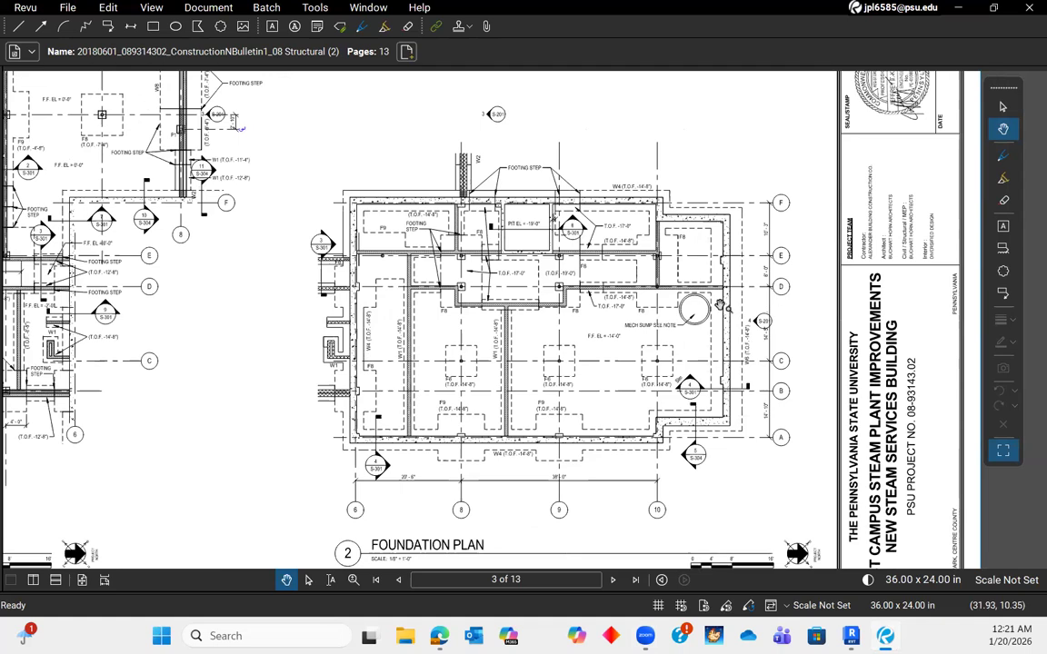
# - Review both foundation plans, the notes and the footing schedule on structural sheet S-100
pyautogui.scroll(-5, 675, 325)
pyautogui.scroll(3, 675, 326)
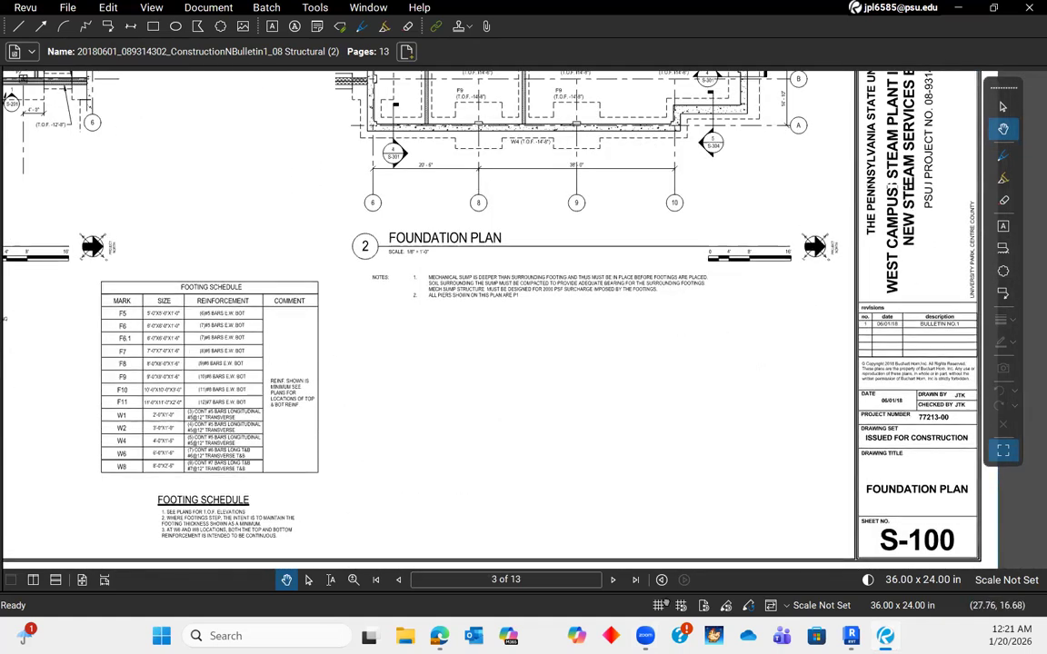
pyautogui.keyDown('ctrl'); pyautogui.scroll(-4, 633, 344); pyautogui.keyUp('ctrl')
pyautogui.keyDown('ctrl'); pyautogui.scroll(5, 636, 345); pyautogui.keyUp('ctrl')
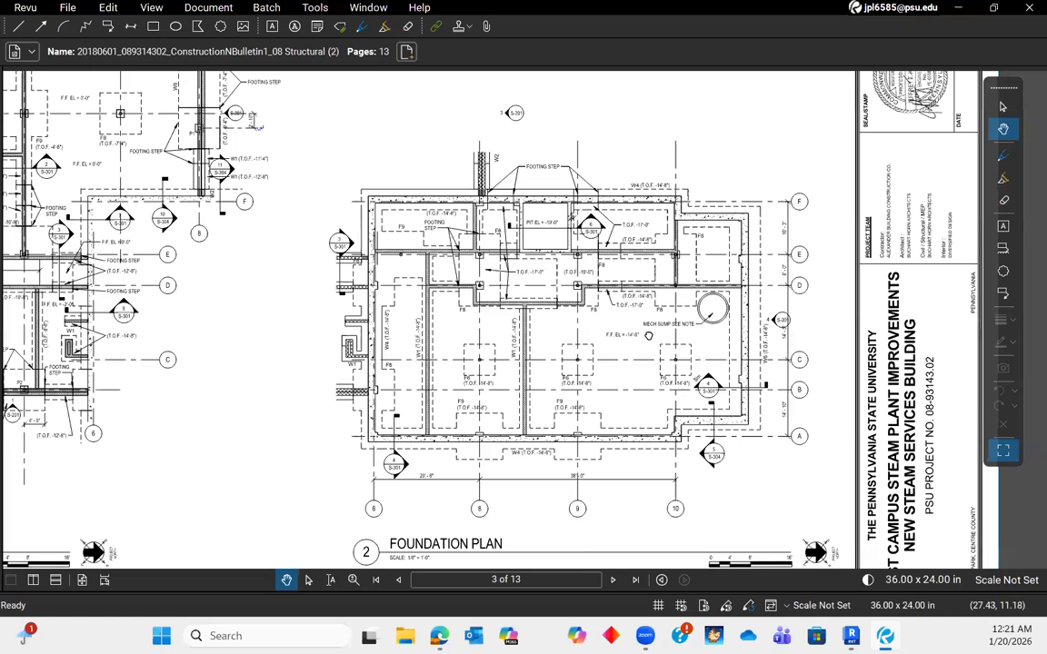
pyautogui.moveTo(649, 336); pyautogui.dragTo(654, 316)
pyautogui.moveTo(628, 381); pyautogui.dragTo(638, 352)
pyautogui.scroll(-1, 662, 360)
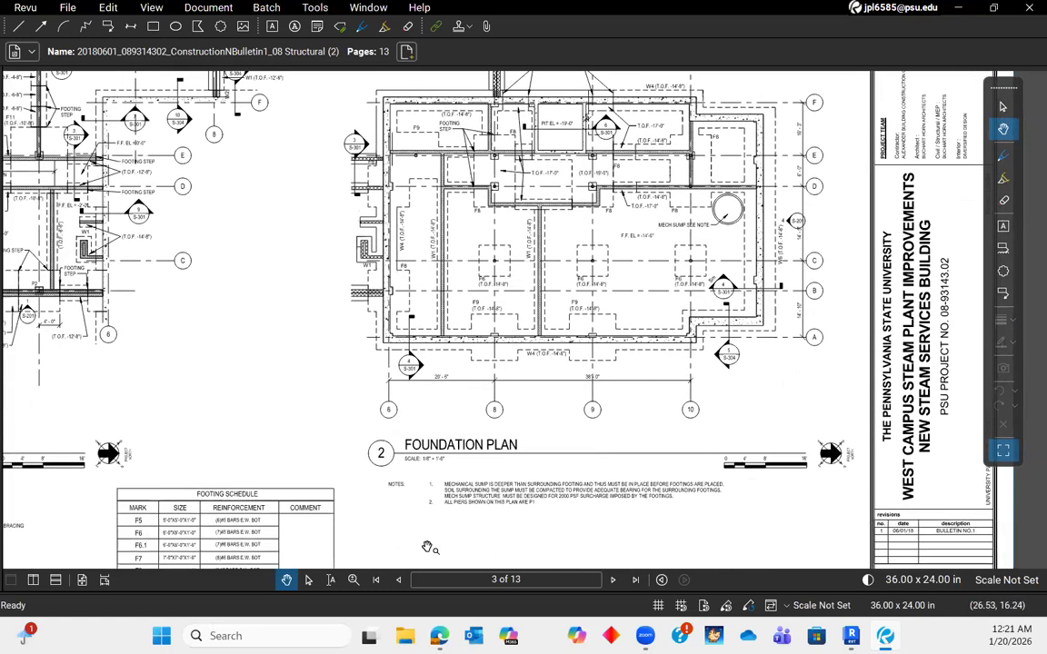
pyautogui.moveTo(623, 354)
pyautogui.mouseDown()
pyautogui.moveTo(624, 320)
pyautogui.moveTo(681, 329)
pyautogui.moveTo(659, 396)
pyautogui.mouseUp()
pyautogui.scroll(-4, 670, 345)
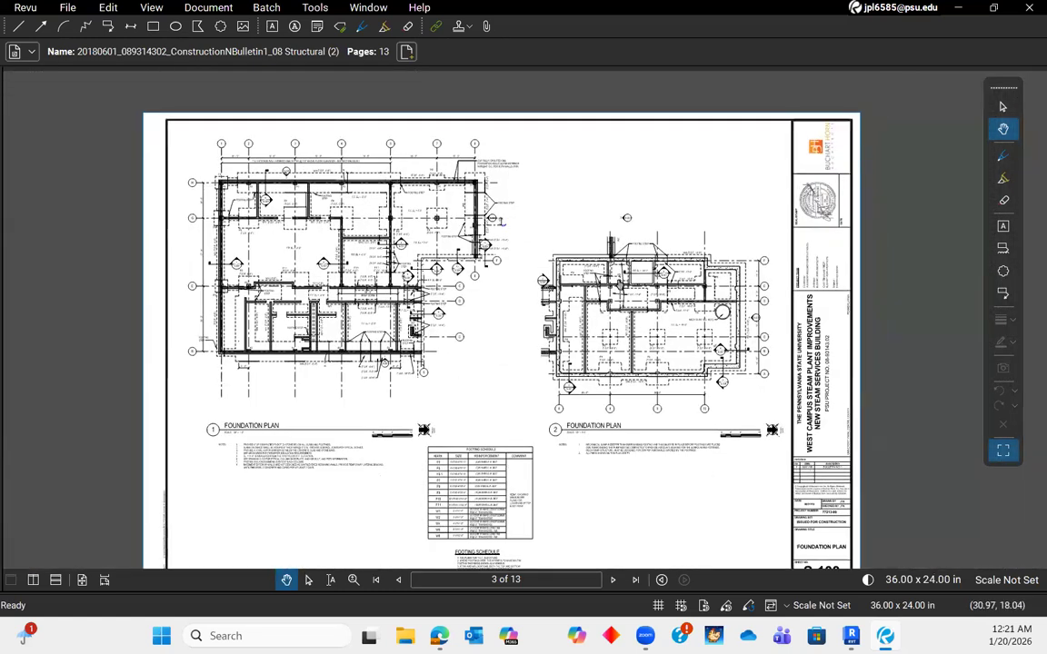
pyautogui.moveTo(642, 337); pyautogui.dragTo(682, 385)
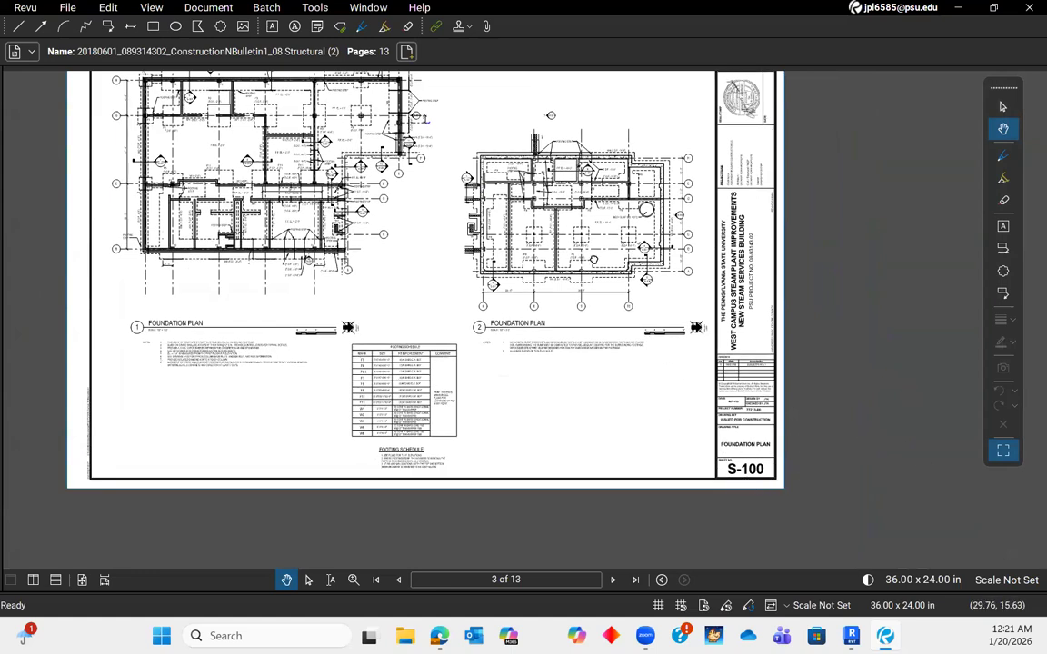
pyautogui.moveTo(423, 118); pyautogui.dragTo(475, 174)
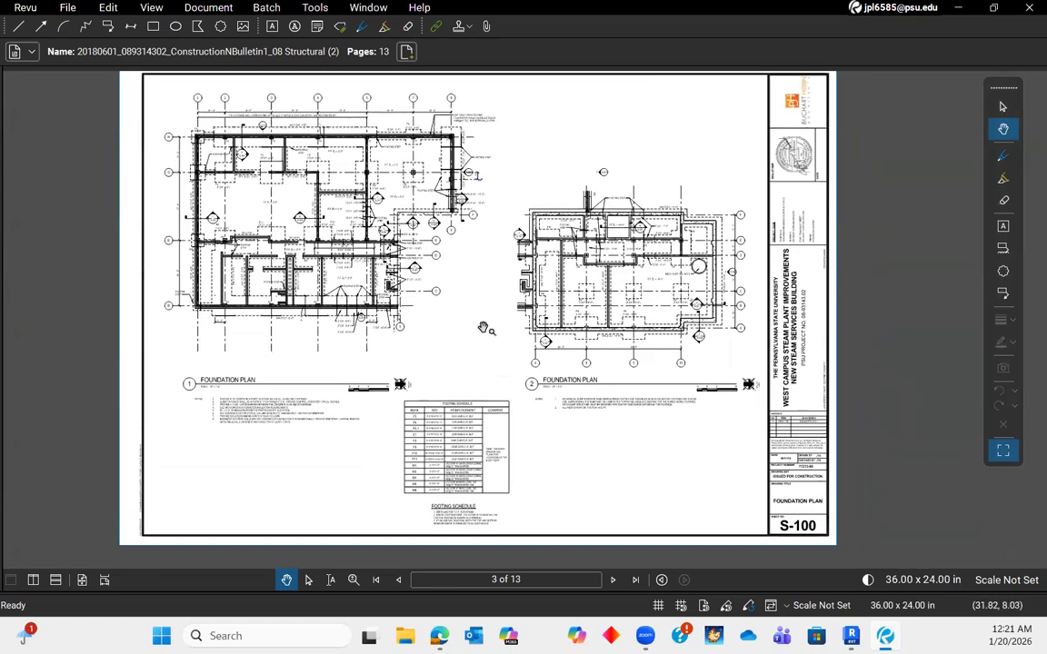
# - Examine the walls, footings and gridlines of Foundation Plan 2 on sheet S-100
pyautogui.scroll(2, 538, 291)
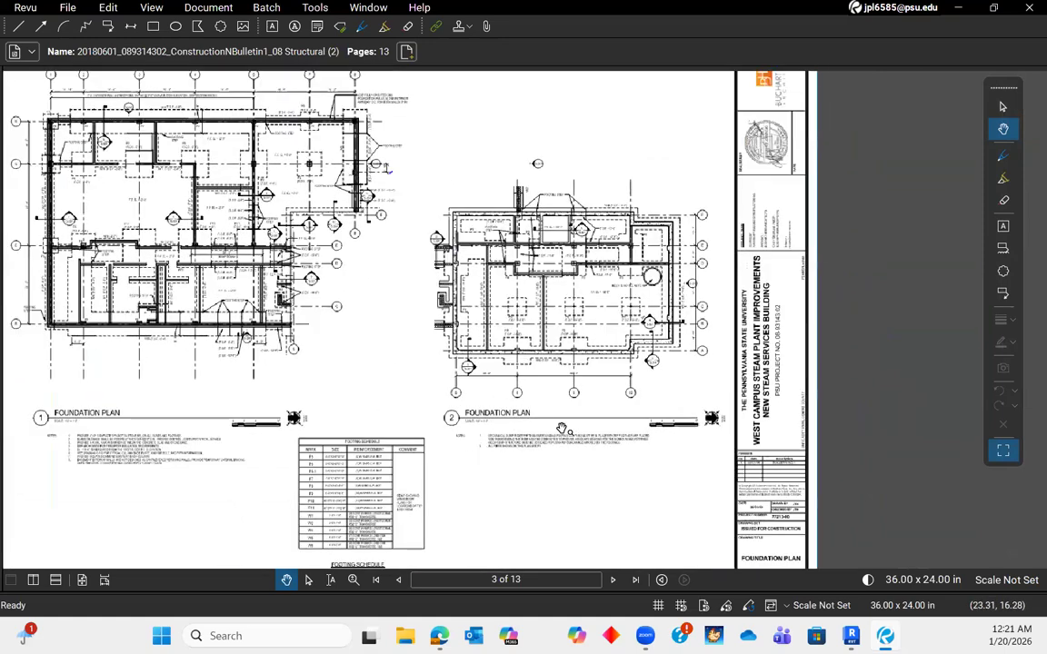
pyautogui.scroll(3, 509, 421)
pyautogui.moveTo(599, 262)
pyautogui.mouseDown()
pyautogui.moveTo(551, 357)
pyautogui.moveTo(551, 383)
pyautogui.mouseUp()
pyautogui.scroll(1, 522, 274)
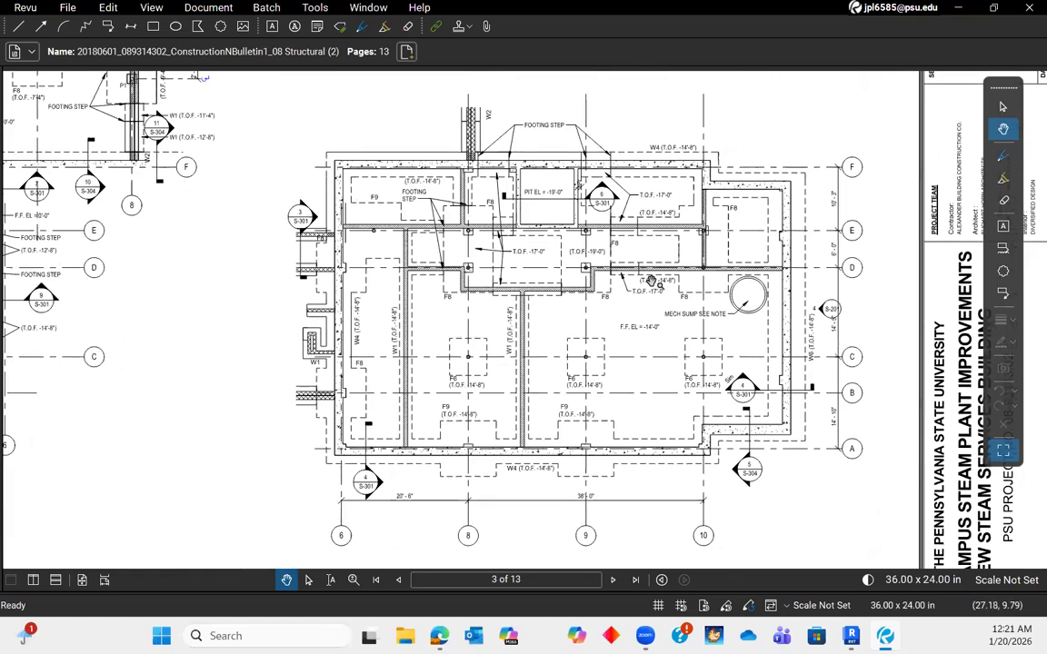
pyautogui.scroll(-1, 651, 305)
pyautogui.moveTo(544, 476); pyautogui.dragTo(594, 389)
pyautogui.scroll(3, 538, 485)
pyautogui.scroll(-4, 502, 340)
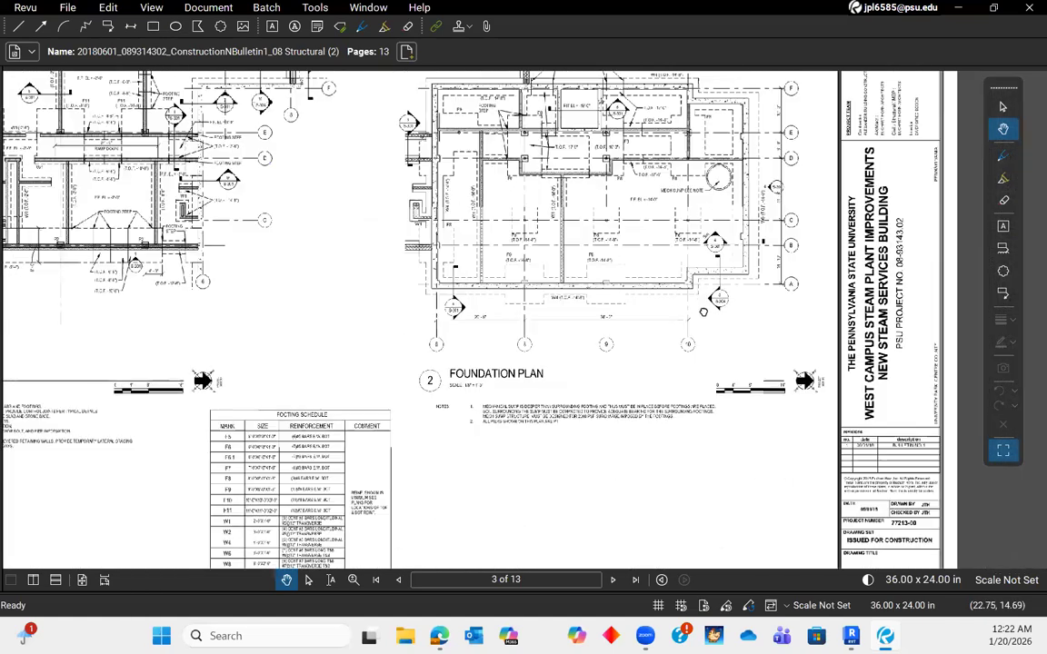
pyautogui.scroll(-1, 639, 310)
pyautogui.scroll(3, 654, 229)
pyautogui.moveTo(654, 229); pyautogui.dragTo(654, 219)
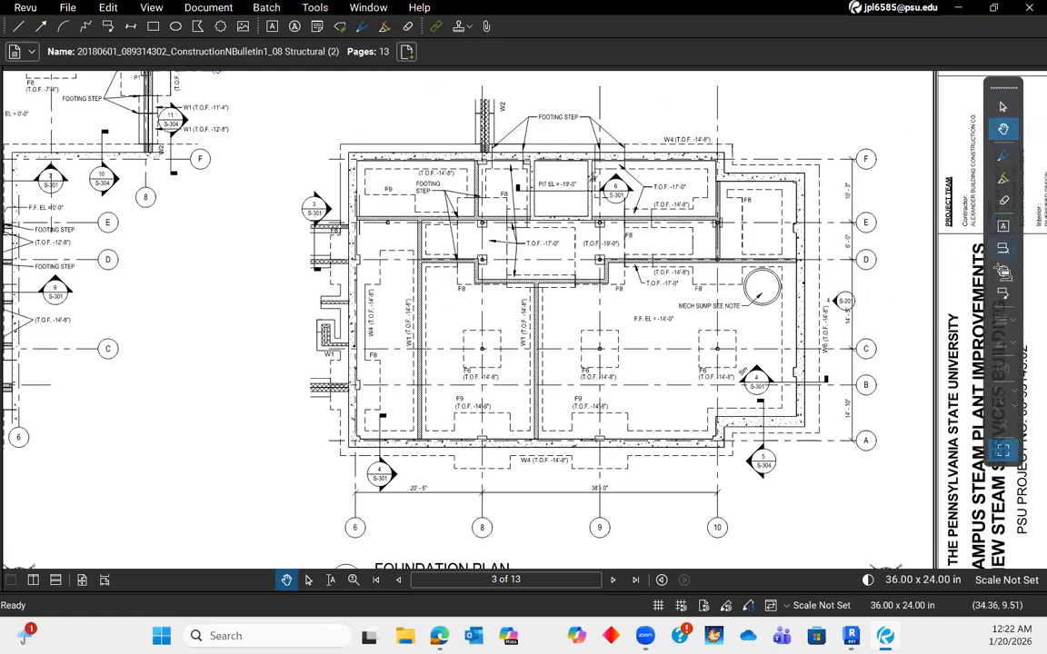
# - Draw a red rectangular revision cloud around the whole of Foundation Plan 2, enclosing its grid bubbles
pyautogui.click(1005, 270)
pyautogui.click(1003, 271)
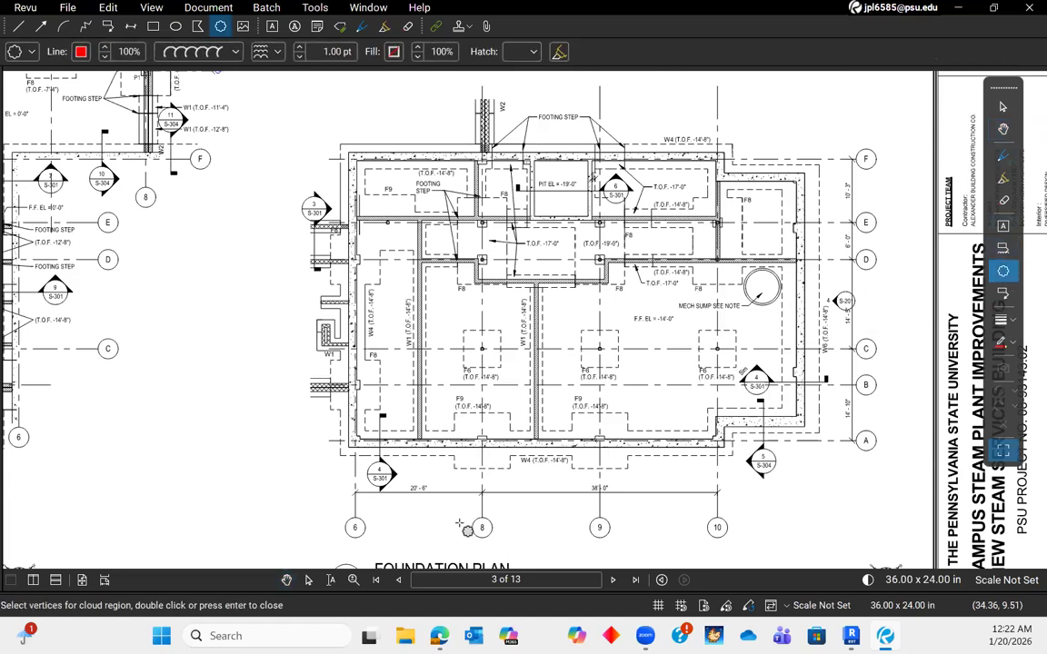
pyautogui.moveTo(277, 533); pyautogui.dragTo(911, 250)
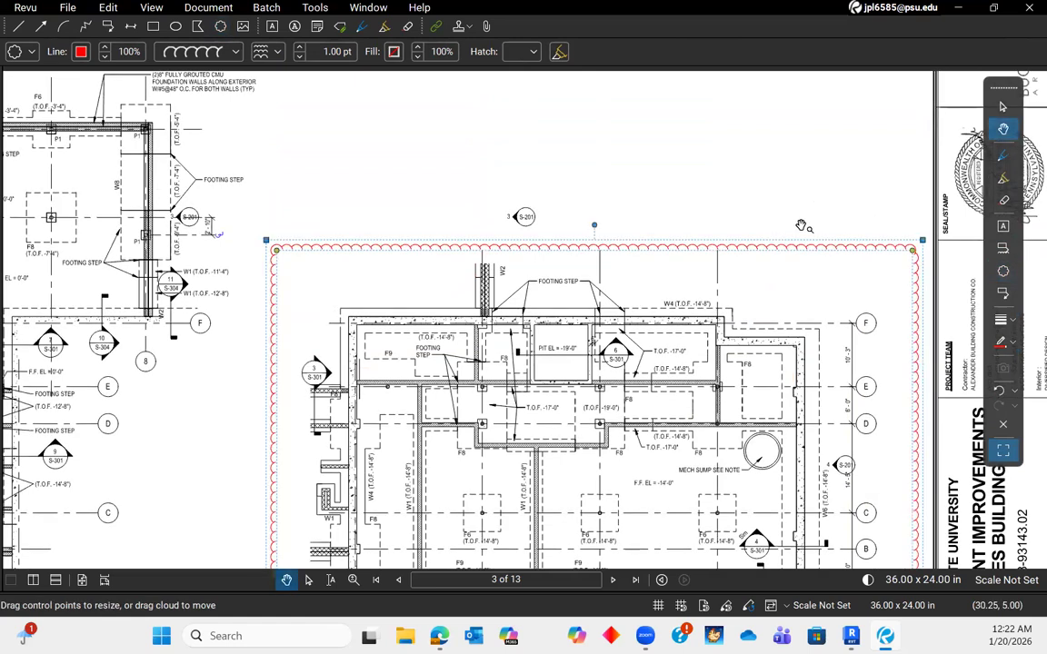
pyautogui.scroll(-3, 815, 199)
pyautogui.scroll(2, 754, 525)
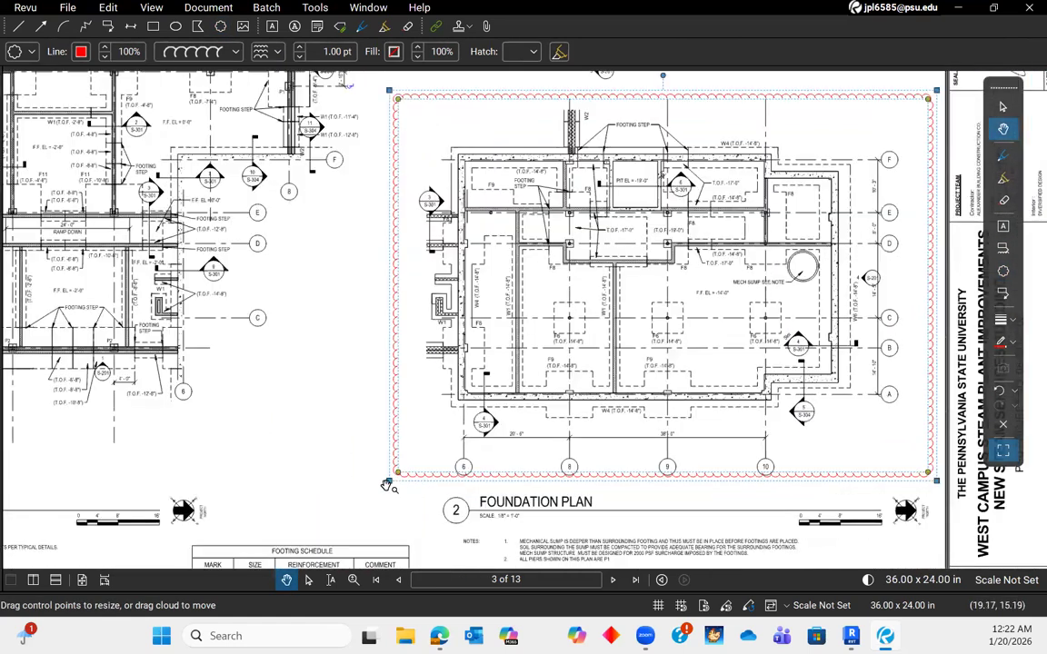
pyautogui.moveTo(391, 488); pyautogui.dragTo(388, 494)
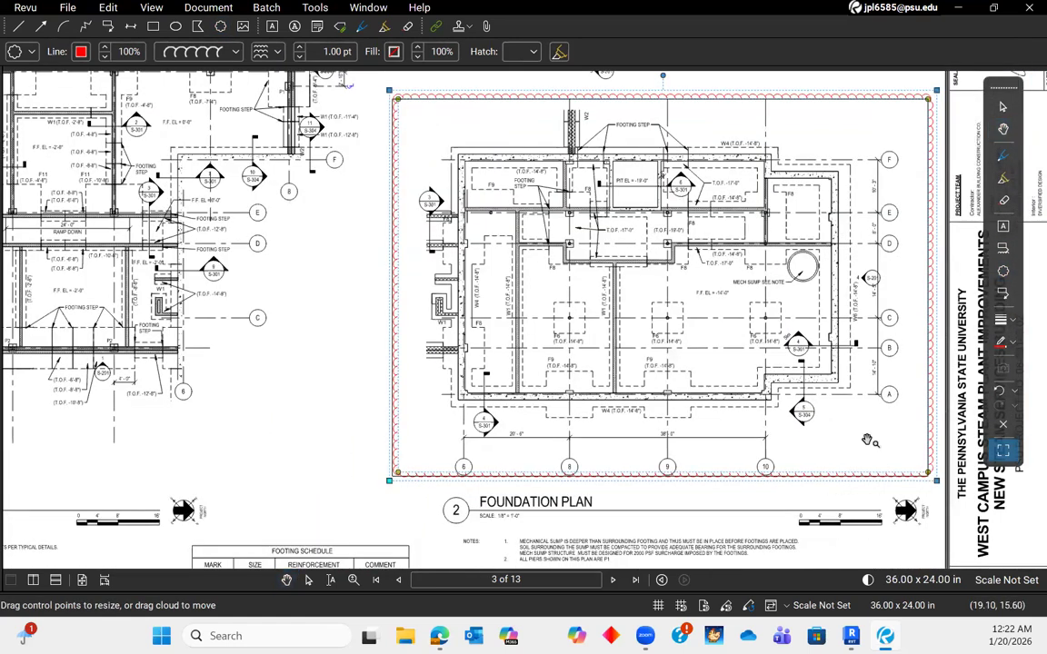
# - Examine the footing marks, top-of-footing elevations and footing steps inside the clouded Foundation Plan 2
pyautogui.moveTo(779, 290); pyautogui.dragTo(724, 266)
pyautogui.scroll(3, 738, 260)
pyautogui.scroll(-3, 738, 261)
pyautogui.moveTo(420, 133); pyautogui.dragTo(502, 180)
pyautogui.scroll(4, 502, 181)
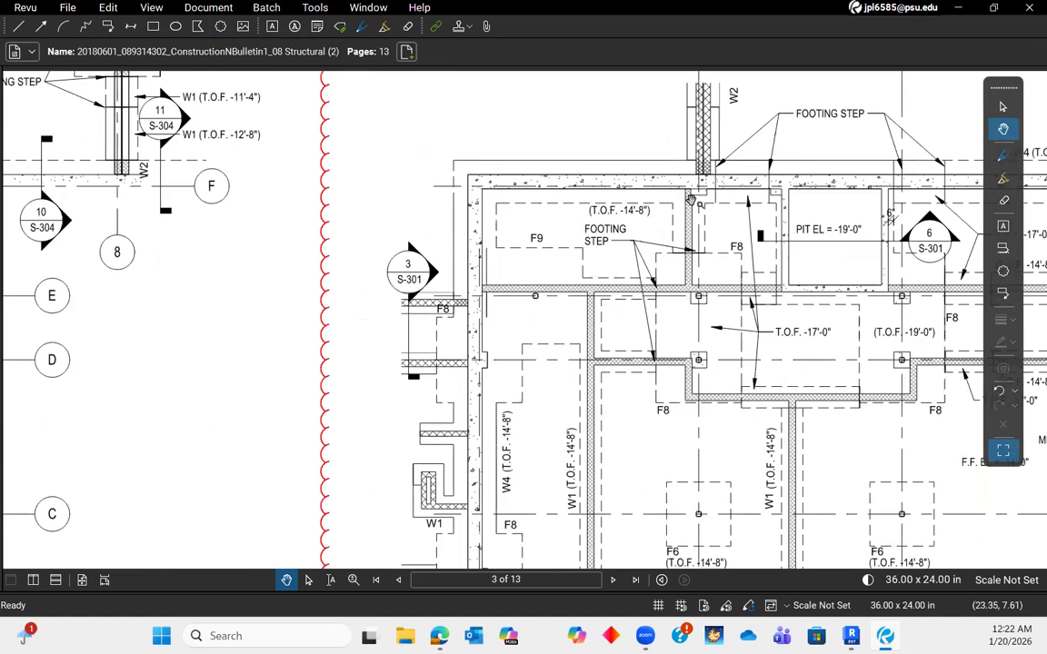
pyautogui.scroll(-3, 636, 202)
pyautogui.scroll(4, 509, 202)
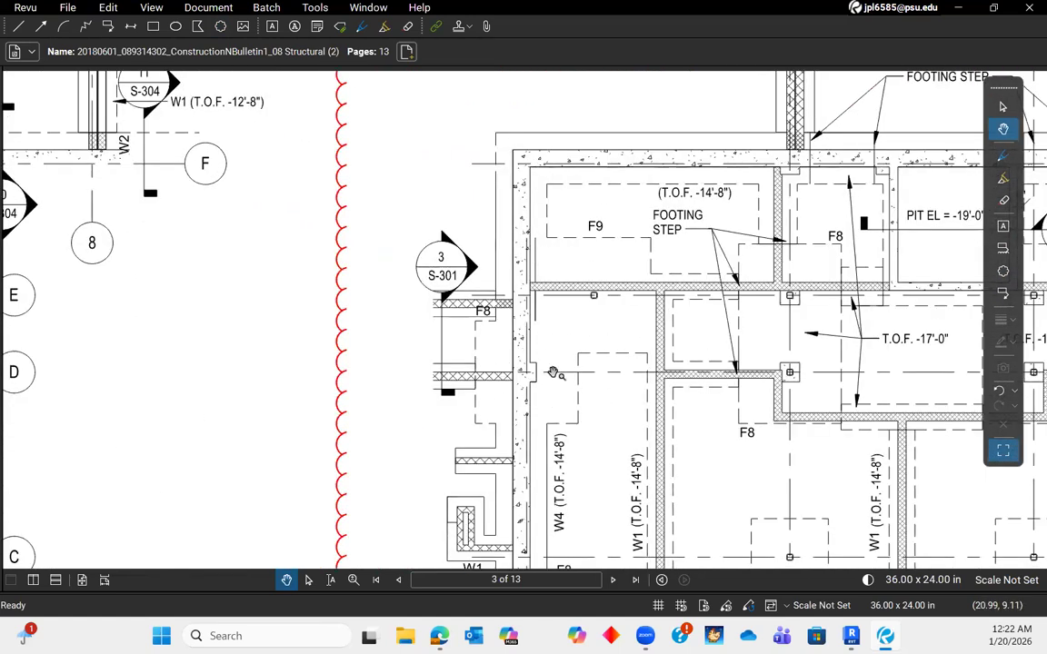
pyautogui.scroll(-4, 554, 372)
pyautogui.scroll(1, 630, 364)
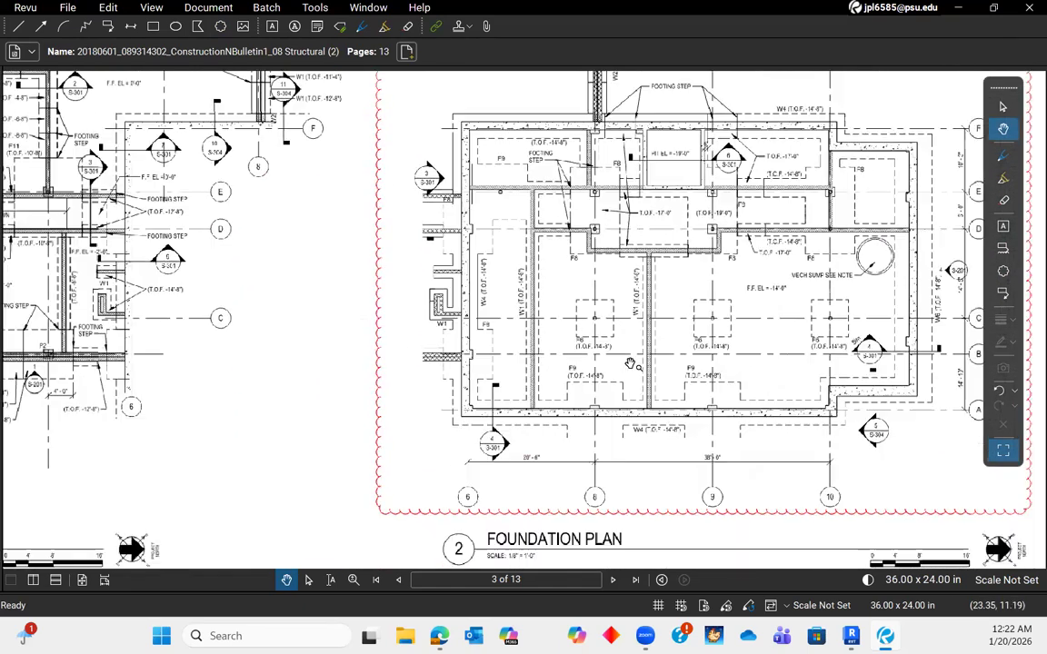
pyautogui.scroll(5, 630, 364)
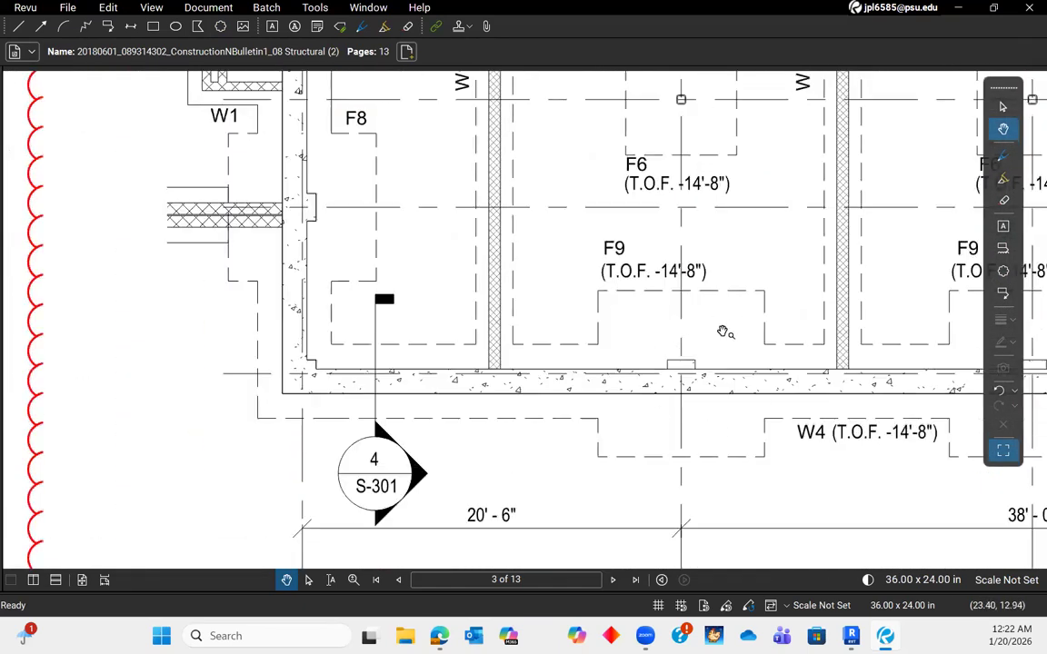
pyautogui.scroll(-6, 723, 332)
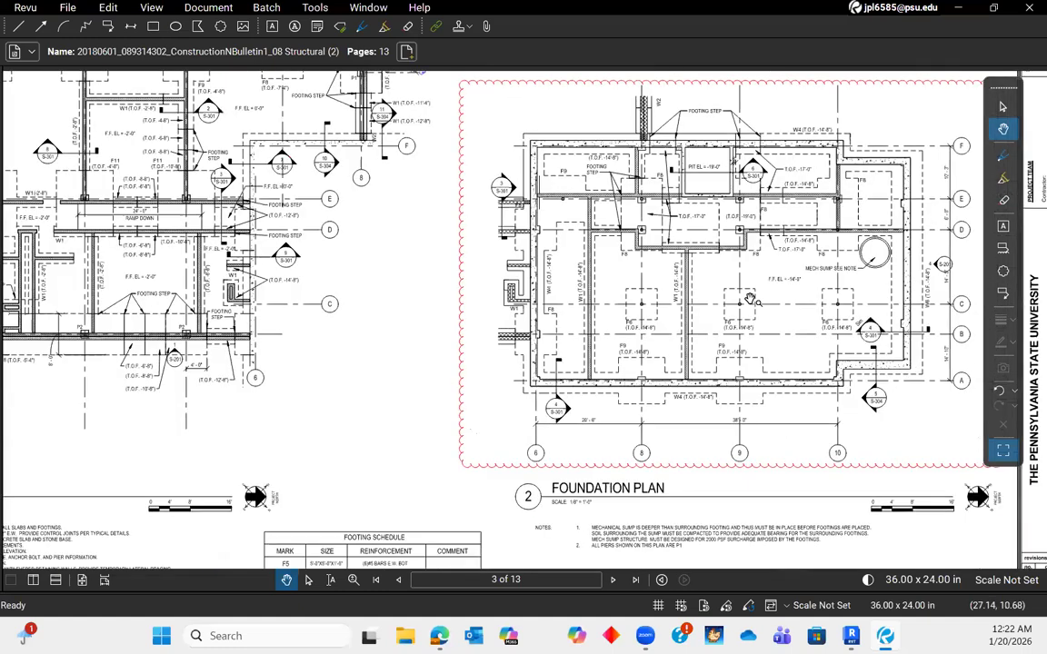
pyautogui.moveTo(786, 285); pyautogui.dragTo(750, 299)
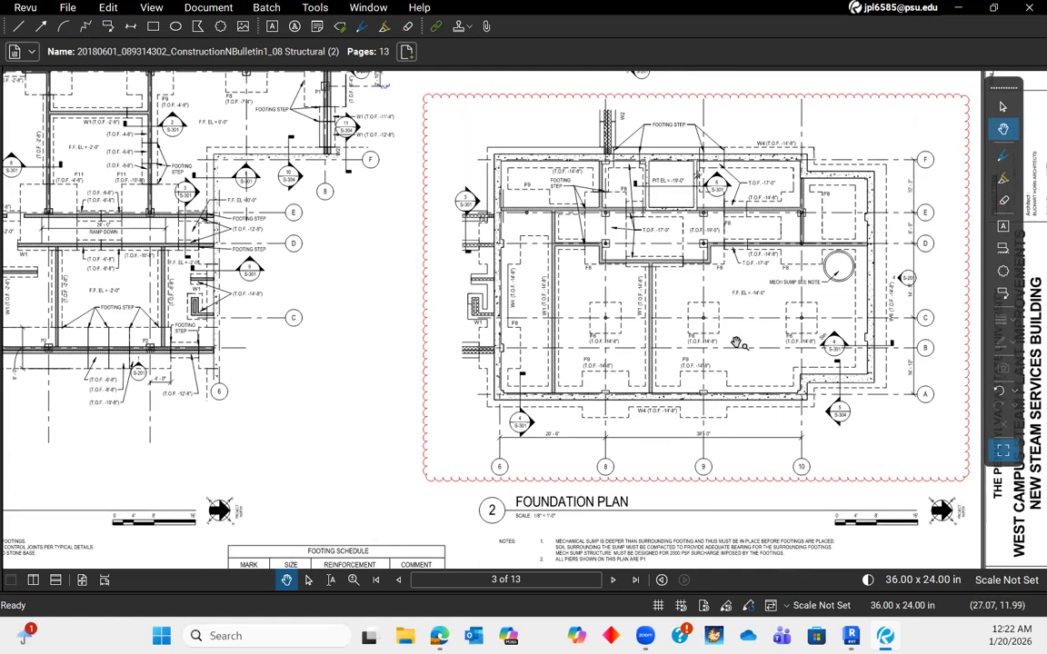
pyautogui.moveTo(781, 221); pyautogui.dragTo(769, 244)
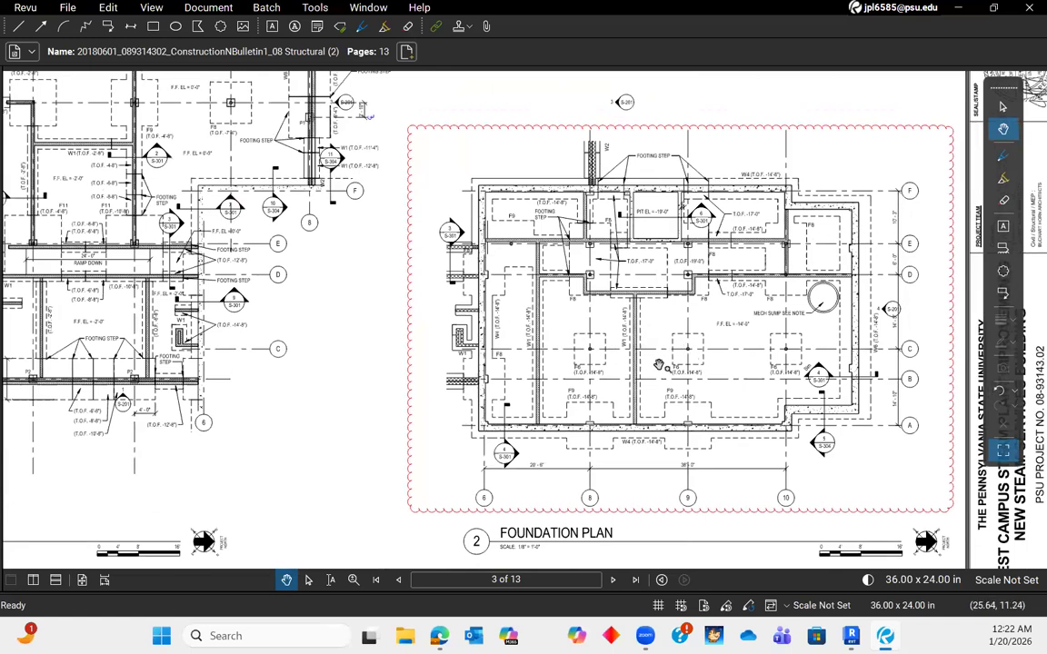
pyautogui.scroll(-4, 627, 350)
pyautogui.scroll(3, 704, 322)
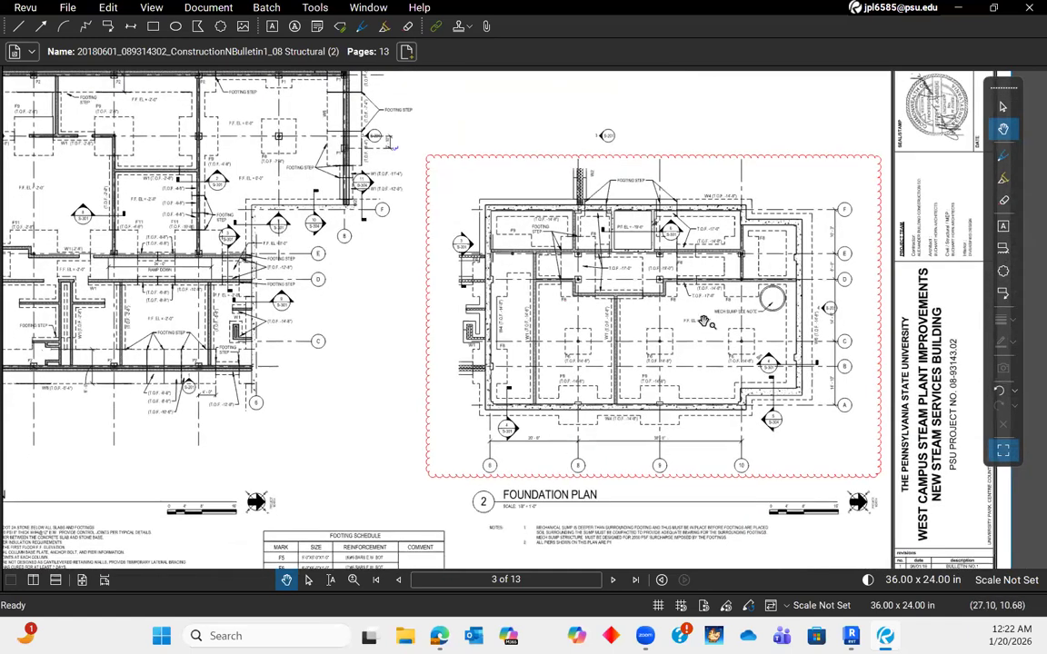
pyautogui.scroll(-3, 705, 321)
pyautogui.scroll(4, 704, 339)
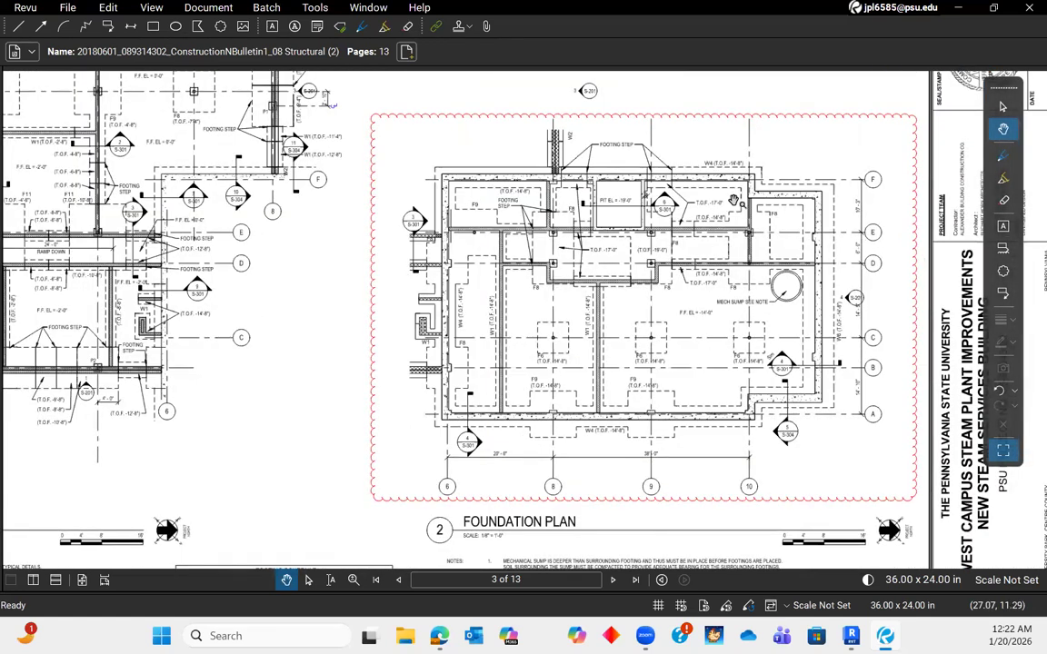
# - Delete the red revision cloud around Foundation Plan 2
pyautogui.click(788, 121)
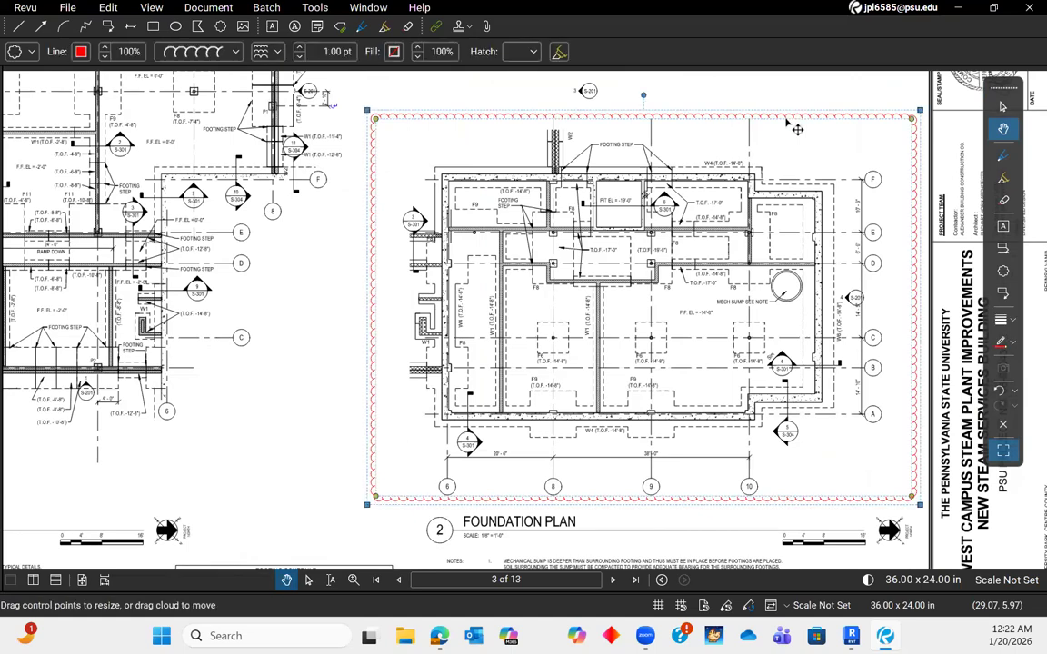
pyautogui.press('Delete')
pyautogui.scroll(-2, 668, 416)
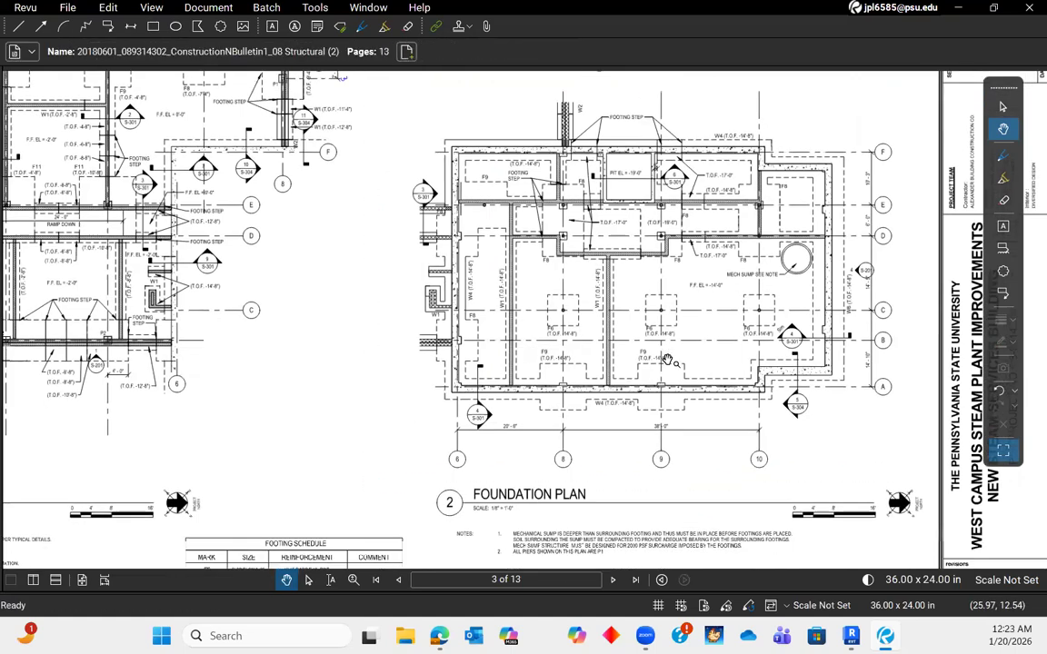
pyautogui.scroll(-1, 668, 415)
pyautogui.scroll(1, 670, 424)
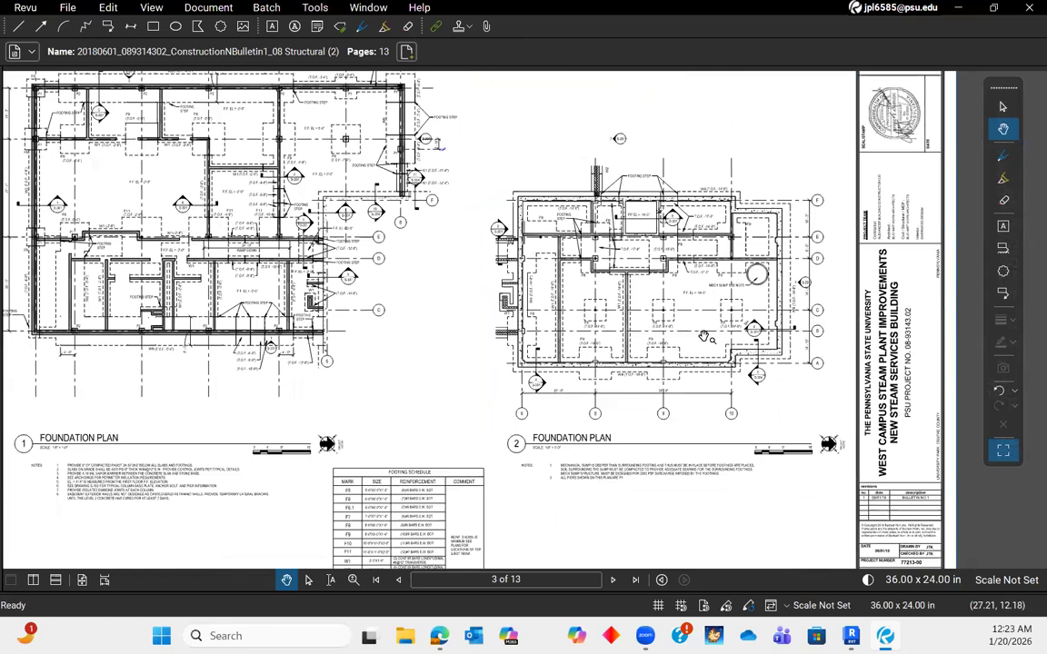
# - Examine the stepped footings and pit between gridlines D and F of Foundation Plan 2, finishing with the whole sheet in view
pyautogui.moveTo(613, 474)
pyautogui.mouseDown()
pyautogui.moveTo(629, 401)
pyautogui.moveTo(606, 509)
pyautogui.mouseUp()
pyautogui.scroll(3, 667, 333)
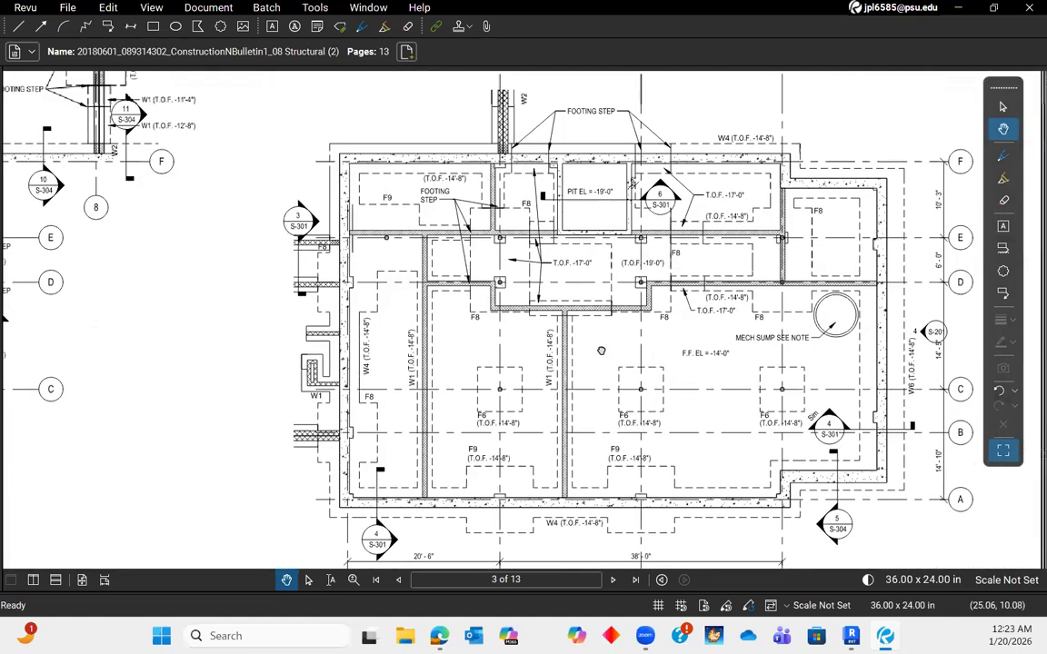
pyautogui.scroll(3, 423, 222)
pyautogui.scroll(-2, 425, 222)
pyautogui.moveTo(518, 220); pyautogui.dragTo(486, 246)
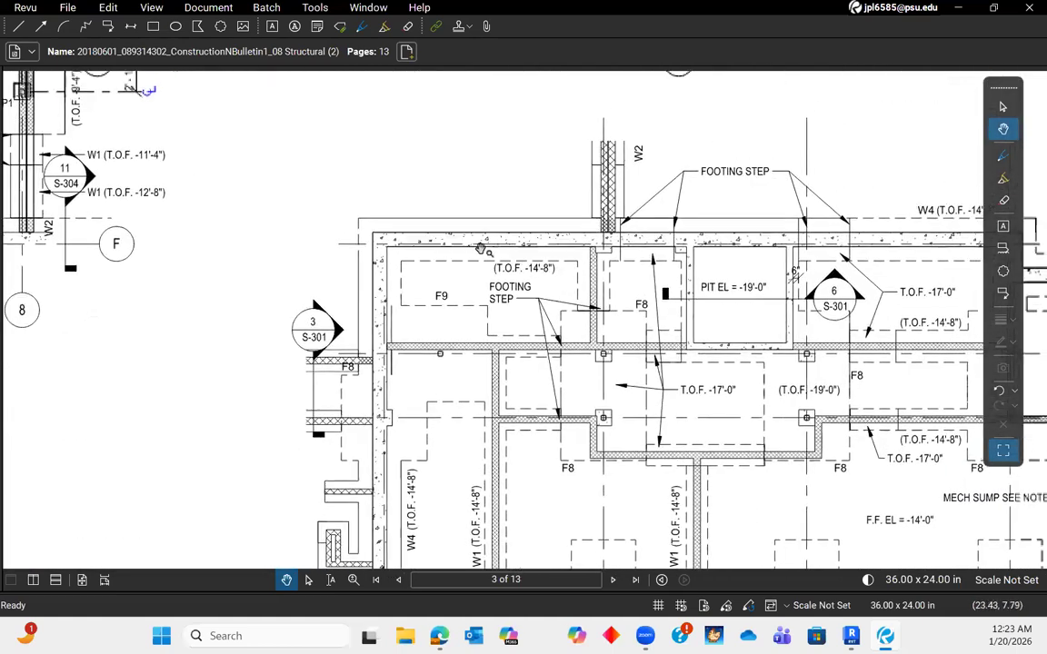
pyautogui.scroll(2, 484, 248)
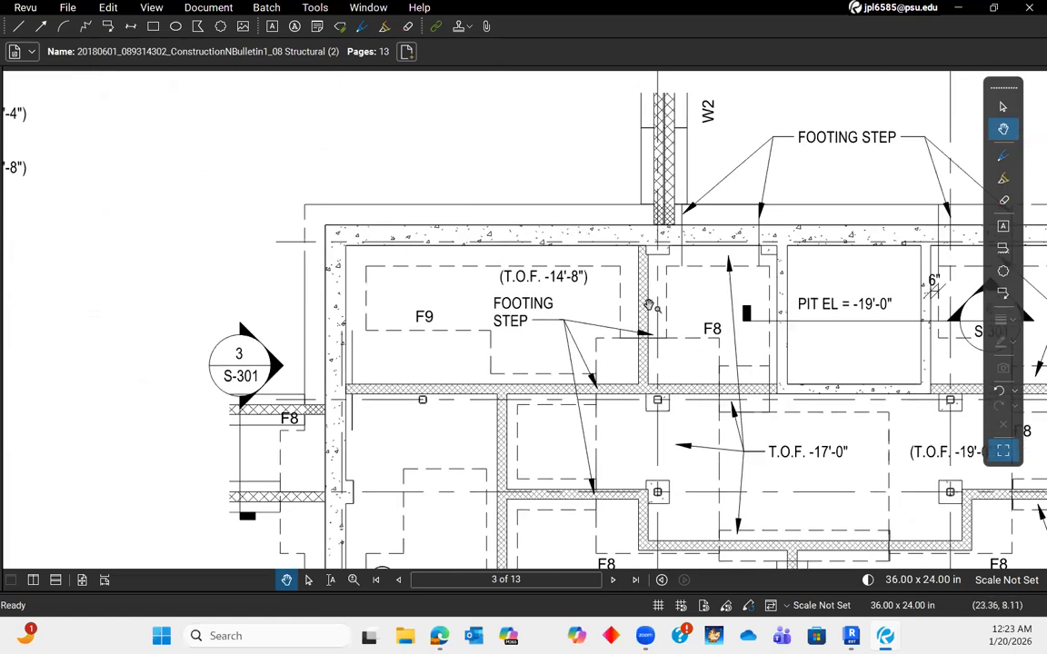
pyautogui.scroll(-2, 354, 398)
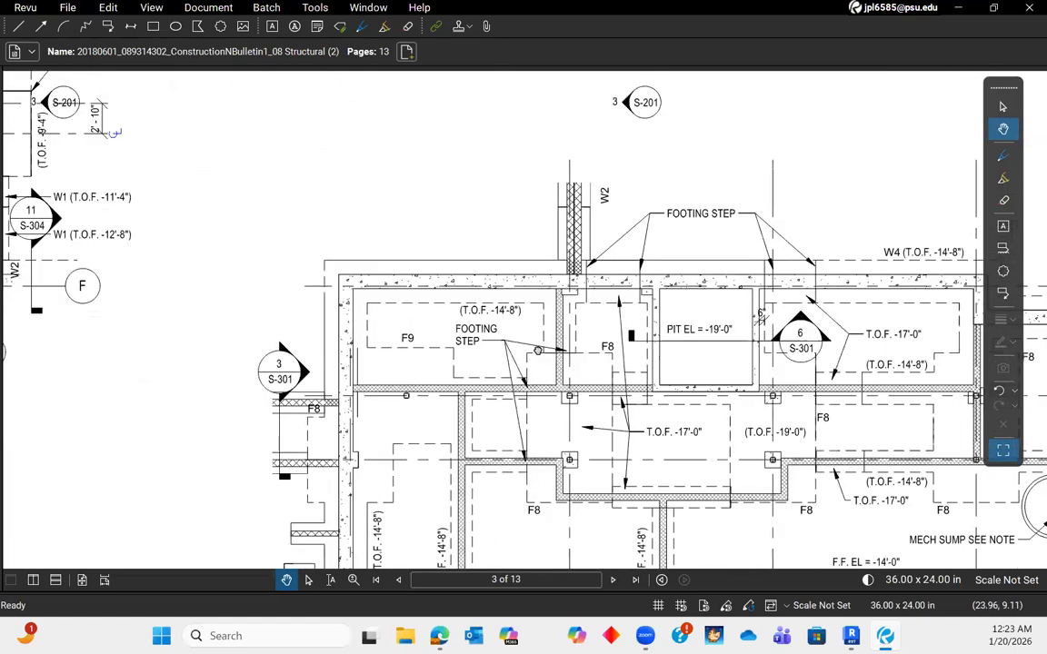
pyautogui.moveTo(573, 232); pyautogui.dragTo(522, 191)
pyautogui.moveTo(732, 381); pyautogui.dragTo(636, 303)
pyautogui.scroll(-3, 626, 292)
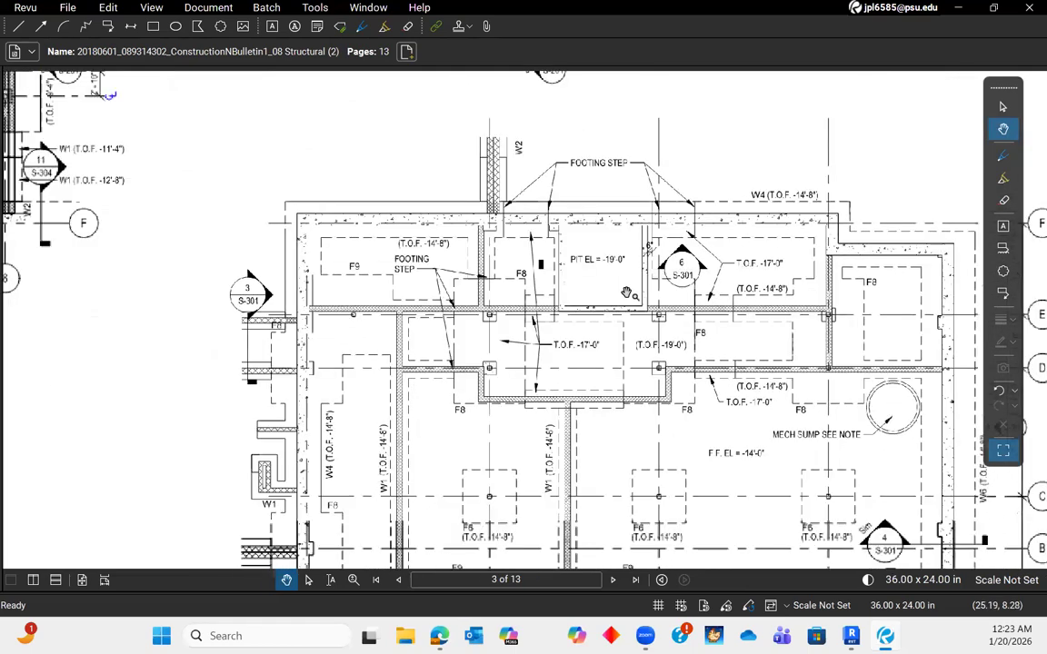
pyautogui.moveTo(546, 252); pyautogui.dragTo(568, 274)
pyautogui.scroll(3, 568, 274)
pyautogui.scroll(-5, 568, 273)
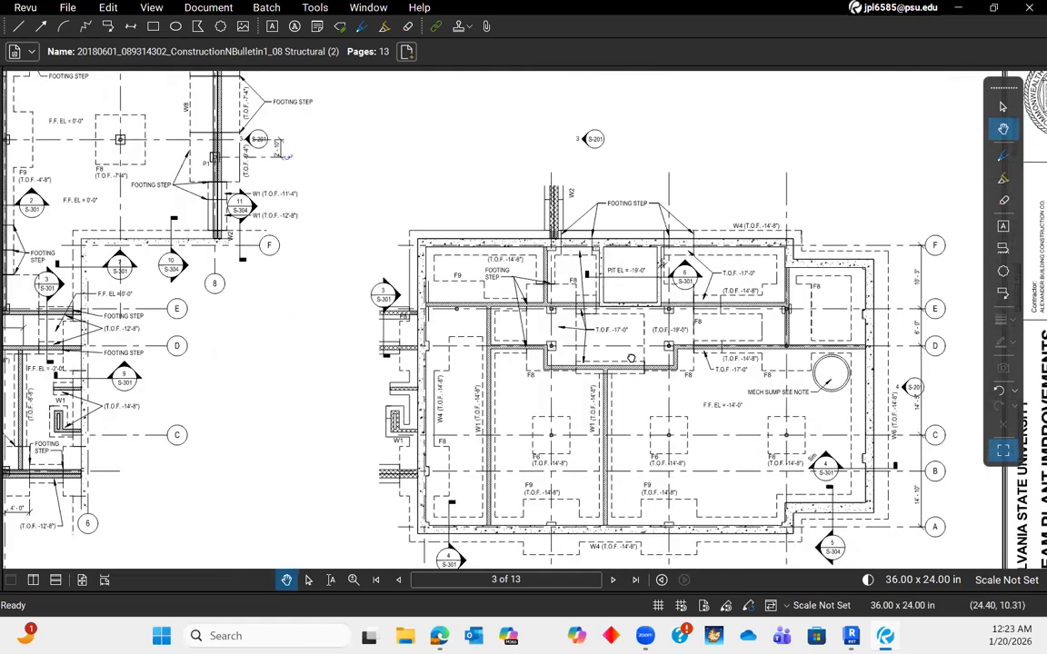
pyautogui.scroll(-3, 629, 359)
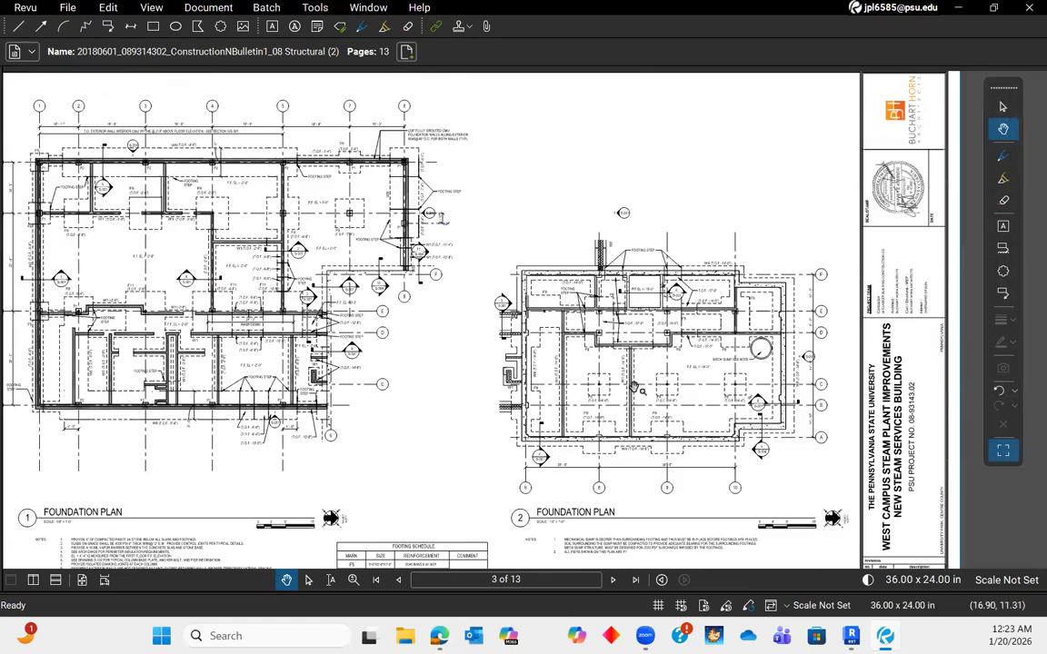
pyautogui.scroll(-2, 549, 526)
pyautogui.moveTo(565, 468); pyautogui.dragTo(582, 428)
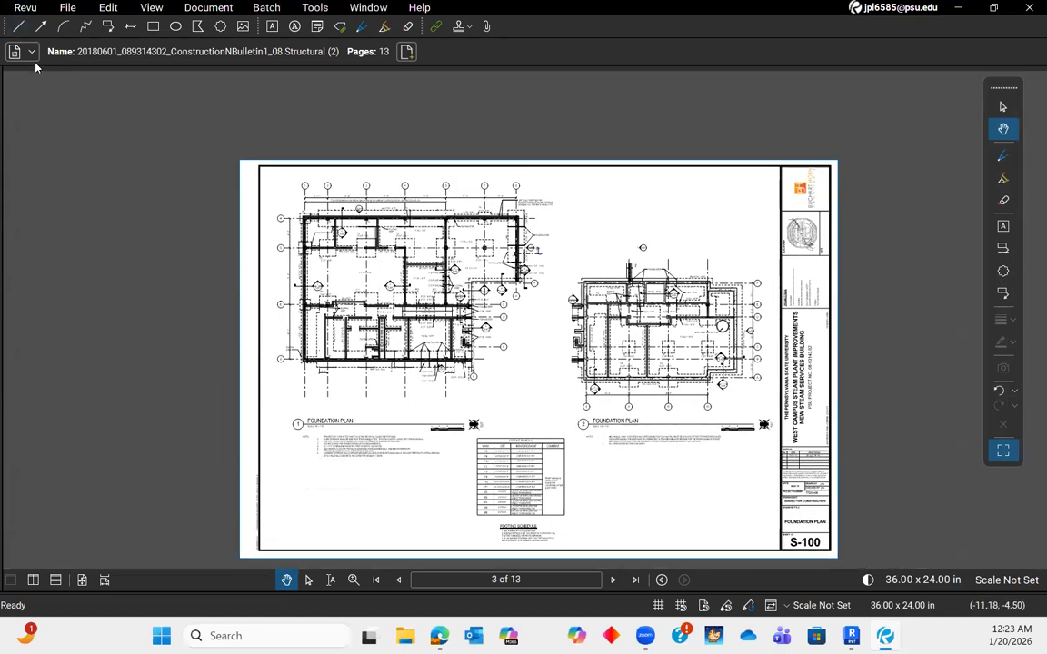
pyautogui.scroll(-1, 401, 392)
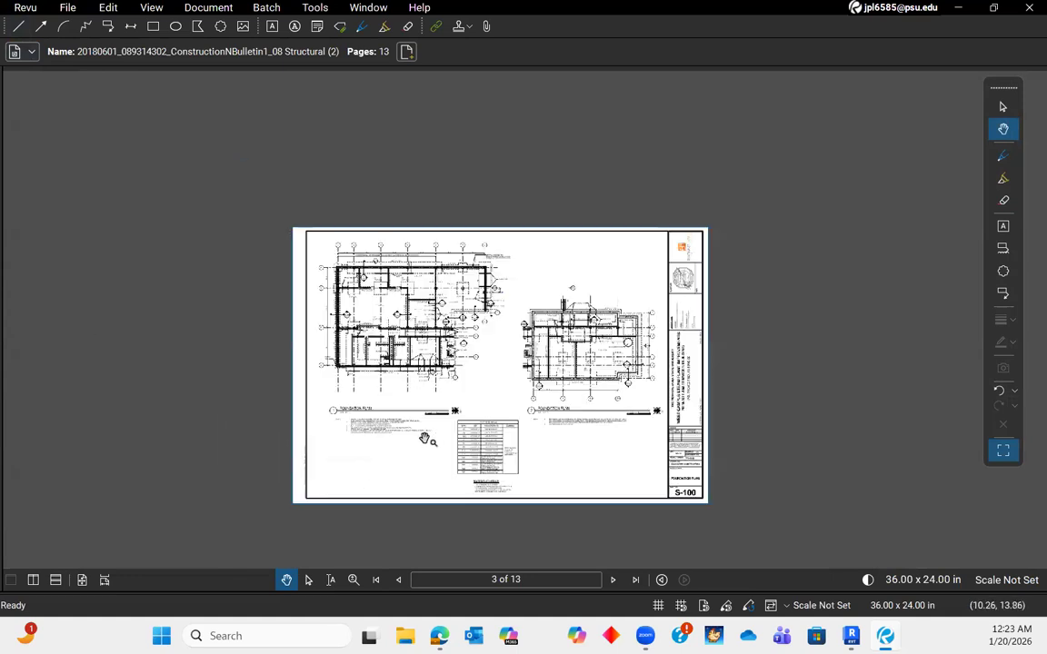
# - View the structural details on sheet S-002, returning to foundation plan sheet S-100
pyautogui.click(398, 581)
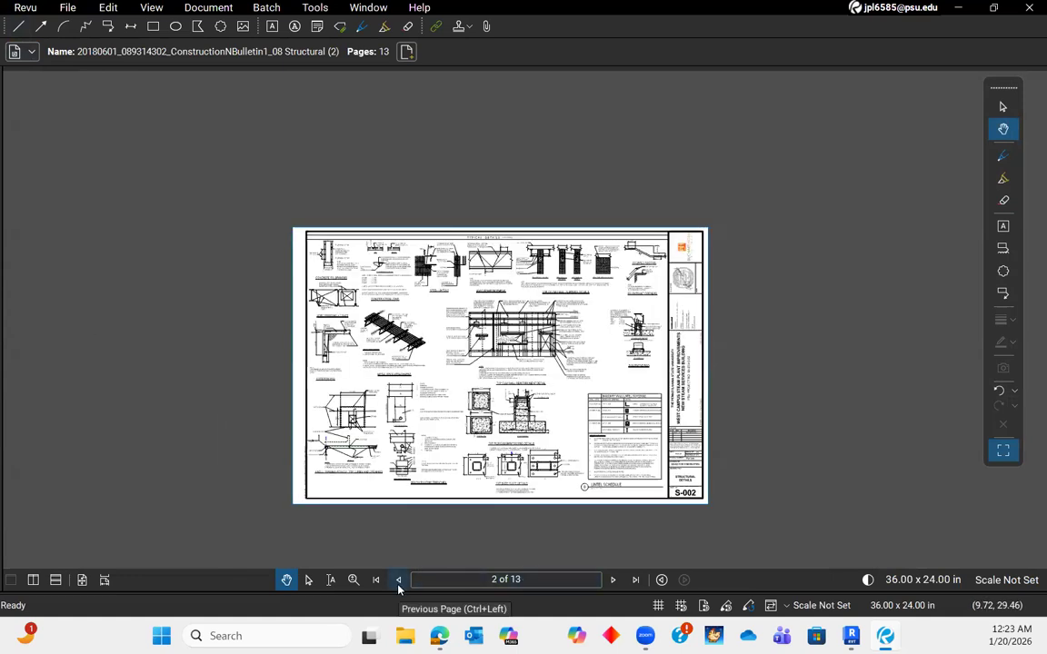
pyautogui.click(398, 584)
pyautogui.click(612, 585)
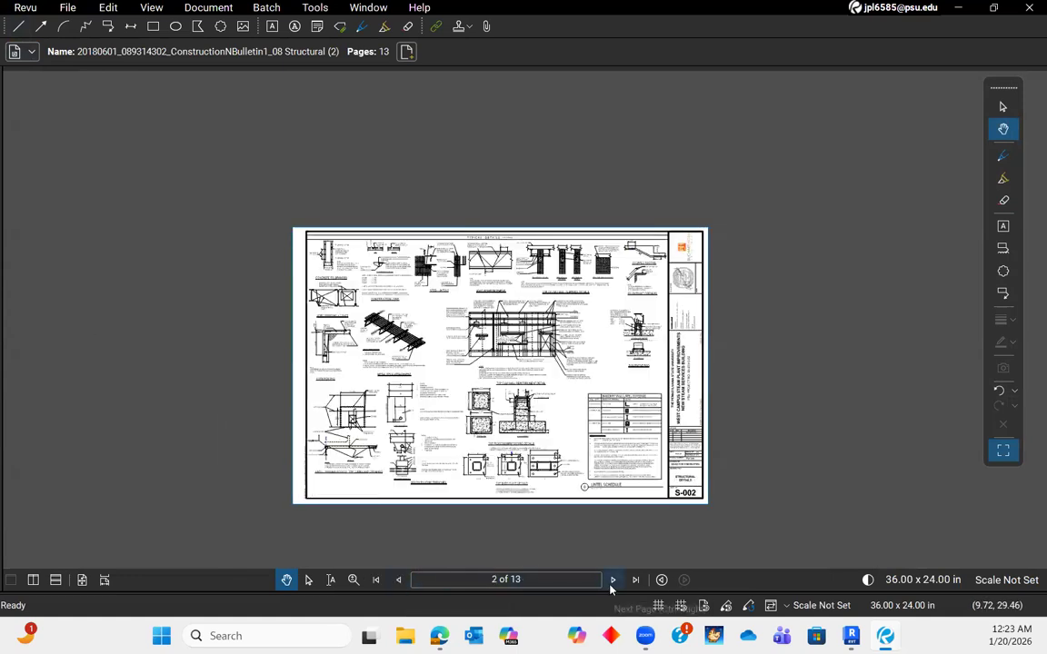
pyautogui.click(612, 584)
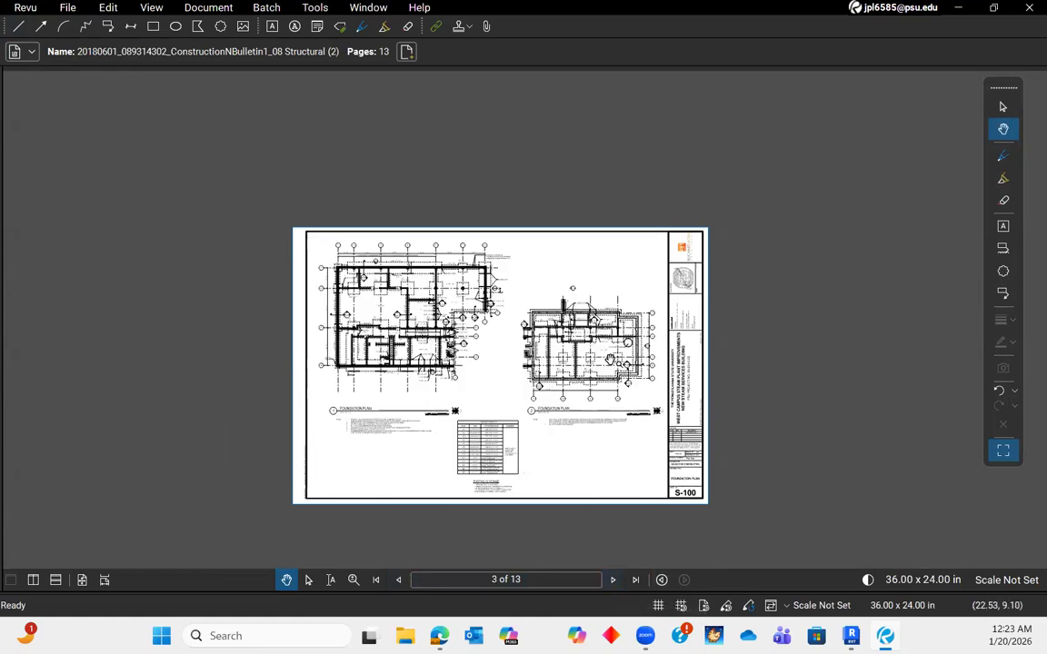
# - Read the notes under Foundation Plan 2 and examine the interior footings and pit area between gridlines 6 and 10
pyautogui.scroll(4, 615, 416)
pyautogui.scroll(-4, 615, 416)
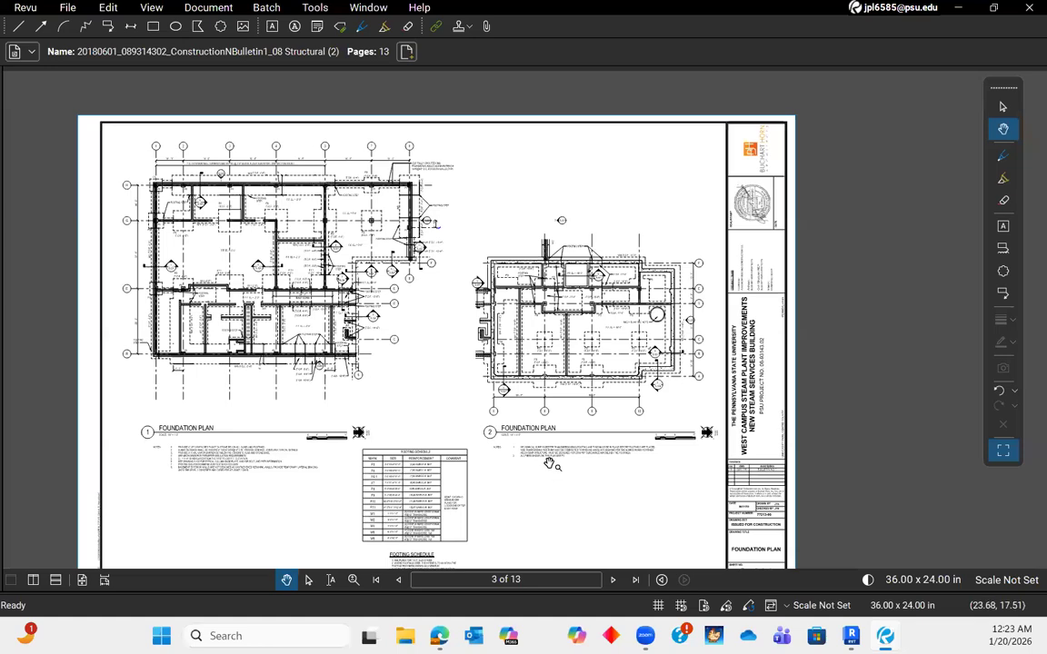
pyautogui.scroll(4, 560, 457)
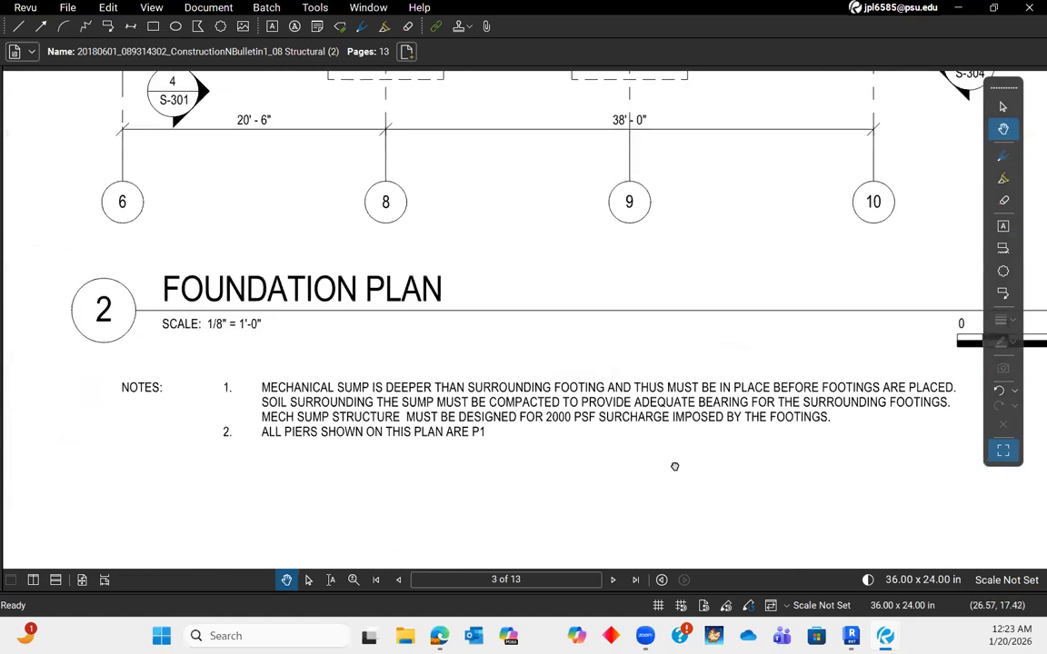
pyautogui.scroll(-4, 669, 468)
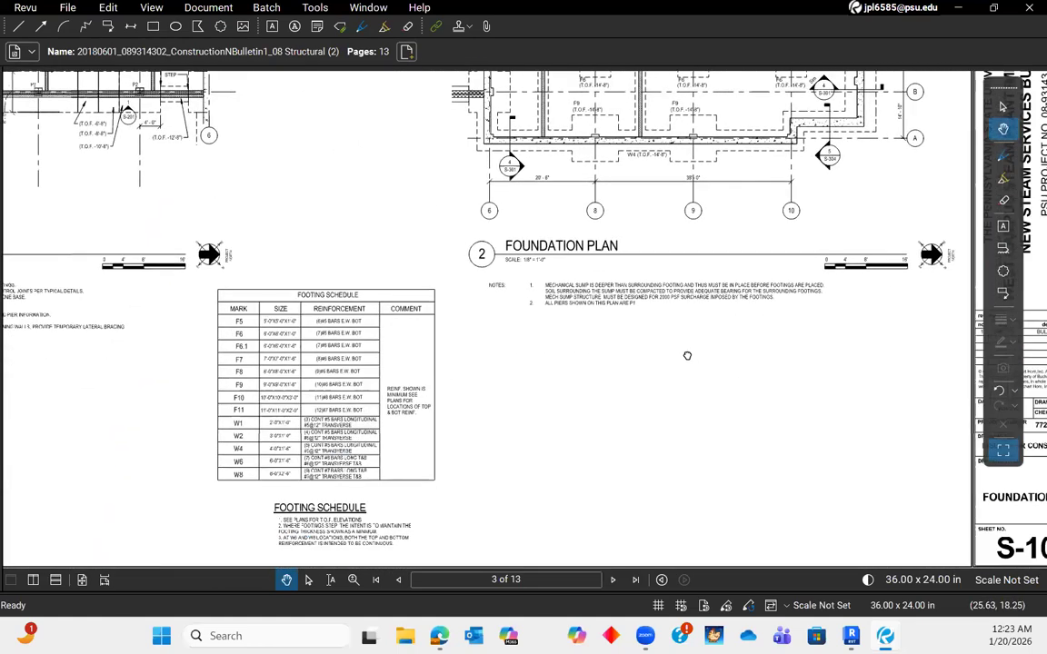
pyautogui.scroll(-5, 715, 453)
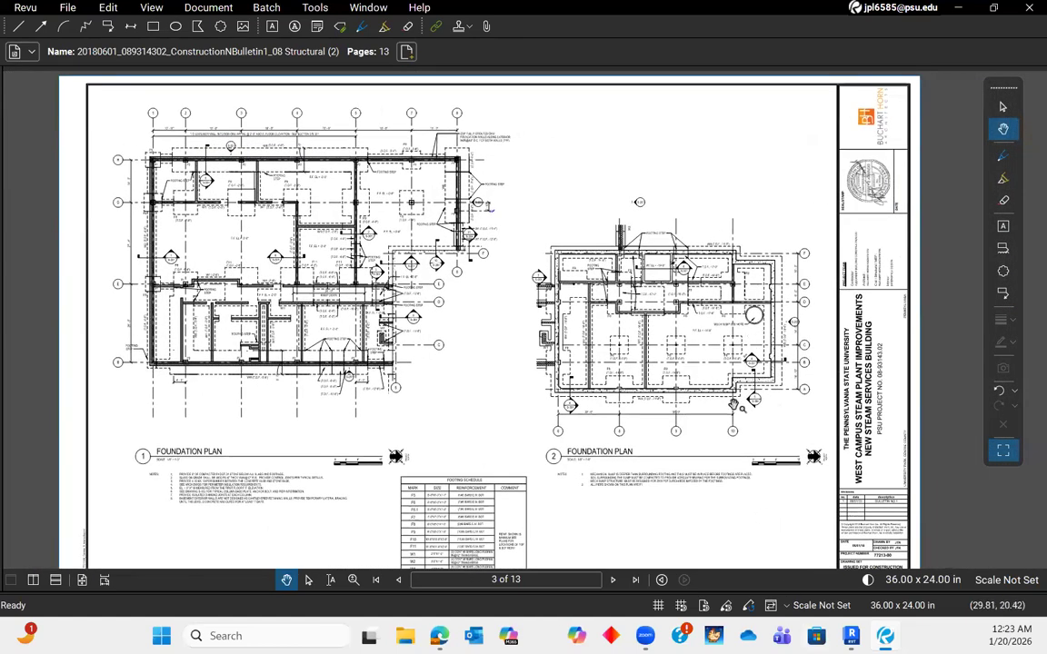
pyautogui.scroll(4, 691, 346)
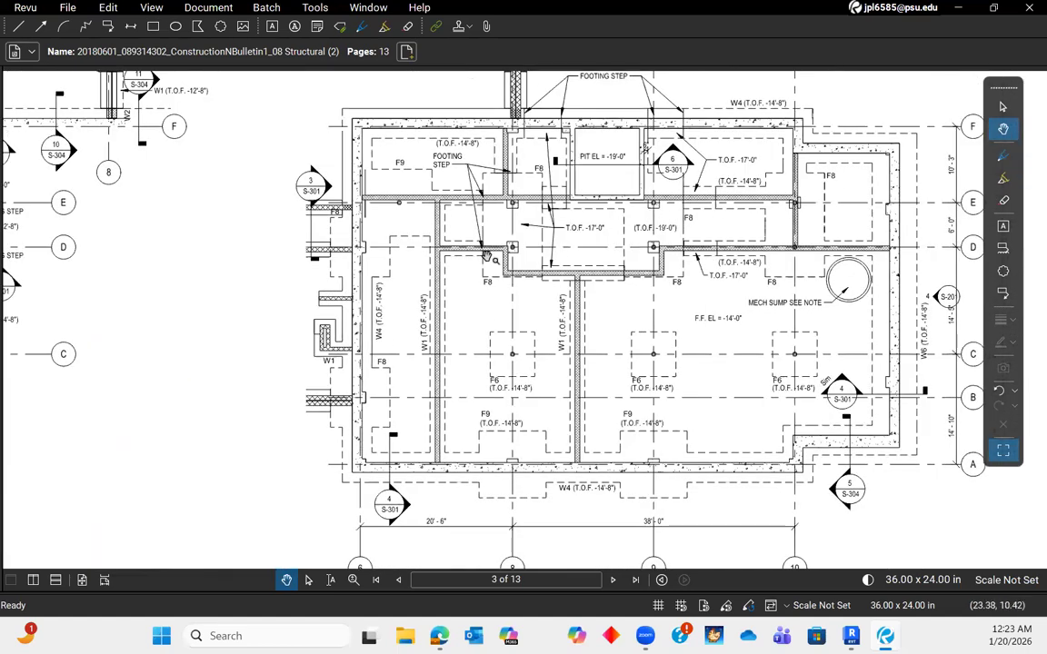
pyautogui.scroll(4, 487, 257)
pyautogui.moveTo(771, 303); pyautogui.dragTo(663, 313)
pyautogui.scroll(-3, 507, 285)
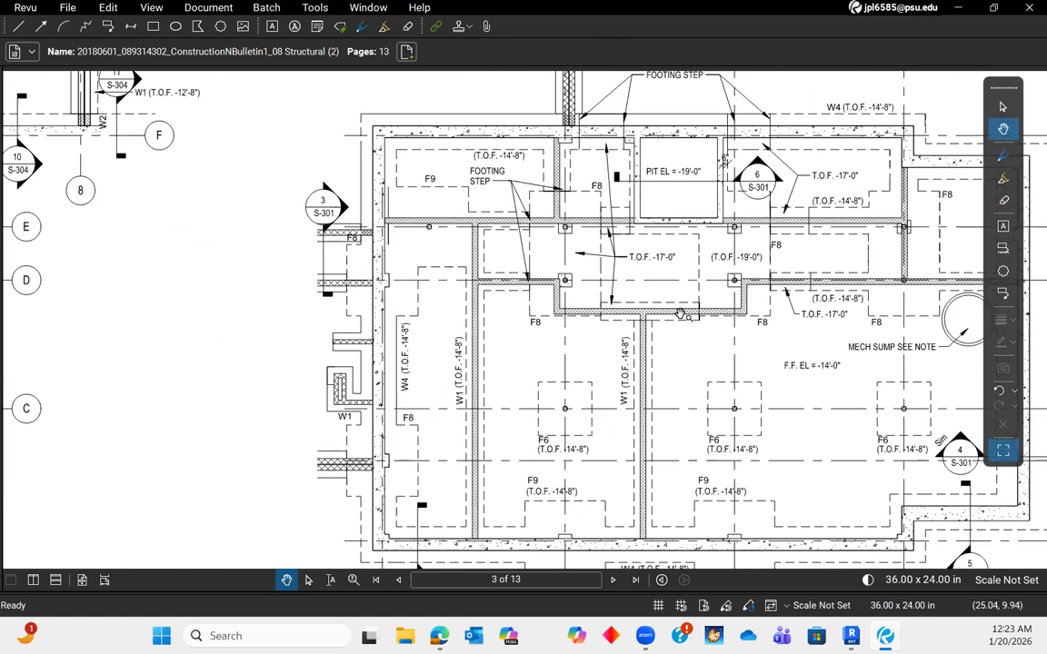
pyautogui.scroll(-3, 704, 362)
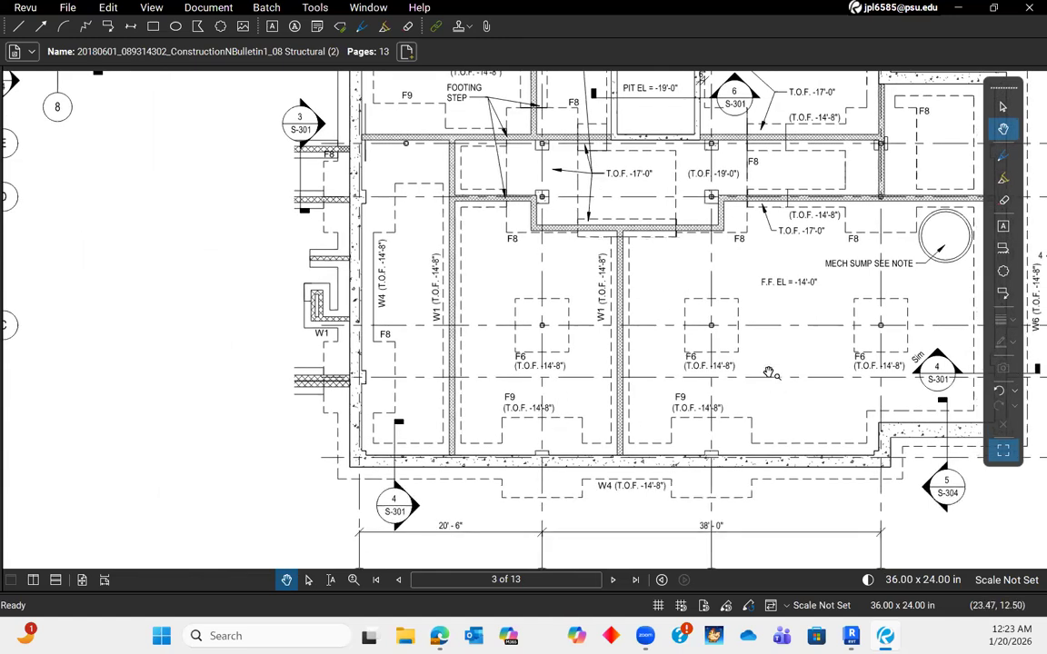
# - Trace the dashed outline of the F6 footing at gridlines 8 and C with a yellow highlighter
pyautogui.scroll(3, 698, 310)
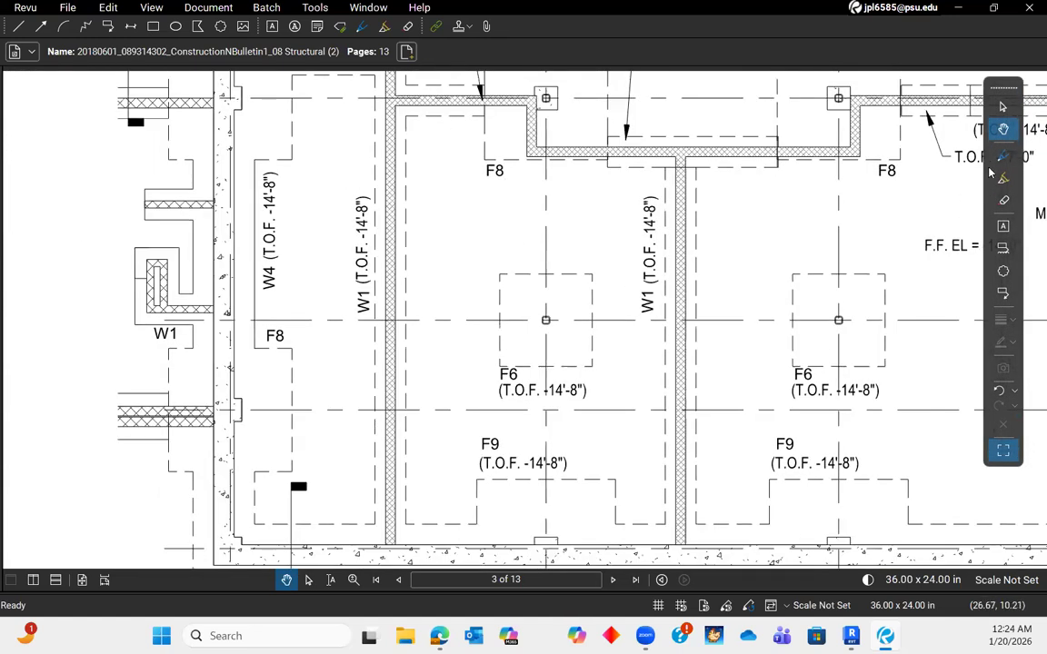
pyautogui.moveTo(497, 268)
pyautogui.mouseDown()
pyautogui.moveTo(497, 354)
pyautogui.moveTo(589, 357)
pyautogui.moveTo(602, 339)
pyautogui.mouseUp()
pyautogui.moveTo(601, 268); pyautogui.dragTo(505, 274)
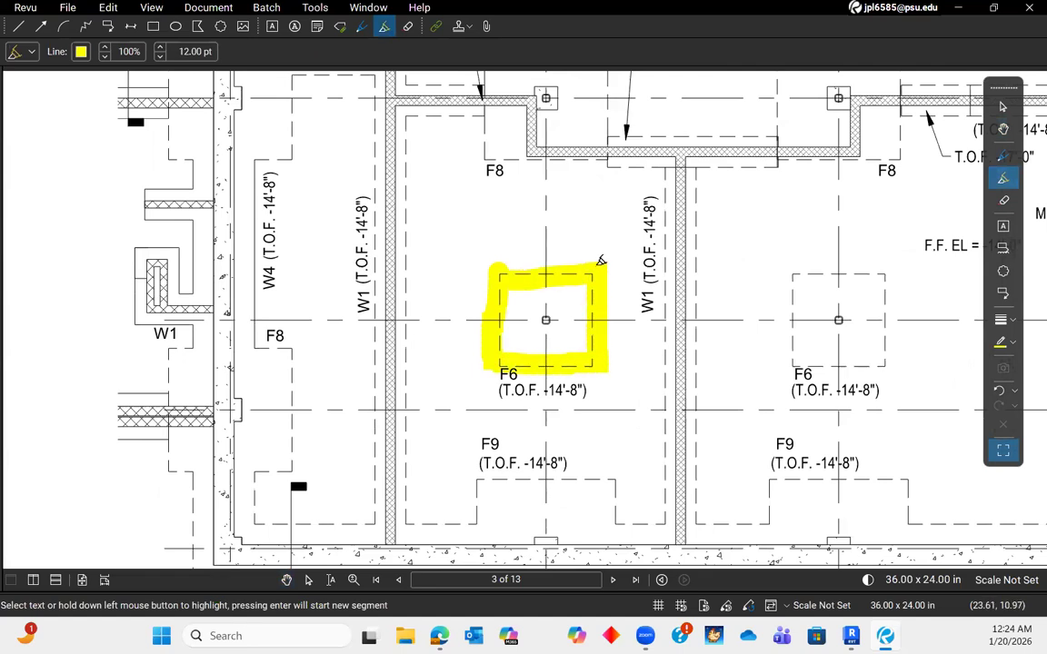
pyautogui.scroll(-2, 602, 265)
pyautogui.scroll(1, 578, 373)
pyautogui.scroll(1, 578, 373)
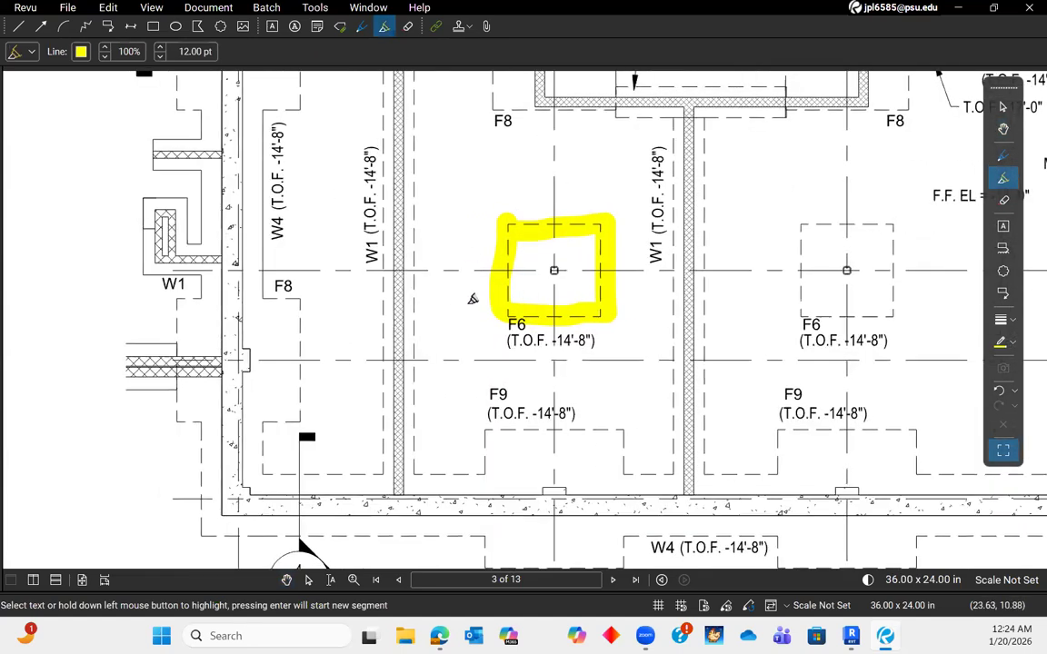
pyautogui.scroll(2, 533, 253)
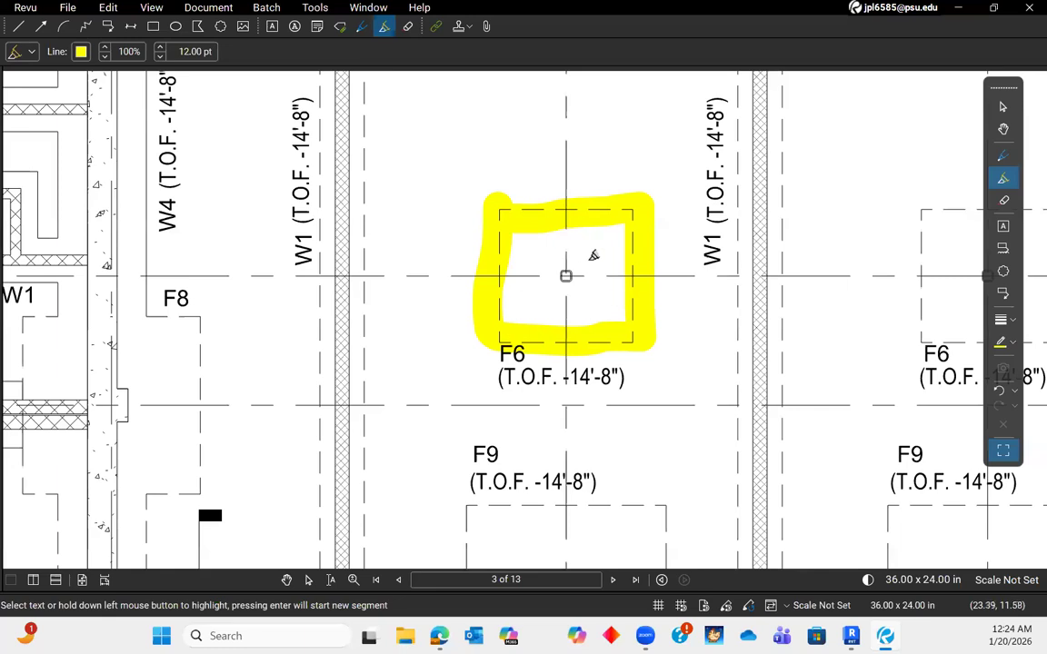
pyautogui.scroll(-2, 593, 257)
pyautogui.scroll(1, 578, 297)
pyautogui.scroll(-2, 569, 312)
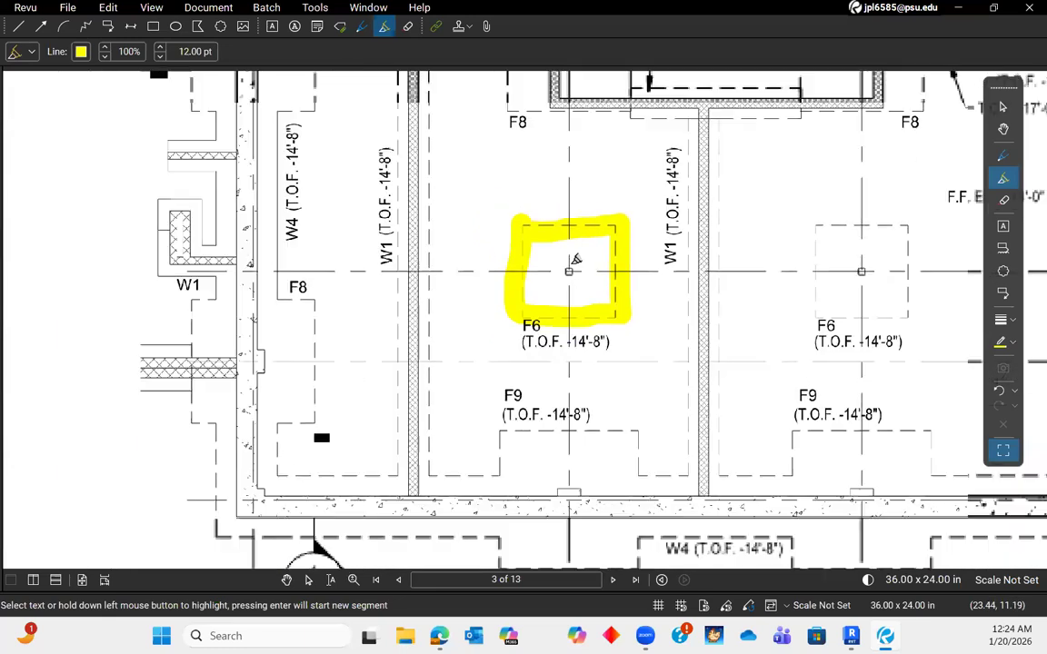
pyautogui.scroll(1, 580, 294)
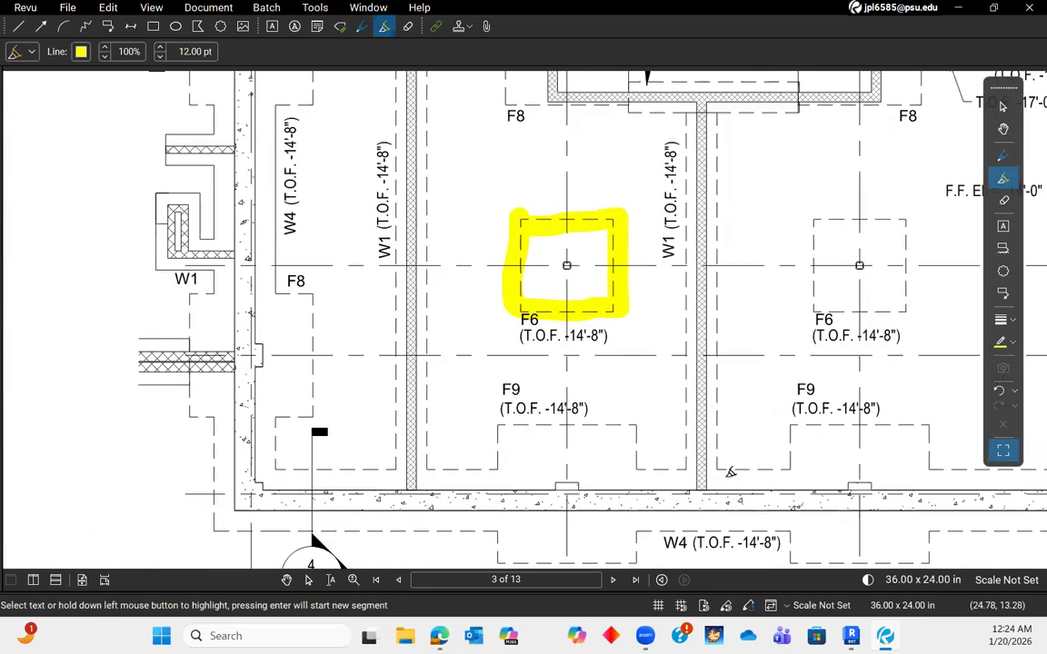
# - Highlight in yellow both dashed edges of the W1 wall footing between gridlines 8 and 9, near its lower end
pyautogui.scroll(4, 646, 448)
pyautogui.moveTo(647, 445); pyautogui.dragTo(641, 123)
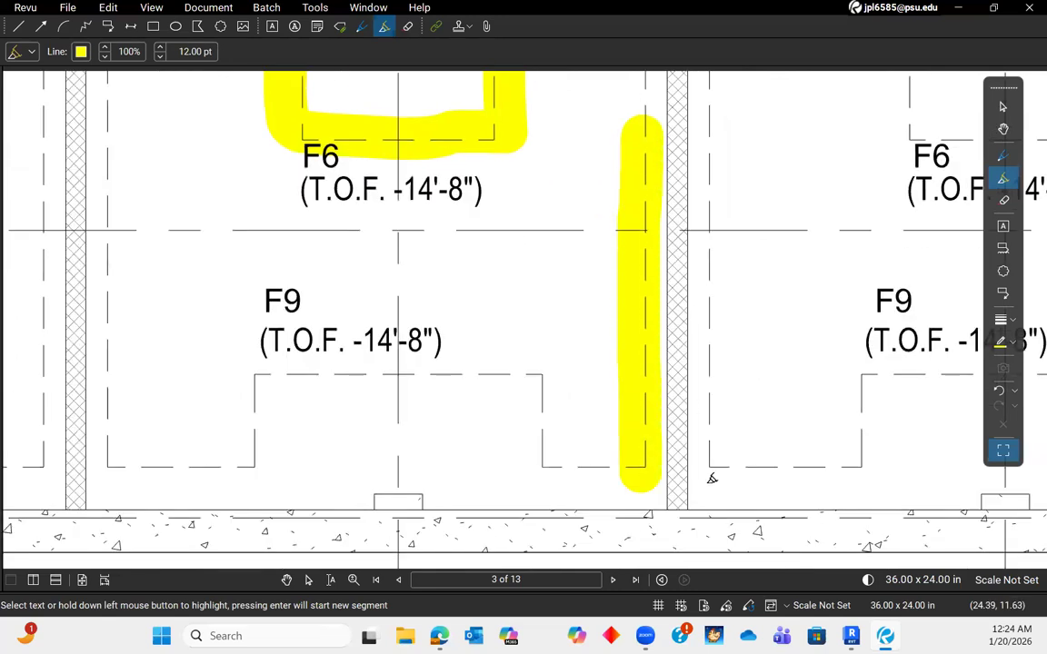
pyautogui.moveTo(715, 454); pyautogui.dragTo(715, 140)
pyautogui.scroll(-5, 705, 427)
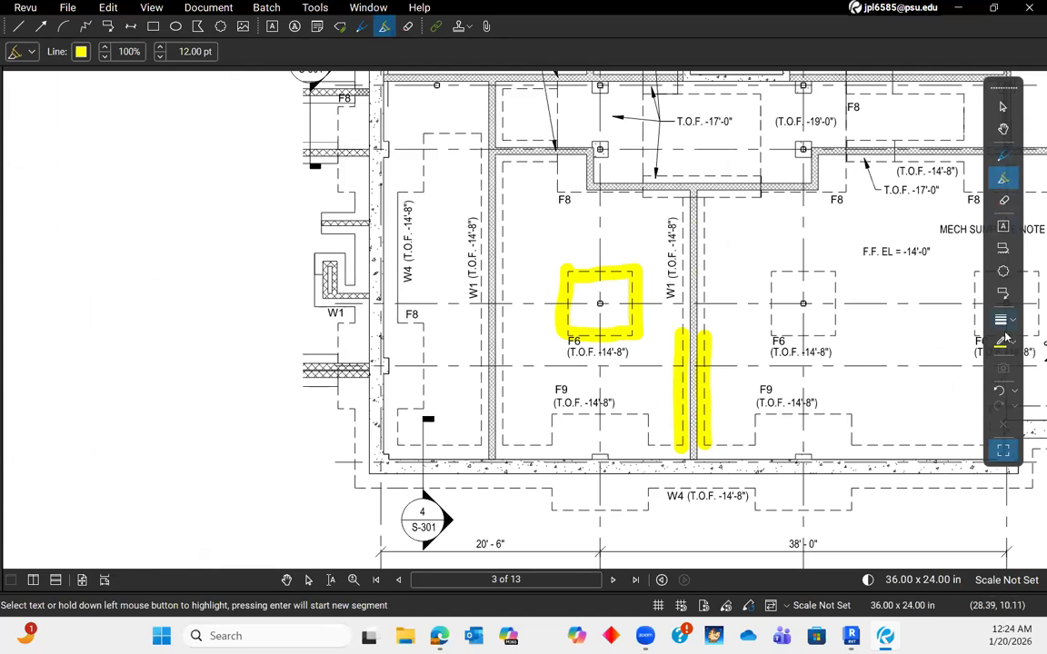
# - Set the highlighter colour to orange and mark the F6 and T.O.F. -14'-8" labels of the outlined footing
pyautogui.click(81, 55)
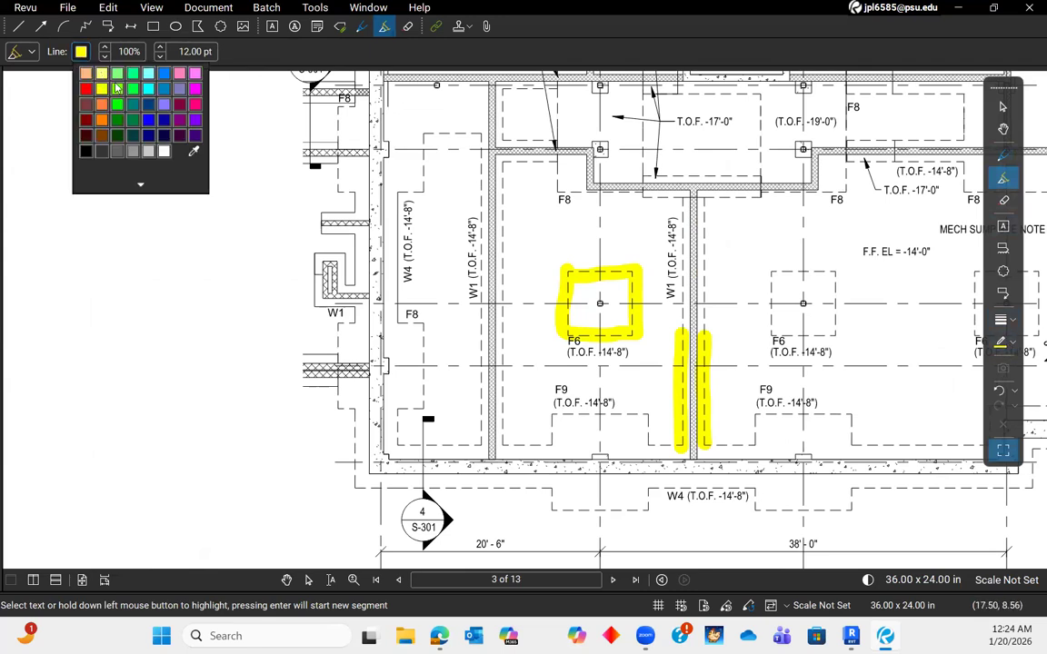
pyautogui.click(93, 115)
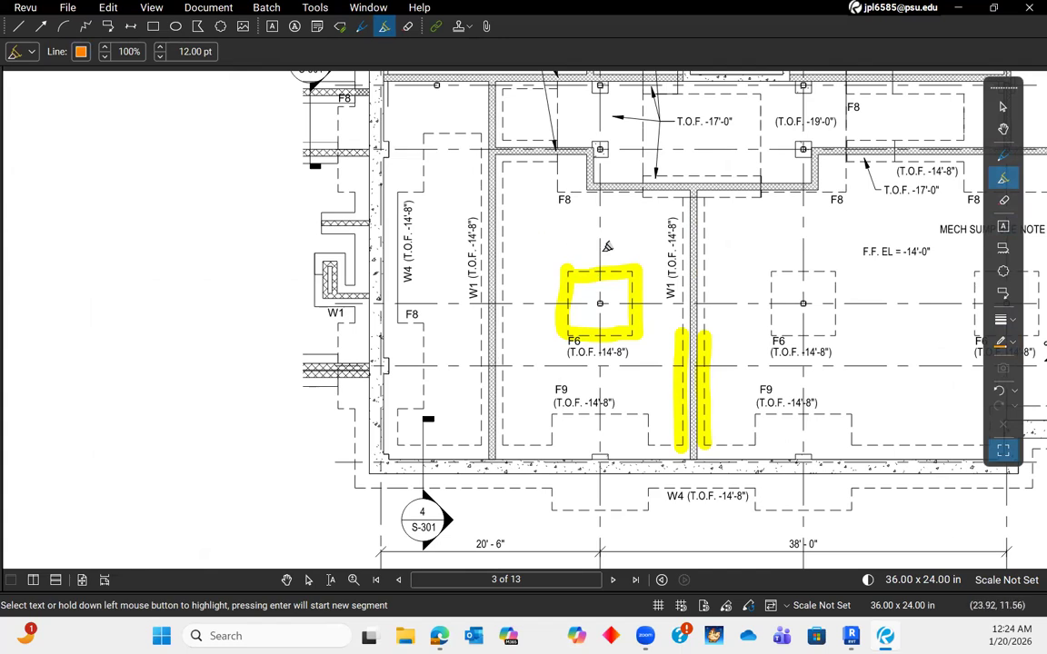
pyautogui.scroll(5, 600, 337)
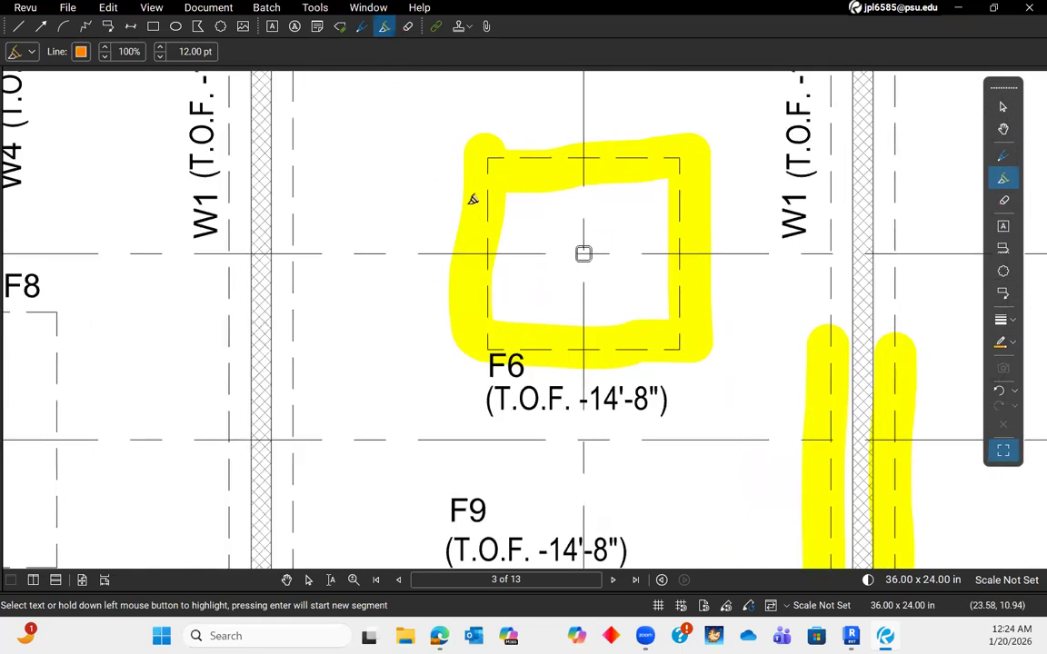
pyautogui.moveTo(494, 365)
pyautogui.mouseDown()
pyautogui.moveTo(525, 371)
pyautogui.moveTo(474, 381)
pyautogui.moveTo(641, 374)
pyautogui.mouseUp()
pyautogui.scroll(-6, 545, 373)
pyautogui.scroll(5, 560, 380)
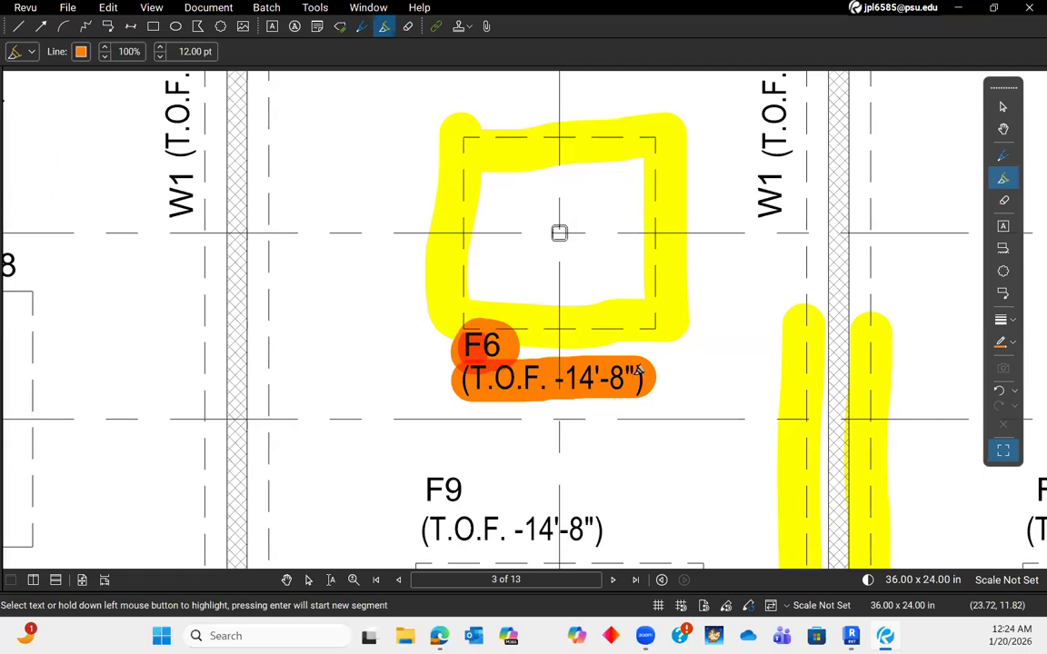
pyautogui.scroll(-5, 602, 377)
pyautogui.scroll(5, 600, 191)
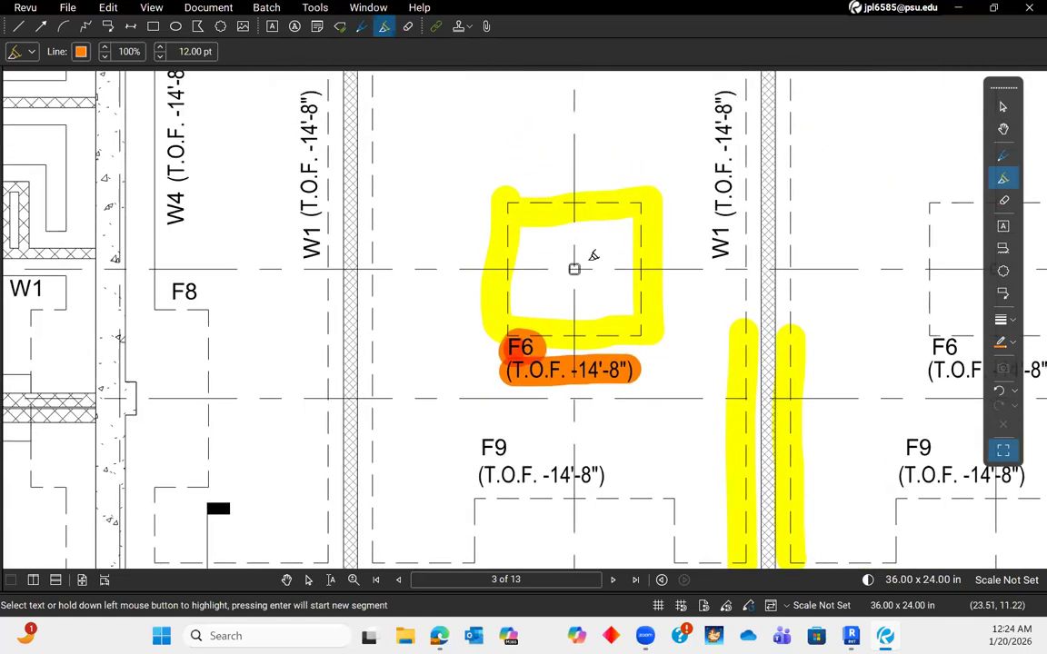
# - Examine the marked F6 footing and locate its mark in the Footing Schedule below the foundation plans
pyautogui.scroll(-3, 593, 255)
pyautogui.scroll(-4, 609, 346)
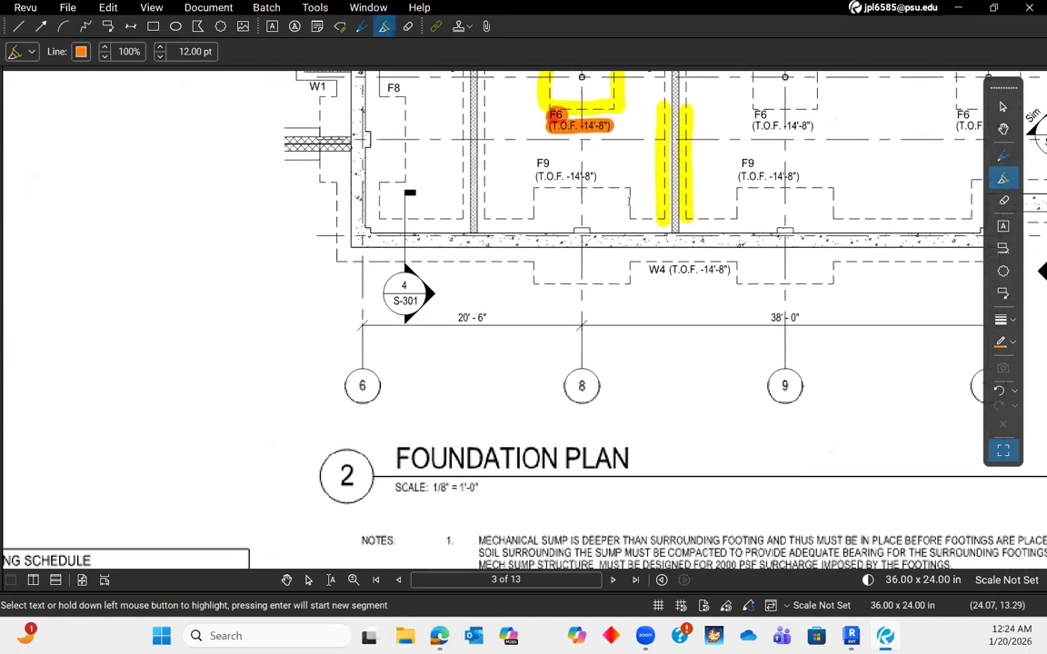
pyautogui.scroll(-5, 613, 359)
pyautogui.scroll(10, 598, 298)
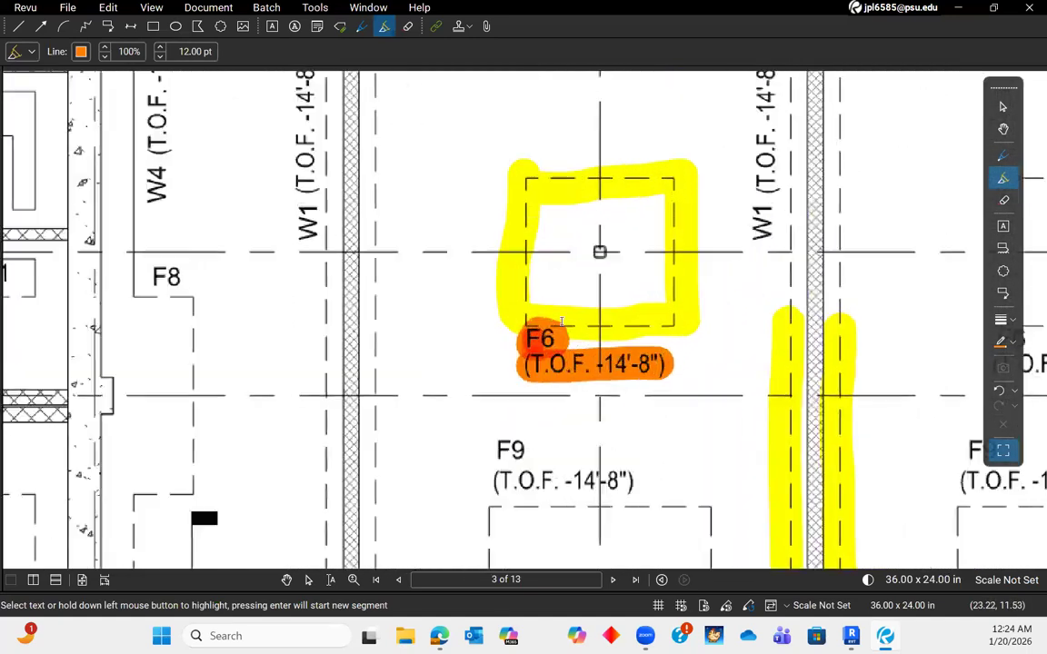
pyautogui.scroll(-5, 526, 352)
pyautogui.moveTo(572, 506); pyautogui.dragTo(664, 270, button='middle')
pyautogui.scroll(-4, 658, 282)
pyautogui.moveTo(415, 465); pyautogui.dragTo(523, 274, button='middle')
pyautogui.scroll(5, 441, 244)
pyautogui.scroll(-5, 527, 268)
pyautogui.scroll(1, 537, 270)
pyautogui.scroll(2, 462, 304)
# - Try an orange highlight across the F6 row of the Footing Schedule and delete it
pyautogui.moveTo(373, 280); pyautogui.dragTo(607, 280)
pyautogui.scroll(2, 545, 284)
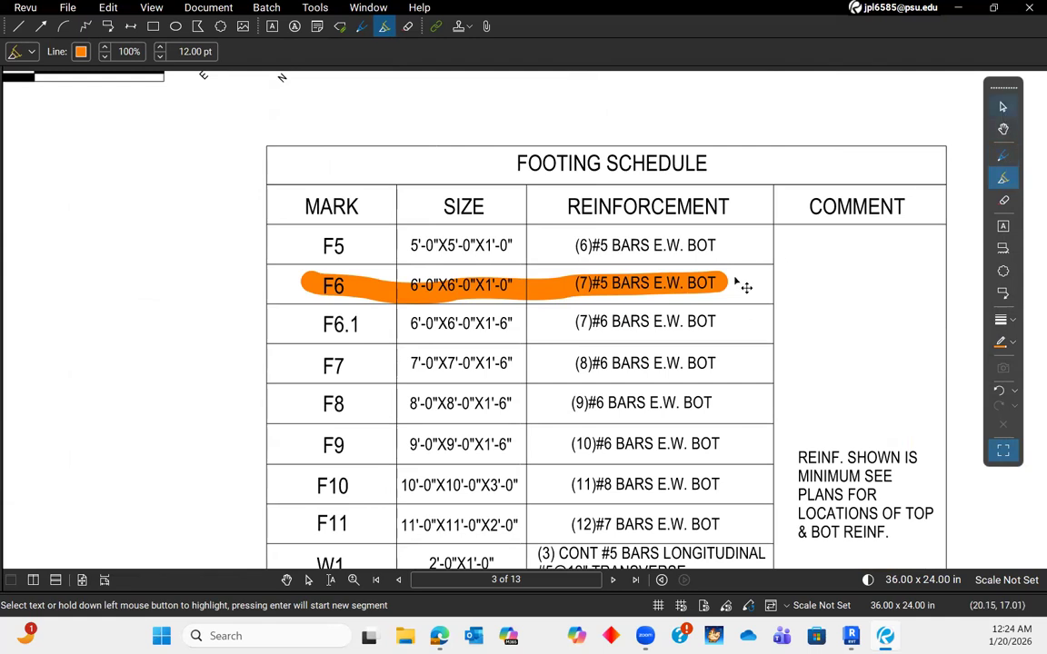
pyautogui.press('Escape')
pyautogui.click(700, 287)
pyautogui.press('Delete')
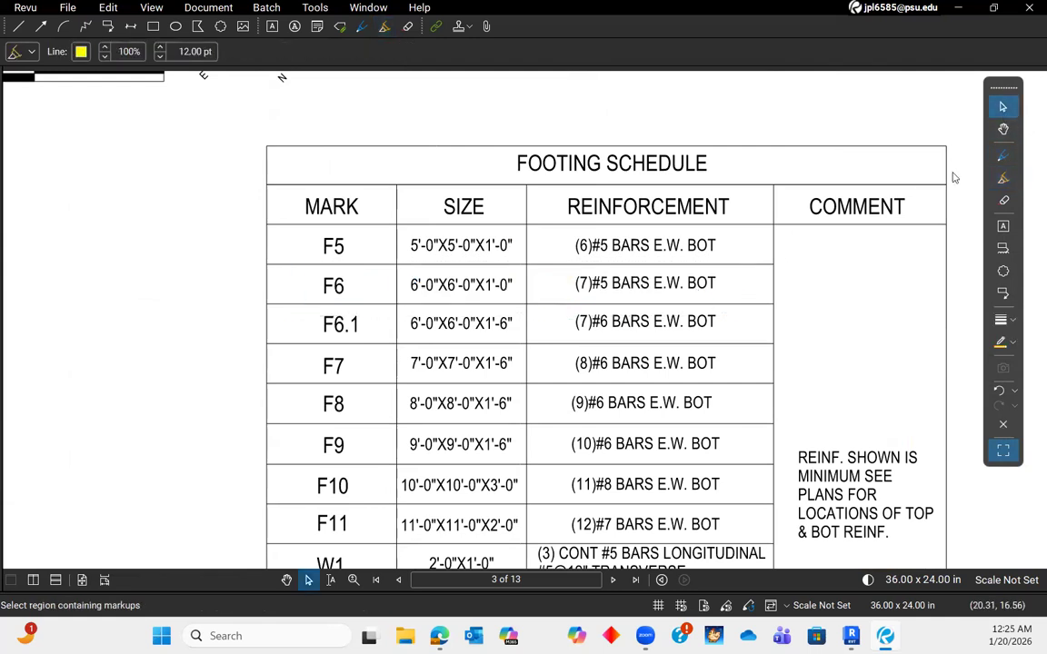
# - Highlight in yellow the F6 mark and its size 6'-0"X6'-0"X1'-0" in the Footing Schedule
pyautogui.press('h')
pyautogui.moveTo(314, 285); pyautogui.dragTo(364, 285)
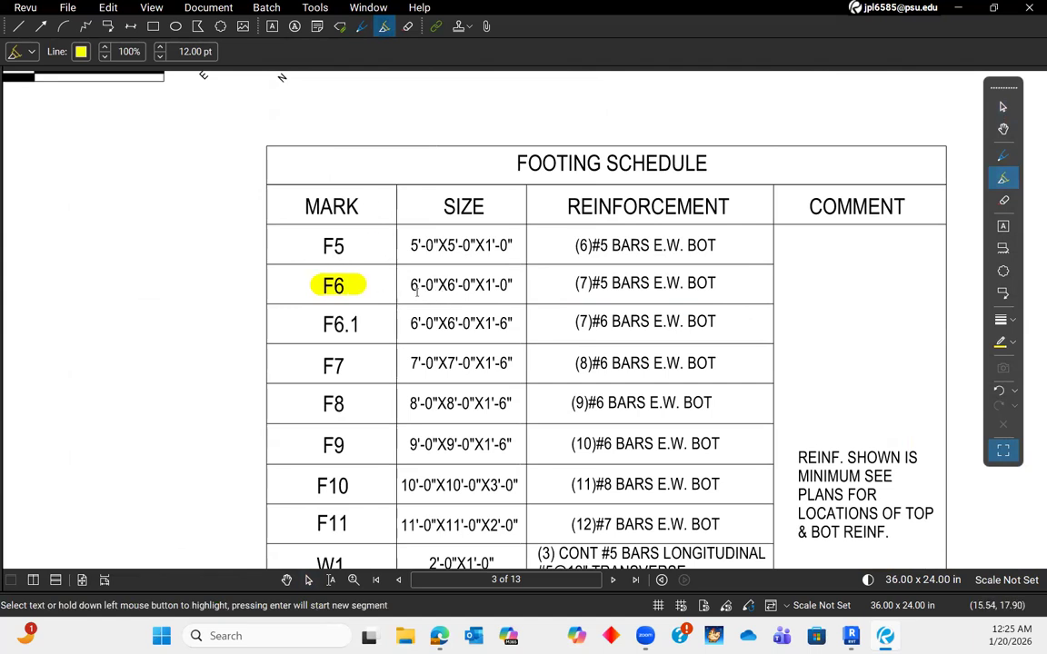
pyautogui.moveTo(409, 286); pyautogui.dragTo(513, 285)
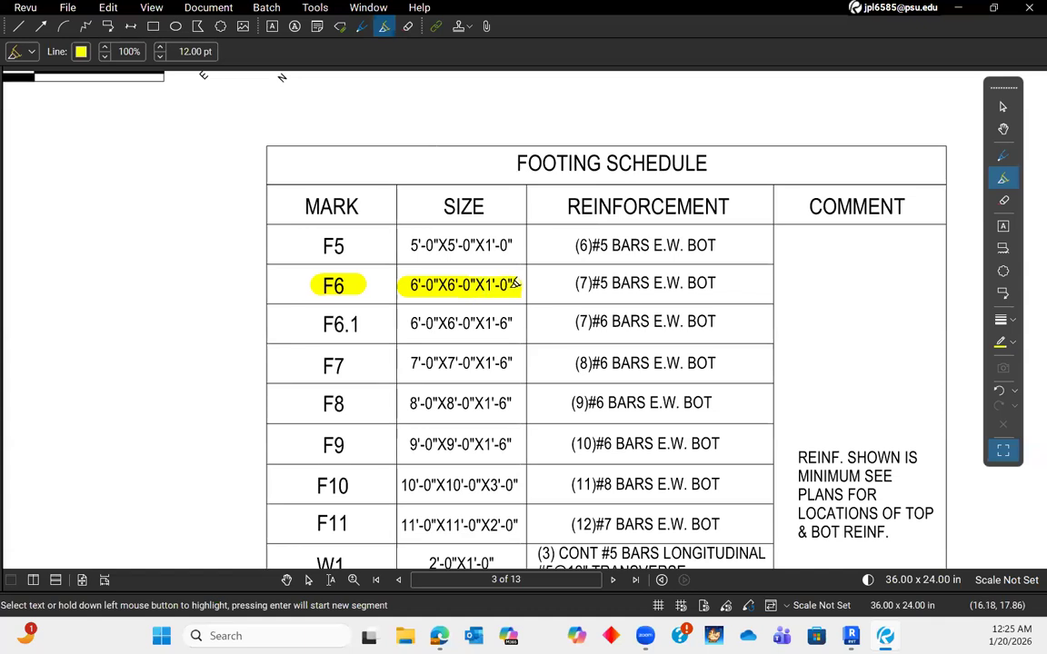
pyautogui.scroll(1, 464, 296)
pyautogui.scroll(3, 465, 297)
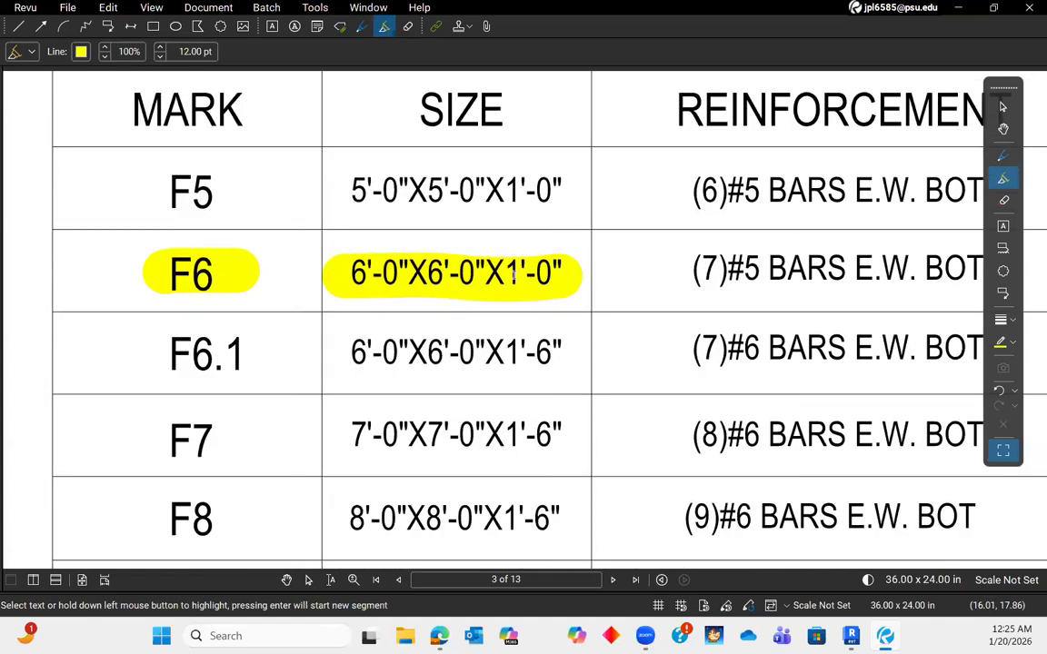
pyautogui.scroll(-3, 513, 274)
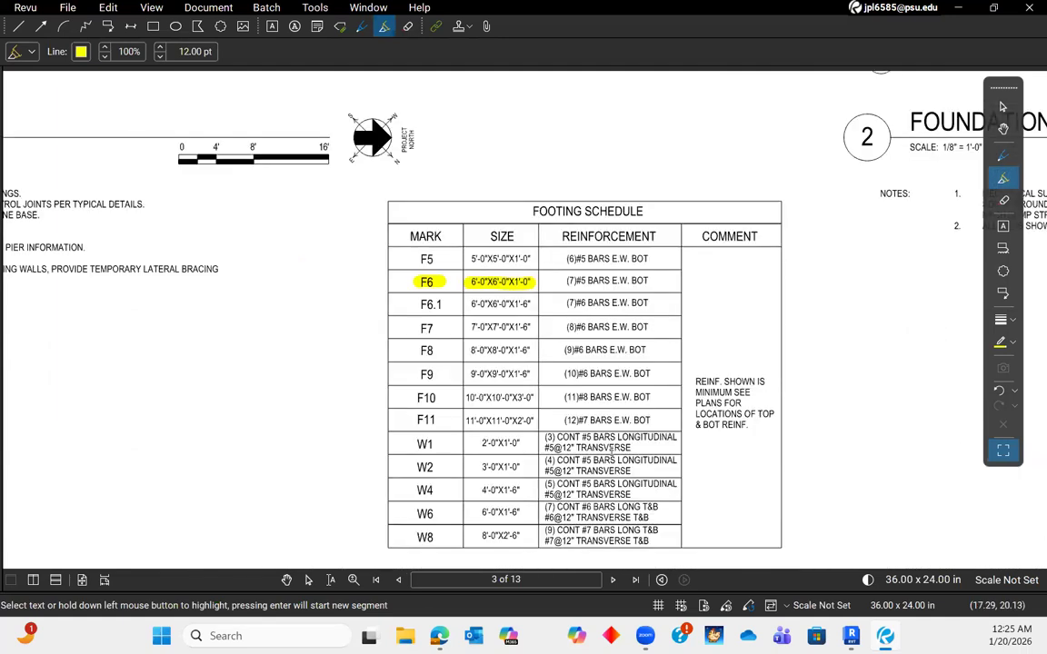
pyautogui.scroll(-2, 467, 352)
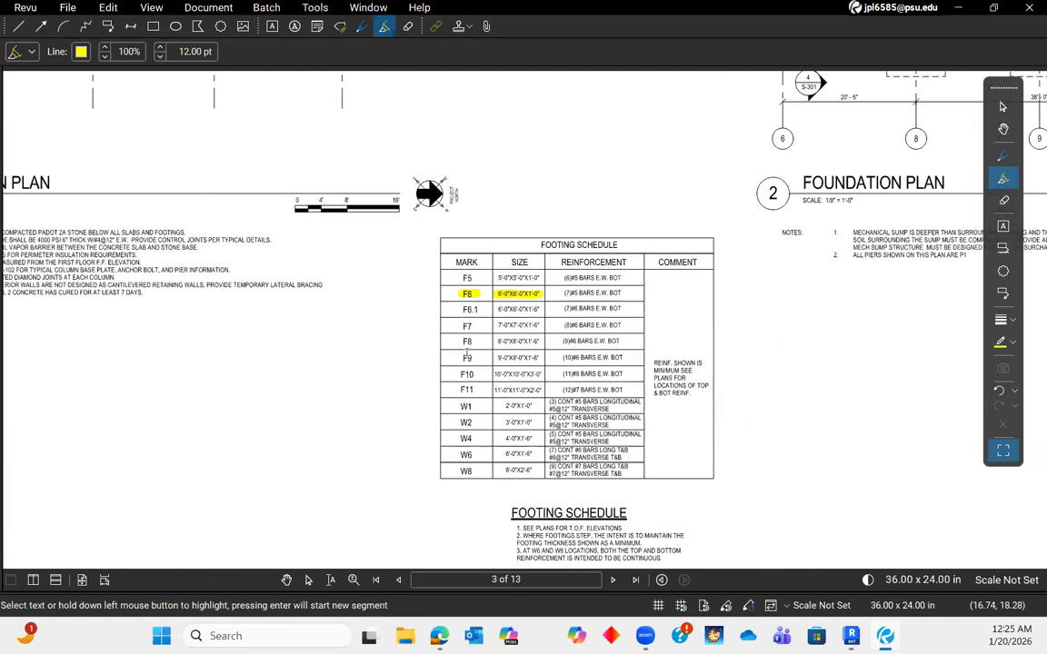
# - Highlight in yellow the remaining F marks in the Footing Schedule: F5, F6.1, F7, F8, F9, F10 and F11
pyautogui.scroll(3, 480, 313)
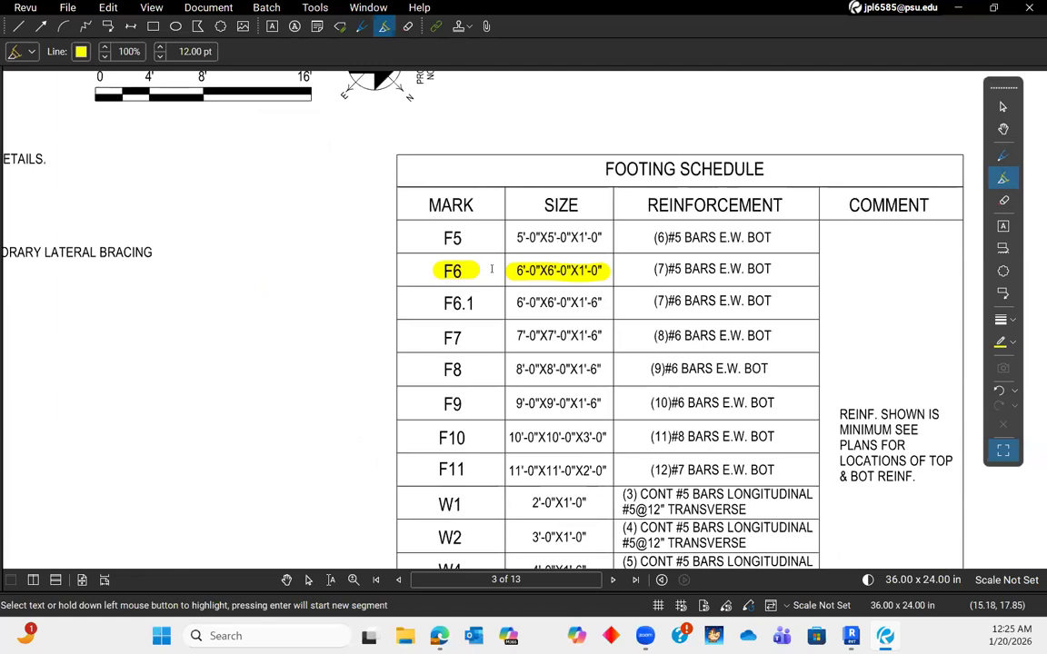
pyautogui.moveTo(460, 235); pyautogui.dragTo(444, 233)
pyautogui.moveTo(408, 312); pyautogui.dragTo(474, 298)
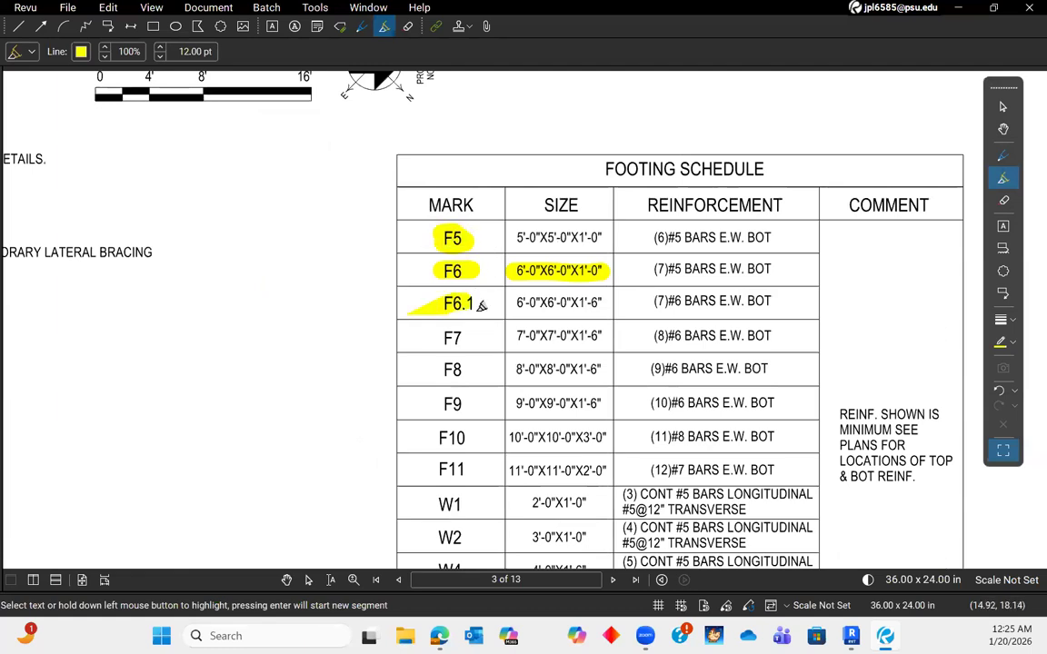
pyautogui.moveTo(429, 338); pyautogui.dragTo(496, 338)
pyautogui.moveTo(435, 370); pyautogui.dragTo(468, 371)
pyautogui.moveTo(434, 406); pyautogui.dragTo(465, 404)
pyautogui.moveTo(438, 459); pyautogui.dragTo(484, 438)
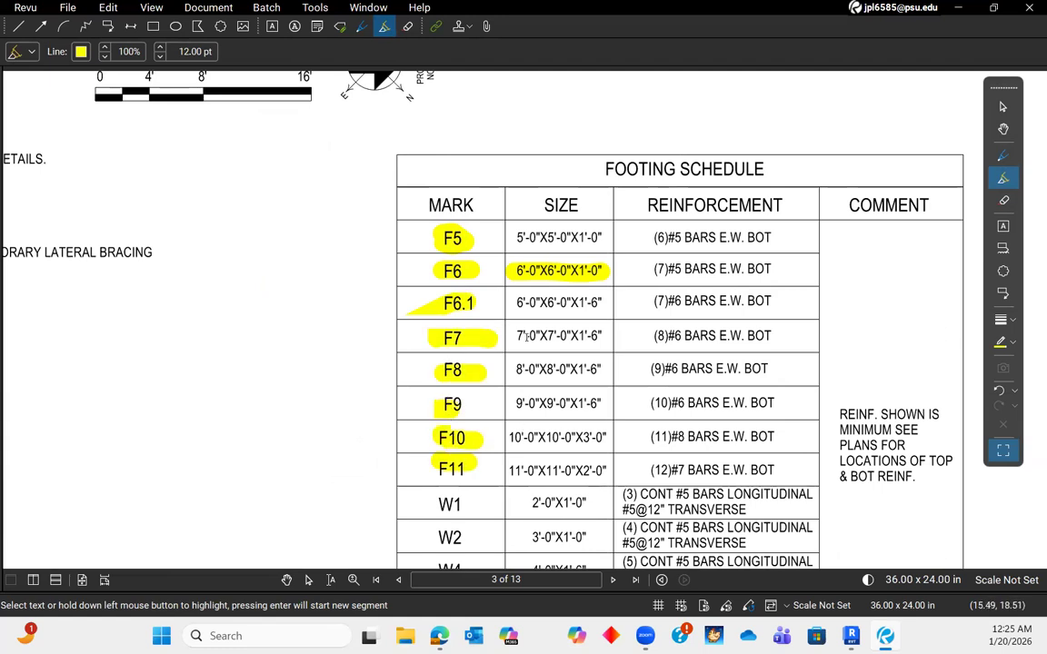
# - Highlight in pink the W1, W2, W4, W6 and W8 marks and the W1 size 2'-0"X1'-0" in the Footing Schedule
pyautogui.scroll(-2, 529, 338)
pyautogui.scroll(1, 491, 472)
pyautogui.moveTo(492, 474); pyautogui.dragTo(482, 318, button='middle')
pyautogui.moveTo(523, 95); pyautogui.dragTo(520, 432, button='middle')
pyautogui.moveTo(521, 181); pyautogui.dragTo(526, 41, button='middle')
pyautogui.moveTo(474, 562)
pyautogui.mouseDown(button='middle')
pyautogui.moveTo(479, 332)
pyautogui.moveTo(480, 366)
pyautogui.mouseUp(button='middle')
pyautogui.scroll(3, 478, 333)
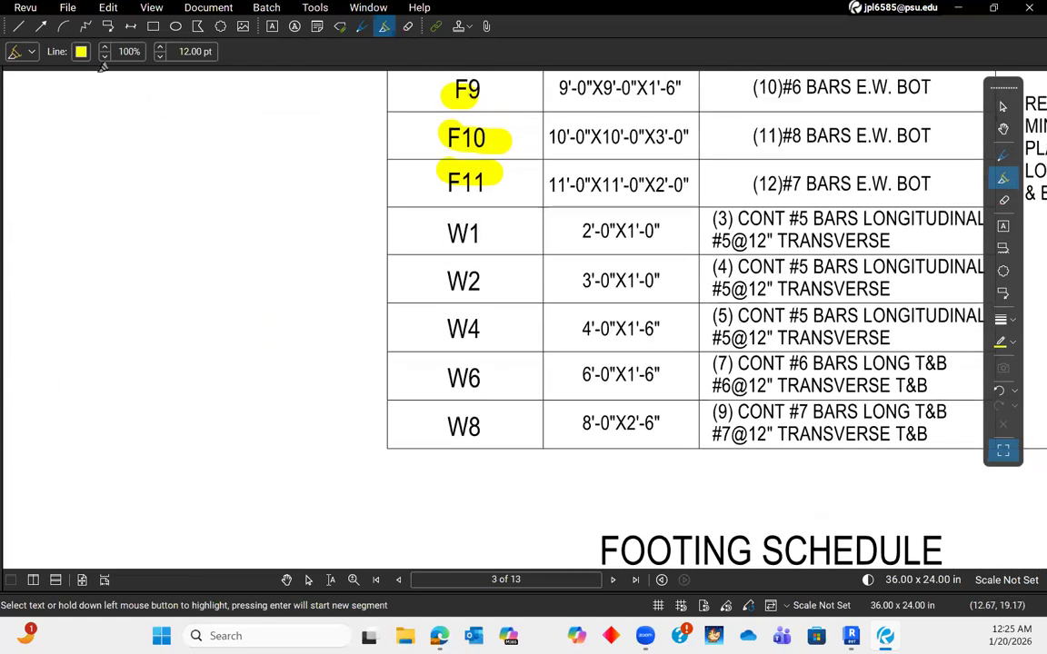
pyautogui.click(81, 51)
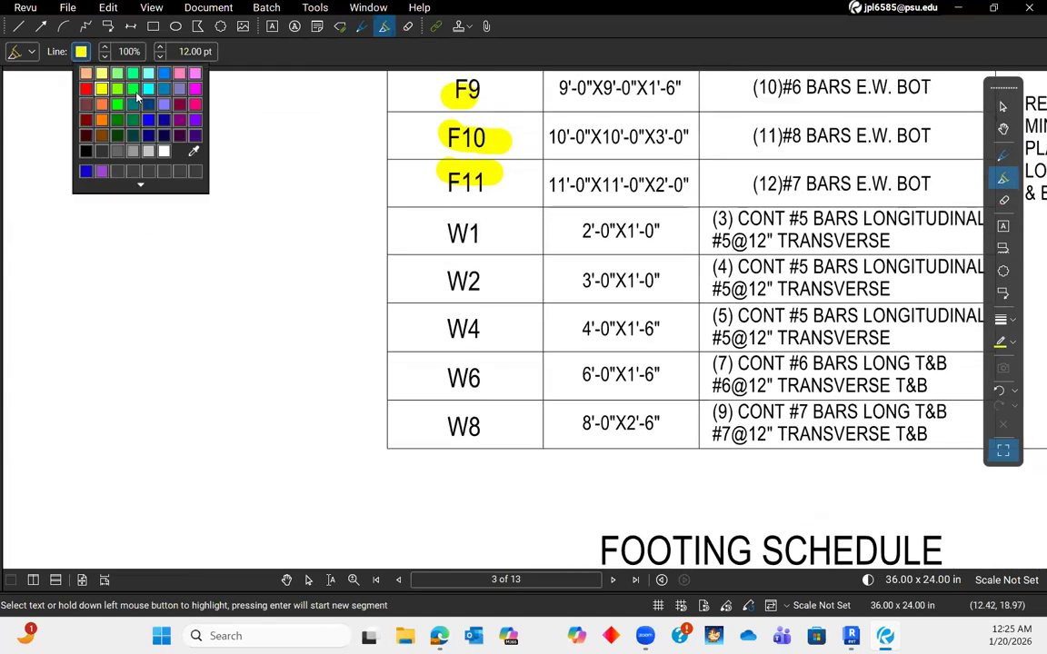
pyautogui.click(179, 73)
pyautogui.moveTo(444, 233); pyautogui.dragTo(478, 233)
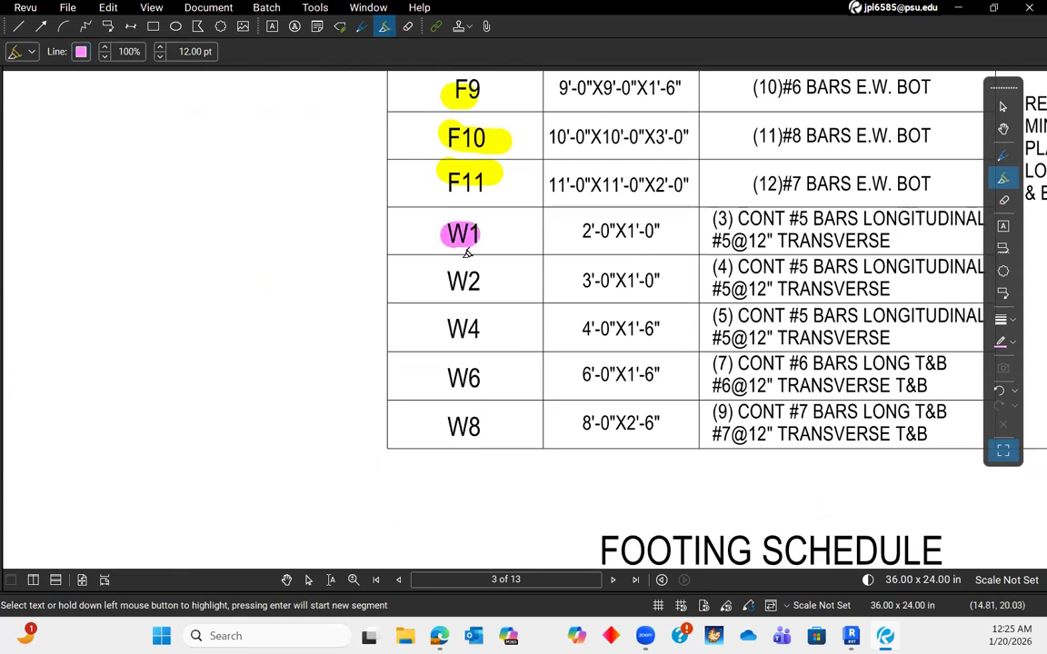
pyautogui.moveTo(429, 293); pyautogui.dragTo(478, 287)
pyautogui.moveTo(447, 331); pyautogui.dragTo(486, 332)
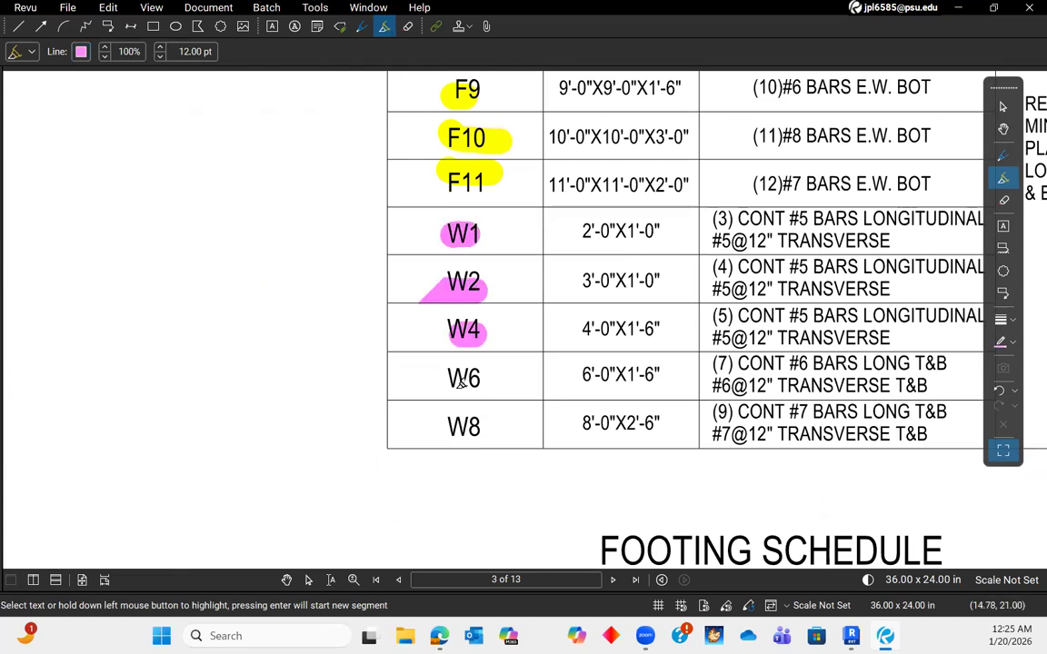
pyautogui.moveTo(443, 380); pyautogui.dragTo(494, 380)
pyautogui.moveTo(444, 429); pyautogui.dragTo(484, 427)
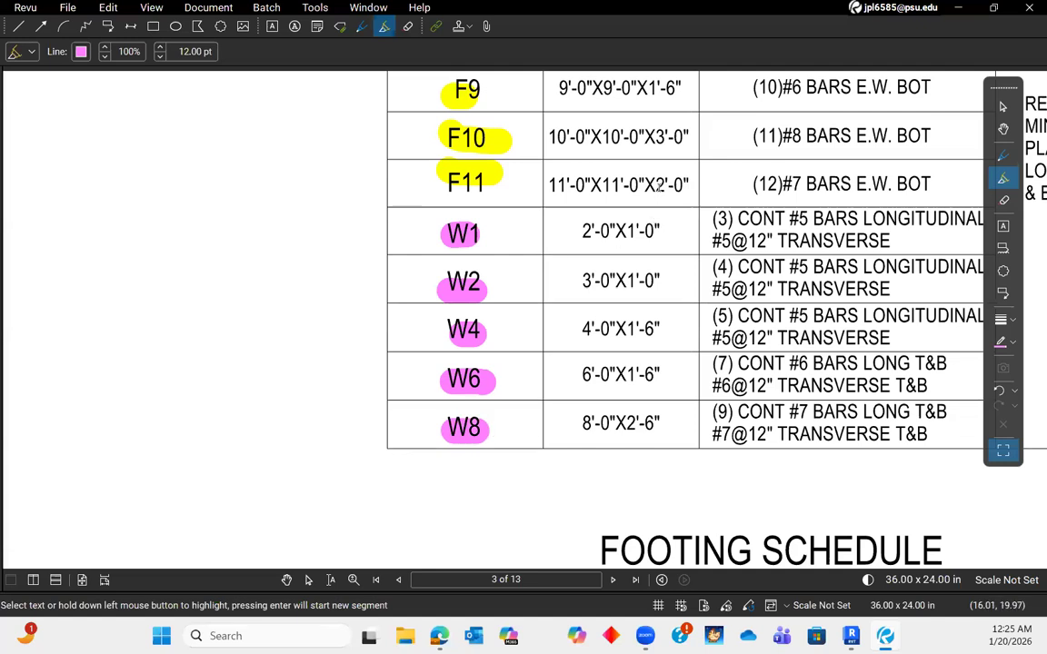
pyautogui.moveTo(583, 231); pyautogui.dragTo(668, 231)
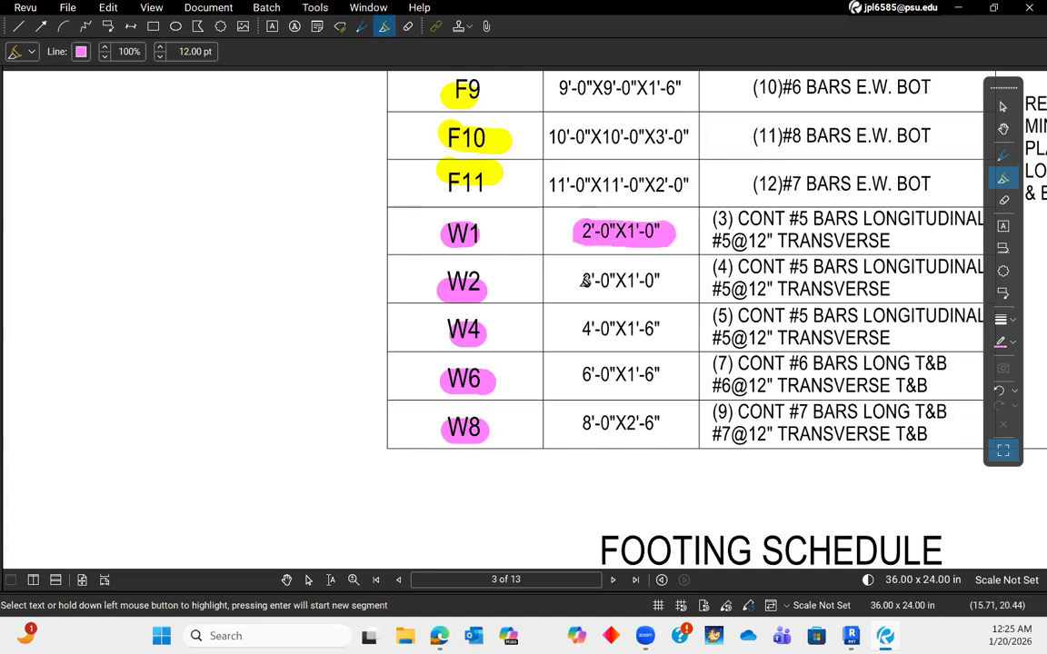
# - Return to the foundation plan and examine the W1 wall footing beside the marked F6 footing
pyautogui.scroll(3, 670, 240)
pyautogui.scroll(-8, 670, 240)
pyautogui.moveTo(860, 243); pyautogui.dragTo(717, 500, button='middle')
pyautogui.moveTo(803, 327); pyautogui.dragTo(483, 558, button='middle')
pyautogui.scroll(2, 738, 243)
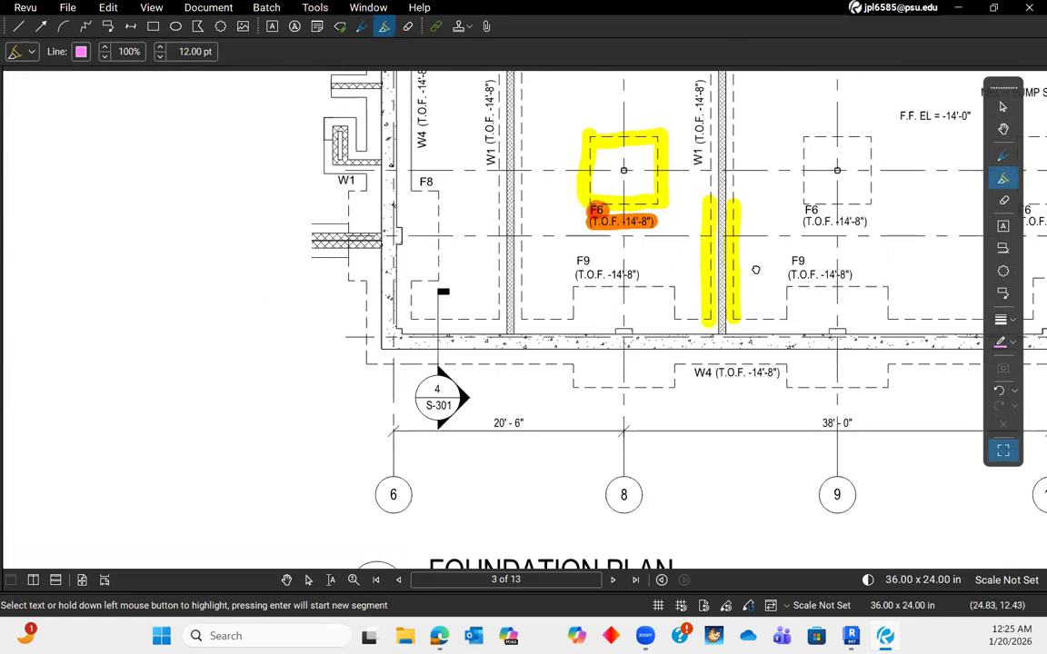
pyautogui.moveTo(754, 269); pyautogui.dragTo(744, 431, button='middle')
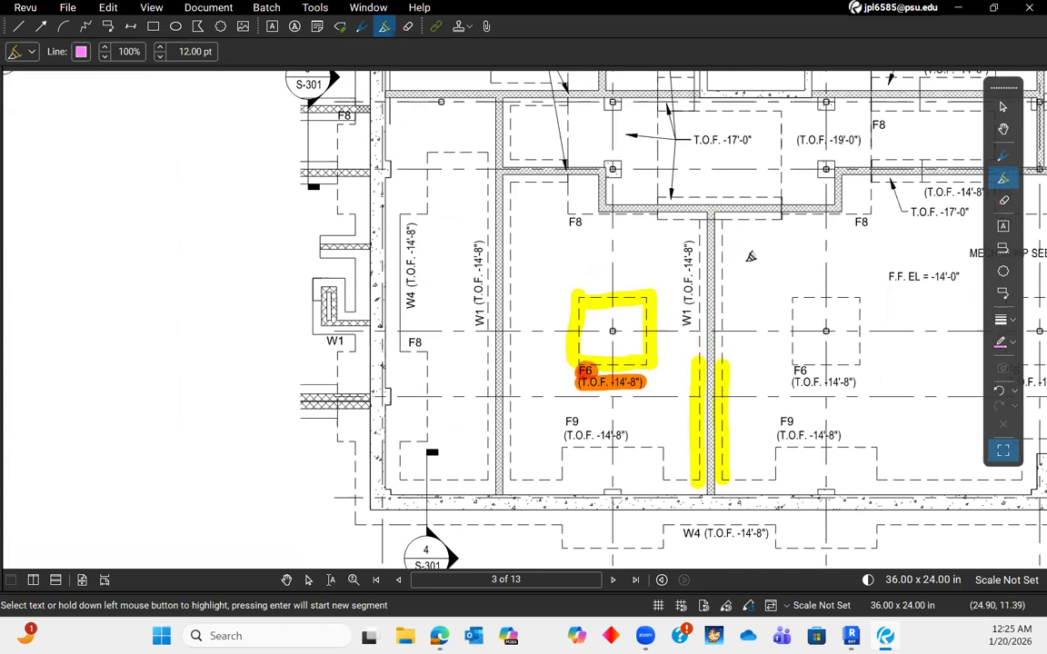
pyautogui.scroll(3, 698, 272)
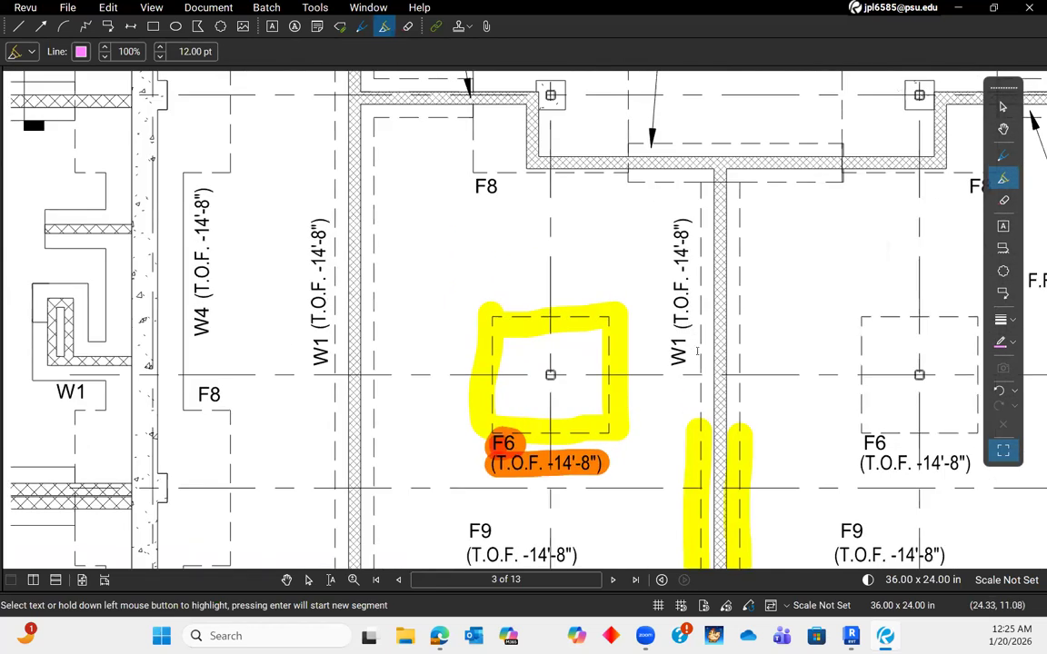
pyautogui.scroll(-4, 697, 350)
pyautogui.scroll(1, 692, 408)
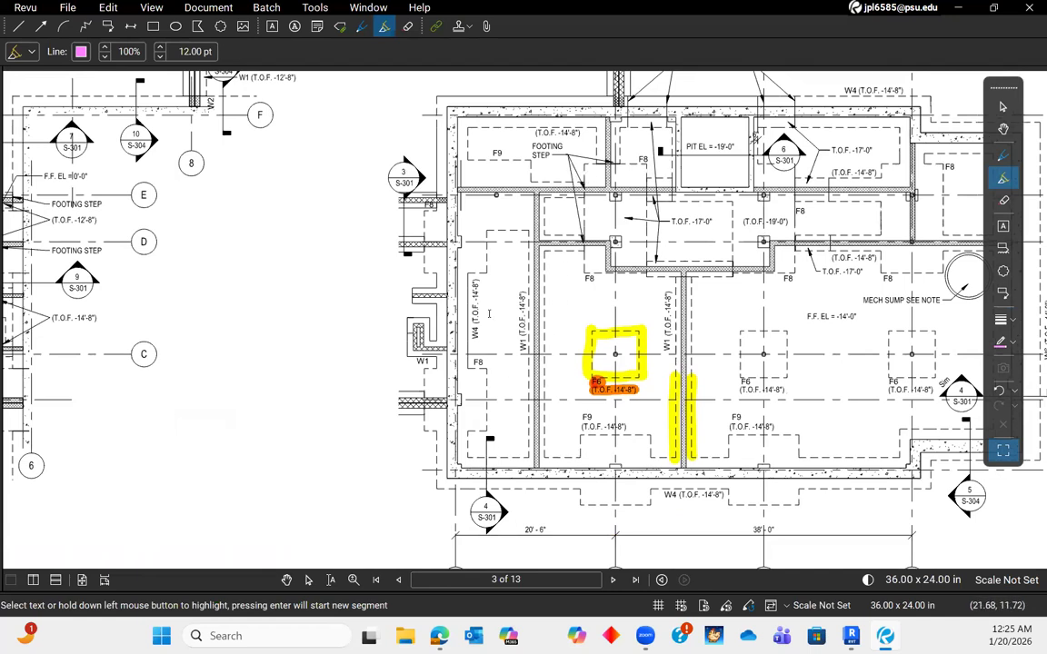
# - Examine the W4 (T.O.F. -14'-8") wall footing along the exterior wall between the F8 footings
pyautogui.scroll(1, 489, 314)
pyautogui.scroll(-2, 585, 319)
pyautogui.scroll(1, 520, 413)
pyautogui.moveTo(535, 223); pyautogui.dragTo(595, 373, button='middle')
pyautogui.scroll(3, 573, 556)
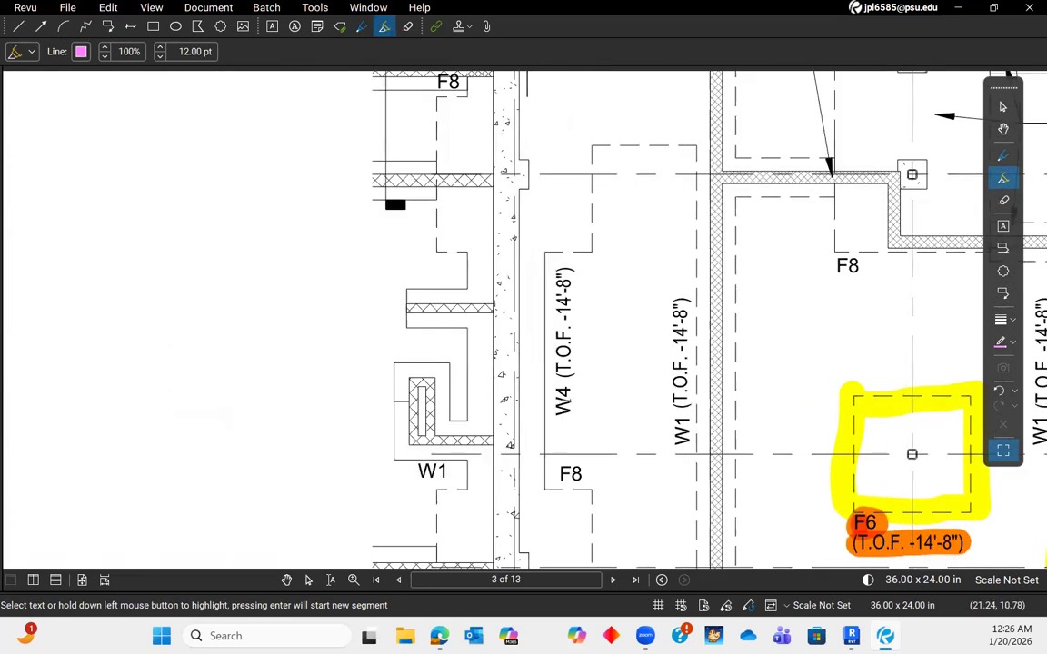
pyautogui.scroll(-2, 575, 399)
pyautogui.scroll(1, 575, 402)
pyautogui.moveTo(565, 210); pyautogui.dragTo(557, 313, button='middle')
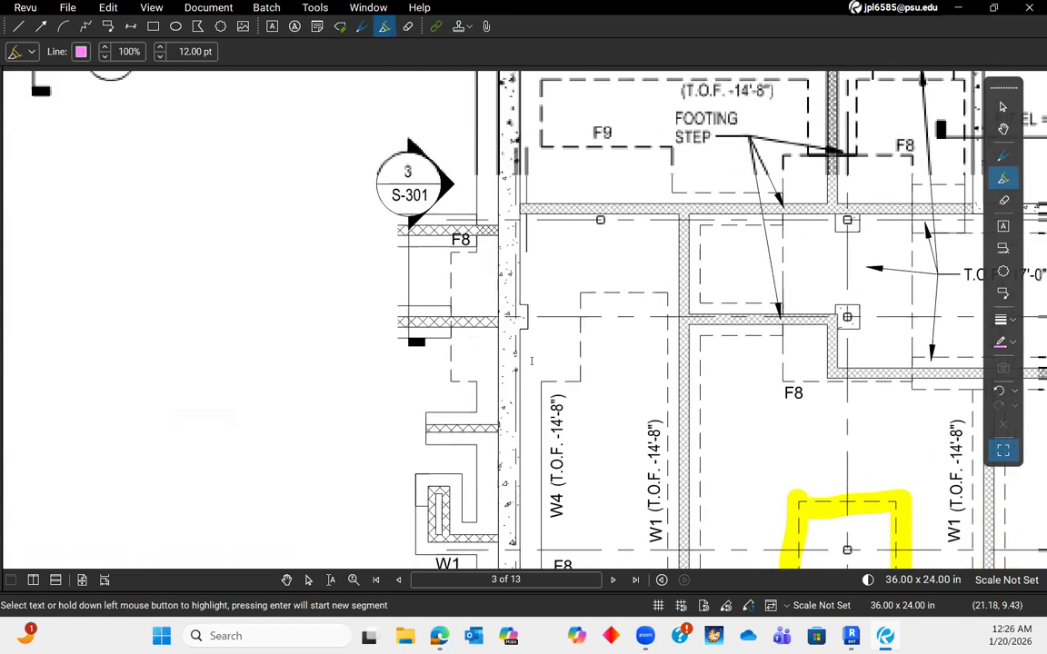
pyautogui.scroll(1, 532, 357)
pyautogui.scroll(-2, 532, 357)
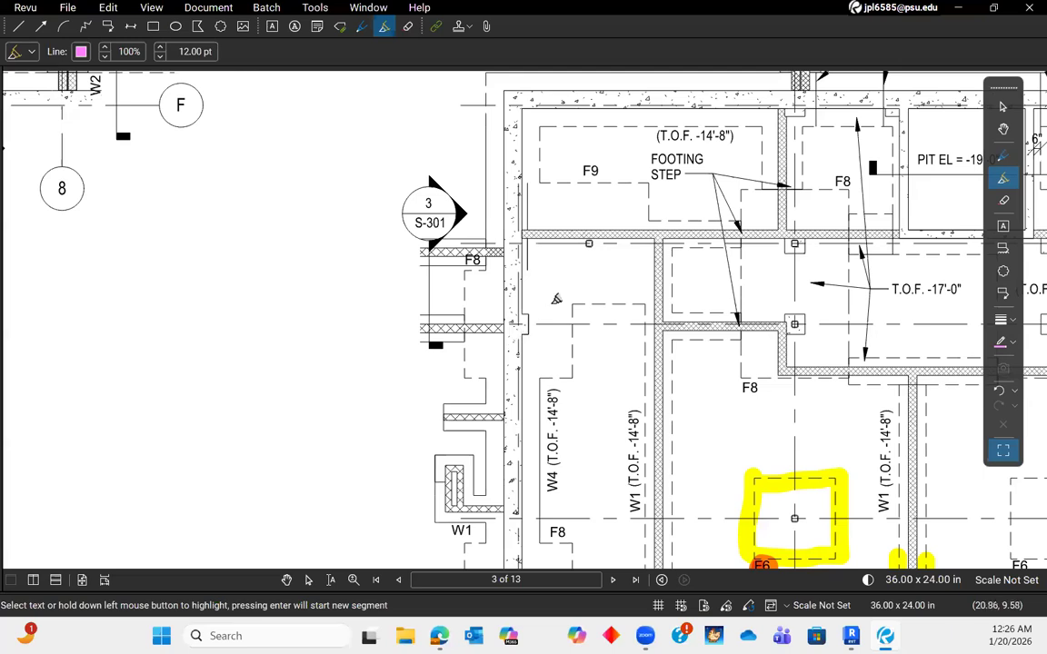
# - Trace the exterior wall footing from the W4 label around the F9 corner to the footing steps and the pit
pyautogui.moveTo(547, 264); pyautogui.dragTo(547, 378, button='middle')
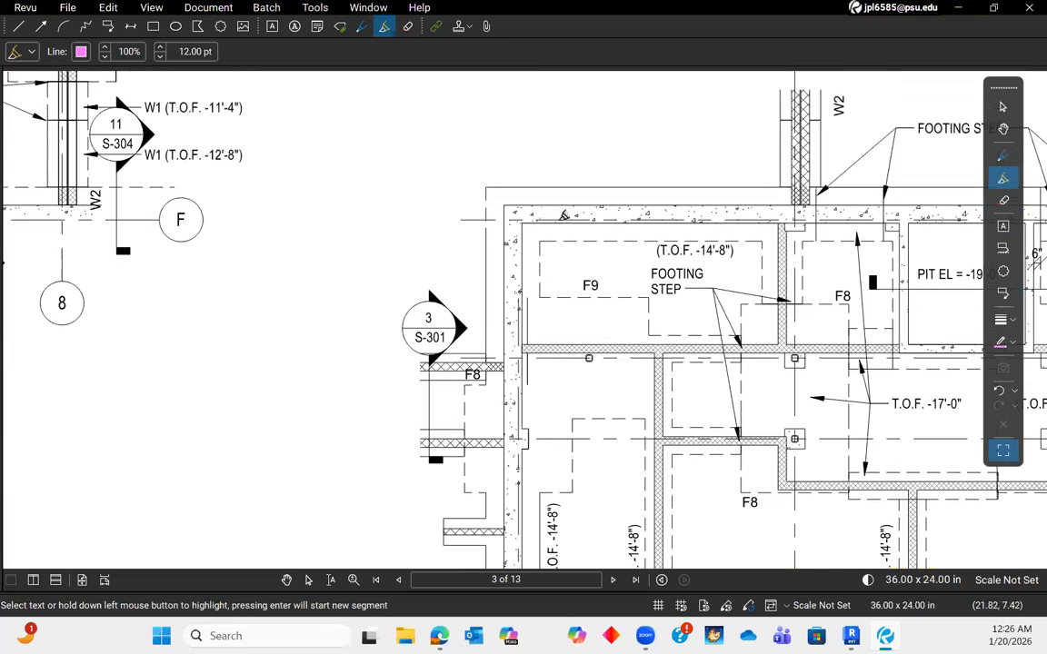
pyautogui.scroll(-2, 557, 306)
pyautogui.moveTo(558, 359); pyautogui.dragTo(561, 274, button='middle')
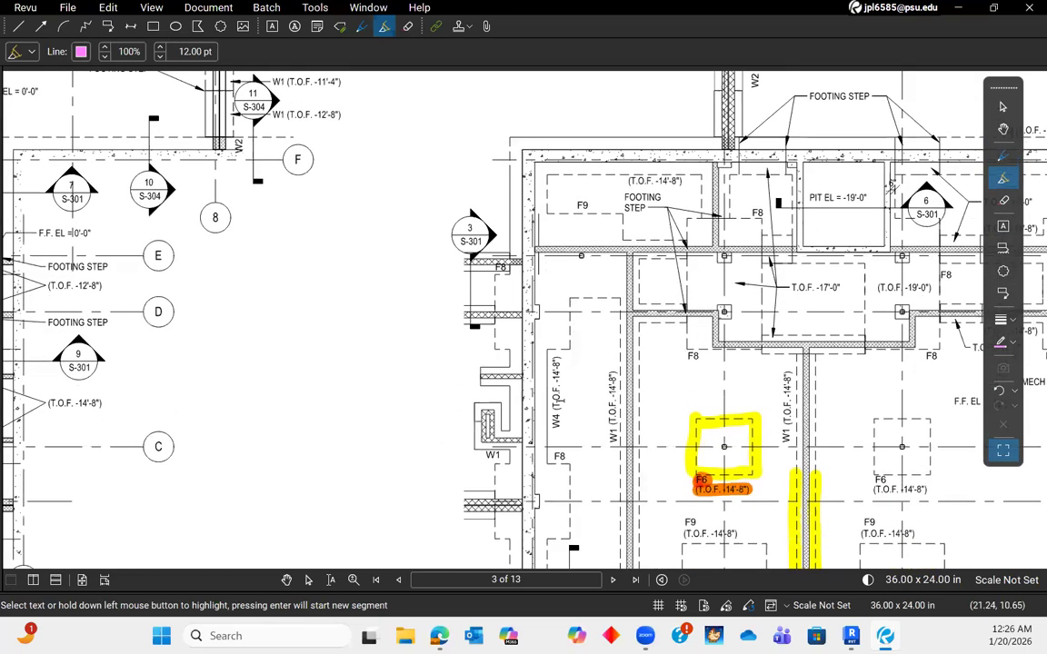
pyautogui.scroll(4, 562, 397)
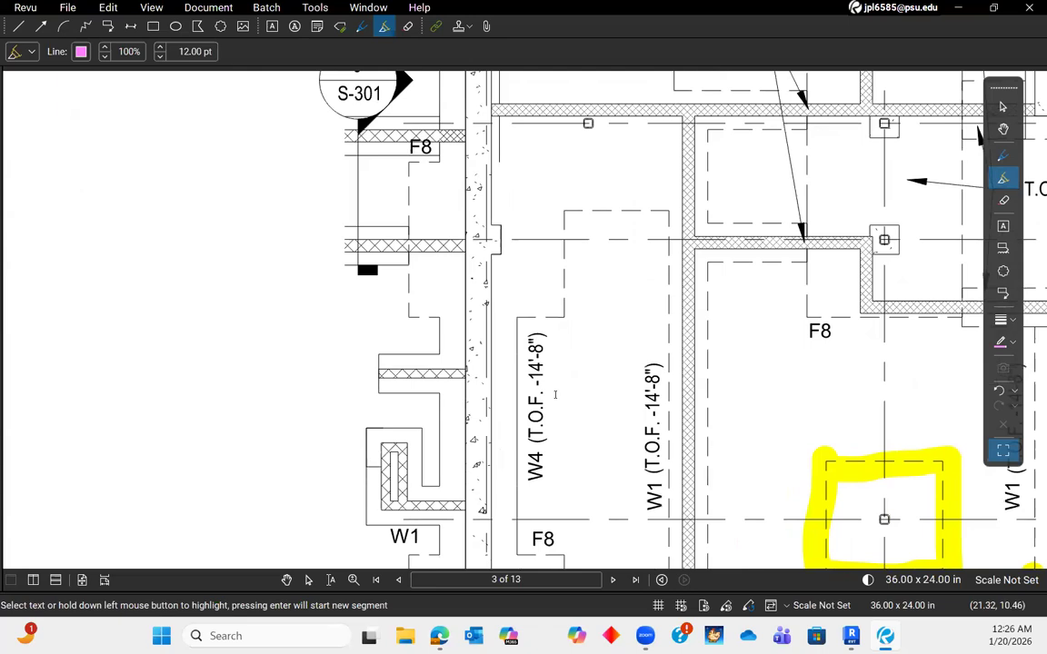
pyautogui.scroll(-2, 549, 402)
pyautogui.moveTo(546, 136); pyautogui.dragTo(534, 369, button='middle')
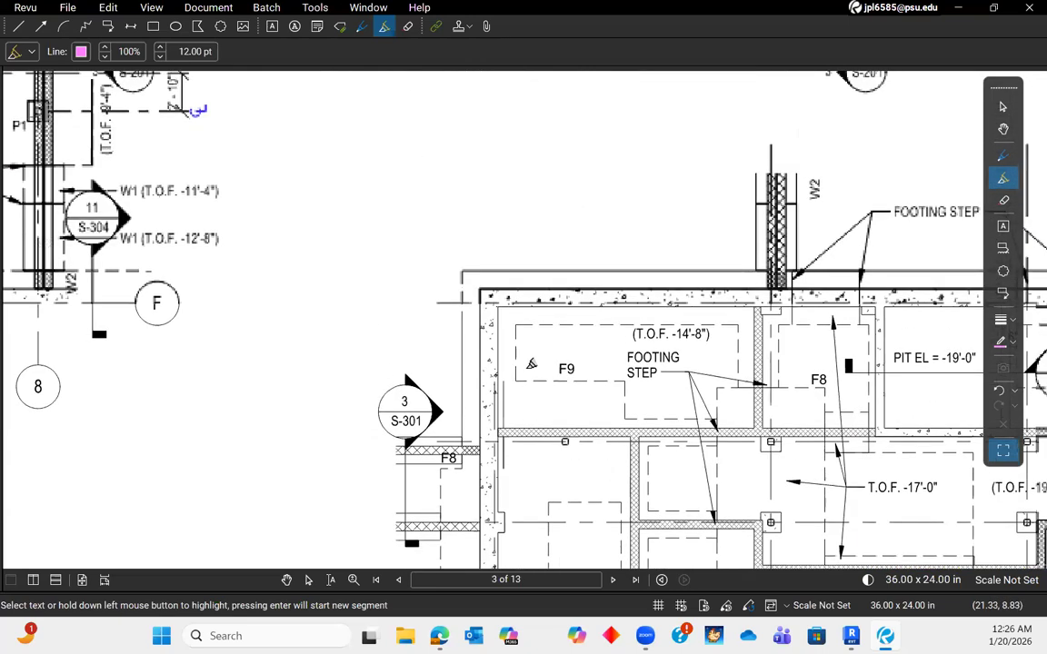
pyautogui.moveTo(673, 300); pyautogui.dragTo(503, 279, button='middle')
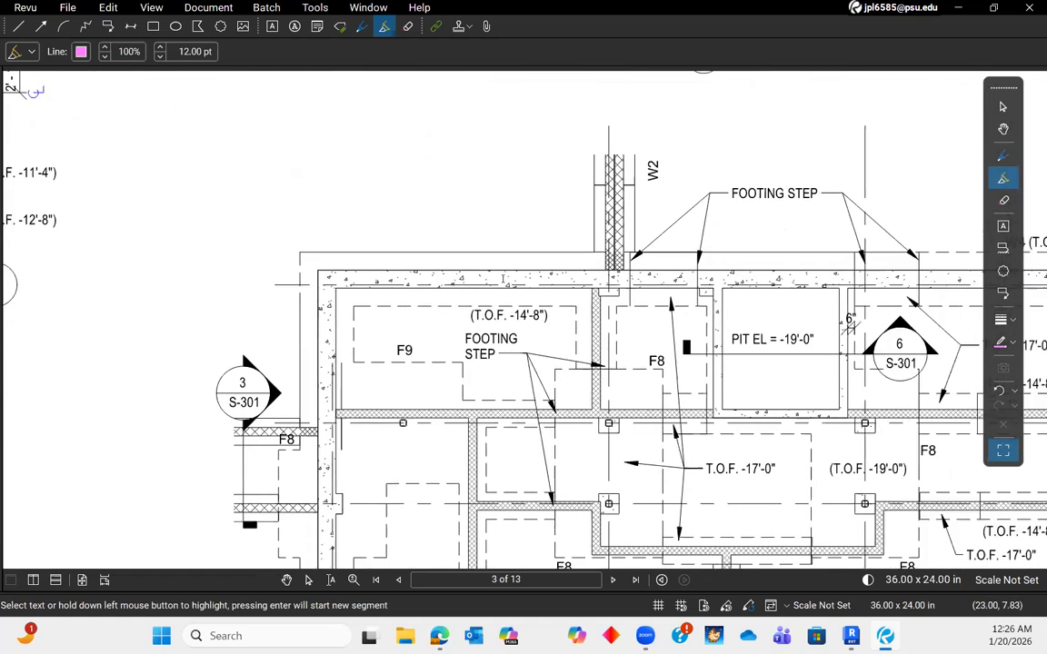
pyautogui.scroll(-1, 689, 280)
pyautogui.moveTo(778, 341); pyautogui.dragTo(773, 219, button='middle')
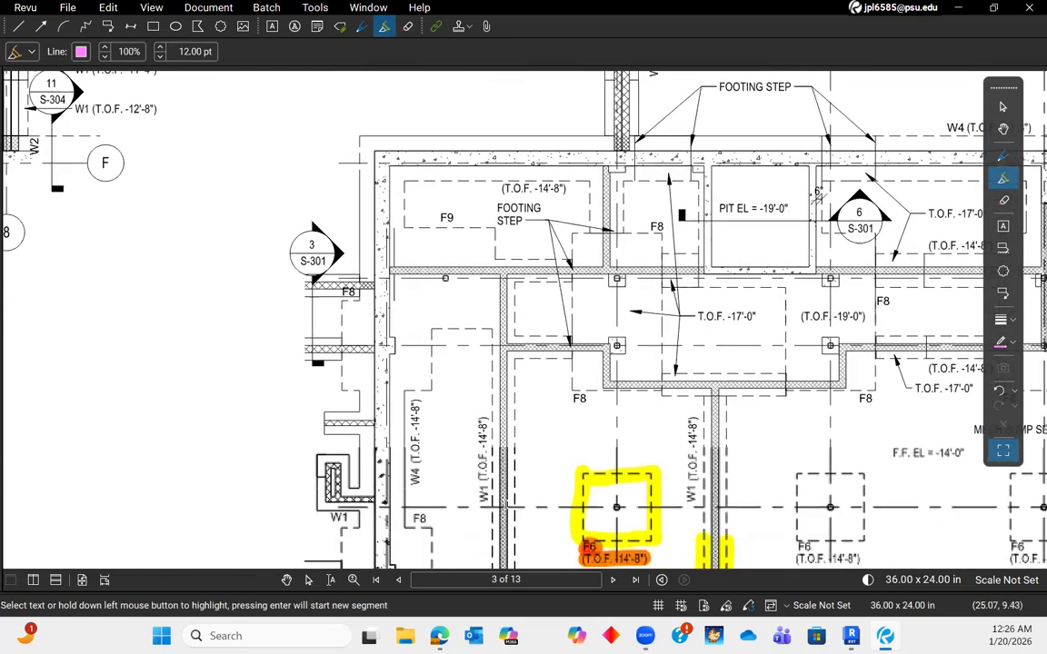
# - Highlight in pink the exterior wall beside the F9 corner, and try a pink strip beside the W4 label, deleting that strip
pyautogui.scroll(1, 414, 474)
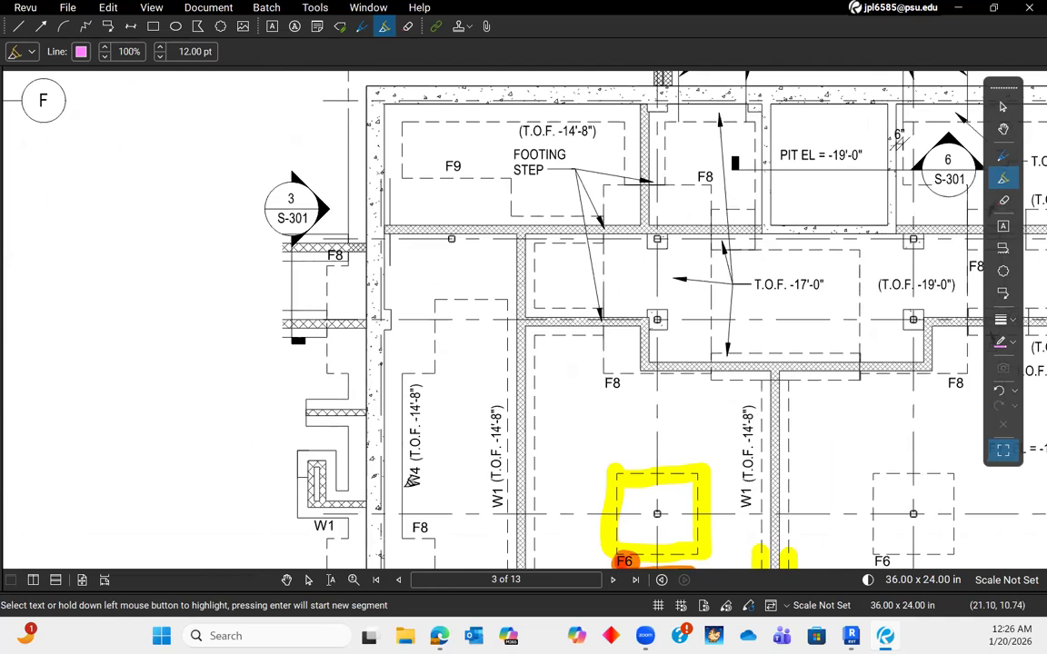
pyautogui.moveTo(398, 533); pyautogui.dragTo(398, 365)
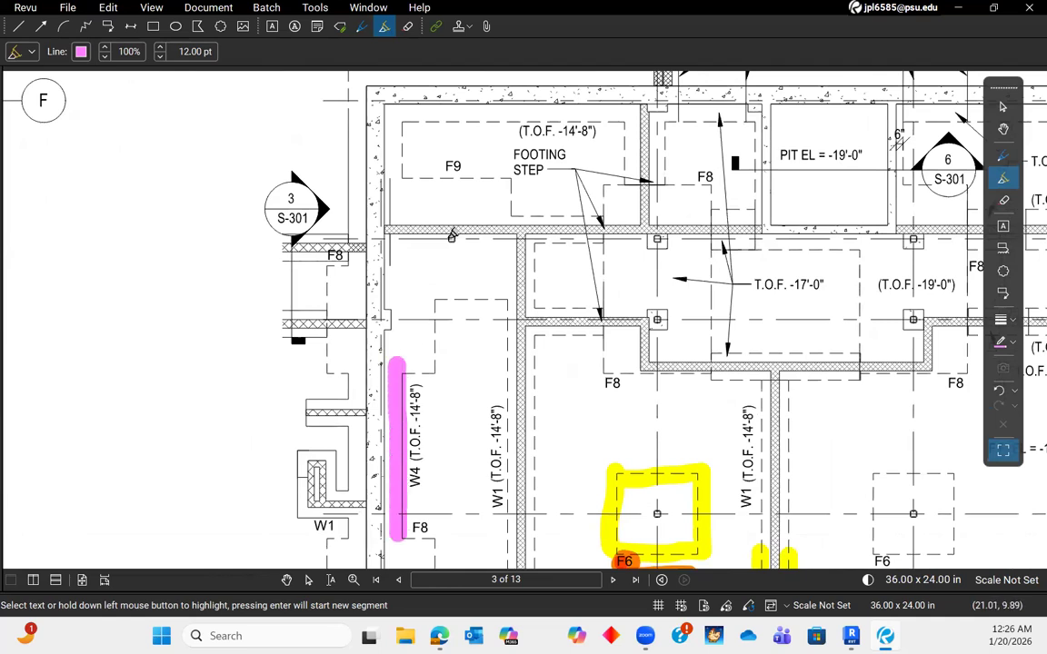
pyautogui.moveTo(452, 240); pyautogui.dragTo(457, 388, button='middle')
pyautogui.moveTo(377, 311); pyautogui.dragTo(379, 242)
pyautogui.scroll(-1, 514, 349)
pyautogui.moveTo(498, 458); pyautogui.dragTo(574, 327, button='middle')
pyautogui.scroll(5, 500, 408)
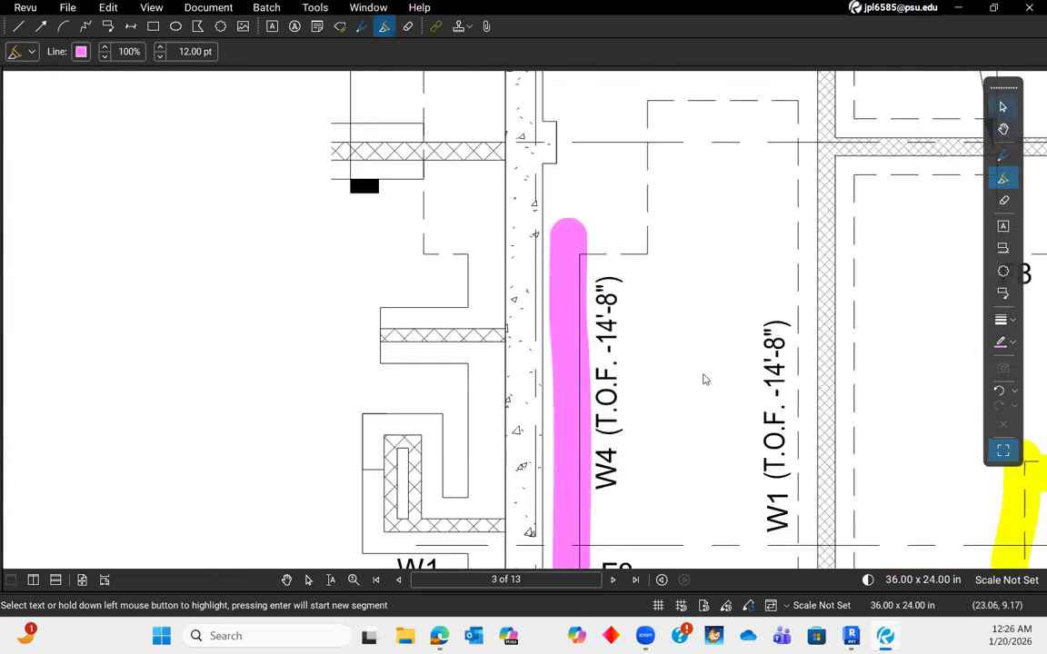
pyautogui.press('Escape')
pyautogui.click(591, 400)
pyautogui.press('Delete')
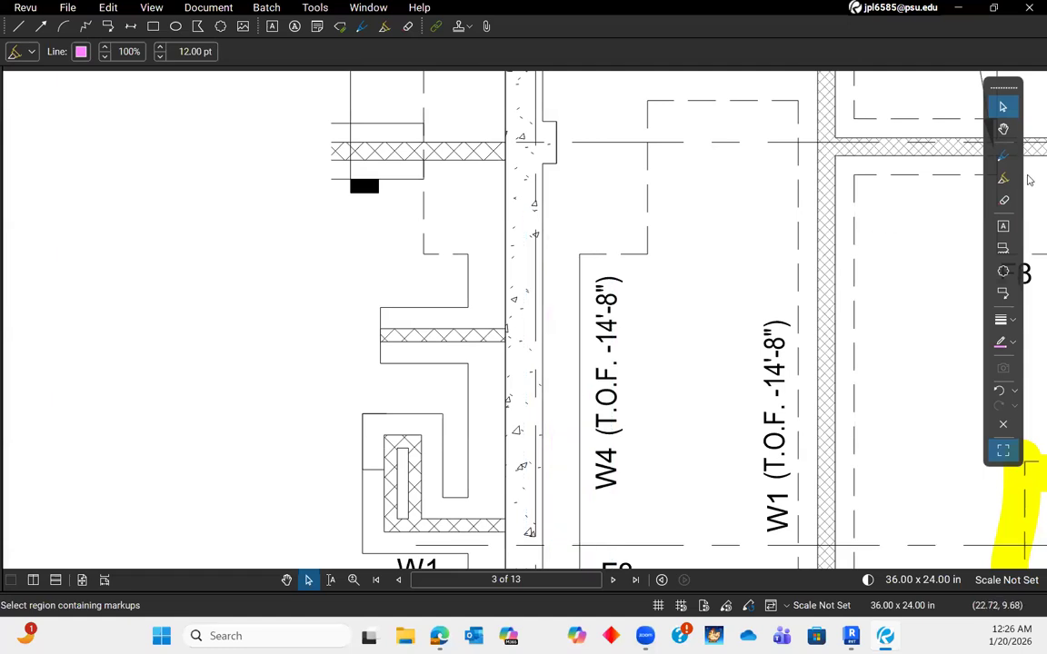
# - Highlight in pink the W4 mark on the foundation plan and the exterior concrete wall next to it
pyautogui.click(1003, 179)
pyautogui.click(80, 51)
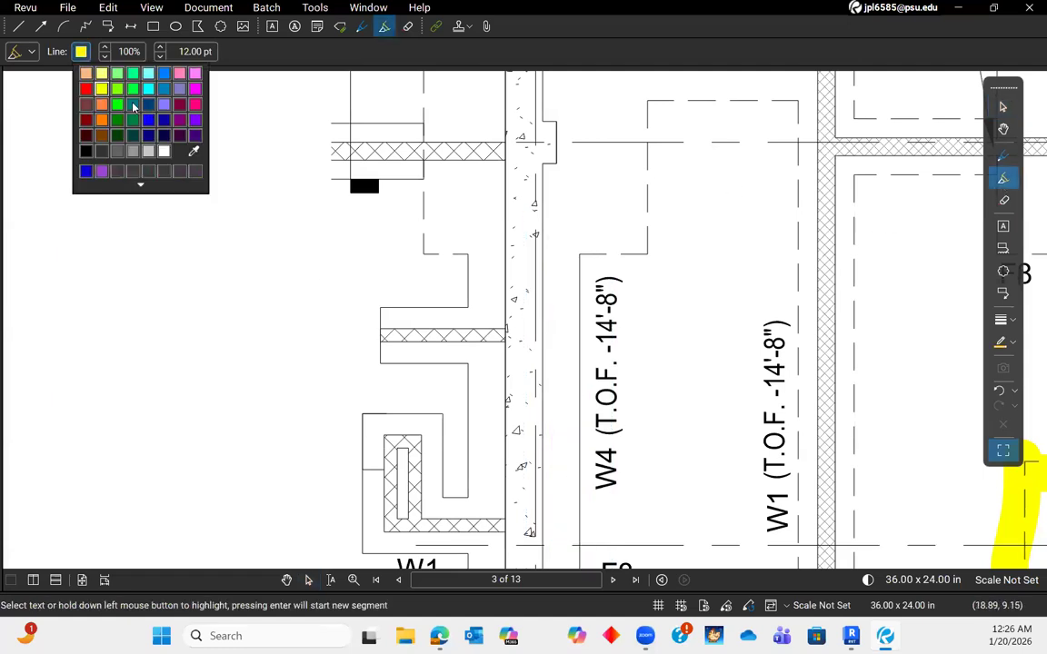
pyautogui.click(177, 69)
pyautogui.moveTo(601, 478); pyautogui.dragTo(601, 463)
pyautogui.scroll(-3, 603, 464)
pyautogui.moveTo(627, 526); pyautogui.dragTo(626, 437, button='middle')
pyautogui.scroll(1, 635, 474)
pyautogui.moveTo(547, 436); pyautogui.dragTo(535, 220)
# - Extend the pink highlight along the exterior wall near section 3/S-301, along grid F above F9, and down the adjoining interior wall
pyautogui.moveTo(622, 238); pyautogui.dragTo(600, 482, button='middle')
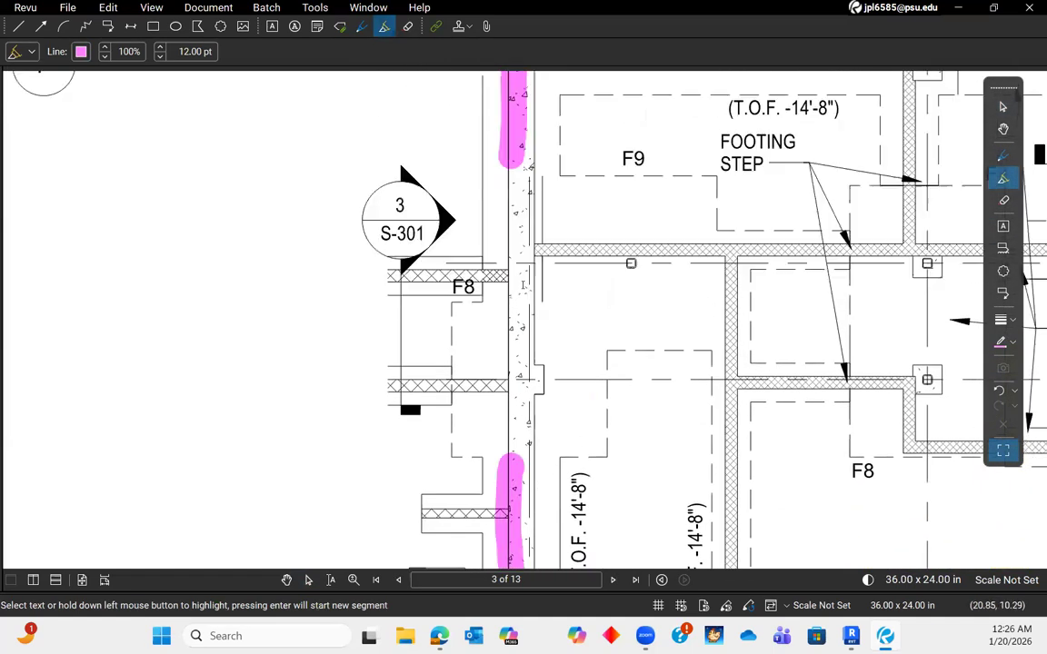
pyautogui.moveTo(517, 287); pyautogui.dragTo(521, 186)
pyautogui.moveTo(631, 197); pyautogui.dragTo(585, 365, button='middle')
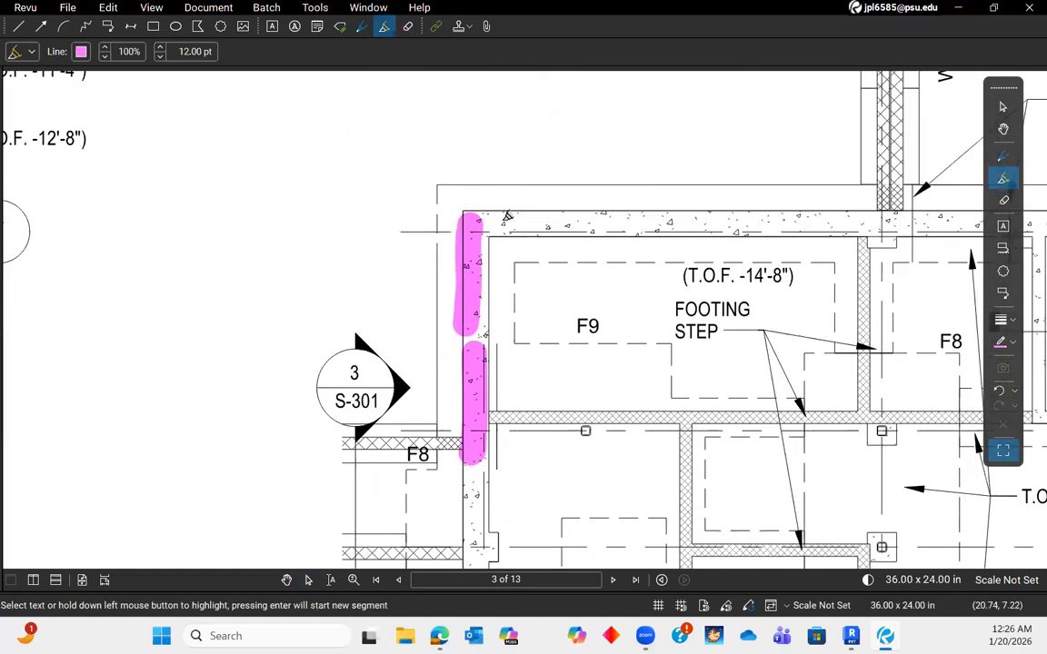
pyautogui.moveTo(465, 219); pyautogui.dragTo(854, 220)
pyautogui.moveTo(881, 271); pyautogui.dragTo(562, 247, button='middle')
pyautogui.moveTo(546, 222); pyautogui.dragTo(546, 325)
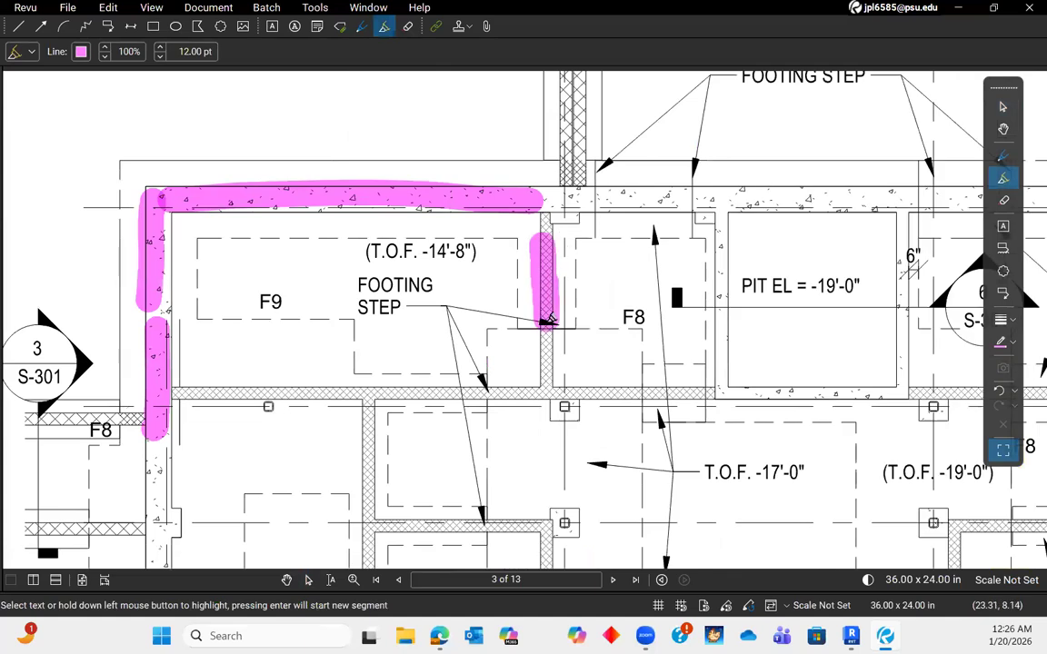
# - Highlight in pink the grid F exterior wall from the W2 wall junction across the far side of the pit
pyautogui.moveTo(582, 192); pyautogui.dragTo(483, 245, button='middle')
pyautogui.moveTo(471, 245); pyautogui.dragTo(619, 246)
pyautogui.scroll(-3, 576, 273)
pyautogui.scroll(3, 576, 274)
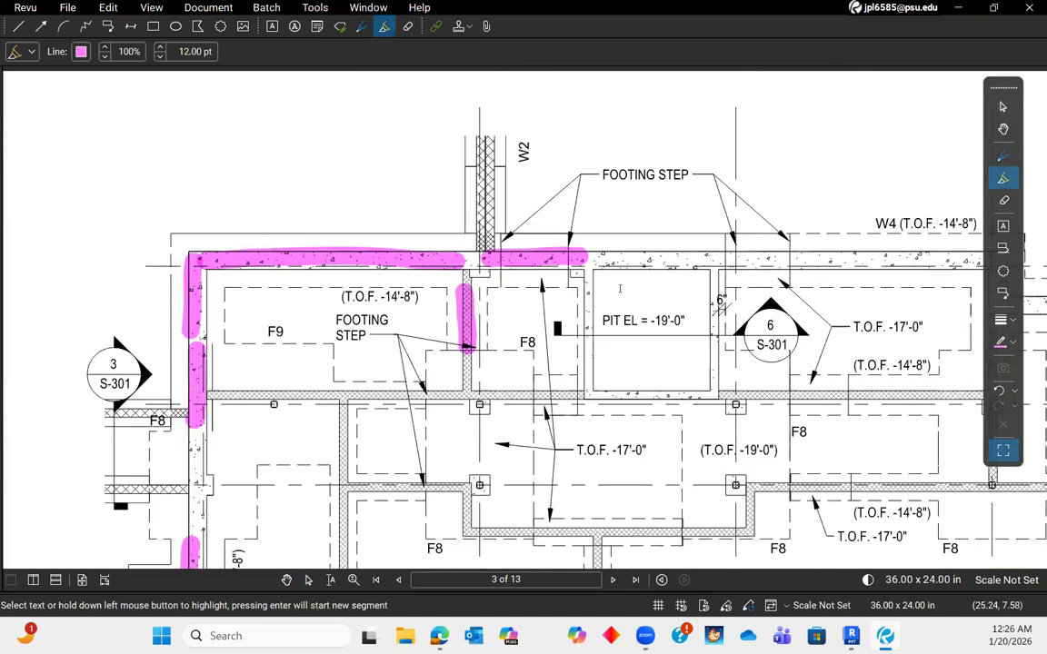
pyautogui.moveTo(663, 292); pyautogui.dragTo(606, 292, button='middle')
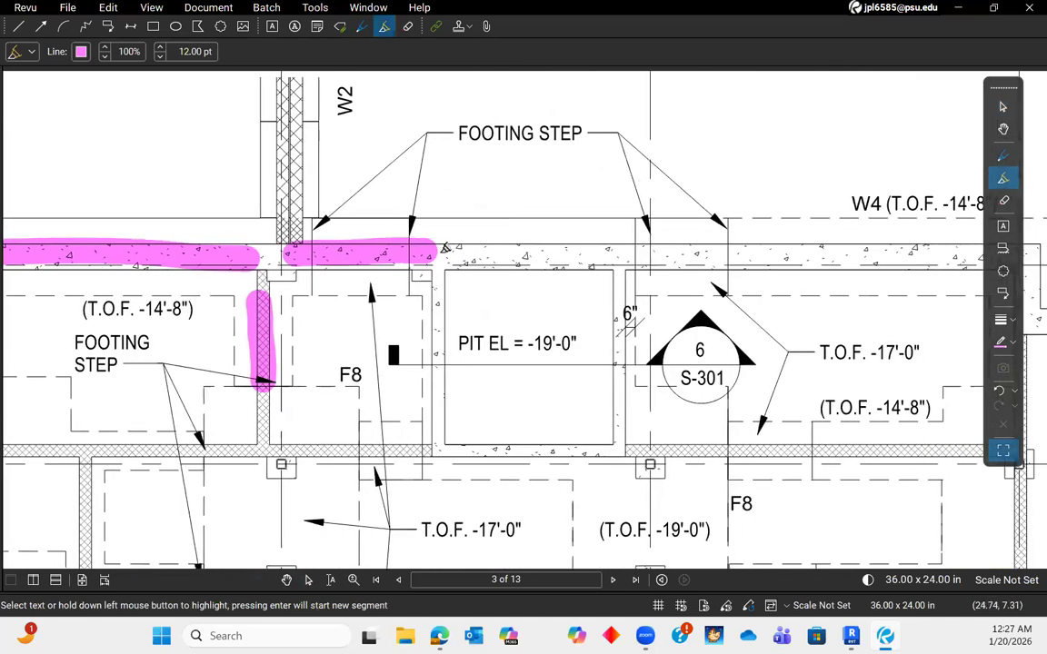
pyautogui.moveTo(423, 257); pyautogui.dragTo(627, 258)
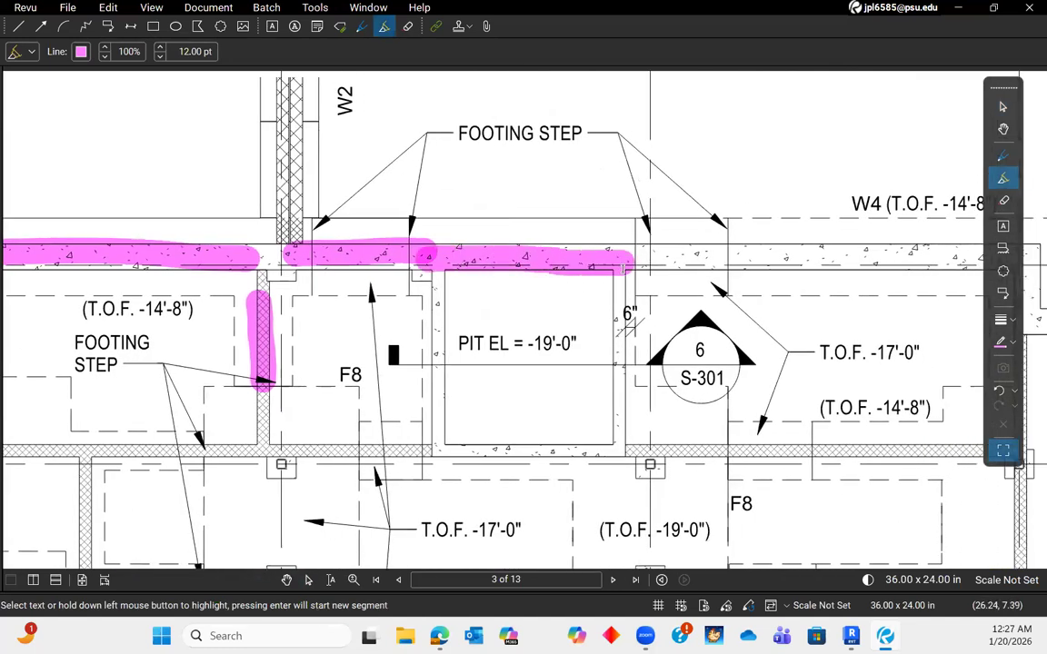
# - Highlight in pink the rest of the grid F exterior wall, from the pit past the W4 label and around the jog to the outer corner
pyautogui.scroll(-2, 624, 268)
pyautogui.moveTo(696, 300); pyautogui.dragTo(639, 299, button='middle')
pyautogui.scroll(1, 850, 317)
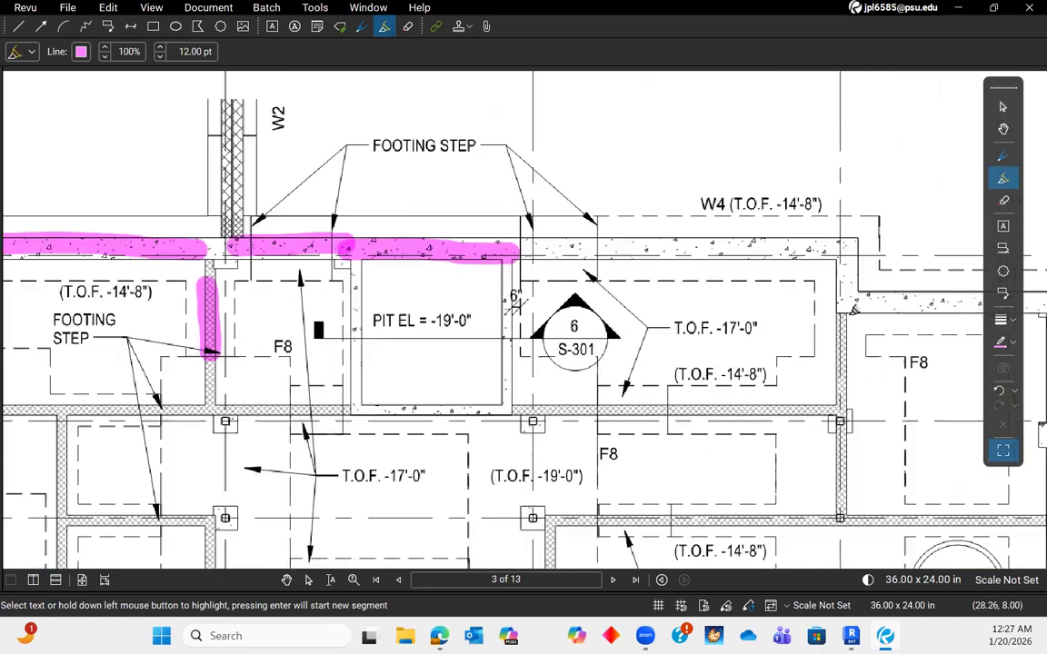
pyautogui.scroll(-3, 731, 211)
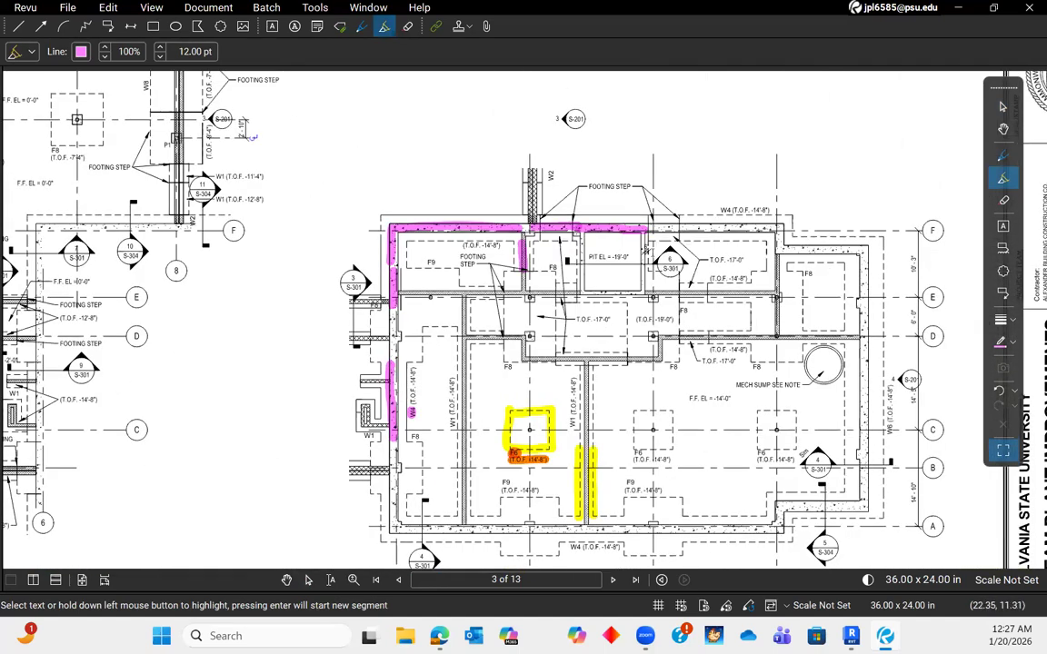
pyautogui.scroll(3, 663, 211)
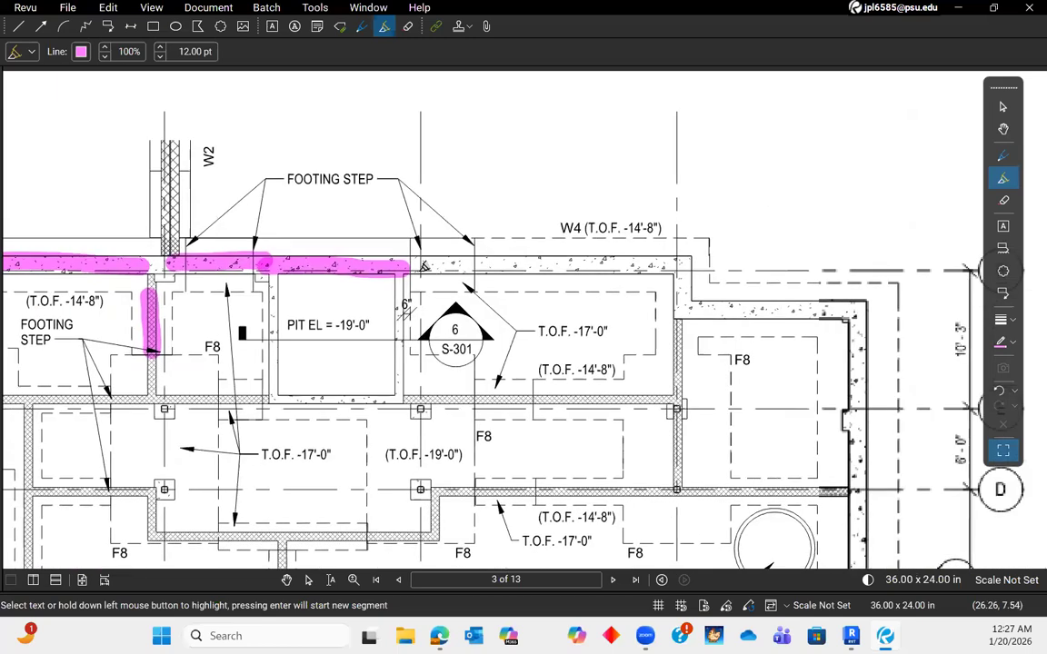
pyautogui.moveTo(409, 263)
pyautogui.mouseDown()
pyautogui.moveTo(672, 259)
pyautogui.moveTo(702, 310)
pyautogui.moveTo(845, 310)
pyautogui.mouseUp()
pyautogui.scroll(-3, 743, 275)
pyautogui.scroll(2, 741, 274)
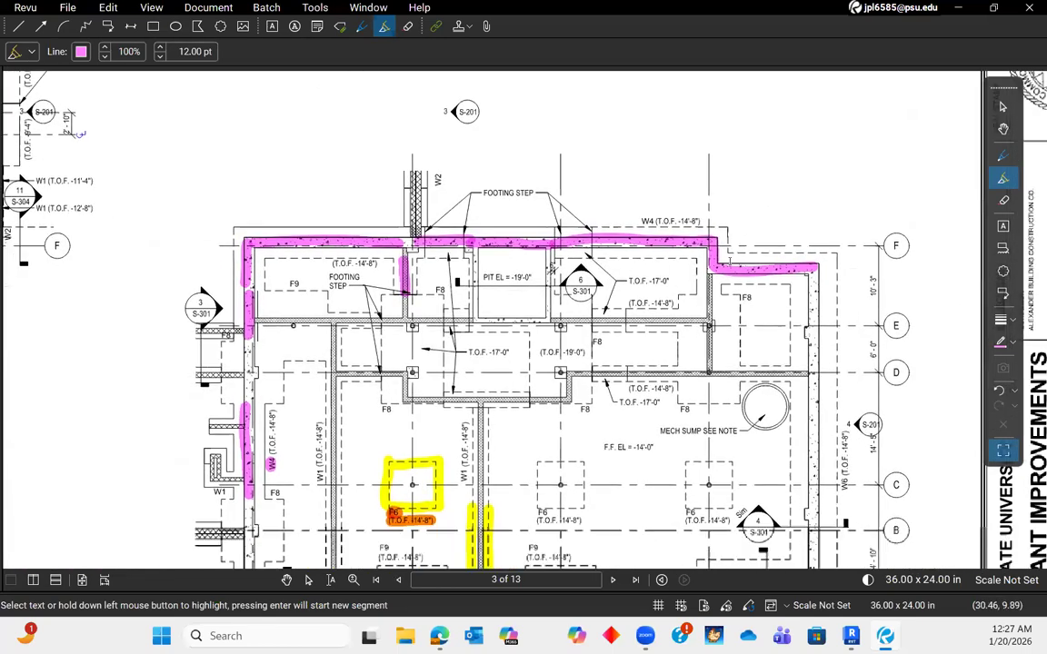
pyautogui.scroll(3, 643, 234)
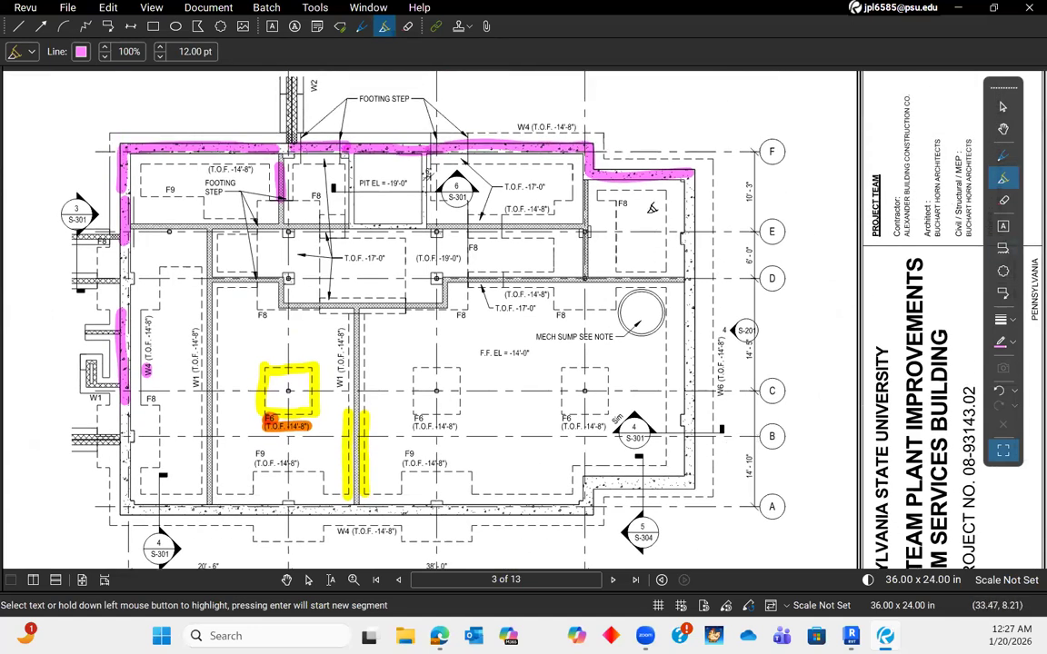
# - Switch the highlight color to green and highlight the W6 mark beside the exterior wall beyond grid 10
pyautogui.click(82, 54)
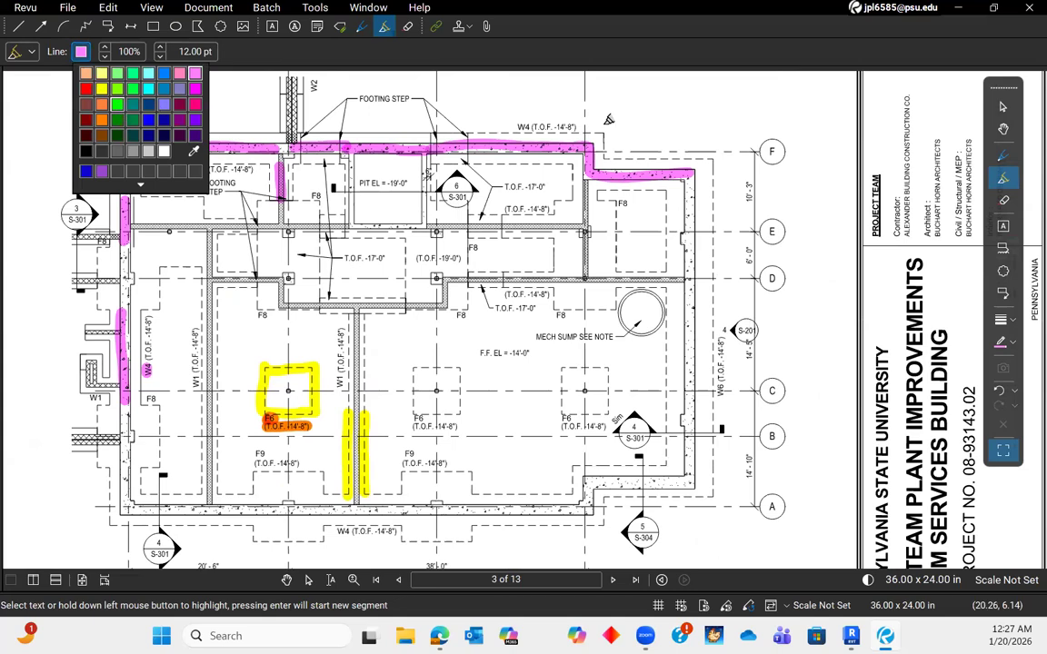
pyautogui.click(108, 100)
pyautogui.scroll(2, 658, 161)
pyautogui.scroll(1, 658, 161)
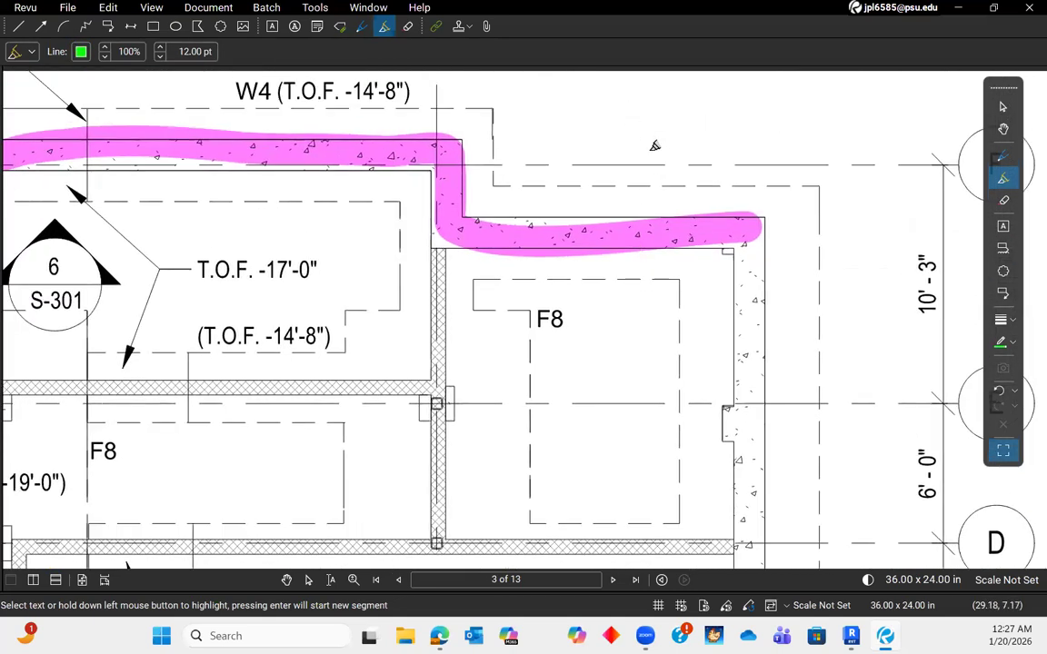
pyautogui.scroll(-1, 664, 200)
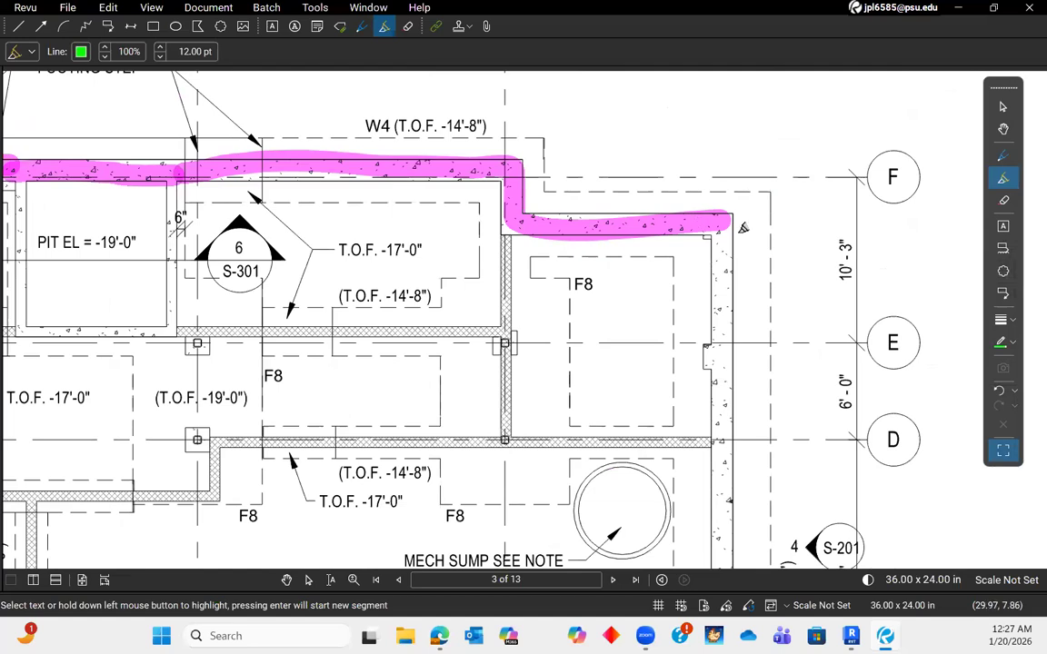
pyautogui.scroll(-3, 726, 236)
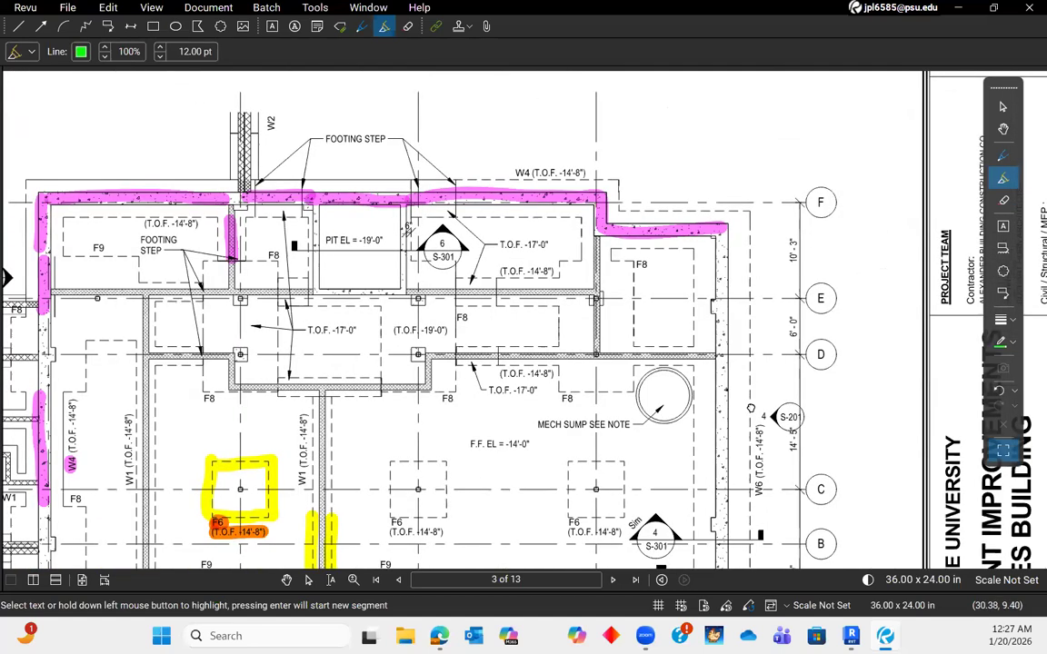
pyautogui.moveTo(765, 273); pyautogui.dragTo(750, 192, button='middle')
pyautogui.moveTo(750, 130); pyautogui.dragTo(689, 256, button='middle')
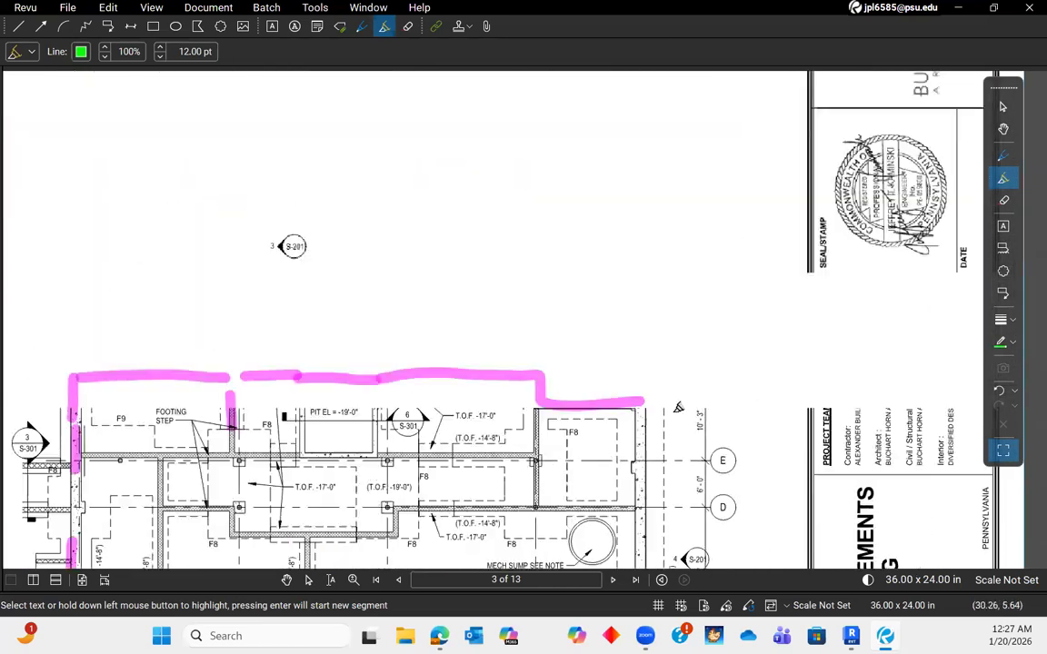
pyautogui.scroll(1, 688, 255)
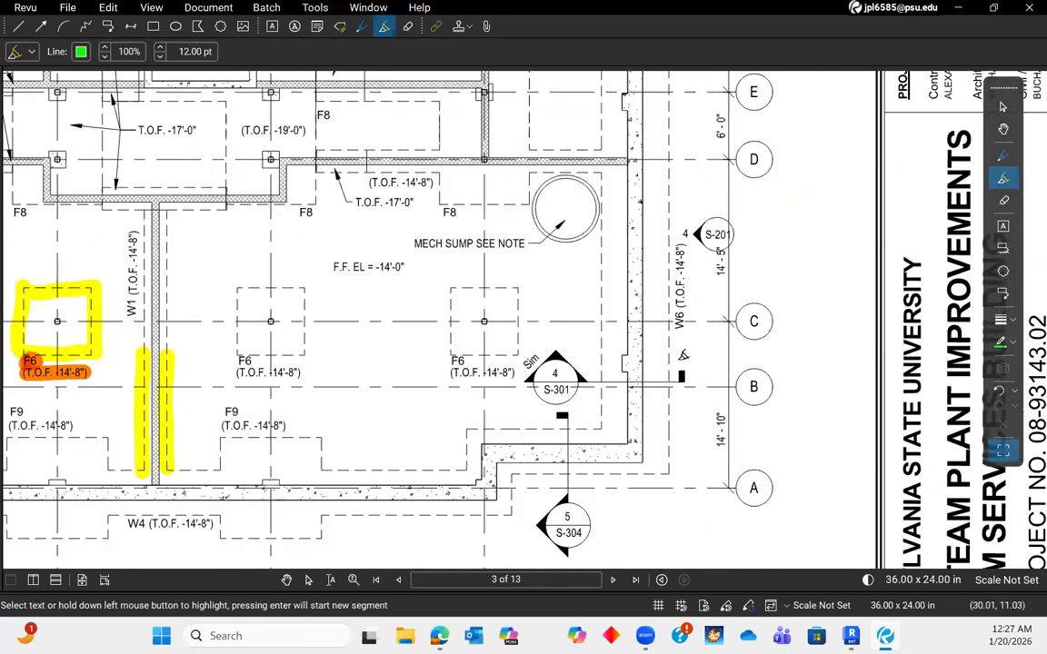
pyautogui.scroll(5, 680, 355)
pyautogui.moveTo(685, 245); pyautogui.dragTo(684, 307)
# - Highlight in green short stretches of both W6 footing edges near grid B, and the exterior wall up past grid D
pyautogui.moveTo(685, 373); pyautogui.dragTo(683, 103, button='middle')
pyautogui.scroll(-5, 677, 398)
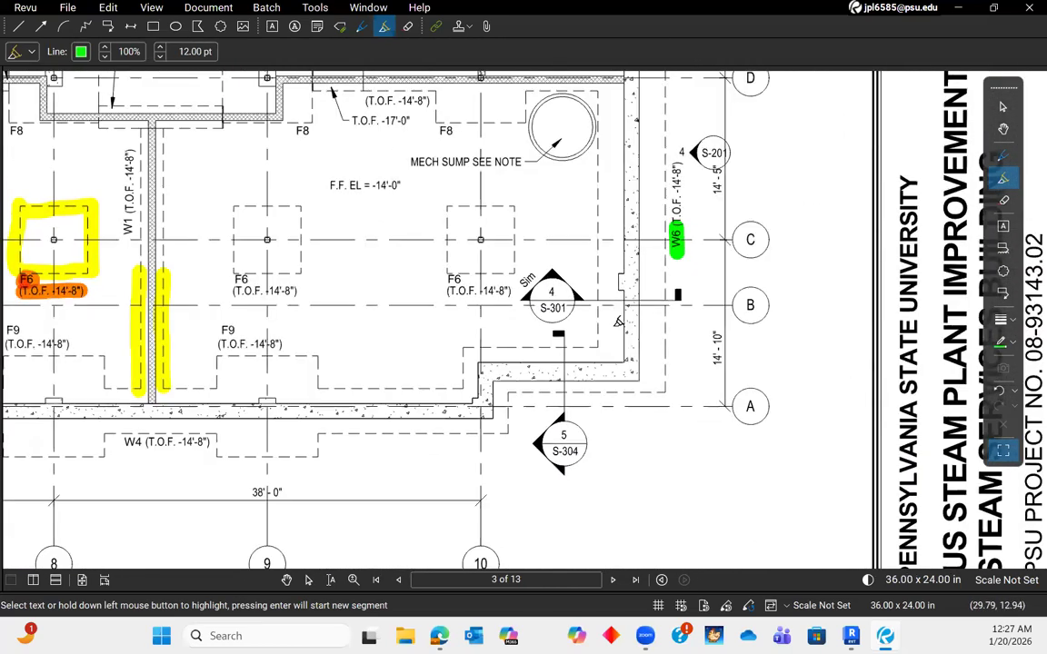
pyautogui.scroll(1, 599, 330)
pyautogui.moveTo(601, 198); pyautogui.dragTo(601, 332, button='middle')
pyautogui.moveTo(599, 456); pyautogui.dragTo(598, 477)
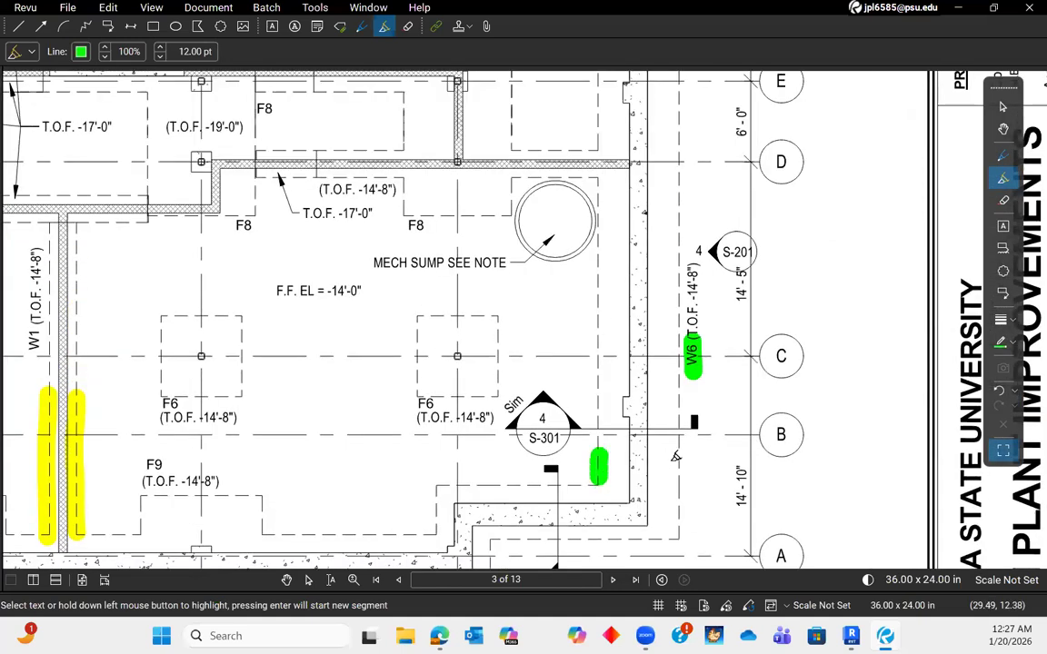
pyautogui.moveTo(681, 459)
pyautogui.mouseDown()
pyautogui.moveTo(679, 490)
pyautogui.moveTo(637, 386)
pyautogui.moveTo(636, 104)
pyautogui.mouseUp()
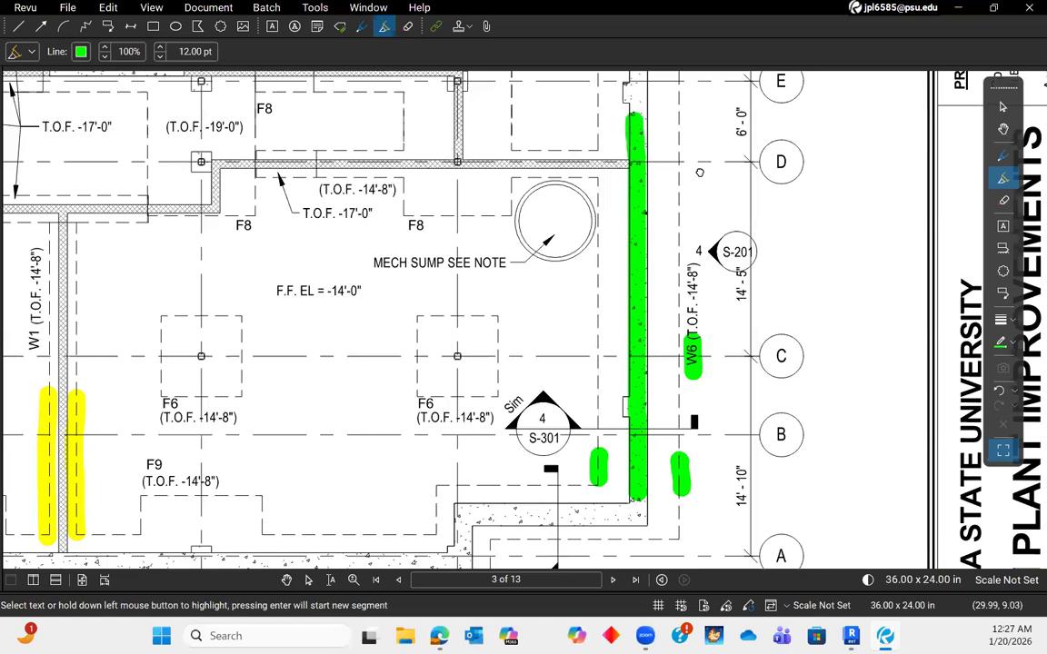
# - Extend the green wall highlight to the outer corner near grid F, and mark both footing edge lines there
pyautogui.moveTo(636, 103); pyautogui.dragTo(655, 360, button='middle')
pyautogui.scroll(1, 657, 259)
pyautogui.moveTo(659, 416); pyautogui.dragTo(660, 217)
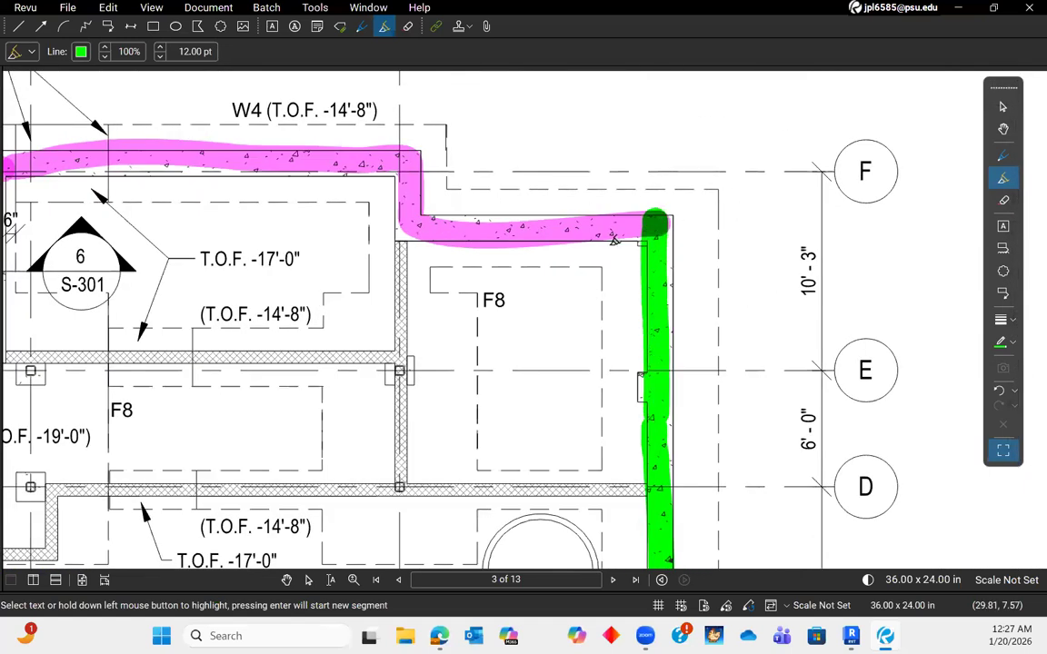
pyautogui.moveTo(604, 269); pyautogui.dragTo(604, 179)
pyautogui.moveTo(723, 266); pyautogui.dragTo(724, 191)
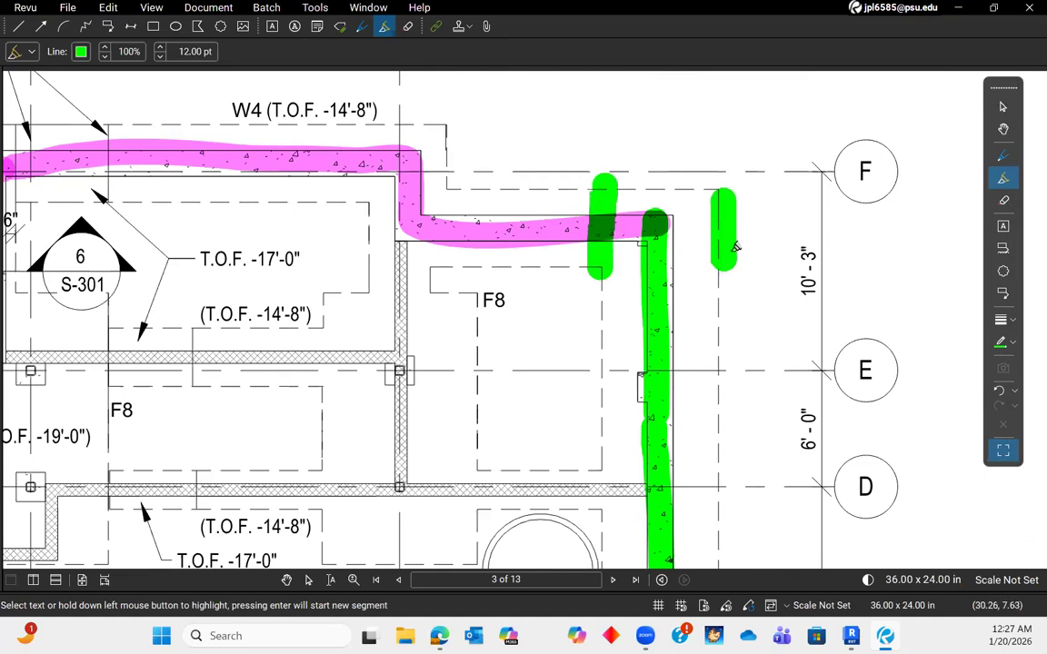
# - Examine the extent of the W6 footing along the green wall and its corner with the W4 wall
pyautogui.scroll(-5, 798, 315)
pyautogui.scroll(6, 727, 316)
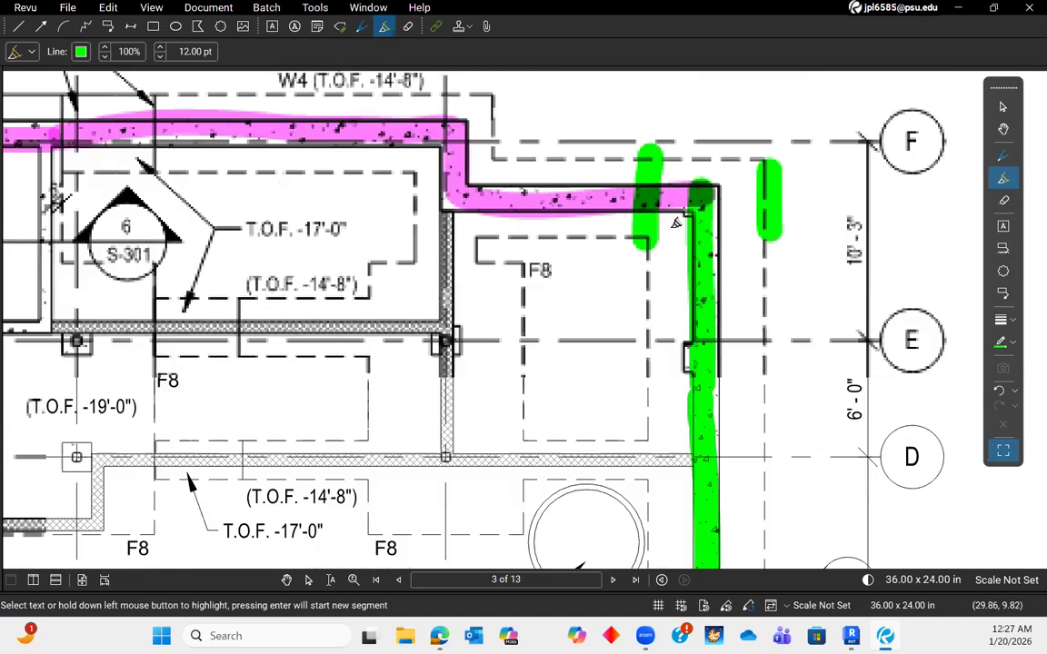
pyautogui.scroll(-4, 640, 317)
pyautogui.scroll(4, 645, 328)
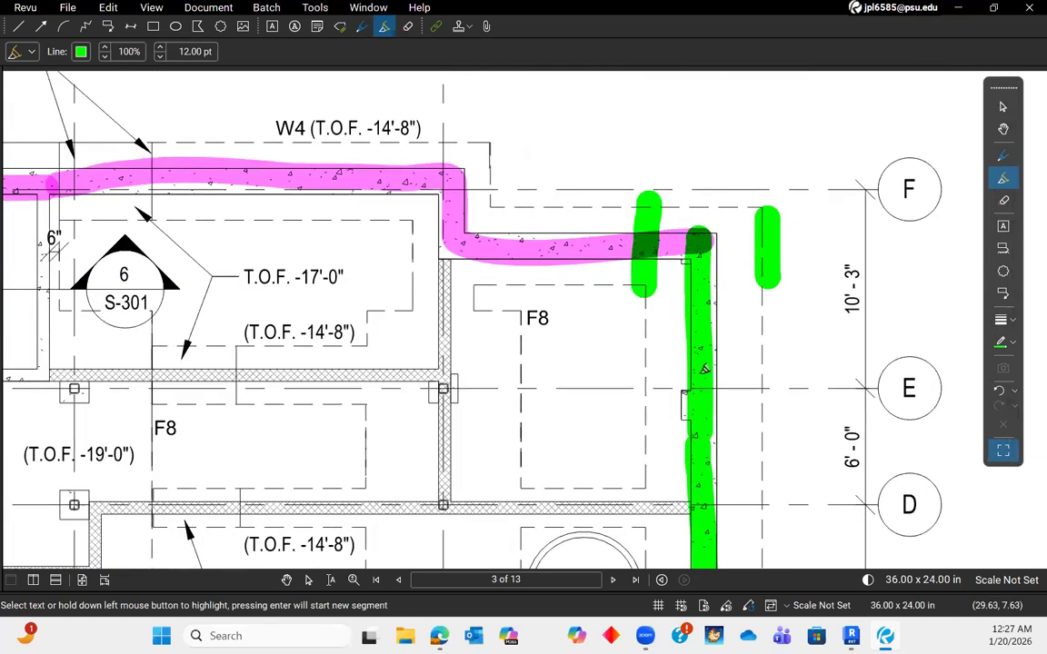
pyautogui.scroll(-2, 742, 228)
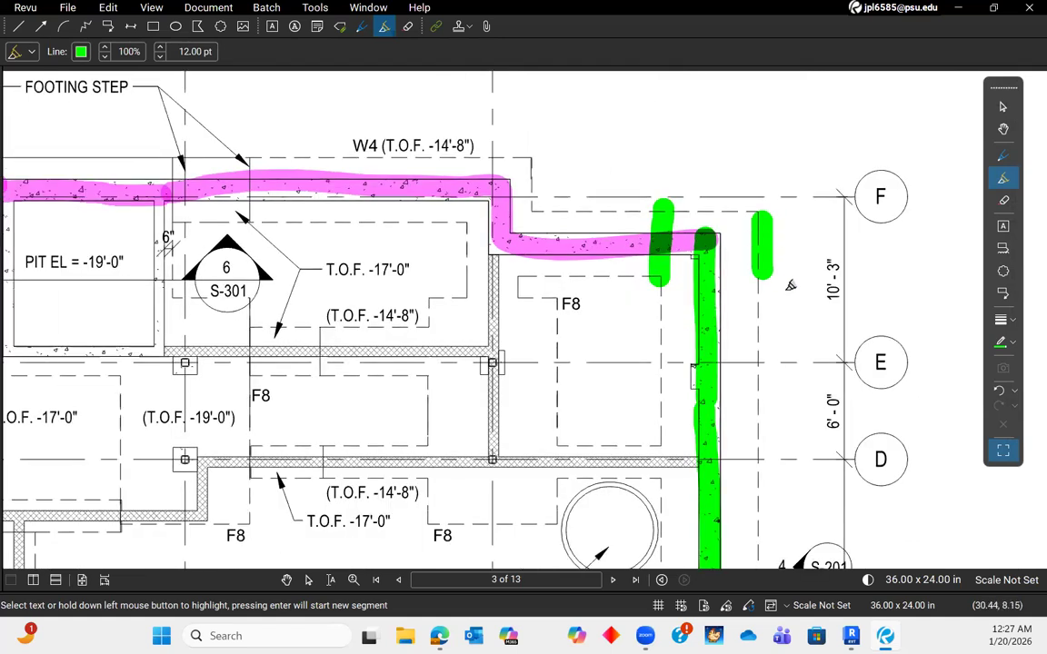
pyautogui.scroll(-4, 575, 293)
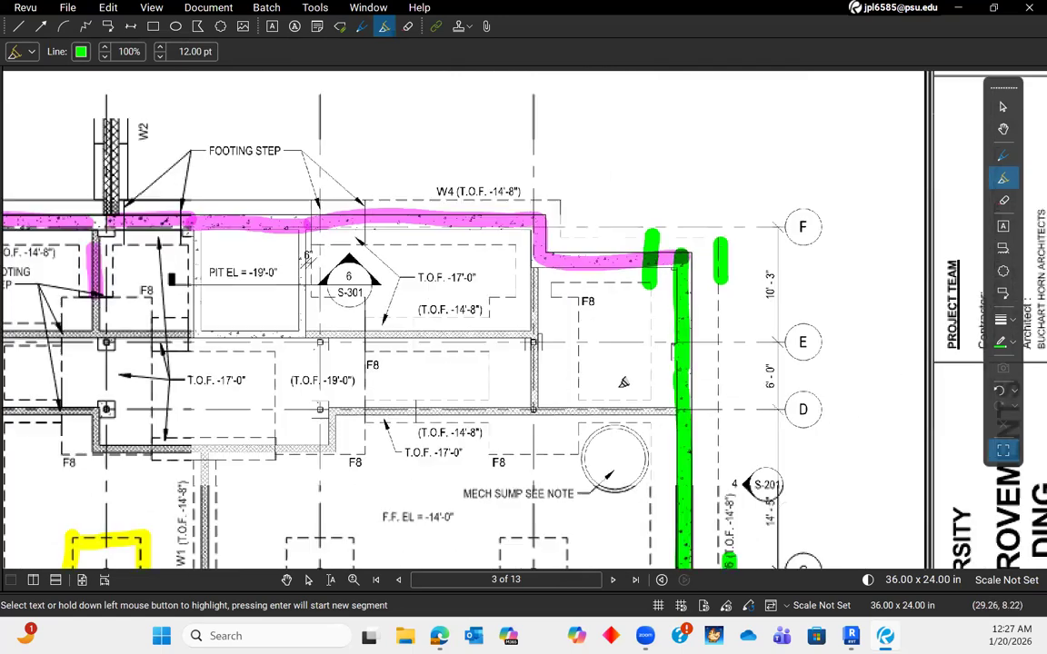
pyautogui.moveTo(837, 400); pyautogui.dragTo(820, 384, button='middle')
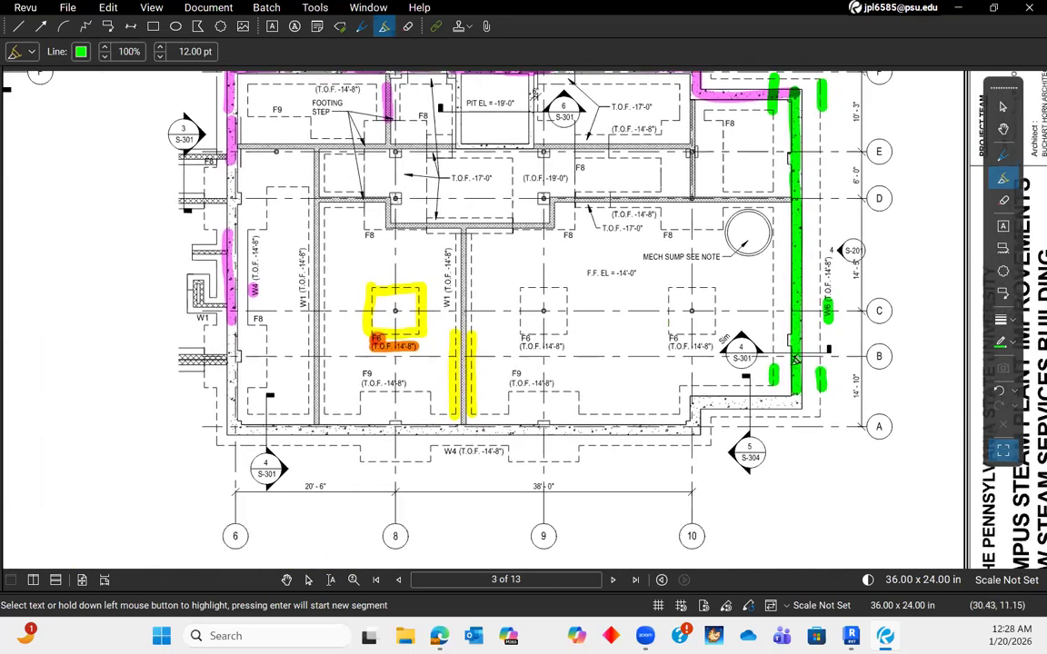
pyautogui.moveTo(807, 320); pyautogui.dragTo(754, 437, button='middle')
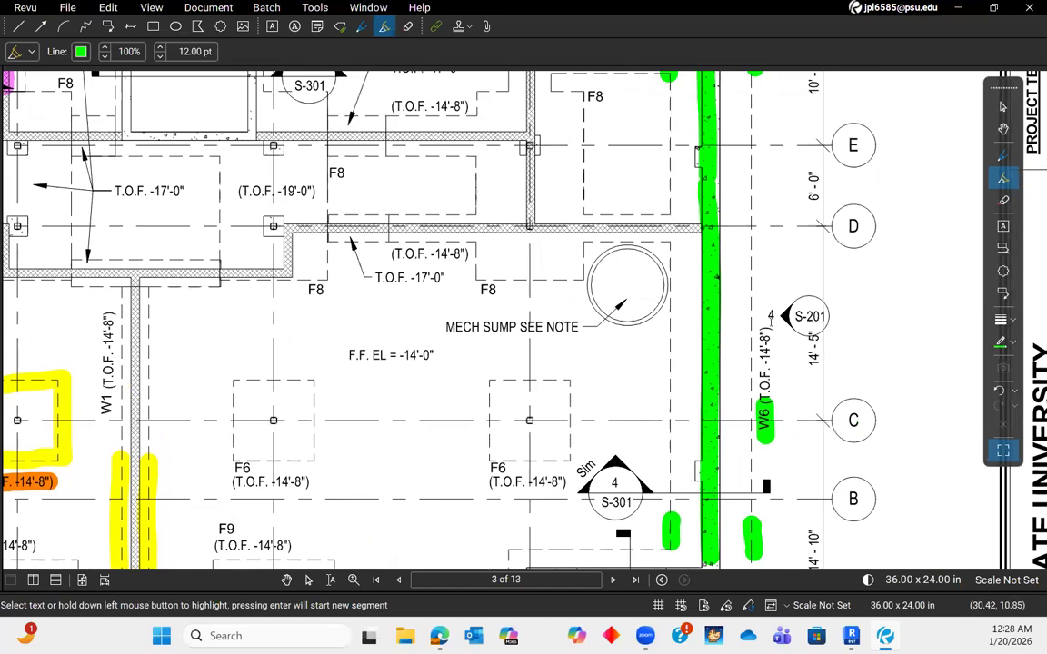
pyautogui.scroll(-3, 770, 403)
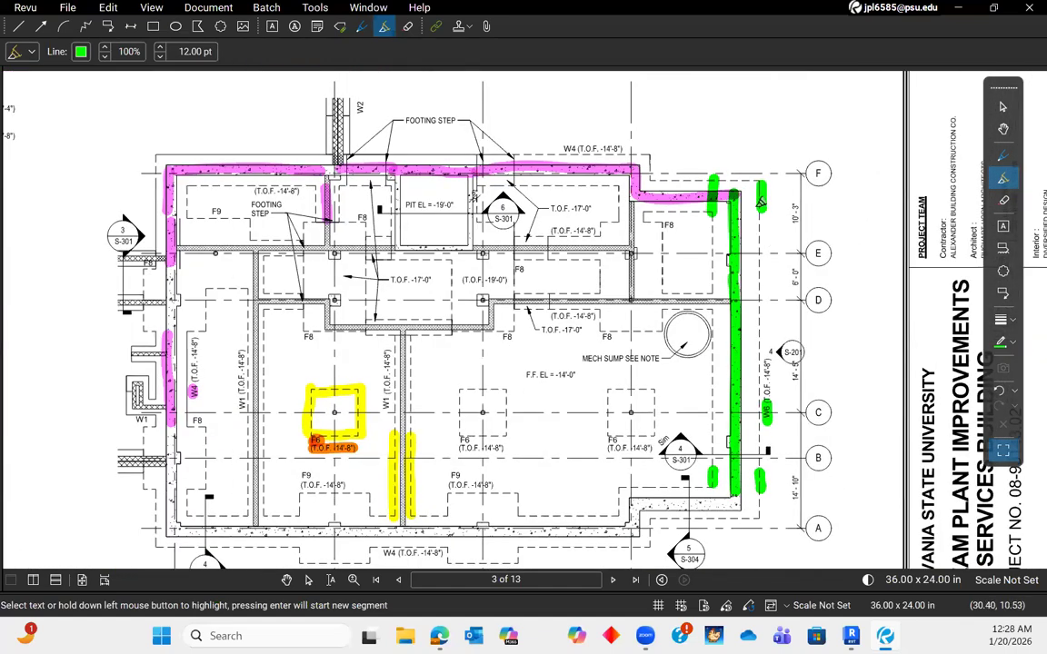
# - Highlight in green the -14'-8" top-of-footing elevation in the W6 label
pyautogui.scroll(3, 761, 412)
pyautogui.scroll(2, 761, 412)
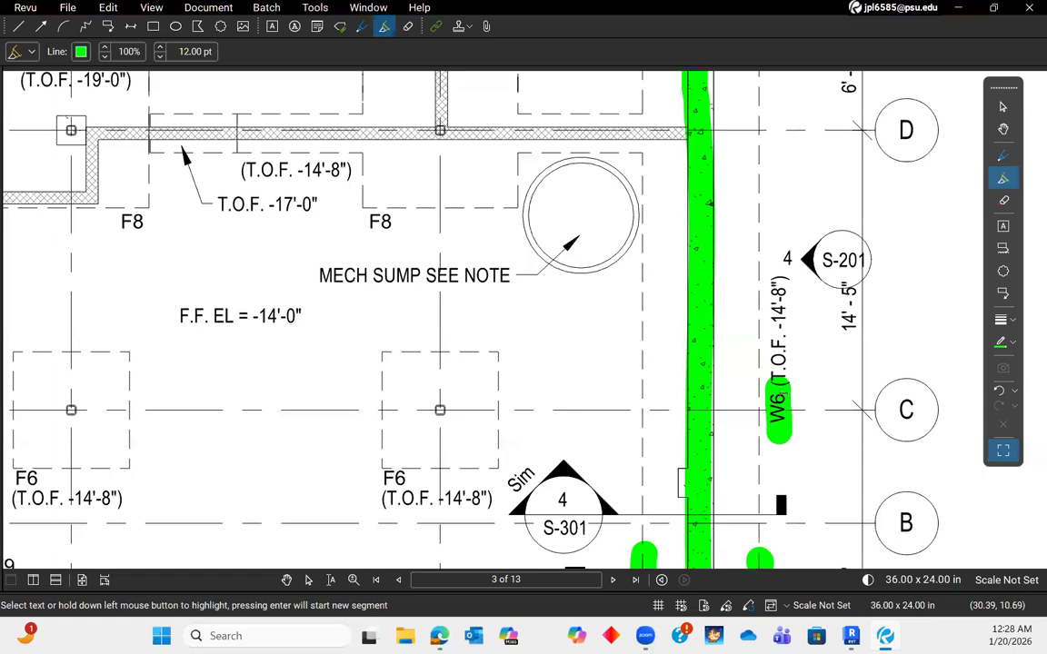
pyautogui.moveTo(780, 318); pyautogui.dragTo(780, 275)
pyautogui.scroll(1, 768, 372)
pyautogui.scroll(-2, 760, 395)
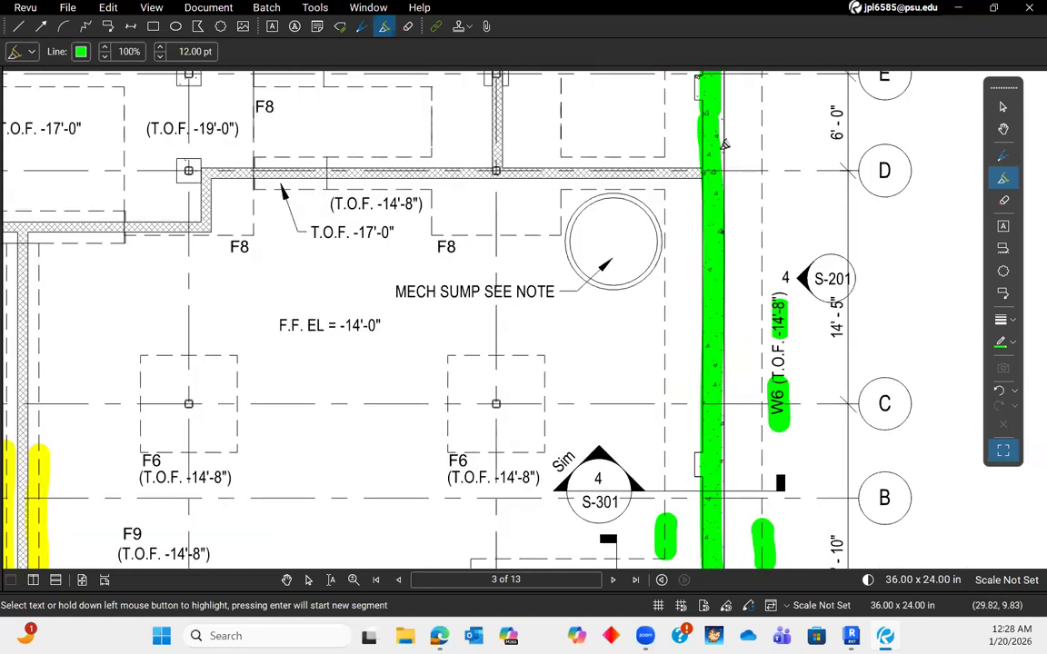
# - Highlight in green the 17'-0" value of the T.O.F. label beside section mark 6/S-301
pyautogui.moveTo(724, 108); pyautogui.dragTo(722, 353, button='middle')
pyautogui.moveTo(723, 184); pyautogui.dragTo(727, 243, button='middle')
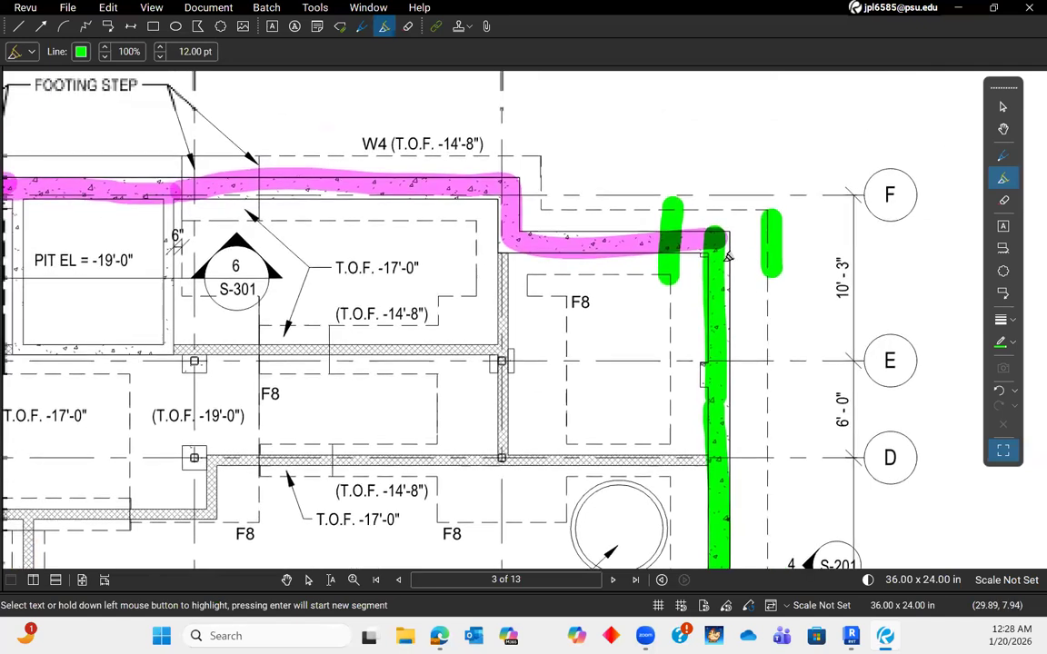
pyautogui.moveTo(630, 248); pyautogui.dragTo(697, 281, button='middle')
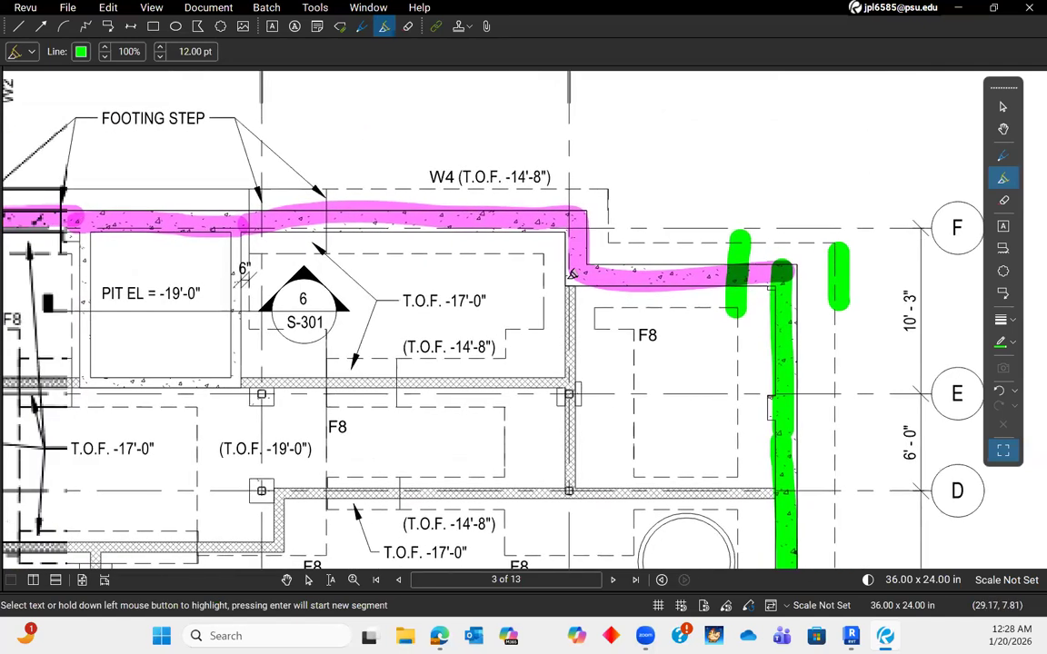
pyautogui.moveTo(427, 223)
pyautogui.mouseDown(button='middle')
pyautogui.moveTo(659, 204)
pyautogui.moveTo(696, 232)
pyautogui.mouseUp(button='middle')
pyautogui.moveTo(449, 186); pyautogui.dragTo(471, 283, button='middle')
pyautogui.scroll(-2, 495, 259)
pyautogui.scroll(3, 495, 263)
pyautogui.moveTo(769, 420); pyautogui.dragTo(675, 376, button='middle')
pyautogui.moveTo(730, 362); pyautogui.dragTo(691, 364)
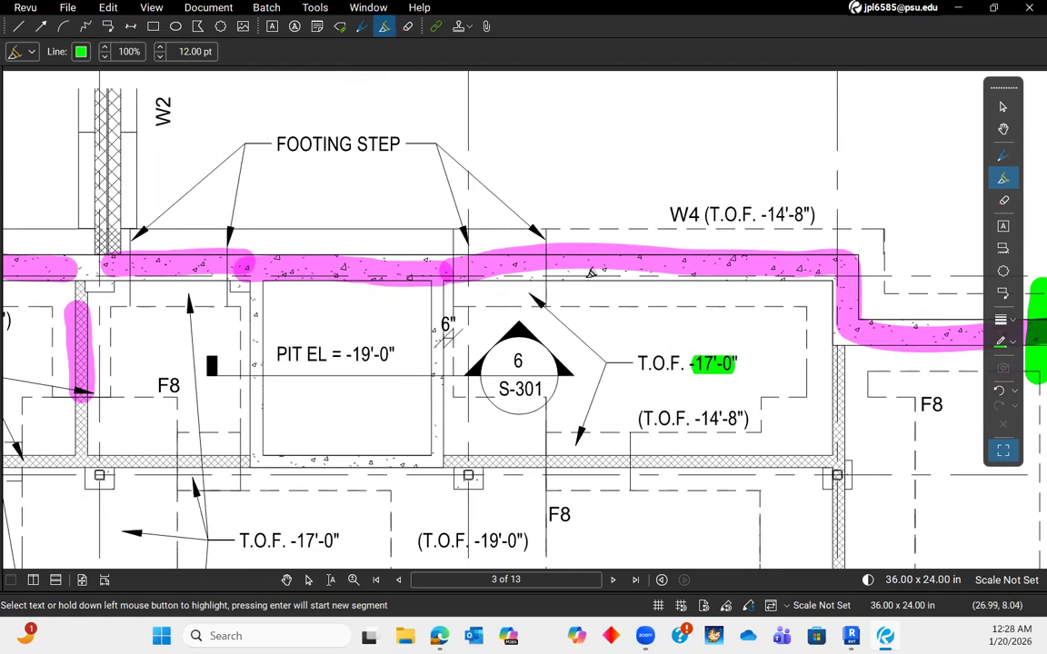
# - Examine the footing steps and top-of-footing elevations around the pit and the adjoining F8 footings
pyautogui.scroll(-3, 664, 363)
pyautogui.scroll(5, 646, 335)
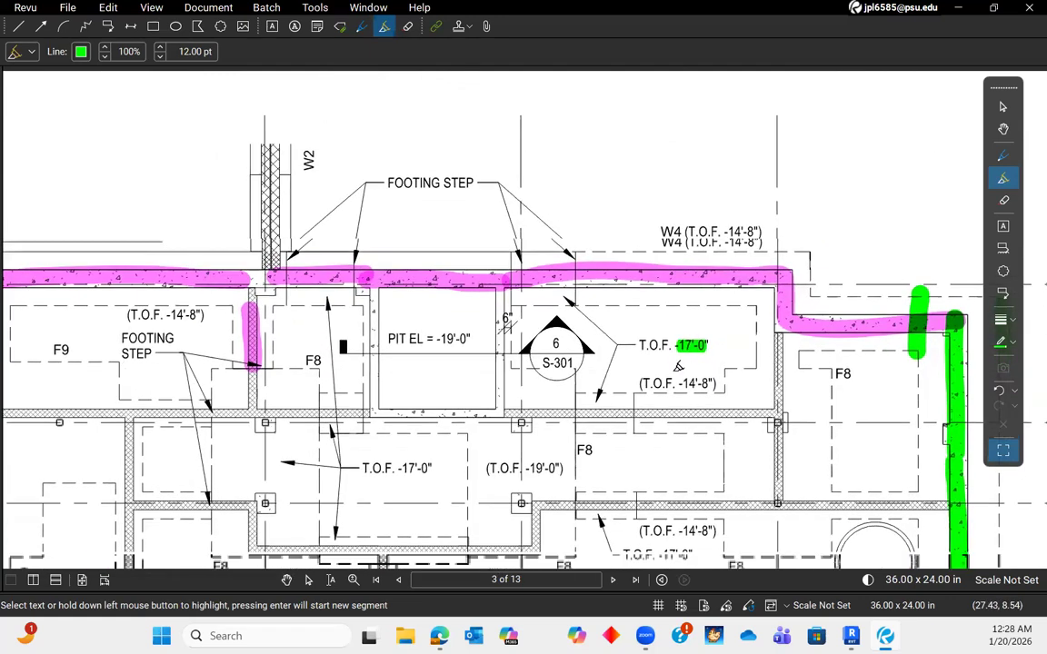
pyautogui.scroll(1, 646, 336)
pyautogui.scroll(-3, 640, 327)
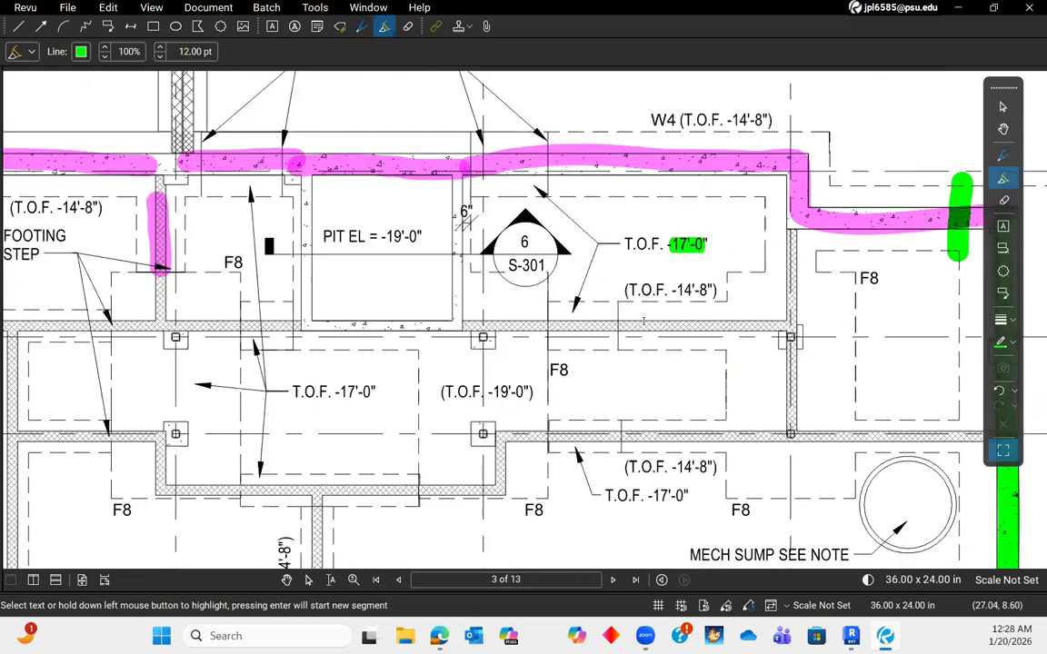
pyautogui.scroll(-4, 565, 293)
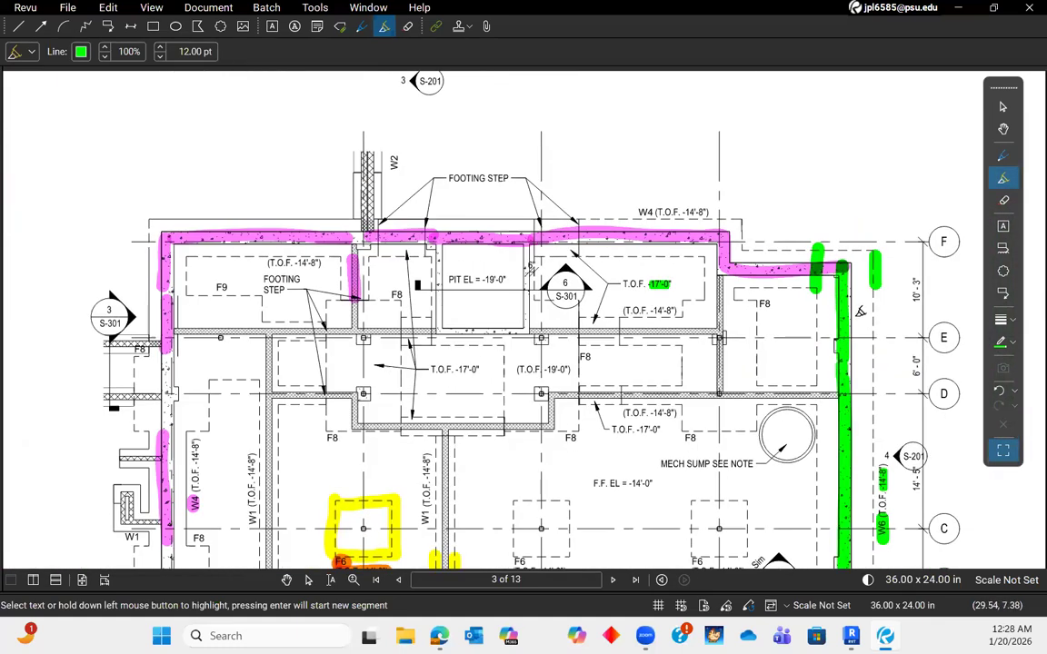
pyautogui.scroll(6, 818, 300)
pyautogui.scroll(-2, 582, 304)
pyautogui.scroll(2, 527, 295)
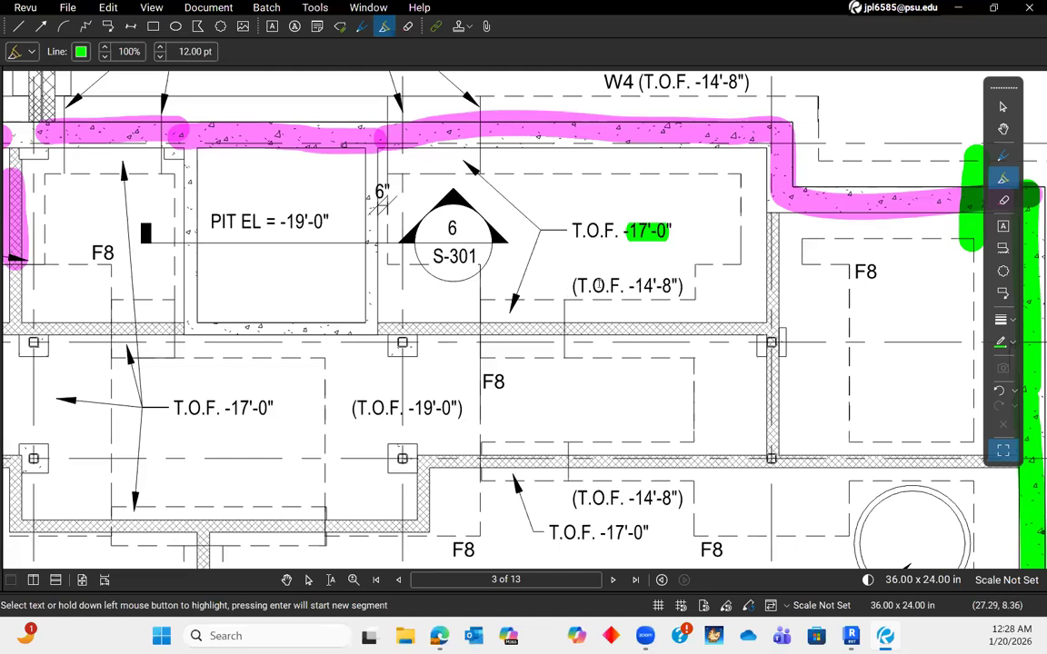
pyautogui.scroll(-5, 530, 314)
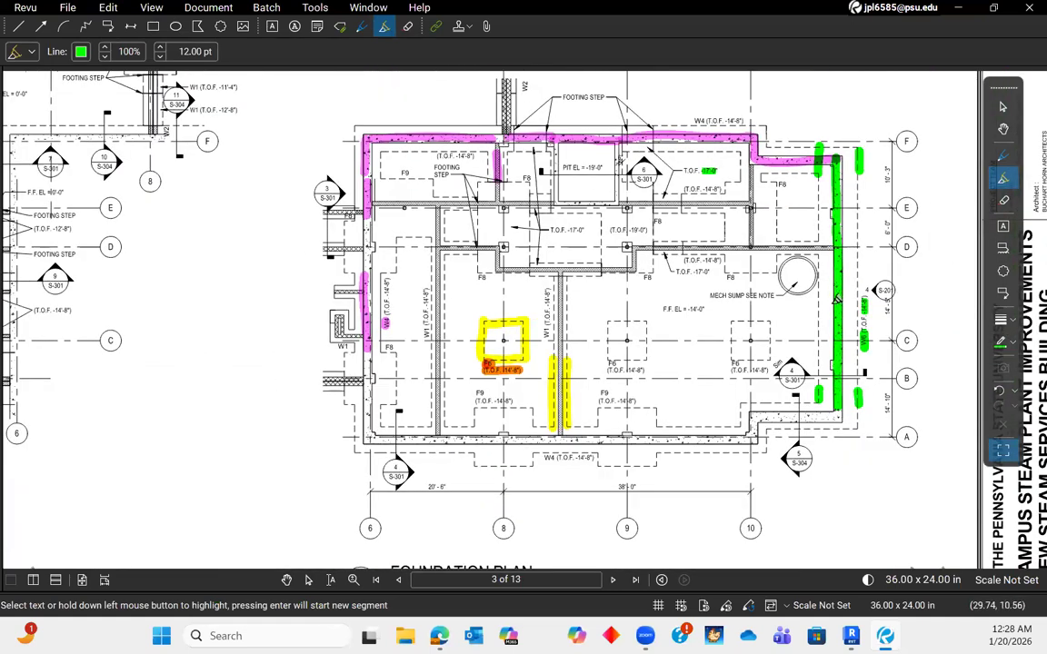
# - Switch the highlight color to light cyan and highlight the grid 6 wall piers at the grid A corner and at grid B
pyautogui.click(81, 53)
pyautogui.click(133, 66)
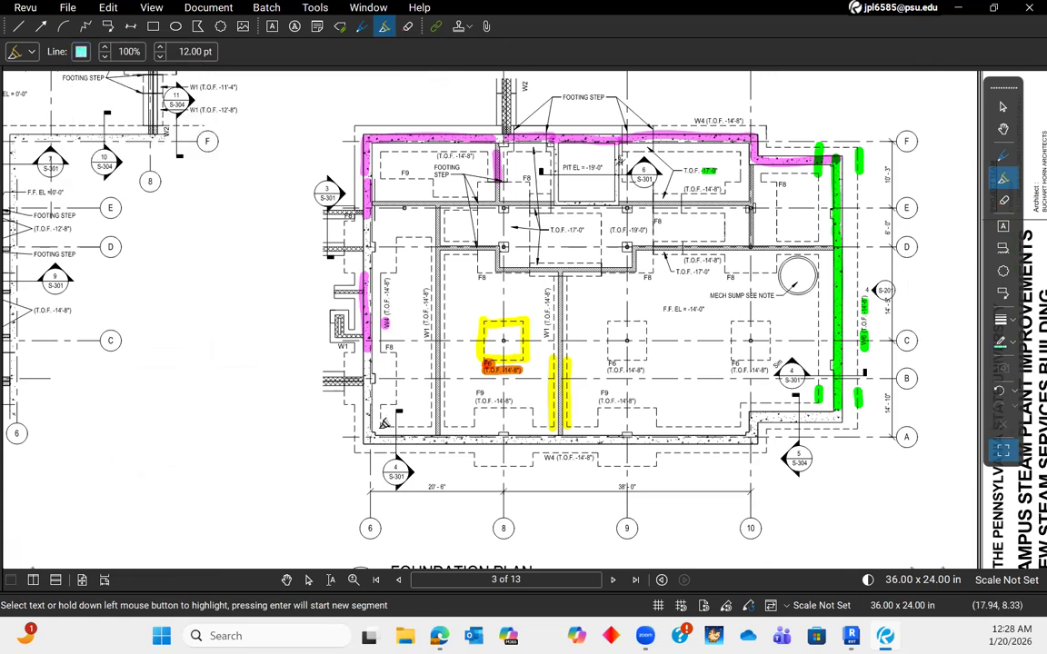
pyautogui.scroll(8, 383, 423)
pyautogui.moveTo(532, 334)
pyautogui.mouseDown()
pyautogui.moveTo(547, 329)
pyautogui.moveTo(533, 316)
pyautogui.moveTo(512, 348)
pyautogui.moveTo(524, 353)
pyautogui.moveTo(507, 364)
pyautogui.mouseUp()
pyautogui.scroll(-4, 543, 364)
pyautogui.moveTo(514, 212); pyautogui.dragTo(516, 290, button='middle')
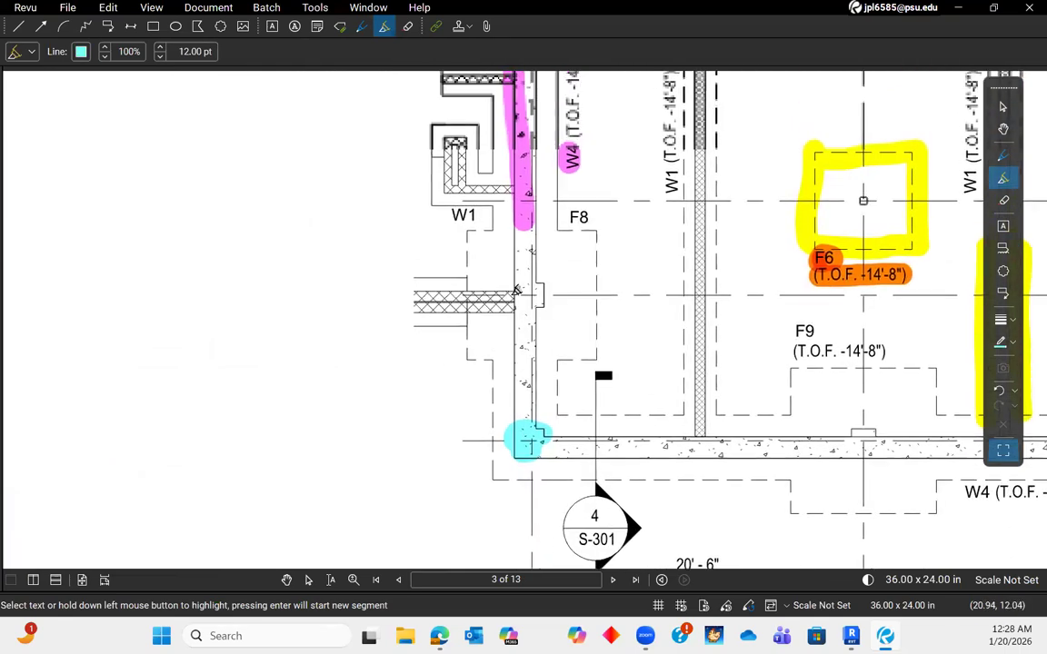
pyautogui.scroll(4, 516, 289)
pyautogui.moveTo(554, 411)
pyautogui.mouseDown()
pyautogui.moveTo(560, 423)
pyautogui.moveTo(553, 411)
pyautogui.mouseUp()
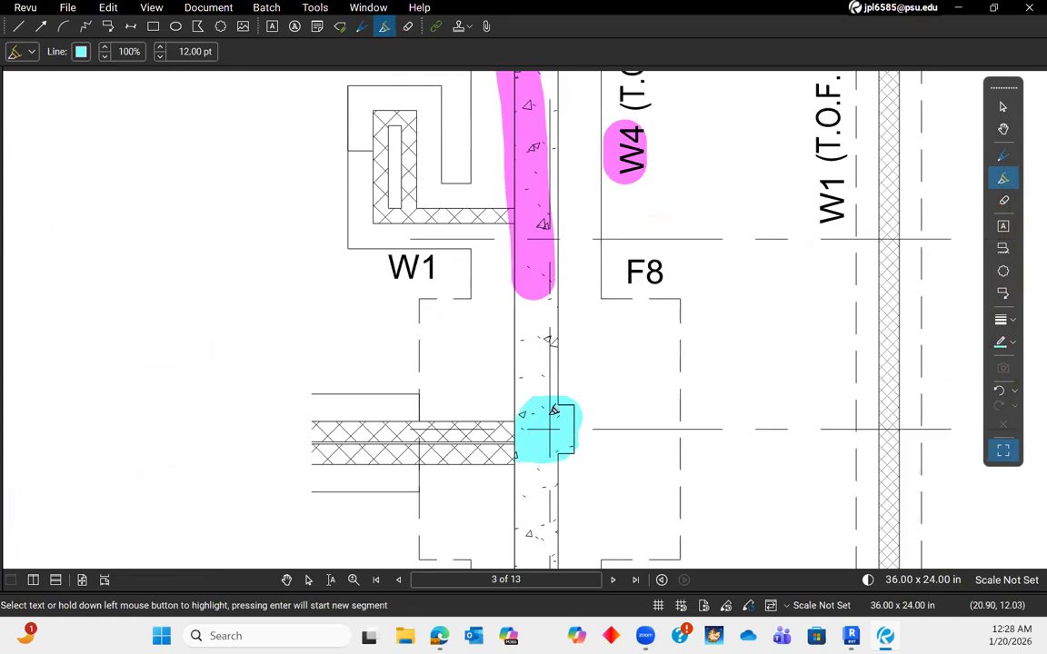
# - Highlight in cyan the pier at grids 6 and D and the pier at the W2 wall junction on grid F
pyautogui.scroll(-4, 552, 416)
pyautogui.moveTo(616, 353); pyautogui.dragTo(572, 557, button='middle')
pyautogui.moveTo(495, 308); pyautogui.dragTo(506, 311)
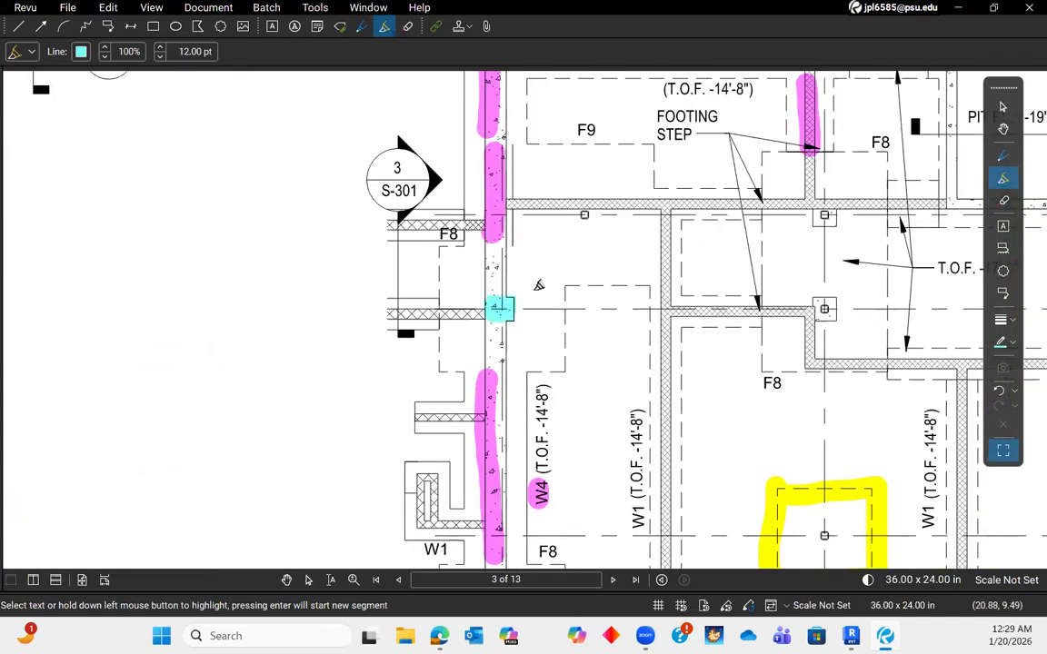
pyautogui.scroll(-3, 588, 298)
pyautogui.moveTo(793, 213); pyautogui.dragTo(707, 161, button='middle')
pyautogui.scroll(2, 637, 106)
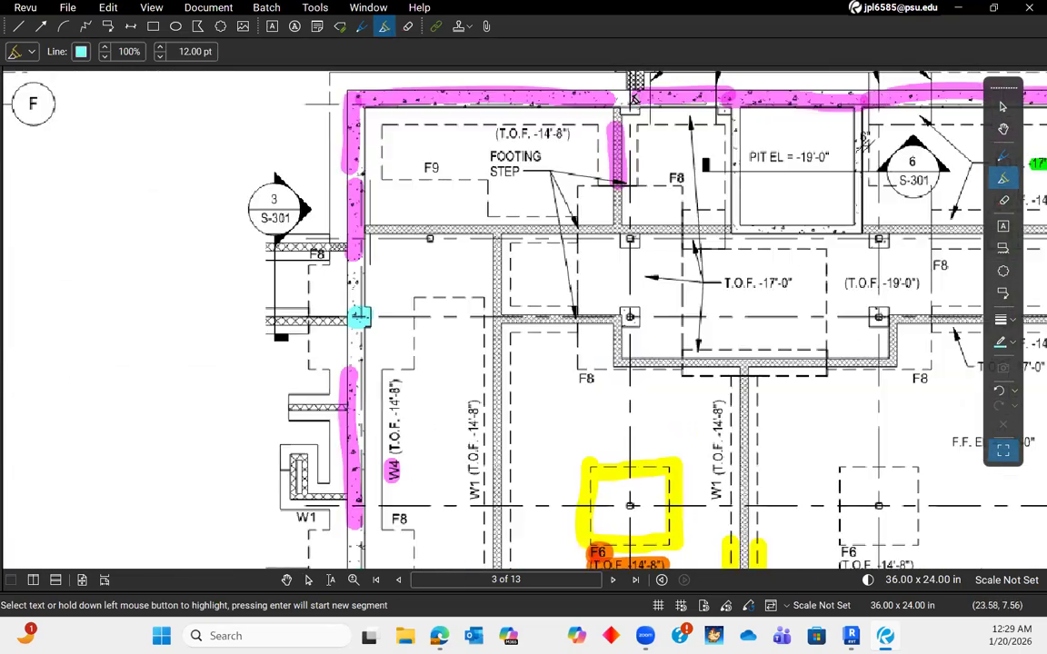
pyautogui.scroll(3, 640, 108)
pyautogui.moveTo(607, 107); pyautogui.dragTo(627, 108)
# - Highlight in cyan note 2, "ALL PIERS SHOWN ON THIS PLAN ARE P1", below Foundation Plan 2
pyautogui.scroll(-4, 644, 120)
pyautogui.moveTo(791, 292); pyautogui.dragTo(648, 121, button='middle')
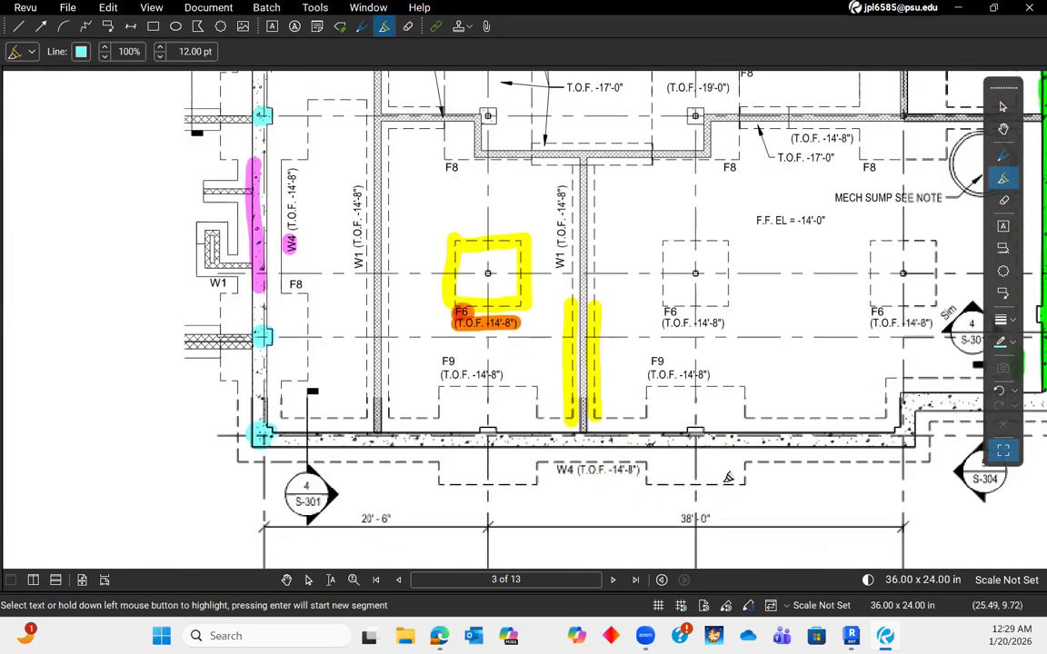
pyautogui.scroll(-3, 666, 296)
pyautogui.moveTo(670, 423); pyautogui.dragTo(664, 170, button='middle')
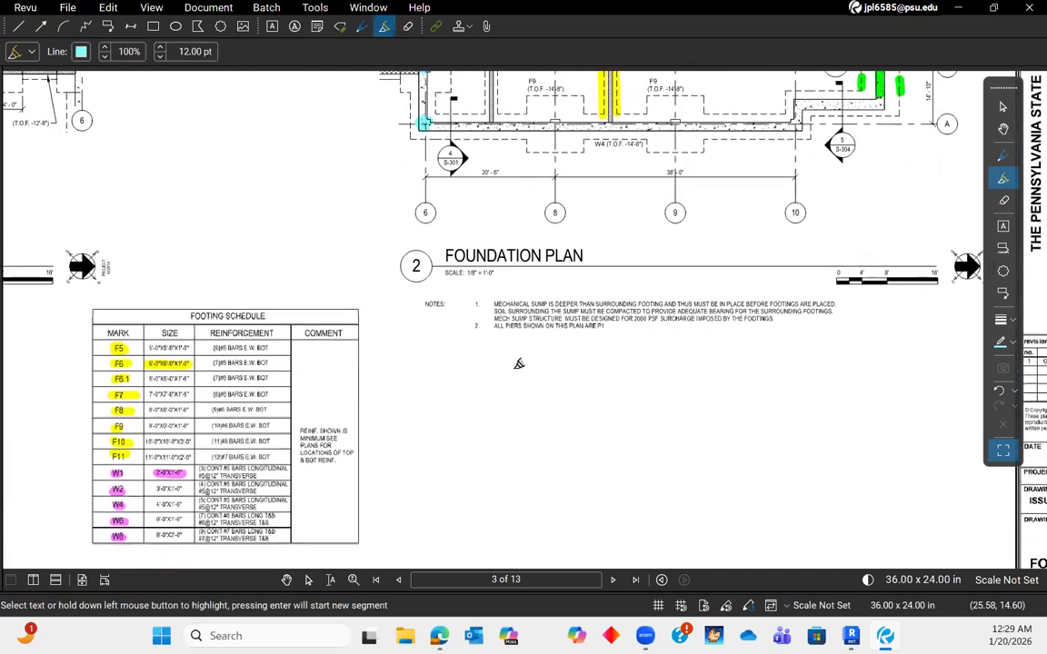
pyautogui.scroll(3, 525, 327)
pyautogui.scroll(1, 524, 327)
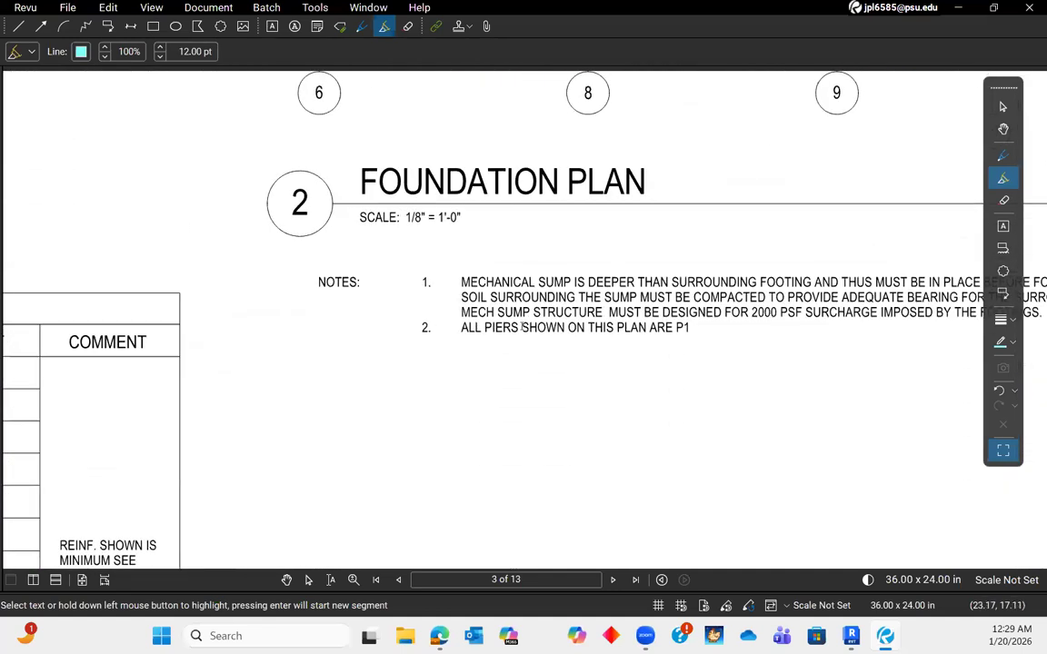
pyautogui.moveTo(459, 329); pyautogui.dragTo(701, 329)
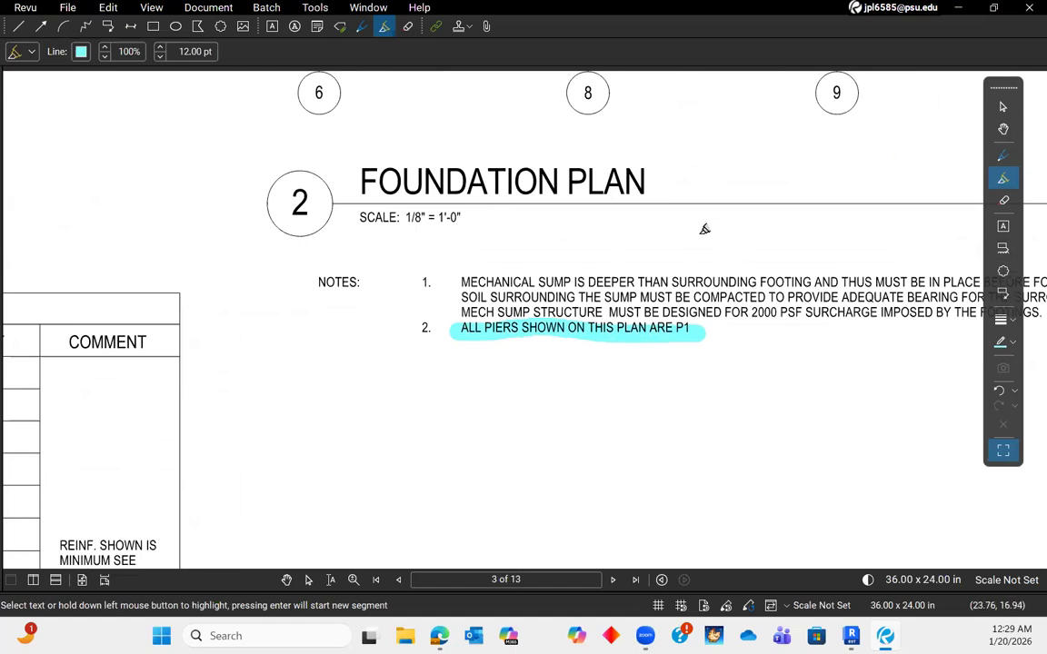
# - Go back to sheet S-002 and highlight the P1 label of the pier section in cyan
pyautogui.scroll(-5, 676, 337)
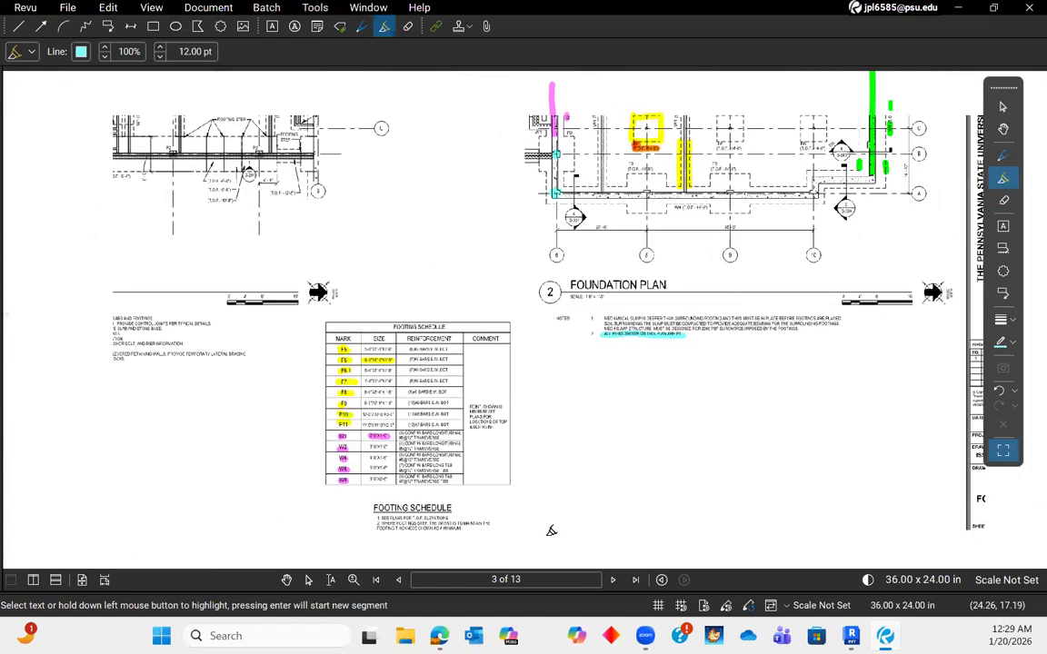
pyautogui.click(397, 579)
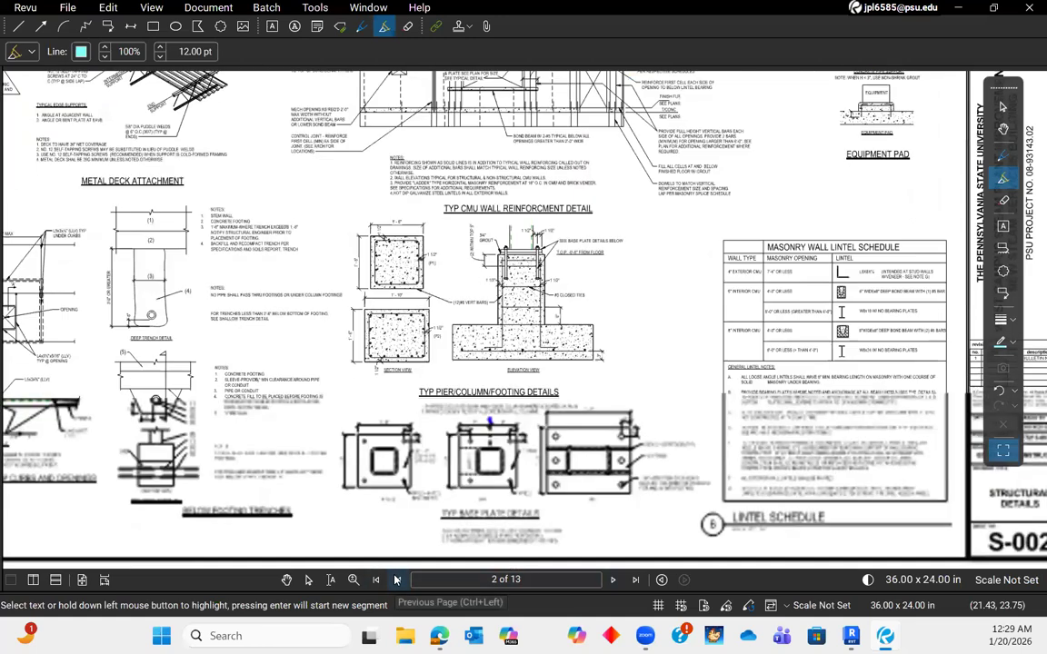
pyautogui.scroll(4, 475, 332)
pyautogui.scroll(3, 474, 332)
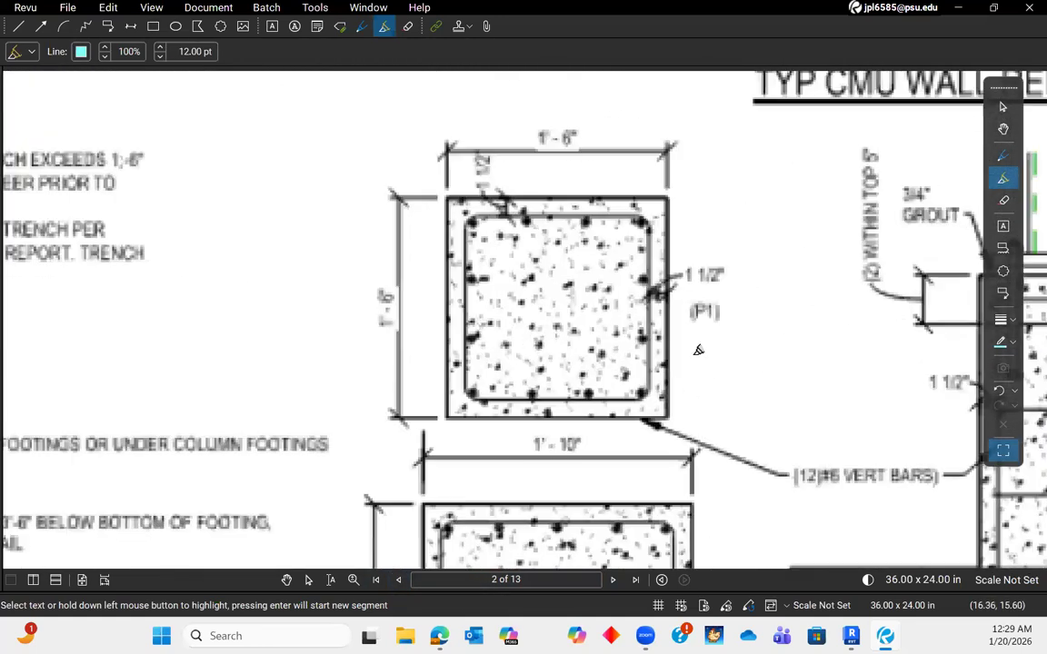
pyautogui.moveTo(686, 327)
pyautogui.mouseDown()
pyautogui.moveTo(705, 305)
pyautogui.moveTo(758, 313)
pyautogui.mouseUp()
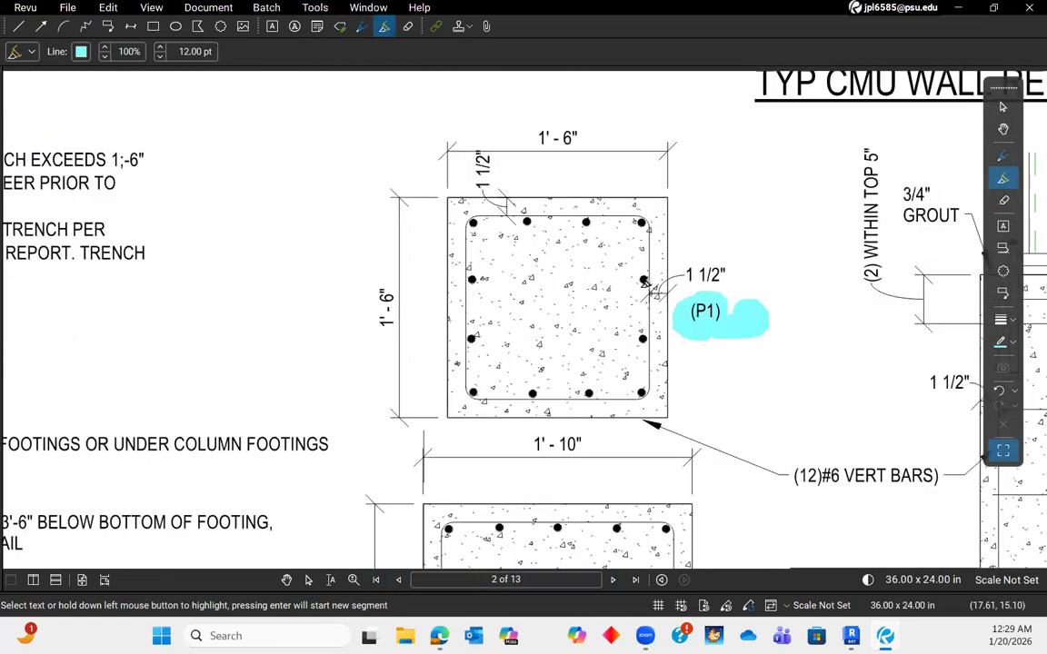
# - Highlight in cyan both 1'-6" dimensions of the P1 pier section
pyautogui.scroll(-4, 467, 294)
pyautogui.scroll(4, 466, 289)
pyautogui.moveTo(468, 289); pyautogui.dragTo(464, 323)
pyautogui.moveTo(607, 132); pyautogui.dragTo(662, 133)
pyautogui.scroll(-5, 579, 263)
pyautogui.scroll(-2, 662, 413)
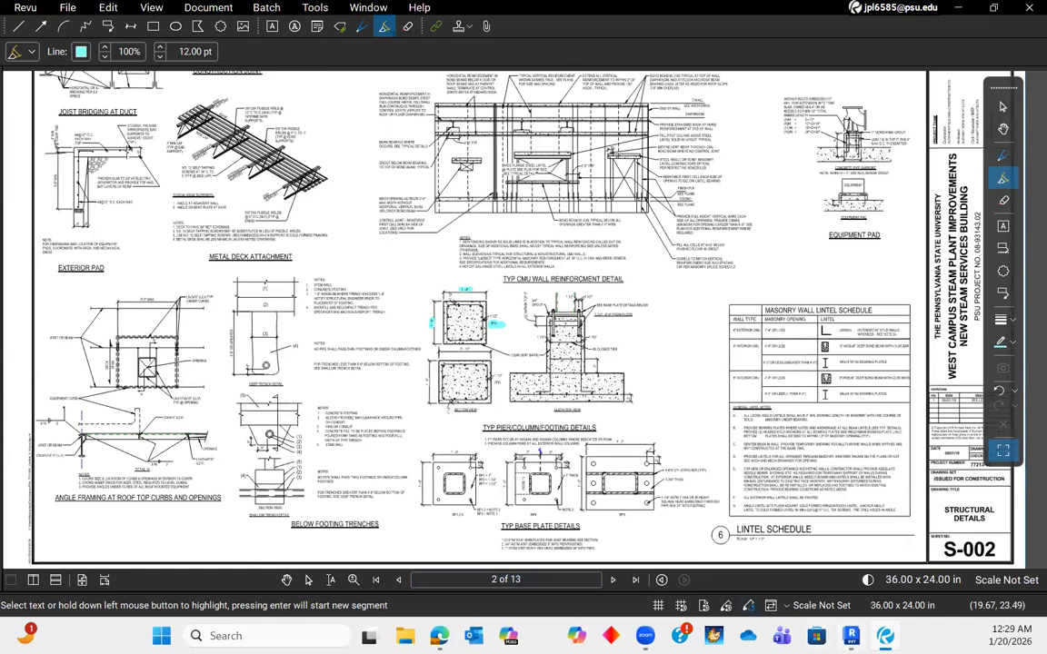
# - Return to Foundation Plan 2 on sheet S-100 and examine the wall piers along grid A and the overall plan
pyautogui.moveTo(851, 636)
pyautogui.click(613, 580)
pyautogui.scroll(2, 642, 363)
pyautogui.scroll(5, 644, 364)
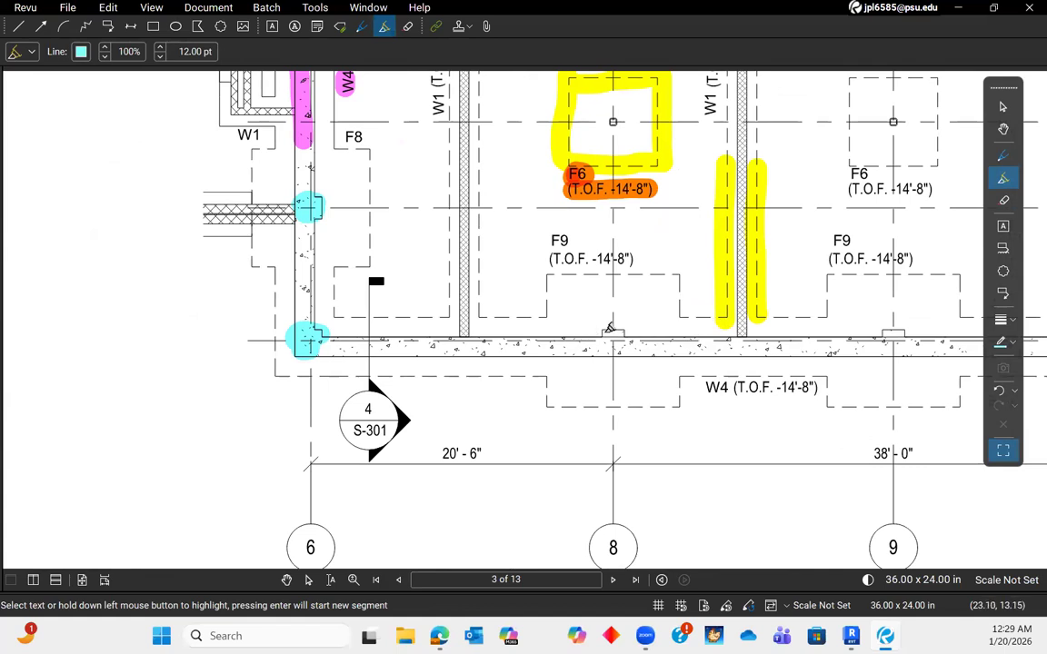
pyautogui.scroll(-5, 640, 317)
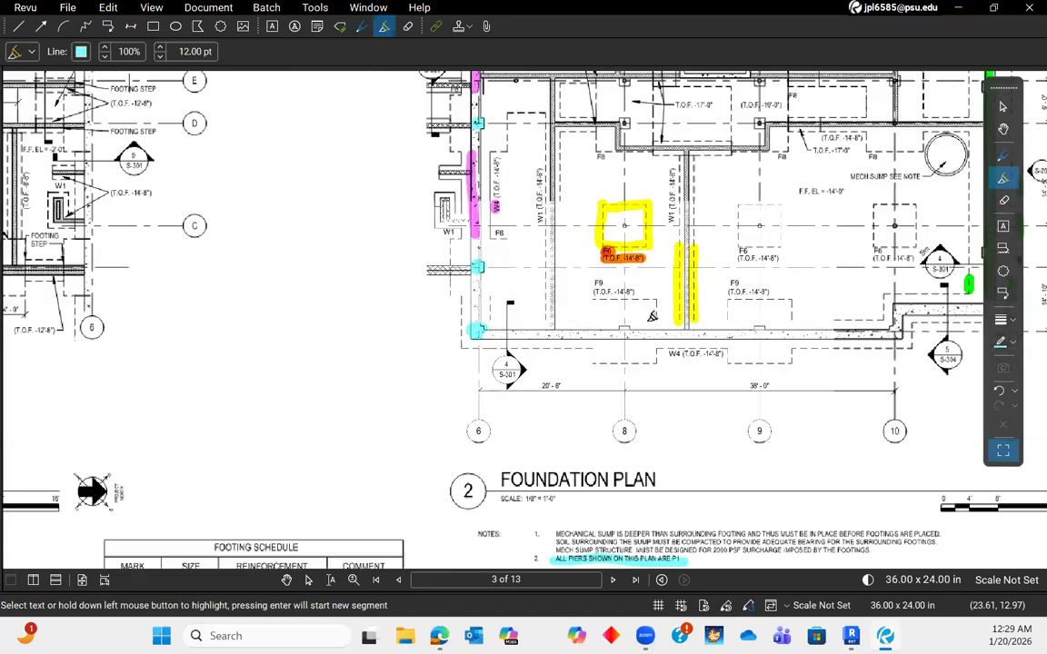
pyautogui.scroll(-2, 592, 312)
pyautogui.scroll(2, 670, 446)
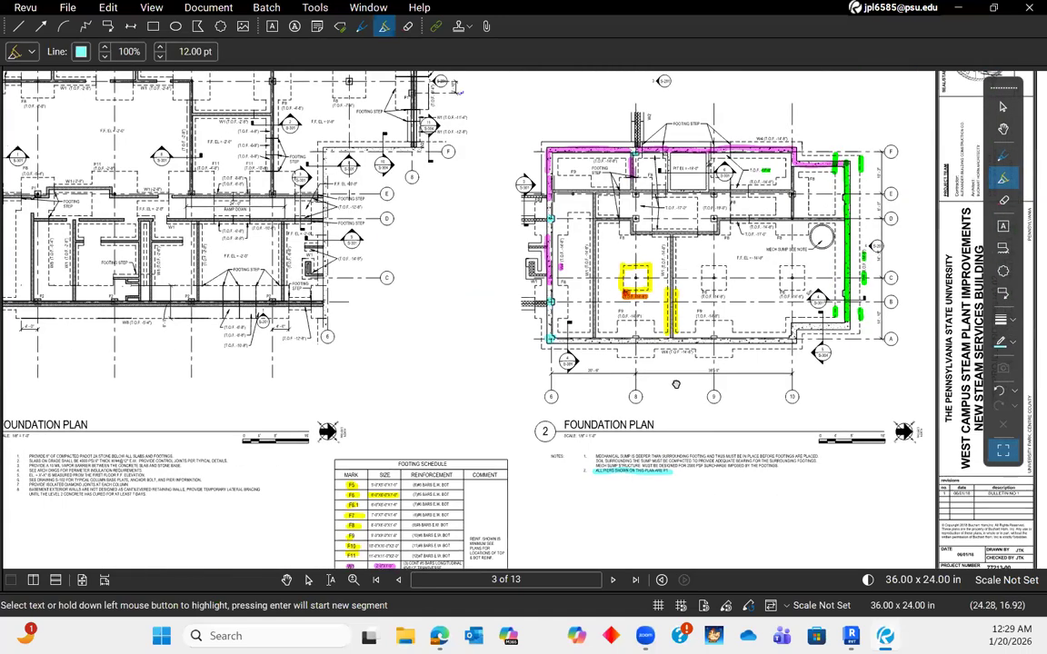
pyautogui.moveTo(728, 339); pyautogui.dragTo(726, 398, button='middle')
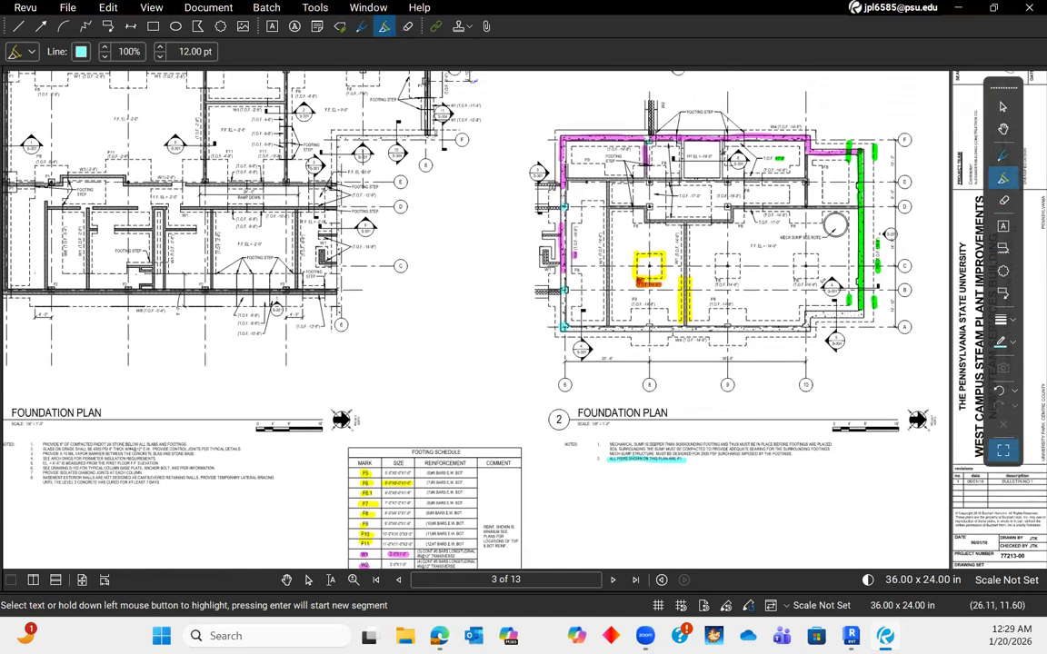
pyautogui.scroll(-2, 648, 269)
pyautogui.scroll(2, 648, 269)
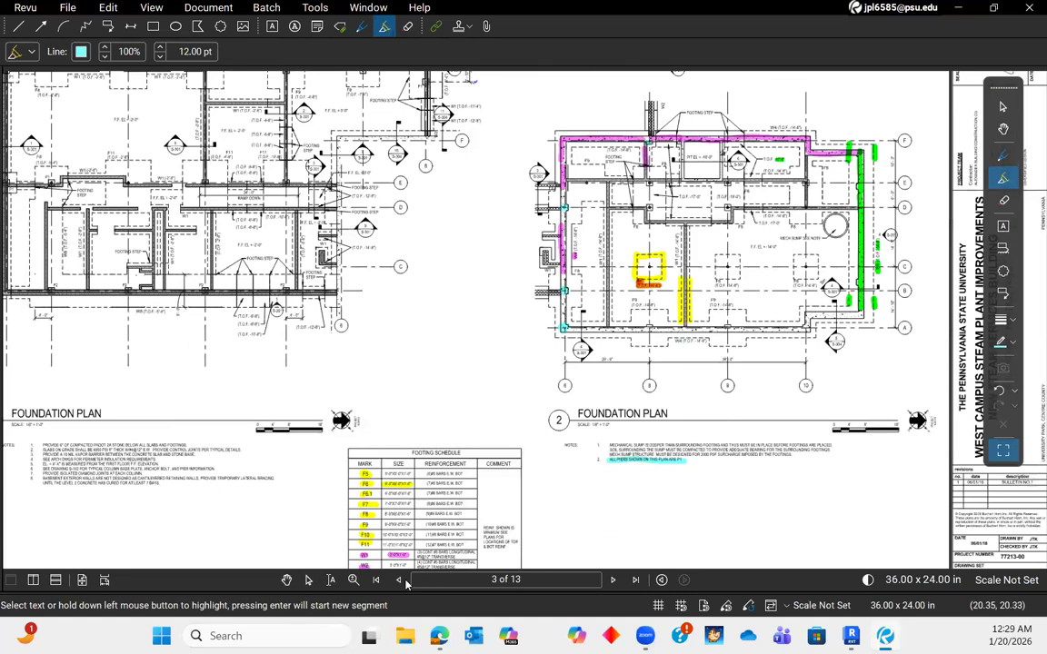
# - On sheet S-002, highlight in cyan note 1 about P1 piers at HSS4X4 and HSS6X6 columns under Typ Pier/Column/Footing Details
pyautogui.click(397, 580)
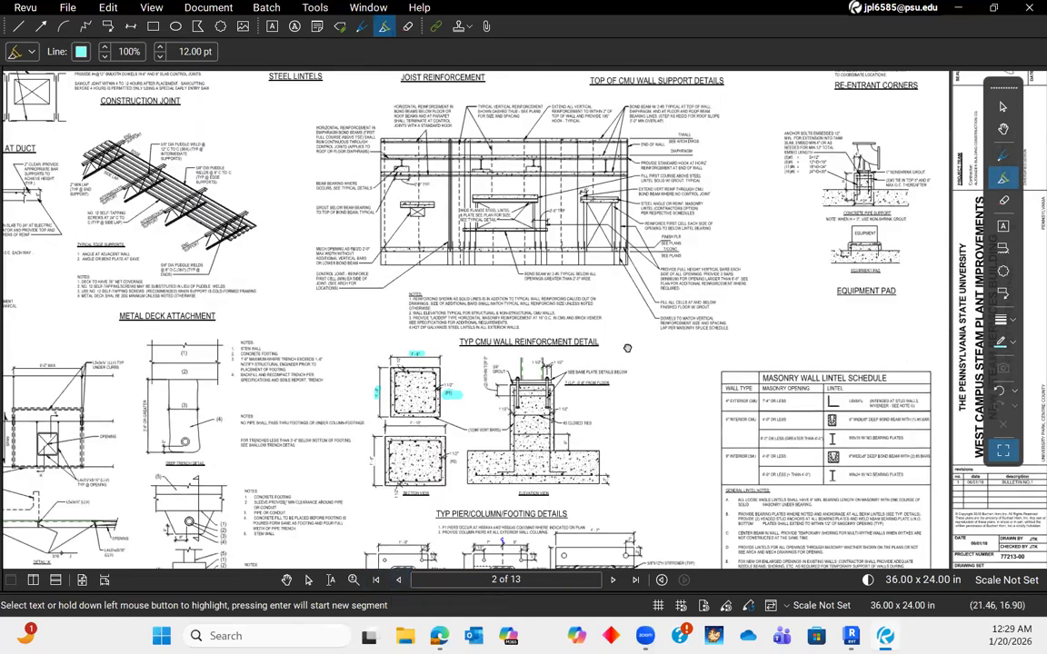
pyautogui.scroll(2, 578, 348)
pyautogui.scroll(3, 536, 401)
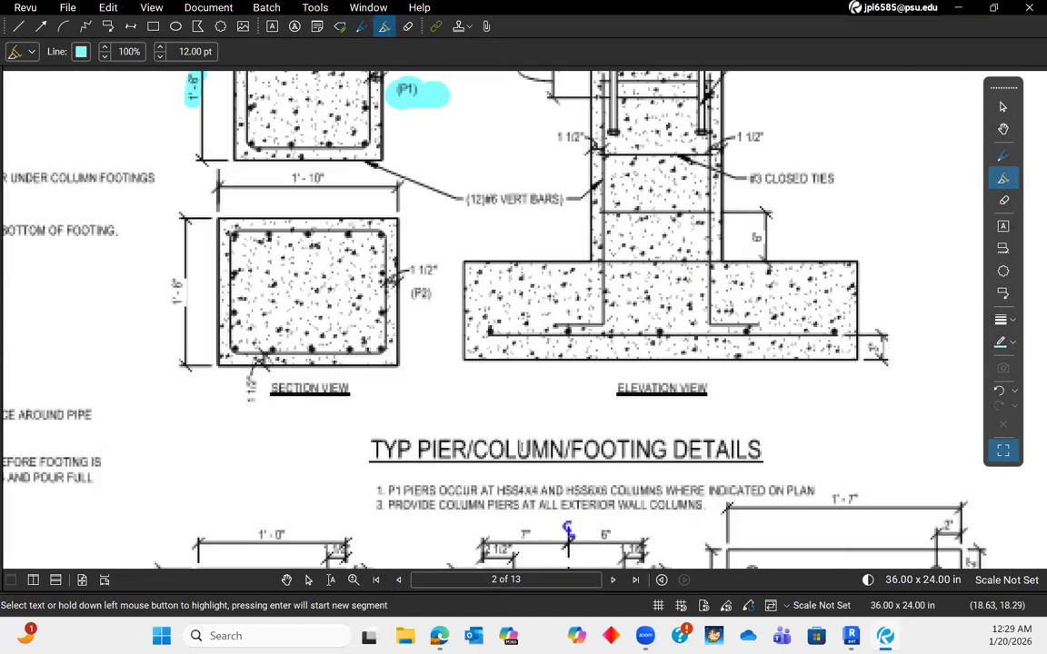
pyautogui.scroll(-1, 563, 436)
pyautogui.scroll(1, 588, 465)
pyautogui.scroll(-1, 588, 466)
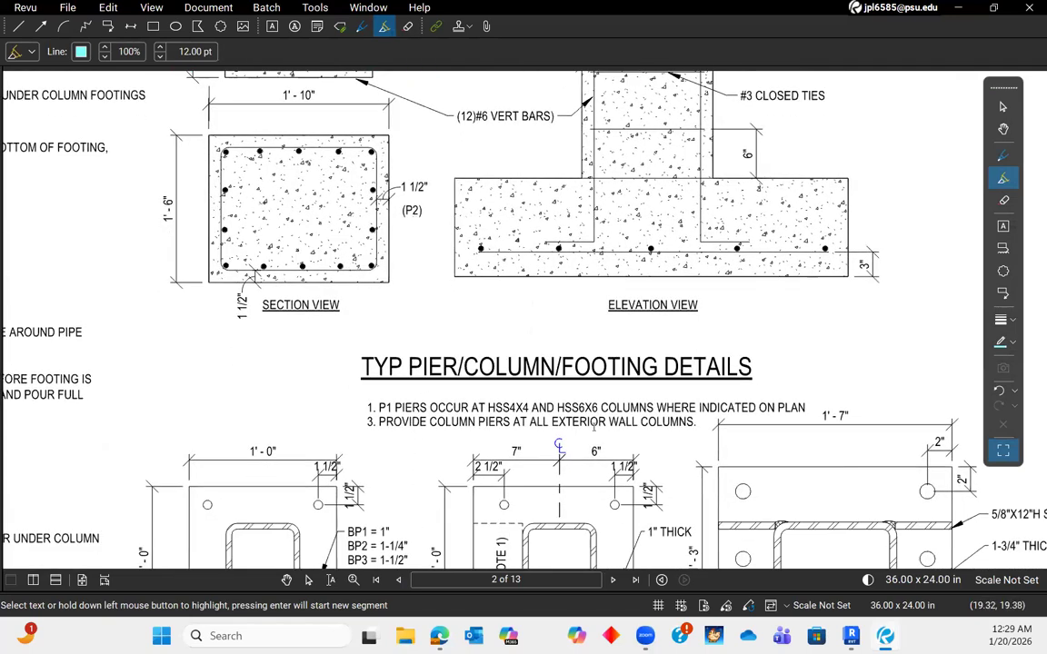
pyautogui.scroll(-3, 594, 425)
pyautogui.scroll(2, 563, 339)
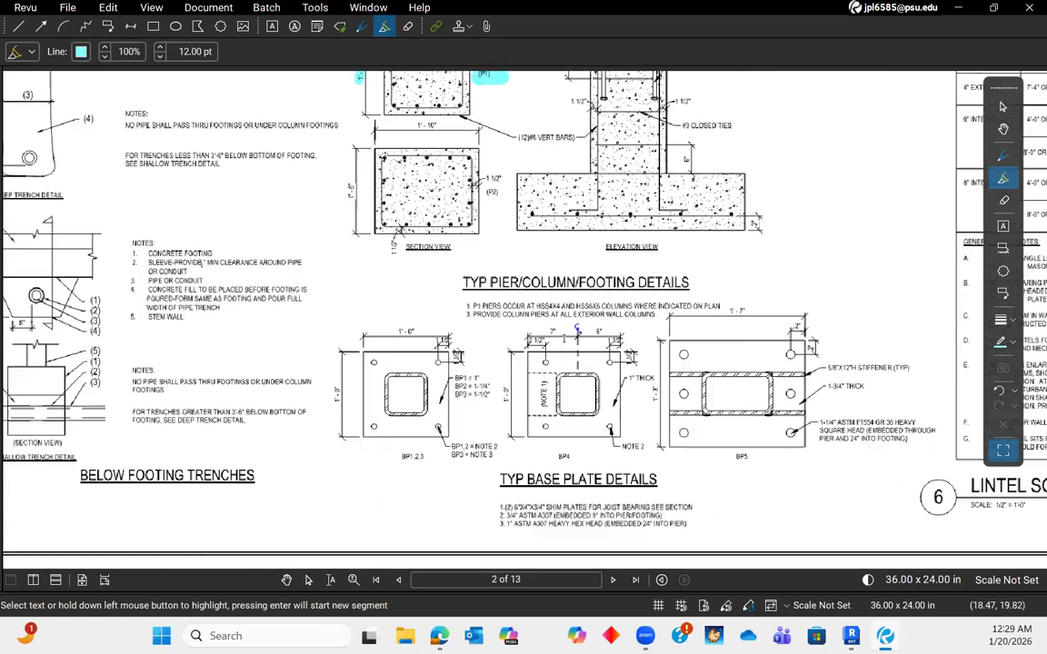
pyautogui.scroll(2, 564, 338)
pyautogui.moveTo(362, 270); pyautogui.dragTo(816, 273)
# - Highlight in cyan the note on providing column piers at all exterior wall columns
pyautogui.scroll(-4, 614, 340)
pyautogui.scroll(-3, 614, 340)
pyautogui.scroll(3, 405, 293)
pyautogui.moveTo(404, 293); pyautogui.dragTo(825, 298)
pyautogui.scroll(-2, 504, 425)
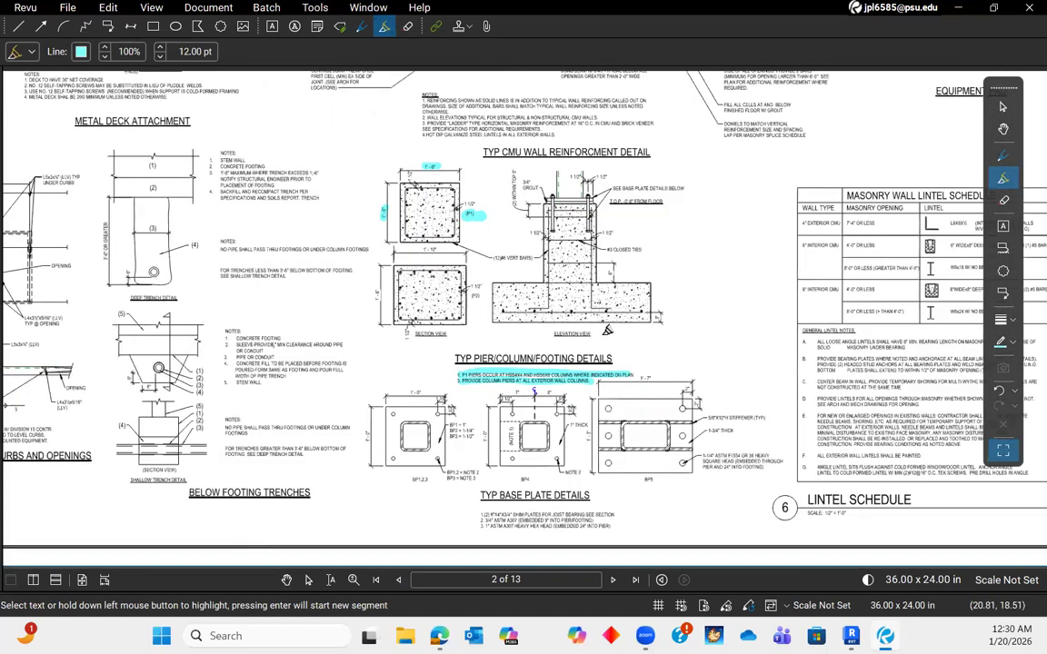
# - Highlight in cyan the "T.O.P. -0'-8" FROM FLOOR" label in the pier elevation view
pyautogui.scroll(3, 536, 218)
pyautogui.scroll(3, 589, 298)
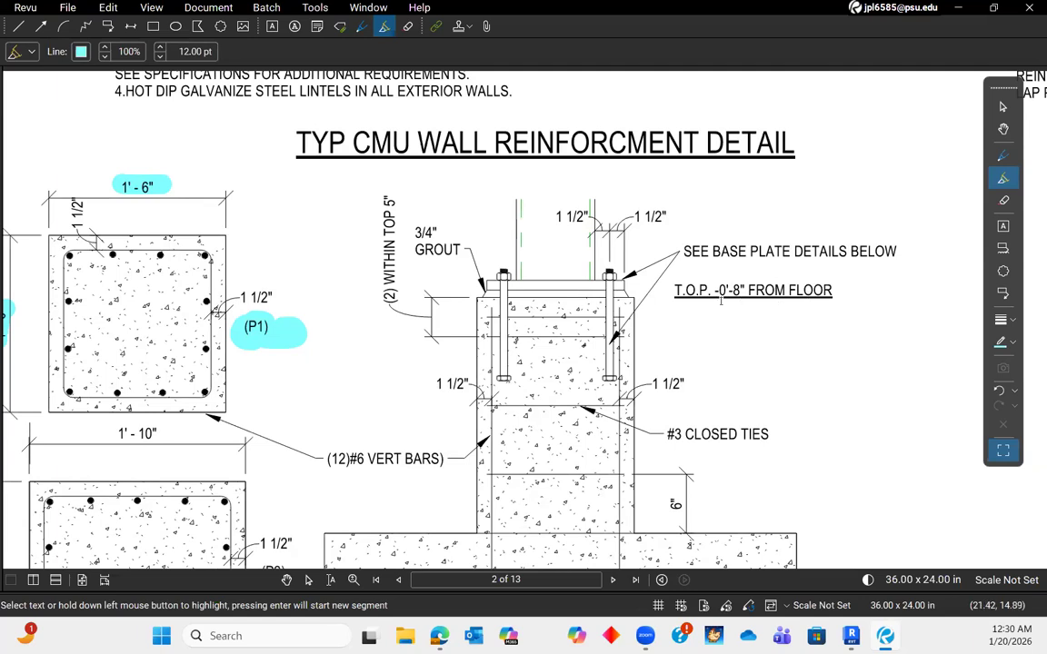
pyautogui.moveTo(674, 292); pyautogui.dragTo(832, 293)
pyautogui.scroll(-1, 774, 333)
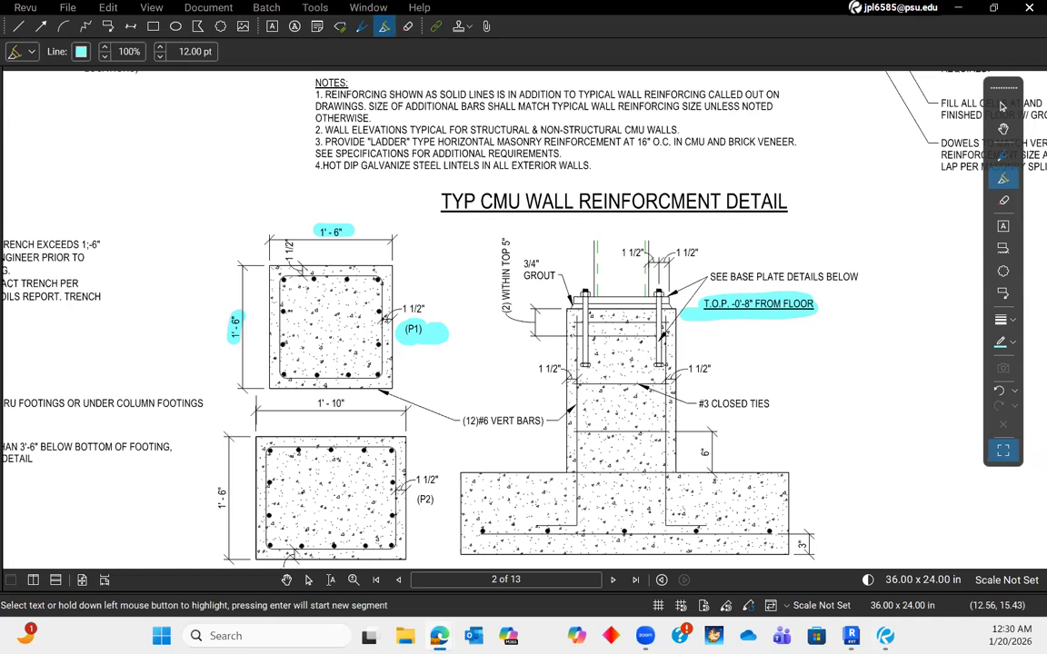
# - Examine the pier elevation view and the P1 and P2 sections in the typical pier/column/footing details
pyautogui.scroll(-2, 572, 370)
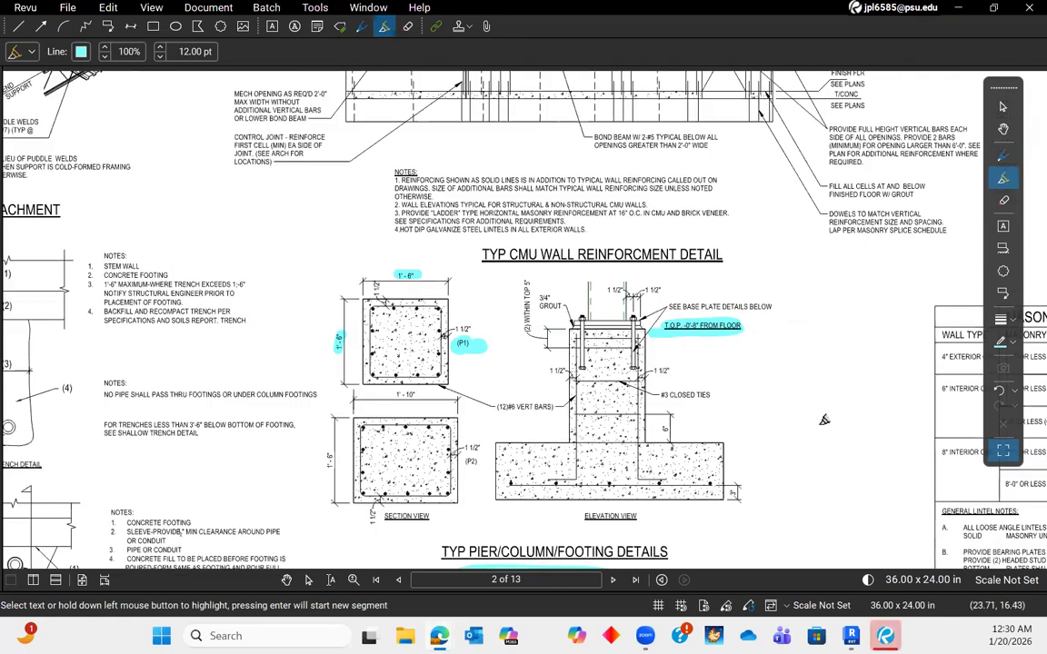
pyautogui.moveTo(801, 415); pyautogui.dragTo(781, 403, button='middle')
pyautogui.scroll(1, 657, 421)
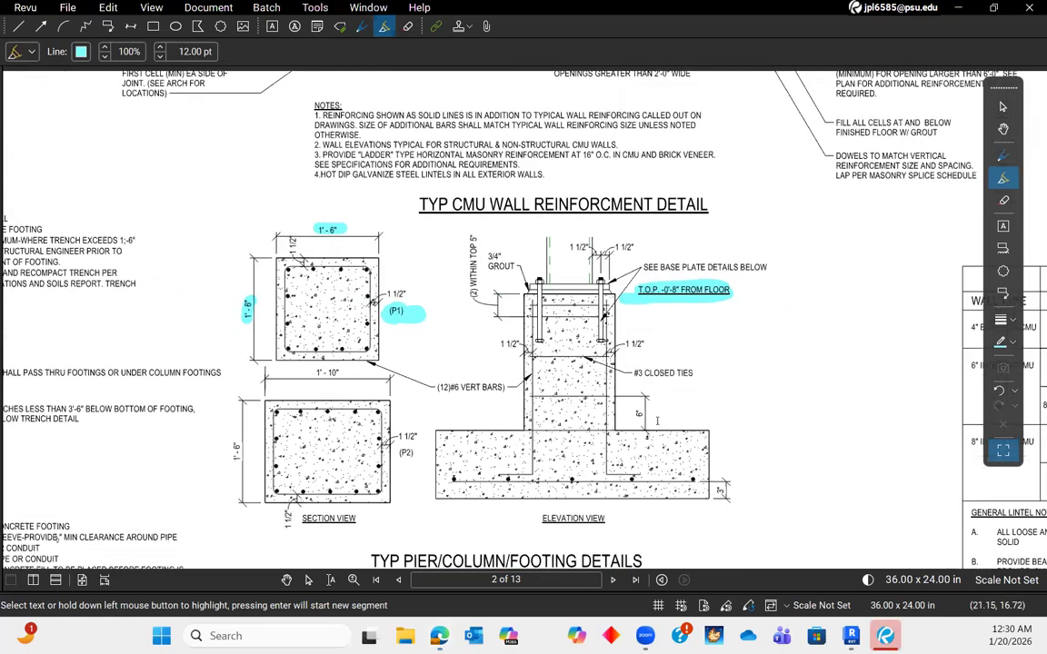
pyautogui.scroll(-4, 657, 421)
pyautogui.scroll(4, 543, 365)
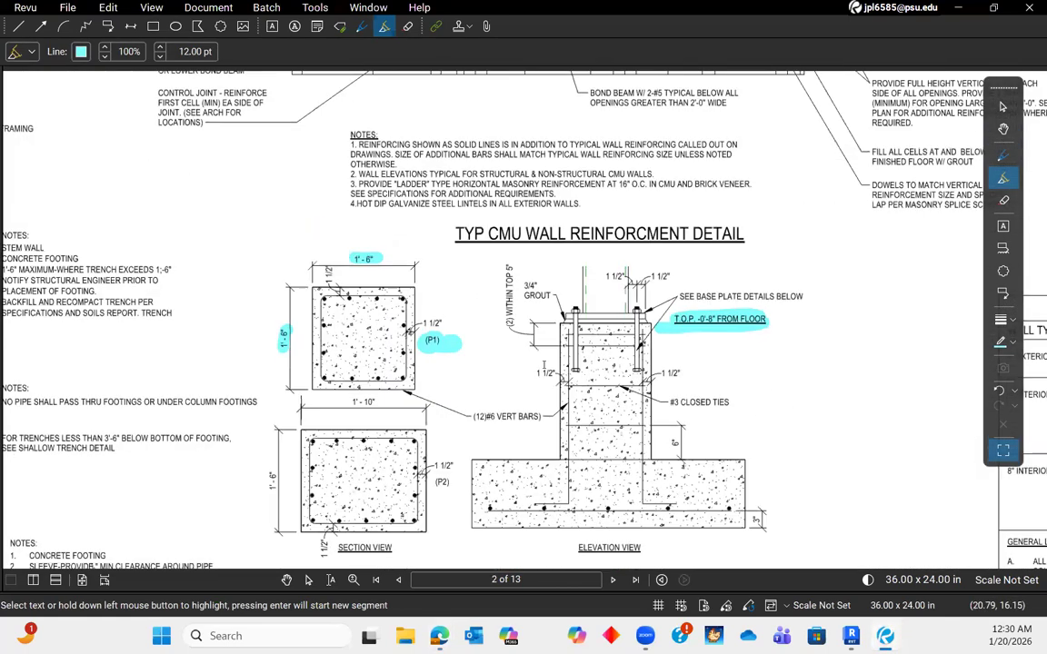
pyautogui.scroll(6, 707, 319)
pyautogui.moveTo(769, 321); pyautogui.dragTo(555, 324, button='middle')
pyautogui.scroll(-6, 555, 324)
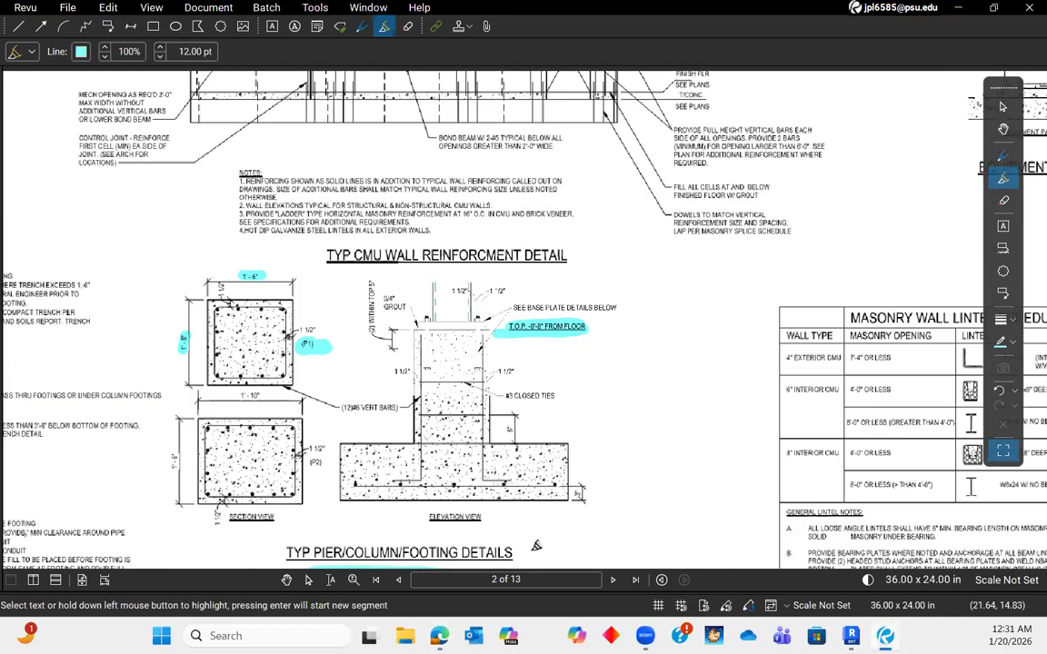
# - Return to Foundation Plan 2 on sheet S-100 and highlight the "F.F. EL = -14'-0"" label in purple
pyautogui.click(614, 579)
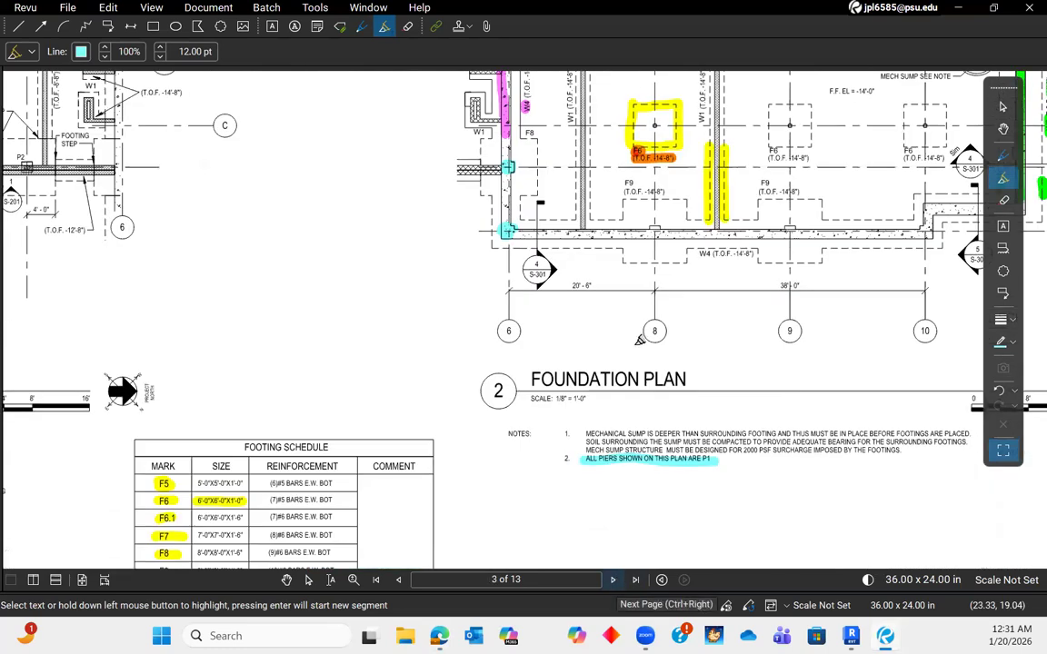
pyautogui.scroll(-4, 636, 341)
pyautogui.moveTo(717, 271); pyautogui.dragTo(653, 371)
pyautogui.scroll(5, 665, 309)
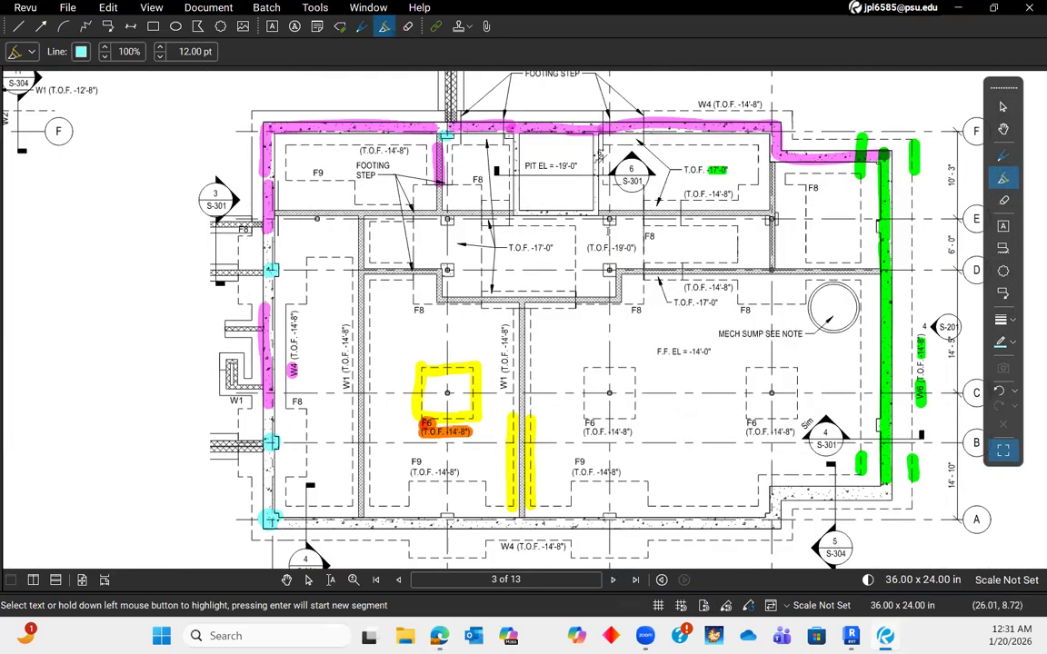
pyautogui.scroll(5, 636, 368)
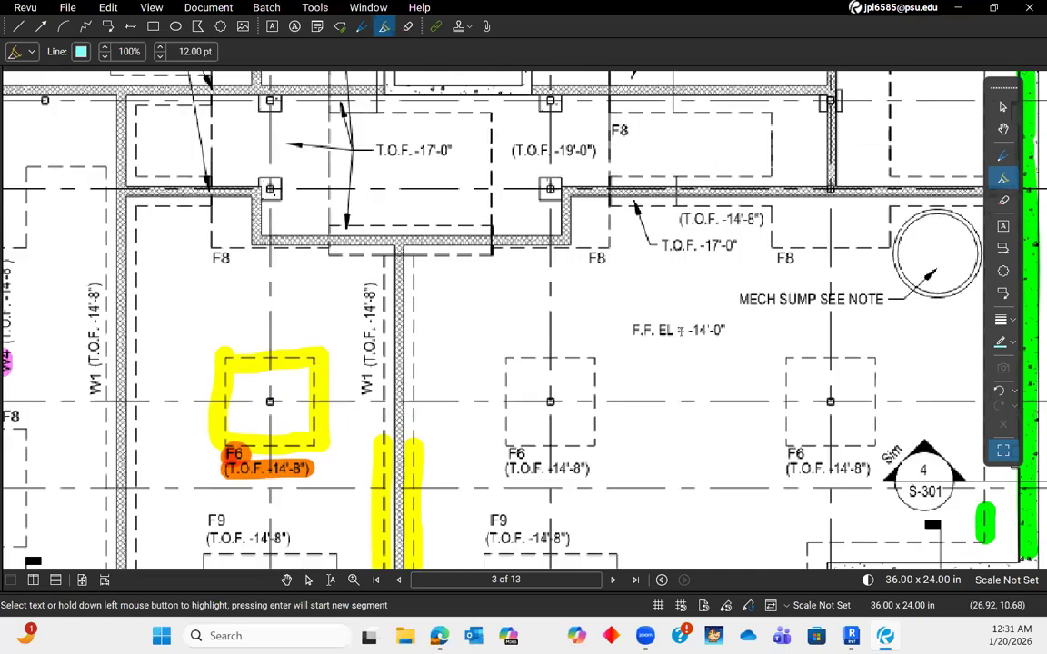
pyautogui.moveTo(582, 371); pyautogui.dragTo(467, 379, button='middle')
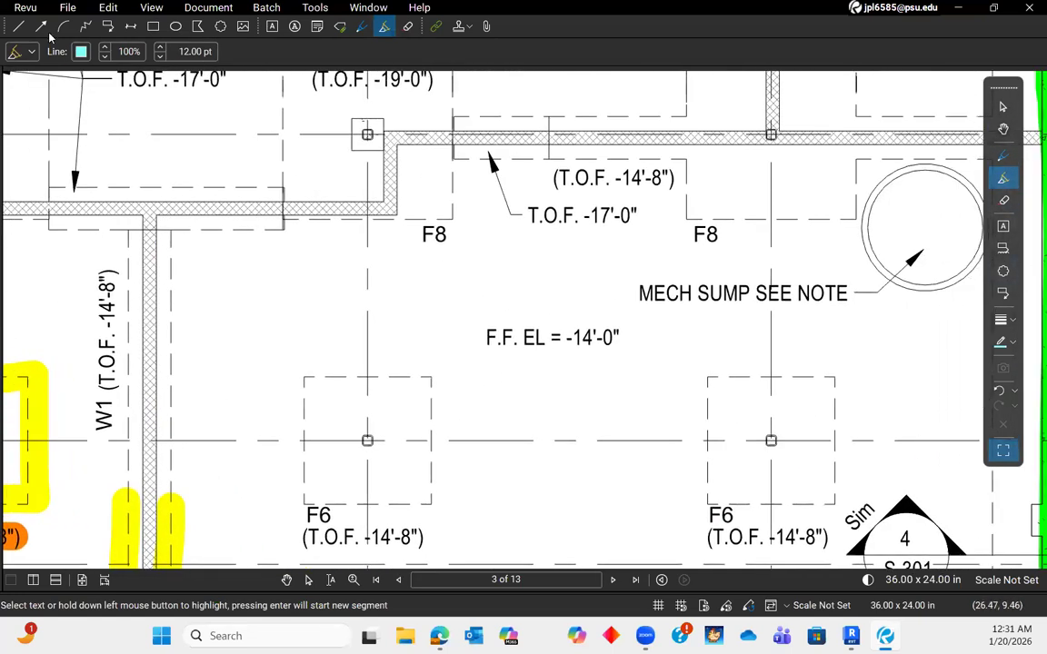
pyautogui.click(80, 52)
pyautogui.click(117, 80)
pyautogui.click(80, 53)
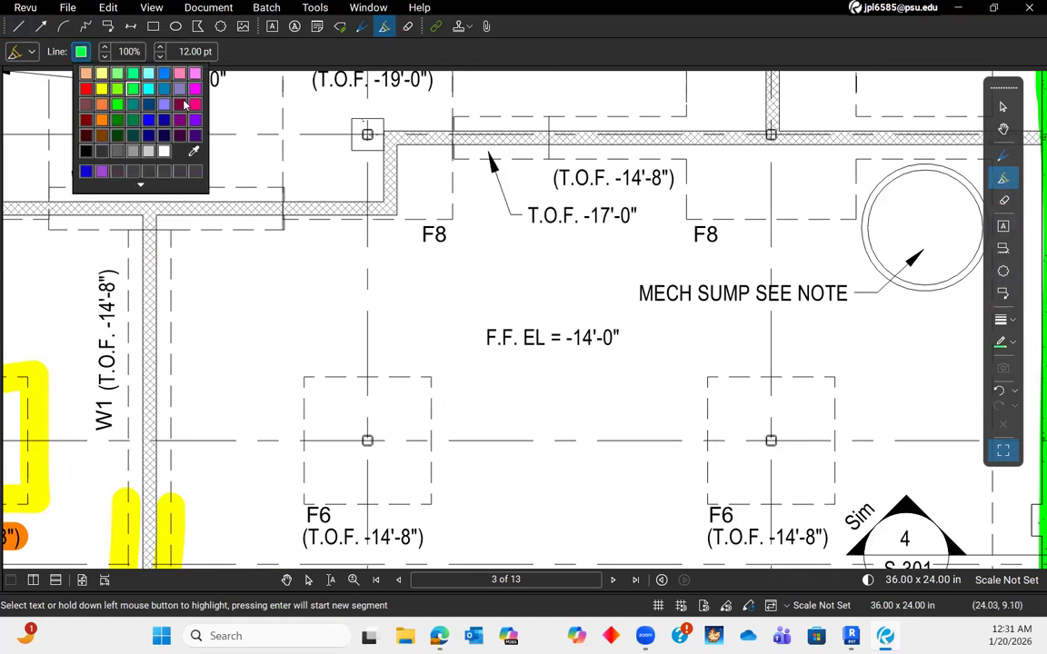
pyautogui.click(195, 121)
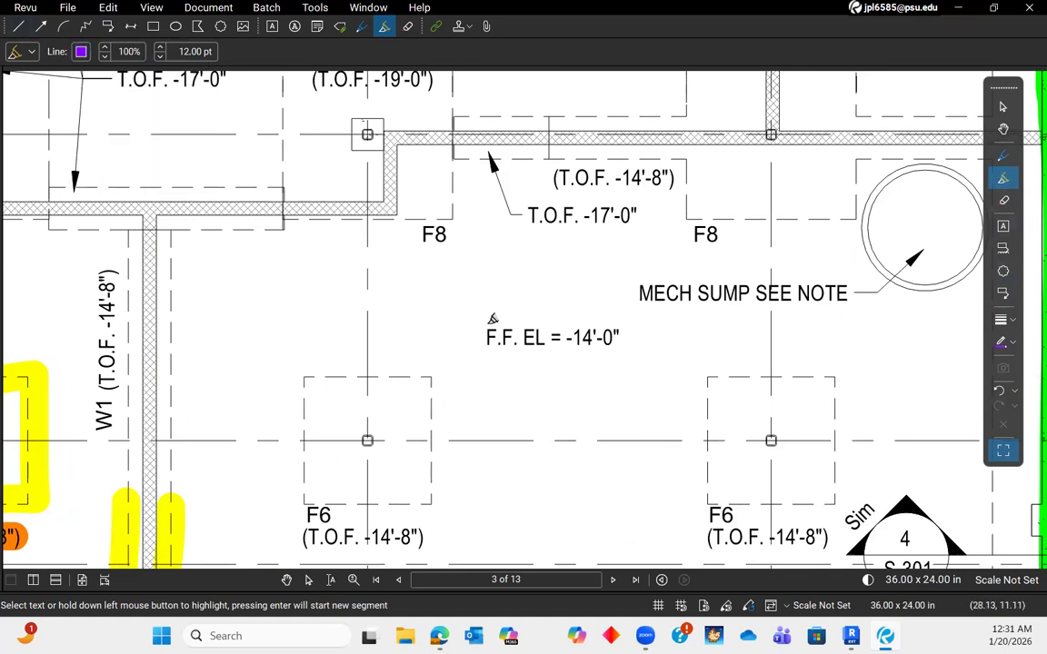
pyautogui.moveTo(472, 336); pyautogui.dragTo(619, 336)
# - Examine the whole of Foundation Plan 2, comparing the finished floor elevation with the surrounding footings and walls
pyautogui.scroll(1, 555, 368)
pyautogui.scroll(-4, 565, 362)
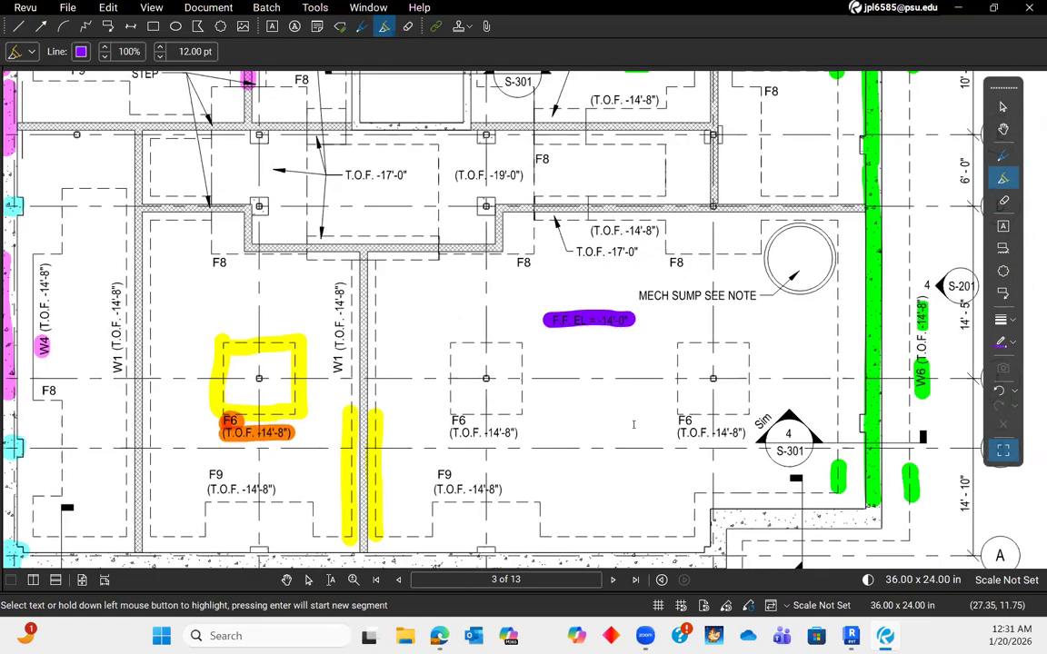
pyautogui.scroll(-3, 633, 398)
pyautogui.moveTo(572, 455); pyautogui.dragTo(703, 459, button='middle')
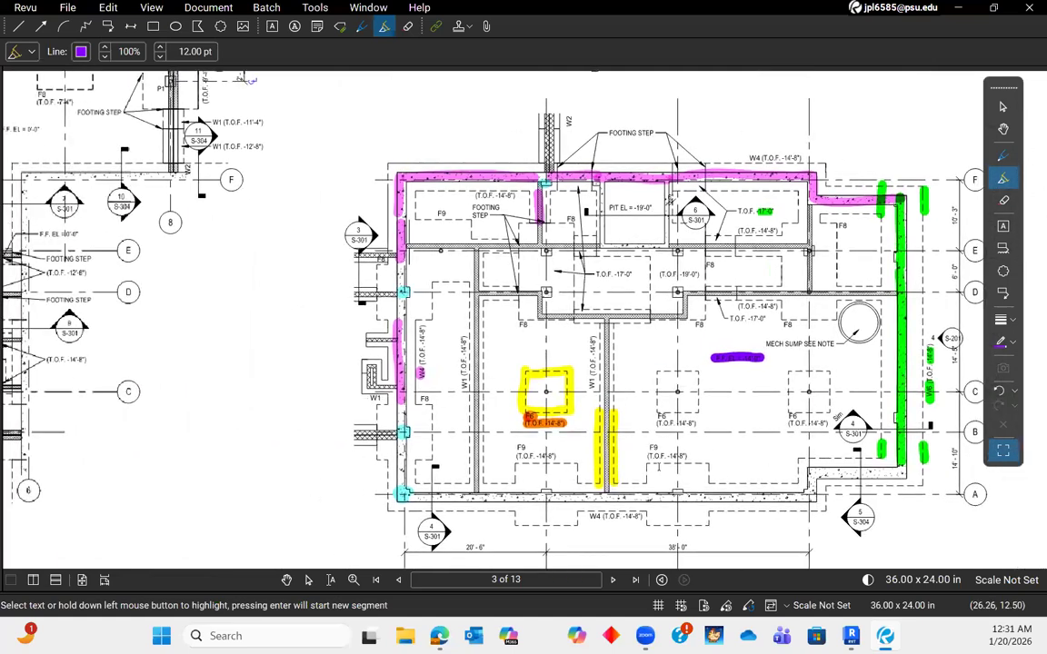
pyautogui.scroll(4, 641, 383)
pyautogui.scroll(-4, 909, 413)
pyautogui.moveTo(963, 404); pyautogui.dragTo(788, 341, button='middle')
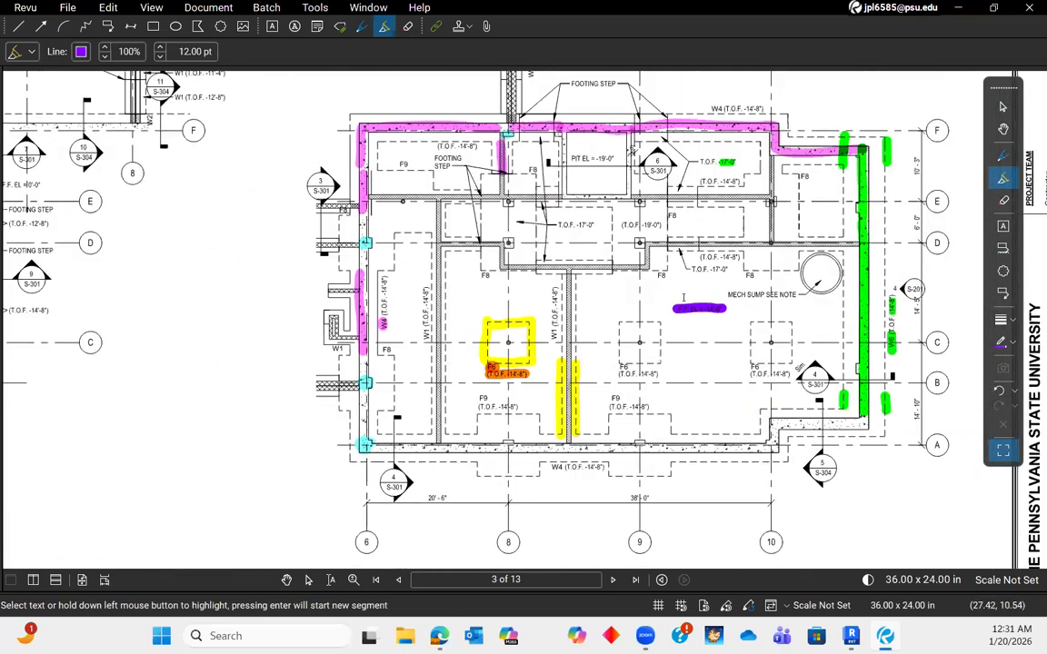
pyautogui.scroll(1, 705, 321)
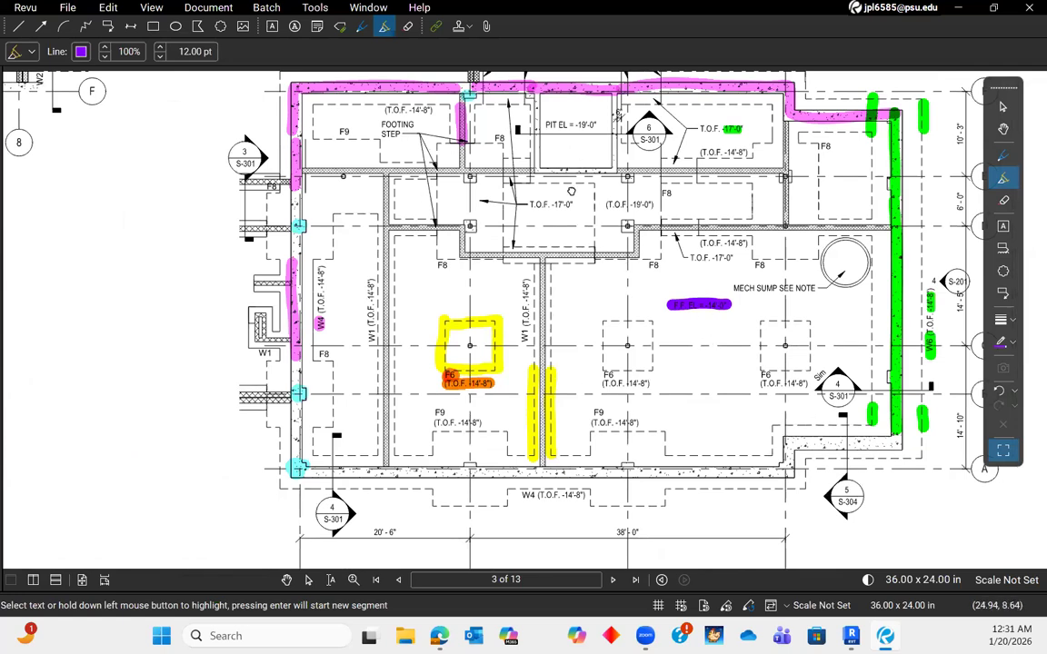
# - Highlight the -19'-0" value of the pit elevation label in purple on Foundation Plan 2
pyautogui.moveTo(571, 191); pyautogui.dragTo(601, 268, button='middle')
pyautogui.scroll(4, 732, 371)
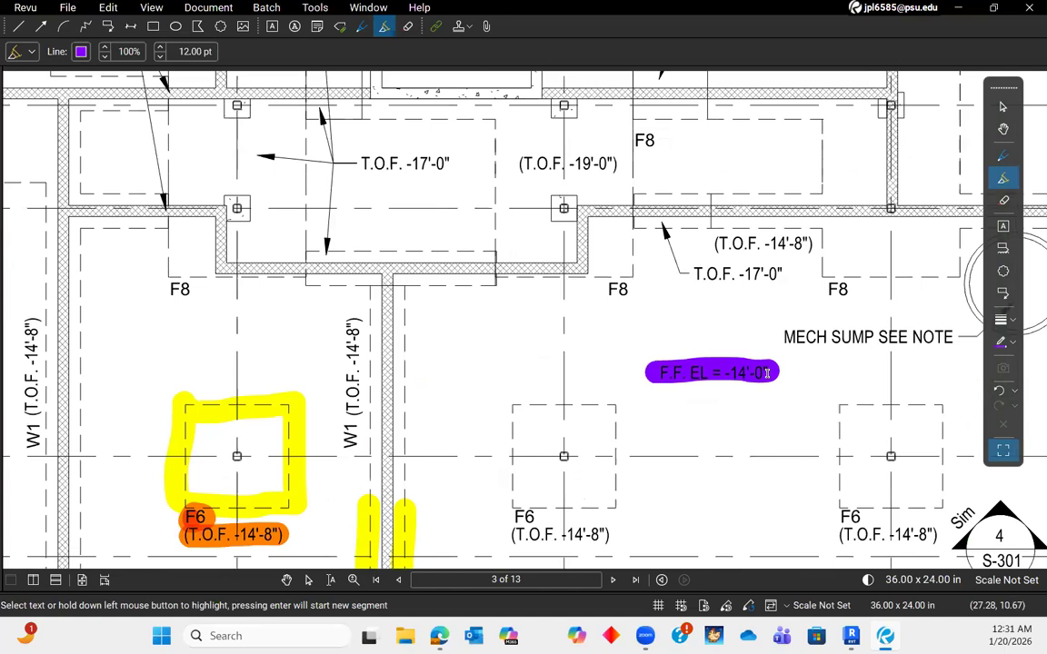
pyautogui.scroll(-3, 744, 374)
pyautogui.scroll(1, 760, 406)
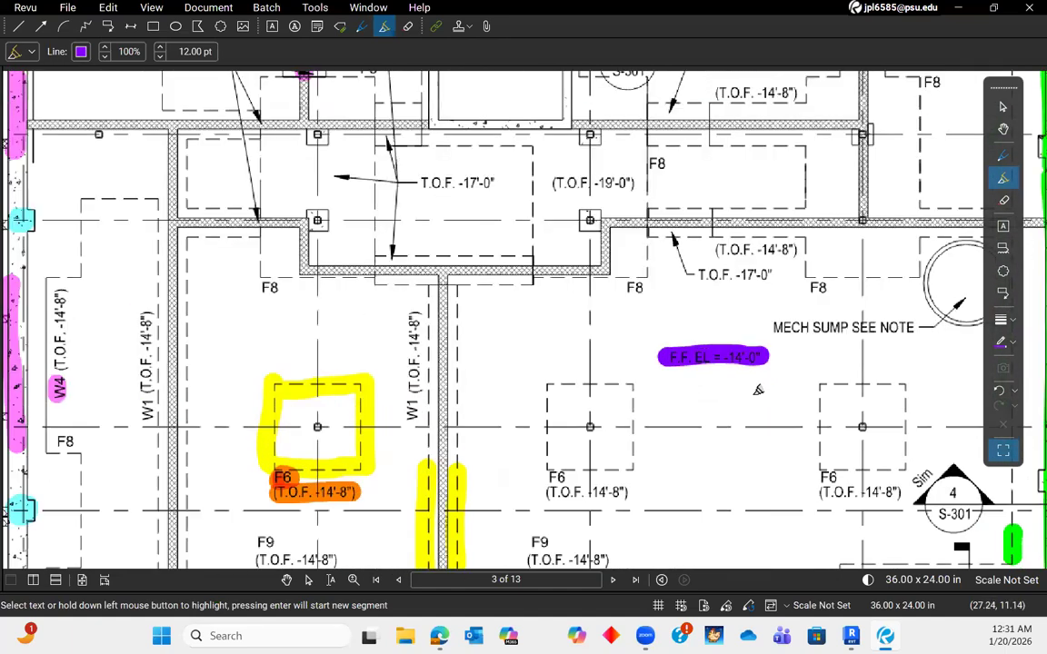
pyautogui.scroll(-3, 760, 406)
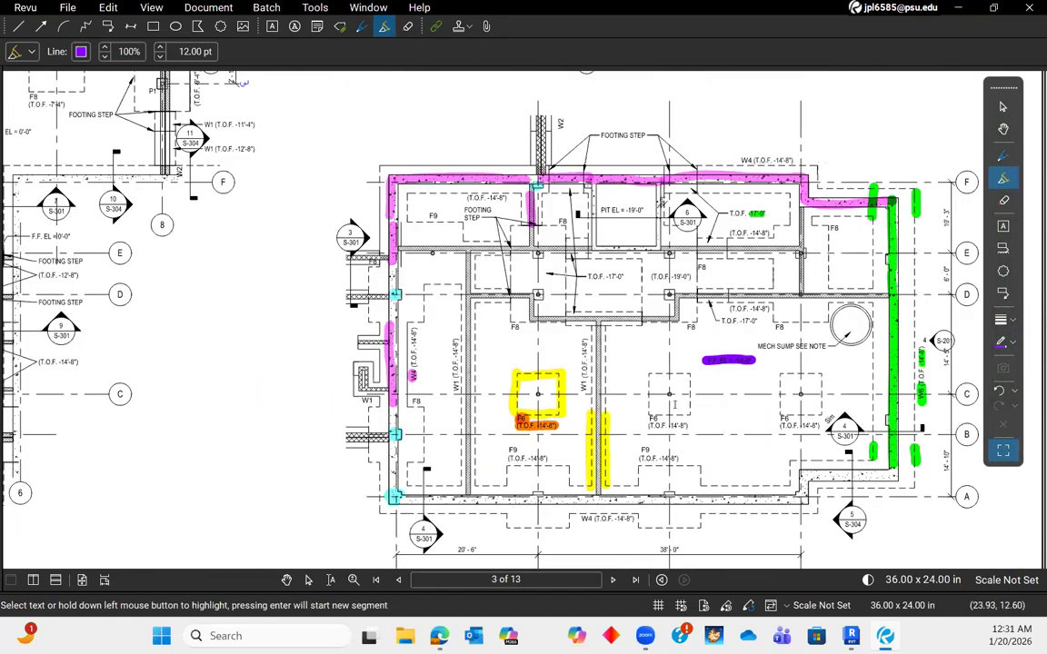
pyautogui.scroll(3, 736, 369)
pyautogui.scroll(-3, 736, 369)
pyautogui.scroll(2, 627, 308)
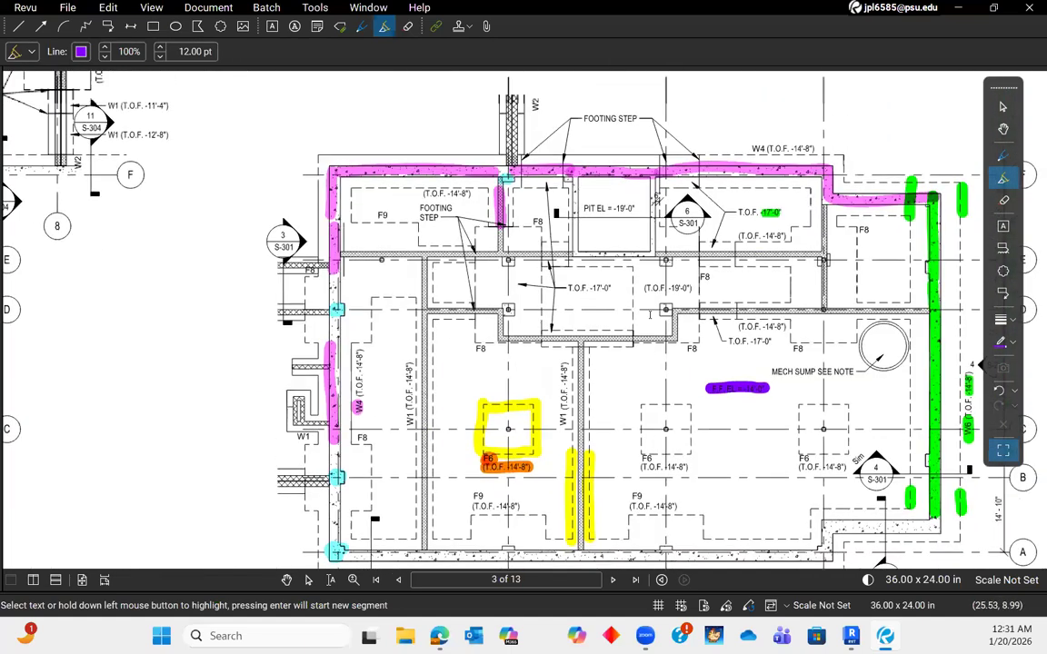
pyautogui.scroll(3, 599, 246)
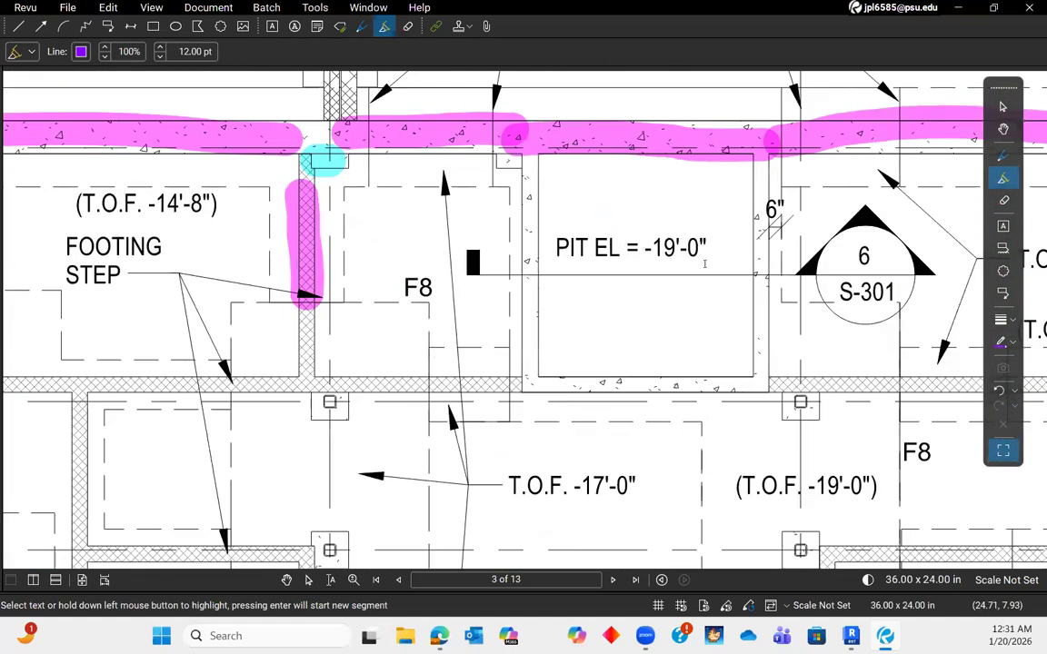
pyautogui.moveTo(709, 247); pyautogui.dragTo(631, 248)
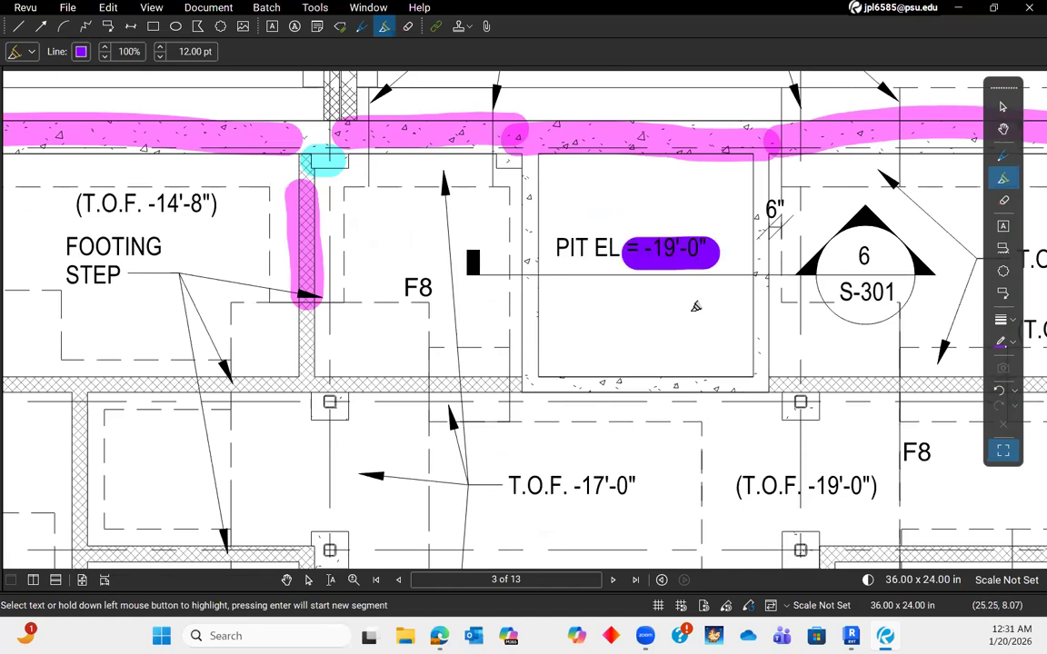
pyautogui.scroll(-5, 636, 247)
pyautogui.scroll(2, 736, 378)
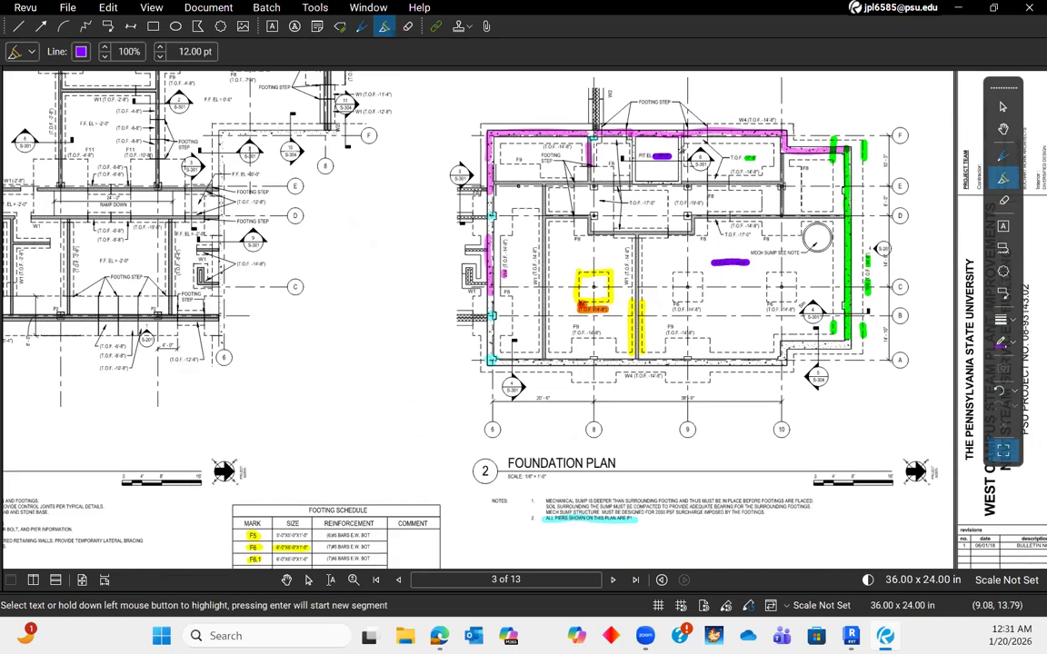
pyautogui.scroll(-4, 724, 351)
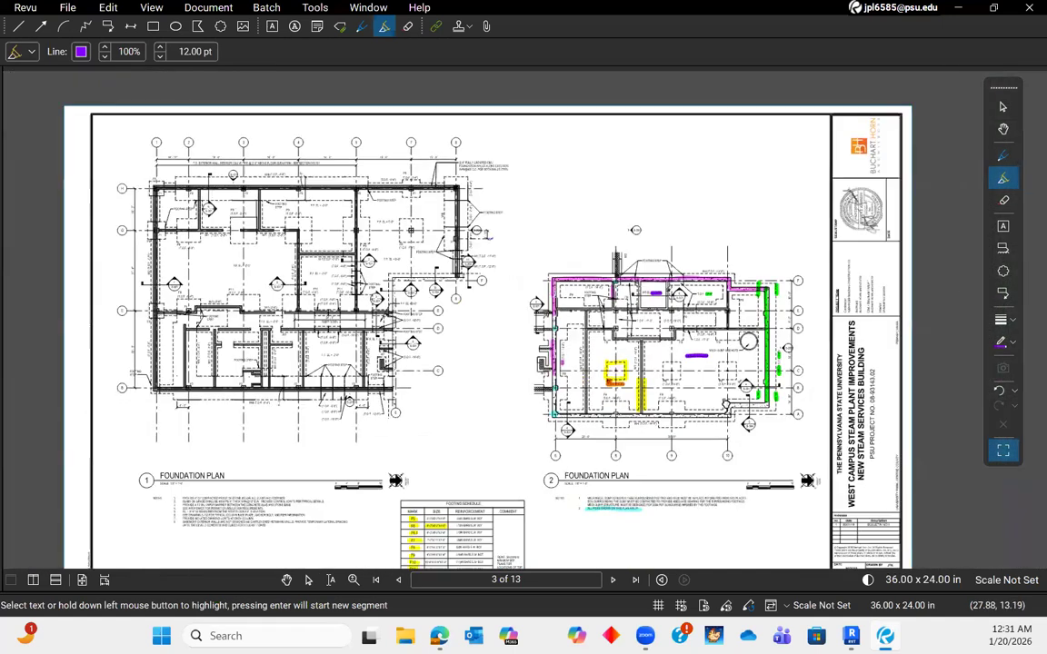
pyautogui.scroll(1, 764, 337)
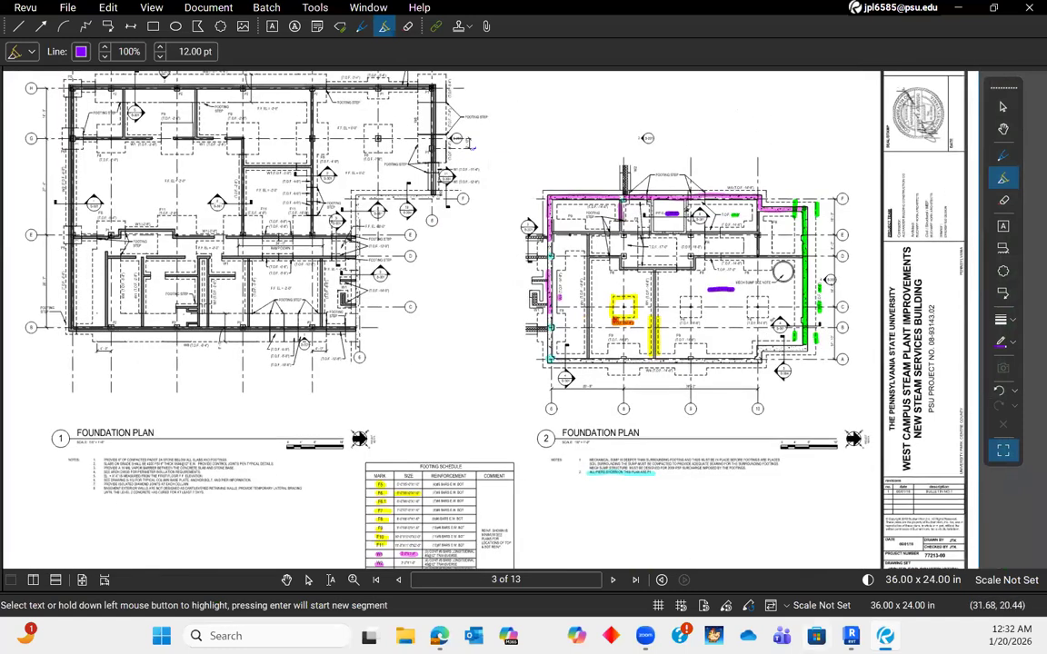
# - Switch to Revit and create a new project from the Imperial Multi-discipline template
pyautogui.click(850, 636)
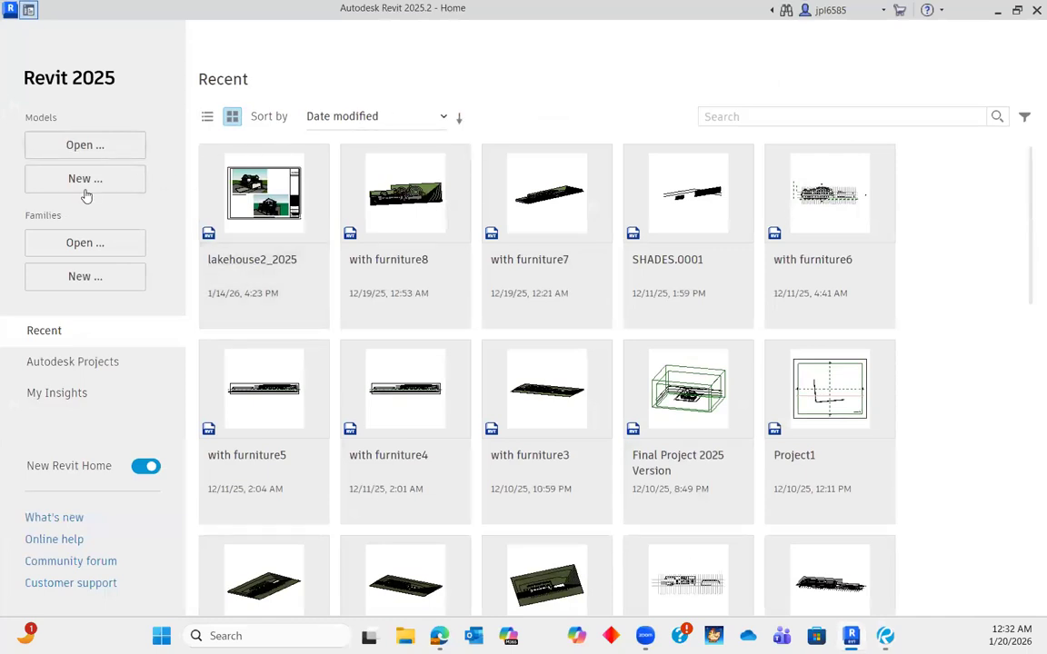
pyautogui.click(86, 182)
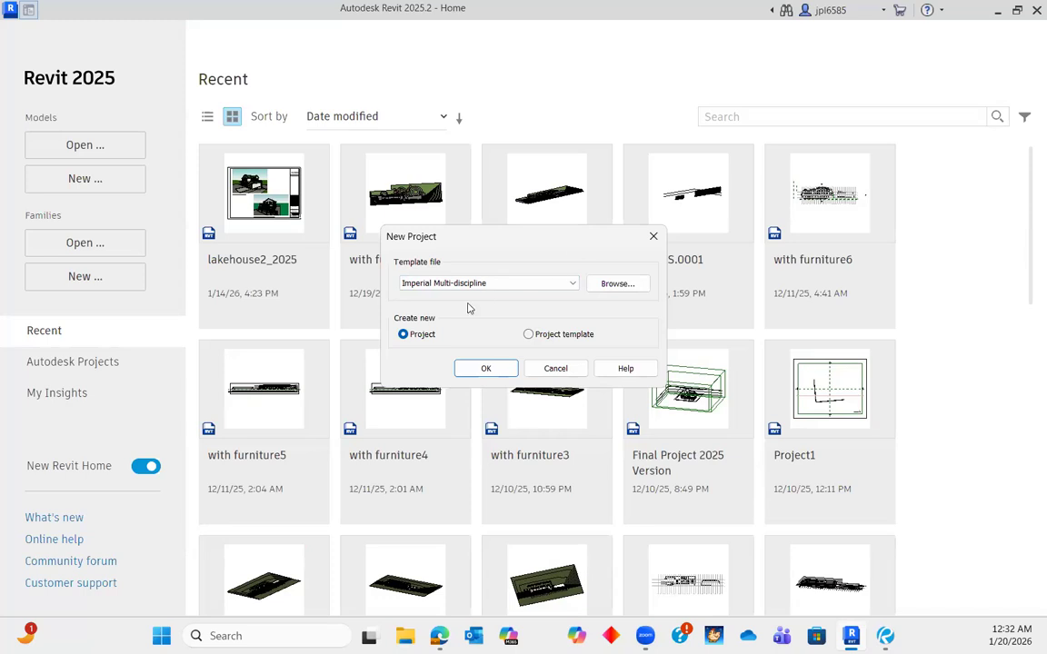
pyautogui.moveTo(540, 247); pyautogui.dragTo(561, 241)
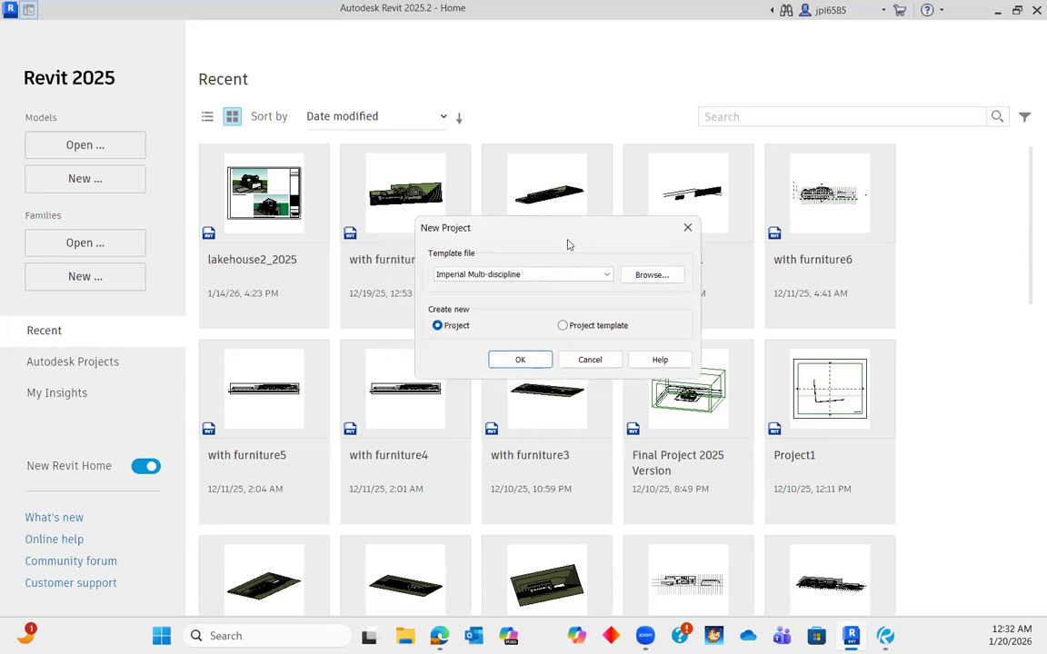
pyautogui.moveTo(602, 244); pyautogui.dragTo(535, 243)
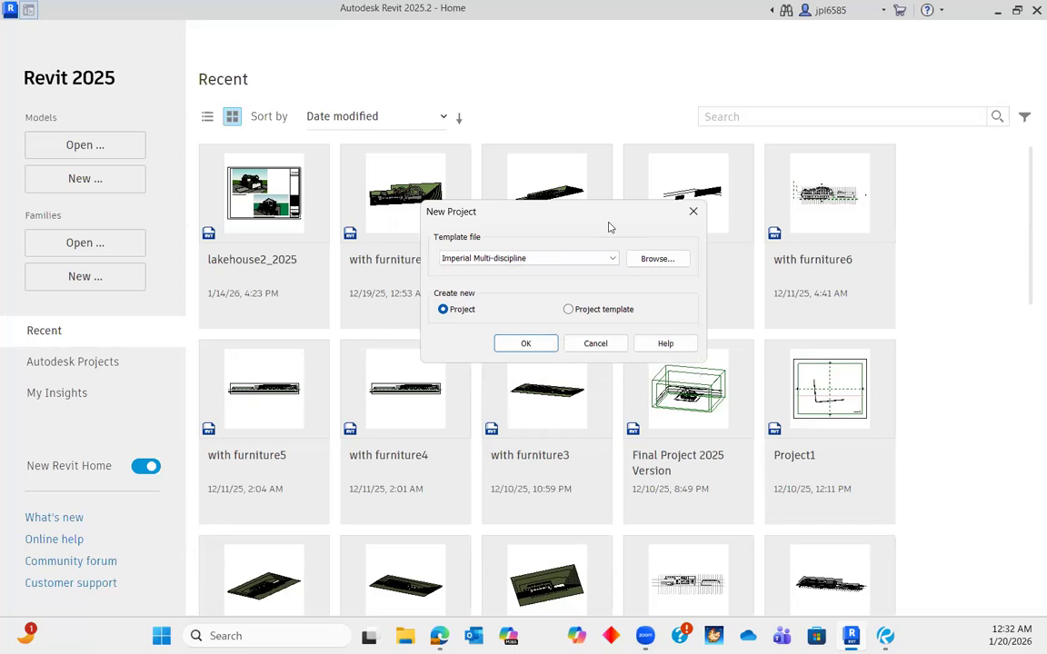
pyautogui.click(484, 258)
pyautogui.click(525, 346)
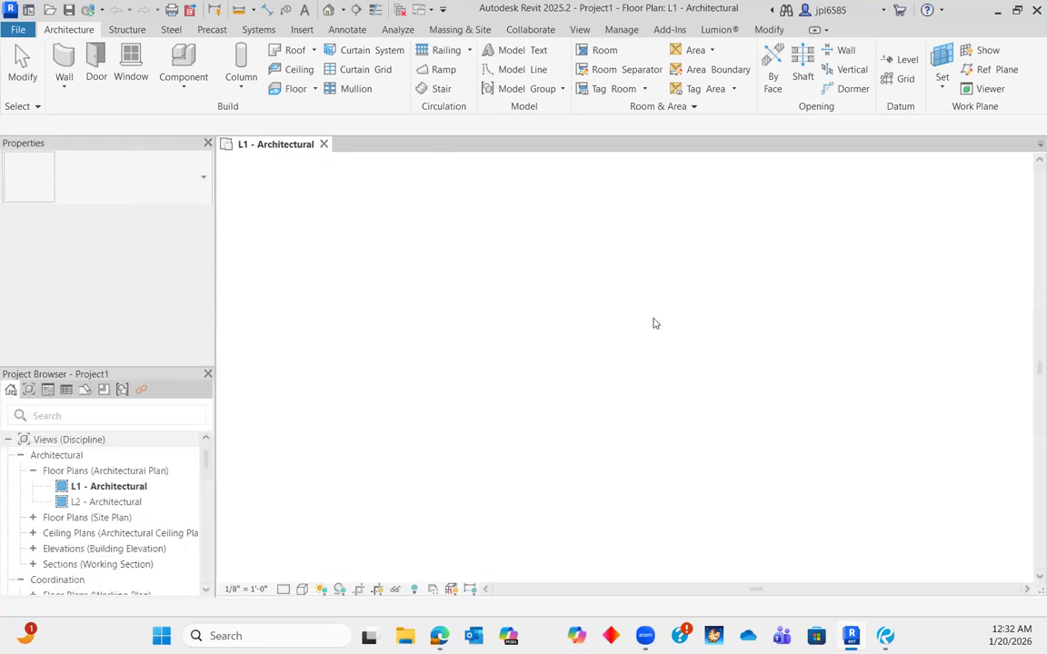
# - Draw five horizontal grid lines across the L1 - Architectural plan from top to bottom, the lowest three about 33' and 27' apart
pyautogui.scroll(-1, 573, 338)
pyautogui.moveTo(605, 335); pyautogui.dragTo(526, 324, button='middle')
pyautogui.scroll(1, 589, 331)
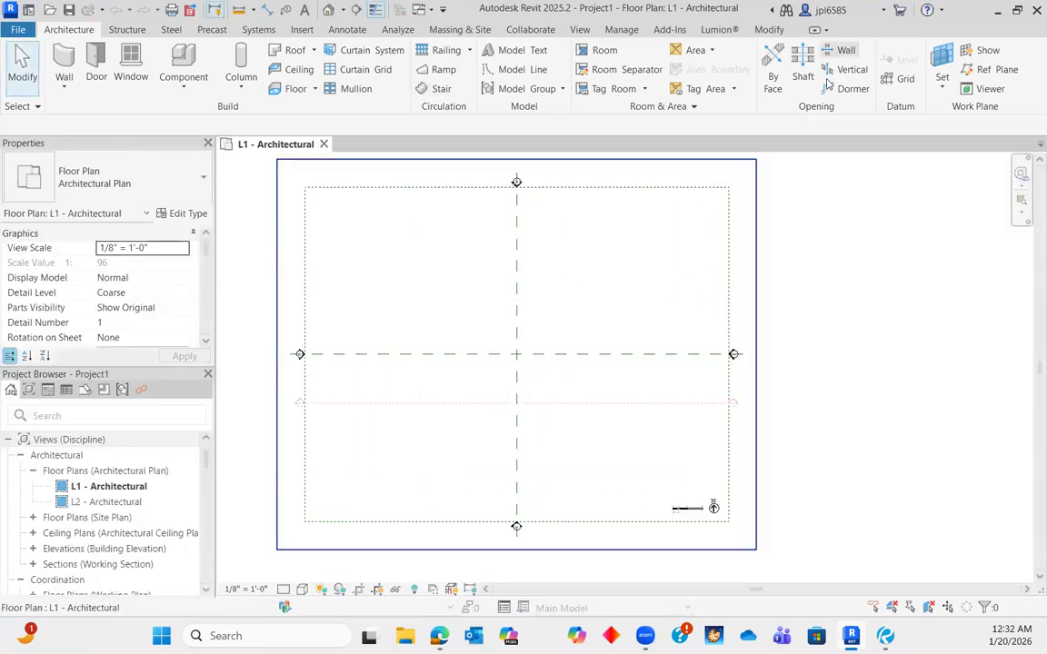
pyautogui.press('g')
pyautogui.press('r')
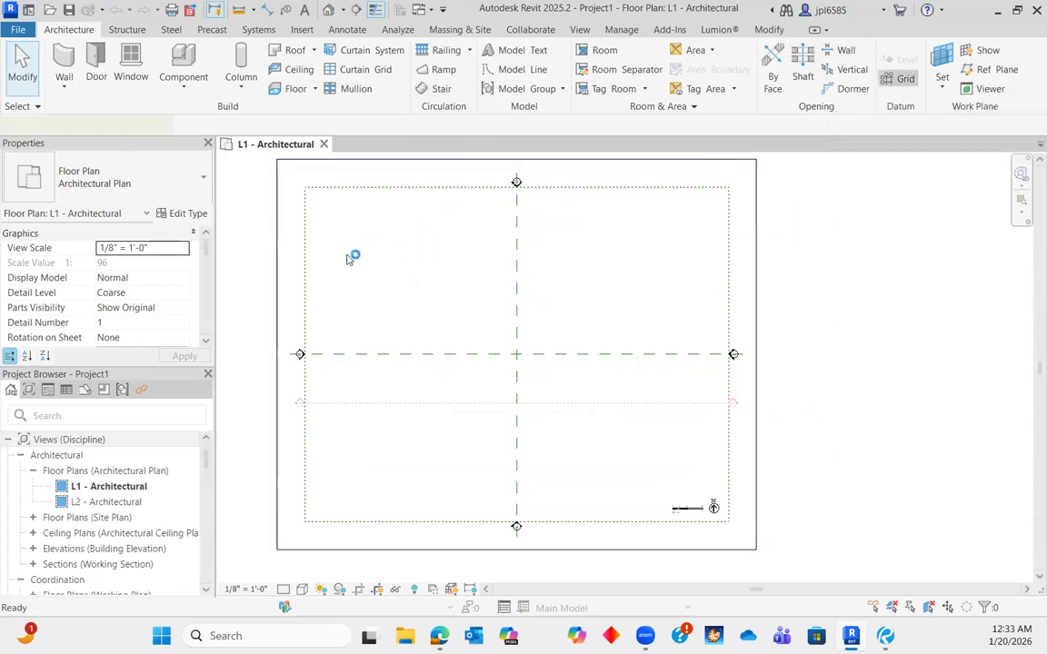
pyautogui.click(328, 237)
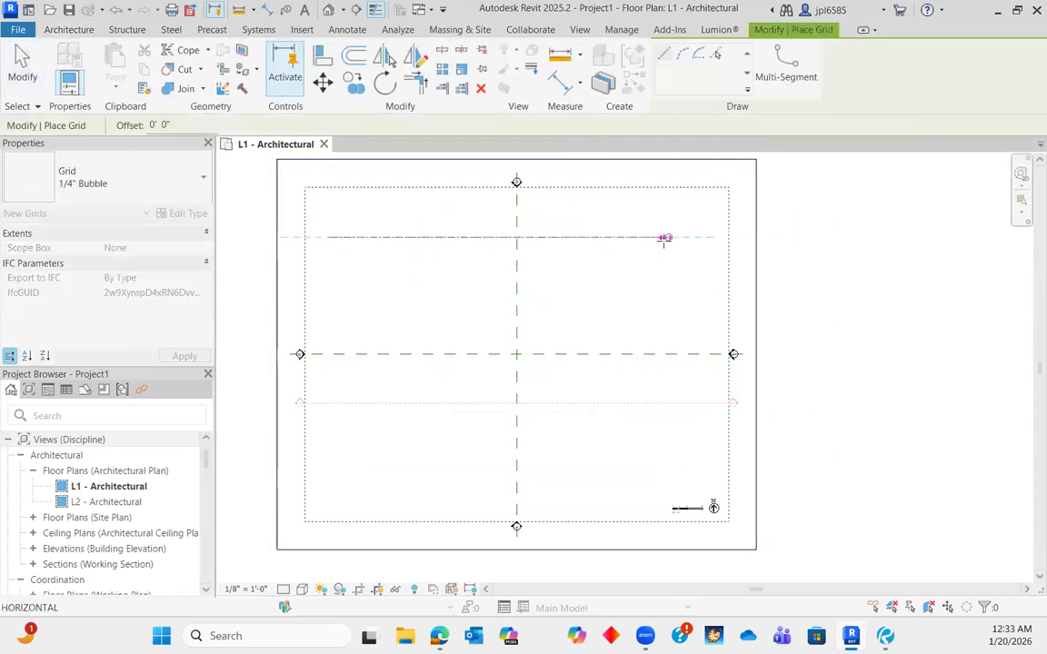
pyautogui.click(666, 237)
pyautogui.click(329, 300)
pyautogui.click(679, 302)
pyautogui.click(329, 384)
pyautogui.click(675, 384)
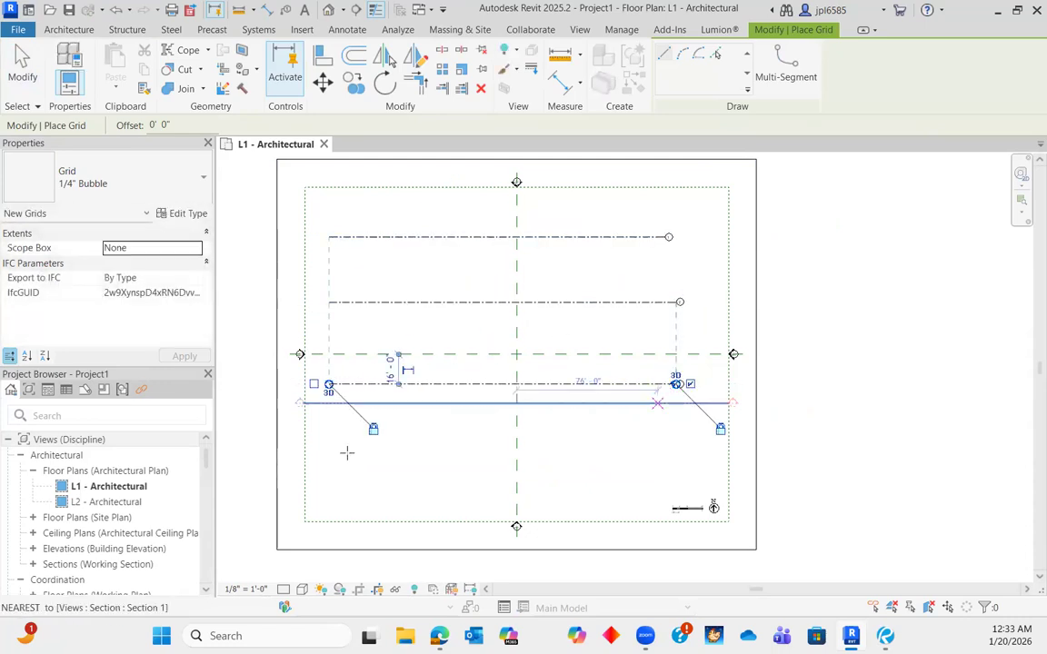
pyautogui.click(335, 446)
pyautogui.click(675, 445)
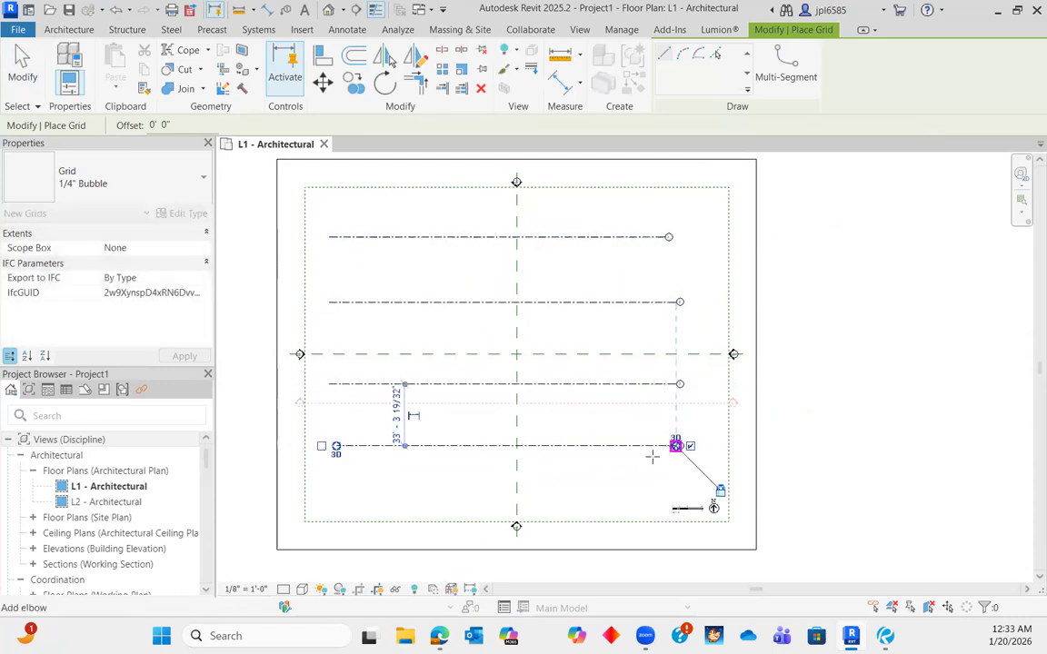
pyautogui.click(327, 495)
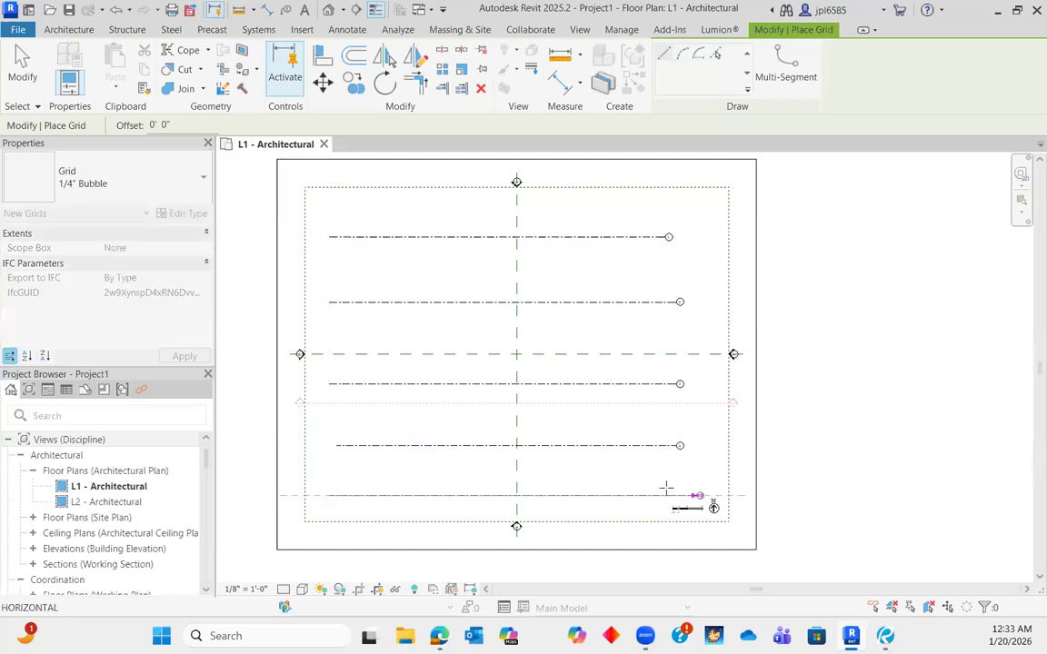
pyautogui.click(675, 495)
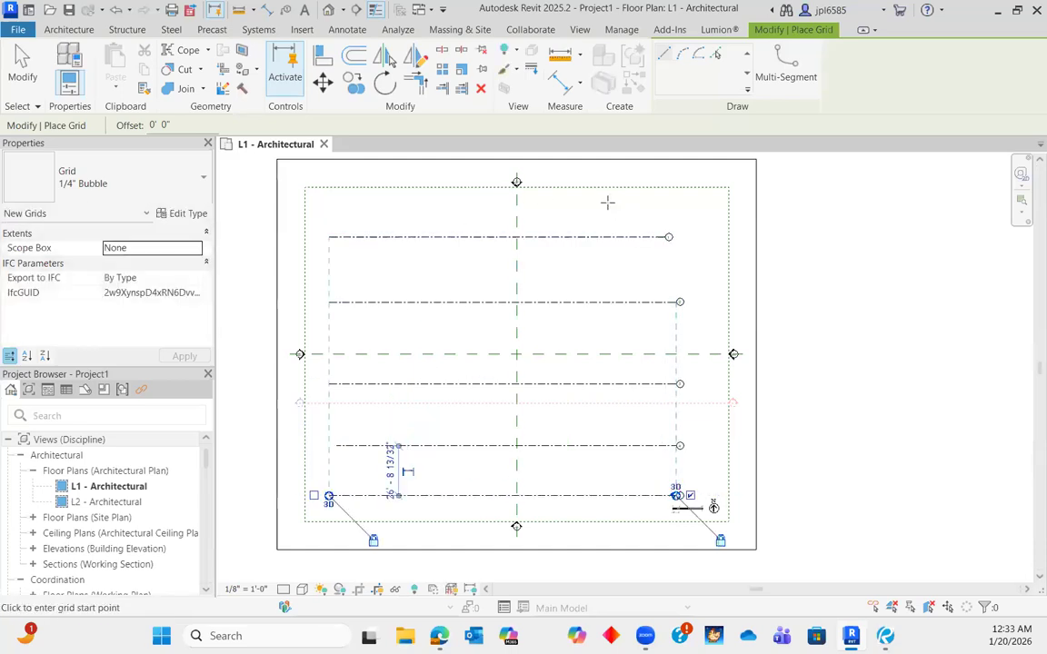
# - Draw five vertical grid lines crossing the horizontal ones, working from right to left, with the last two 24' apart
pyautogui.click(615, 509)
pyautogui.click(615, 207)
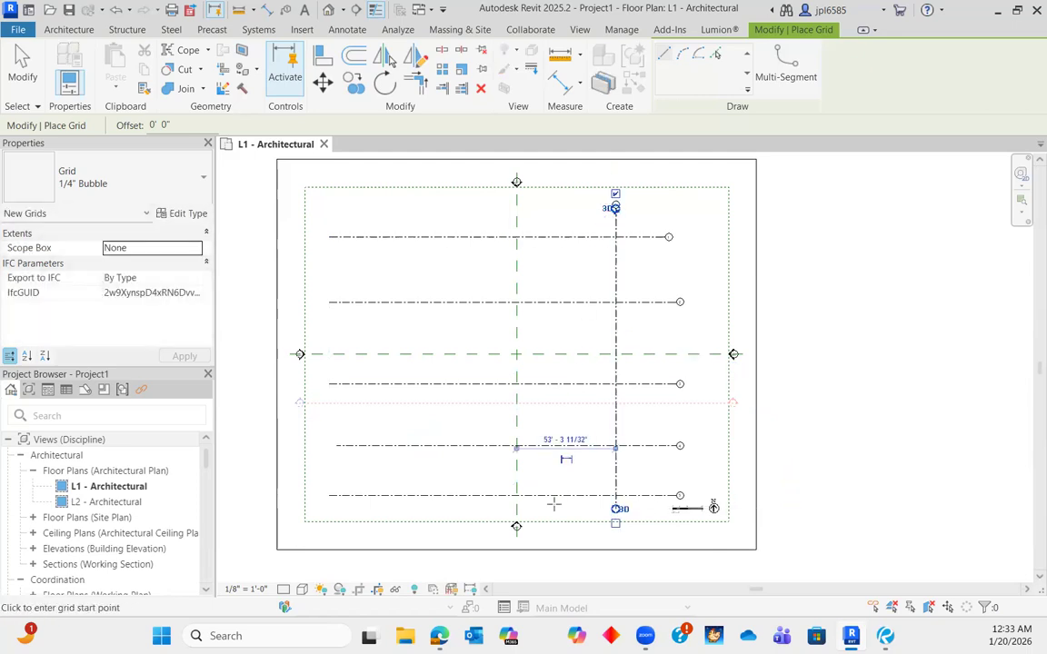
pyautogui.click(553, 208)
pyautogui.click(553, 509)
pyautogui.click(479, 509)
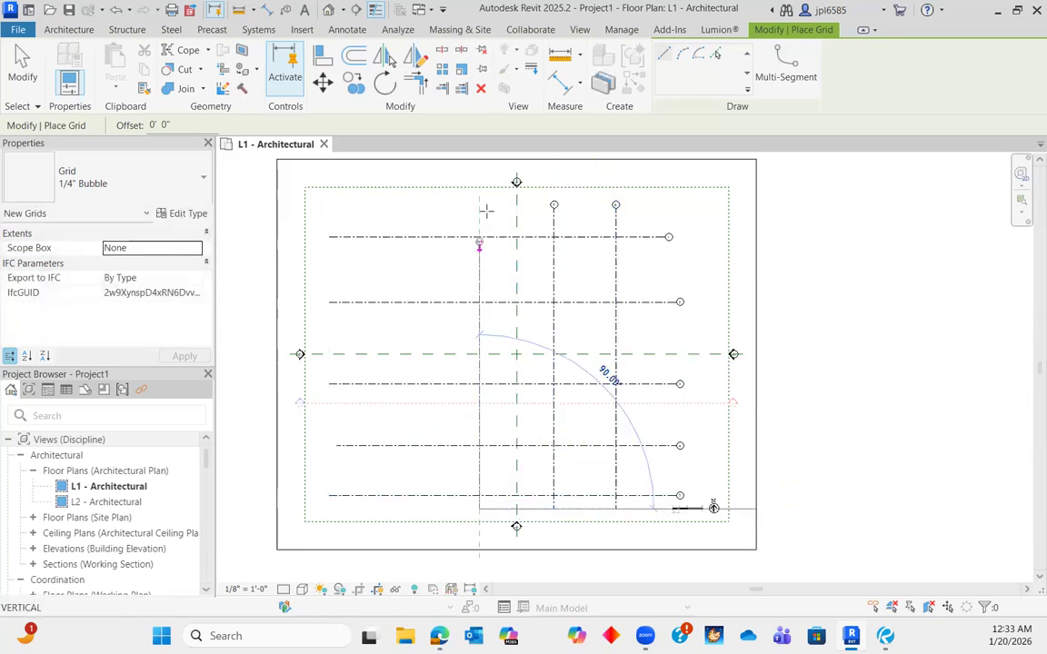
pyautogui.click(479, 207)
pyautogui.click(420, 509)
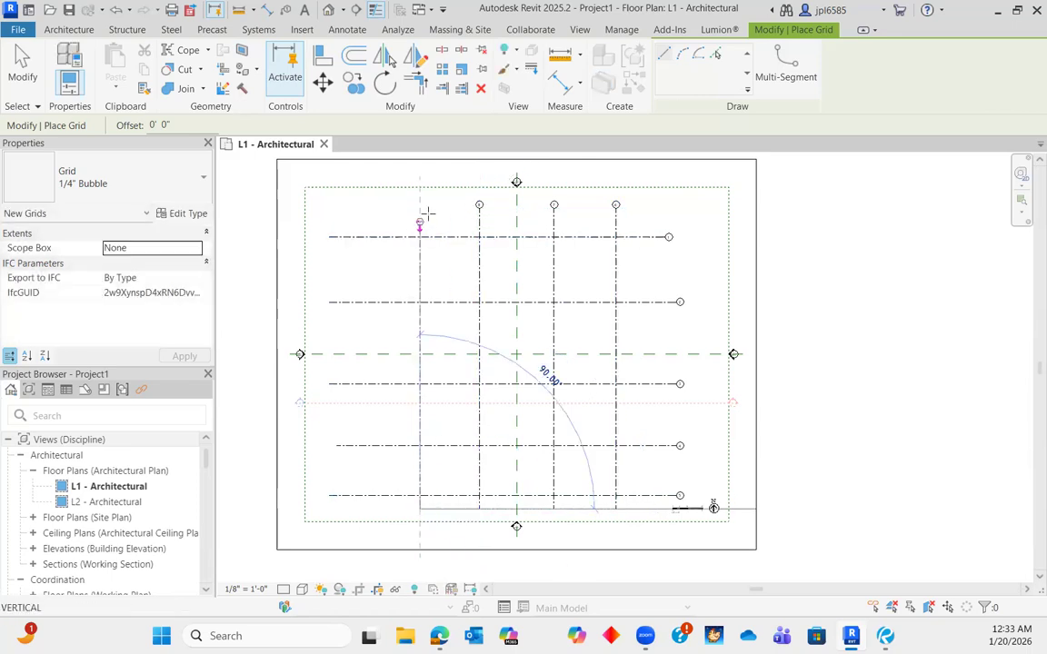
pyautogui.click(419, 207)
pyautogui.click(375, 509)
pyautogui.click(374, 207)
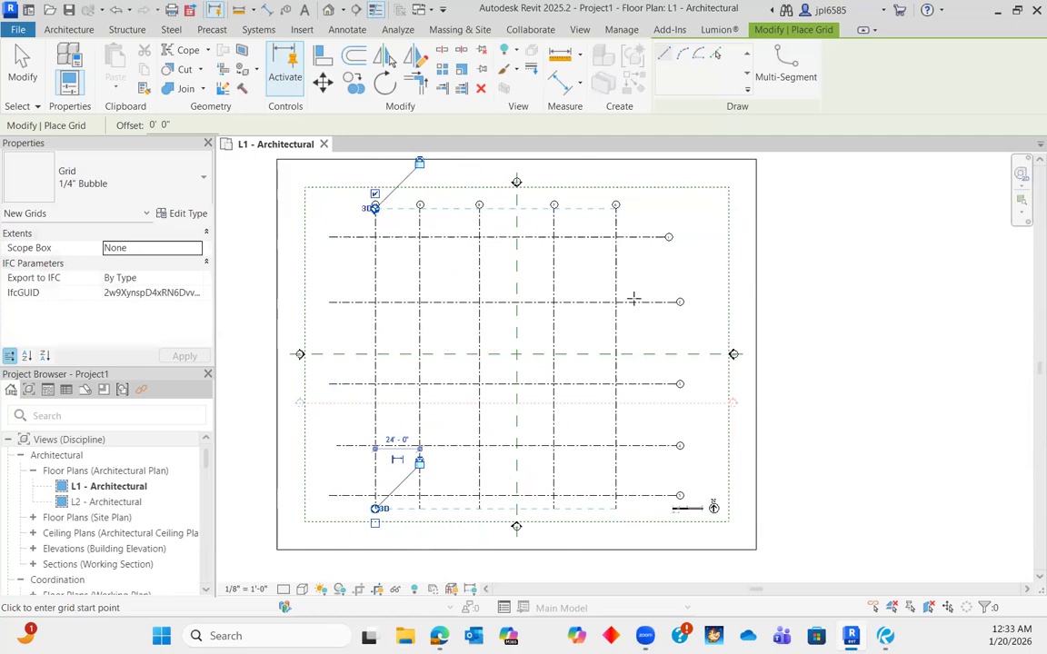
pyautogui.press('Escape')
pyautogui.press('Escape')
# - Look through the project's views and sheets and open the East - Architectural building elevation
pyautogui.scroll(1, 496, 340)
pyautogui.scroll(-1, 544, 340)
pyautogui.moveTo(659, 326); pyautogui.dragTo(745, 368, button='middle')
pyautogui.scroll(-2, 755, 329)
pyautogui.scroll(2, 787, 354)
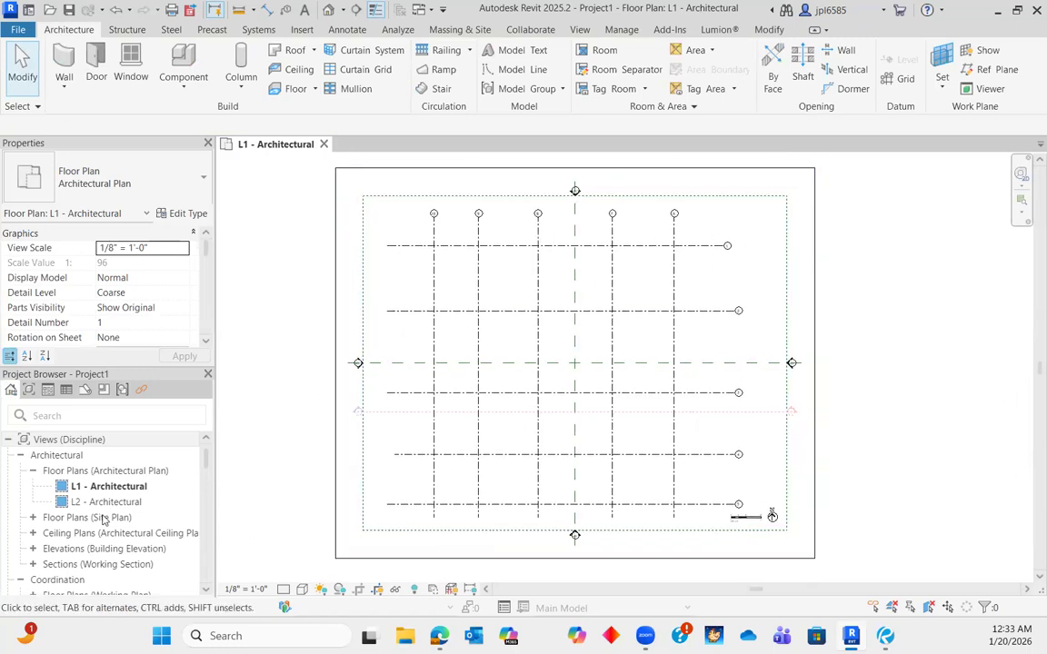
pyautogui.scroll(-8, 104, 519)
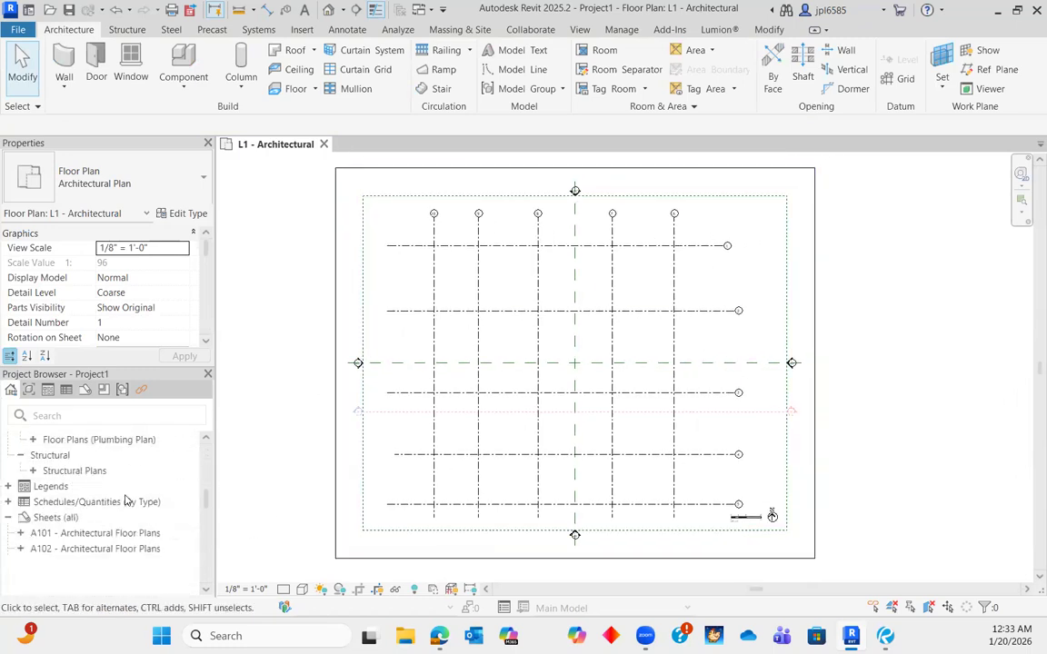
pyautogui.scroll(-3, 127, 501)
pyautogui.scroll(-5, 150, 491)
pyautogui.scroll(8, 100, 518)
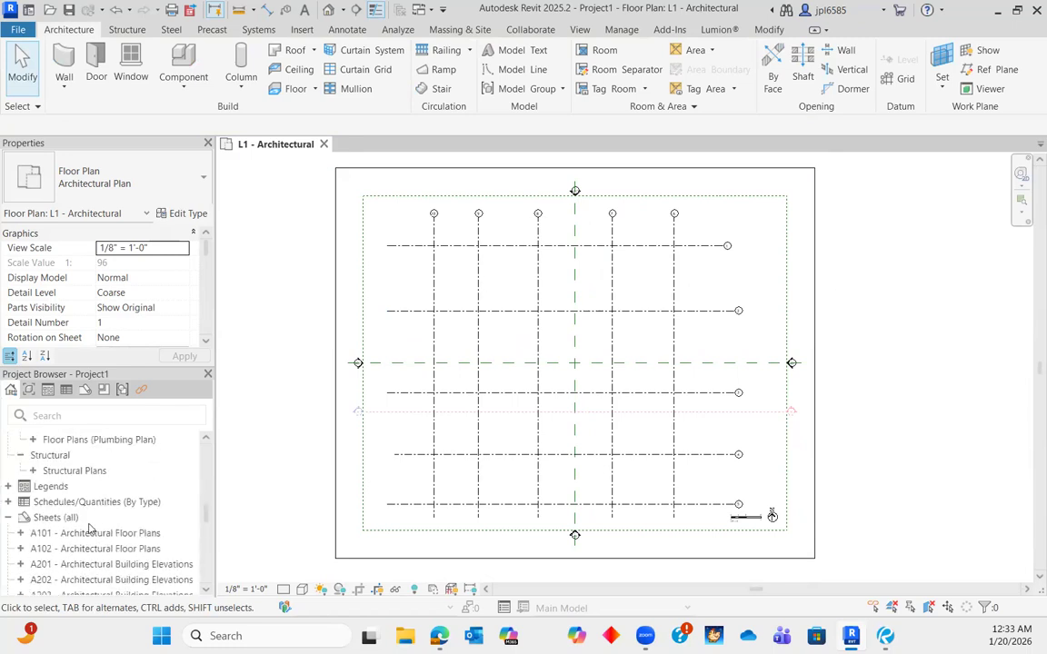
pyautogui.scroll(-2, 107, 494)
pyautogui.click(23, 488)
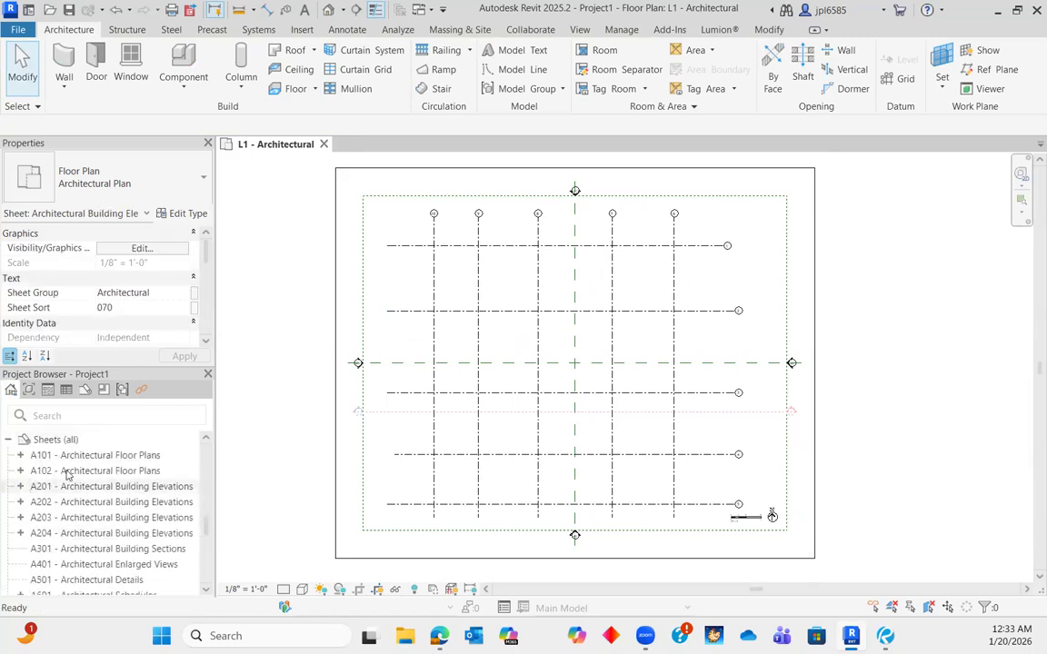
pyautogui.scroll(10, 67, 474)
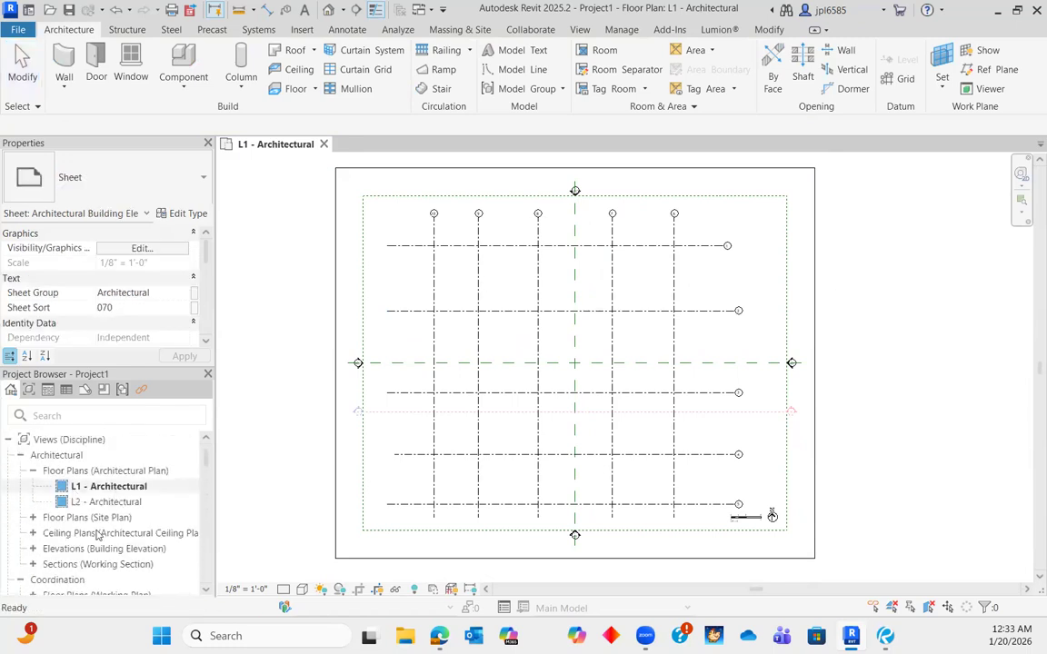
pyautogui.click(32, 549)
pyautogui.click(82, 564)
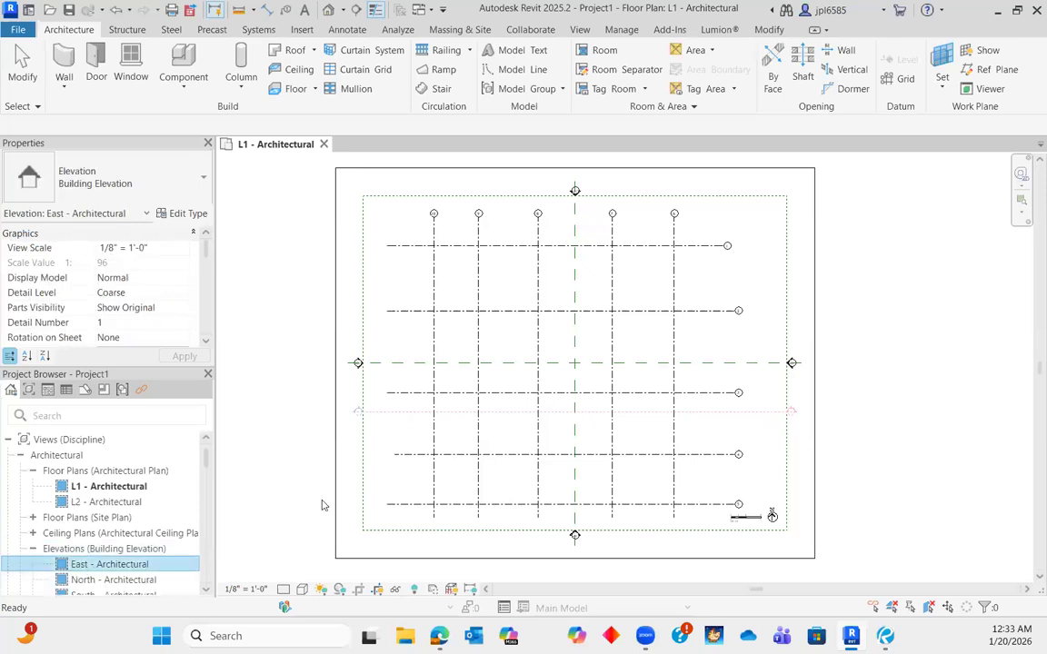
# - Extend the top ends of grids 1 to 5 together well above the upper level line in the East elevation
pyautogui.scroll(4, 883, 463)
pyautogui.scroll(-3, 878, 413)
pyautogui.click(784, 423)
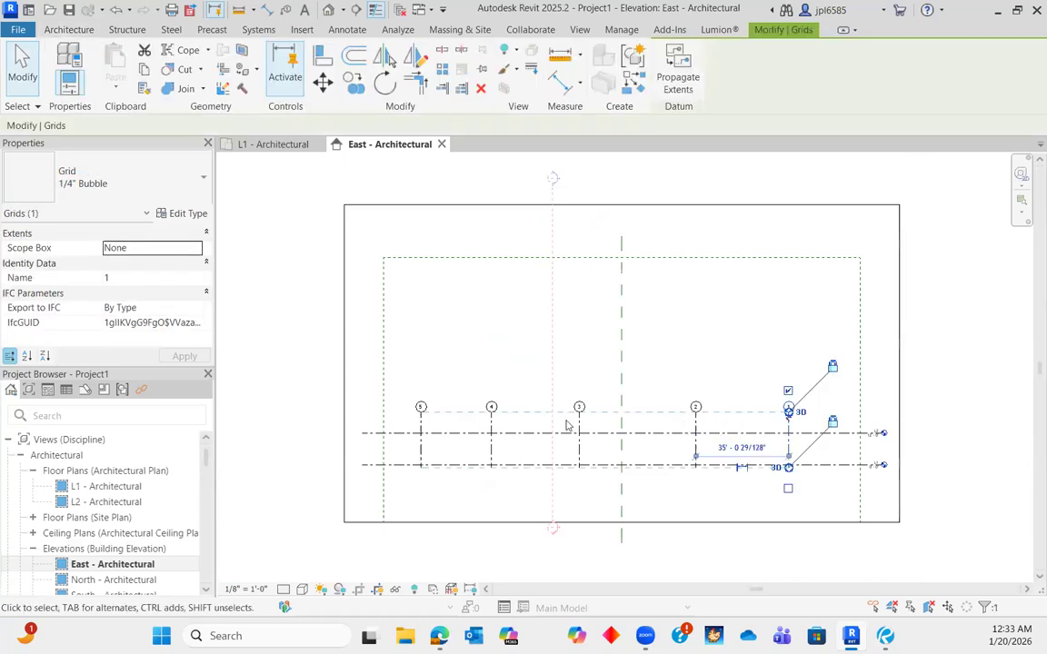
pyautogui.moveTo(787, 411); pyautogui.dragTo(788, 291)
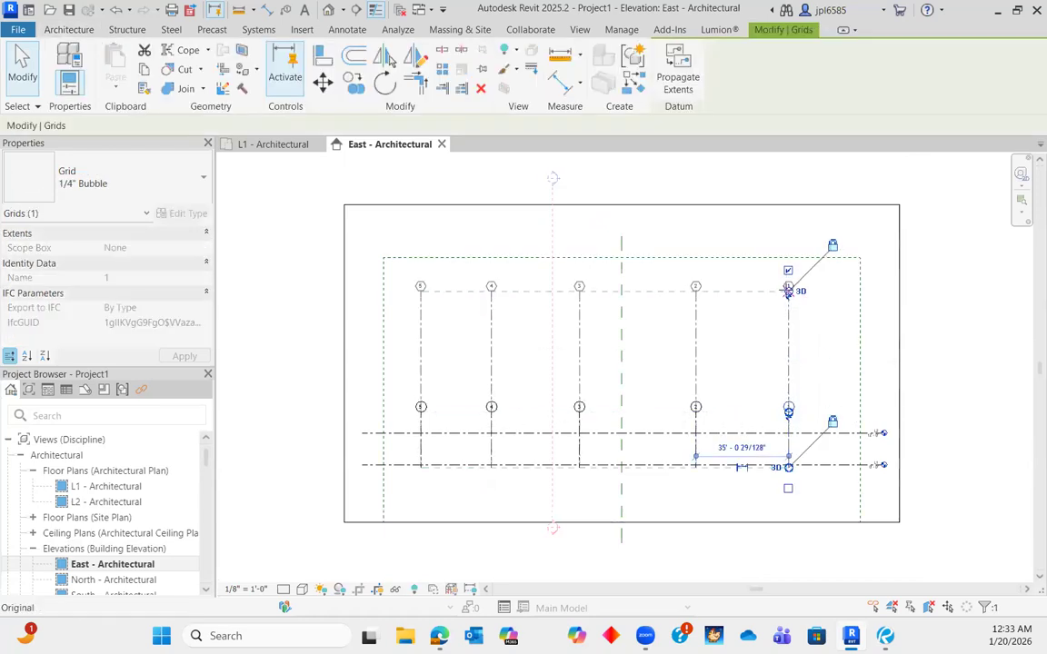
pyautogui.click(759, 358)
pyautogui.scroll(1, 722, 395)
pyautogui.scroll(-3, 391, 506)
pyautogui.scroll(2, 555, 474)
pyautogui.moveTo(811, 383); pyautogui.dragTo(878, 325, button='middle')
pyautogui.scroll(2, 818, 365)
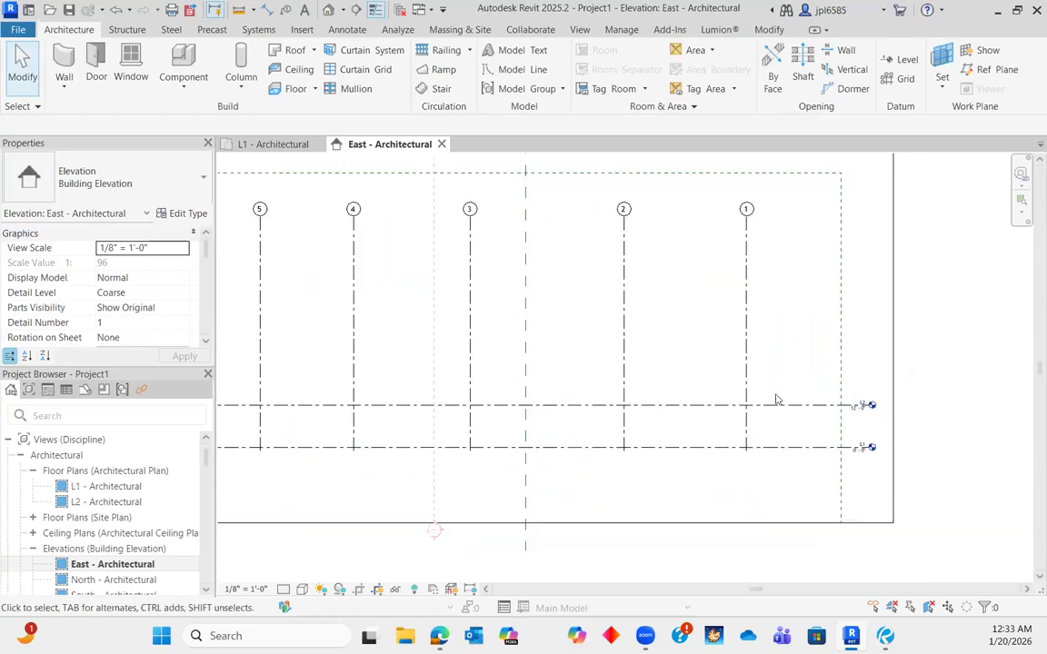
pyautogui.scroll(-2, 862, 348)
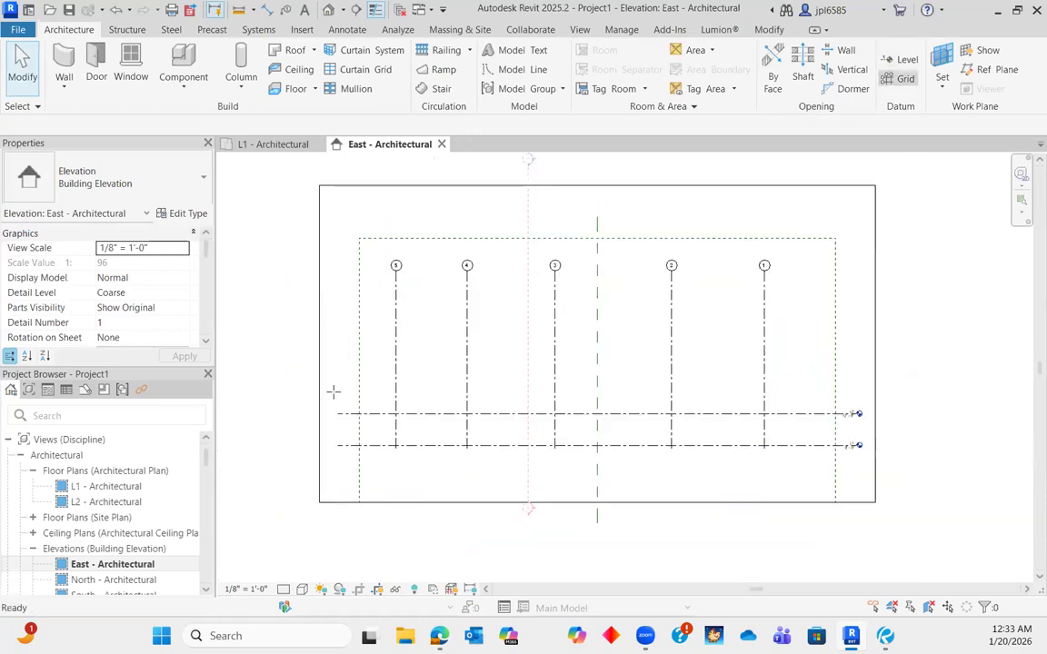
pyautogui.press('g')
pyautogui.press('r')
pyautogui.press('Escape')
pyautogui.press('Escape')
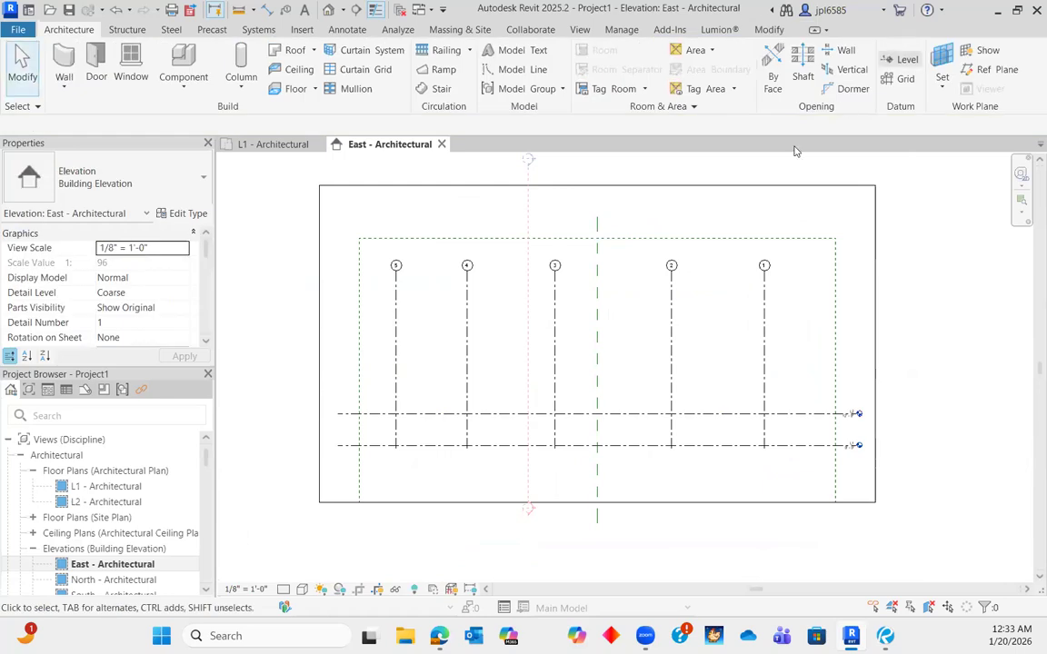
# - Place three new levels above L2 in the East elevation, spaced 12', 16' and 12' going upward
pyautogui.press('l')
pyautogui.press('l')
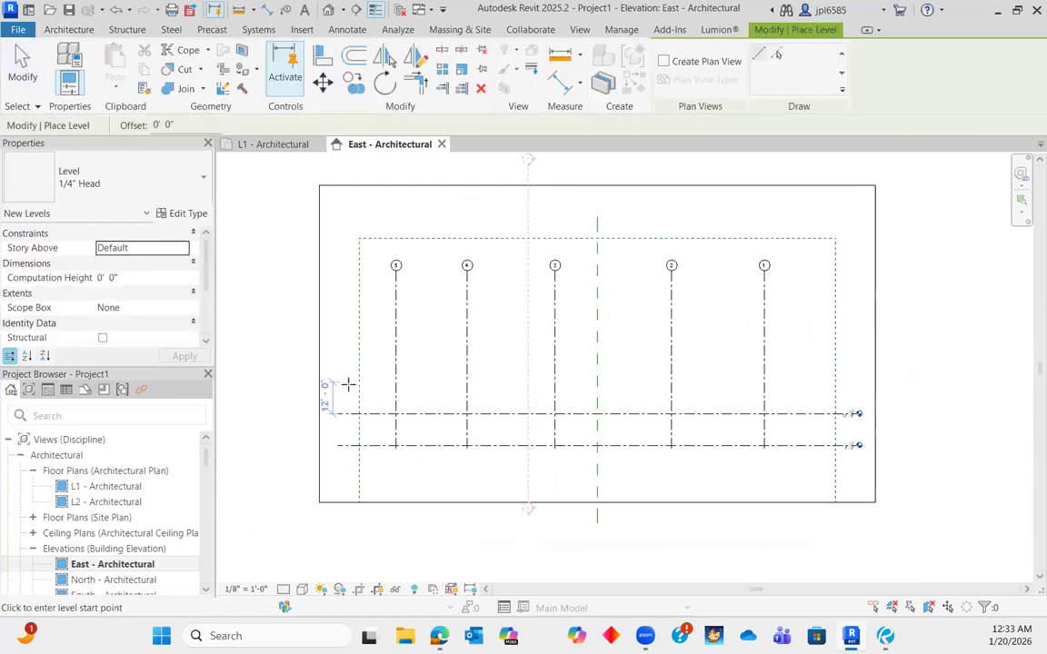
pyautogui.click(348, 382)
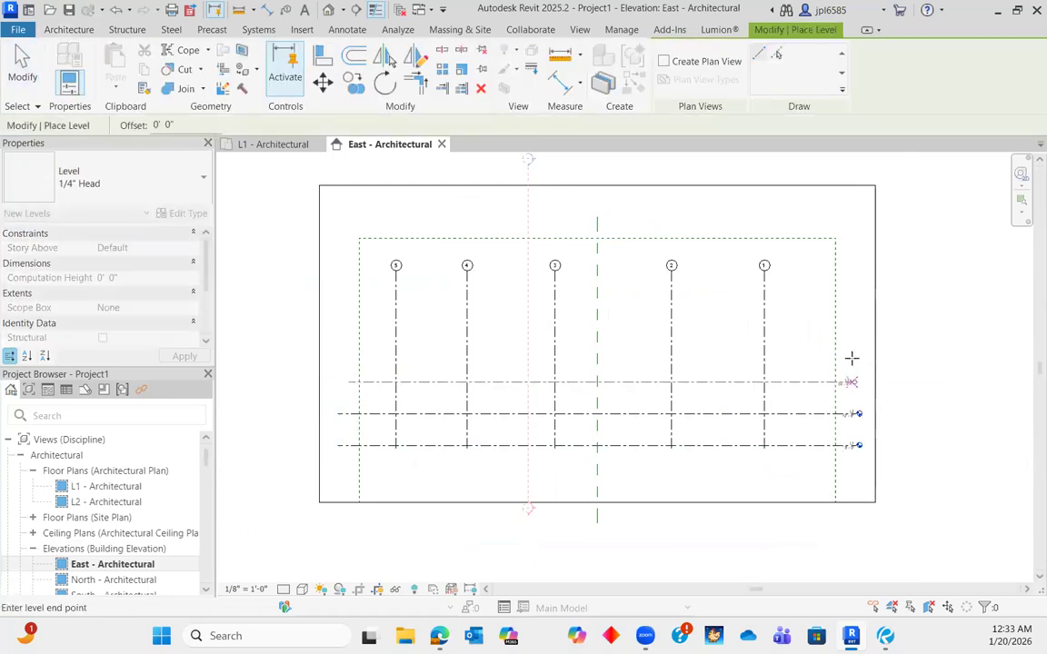
pyautogui.click(852, 381)
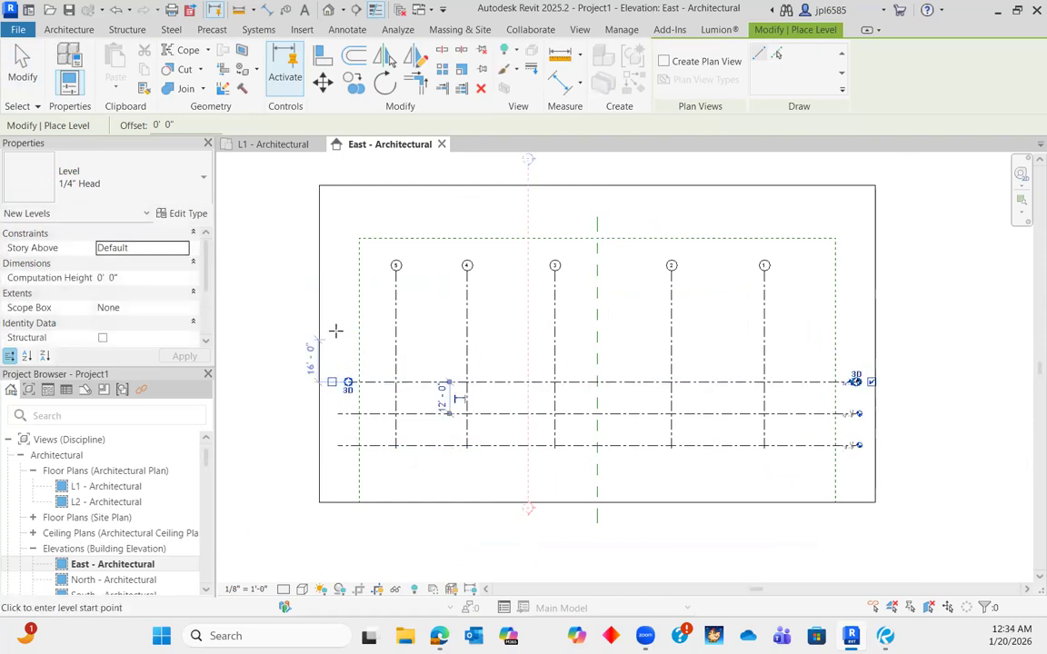
pyautogui.click(336, 338)
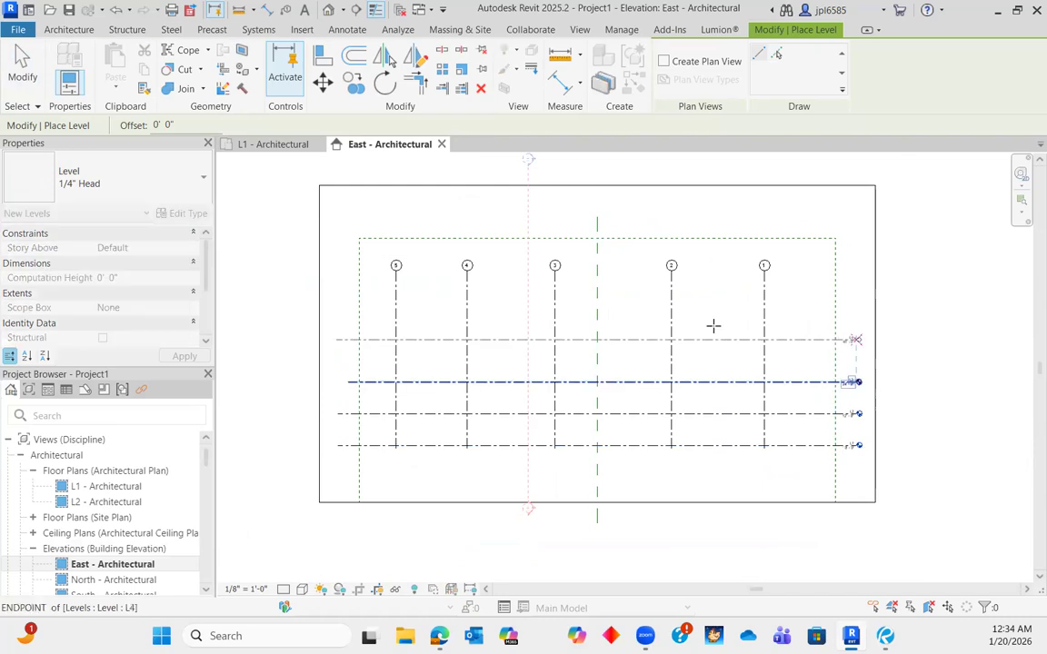
pyautogui.click(856, 340)
pyautogui.click(343, 306)
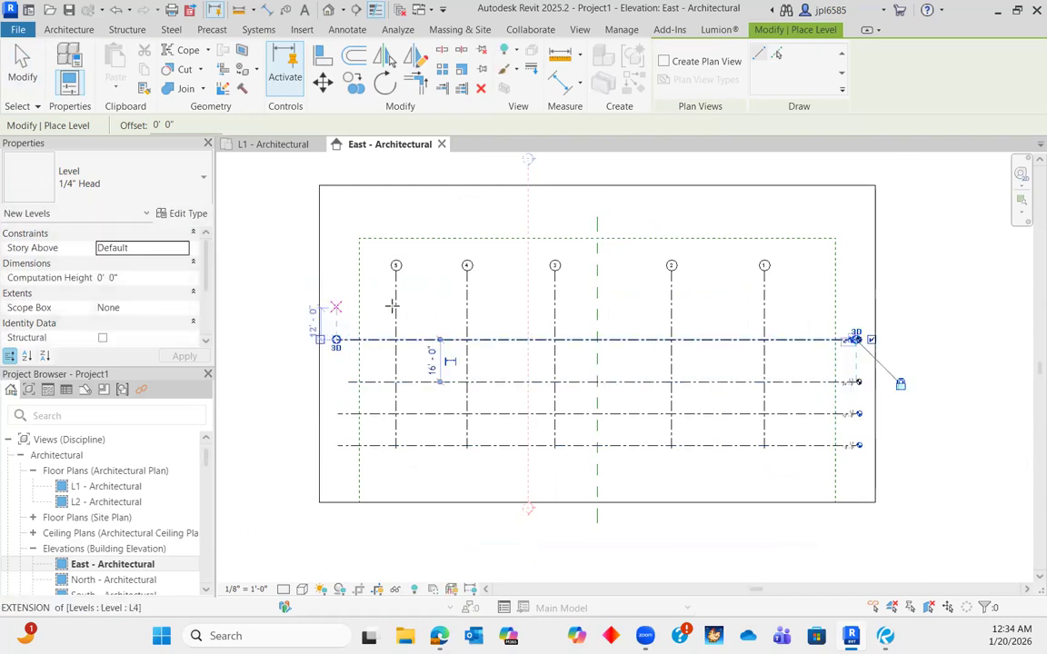
pyautogui.click(855, 307)
pyautogui.press('Escape')
pyautogui.press('Escape')
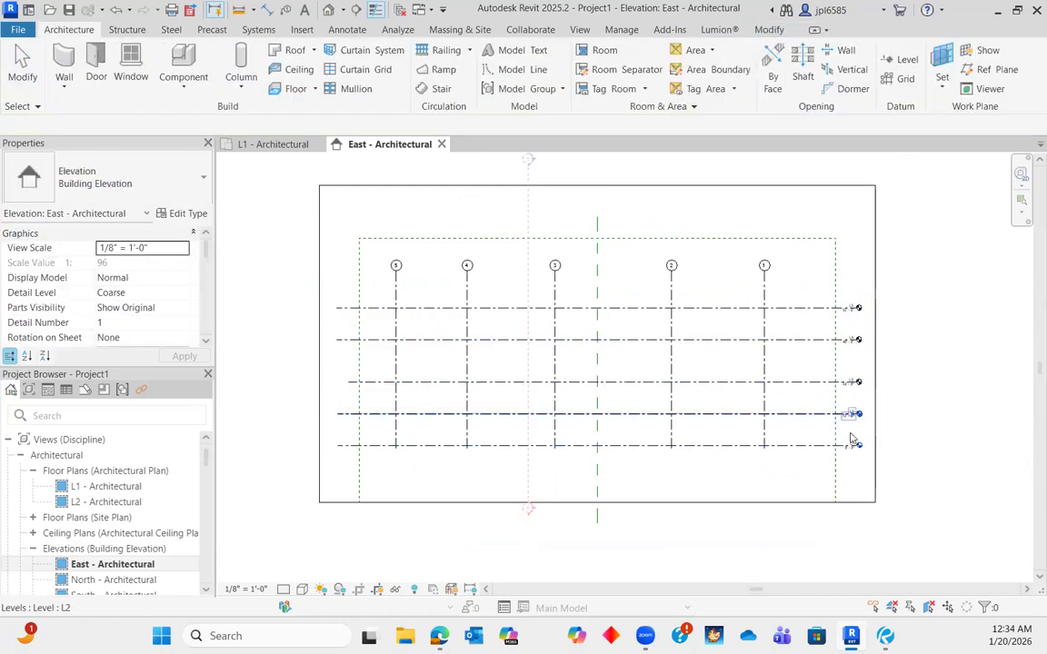
# - Rename the lowest level, L1, to "basement" and set its elevation to -14'
pyautogui.scroll(3, 854, 443)
pyautogui.scroll(-4, 859, 464)
pyautogui.scroll(3, 890, 487)
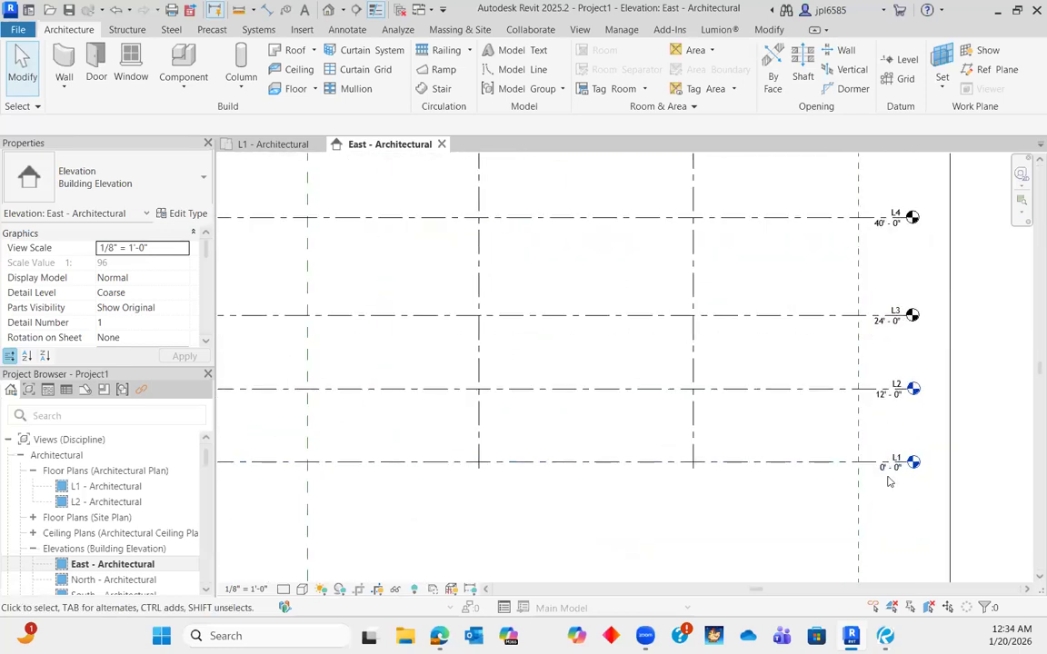
pyautogui.scroll(-4, 828, 481)
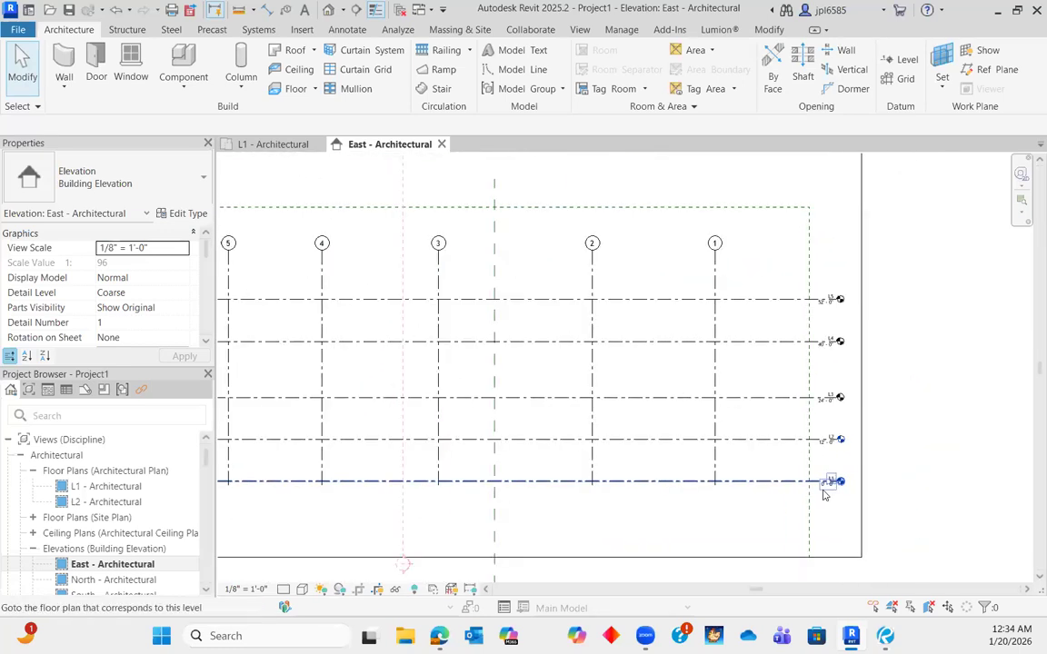
pyautogui.scroll(3, 829, 481)
pyautogui.click(829, 481)
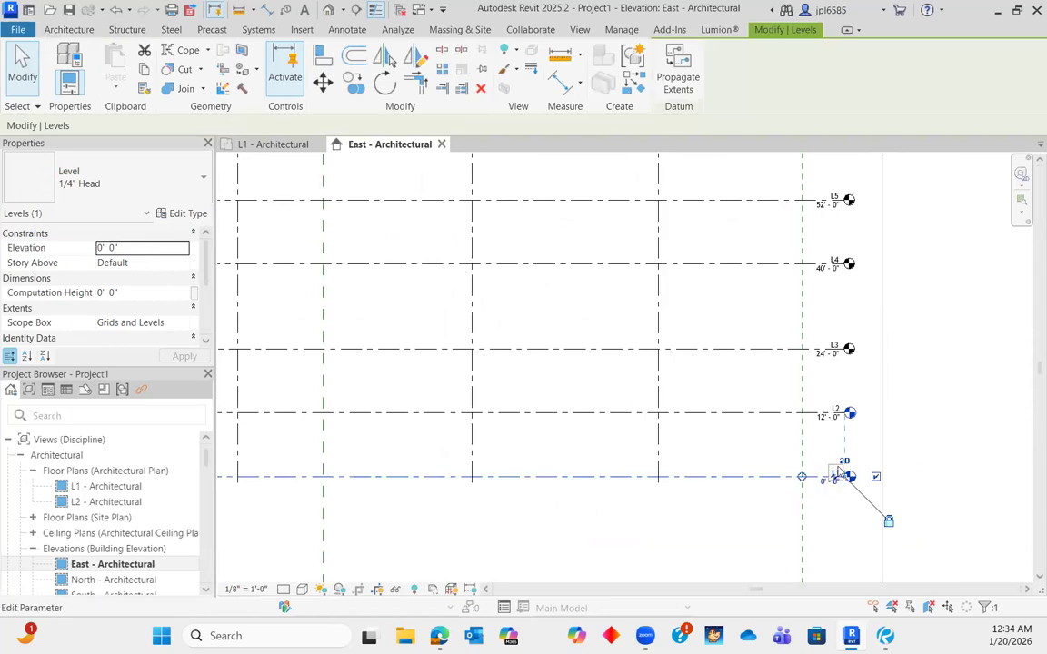
pyautogui.click(836, 472)
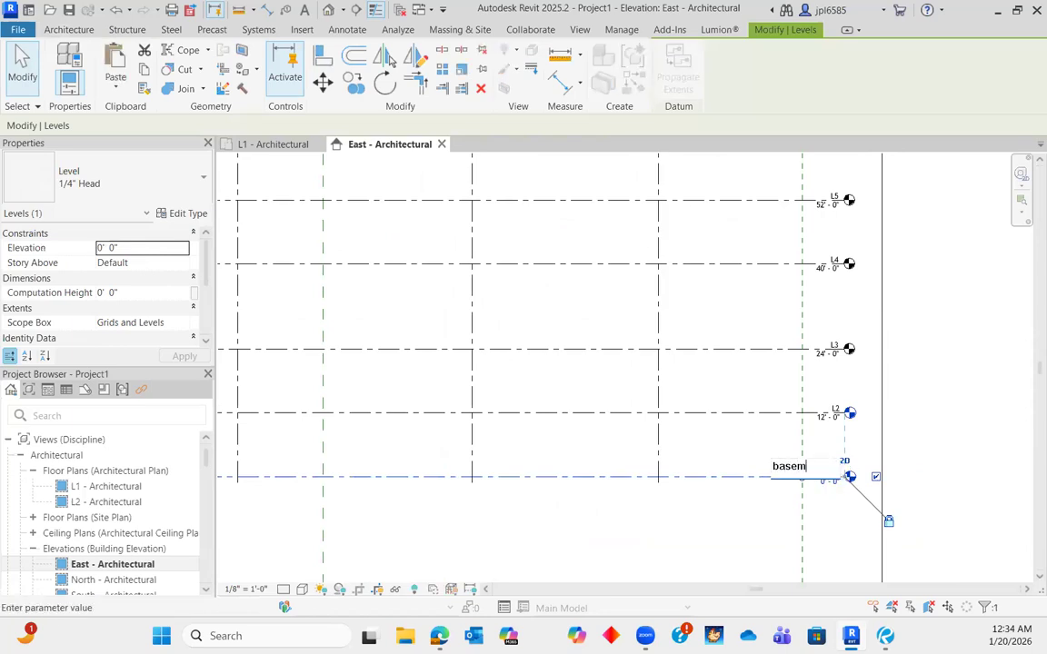
pyautogui.press('Return')
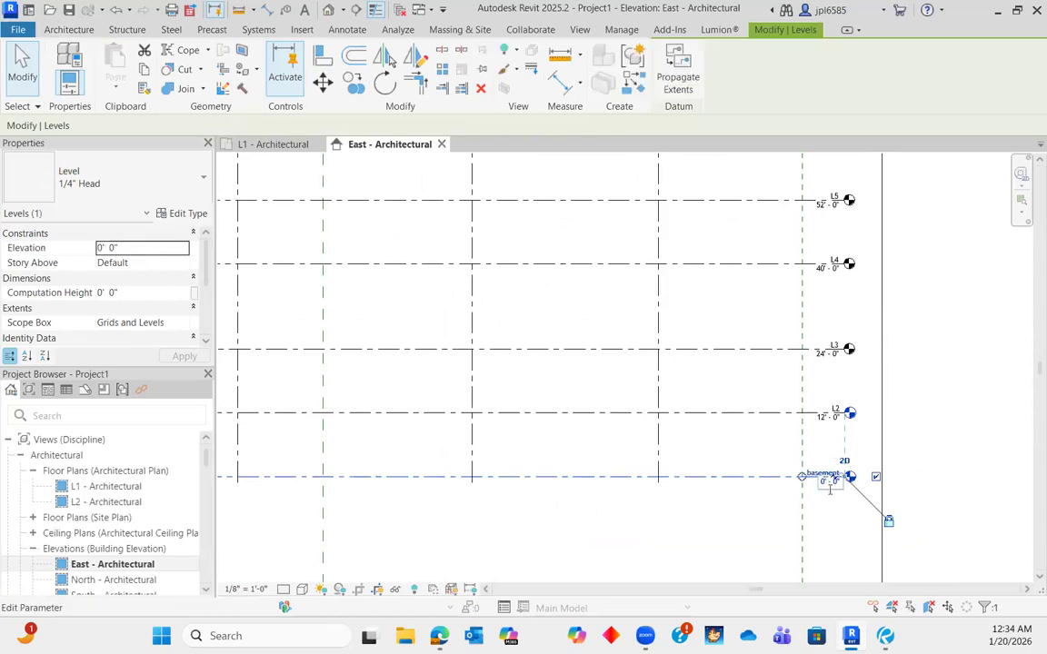
pyautogui.click(828, 484)
pyautogui.write('-14')
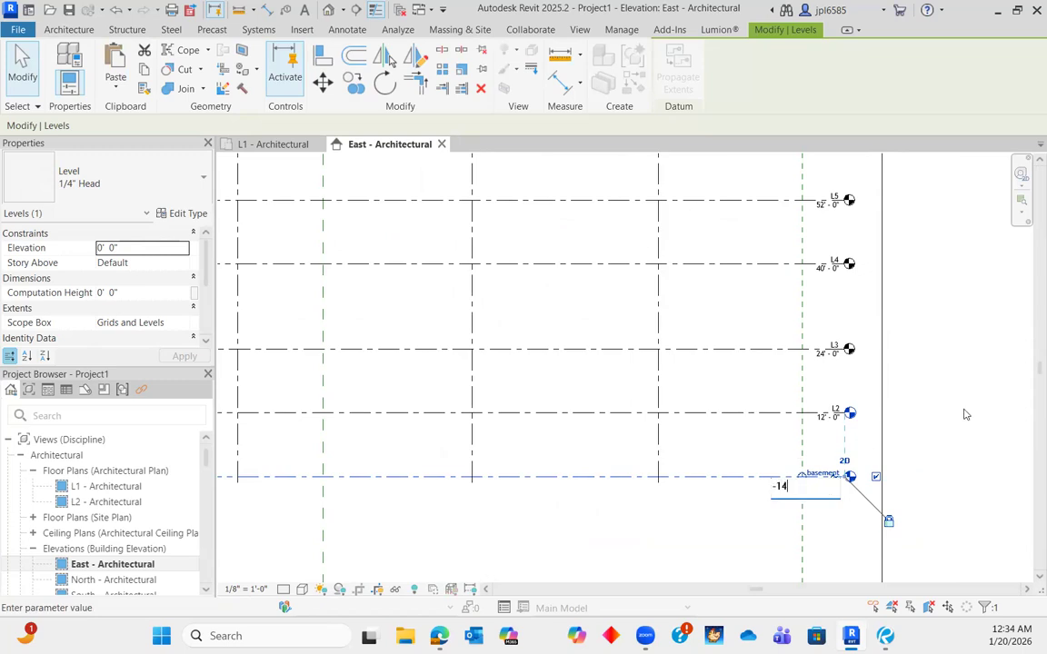
pyautogui.press('Return')
# - Extend the lower ends of grids 1 to 5 together to just below the basement level line
pyautogui.scroll(-3, 775, 434)
pyautogui.click(717, 451)
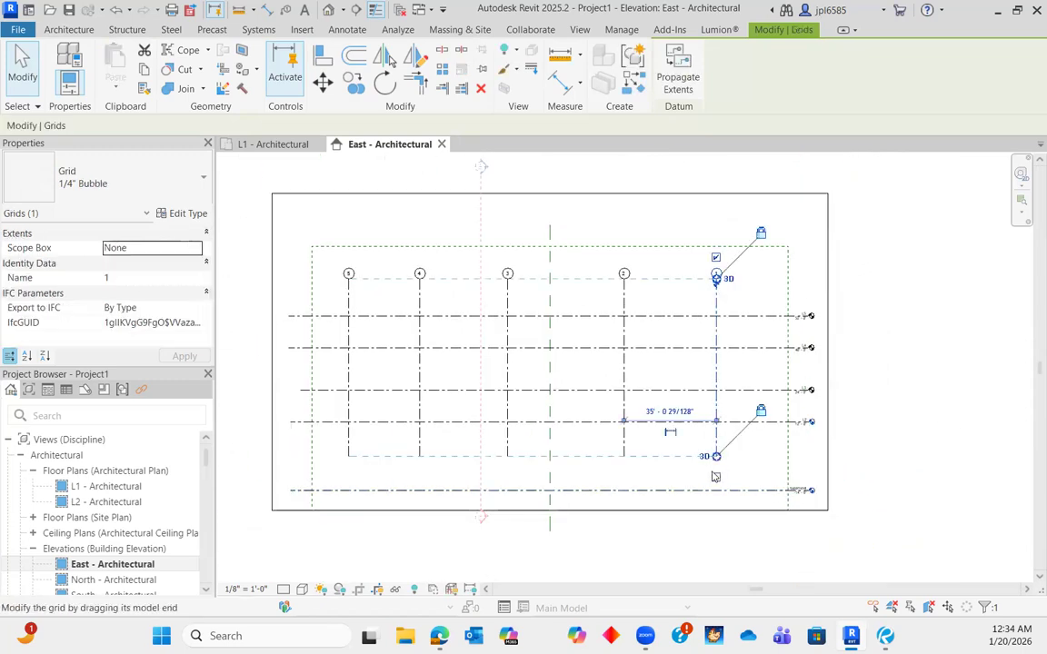
pyautogui.moveTo(716, 460); pyautogui.dragTo(716, 506)
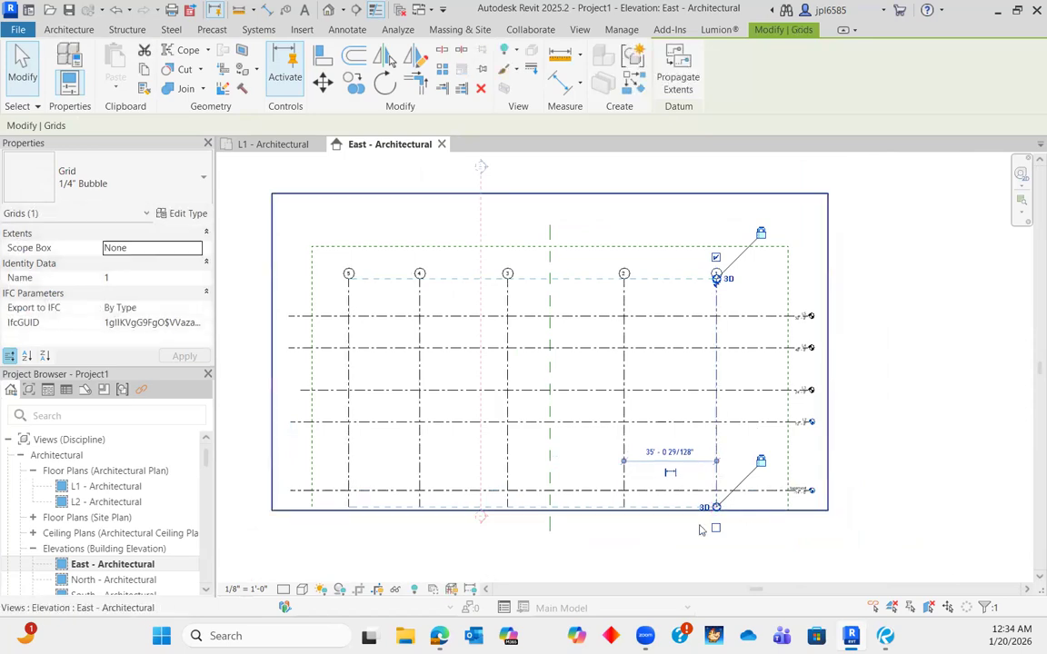
# - Set the East elevation view's scope box to None and lower the crop region's bottom edge well below the basement level
pyautogui.click(467, 509)
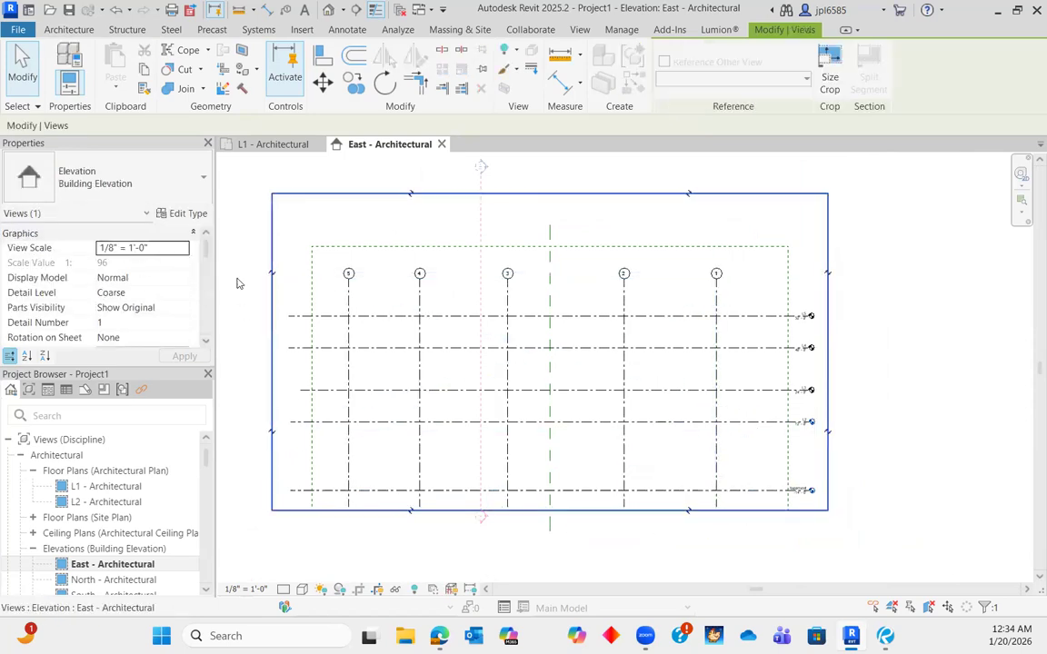
pyautogui.scroll(-5, 181, 298)
pyautogui.scroll(2, 173, 300)
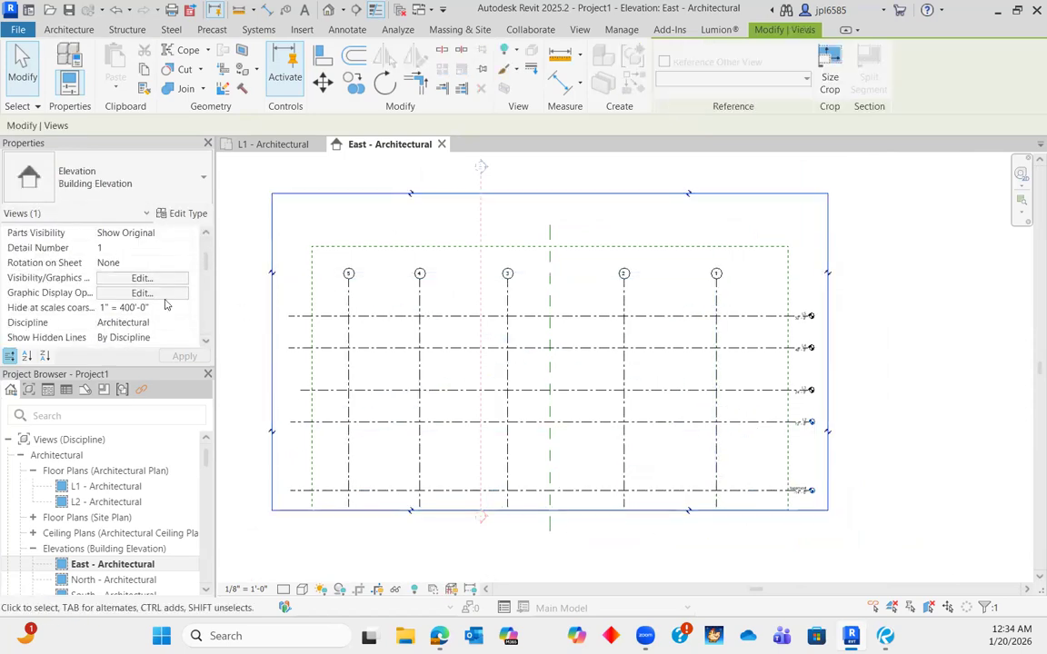
pyautogui.scroll(-4, 166, 305)
pyautogui.scroll(-2, 173, 299)
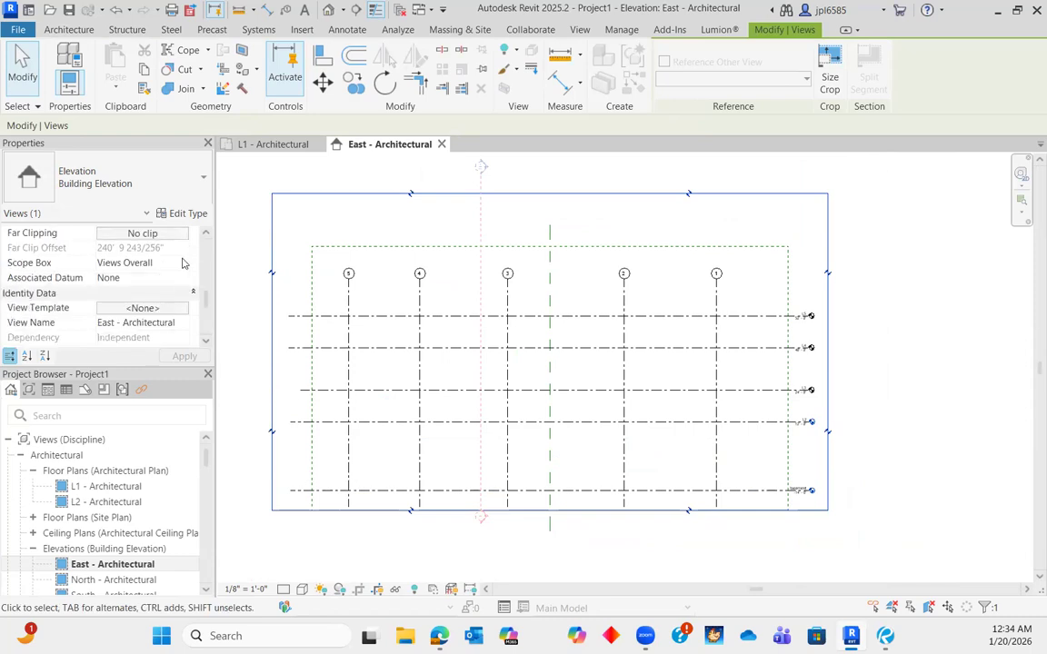
pyautogui.click(182, 263)
pyautogui.click(118, 277)
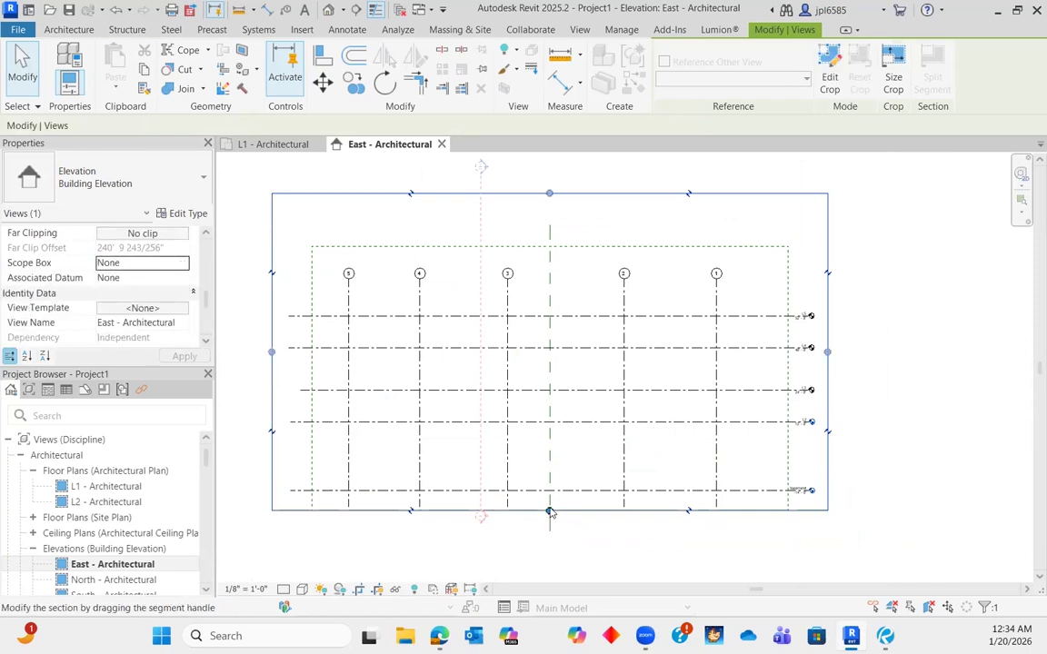
pyautogui.moveTo(550, 510); pyautogui.dragTo(549, 576)
pyautogui.click(913, 449)
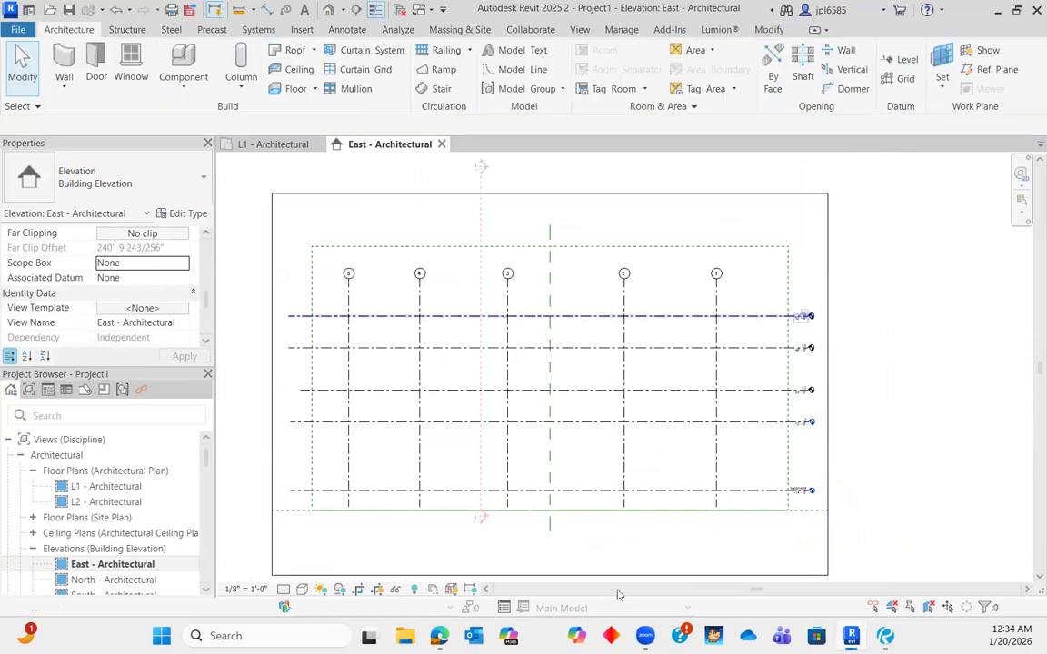
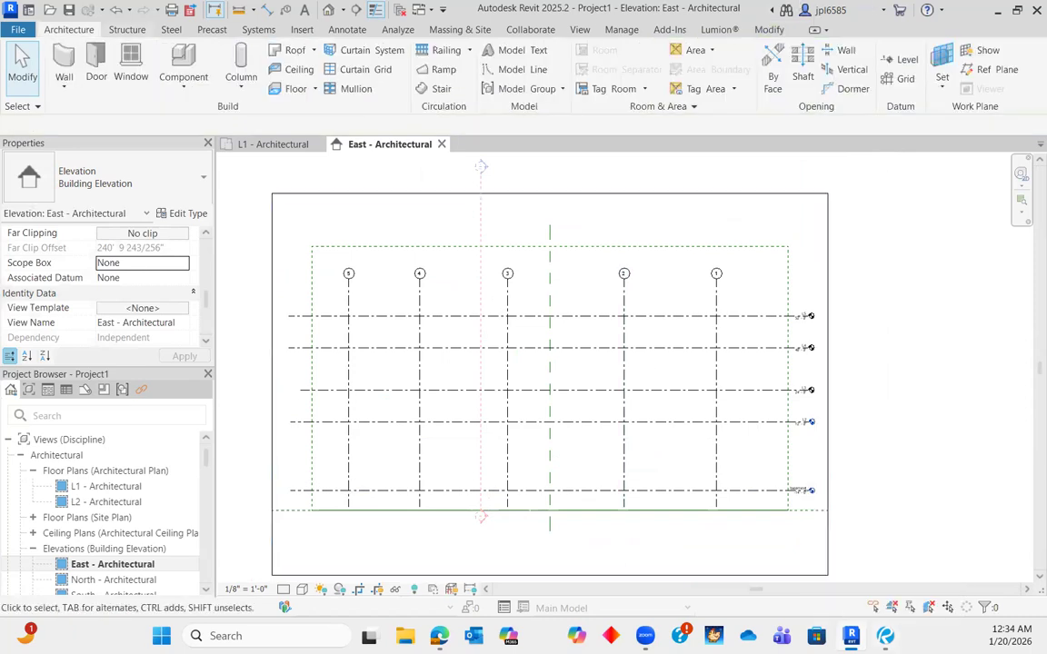
# - Switch to the drawing set in Revu and page through the sheets to find the brace elevations on sheet S-201
pyautogui.click(885, 636)
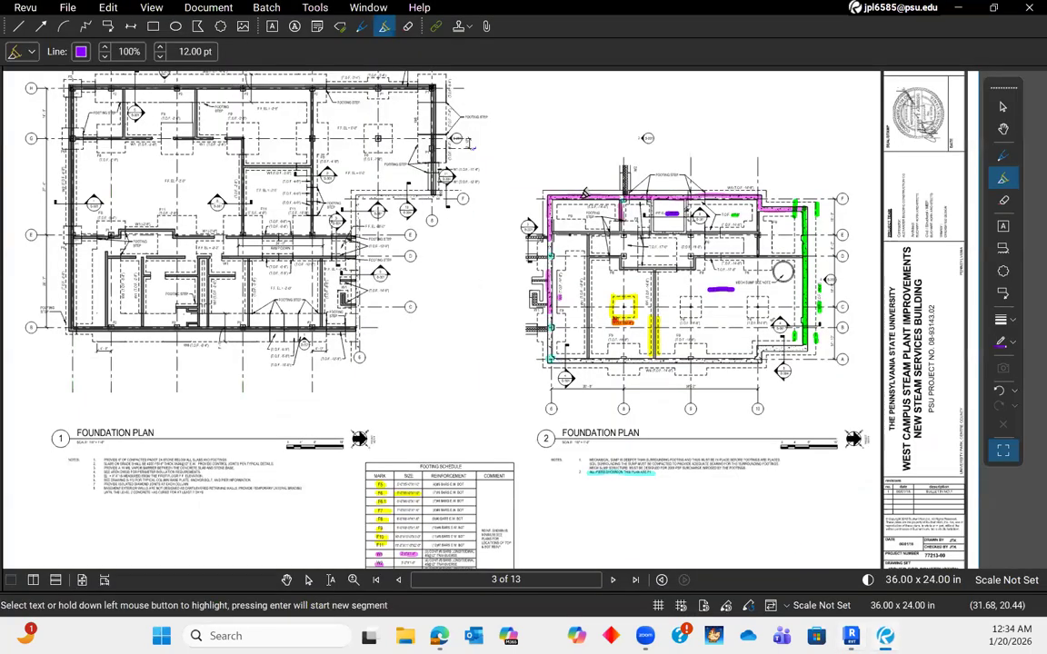
pyautogui.scroll(-3, 585, 446)
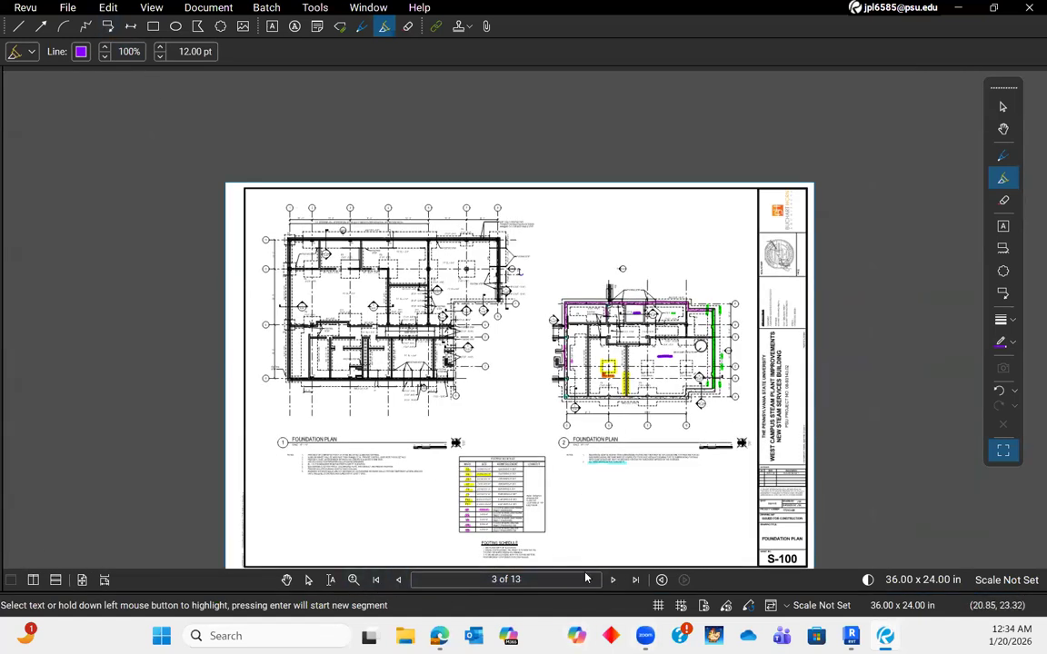
pyautogui.click(617, 585)
pyautogui.click(618, 585)
pyautogui.click(618, 584)
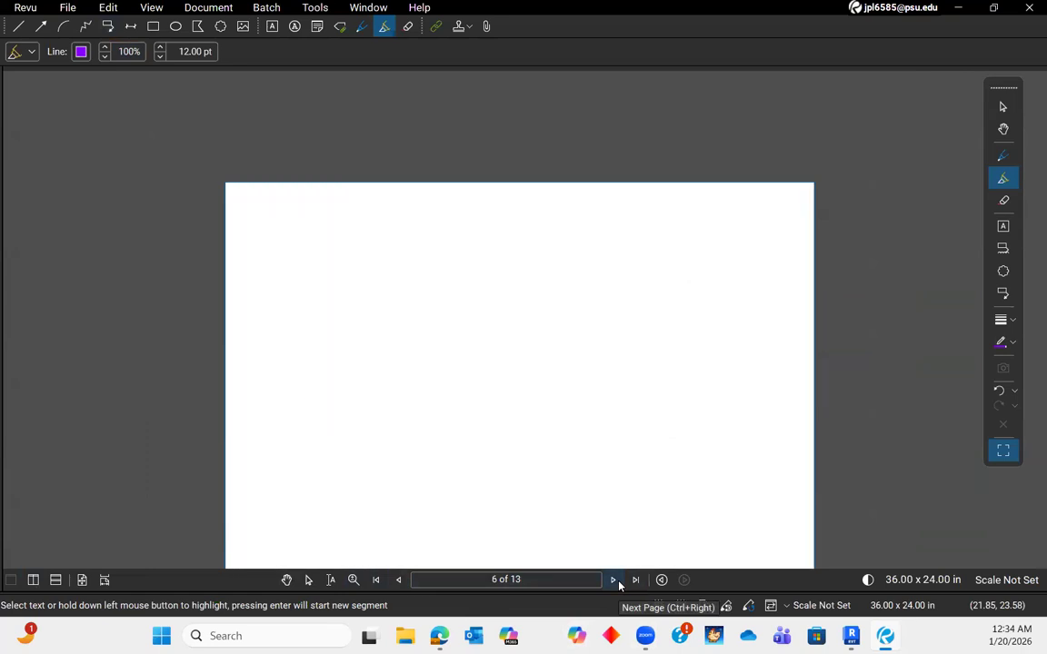
pyautogui.click(618, 584)
pyautogui.click(618, 585)
pyautogui.click(618, 584)
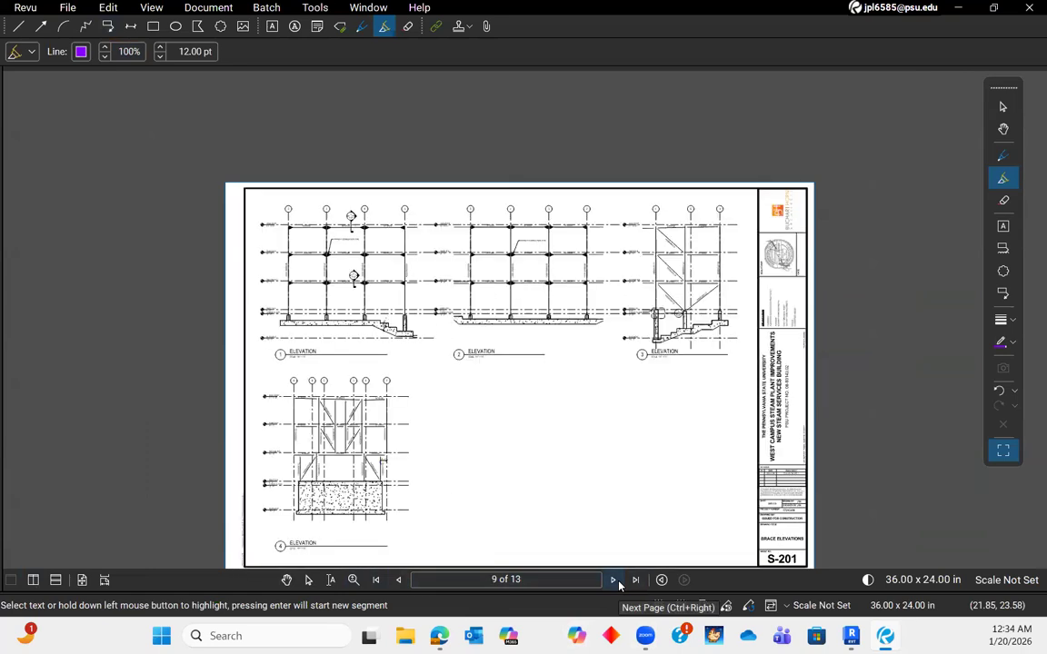
pyautogui.click(618, 585)
pyautogui.click(614, 580)
pyautogui.click(614, 579)
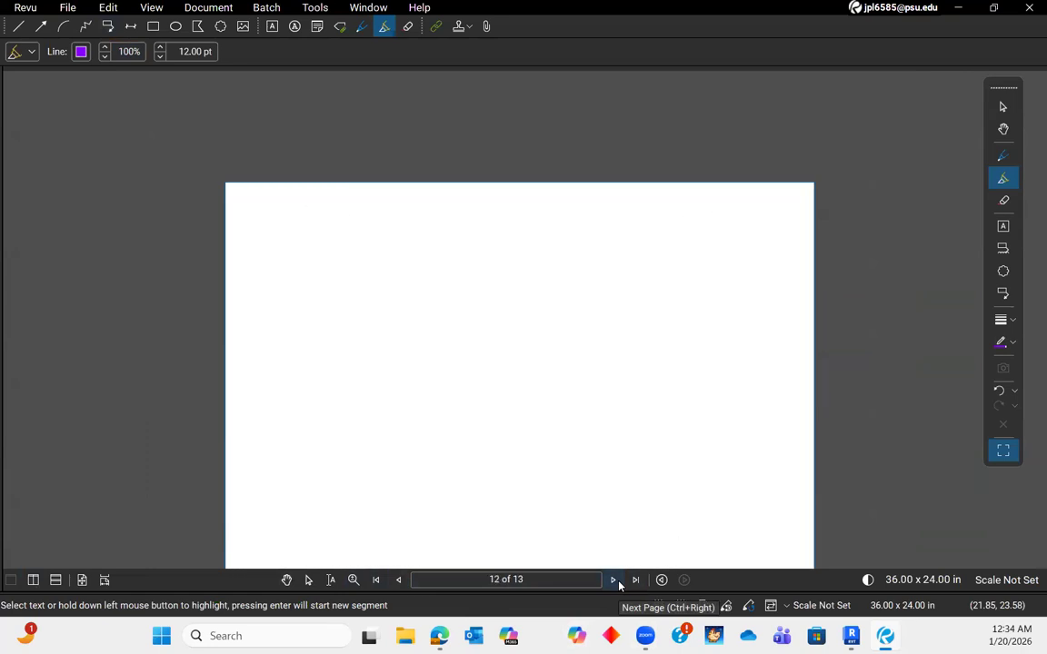
pyautogui.click(615, 580)
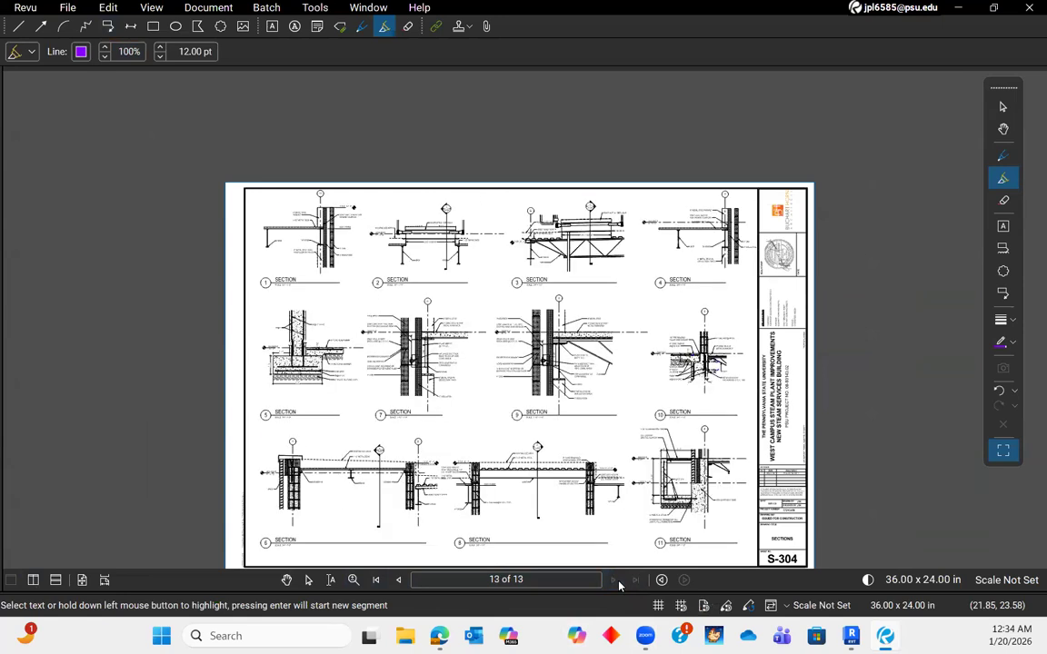
pyautogui.click(397, 584)
pyautogui.click(397, 584)
pyautogui.click(398, 581)
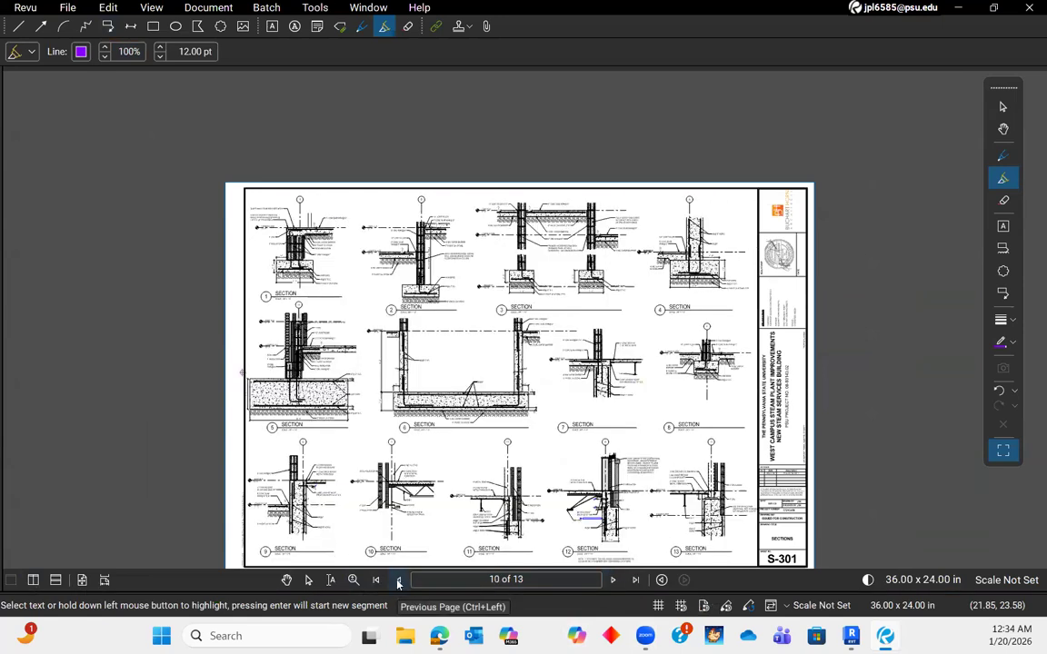
pyautogui.click(397, 582)
# - Highlight a purple bracket beside the level marks from High Roof down to Lower Floor in Elevation 1
pyautogui.scroll(8, 407, 246)
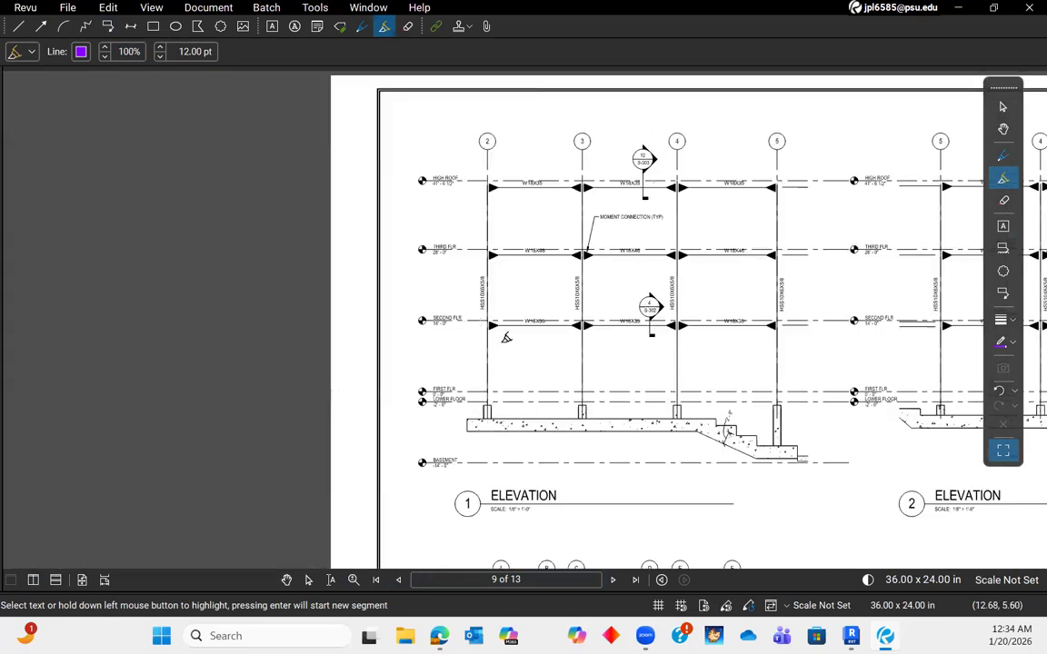
pyautogui.scroll(-3, 446, 352)
pyautogui.scroll(2, 423, 367)
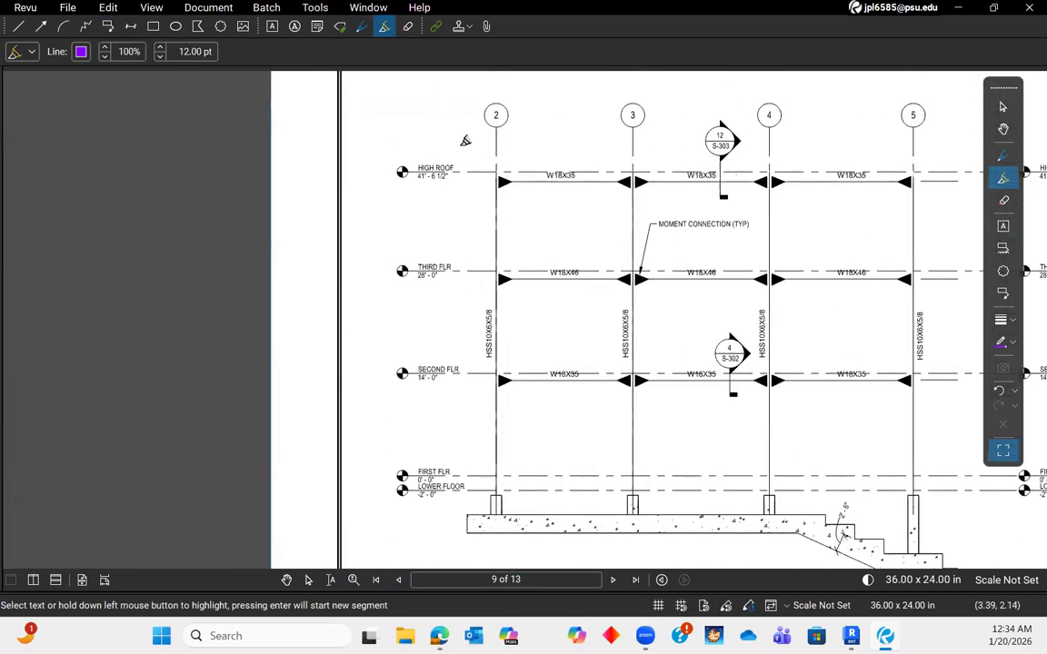
pyautogui.moveTo(373, 255); pyautogui.dragTo(391, 511)
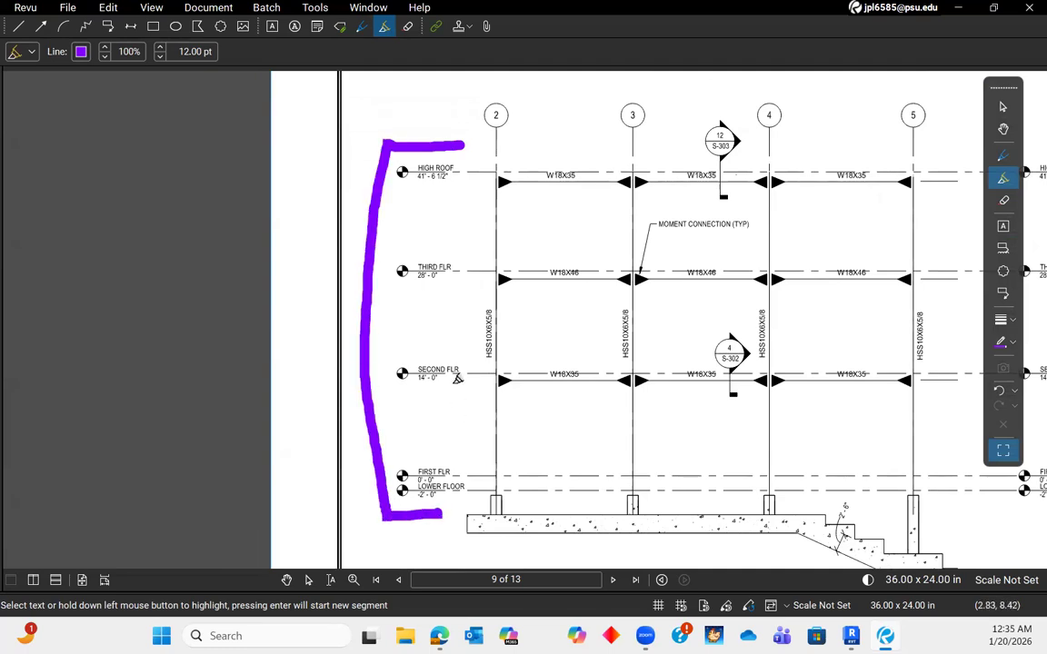
# - Highlight a second purple bracket beside the Lower Floor and Basement level marks in Elevation 1
pyautogui.scroll(-3, 457, 379)
pyautogui.moveTo(542, 469); pyautogui.dragTo(542, 351, button='middle')
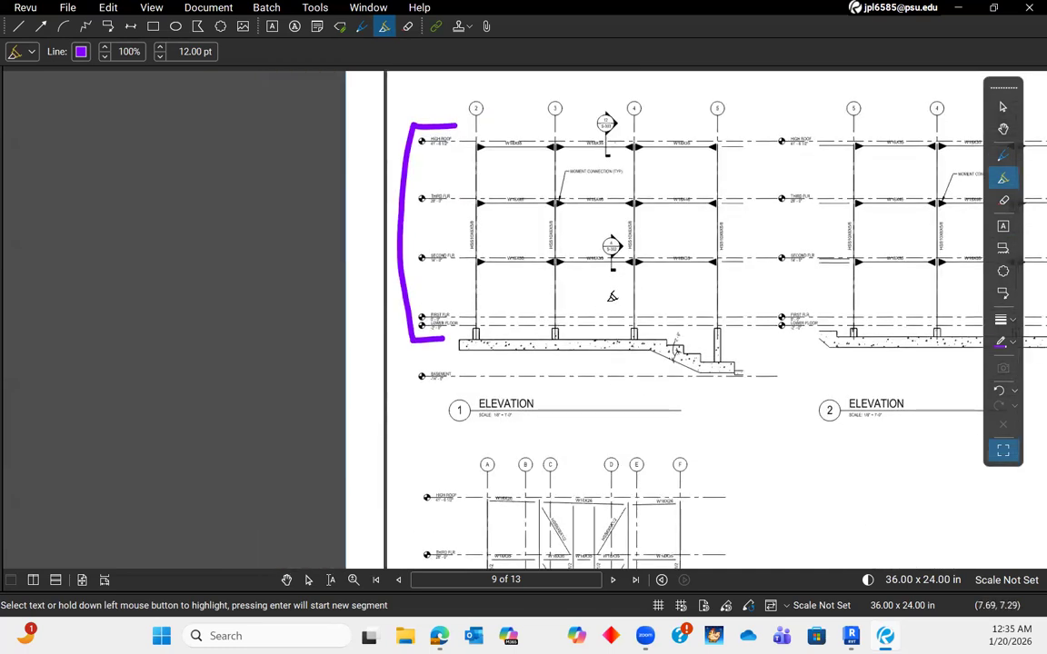
pyautogui.moveTo(596, 407); pyautogui.dragTo(600, 347, button='middle')
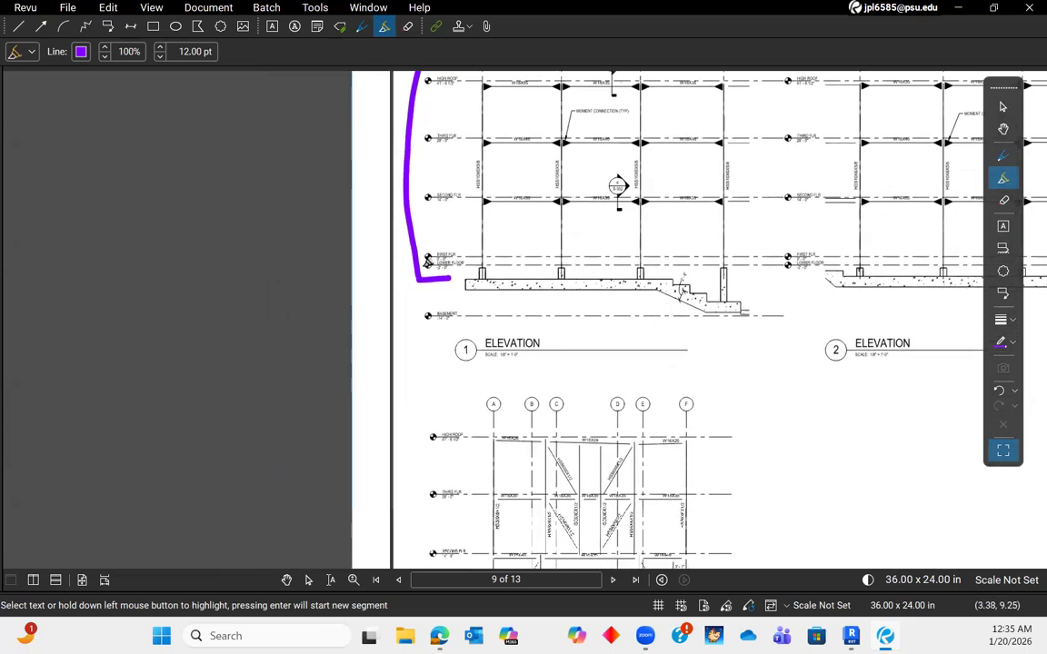
pyautogui.scroll(5, 419, 263)
pyautogui.moveTo(492, 470)
pyautogui.mouseDown()
pyautogui.moveTo(350, 248)
pyautogui.moveTo(409, 266)
pyautogui.mouseUp()
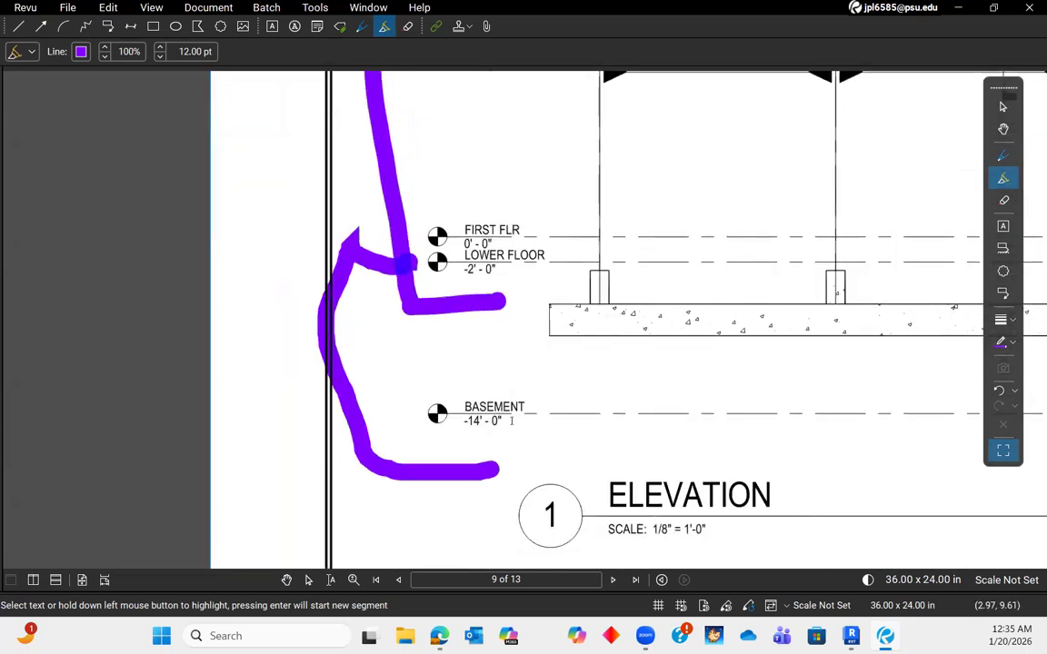
pyautogui.scroll(-3, 512, 421)
pyautogui.moveTo(559, 406); pyautogui.dragTo(542, 447, button='middle')
pyautogui.scroll(2, 543, 436)
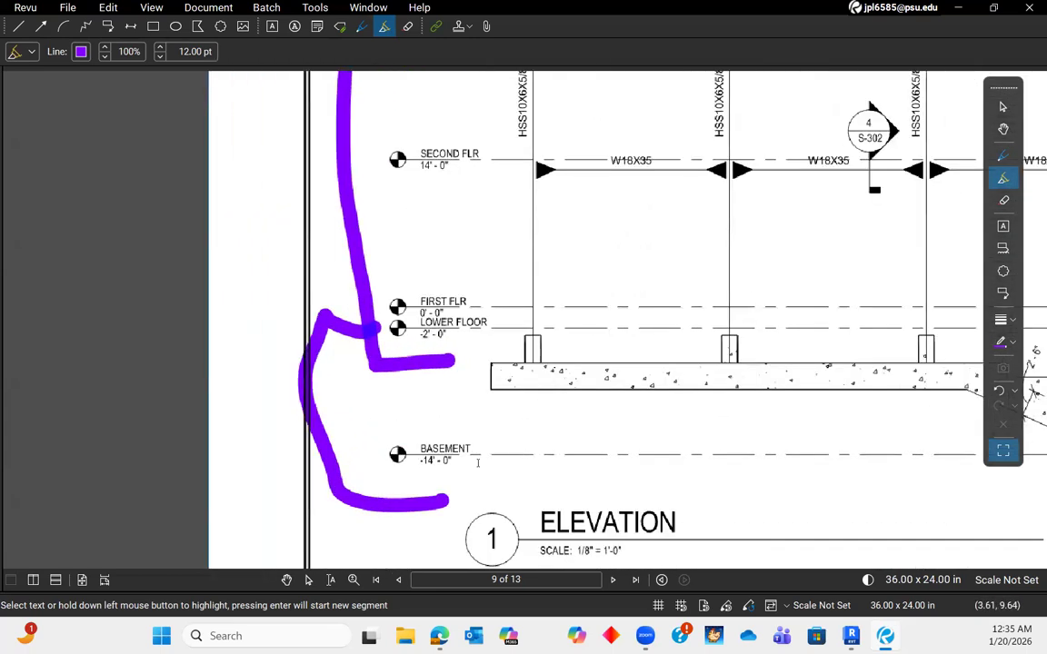
# - Review the level names and elevations from High Roof down to Basement in Elevation 1 on sheet S-201
pyautogui.moveTo(491, 291); pyautogui.dragTo(476, 508, button='middle')
pyautogui.scroll(-3, 476, 508)
pyautogui.scroll(5, 455, 296)
pyautogui.moveTo(464, 259); pyautogui.dragTo(475, 186, button='middle')
pyautogui.scroll(-2, 477, 191)
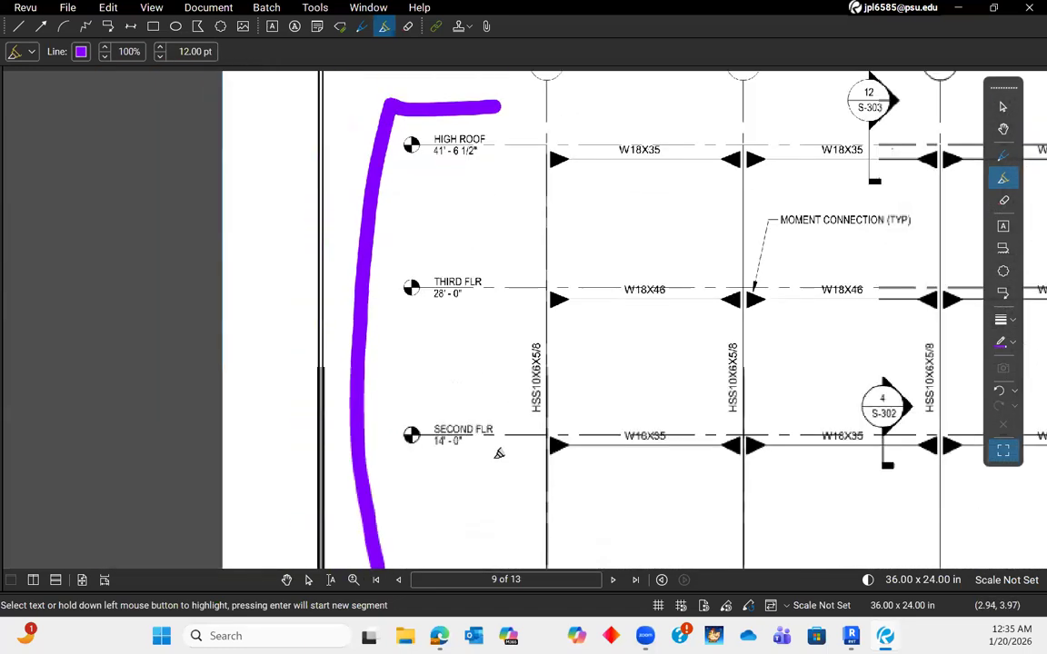
pyautogui.moveTo(467, 490); pyautogui.dragTo(468, 348, button='middle')
pyautogui.scroll(-2, 532, 388)
pyautogui.moveTo(532, 388); pyautogui.dragTo(503, 325, button='middle')
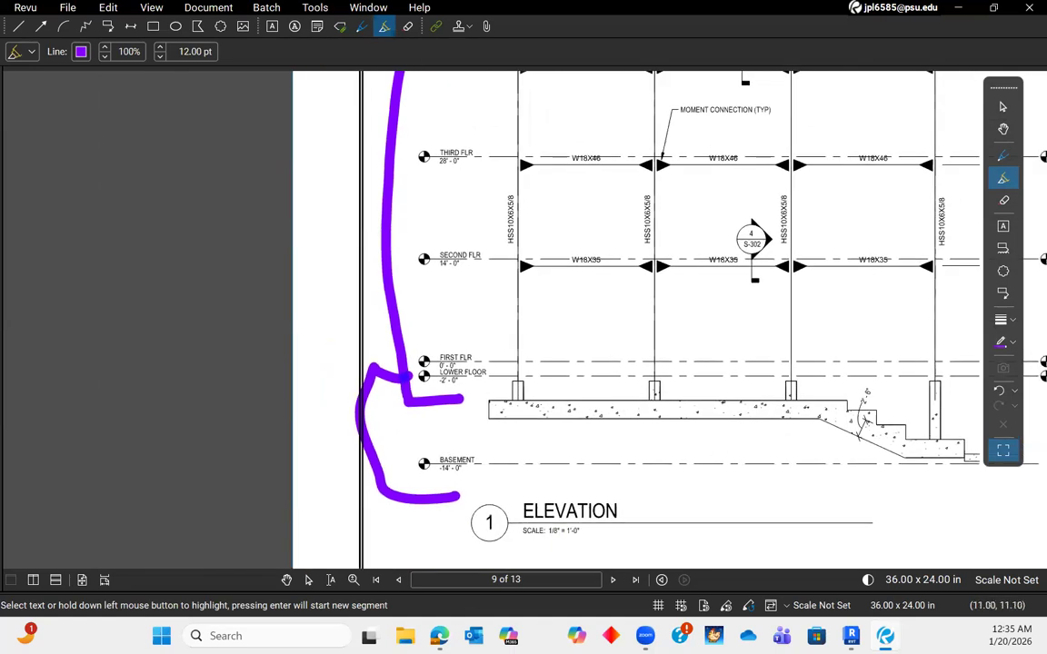
# - Switch to Revit and set level L2's elevation to -2' - 0" in the East elevation
pyautogui.hotkey('alt', 'Tab')
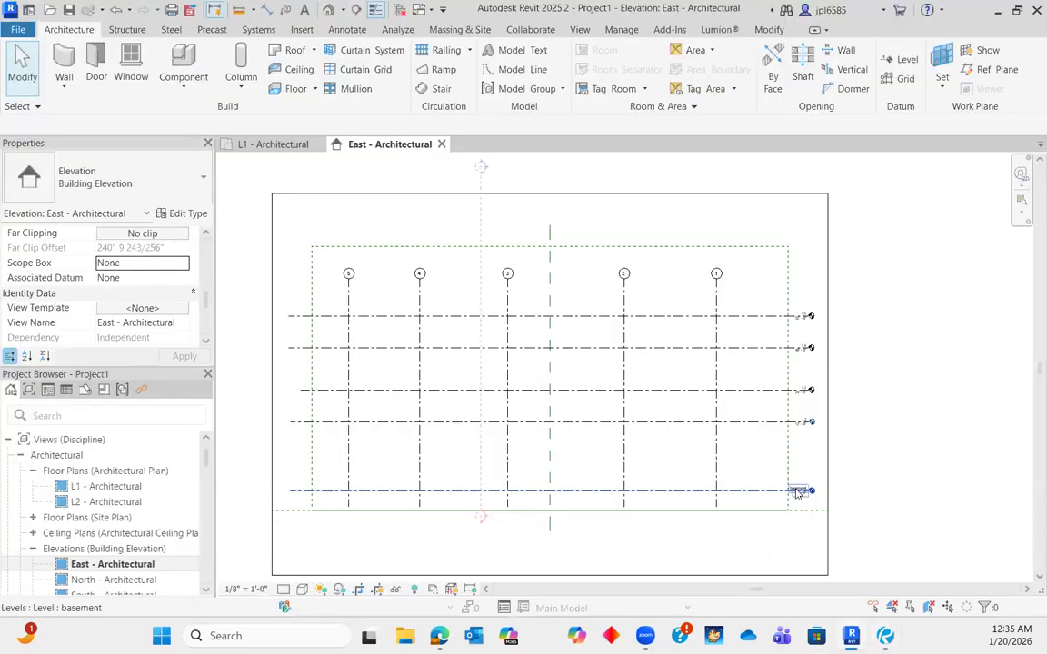
pyautogui.scroll(3, 799, 491)
pyautogui.click(811, 291)
pyautogui.click(806, 292)
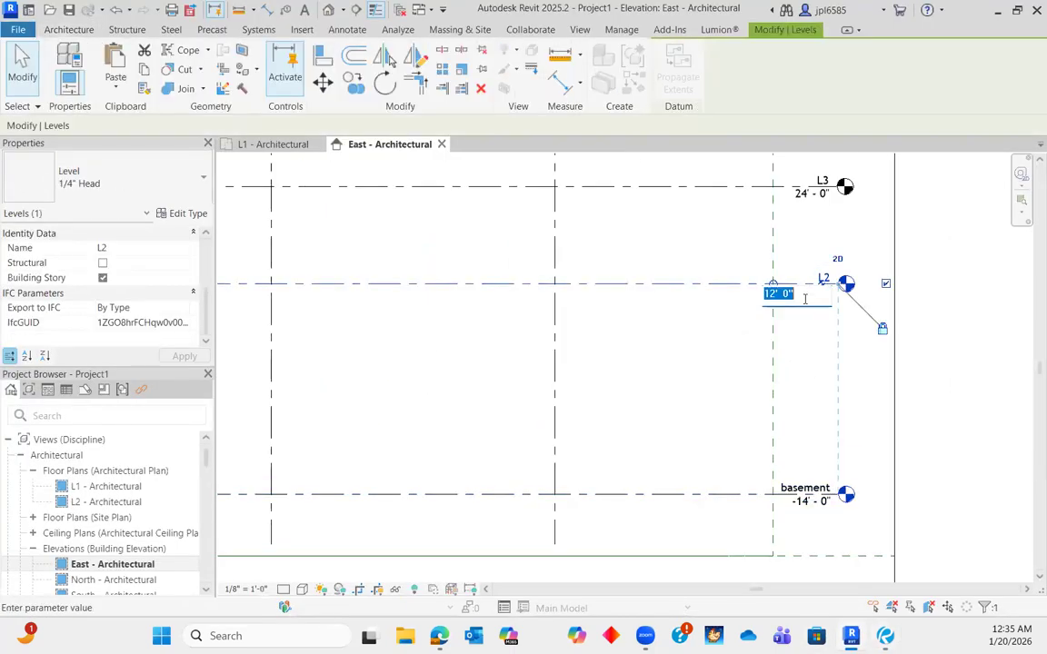
pyautogui.write('-2')
pyautogui.press('Return')
# - Set level L3's elevation to 0' - 0" and clear the selection
pyautogui.click(814, 198)
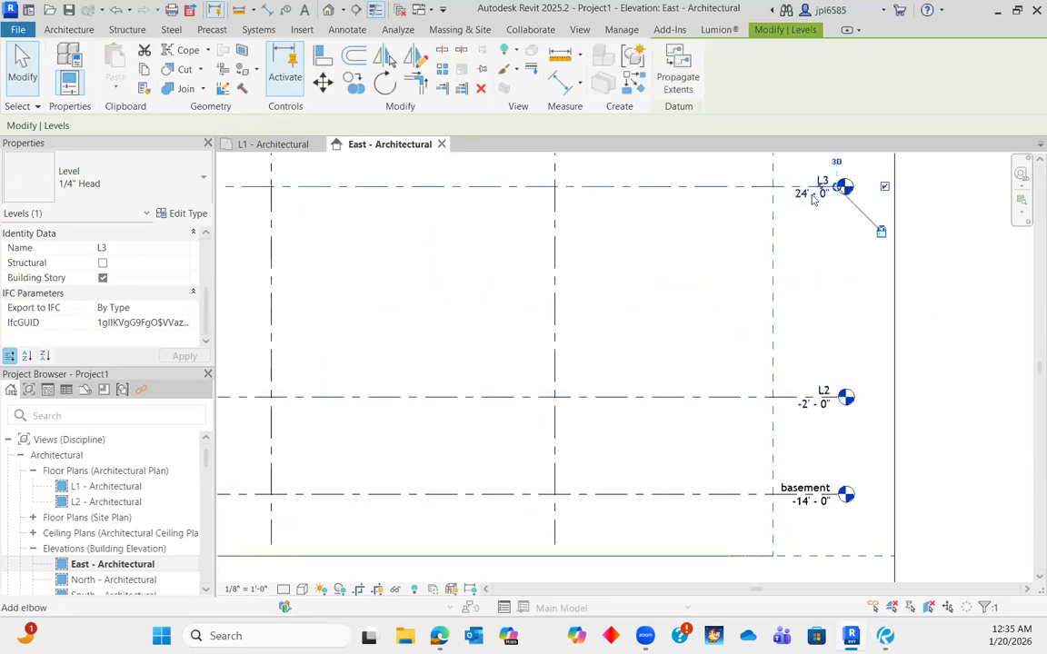
pyautogui.click(791, 198)
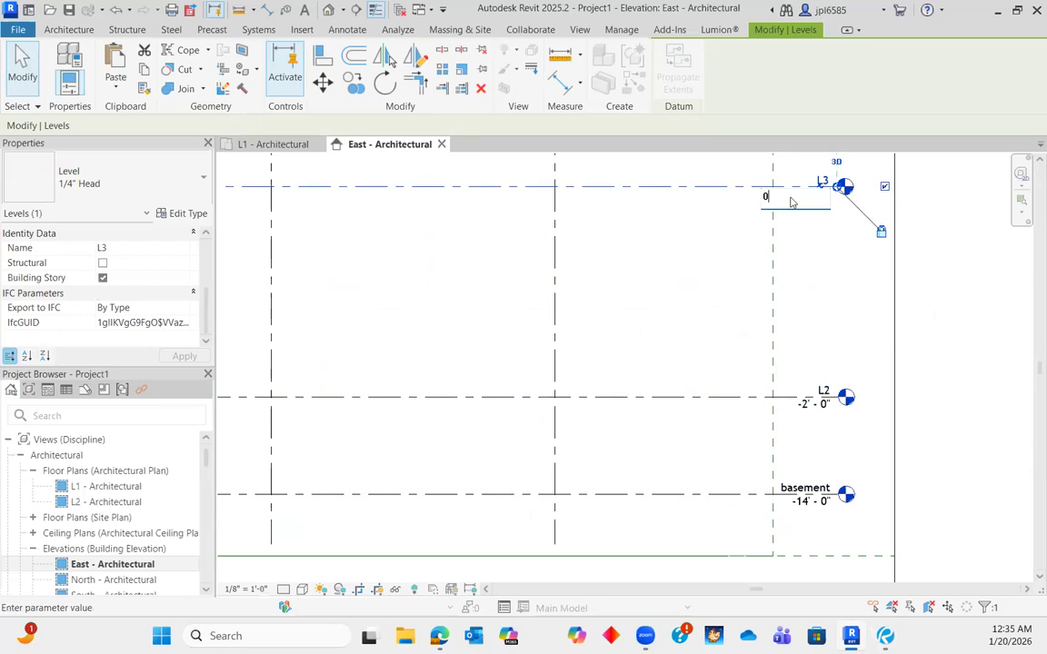
pyautogui.press('Return')
pyautogui.click(841, 452)
pyautogui.scroll(-3, 839, 450)
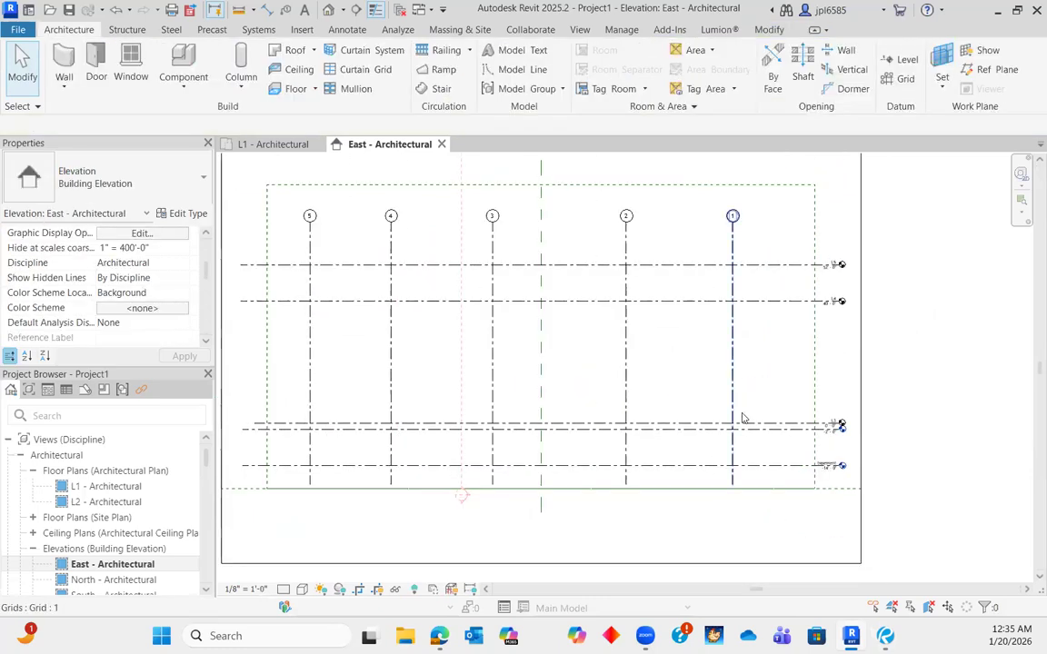
pyautogui.scroll(2, 829, 369)
pyautogui.scroll(-4, 818, 373)
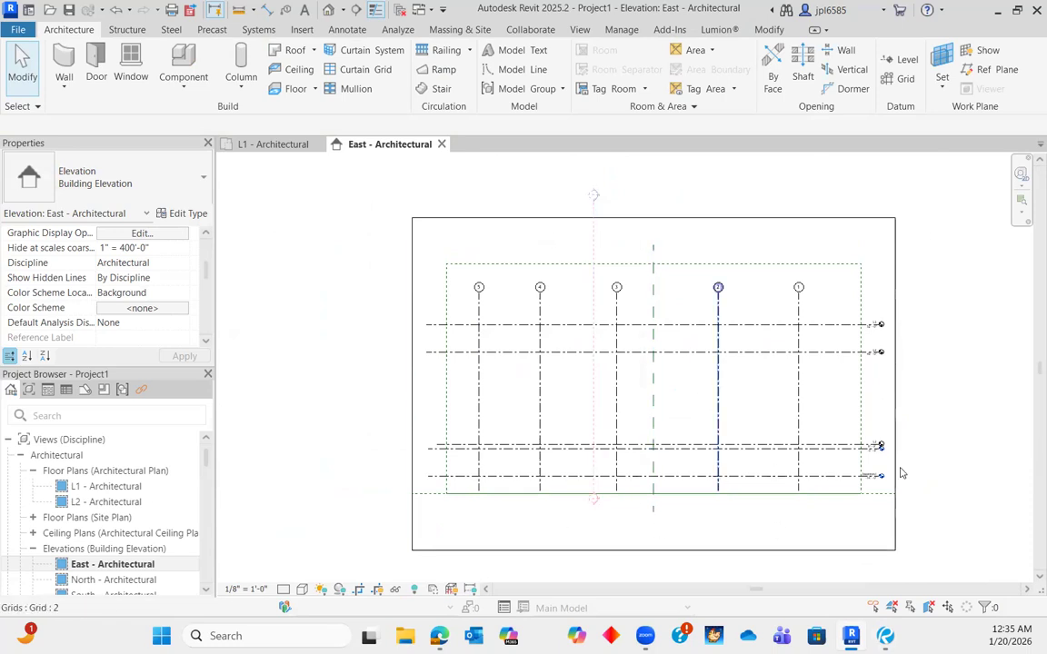
pyautogui.scroll(4, 900, 472)
pyautogui.scroll(-3, 1015, 445)
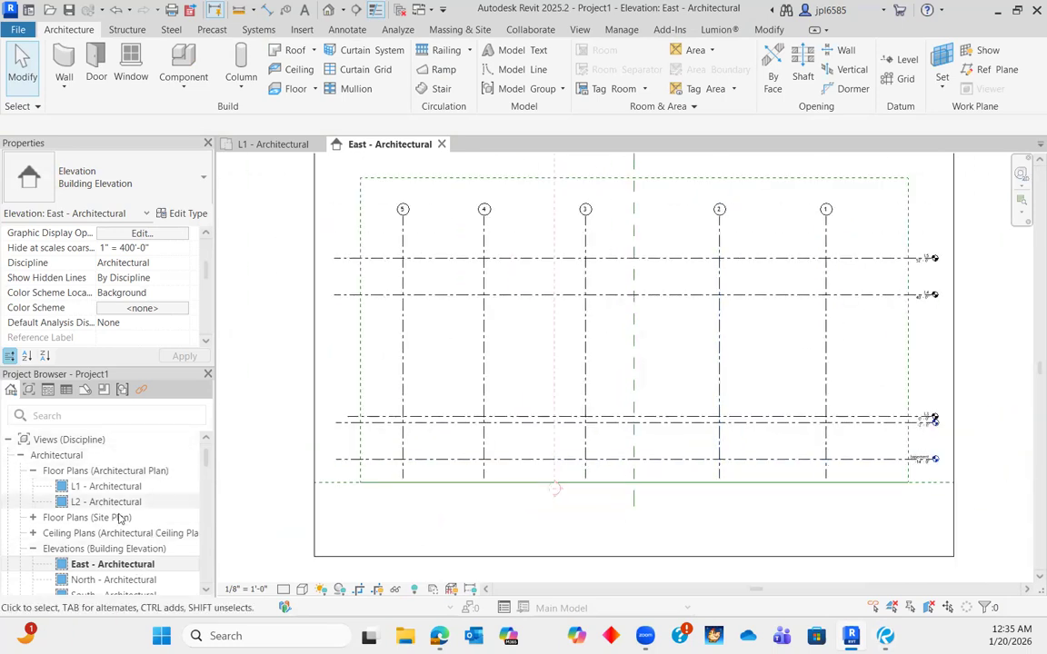
pyautogui.scroll(-5, 100, 535)
pyautogui.scroll(5, 100, 534)
pyautogui.scroll(-2, 535, 355)
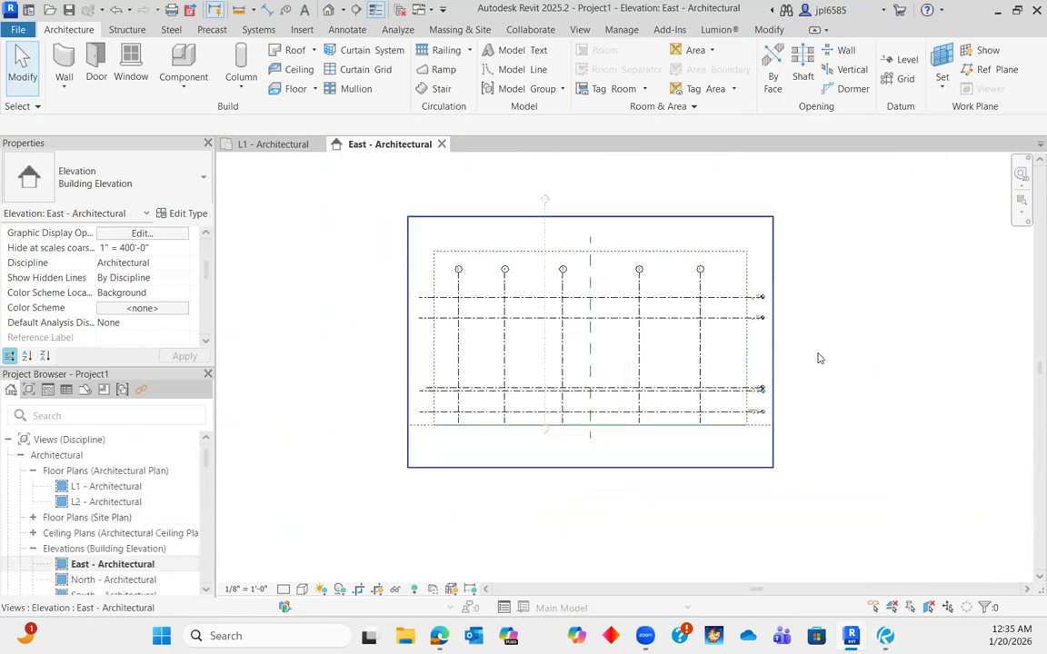
pyautogui.moveTo(818, 358); pyautogui.dragTo(787, 376, button='middle')
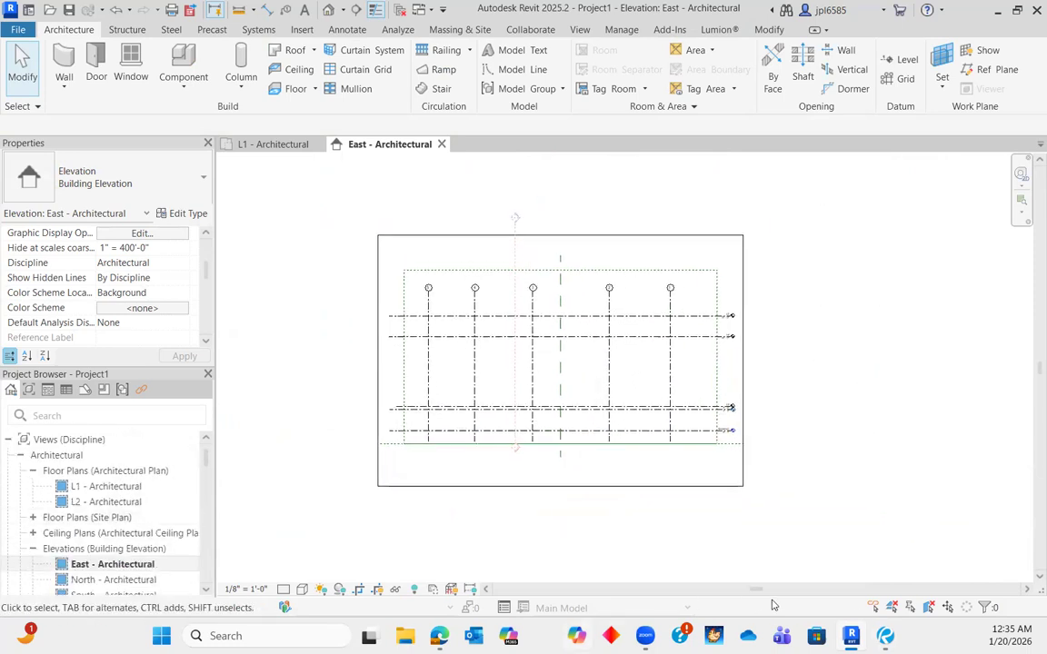
# - Switch to the drawing set in Revu and page back from sheet S-201 to the foundation plan sheet
pyautogui.hotkey('alt', 'Tab')
pyautogui.scroll(-4, 461, 373)
pyautogui.moveTo(627, 319)
pyautogui.mouseDown(button='middle')
pyautogui.moveTo(379, 273)
pyautogui.moveTo(313, 238)
pyautogui.mouseUp(button='middle')
pyautogui.scroll(-4, 319, 259)
pyautogui.scroll(3, 382, 384)
pyautogui.moveTo(451, 409); pyautogui.dragTo(643, 523, button='middle')
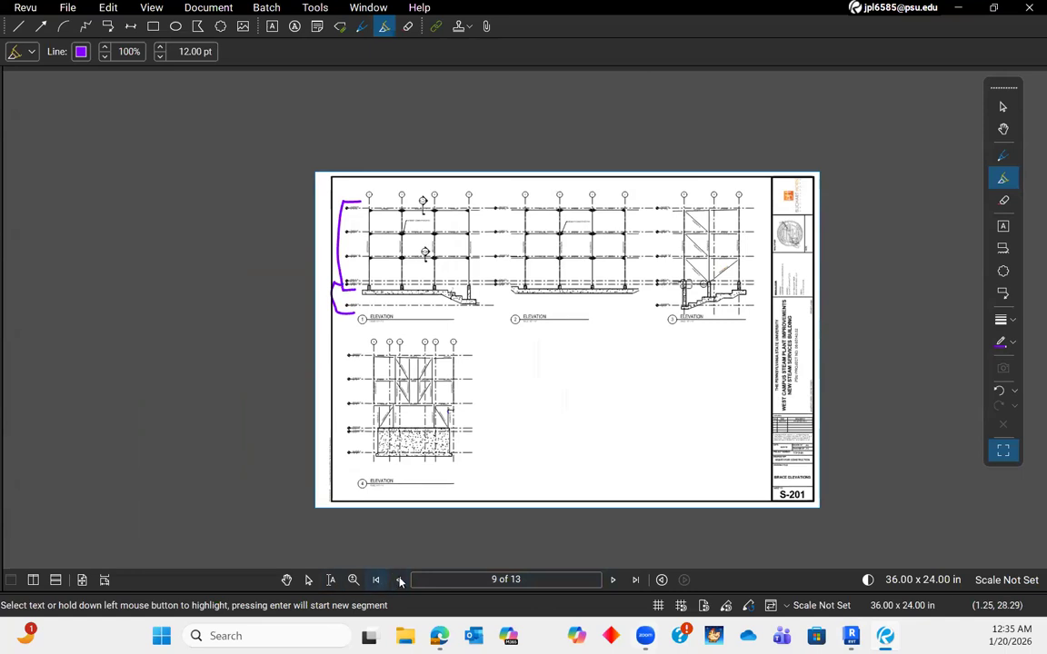
pyautogui.click(400, 580)
pyautogui.click(400, 580)
pyautogui.click(400, 580)
pyautogui.click(400, 580)
pyautogui.click(400, 580)
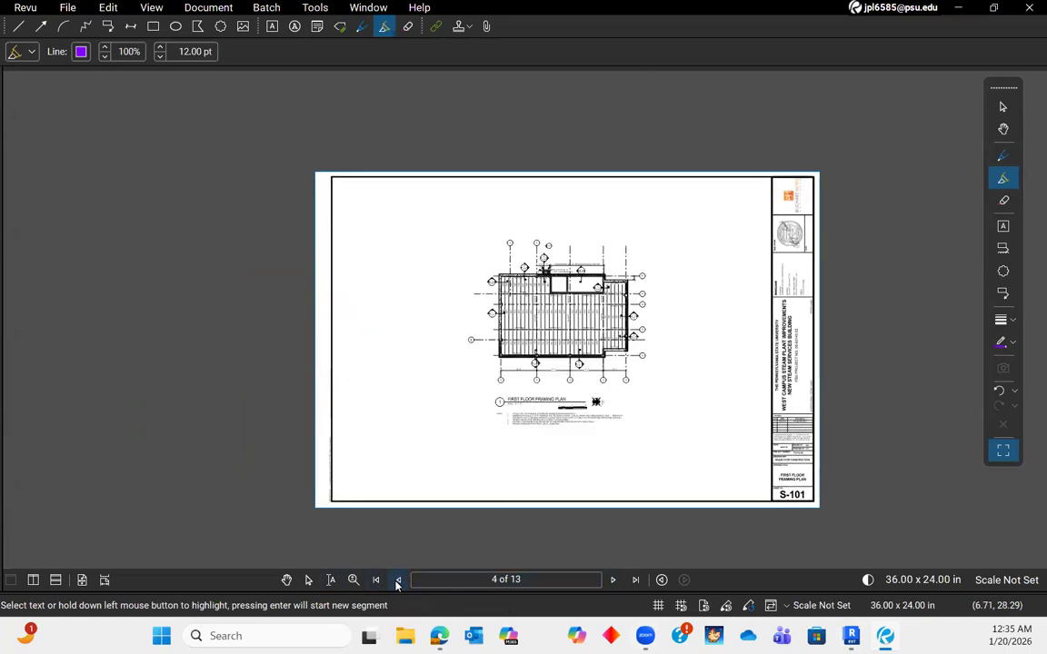
pyautogui.click(397, 580)
# - Examine the basement area in Foundation Plan 2, including its floor and top-of-footing elevations and highlighted walls
pyautogui.scroll(5, 683, 318)
pyautogui.moveTo(684, 318); pyautogui.dragTo(662, 363, button='middle')
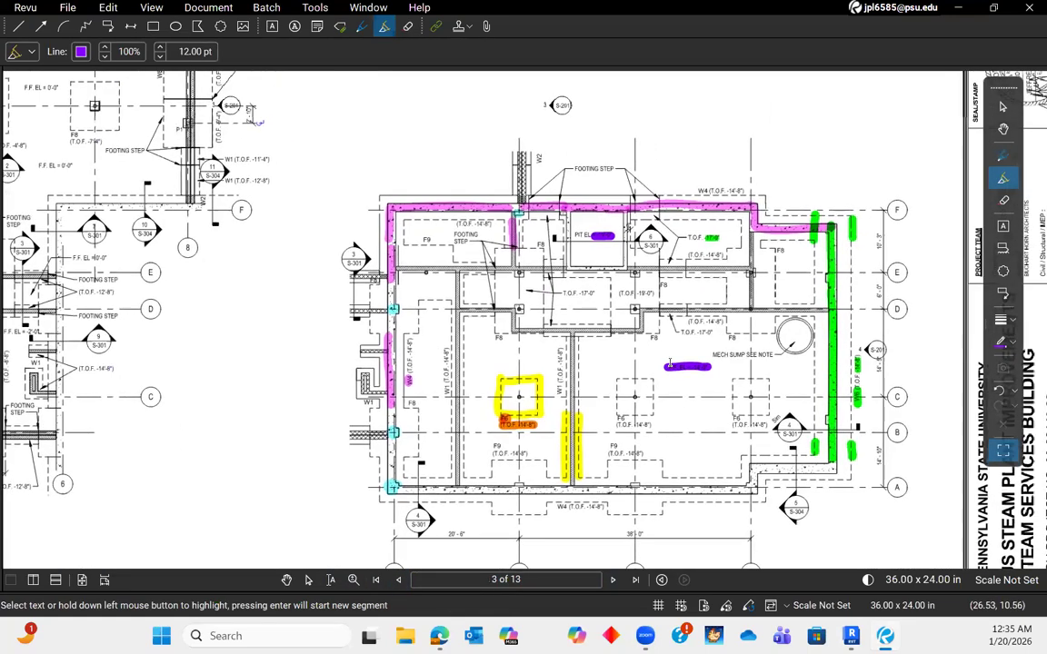
pyautogui.scroll(-4, 665, 365)
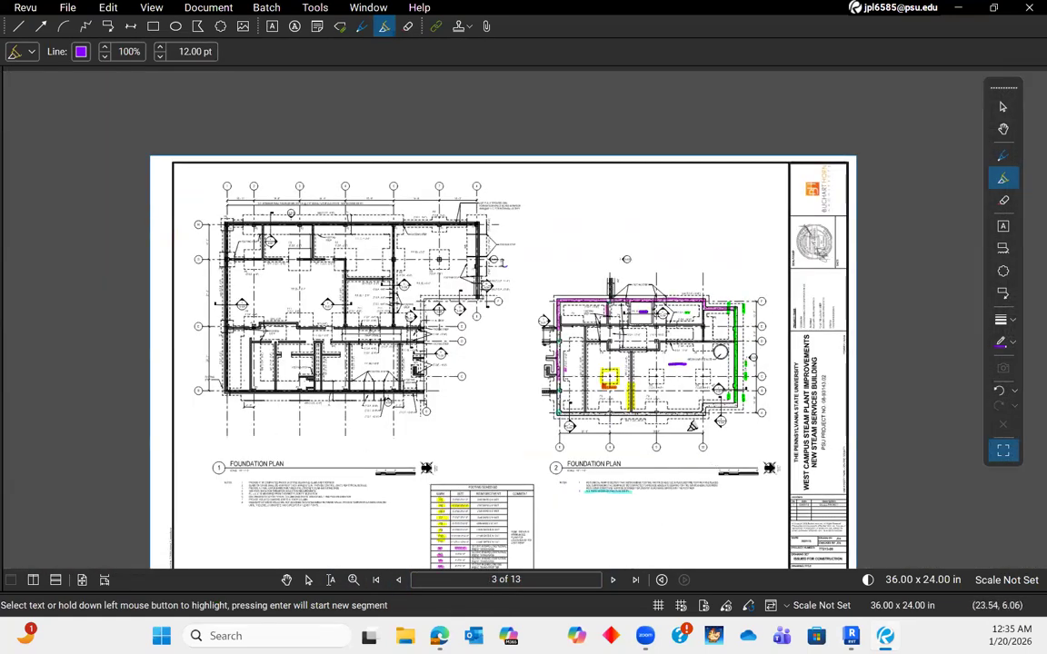
pyautogui.scroll(5, 712, 337)
pyautogui.moveTo(643, 456); pyautogui.dragTo(697, 350, button='middle')
pyautogui.scroll(2, 699, 355)
pyautogui.scroll(-2, 715, 394)
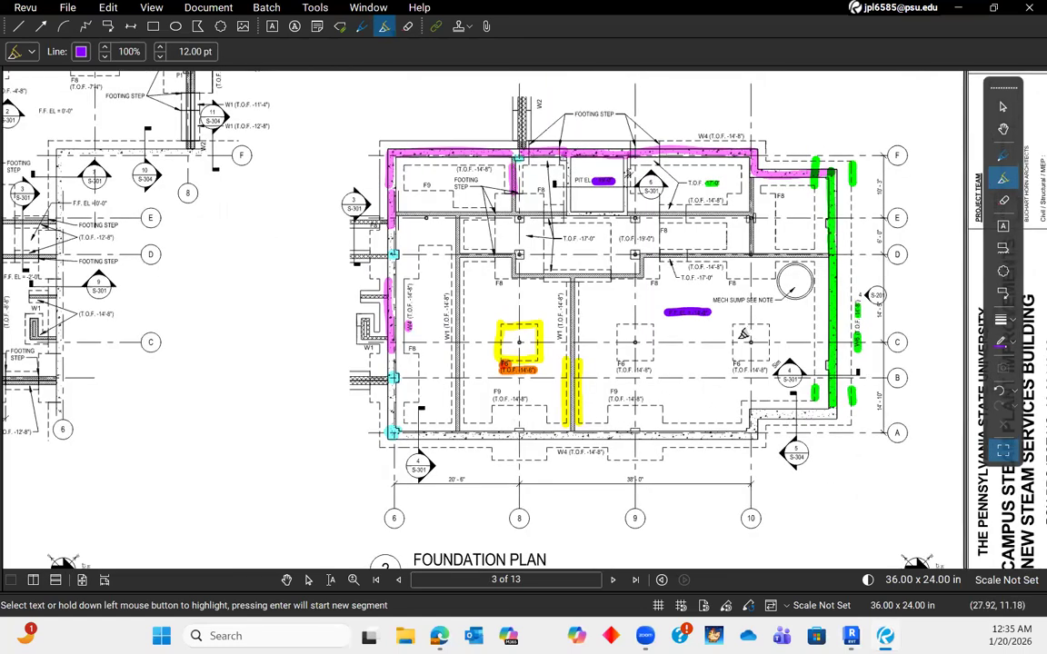
pyautogui.scroll(2, 718, 278)
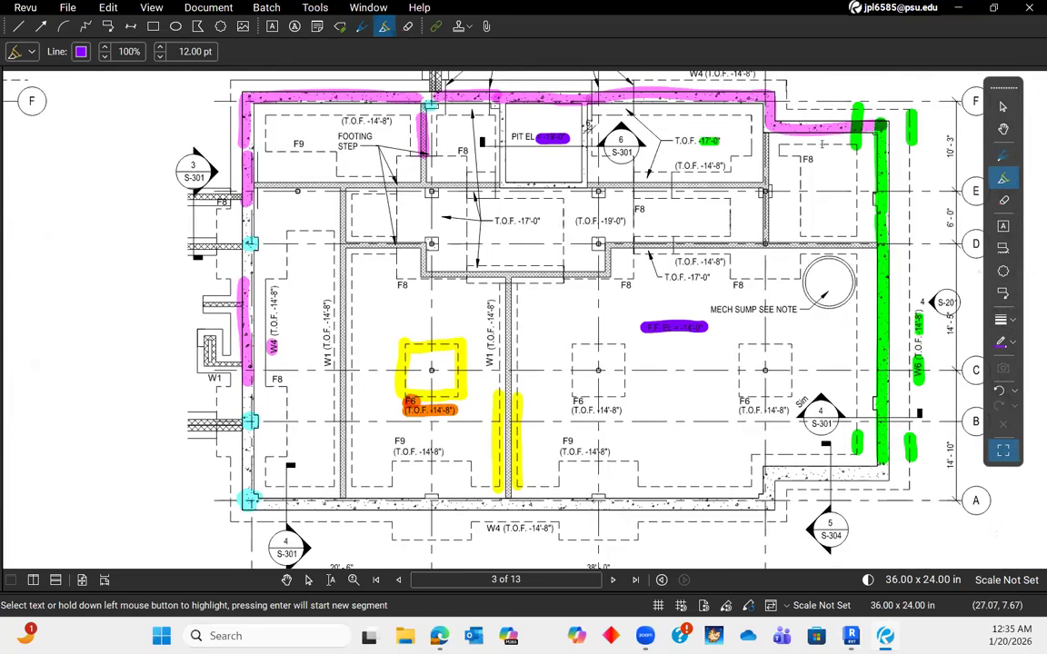
pyautogui.scroll(-3, 821, 144)
pyautogui.moveTo(787, 308); pyautogui.dragTo(777, 334, button='middle')
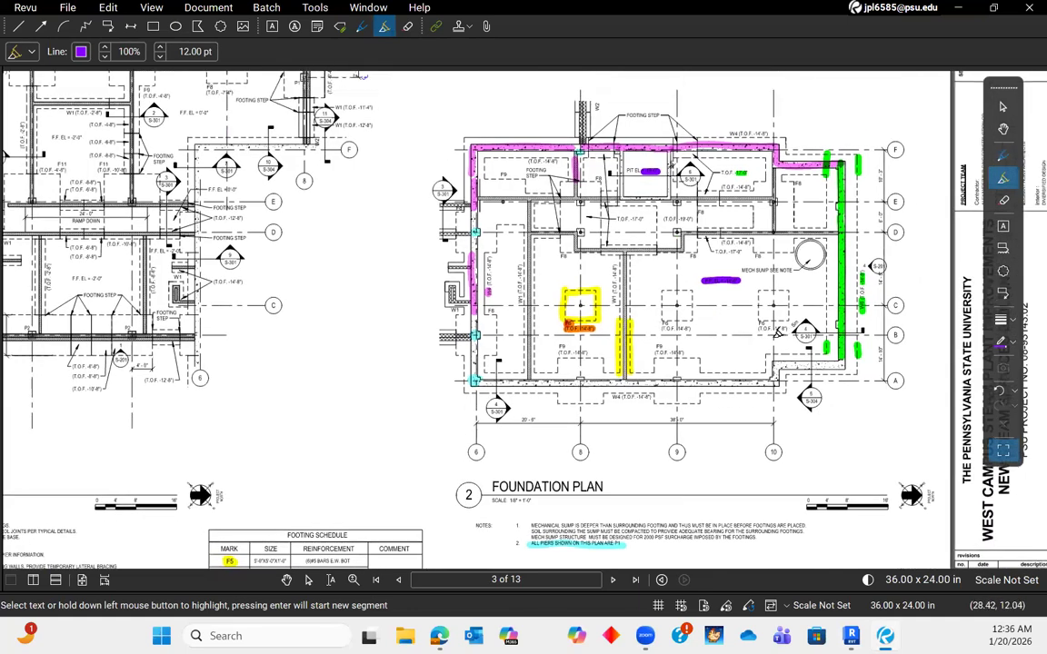
pyautogui.moveTo(730, 378); pyautogui.dragTo(712, 397, button='middle')
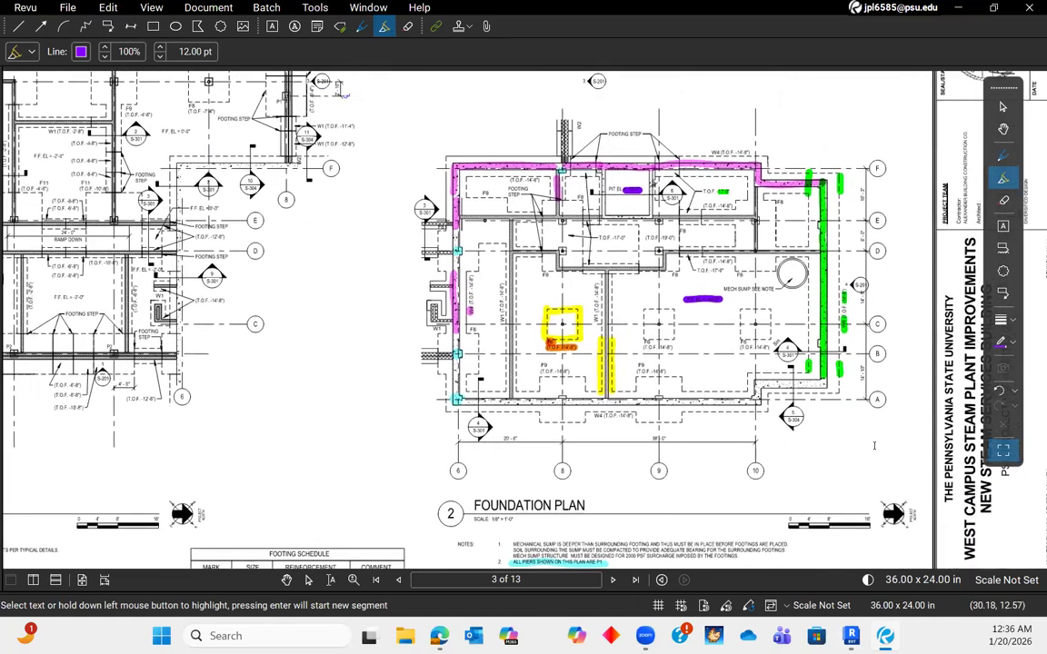
# - Switch back to Revit, collapse the building elevations group and open the L1 - Structural plan view
pyautogui.click(885, 636)
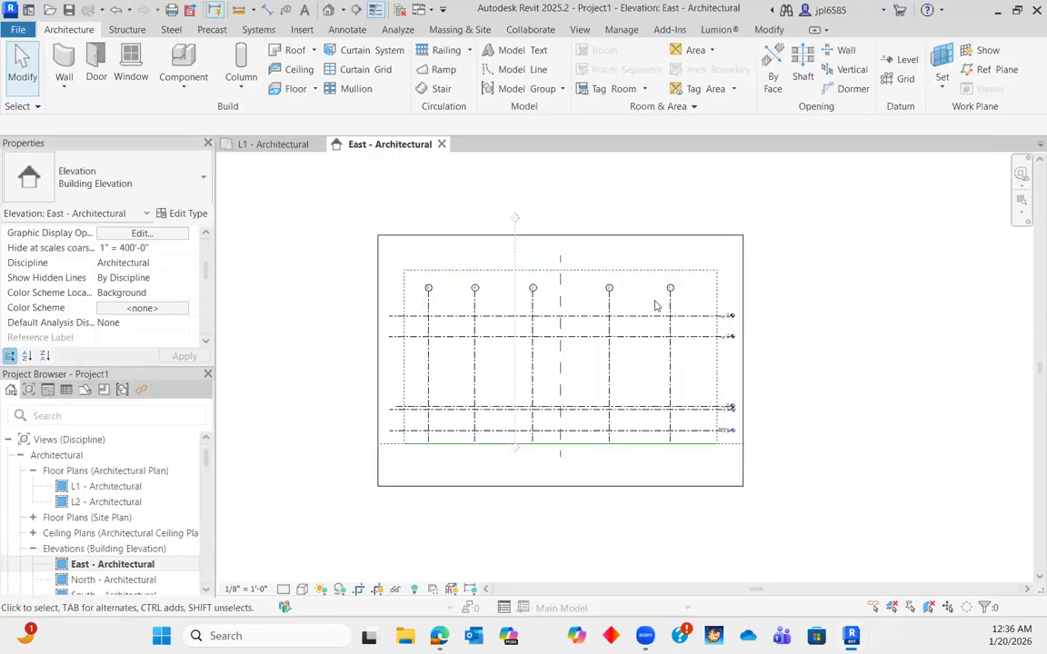
pyautogui.scroll(-3, 712, 427)
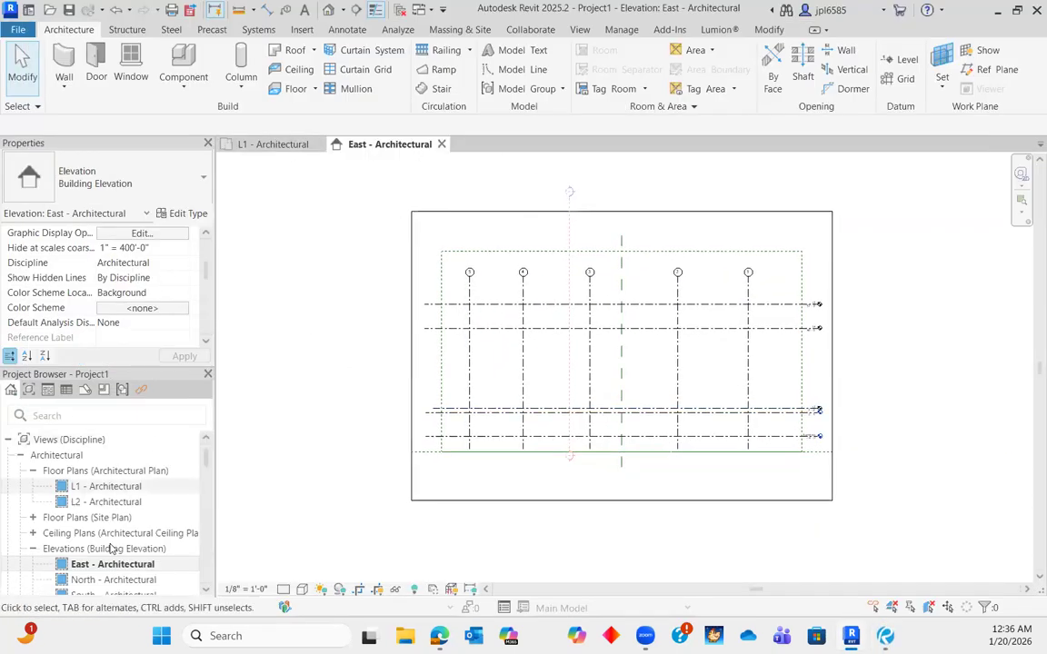
pyautogui.scroll(-2, 30, 475)
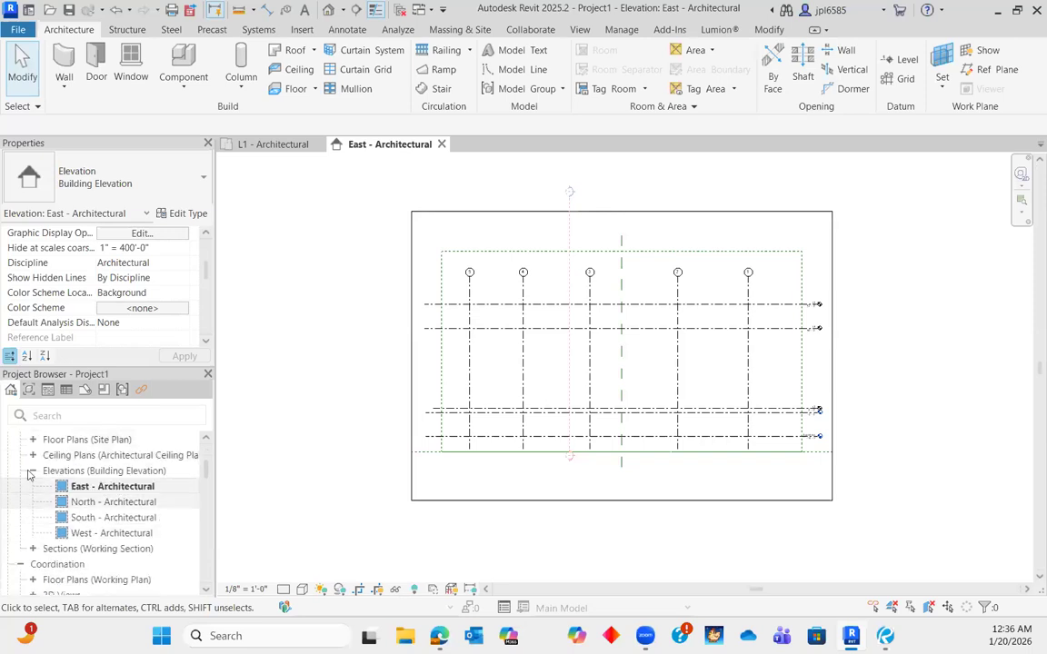
pyautogui.click(33, 472)
pyautogui.scroll(-6, 117, 484)
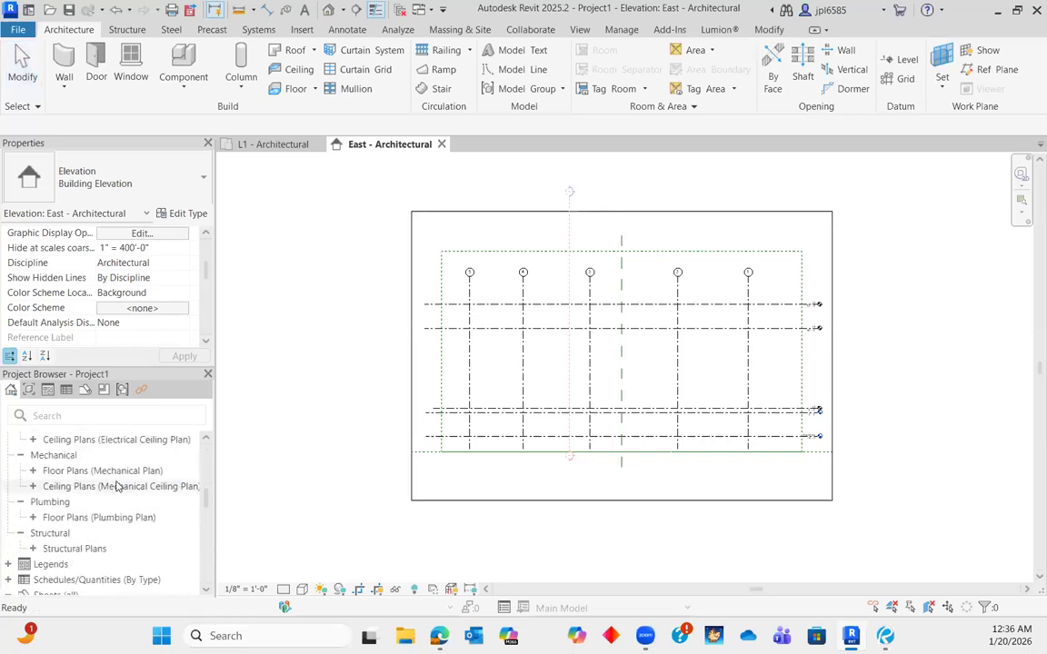
pyautogui.scroll(3, 95, 504)
pyautogui.scroll(-3, 105, 495)
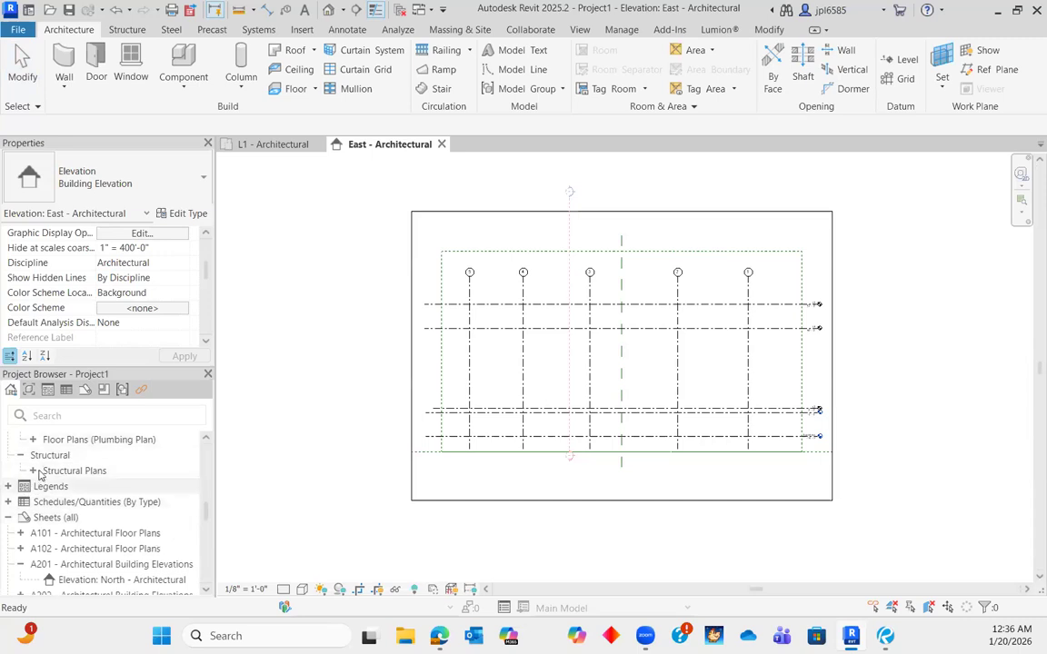
pyautogui.click(32, 471)
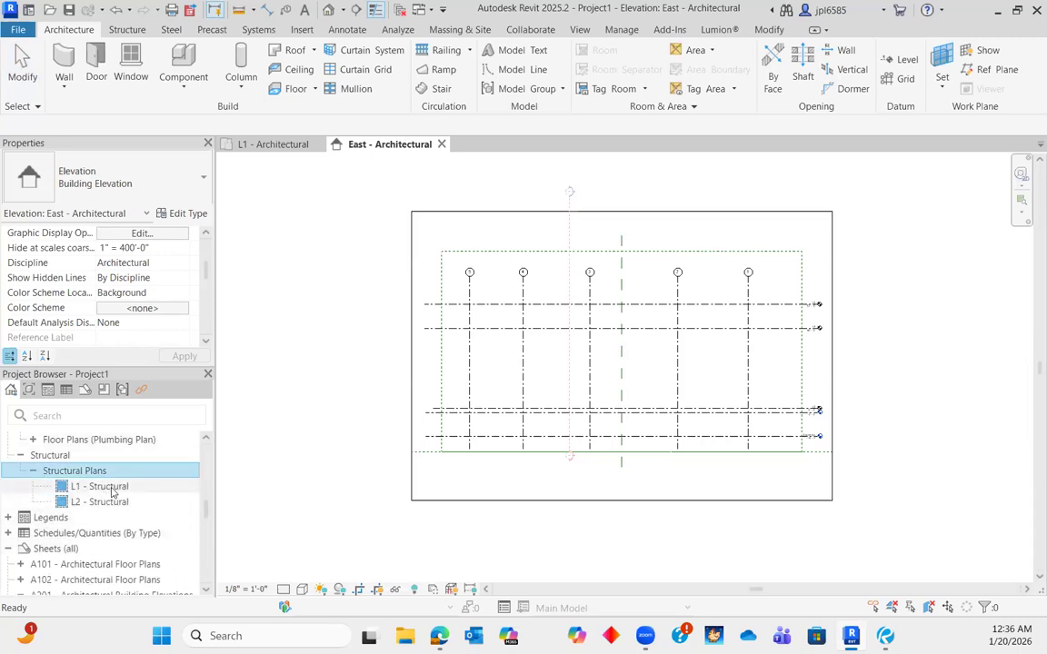
pyautogui.doubleClick(107, 487)
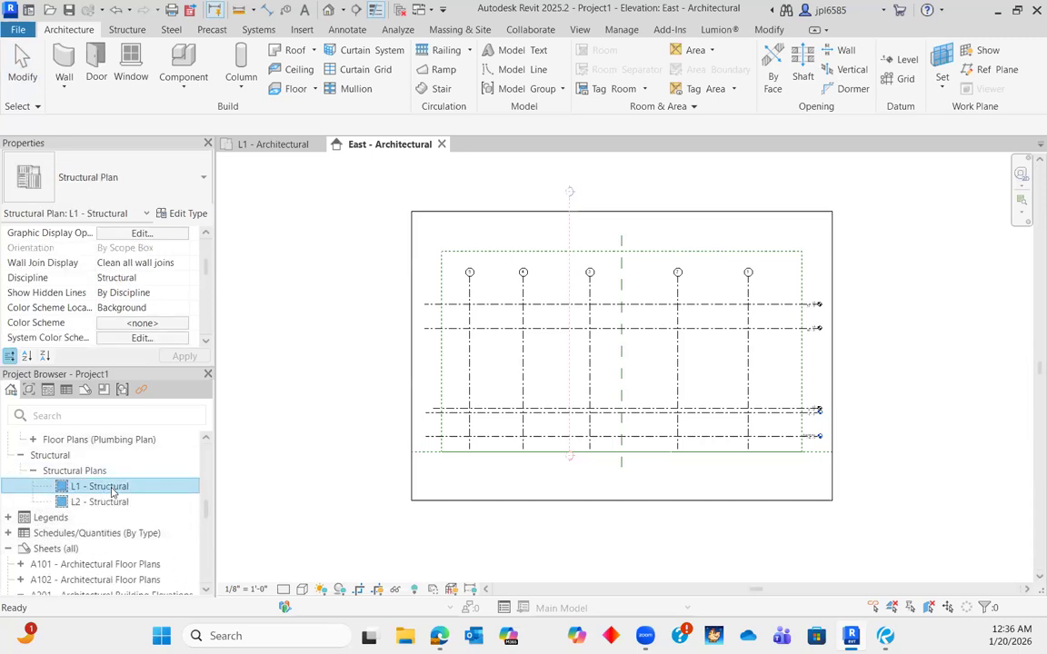
# - Look through the project's architectural, coordination, MEP and structural view groups for the available plan views
pyautogui.scroll(-2, 670, 401)
pyautogui.scroll(3, 754, 320)
pyautogui.scroll(-1, 771, 353)
pyautogui.scroll(-2, 770, 353)
pyautogui.scroll(5, 124, 496)
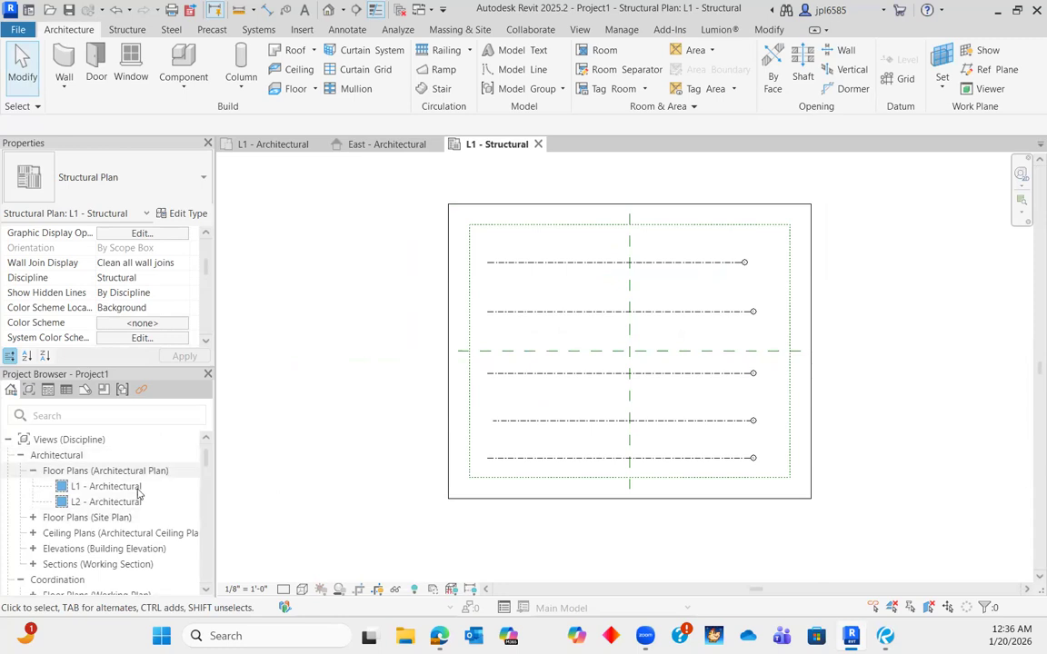
pyautogui.click(32, 518)
pyautogui.click(31, 518)
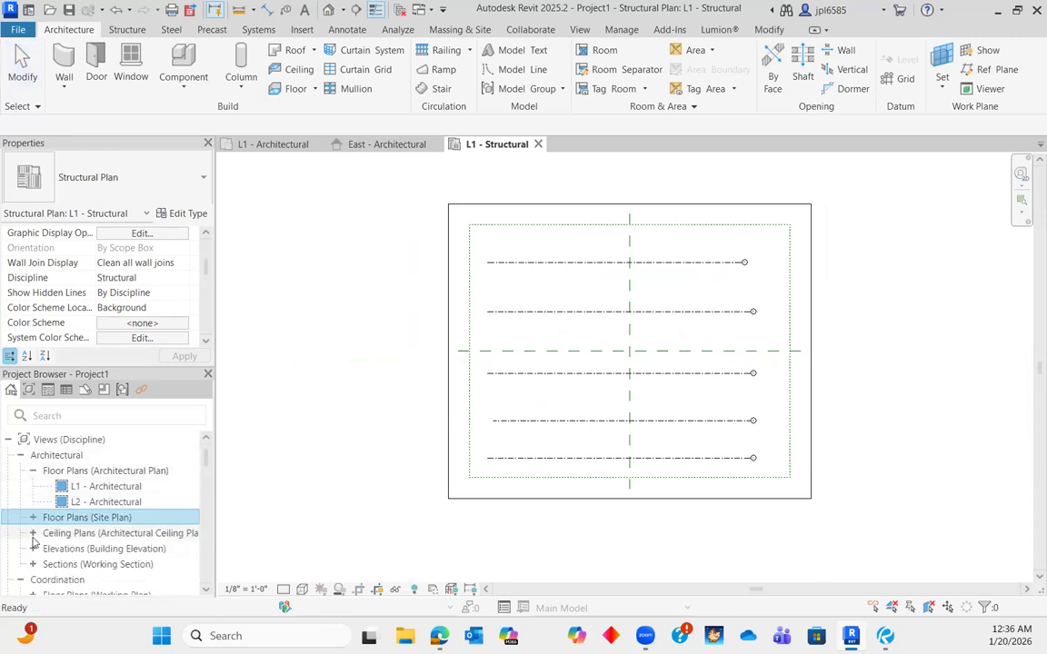
pyautogui.click(33, 549)
pyautogui.click(33, 550)
pyautogui.scroll(-2, 136, 513)
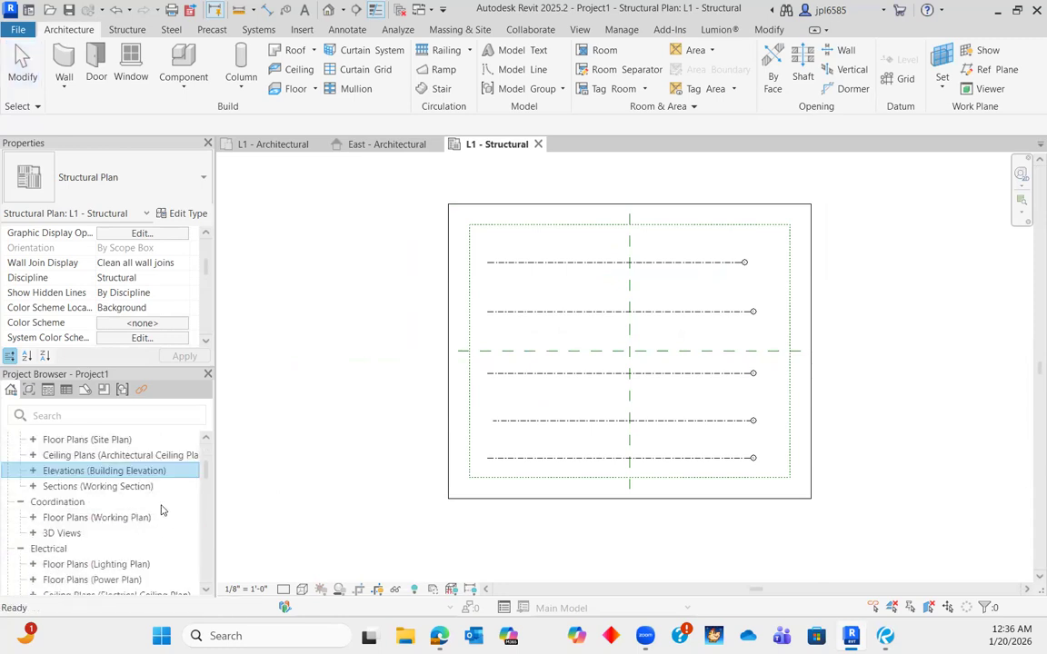
pyautogui.scroll(-4, 148, 524)
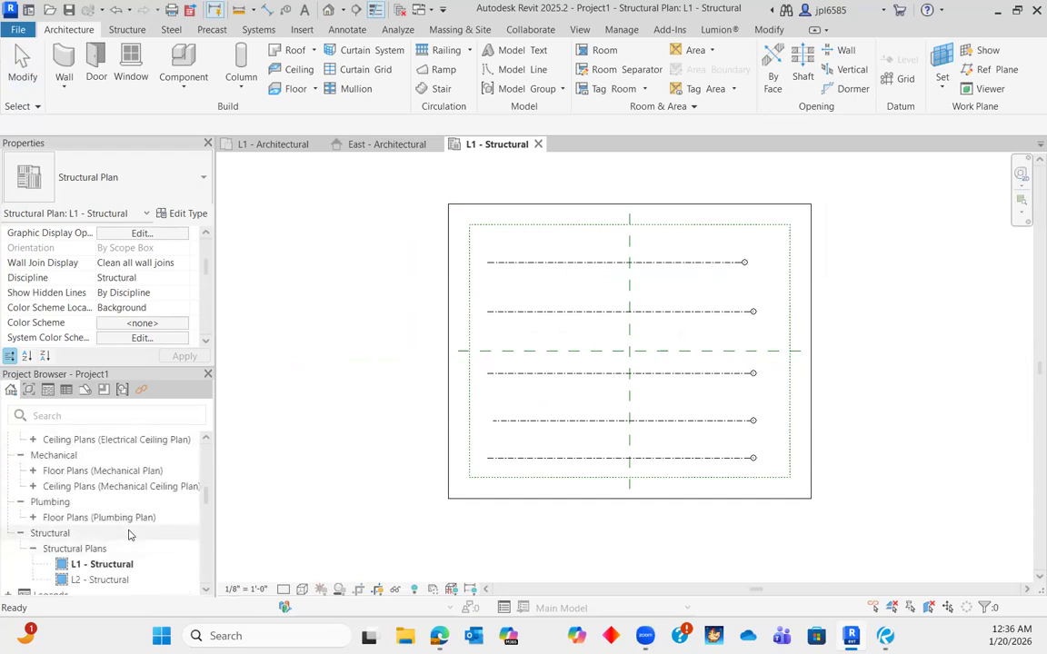
pyautogui.scroll(6, 129, 535)
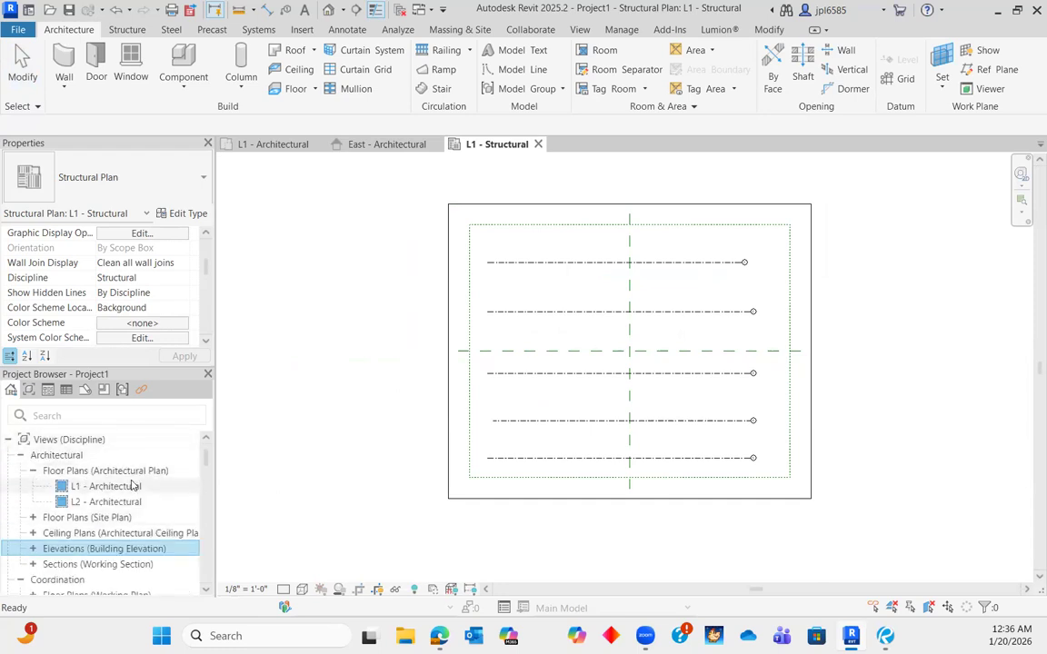
# - Switch to the East - Architectural elevation and rename level L2 as lower floor
pyautogui.click(272, 144)
pyautogui.click(386, 144)
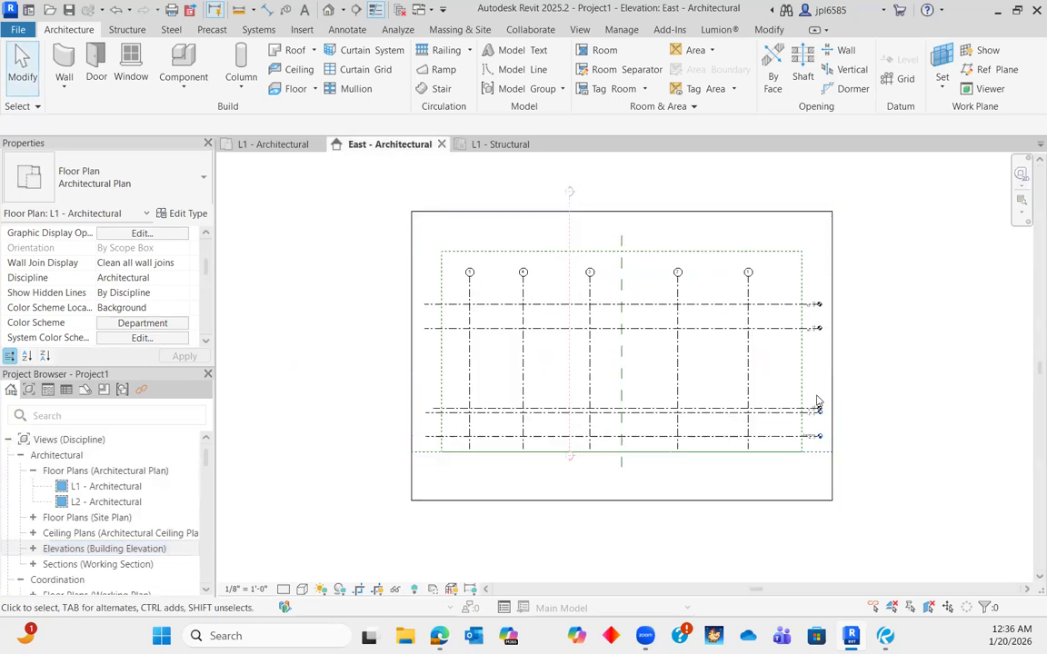
pyautogui.scroll(5, 823, 497)
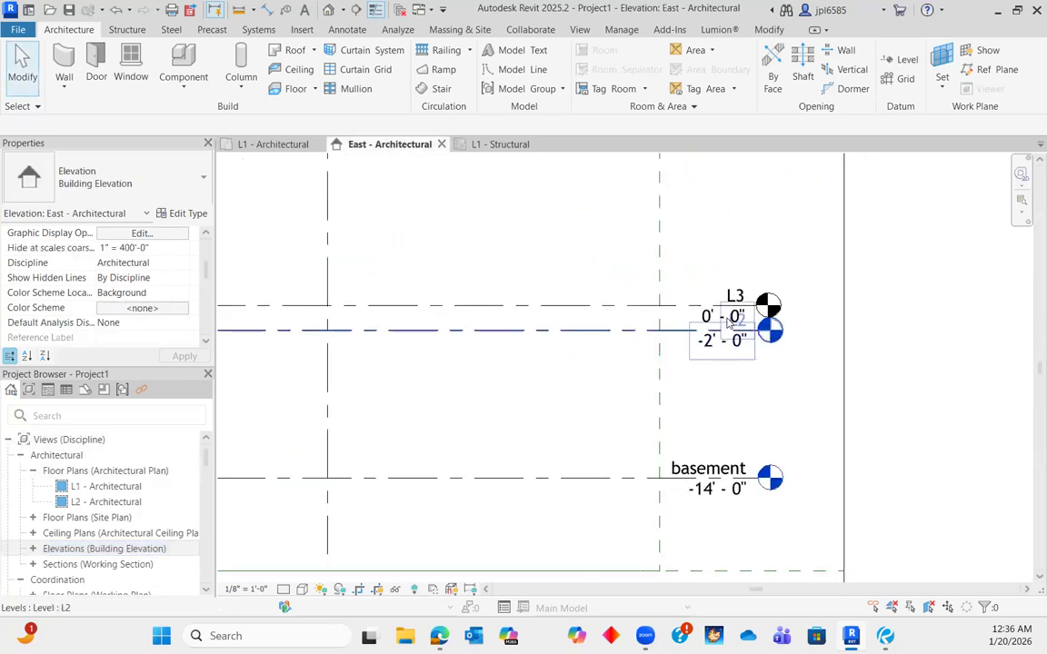
pyautogui.click(713, 357)
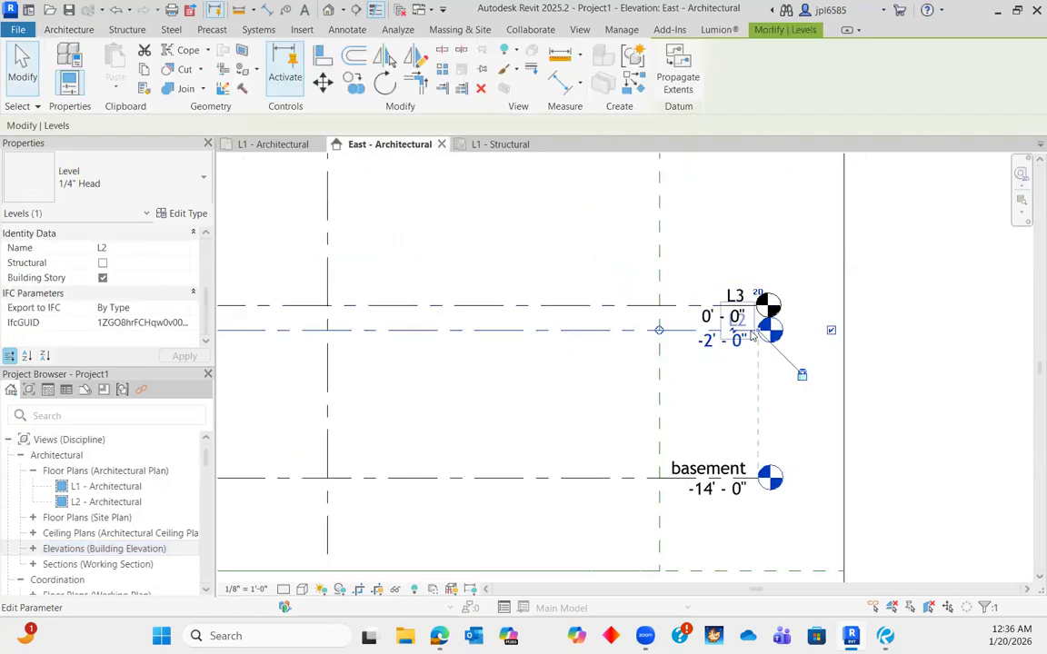
pyautogui.click(739, 322)
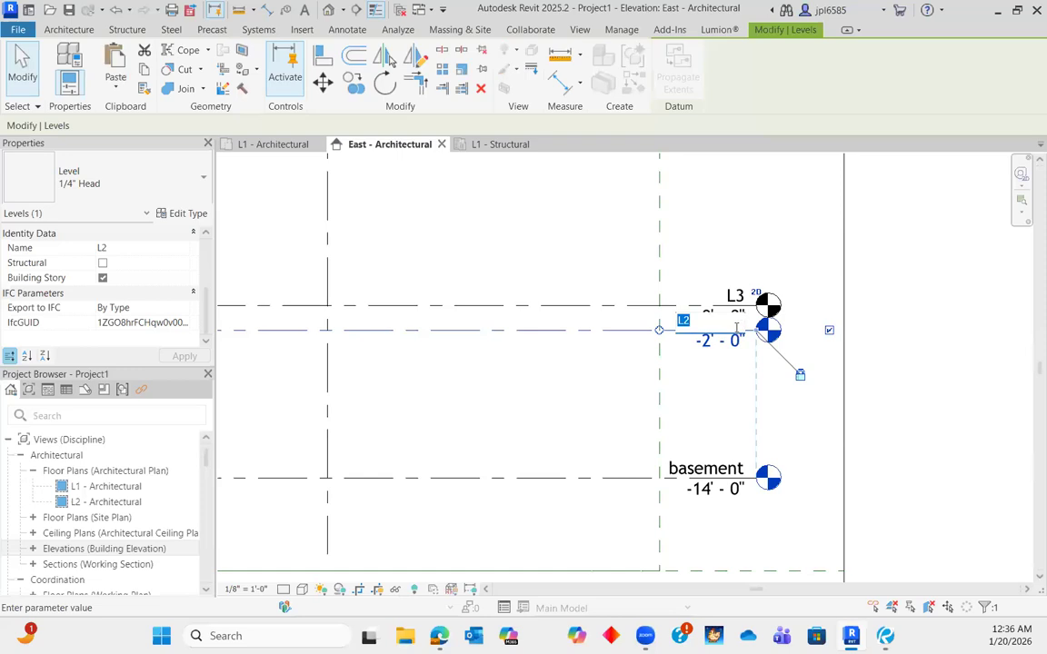
pyautogui.click(783, 205)
# - Rename level L3, at elevation 0' - 0", as first floor
pyautogui.click(739, 292)
pyautogui.click(739, 292)
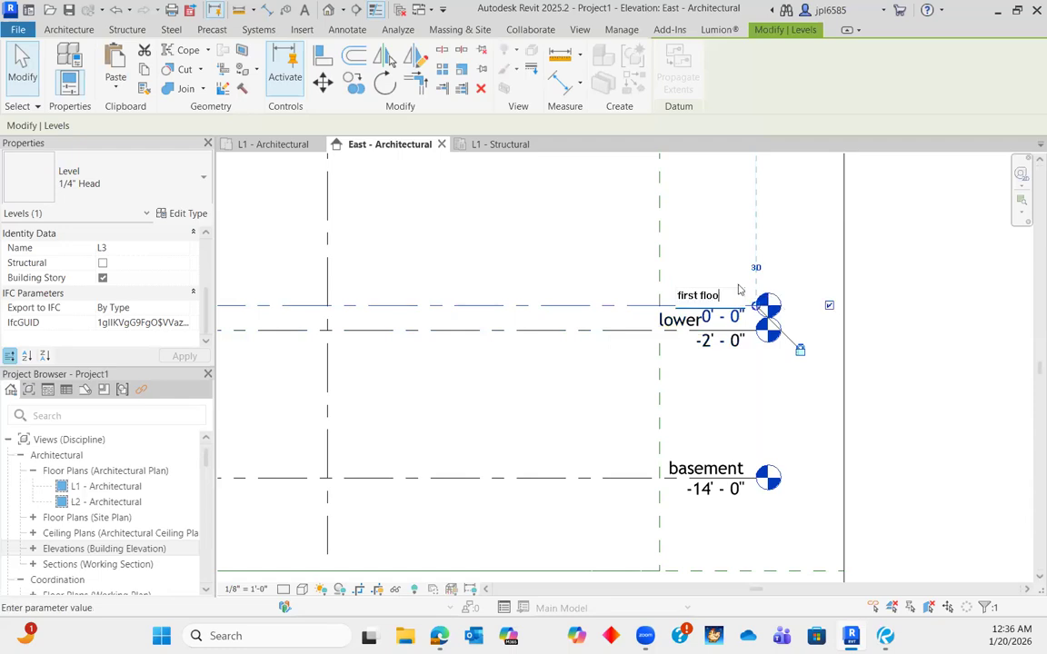
pyautogui.click(799, 223)
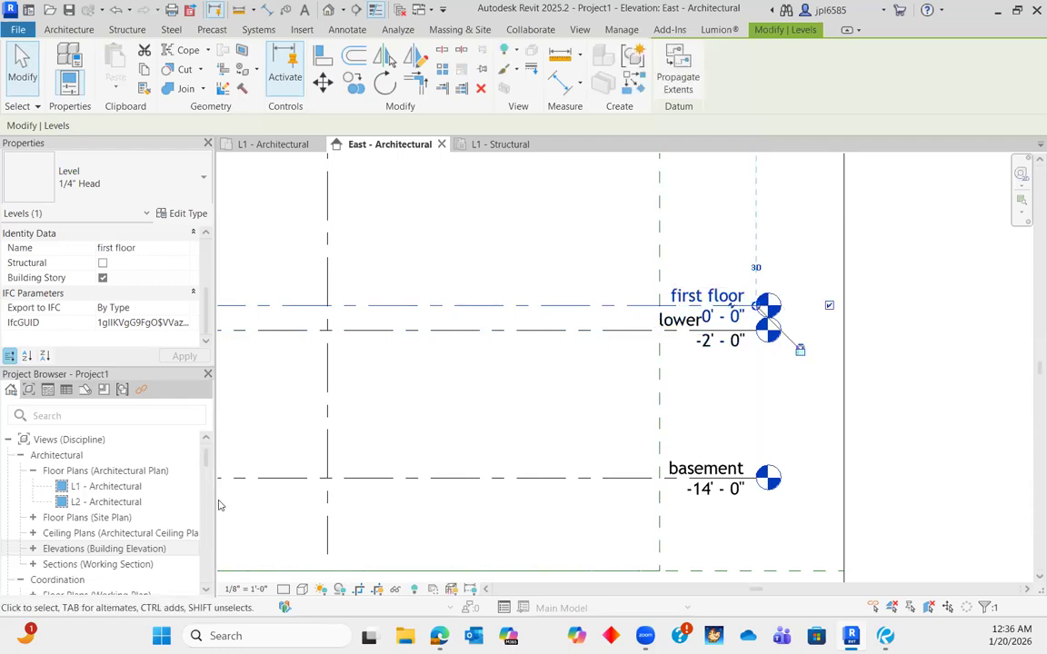
# - Locate the L1 - Structural plan in the project views and switch to it
pyautogui.scroll(-3, 142, 498)
pyautogui.scroll(-4, 143, 498)
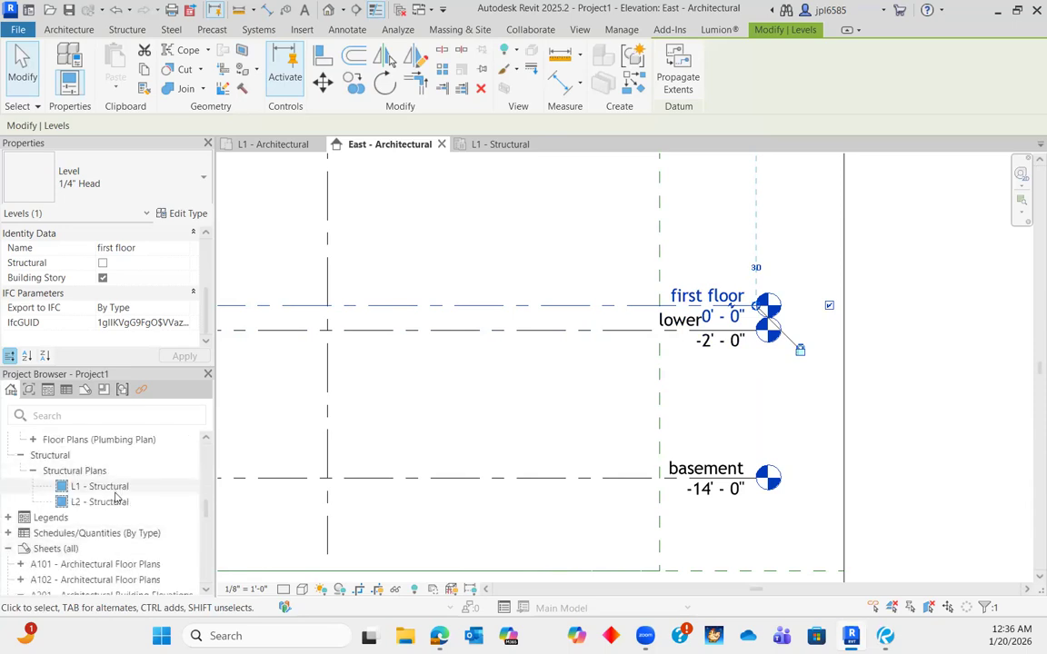
pyautogui.click(107, 487)
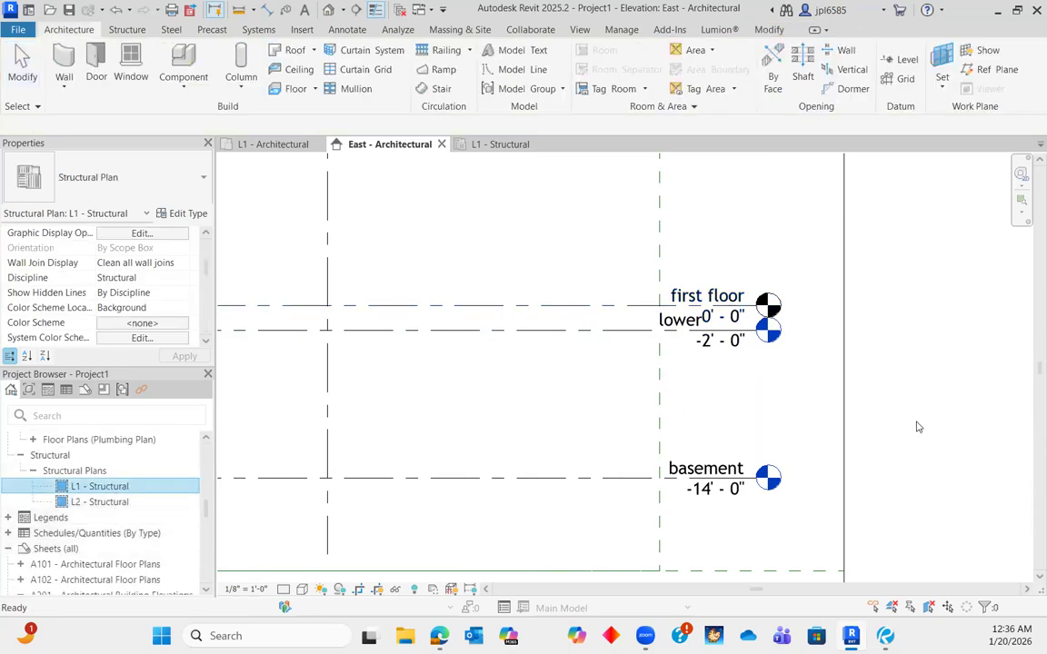
pyautogui.scroll(-2, 918, 427)
pyautogui.click(816, 354)
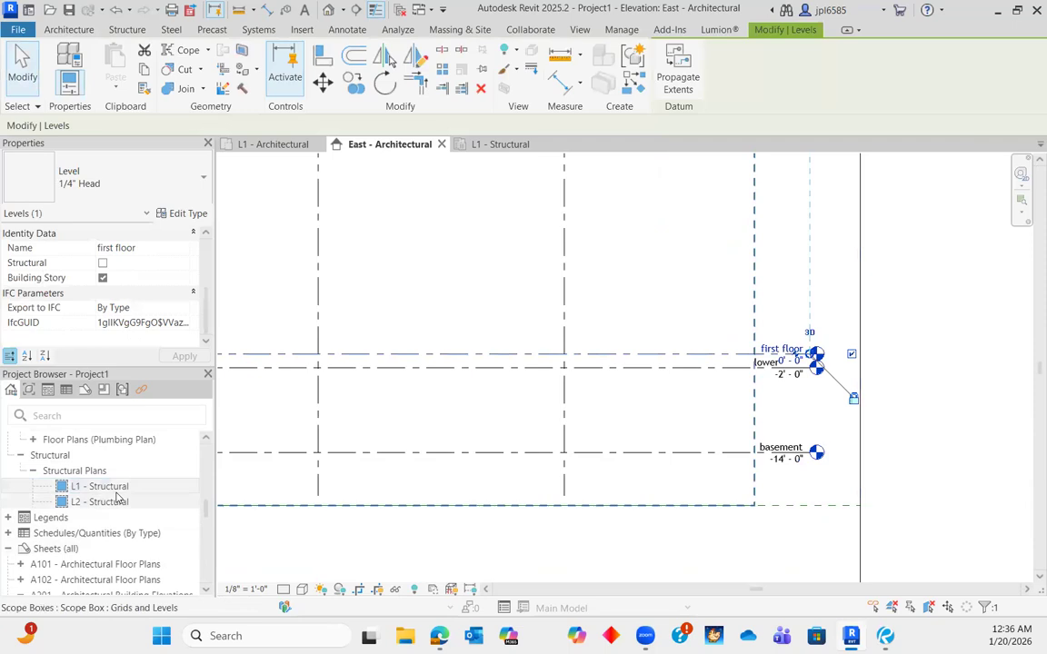
pyautogui.click(514, 148)
pyautogui.scroll(2, 628, 392)
pyautogui.scroll(-2, 696, 354)
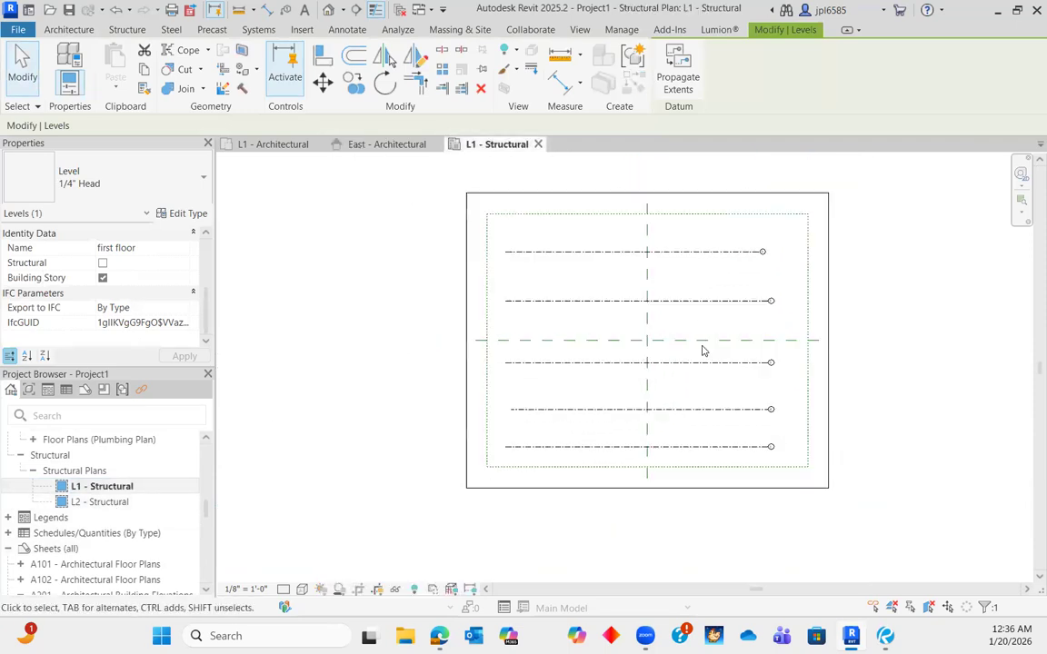
# - Hide the rectangular boxes around the grids and the two center reference planes in the L1 - Structural view
pyautogui.scroll(5, 109, 487)
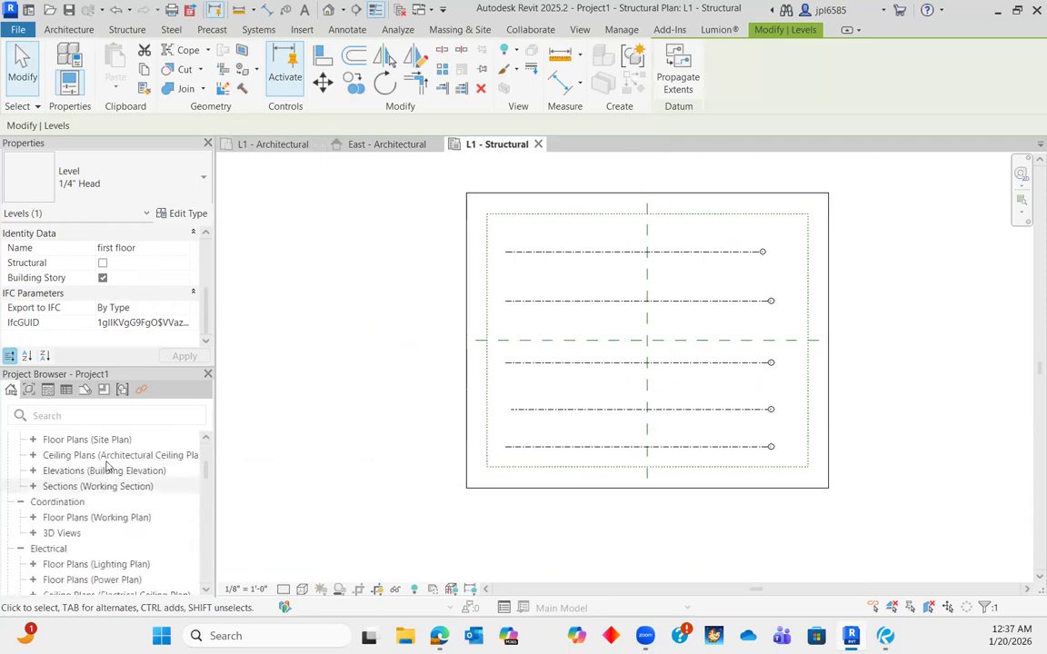
pyautogui.scroll(2, 561, 324)
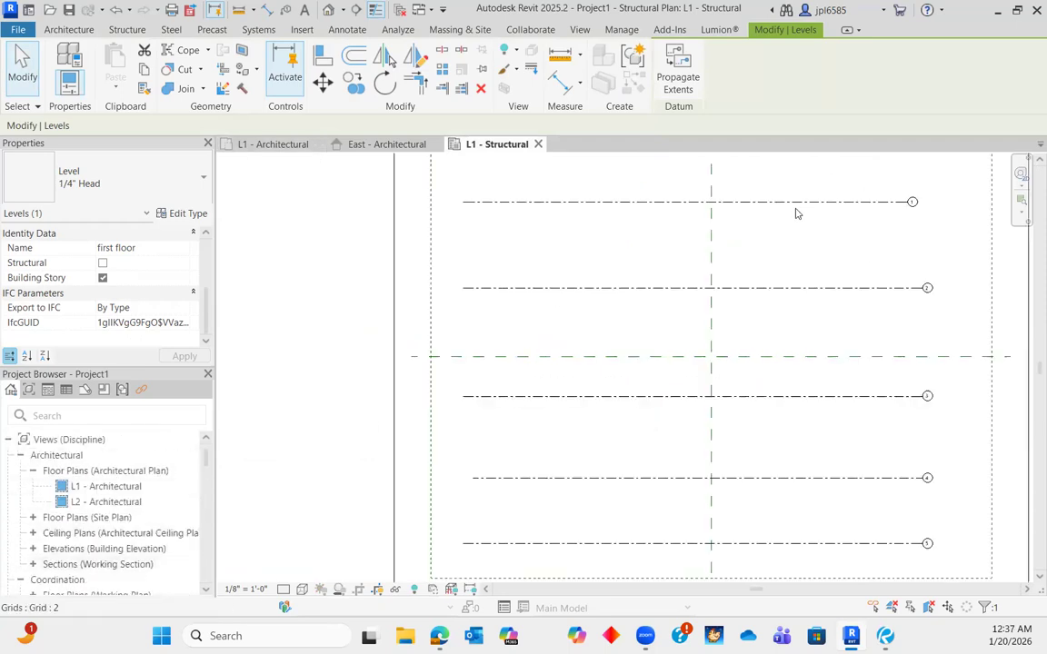
pyautogui.scroll(-2, 645, 327)
pyautogui.scroll(1, 586, 458)
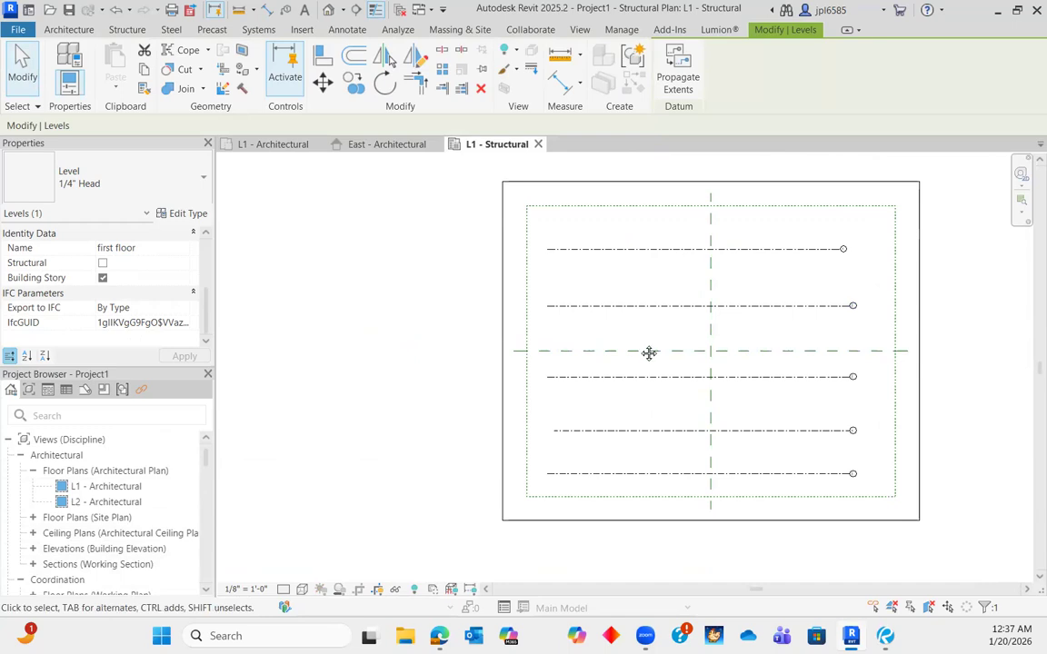
pyautogui.moveTo(649, 353); pyautogui.dragTo(482, 403, button='middle')
pyautogui.moveTo(888, 350); pyautogui.dragTo(712, 202)
pyautogui.rightClick(712, 200)
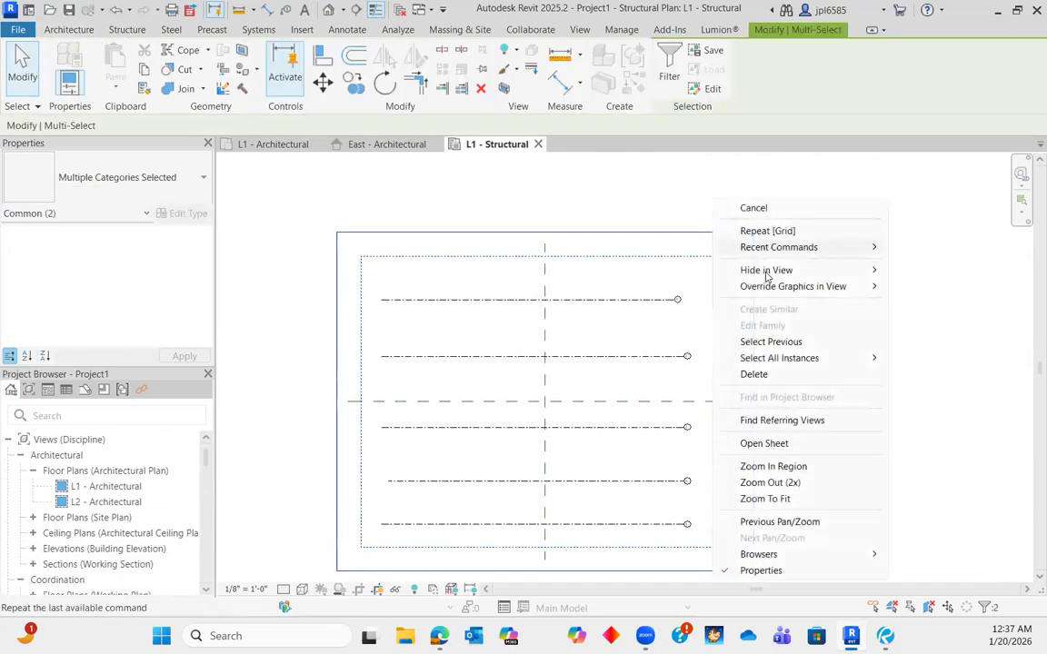
pyautogui.click(929, 270)
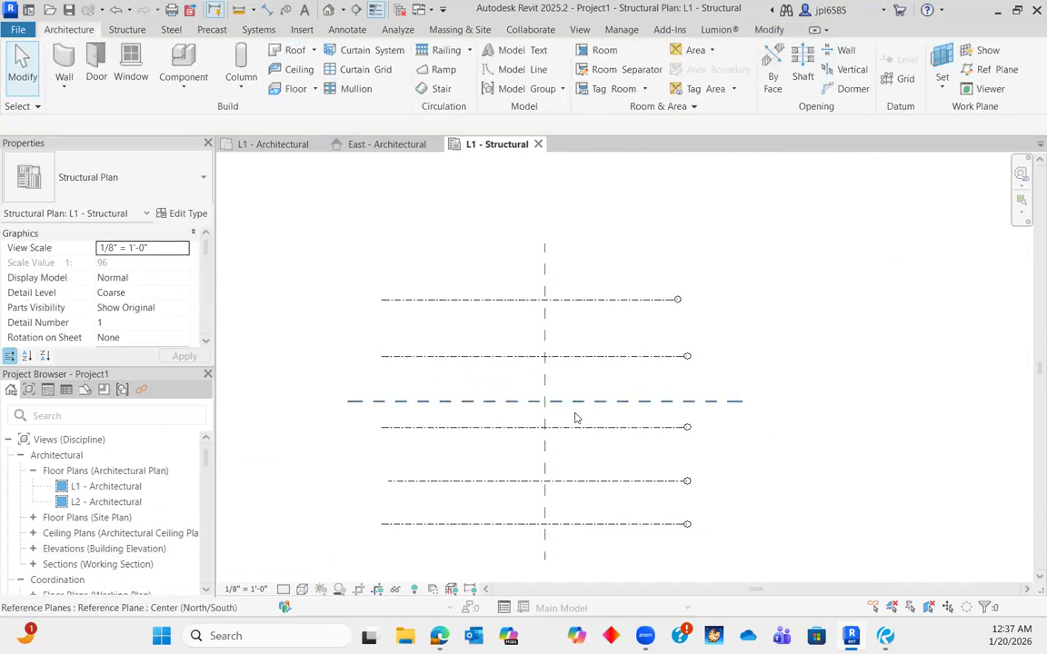
pyautogui.rightClick(514, 367)
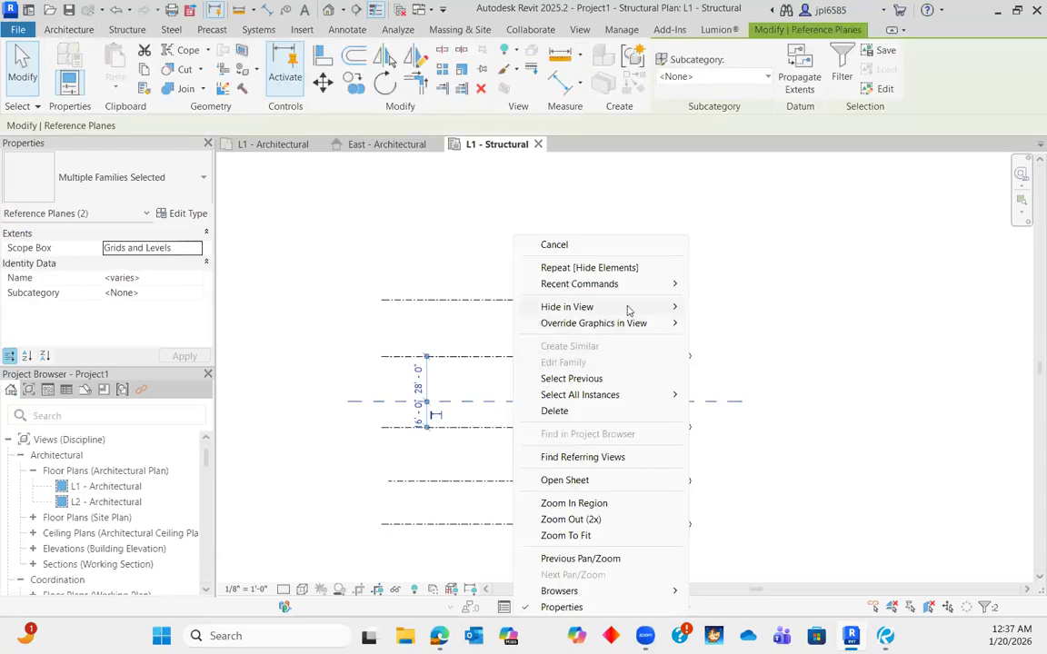
pyautogui.click(771, 312)
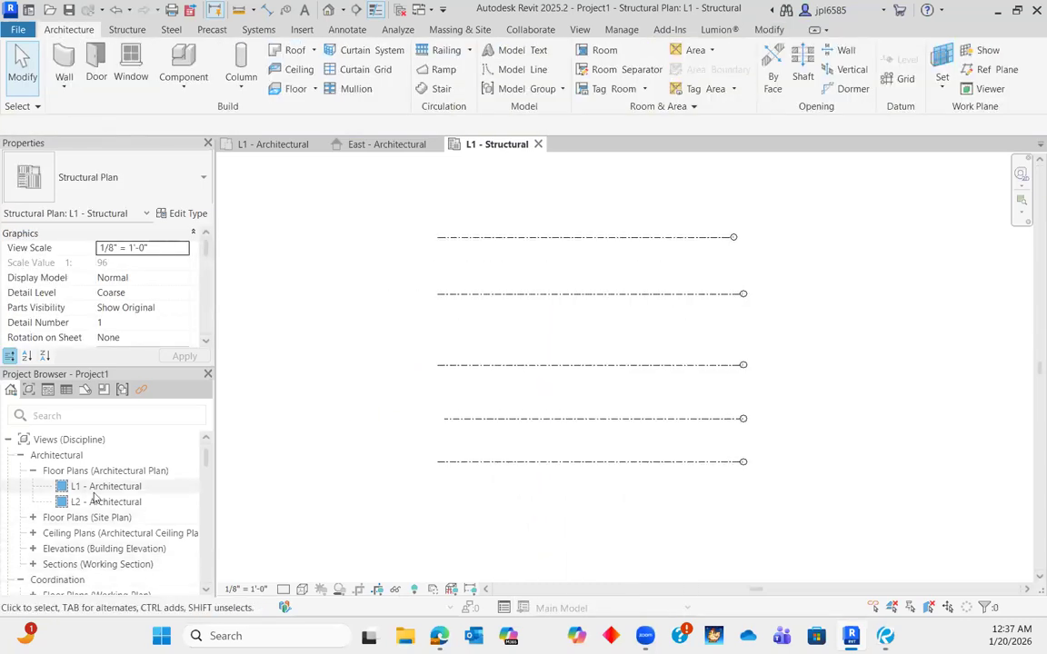
# - Expand the building elevations group and open the North - Architectural elevation view
pyautogui.scroll(-4, 109, 531)
pyautogui.scroll(-5, 109, 525)
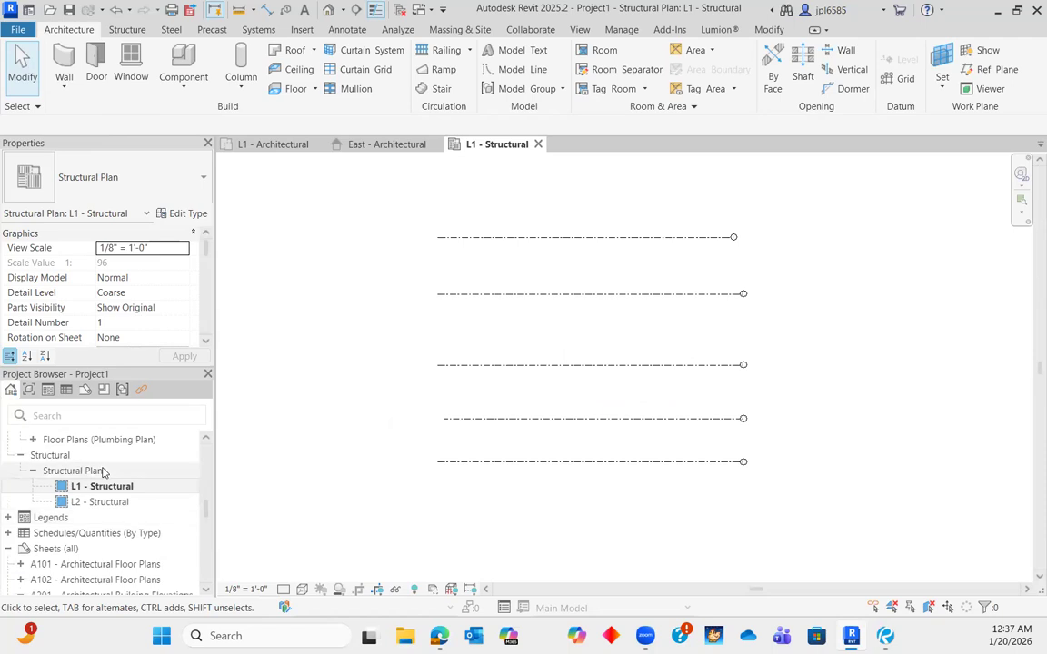
pyautogui.scroll(8, 106, 477)
pyautogui.scroll(2, 100, 496)
pyautogui.scroll(-3, 102, 490)
pyautogui.scroll(2, 54, 473)
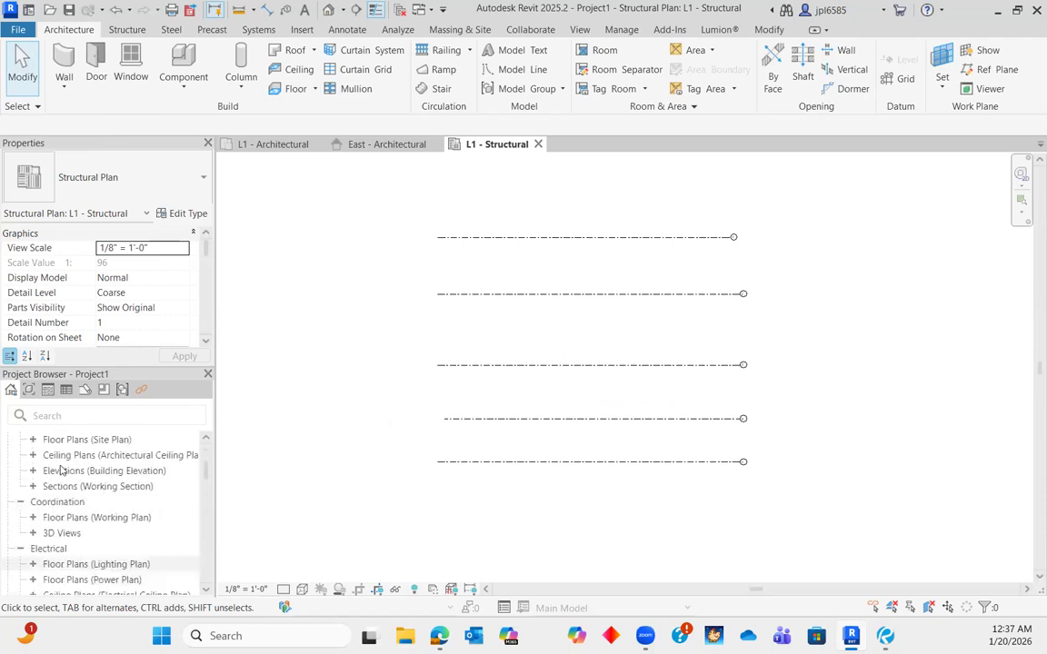
pyautogui.click(33, 471)
pyautogui.doubleClick(91, 502)
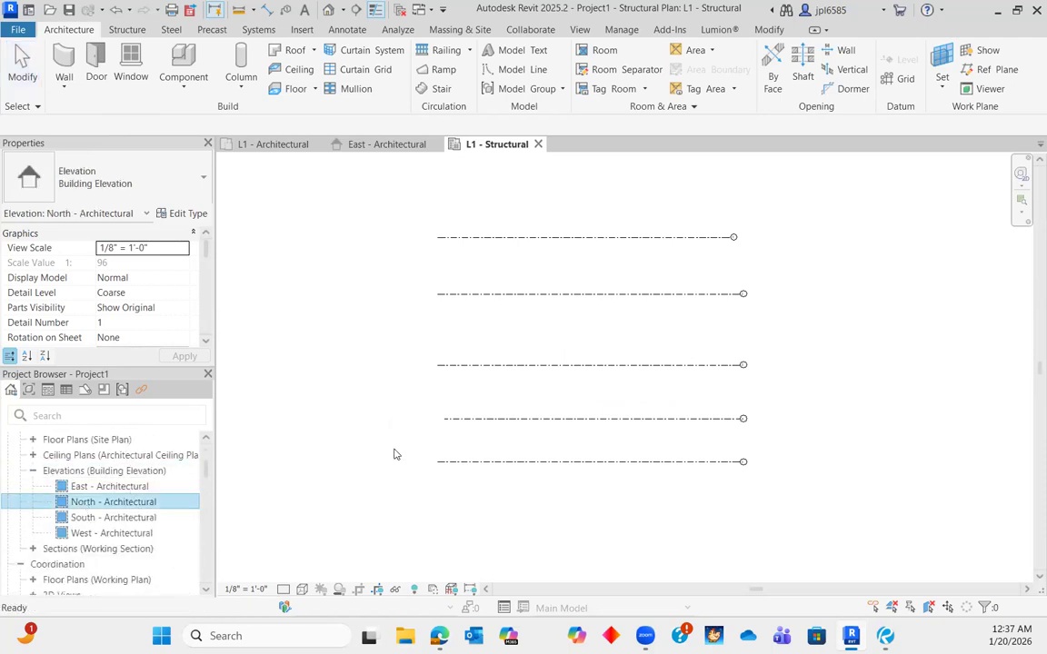
# - Set the North - Architectural elevation view's scope box to None
pyautogui.scroll(-2, 488, 358)
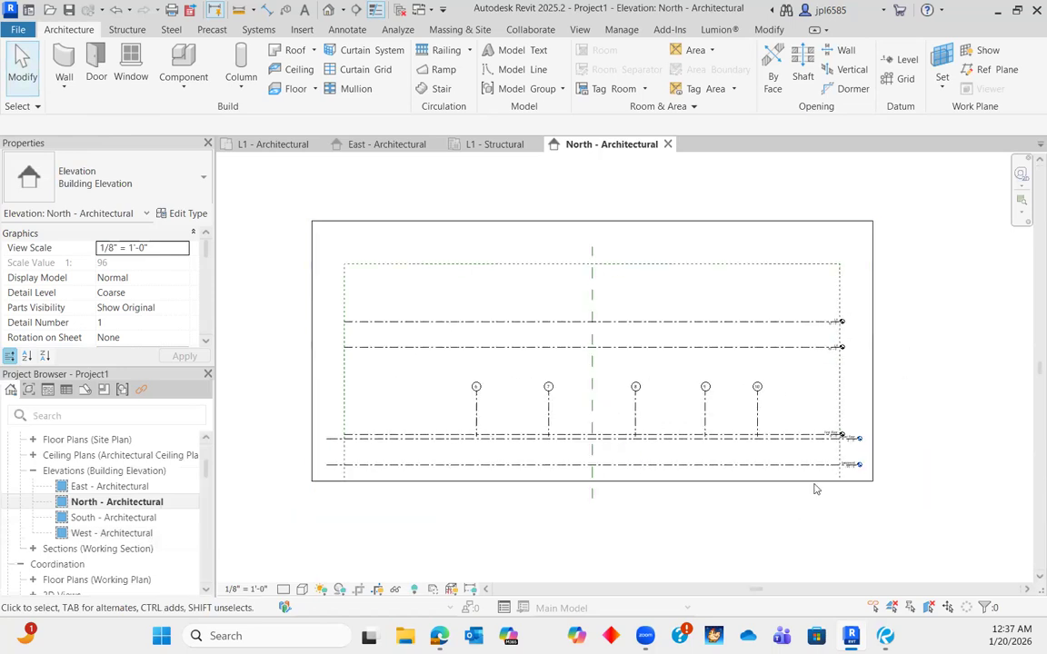
pyautogui.click(815, 482)
pyautogui.scroll(-5, 175, 301)
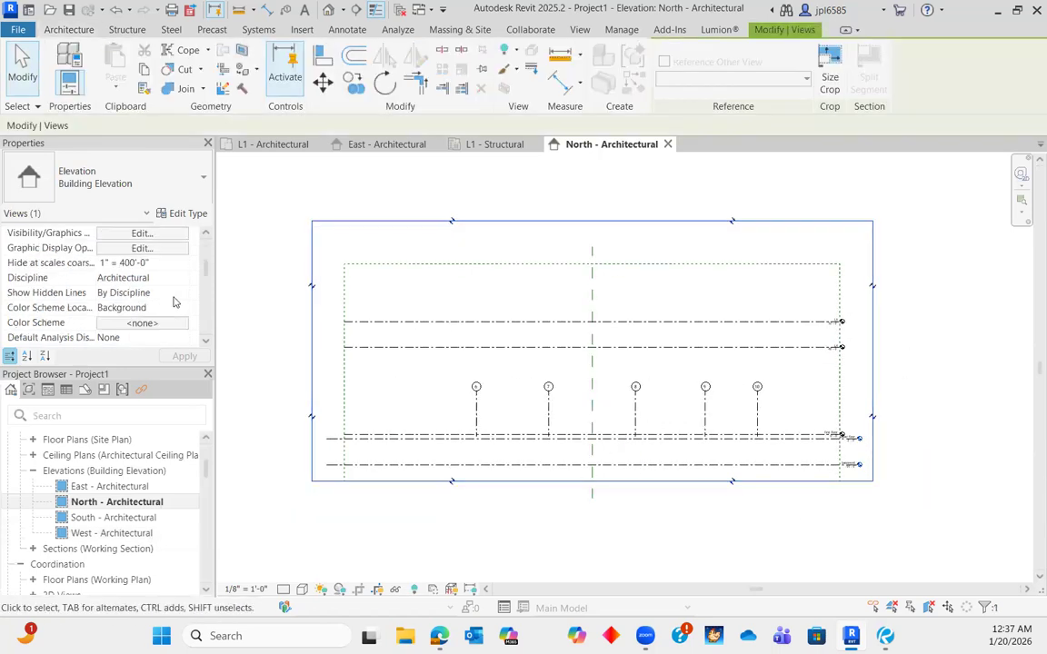
pyautogui.scroll(-2, 176, 301)
pyautogui.scroll(-3, 175, 300)
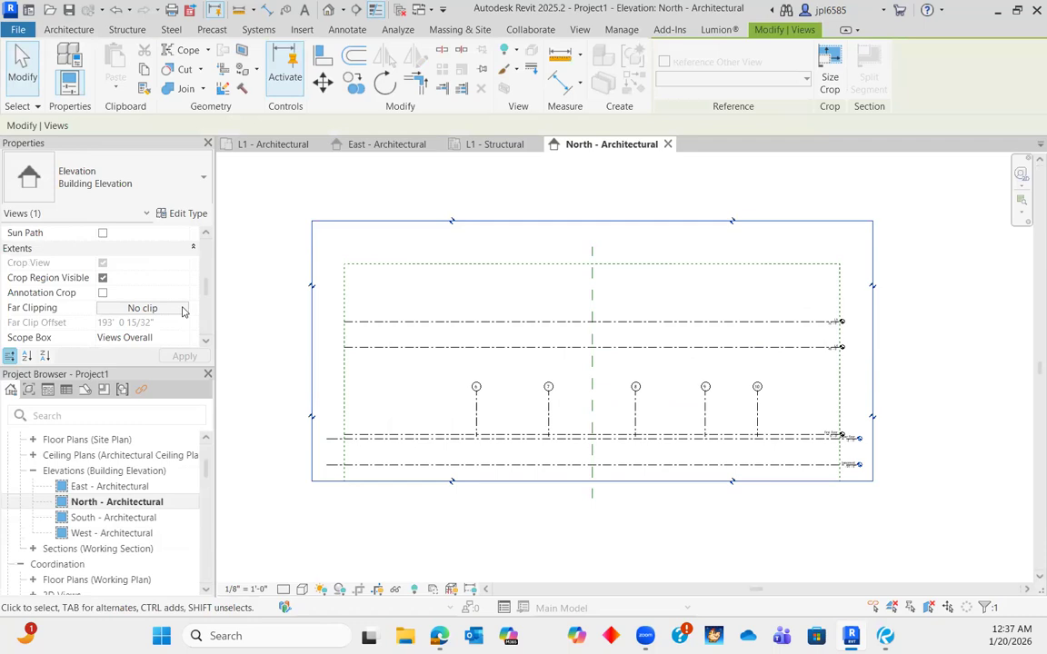
pyautogui.scroll(-1, 182, 311)
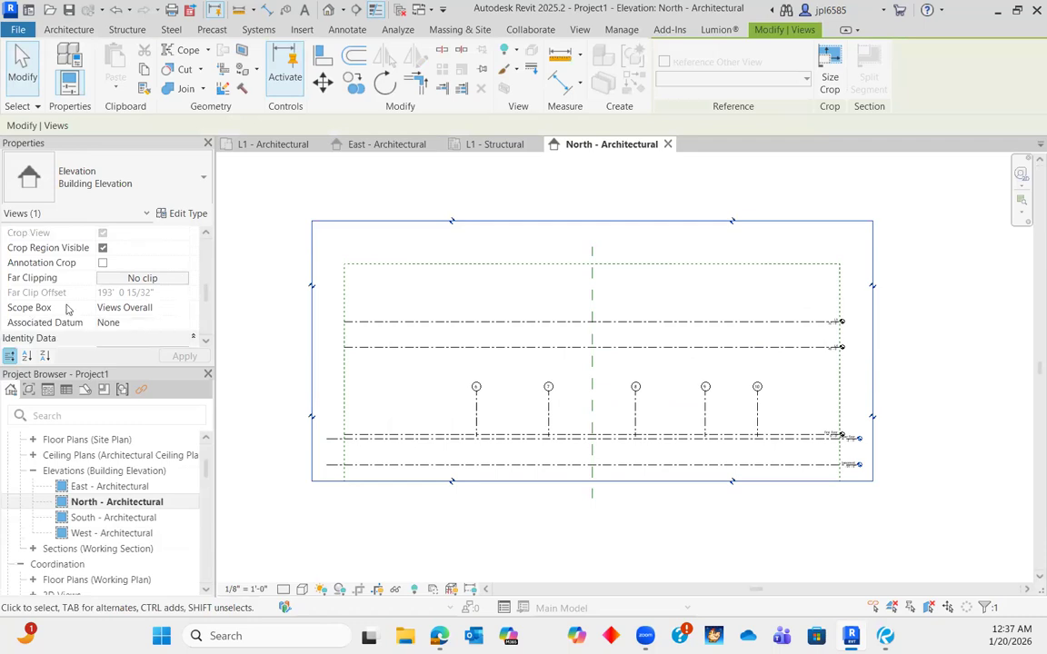
pyautogui.click(178, 308)
pyautogui.click(137, 323)
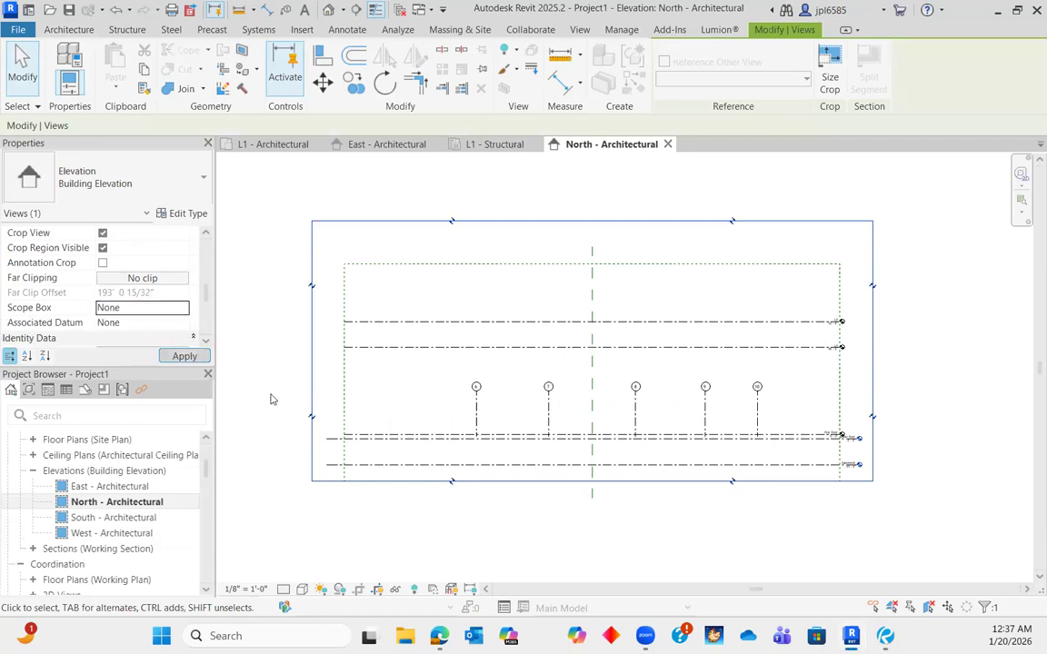
# - Extend the lower edge of the North elevation's crop region well below the basement level
pyautogui.click(627, 480)
pyautogui.moveTo(592, 481)
pyautogui.mouseDown()
pyautogui.moveTo(584, 581)
pyautogui.moveTo(585, 461)
pyautogui.mouseUp()
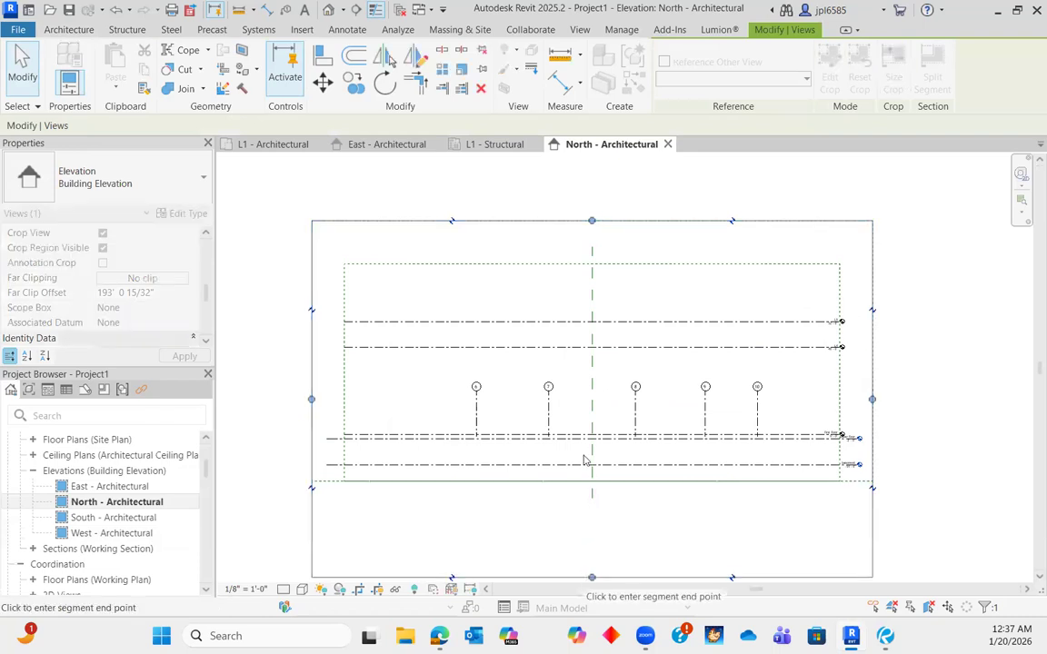
pyautogui.scroll(-1, 584, 324)
pyautogui.scroll(1, 627, 511)
pyautogui.scroll(1, 611, 459)
pyautogui.moveTo(696, 460); pyautogui.dragTo(711, 405, button='middle')
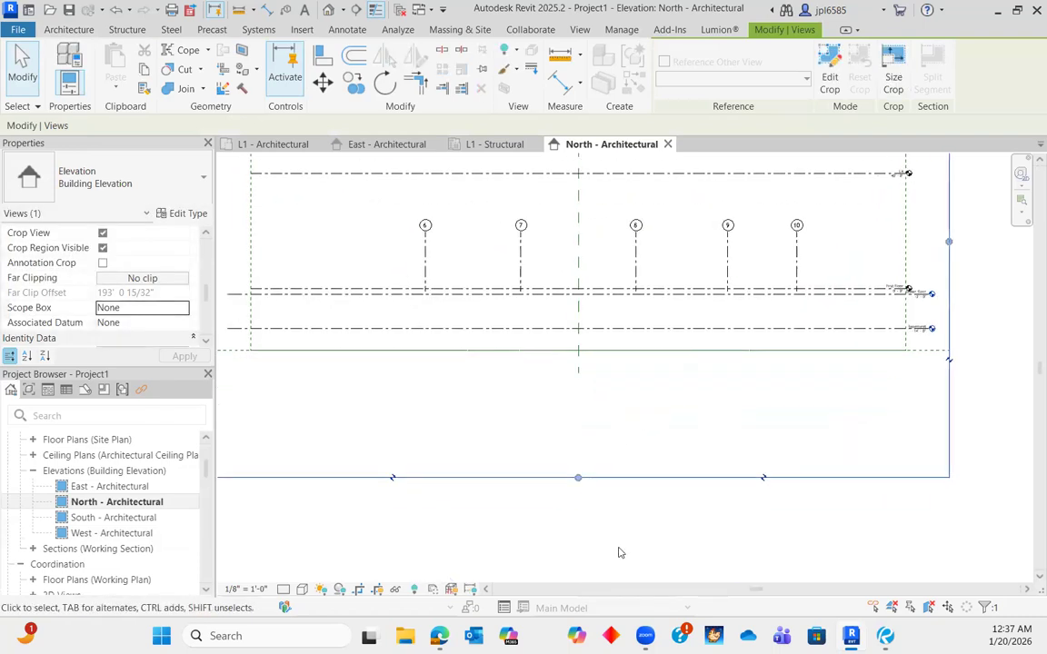
# - Stretch the bottom of the Grids and Levels scope box downward, keeping it inside the crop region
pyautogui.scroll(1, 683, 378)
pyautogui.click(539, 341)
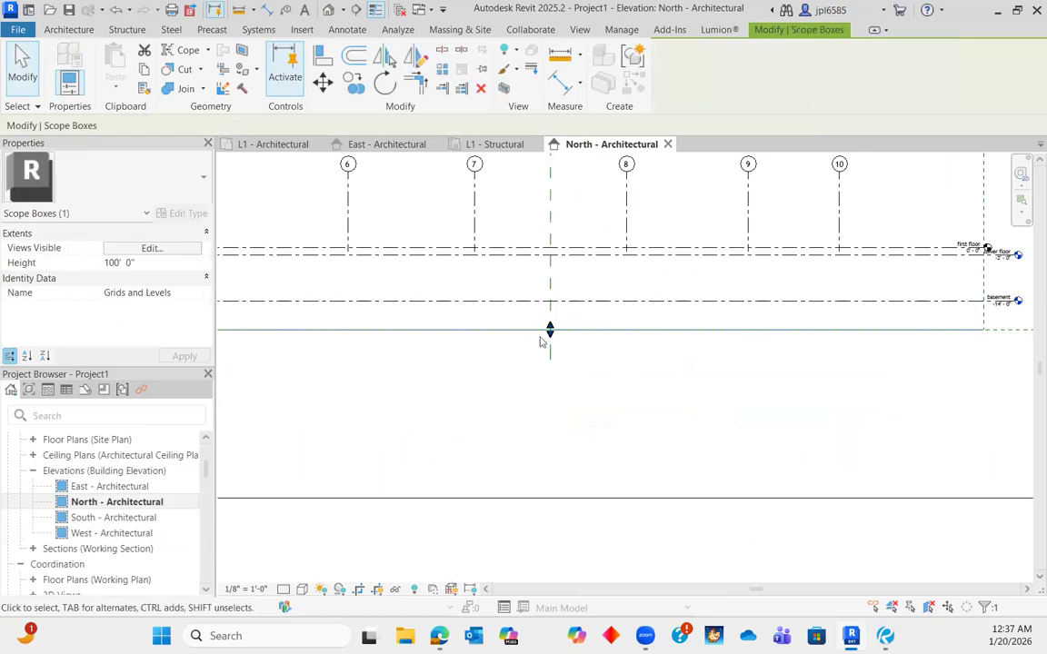
pyautogui.moveTo(550, 331); pyautogui.dragTo(553, 429)
pyautogui.press('Escape')
pyautogui.scroll(-2, 663, 357)
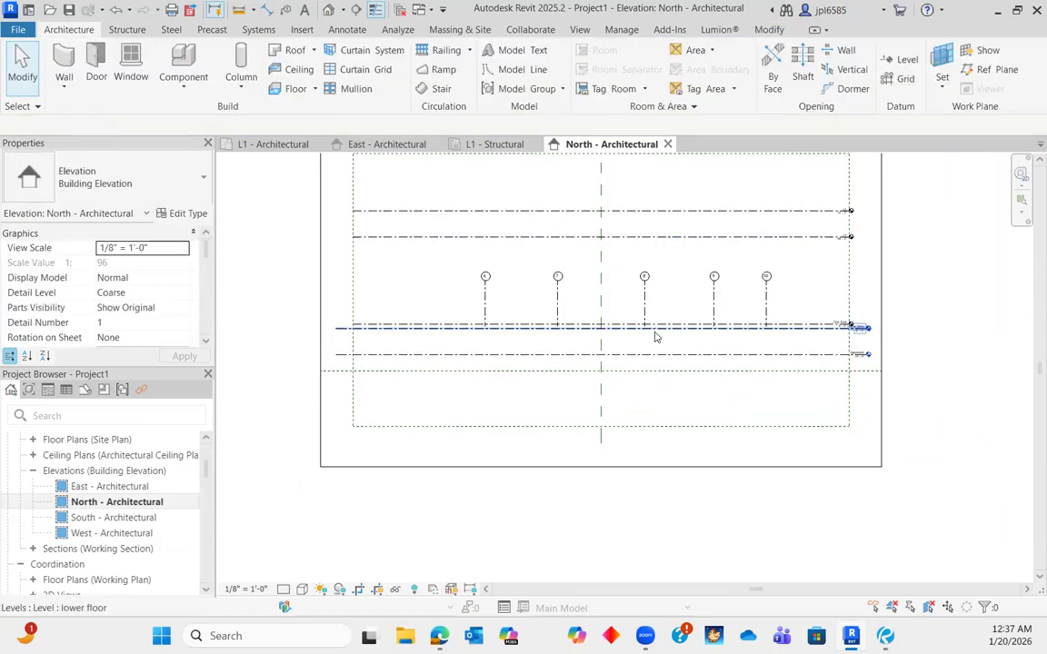
# - Extend the lower ends of grids 6 through 10 together to just below the basement level
pyautogui.click(766, 295)
pyautogui.scroll(1, 777, 318)
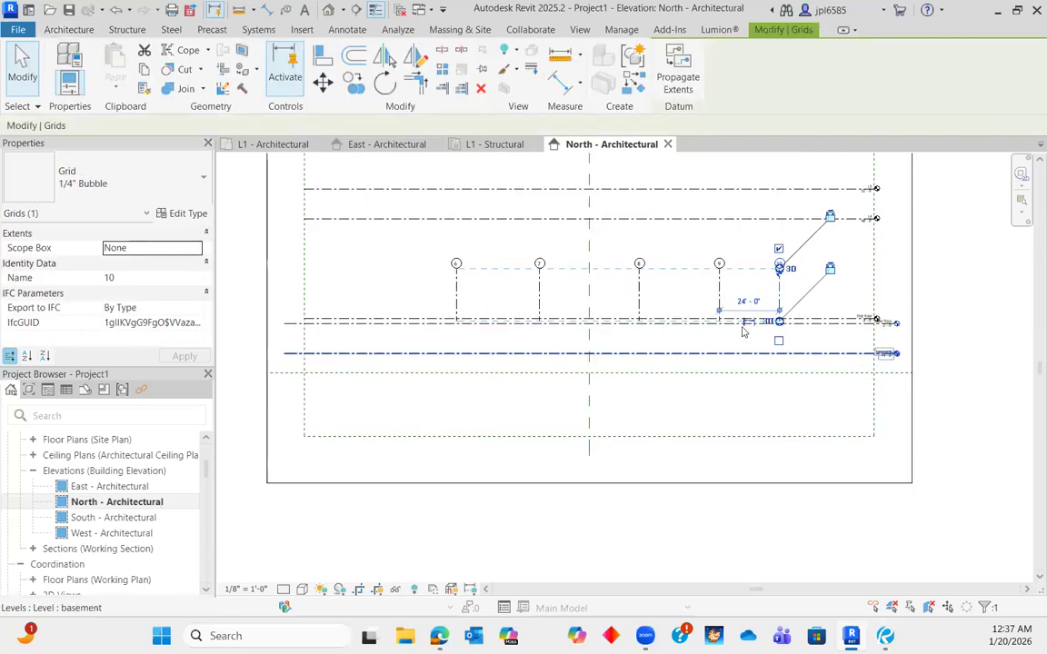
pyautogui.scroll(1, 781, 329)
pyautogui.moveTo(778, 319); pyautogui.dragTo(778, 393)
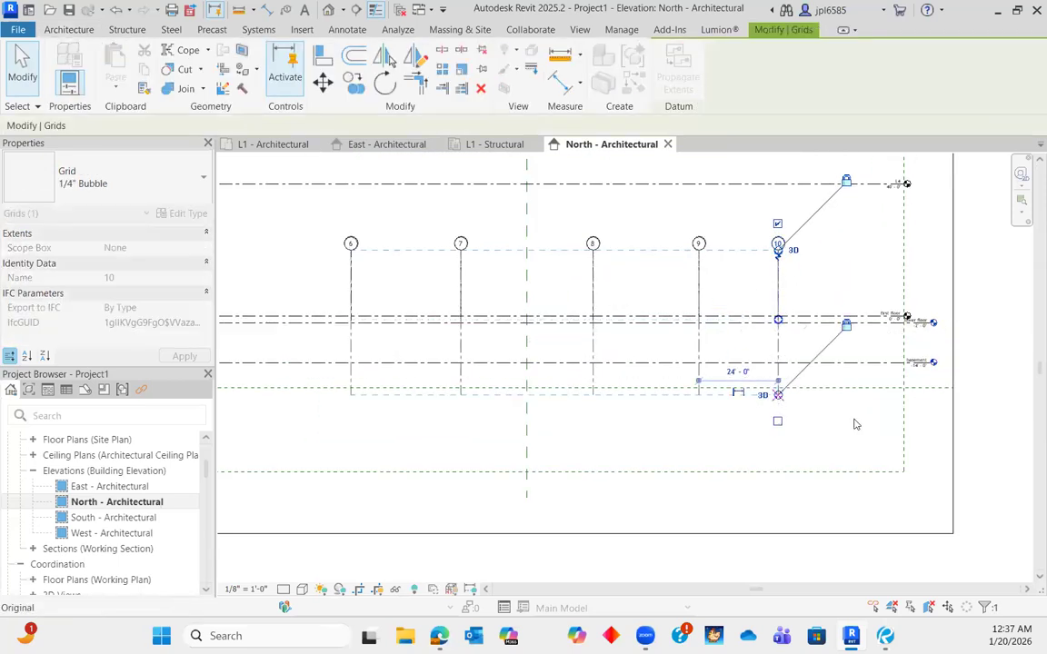
pyautogui.press('Escape')
pyautogui.scroll(-1, 883, 379)
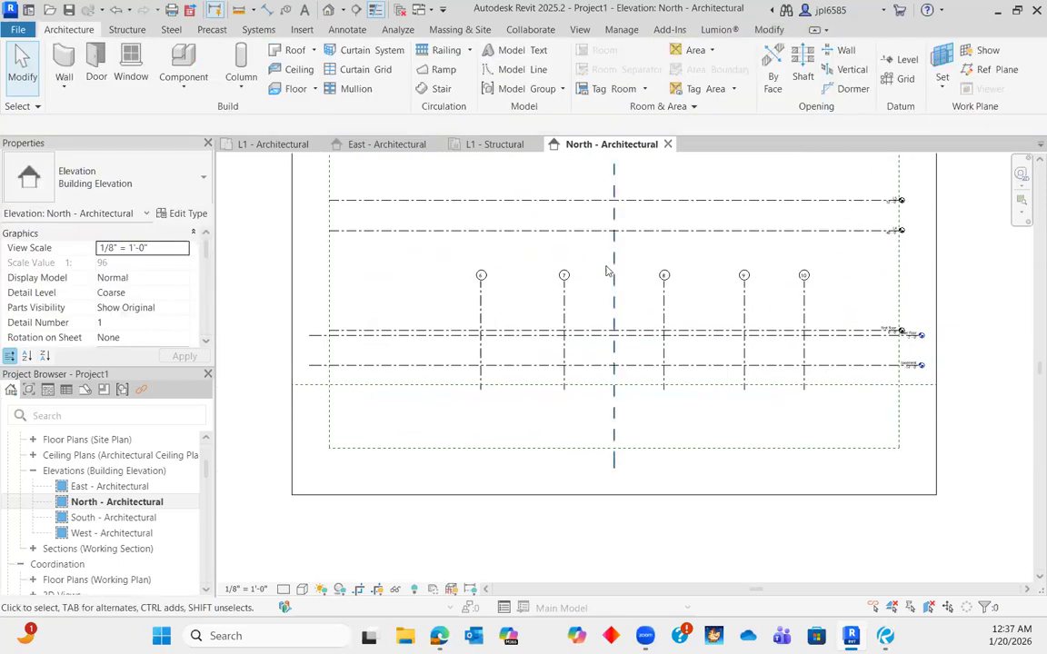
# - Raise the bubble ends of grids 6 through 10 together above the topmost level line
pyautogui.click(804, 300)
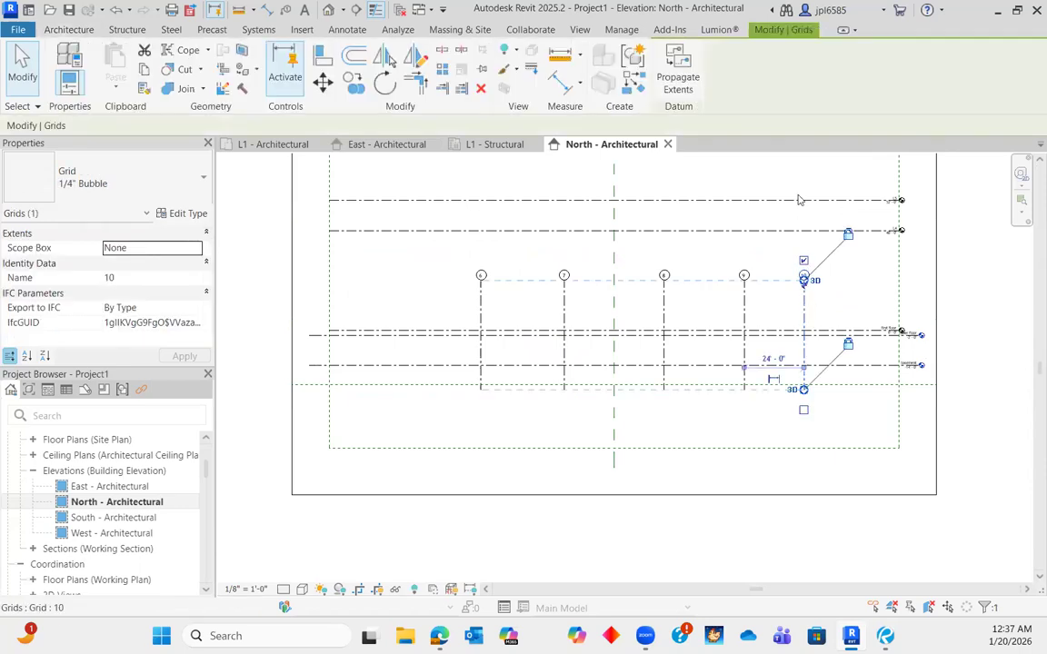
pyautogui.click(851, 320)
pyautogui.click(804, 289)
pyautogui.moveTo(805, 207); pyautogui.dragTo(805, 179)
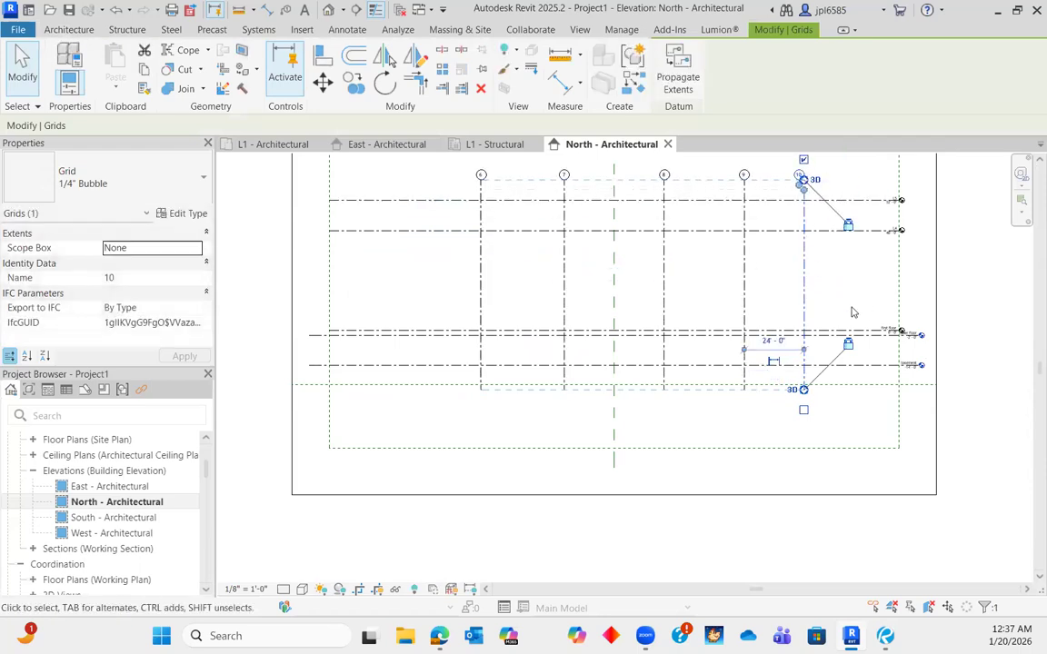
pyautogui.click(854, 313)
# - Check the extended grids against the levels in the North elevation, and open the South - Architectural elevation view
pyautogui.scroll(-1, 816, 300)
pyautogui.scroll(2, 809, 362)
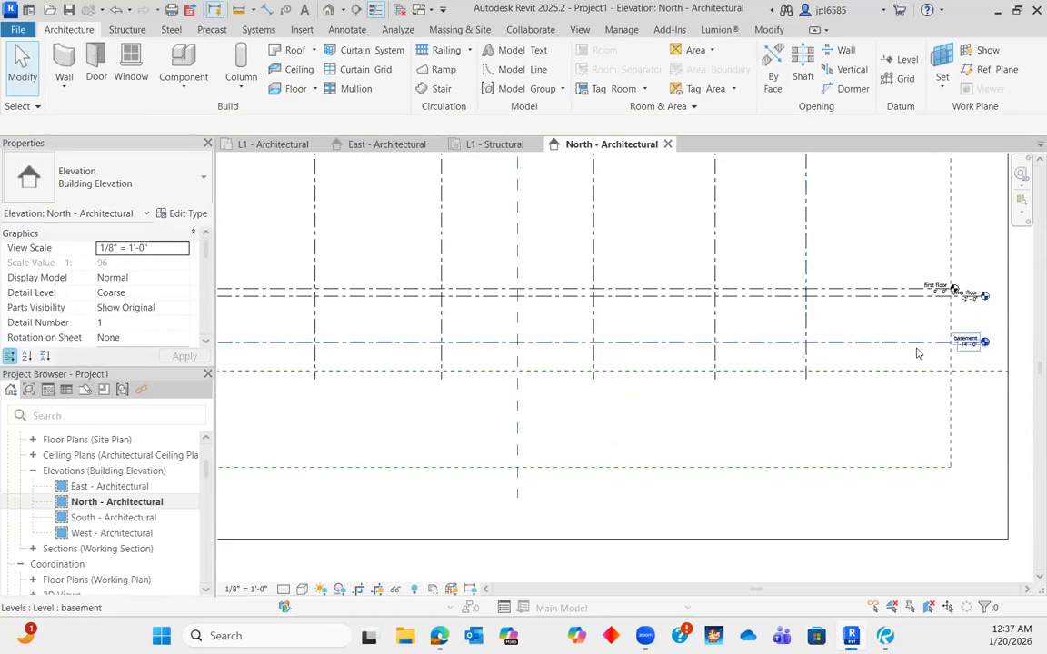
pyautogui.scroll(-1, 916, 350)
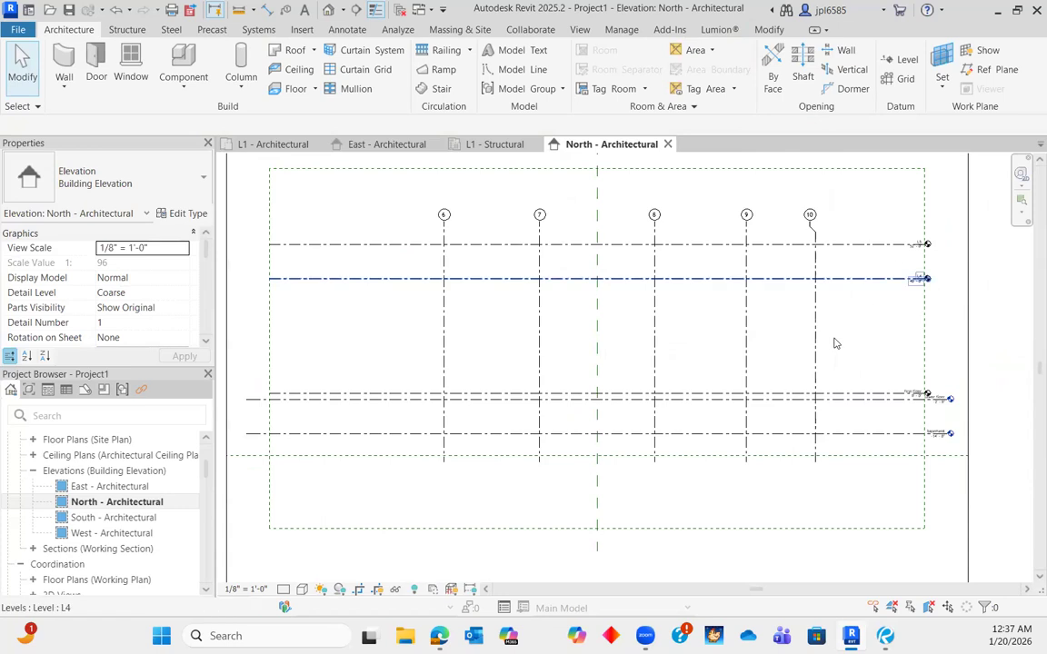
pyautogui.scroll(-2, 835, 318)
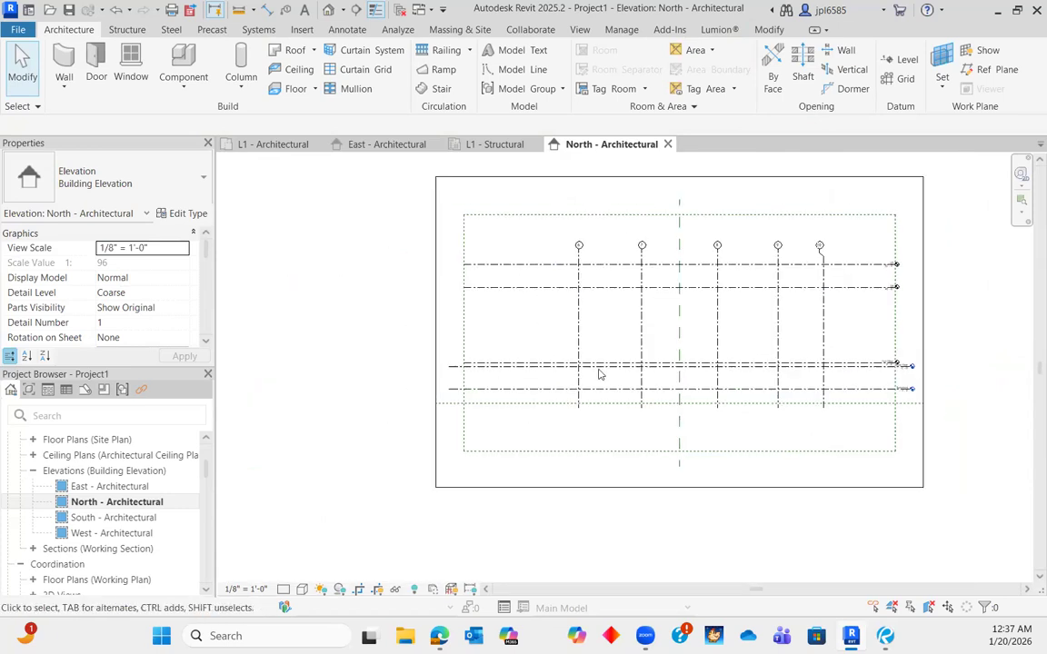
pyautogui.click(122, 519)
pyautogui.doubleClick(129, 519)
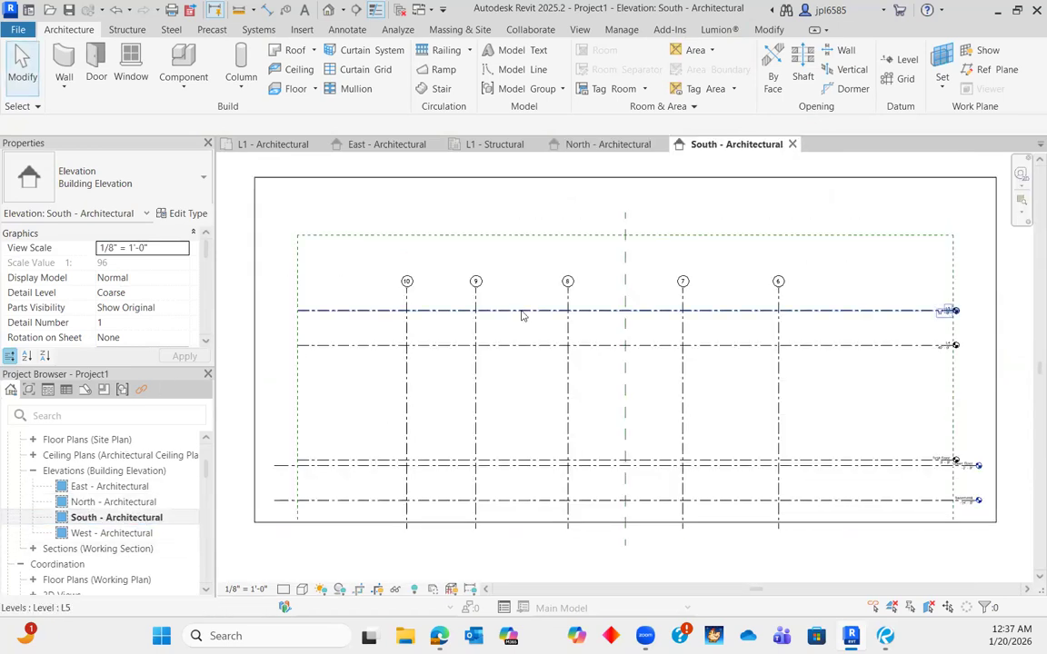
# - Review the levels and grids in the South and West architectural elevations
pyautogui.scroll(-1, 522, 314)
pyautogui.moveTo(662, 428); pyautogui.dragTo(660, 353, button='middle')
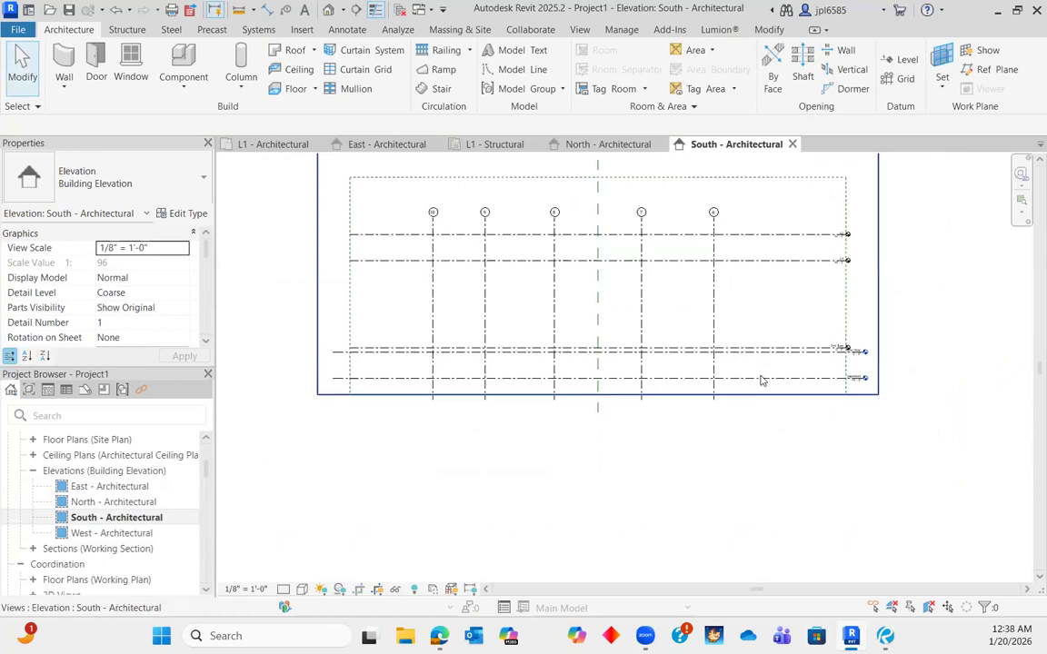
pyautogui.click(117, 533)
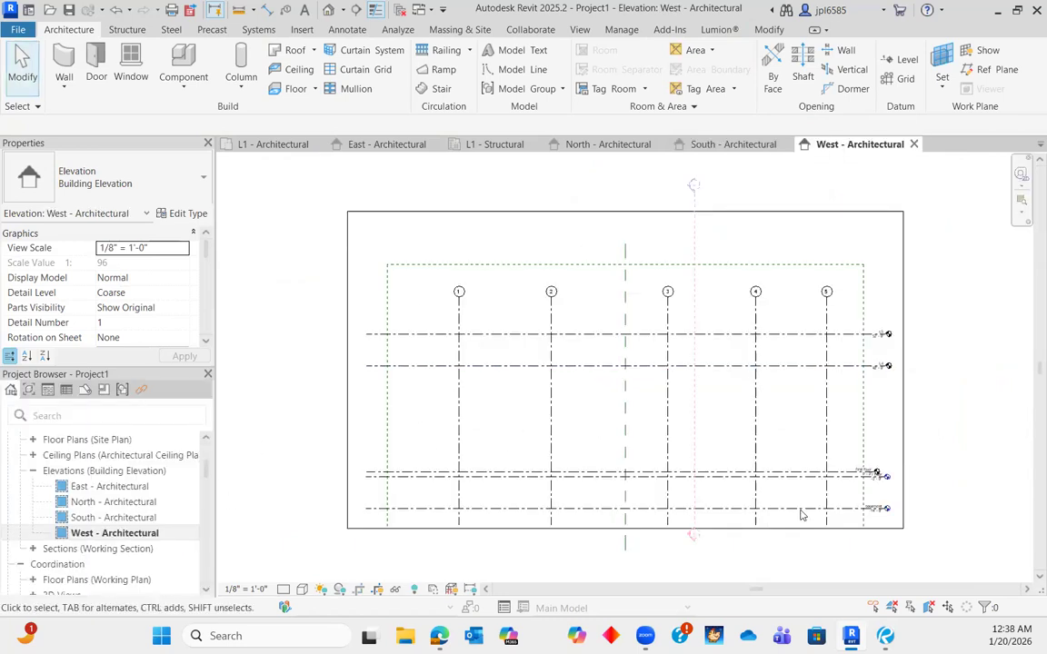
pyautogui.moveTo(846, 474); pyautogui.dragTo(790, 402, button='middle')
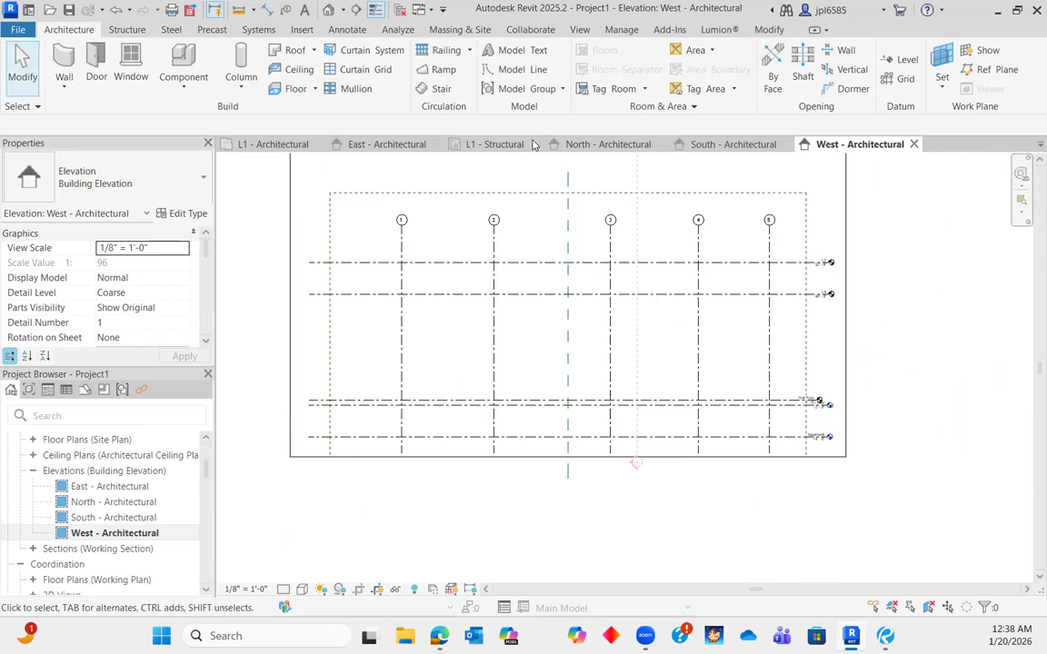
# - Close the North, South and West elevation views and return to the L1 - Structural plan
pyautogui.click(663, 144)
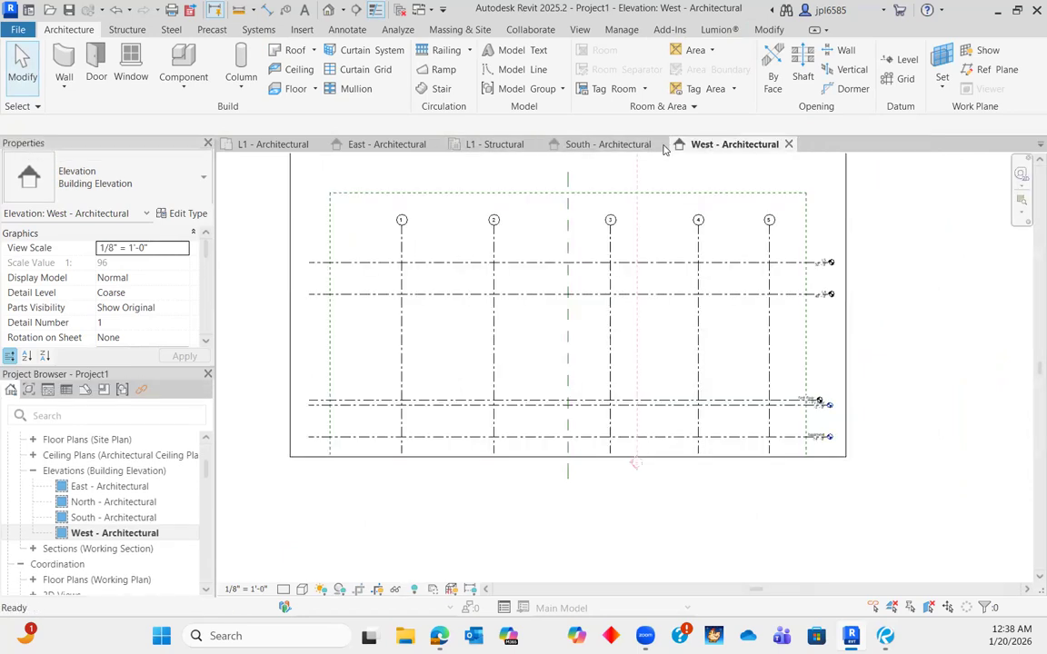
pyautogui.click(663, 145)
pyautogui.click(664, 145)
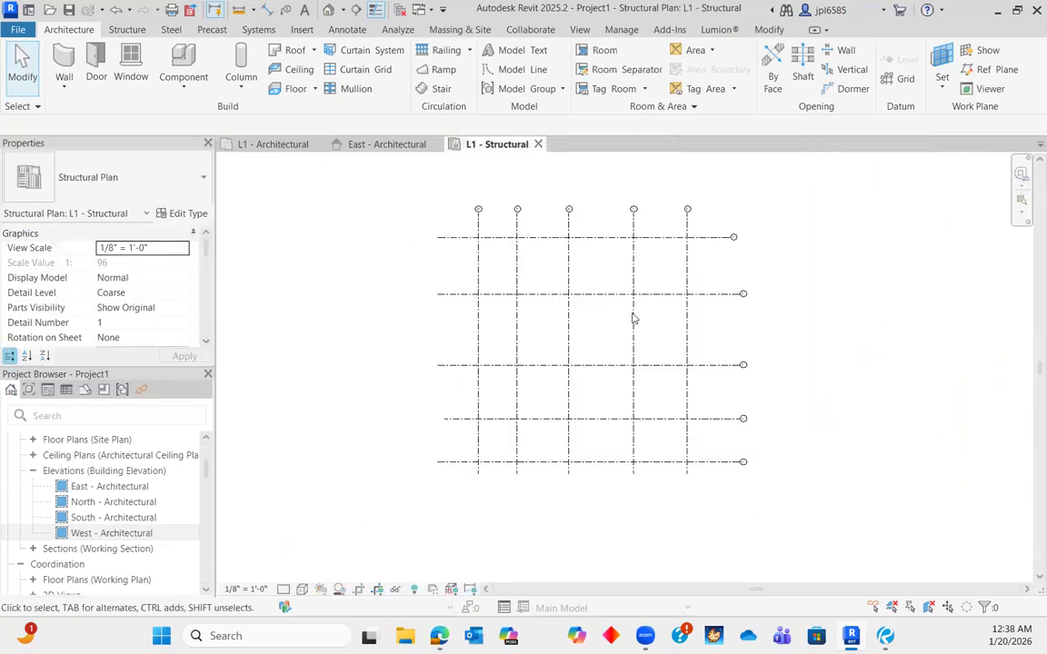
pyautogui.scroll(3, 600, 337)
pyautogui.scroll(-6, 577, 335)
pyautogui.moveTo(717, 401); pyautogui.dragTo(814, 385, button='middle')
pyautogui.scroll(1, 769, 349)
pyautogui.scroll(2, 767, 348)
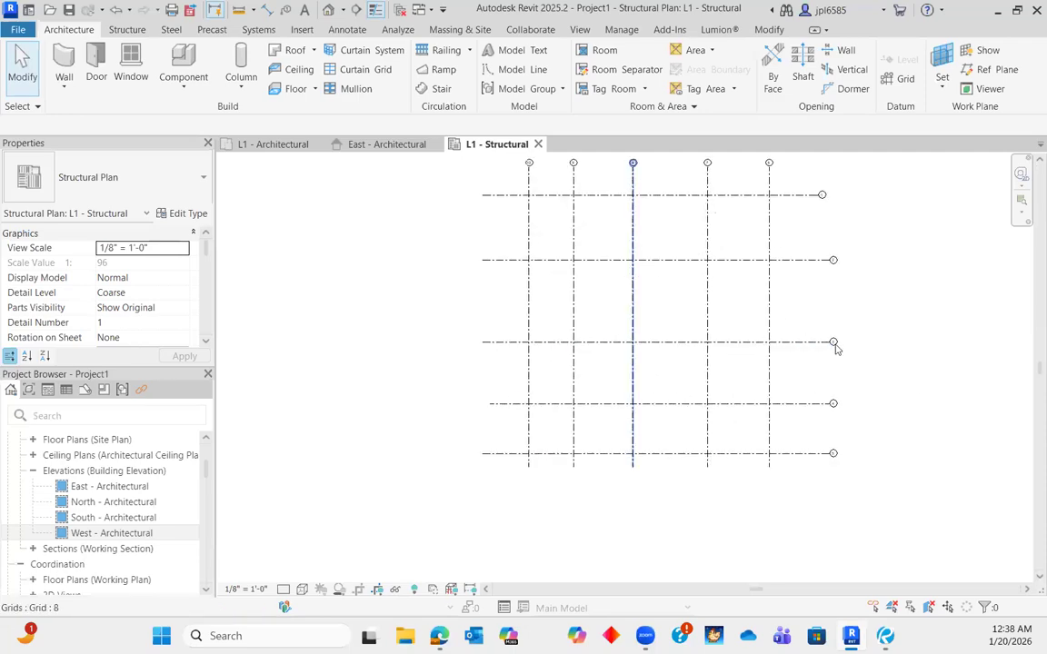
# - Switch to Bluebeam Revu and highlight the pier at grids D and 9 in purple on the foundation plan
pyautogui.click(885, 635)
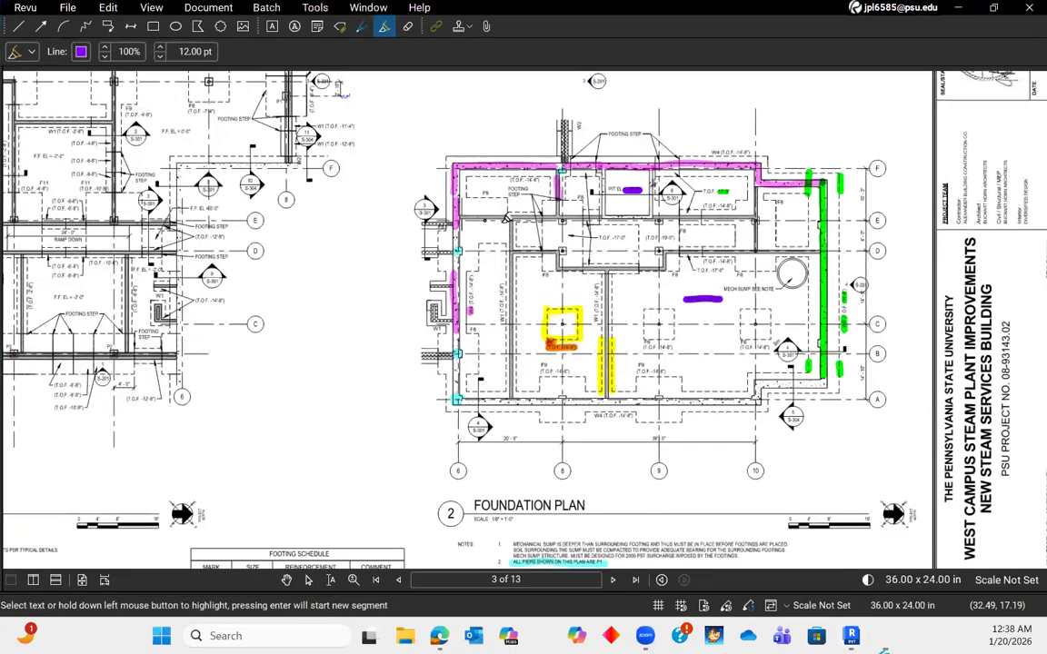
pyautogui.scroll(4, 443, 177)
pyautogui.scroll(-1, 415, 159)
pyautogui.scroll(-3, 598, 233)
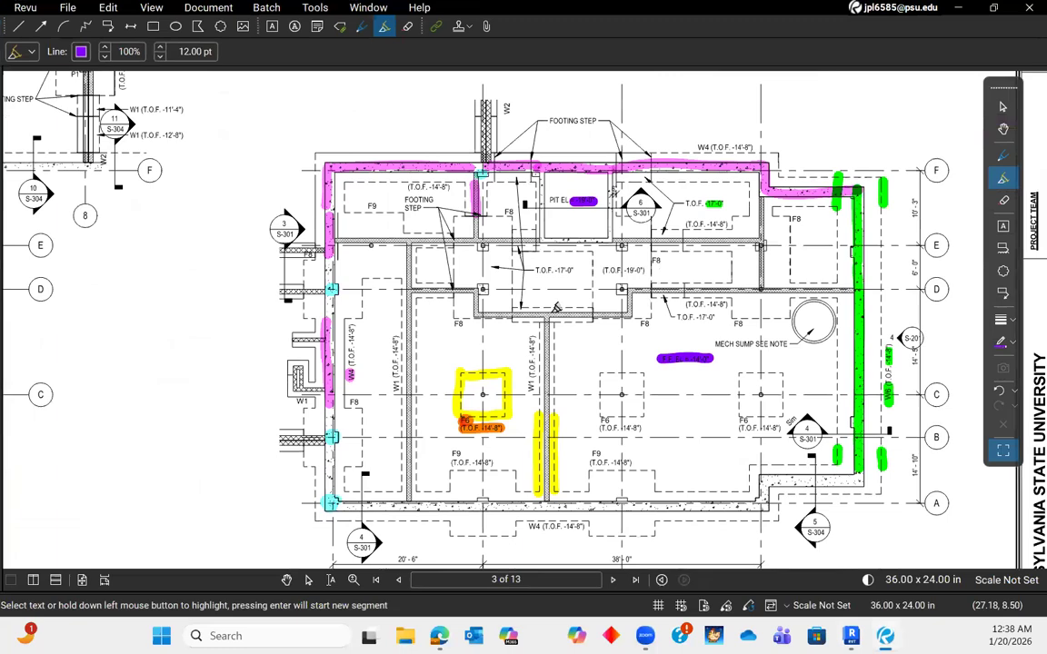
pyautogui.scroll(1, 598, 233)
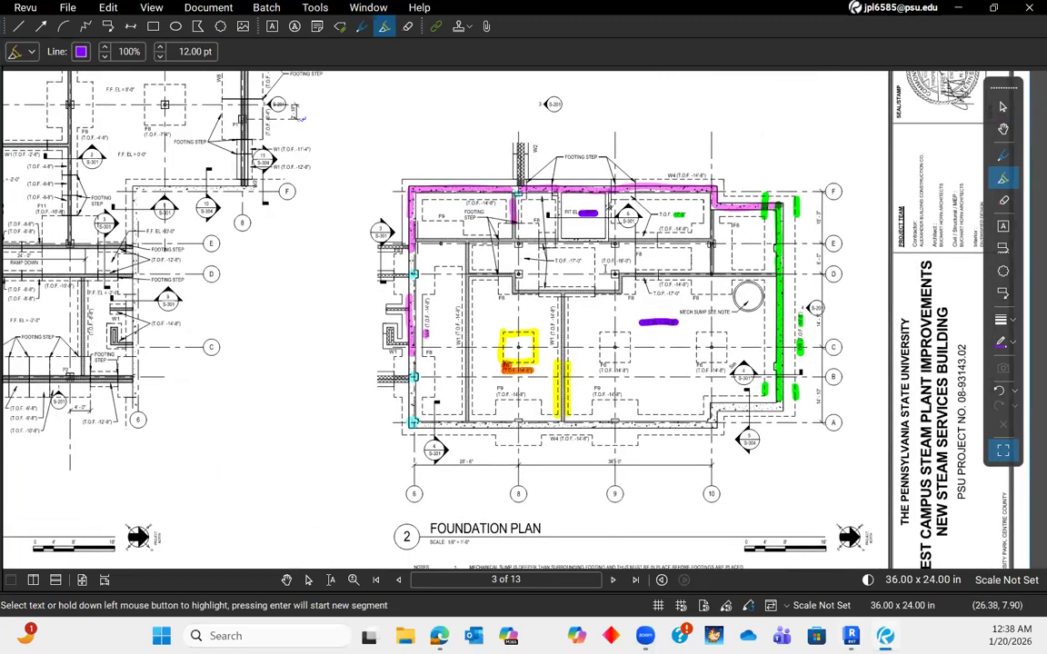
pyautogui.scroll(3, 607, 269)
pyautogui.scroll(4, 636, 272)
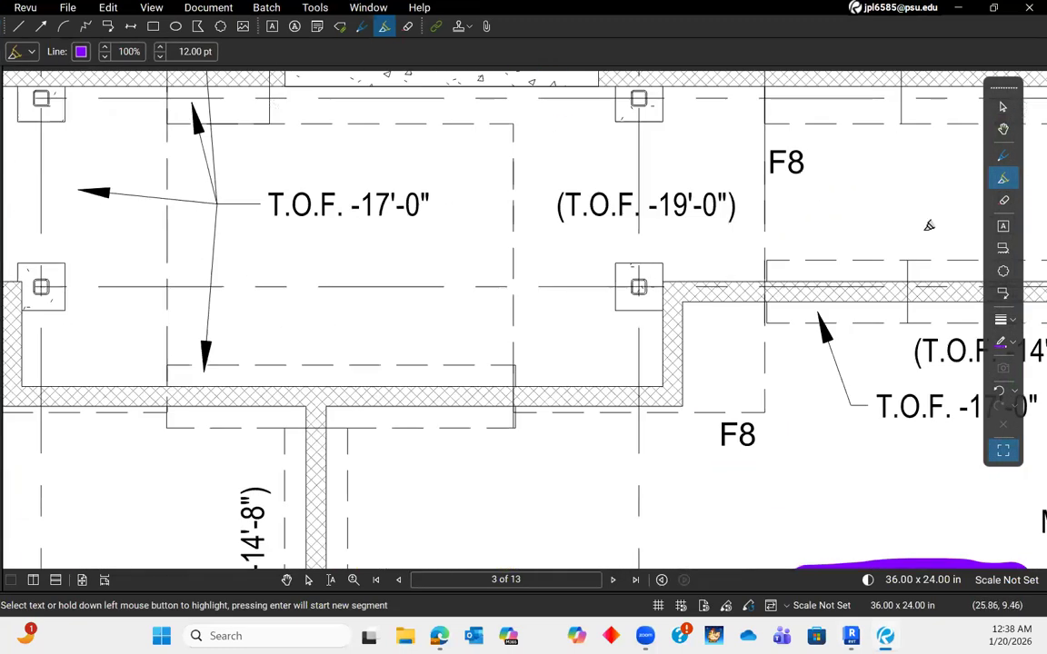
pyautogui.moveTo(647, 262)
pyautogui.mouseDown()
pyautogui.moveTo(632, 277)
pyautogui.moveTo(647, 287)
pyautogui.mouseUp()
pyautogui.scroll(-4, 647, 282)
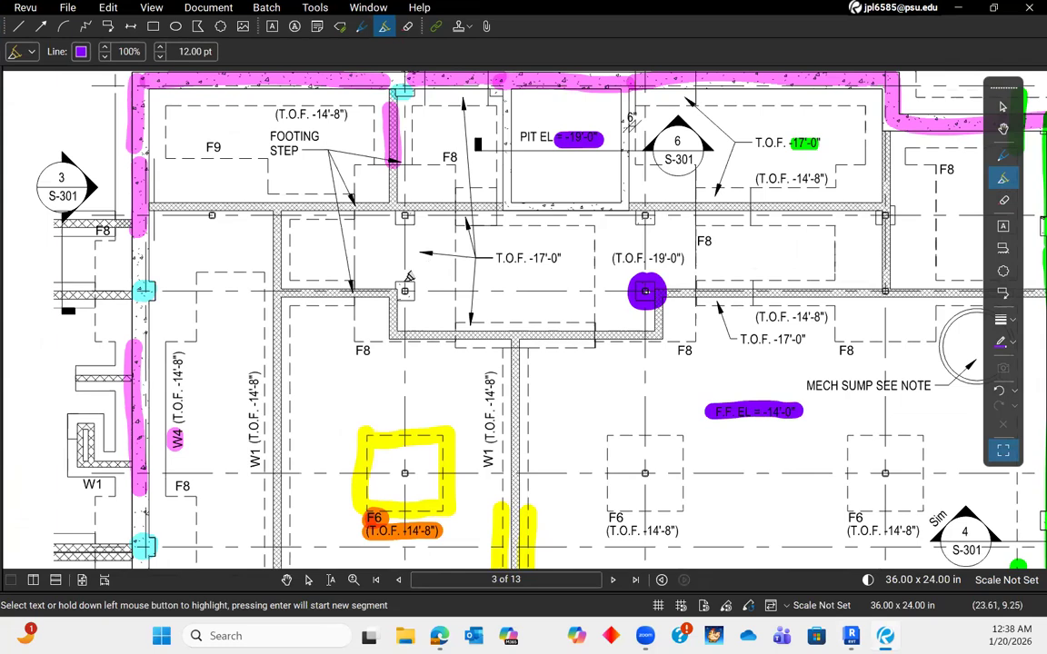
pyautogui.scroll(5, 409, 281)
pyautogui.scroll(-3, 466, 381)
pyautogui.scroll(-8, 379, 363)
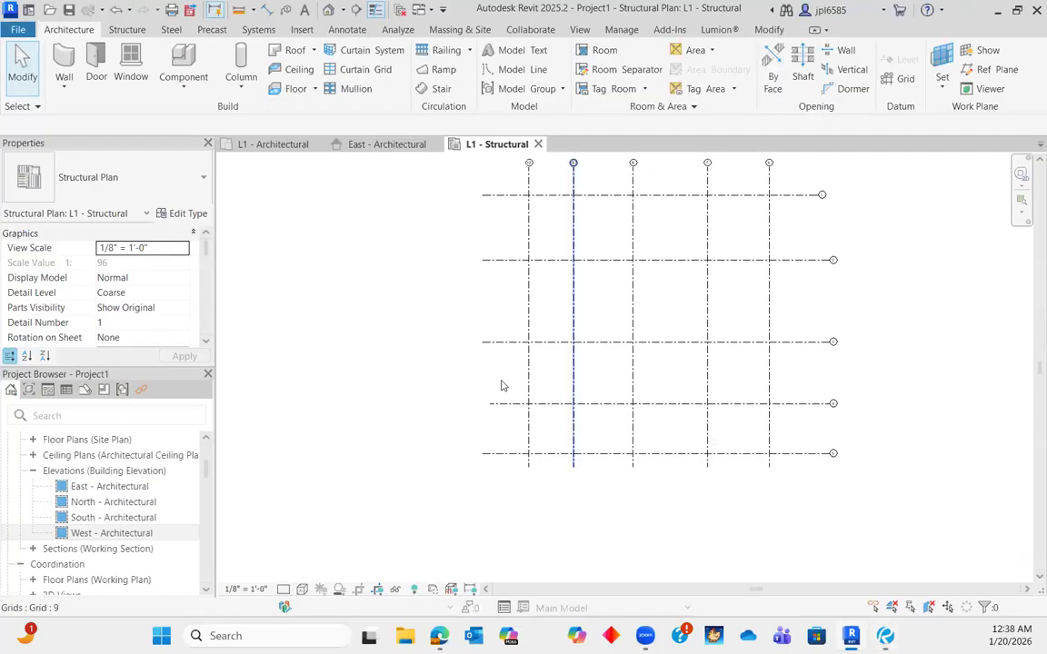
# - Back in Revit's L1 - Structural plan, draw a closed loop of Generic - 8" structural walls along grids 10, 5, 6 and 1
pyautogui.scroll(3, 672, 292)
pyautogui.scroll(-4, 622, 346)
pyautogui.moveTo(587, 353); pyautogui.dragTo(555, 354, button='middle')
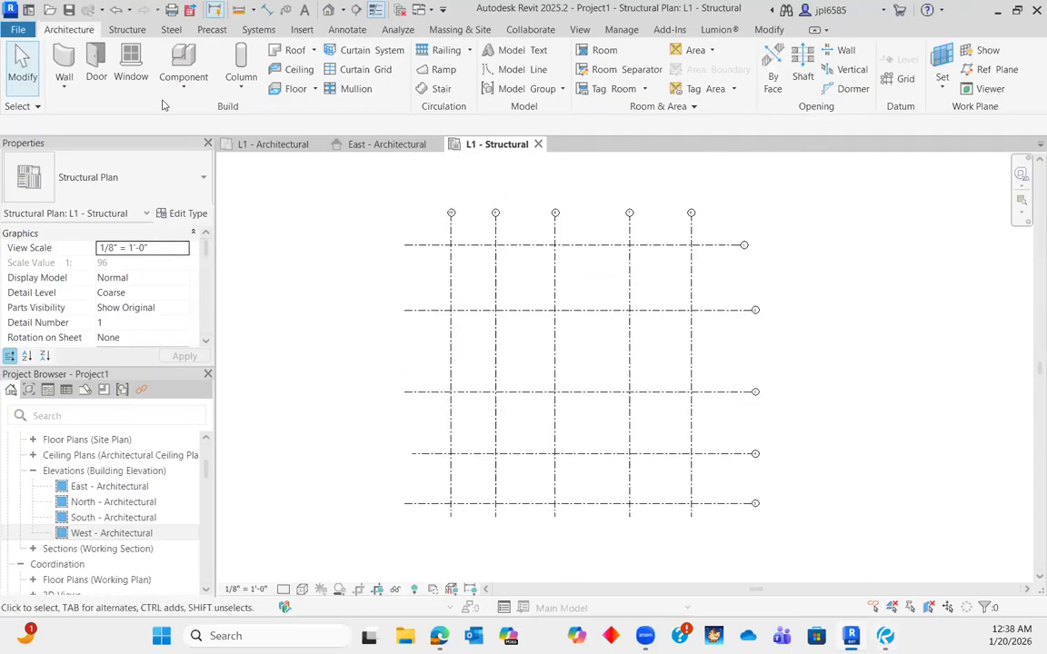
pyautogui.click(62, 86)
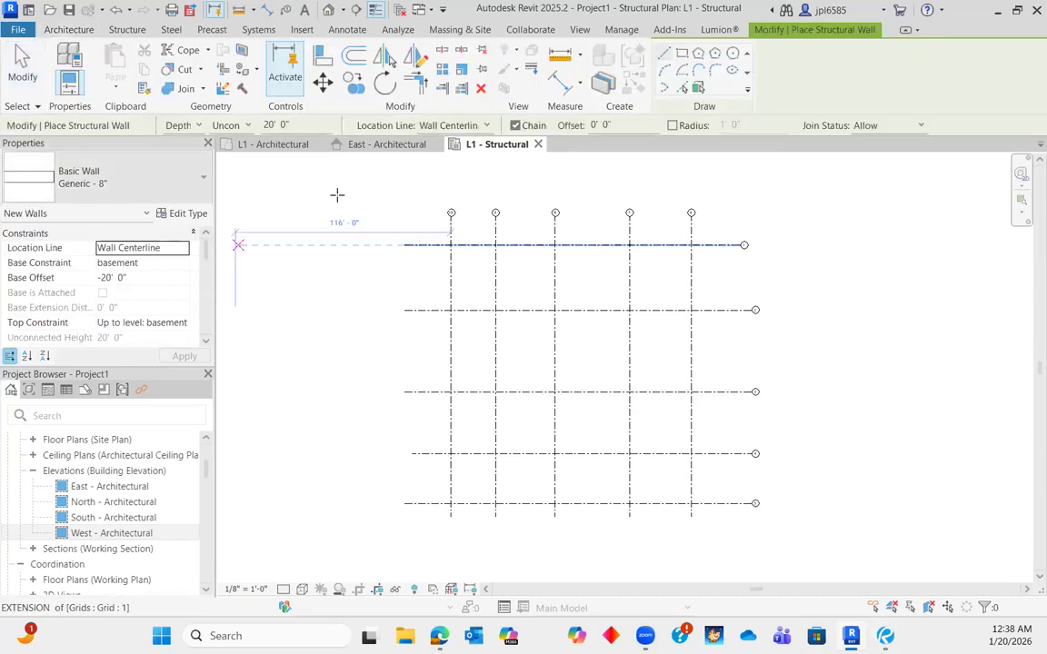
pyautogui.click(94, 187)
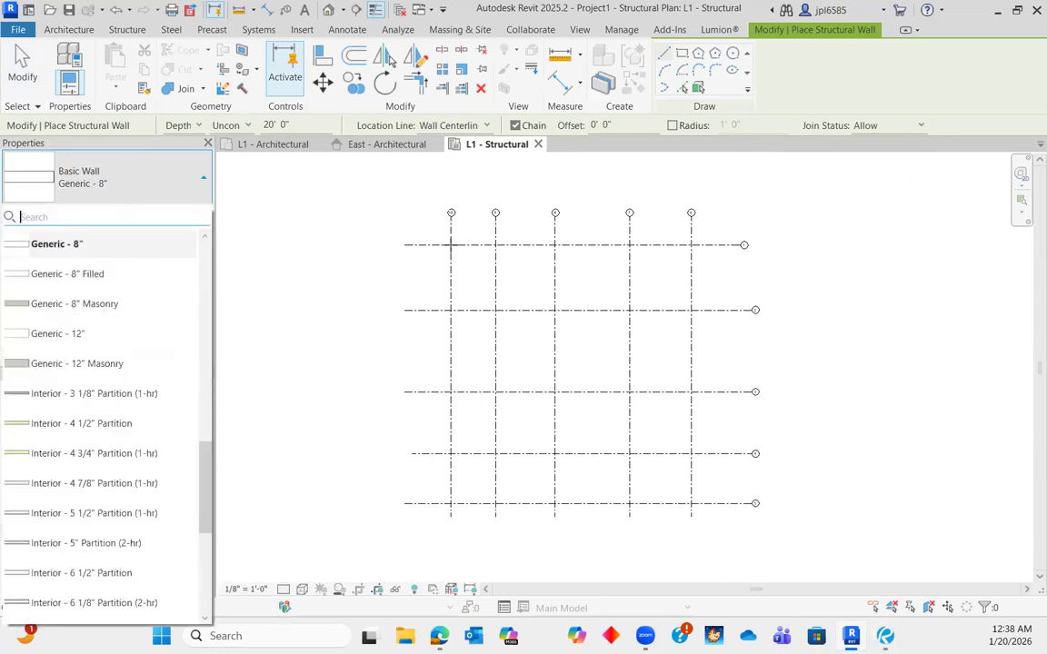
pyautogui.click(451, 244)
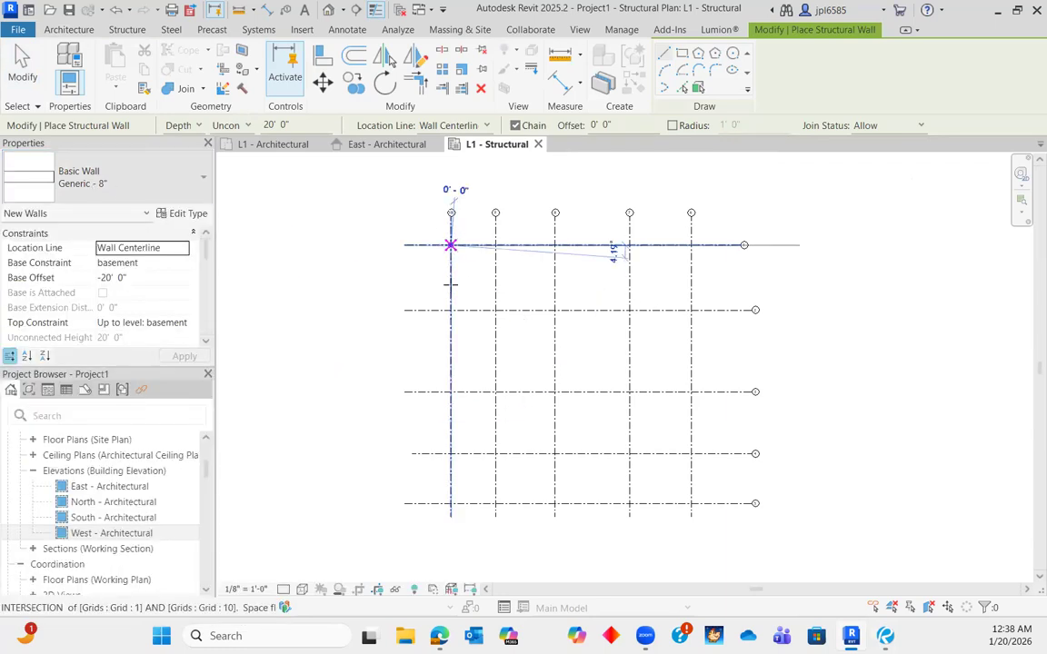
pyautogui.click(451, 502)
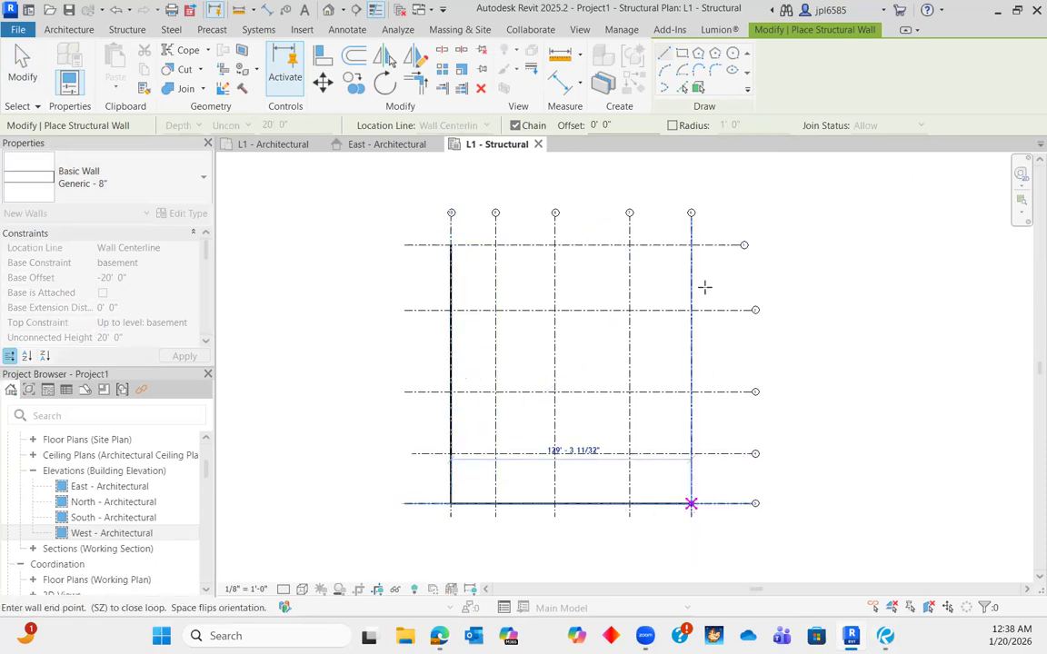
pyautogui.click(691, 245)
pyautogui.click(531, 263)
pyautogui.scroll(2, 563, 385)
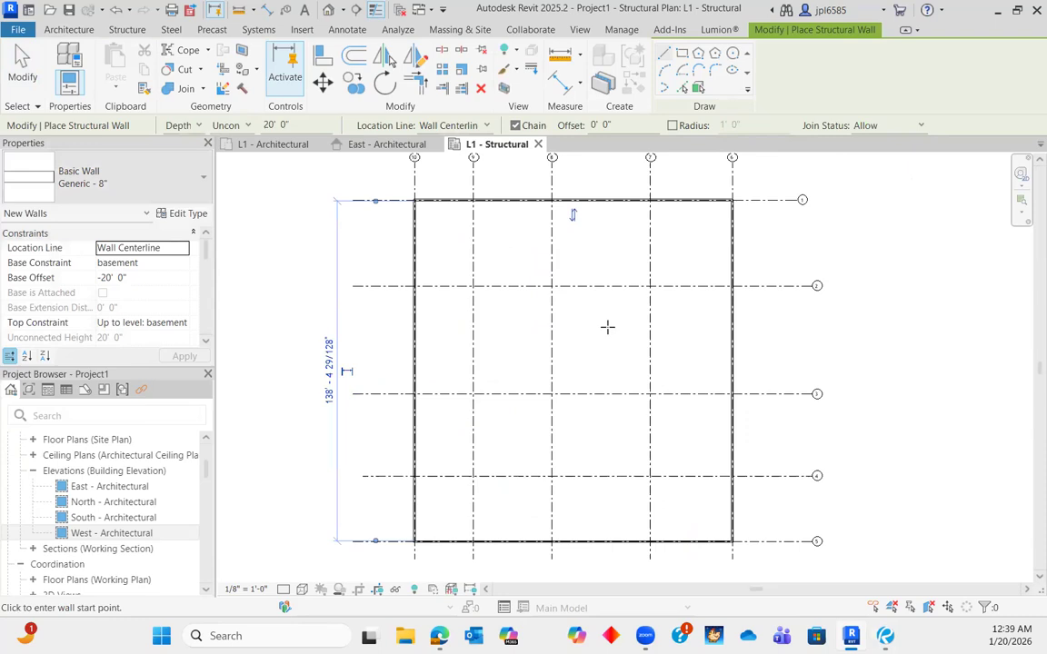
# - Draw a Generic - 6" structural wall along grid 2, from the grid 10 wall to the grid 6 wall
pyautogui.click(152, 192)
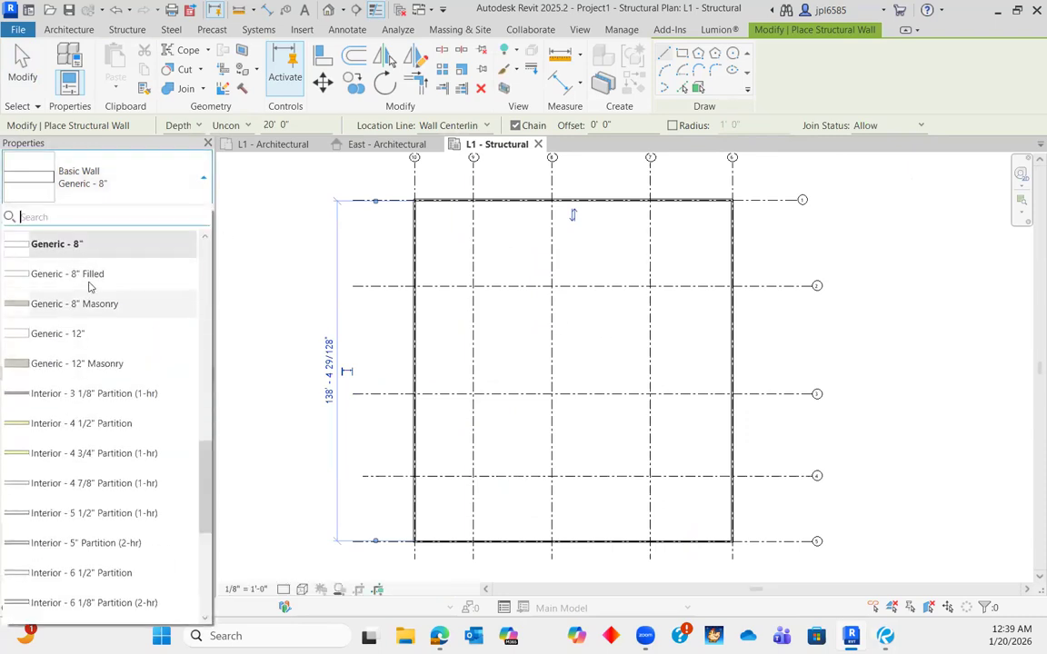
pyautogui.scroll(2, 115, 367)
pyautogui.click(115, 362)
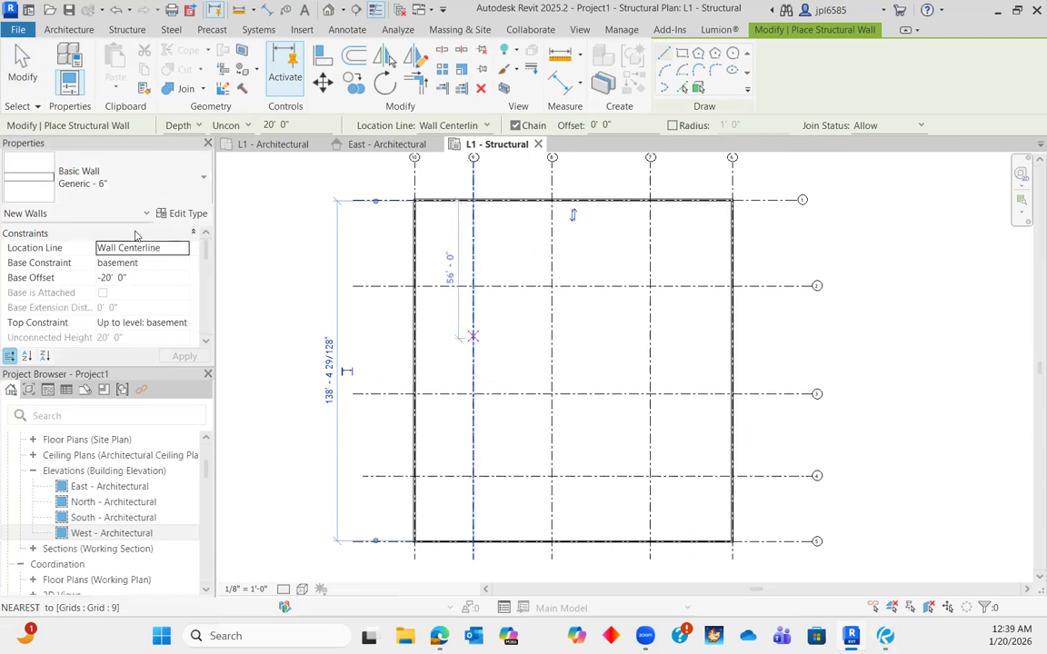
pyautogui.scroll(3, 429, 314)
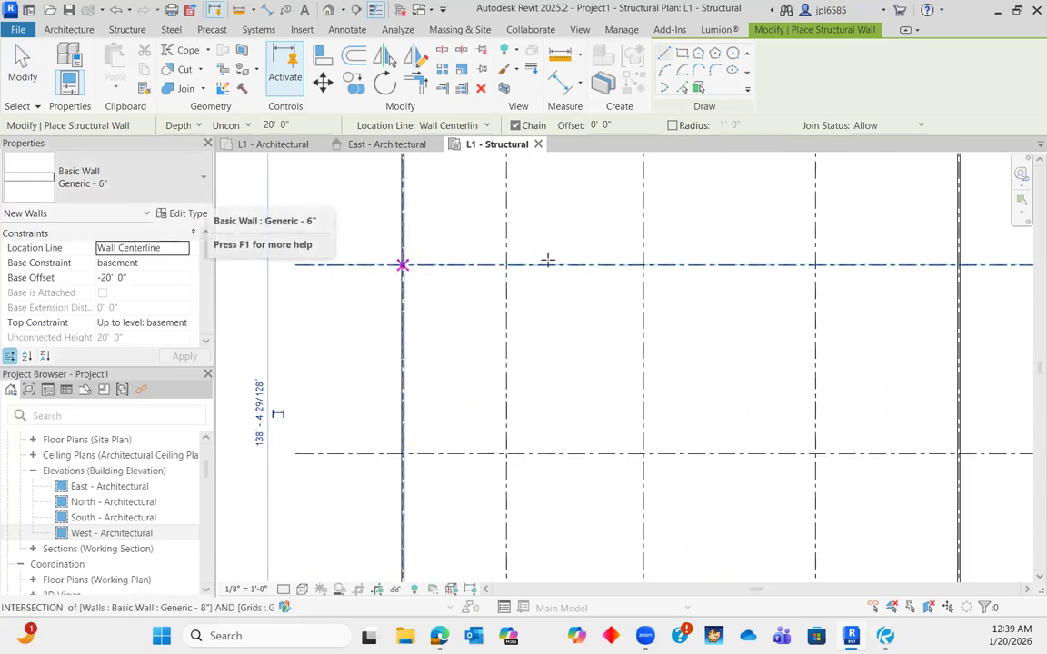
pyautogui.click(403, 264)
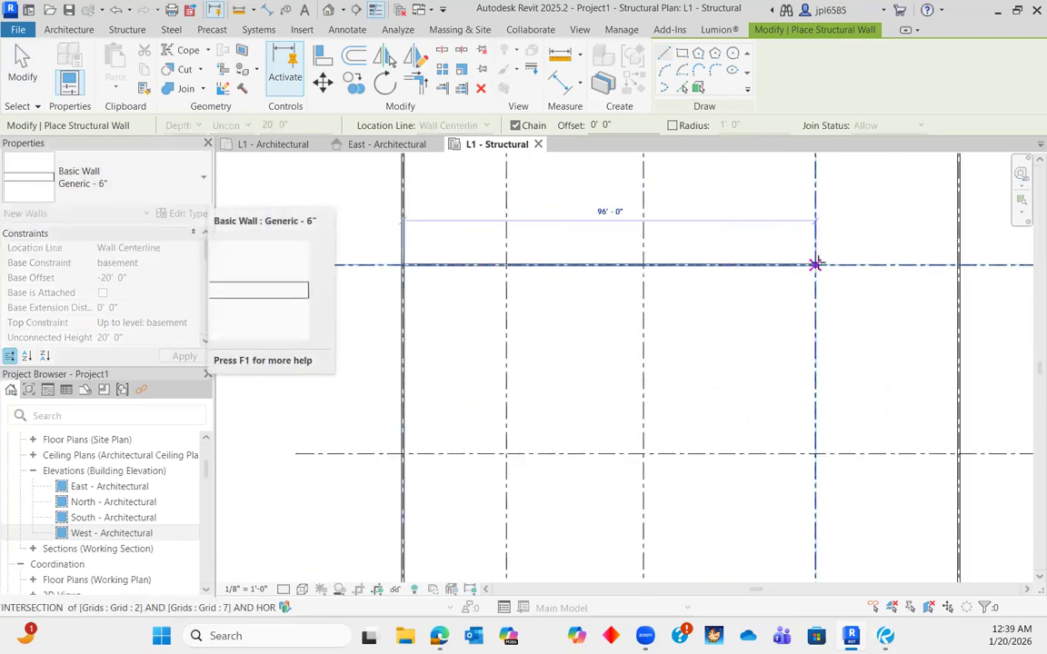
pyautogui.scroll(-2, 890, 268)
pyautogui.click(924, 269)
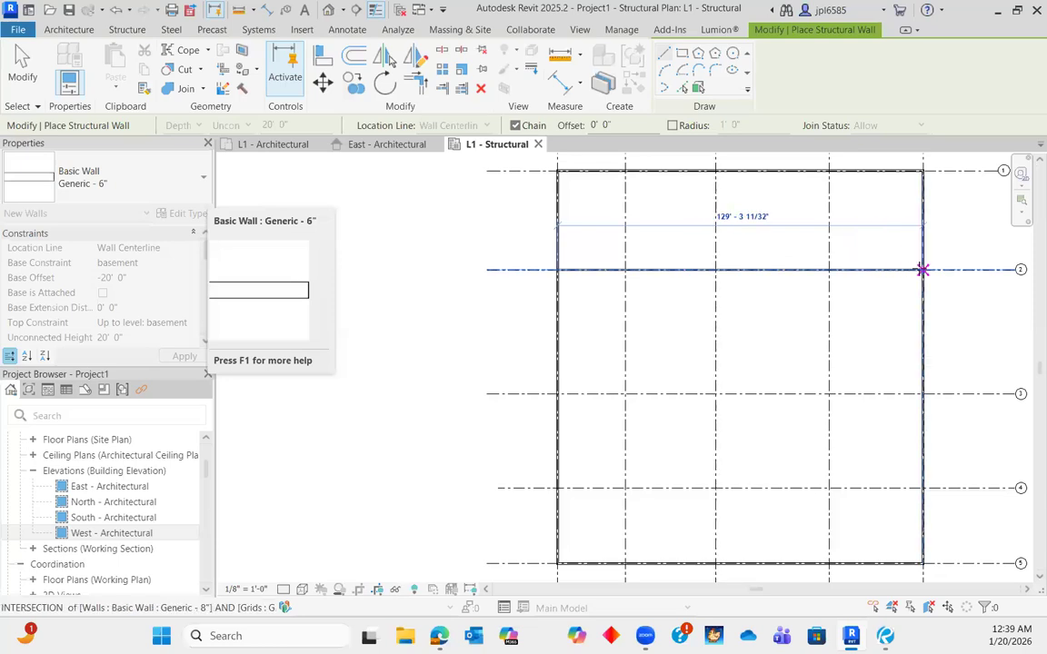
pyautogui.press('Escape')
# - Add two Generic - 6" structural walls on grids 8 and 7, each running from grid 1 to grid 2
pyautogui.click(715, 170)
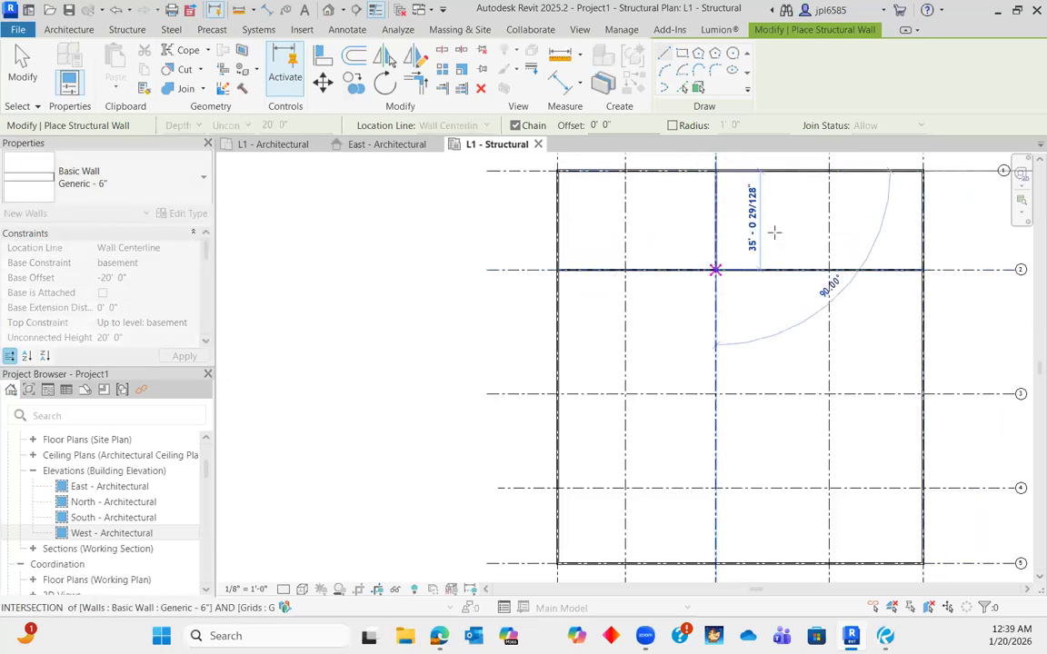
pyautogui.click(715, 271)
pyautogui.click(828, 170)
pyautogui.click(829, 270)
pyautogui.press('Escape')
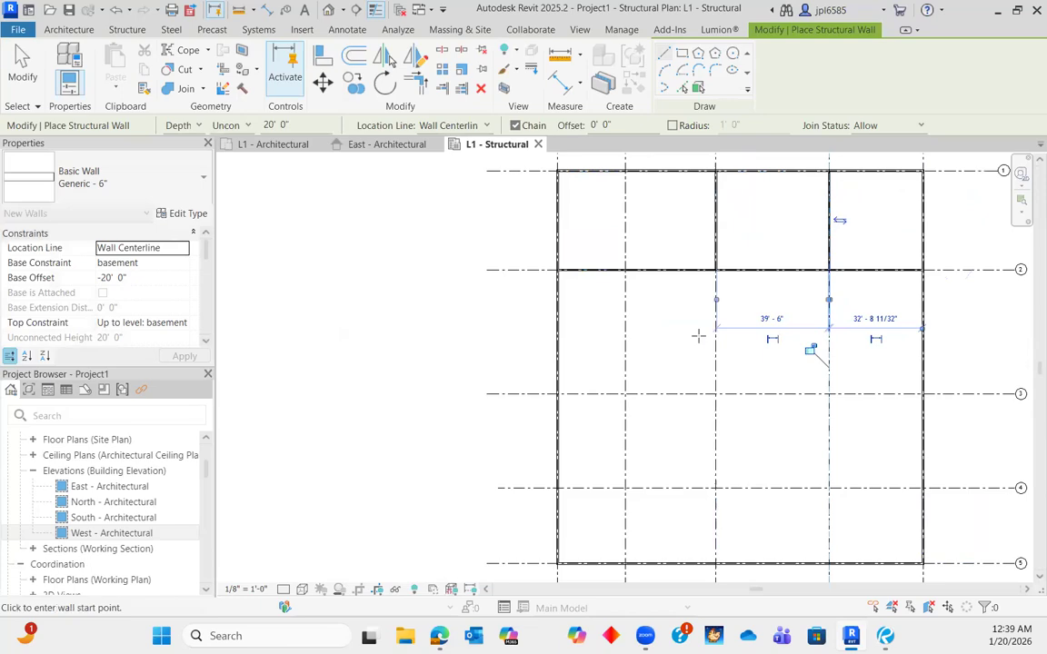
# - Check the foundation plan in Revu, and in Revit draw a Generic - 6" wall on grid 9 from grid 2 to grid 5
pyautogui.hotkey('alt', 'Tab')
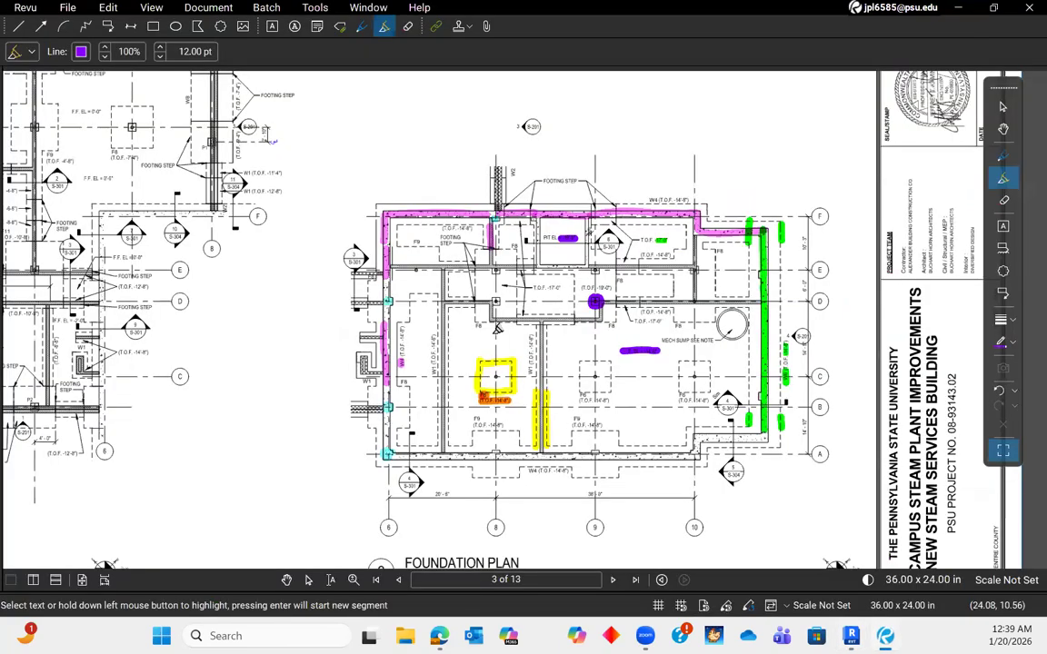
pyautogui.scroll(5, 459, 318)
pyautogui.scroll(-1, 462, 418)
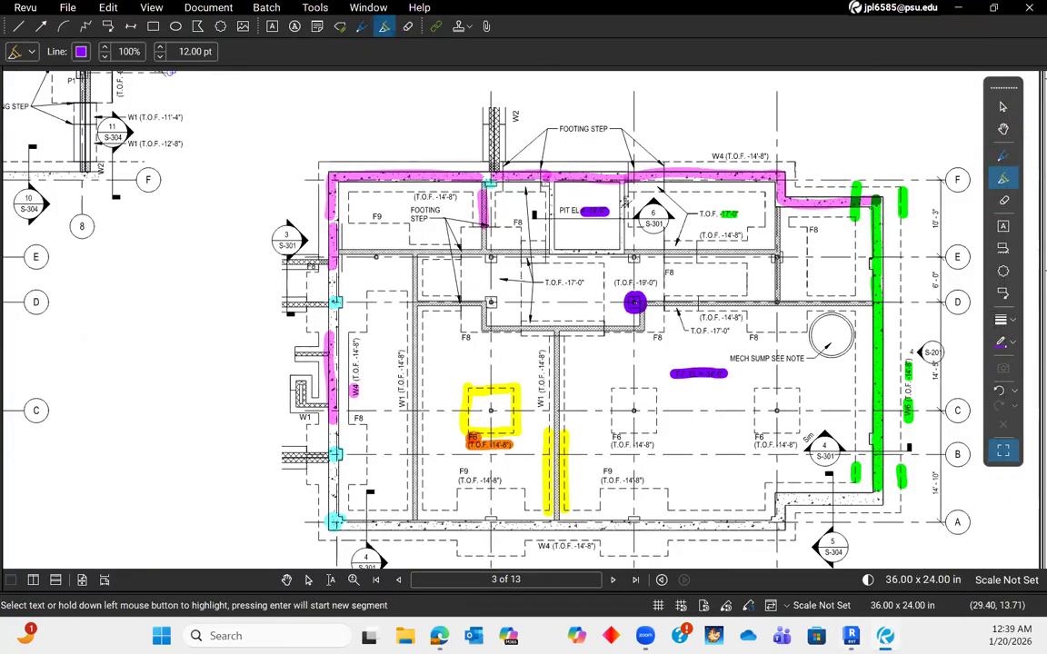
pyautogui.hotkey('alt', 'Tab')
pyautogui.click(626, 269)
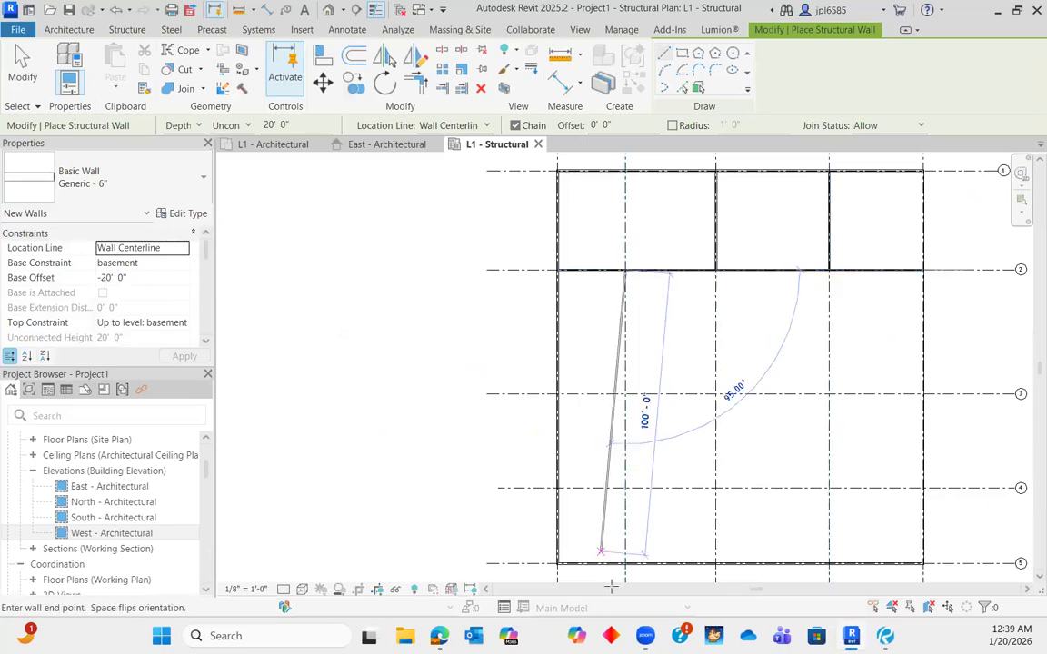
pyautogui.click(624, 563)
pyautogui.press('Escape')
pyautogui.scroll(-2, 606, 345)
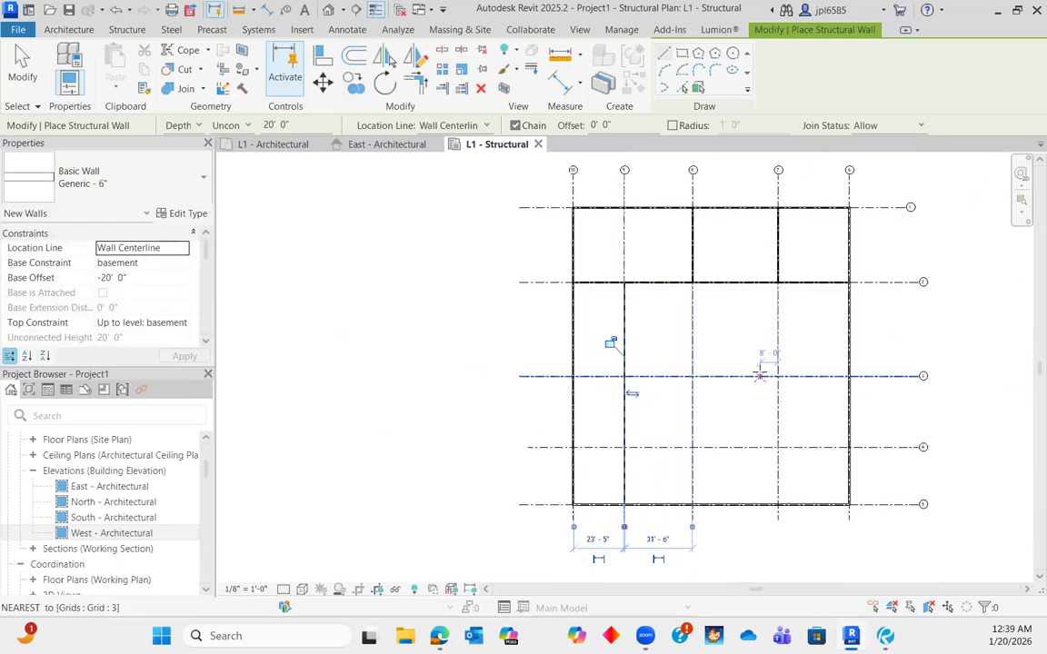
# - Draw a Generic - 6" wall on grid 3 from the grid 9 wall to midway between grids 8 and 7, and leave the wall command
pyautogui.scroll(1, 760, 374)
pyautogui.click(582, 376)
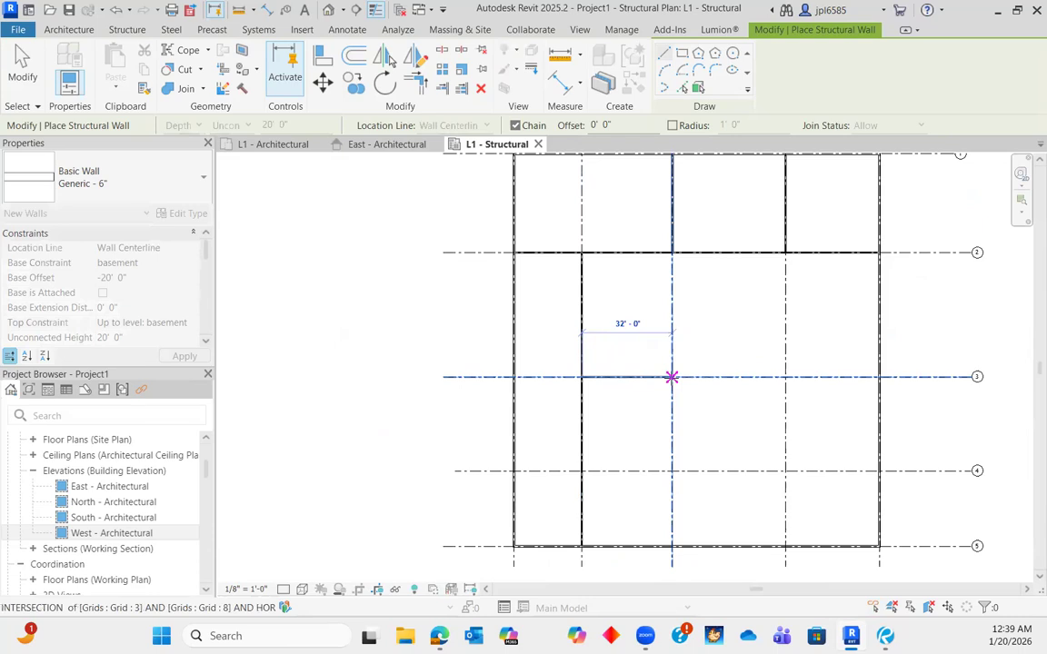
pyautogui.click(727, 376)
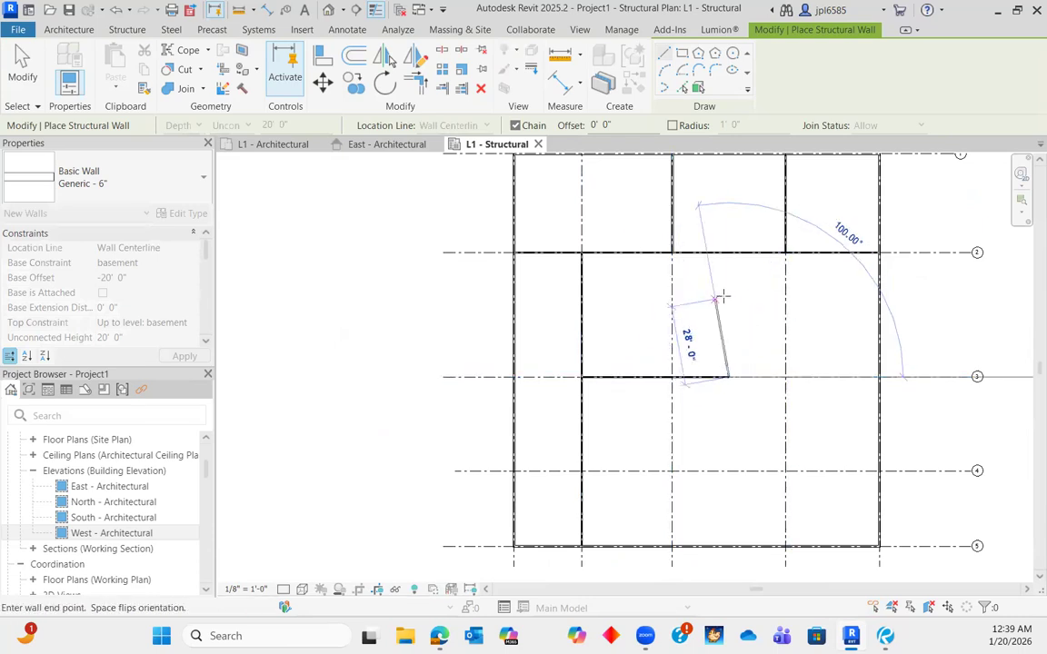
pyautogui.press('Escape')
pyautogui.press('Escape')
pyautogui.scroll(-2, 660, 408)
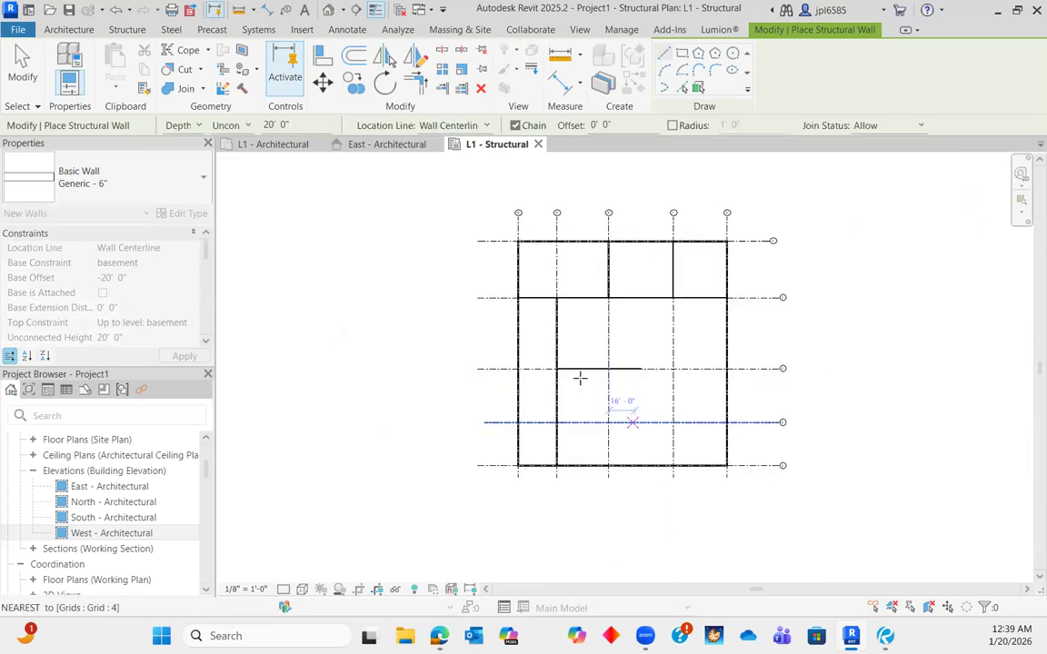
pyautogui.press('Escape')
# - Examine the foundation plan in Revu for the pier locations, and compare it with the walls and grids in Revit's structural plan
pyautogui.scroll(2, 544, 377)
pyautogui.scroll(-2, 545, 363)
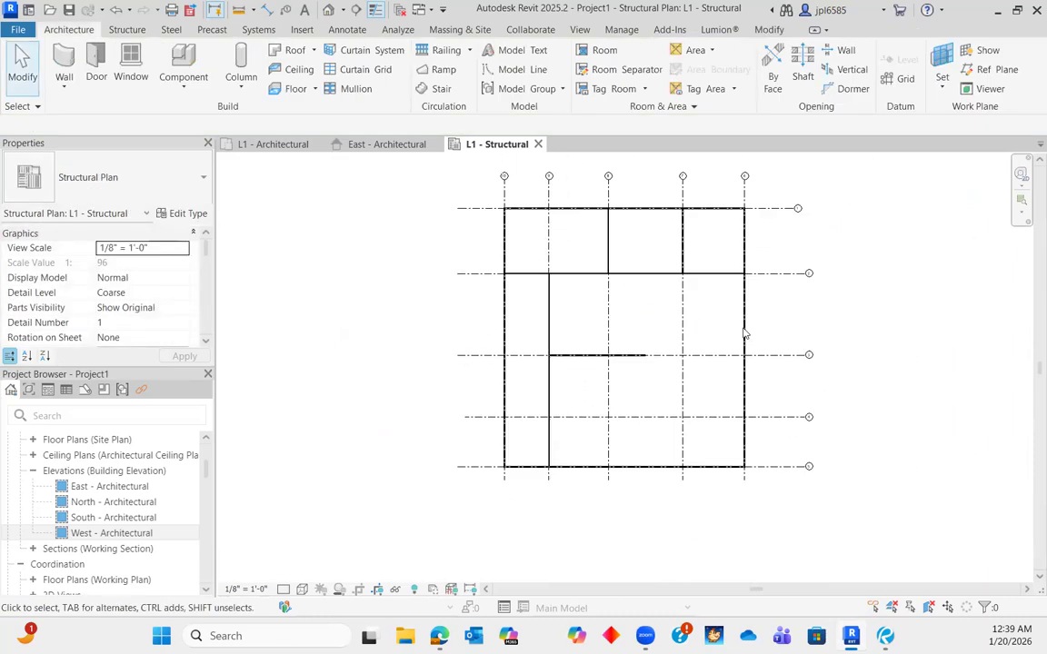
pyautogui.scroll(2, 532, 294)
pyautogui.scroll(-3, 586, 320)
pyautogui.scroll(2, 622, 362)
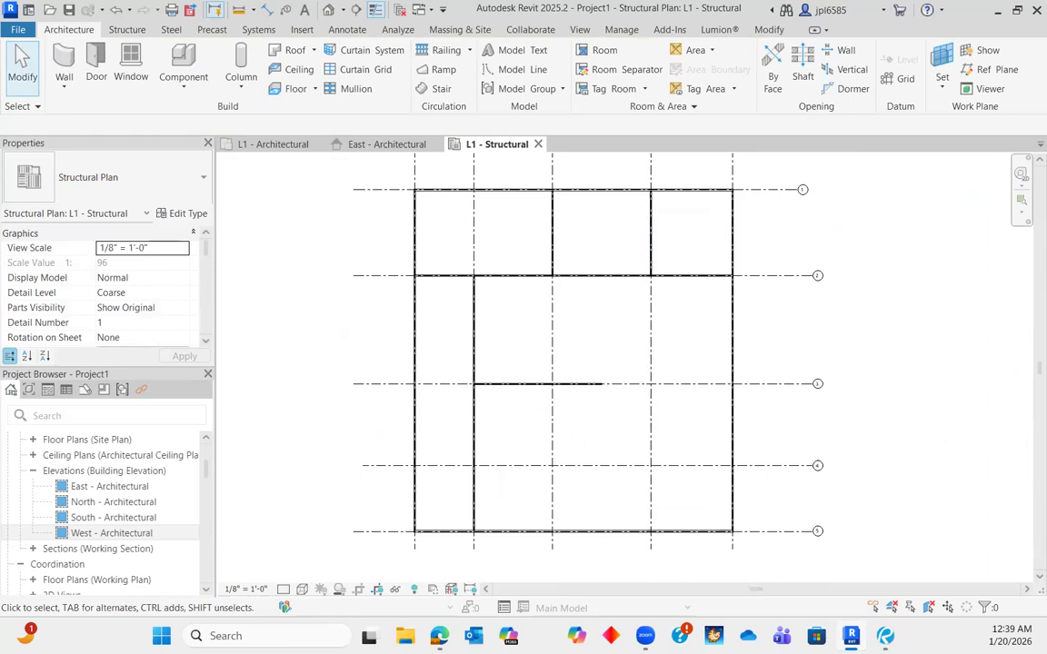
pyautogui.click(885, 636)
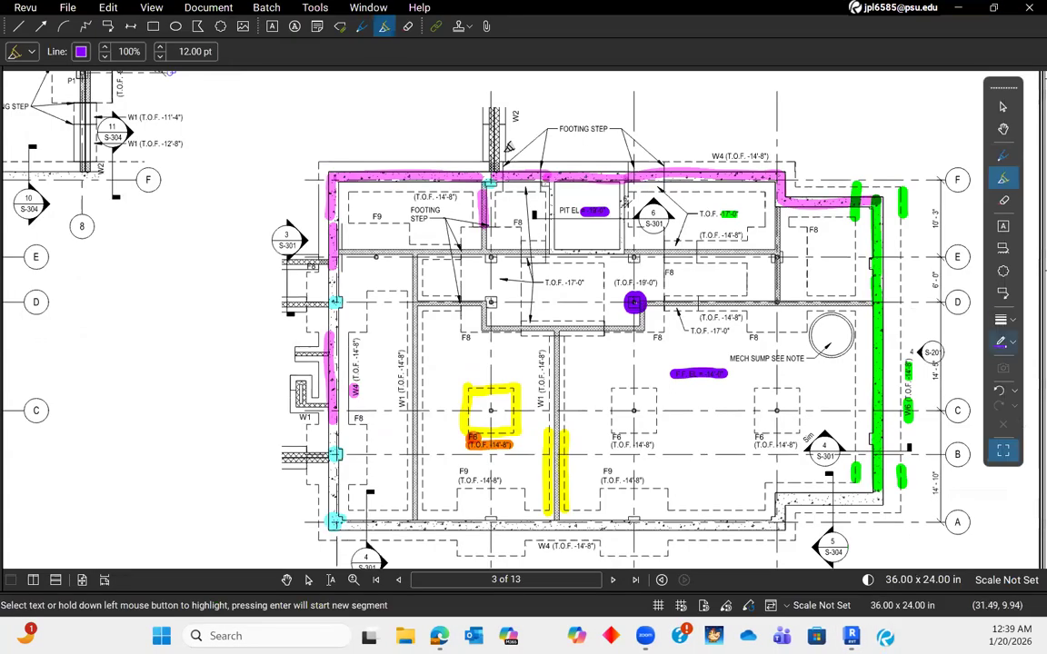
pyautogui.scroll(-3, 668, 305)
pyautogui.scroll(3, 668, 302)
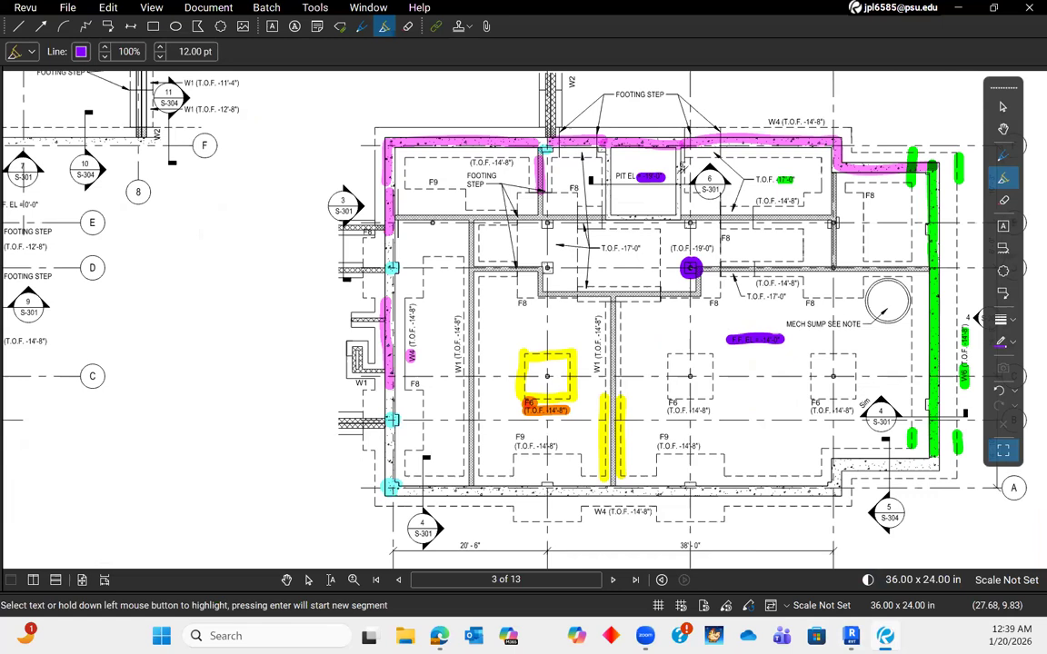
pyautogui.hotkey('alt', 'Tab')
pyautogui.scroll(4, 533, 243)
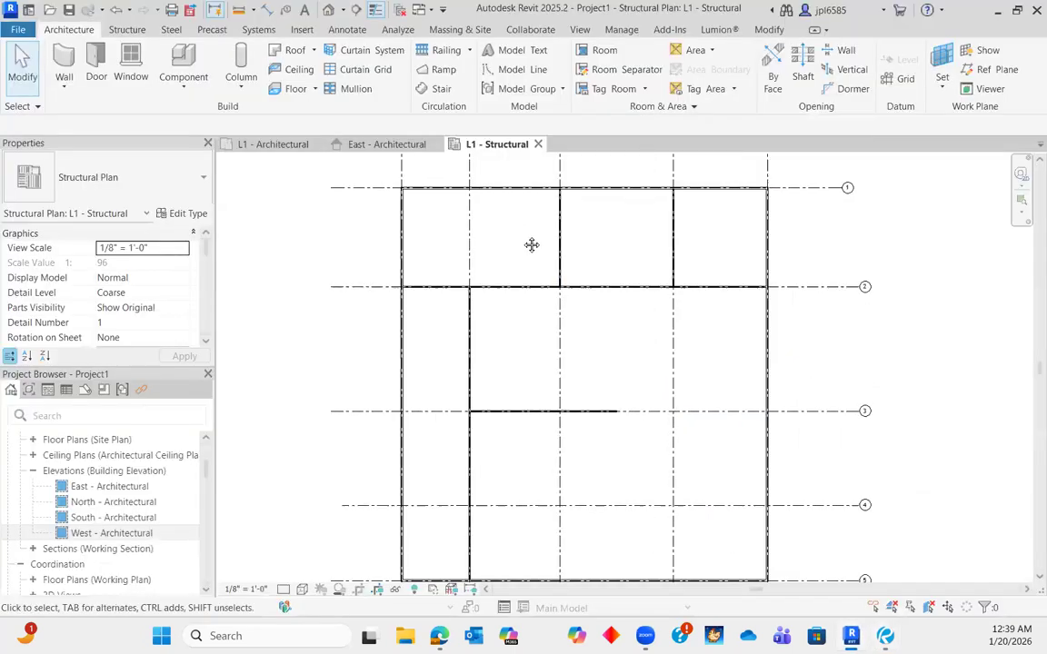
pyautogui.scroll(4, 445, 331)
pyautogui.scroll(-5, 466, 304)
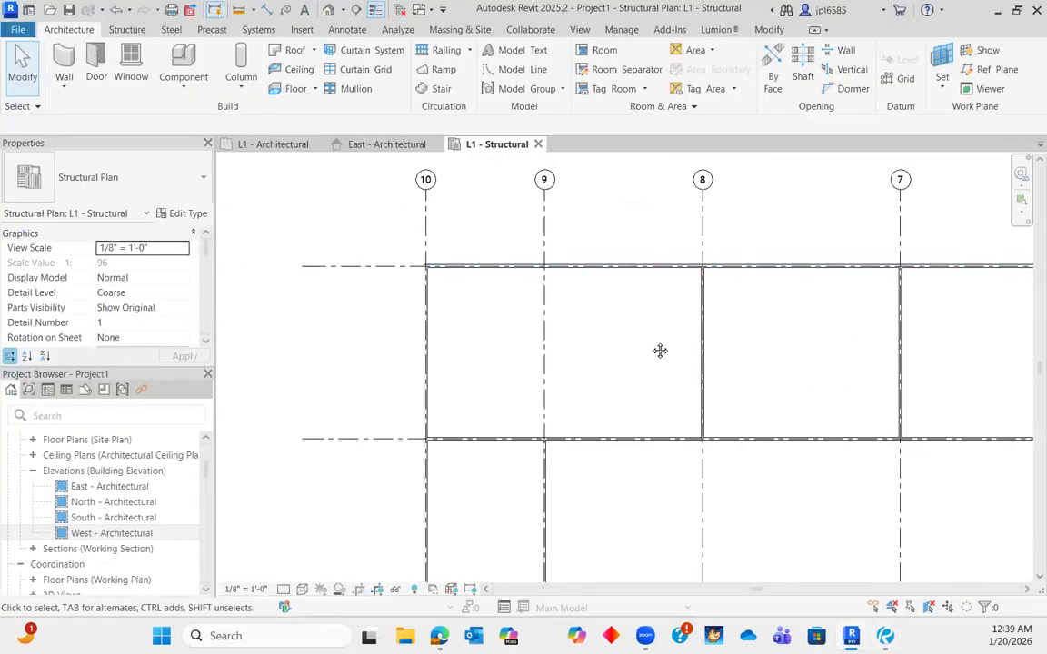
pyautogui.scroll(2, 427, 336)
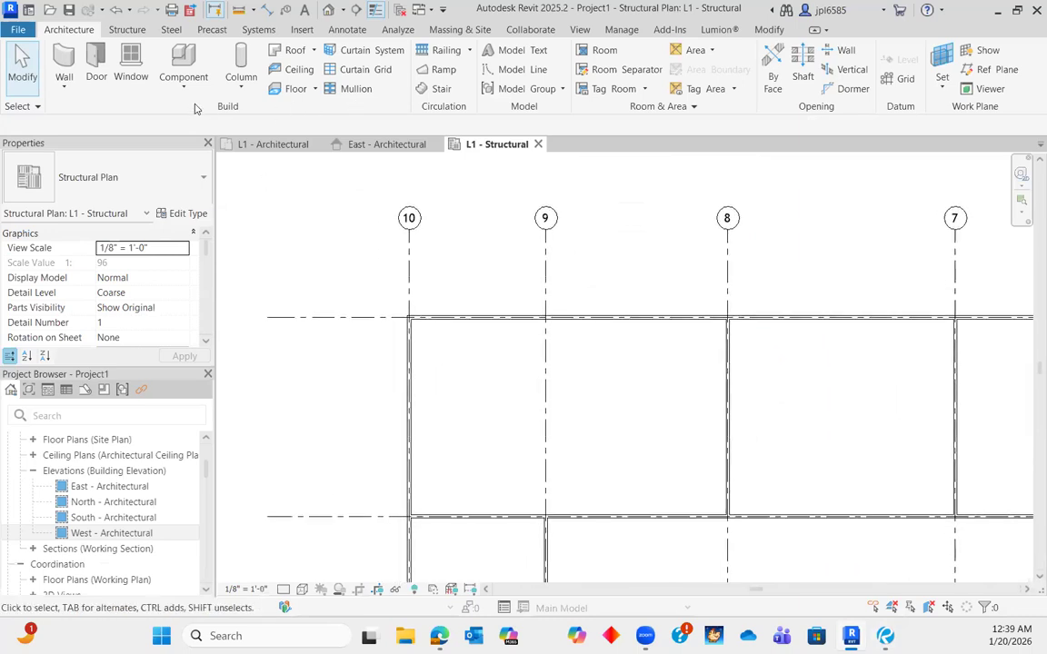
# - Begin placing a structural column and duplicate the Concrete-Rectangular-Column 20 x 20 type as P1
pyautogui.click(234, 87)
pyautogui.click(277, 110)
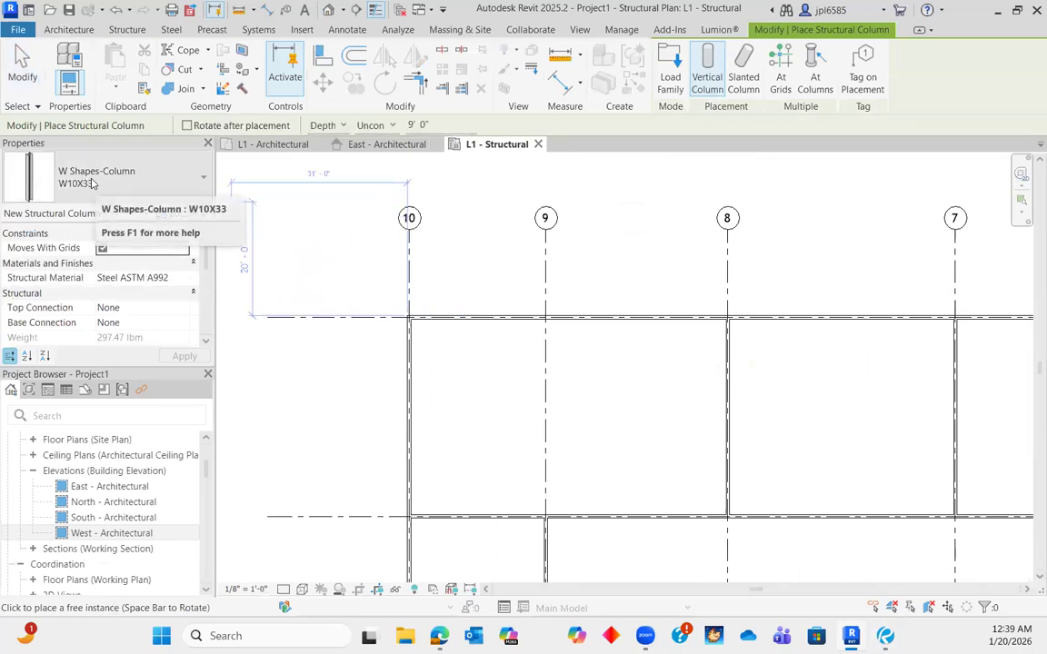
pyautogui.click(91, 184)
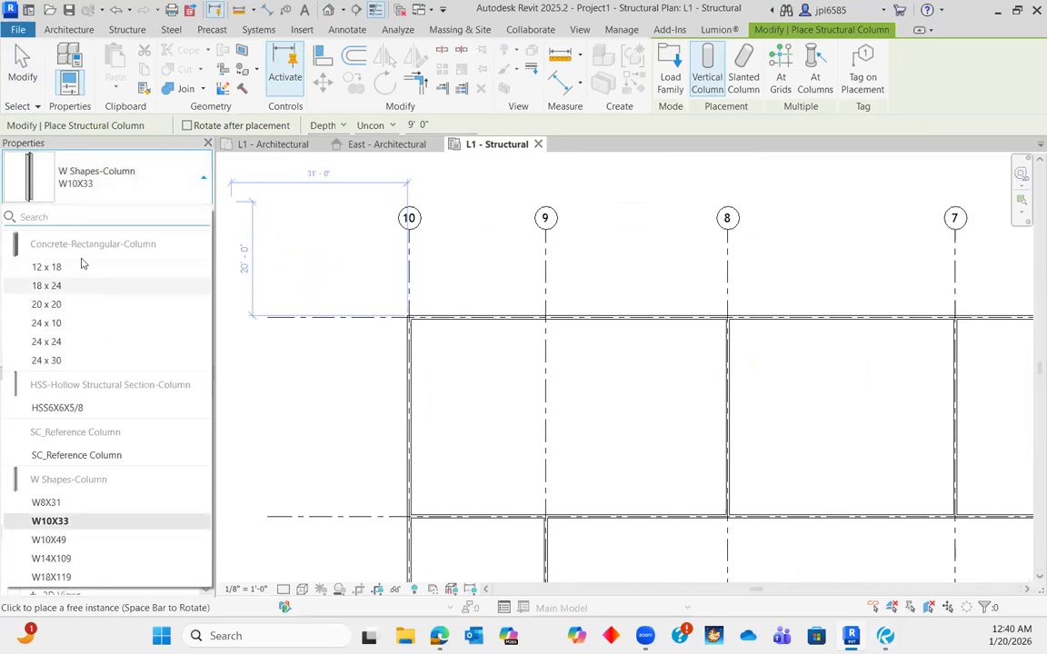
pyautogui.click(72, 308)
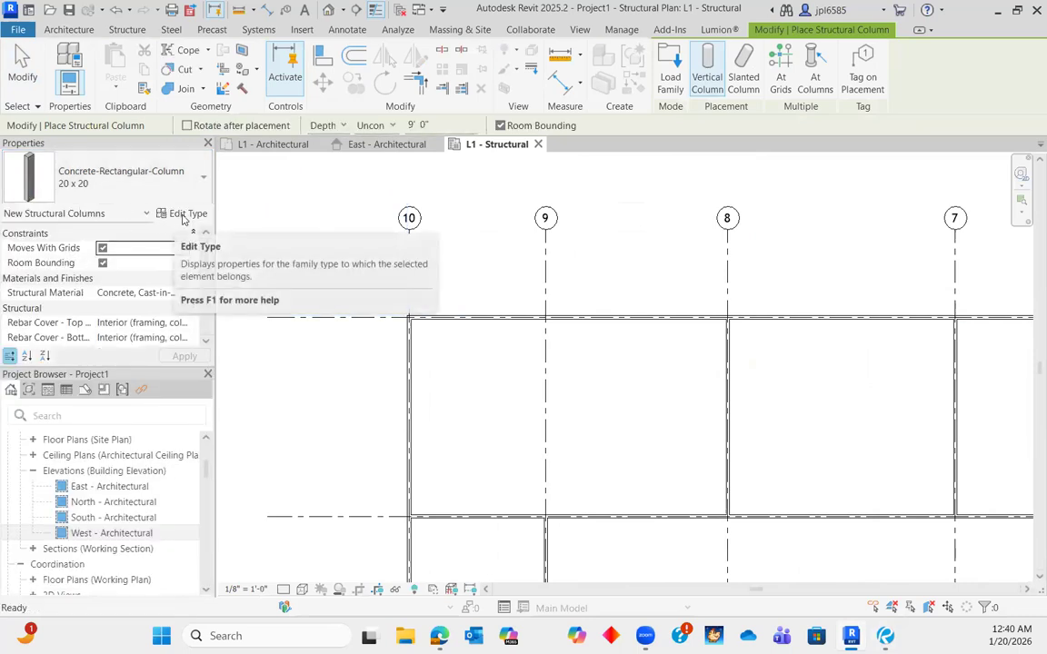
pyautogui.click(183, 218)
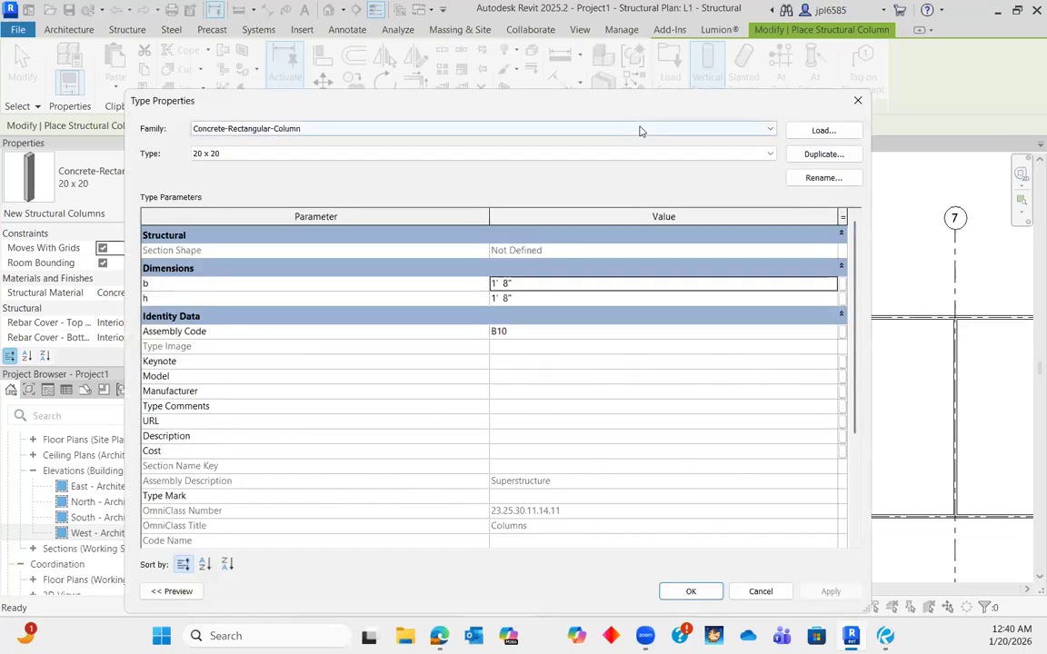
pyautogui.click(840, 157)
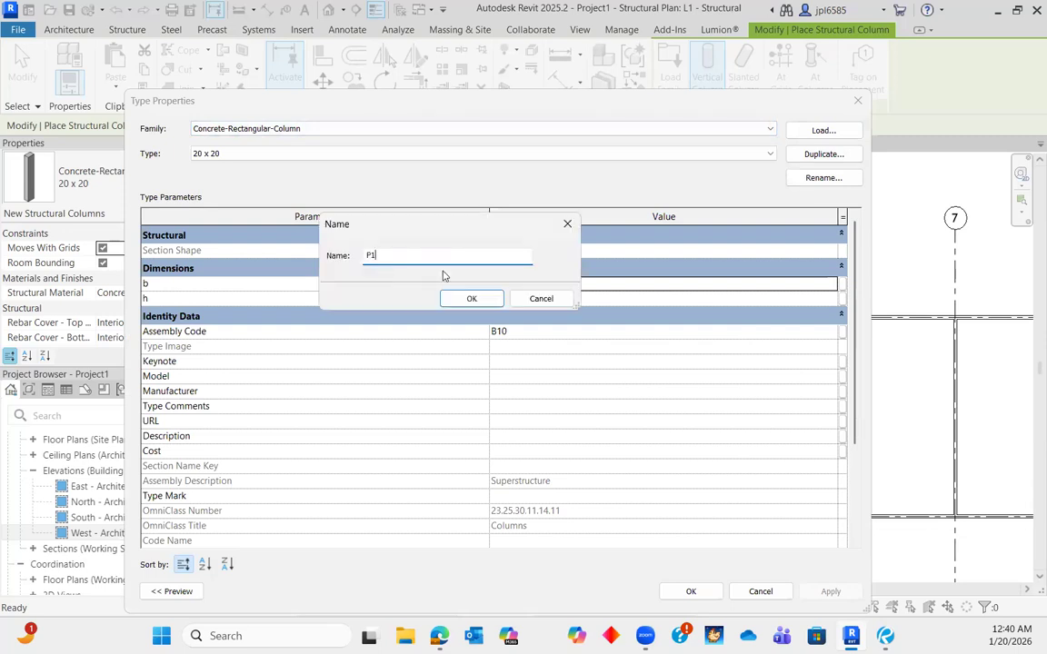
pyautogui.click(472, 298)
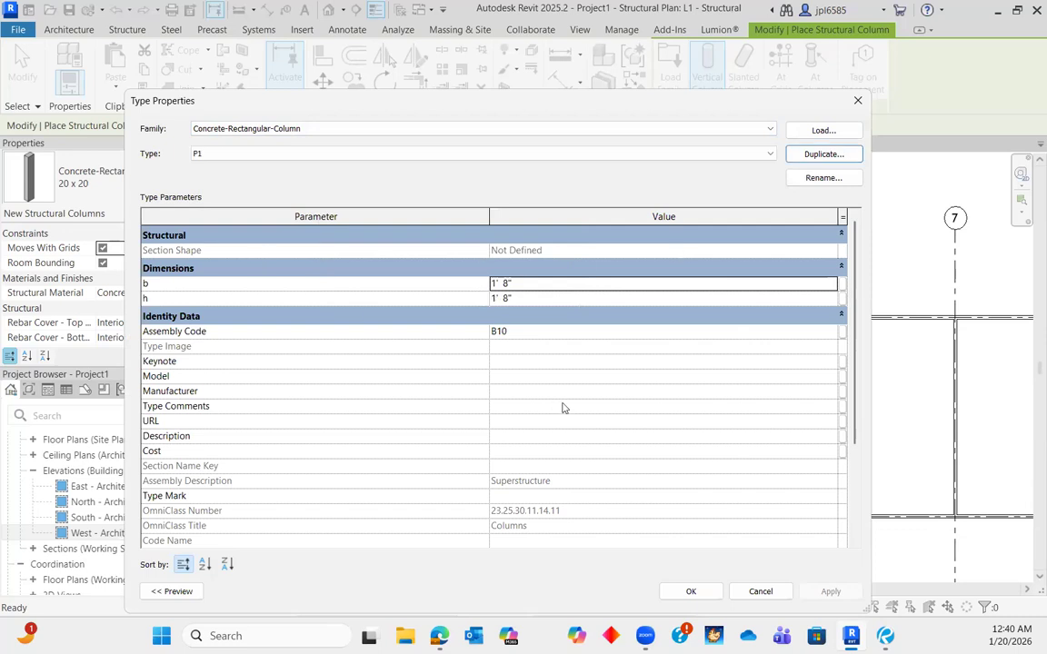
# - Set the P1 type's b dimension to 1' 6" and match h to it for a square section
pyautogui.click(506, 284)
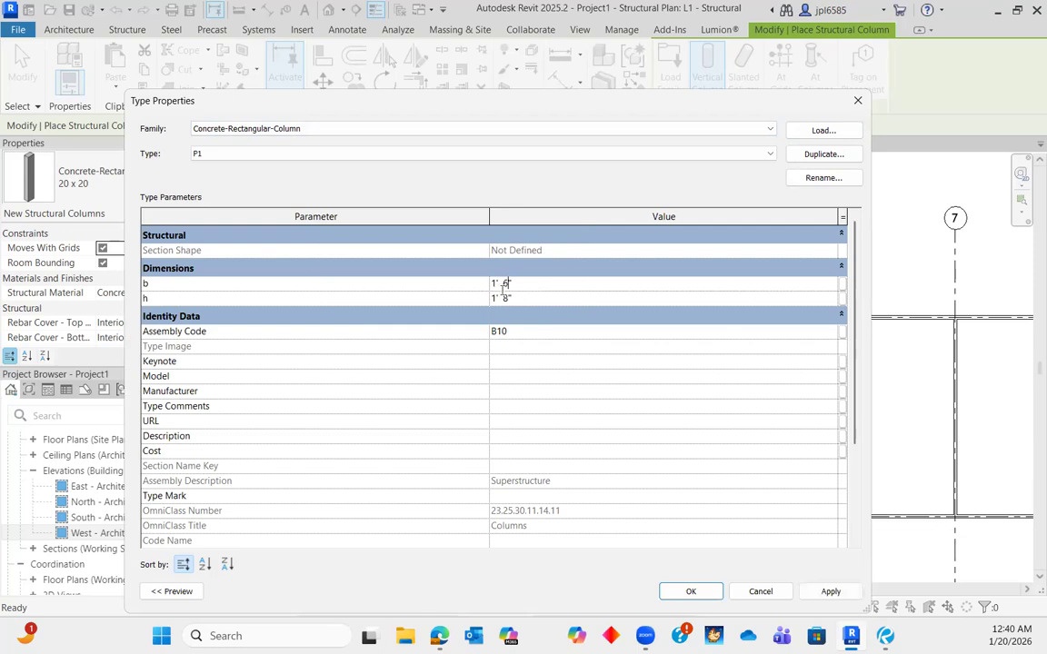
pyautogui.doubleClick(507, 298)
pyautogui.click(691, 591)
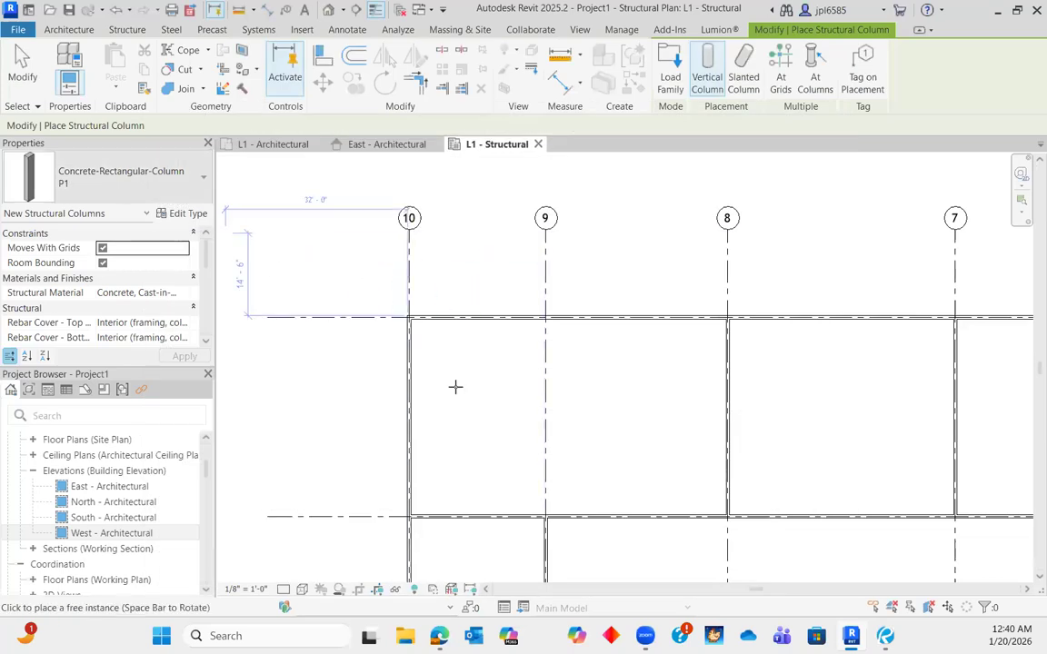
# - Place P1 columns at the wall corner of grids 10 and 1, and at grid intersections 9/2, 7/2, 7/3, 8/4 and 7/4
pyautogui.scroll(3, 455, 381)
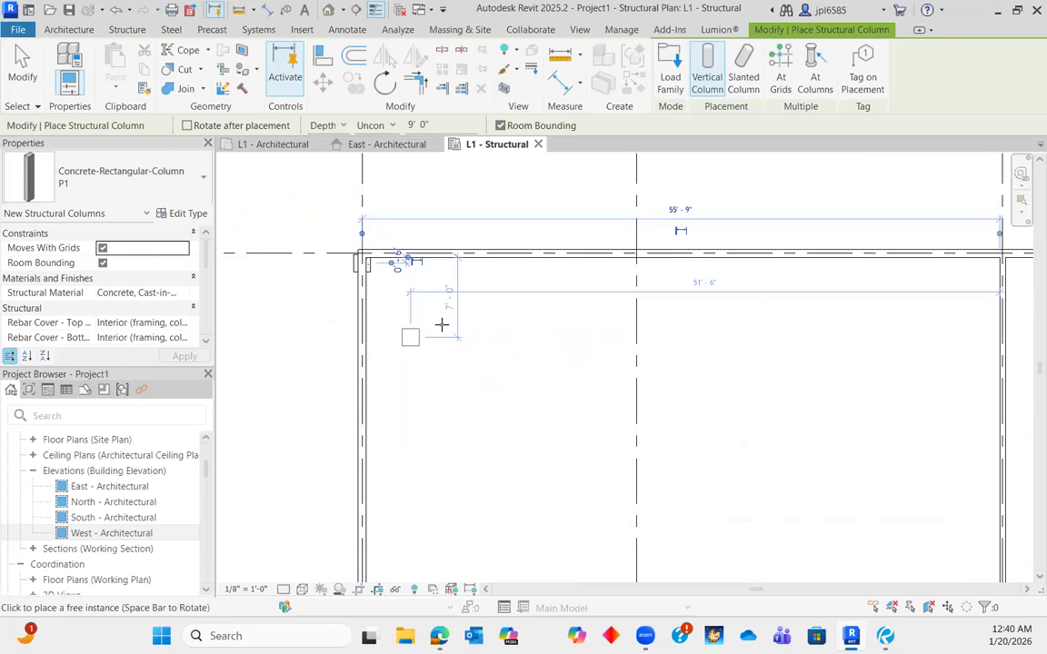
pyautogui.scroll(-3, 404, 282)
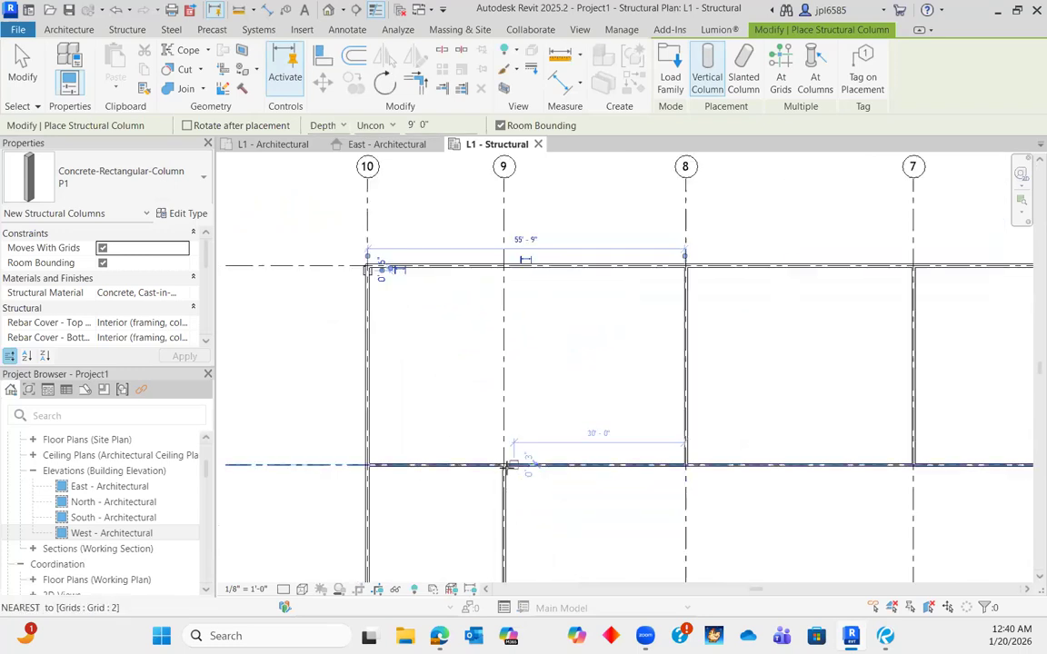
pyautogui.moveTo(793, 460); pyautogui.dragTo(622, 304, button='middle')
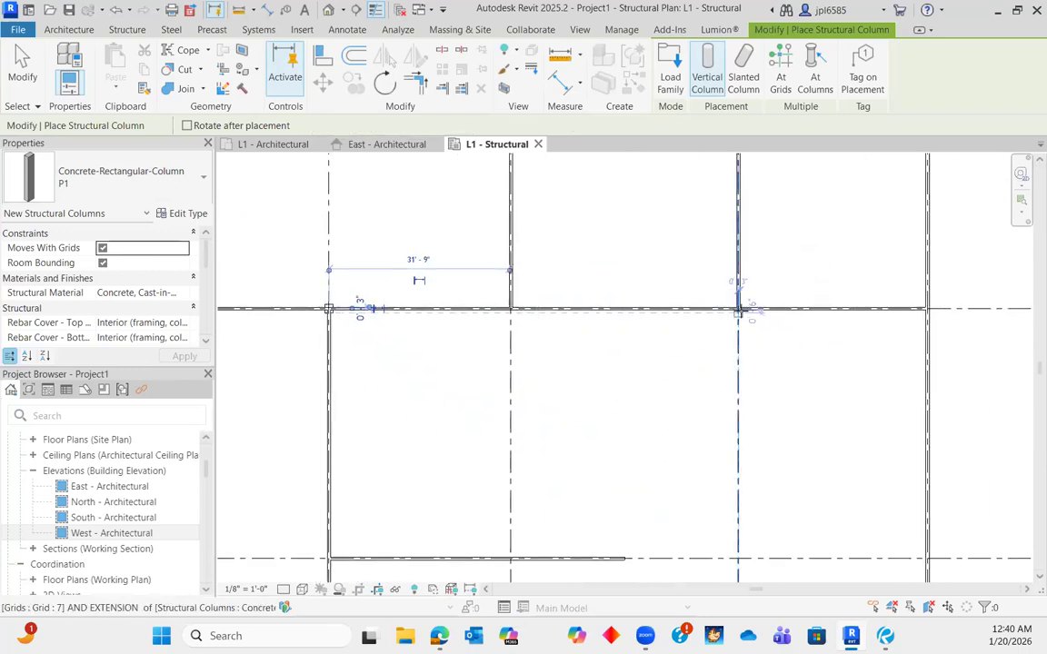
pyautogui.click(738, 309)
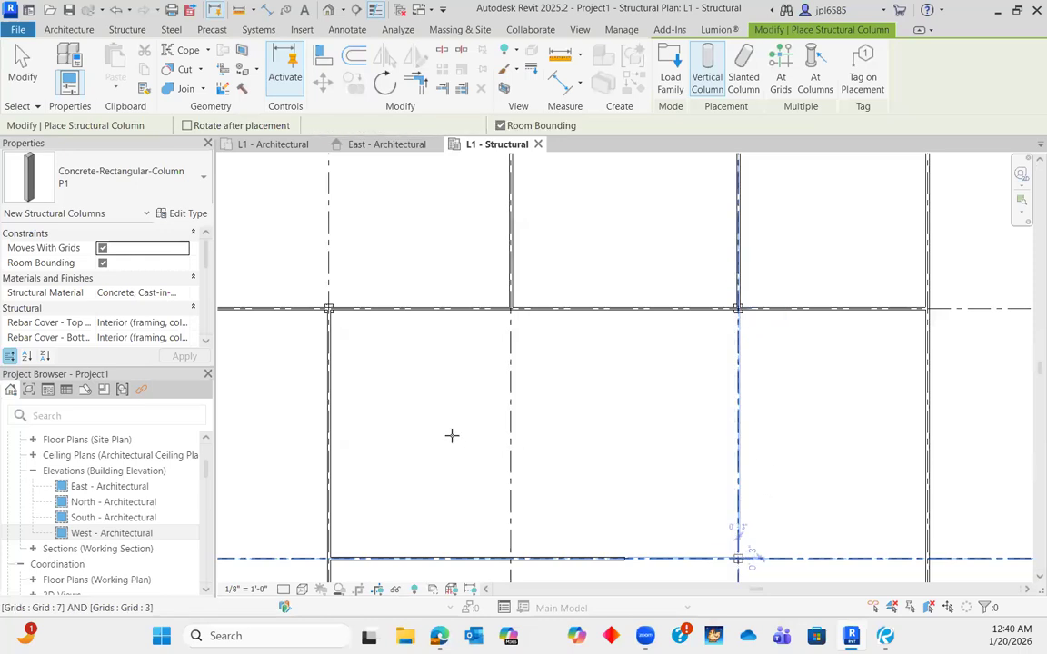
pyautogui.scroll(-2, 634, 454)
pyautogui.moveTo(638, 470); pyautogui.dragTo(653, 374, button='middle')
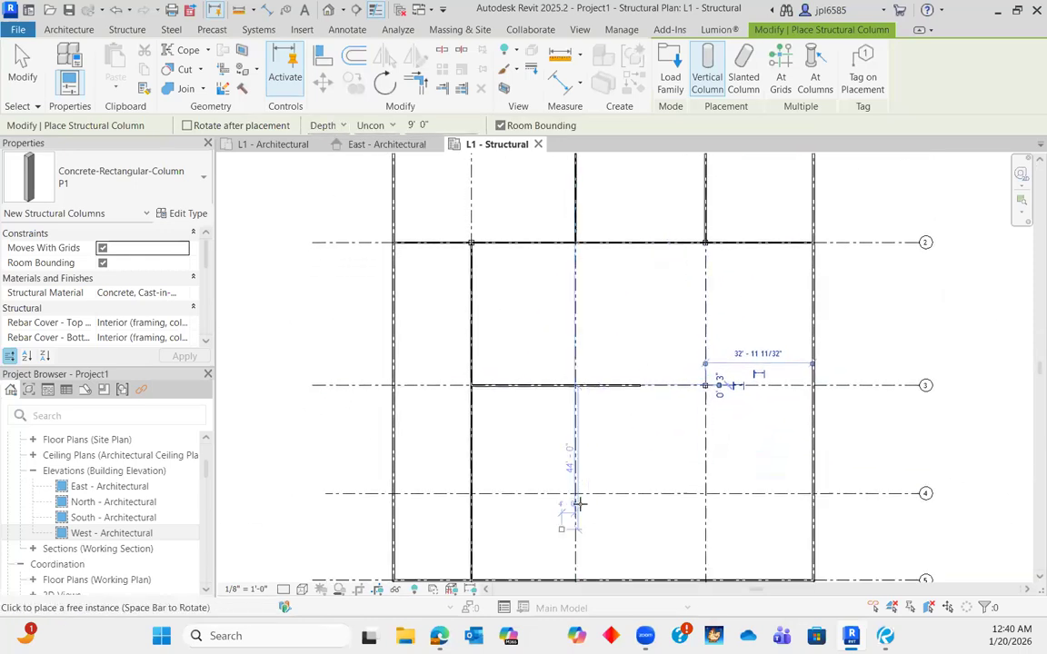
pyautogui.click(706, 493)
# - Place a P1 column at the wall corner of grids 6 and 1, and leave the column command
pyautogui.moveTo(631, 330); pyautogui.dragTo(578, 476, button='middle')
pyautogui.scroll(5, 742, 278)
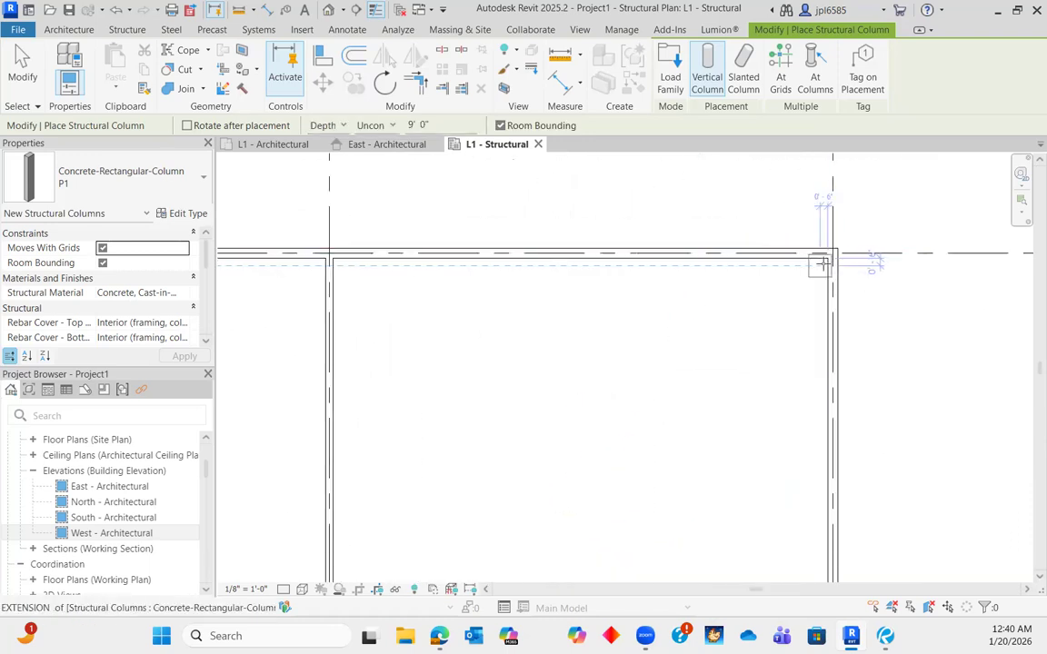
pyautogui.click(835, 263)
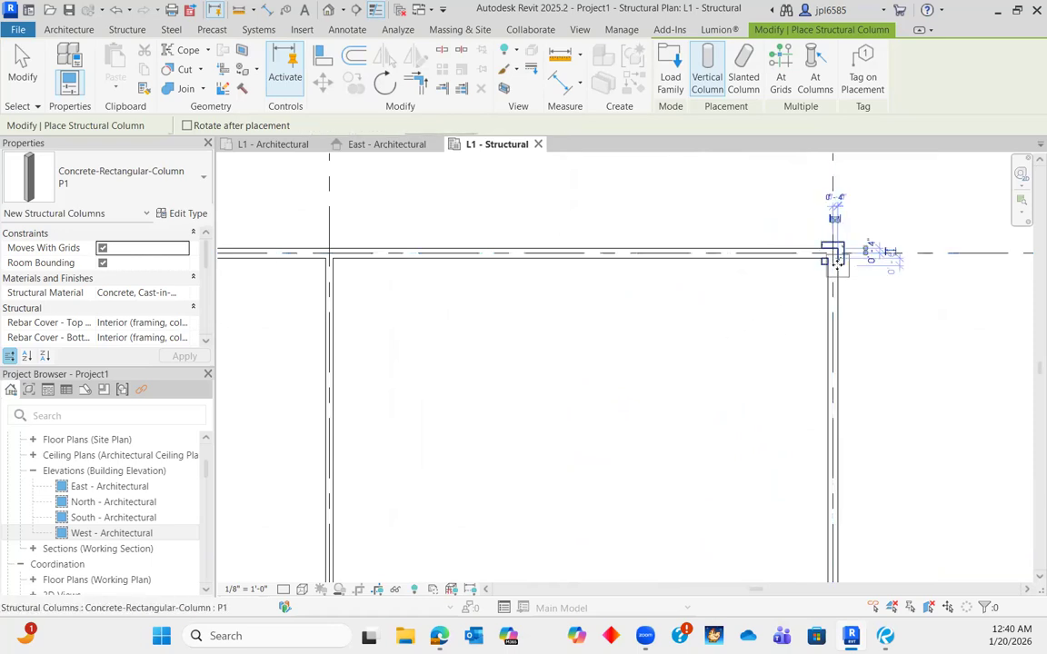
pyautogui.scroll(3, 840, 263)
pyautogui.press('Escape')
pyautogui.press('Escape')
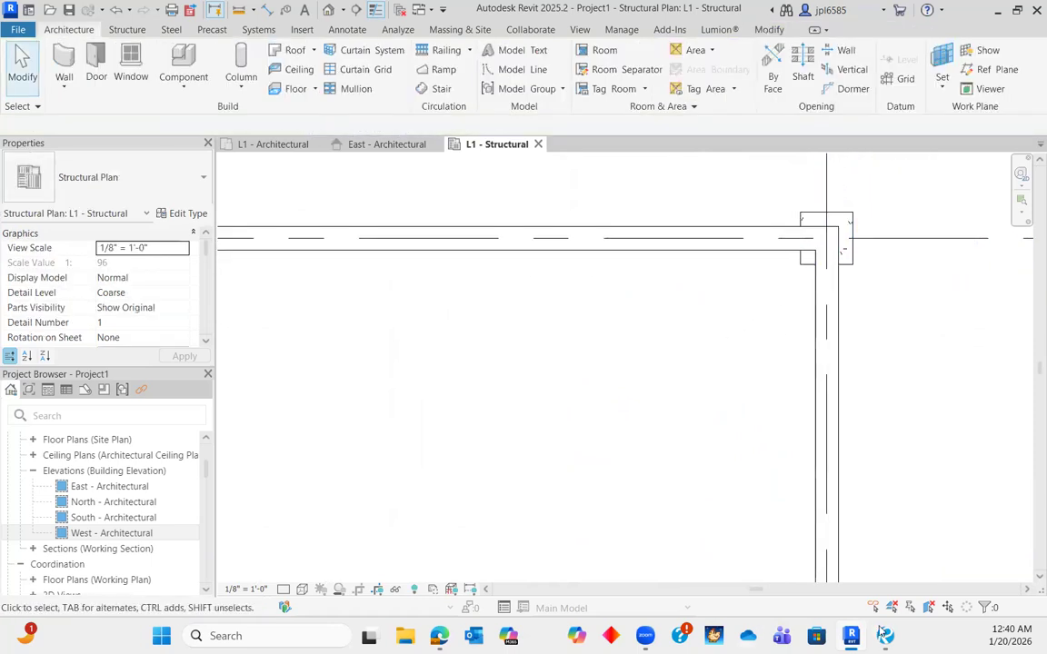
# - Check the corner pier in Revu, and in Revit shift the P1 column at grids 6 and 1 toward the inside of the walls
pyautogui.hotkey('alt', 'Tab')
pyautogui.scroll(6, 934, 168)
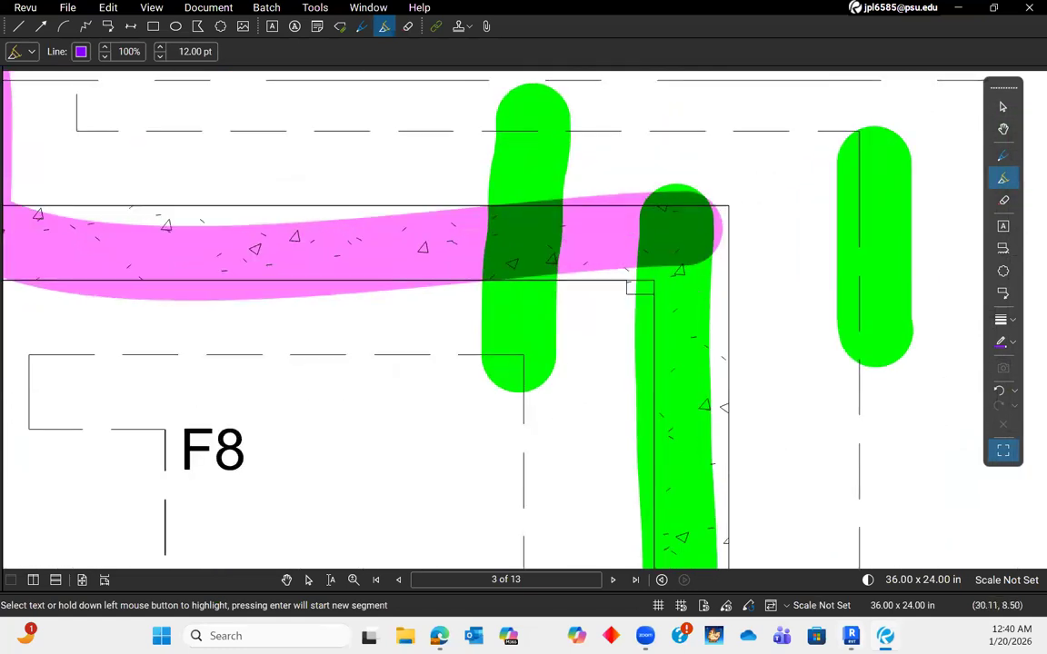
pyautogui.click(850, 636)
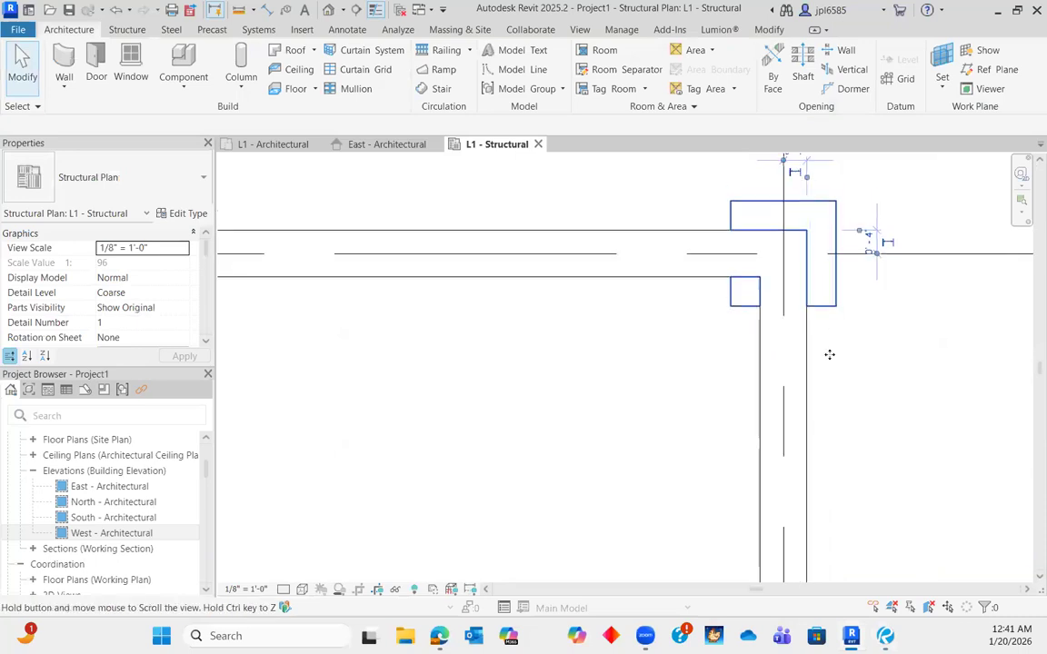
pyautogui.moveTo(830, 272); pyautogui.dragTo(830, 355, button='middle')
pyautogui.scroll(1, 830, 354)
pyautogui.moveTo(797, 325); pyautogui.dragTo(797, 299)
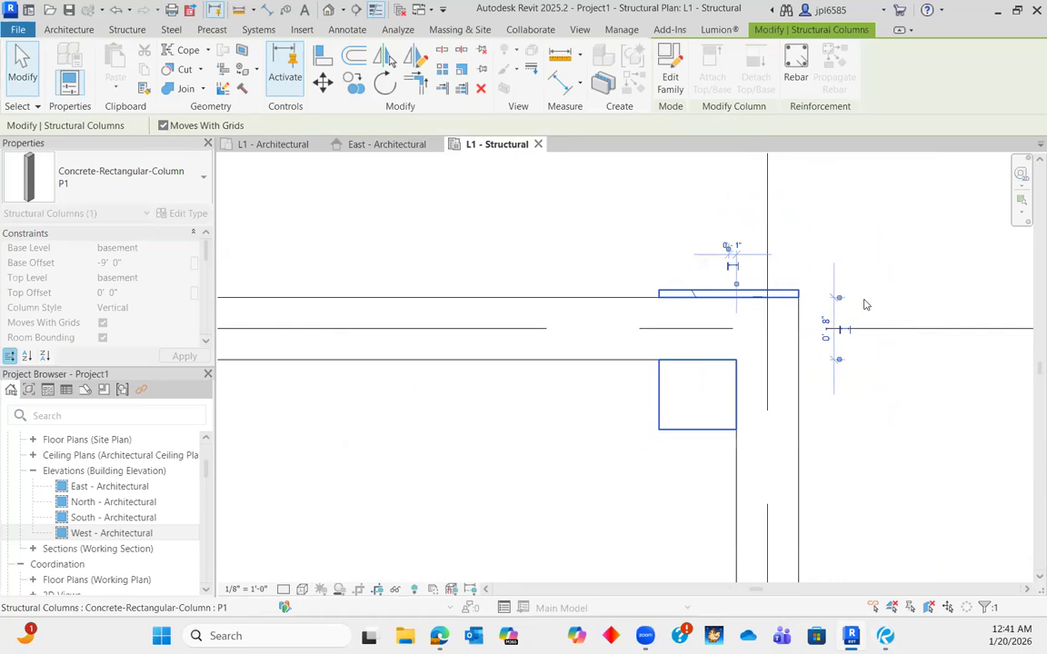
pyautogui.scroll(3, 844, 285)
pyautogui.click(771, 286)
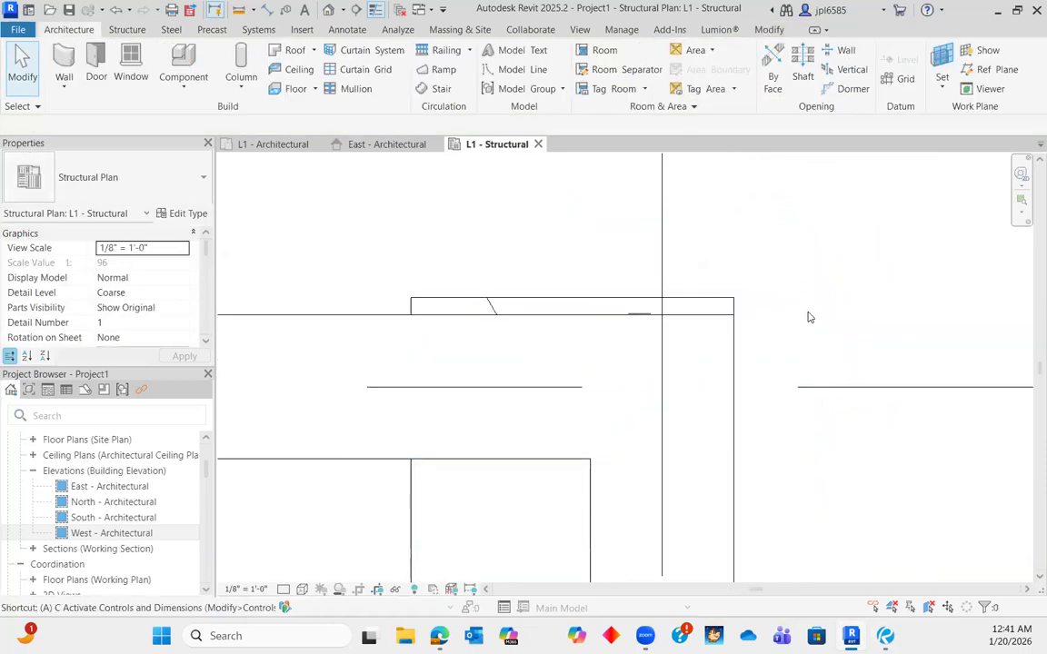
# - Fine-tune the P1 column at grids 6 and 1 so it sits flush with the outer faces of both walls
pyautogui.press('a')
pyautogui.press('l')
pyautogui.scroll(4, 757, 340)
pyautogui.press('Escape')
pyautogui.press('Escape')
pyautogui.scroll(-2, 728, 358)
pyautogui.scroll(2, 721, 371)
pyautogui.click(717, 368)
pyautogui.click(832, 387)
pyautogui.scroll(-6, 835, 387)
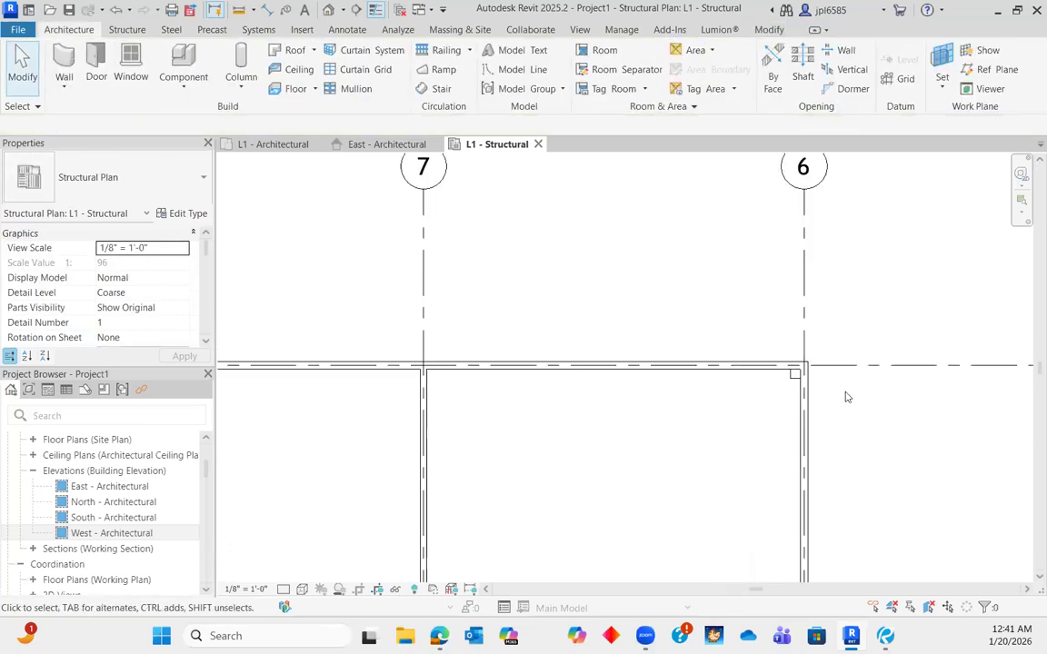
# - Shift the P1 column at grids 10 and 1 into the inner corner of the two exterior walls
pyautogui.moveTo(275, 388); pyautogui.dragTo(575, 261, button='middle')
pyautogui.scroll(4, 574, 259)
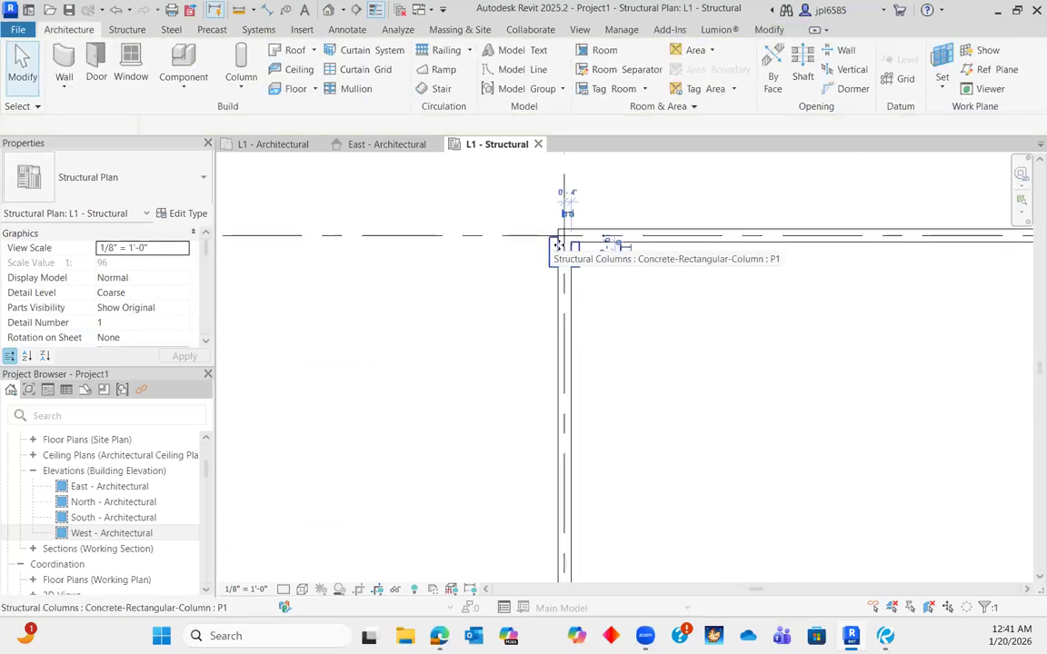
pyautogui.click(561, 245)
pyautogui.scroll(4, 645, 420)
pyautogui.moveTo(610, 364); pyautogui.dragTo(643, 332)
pyautogui.click(716, 449)
pyautogui.scroll(-9, 637, 350)
pyautogui.moveTo(715, 371); pyautogui.dragTo(530, 155, button='middle')
pyautogui.scroll(2, 593, 338)
pyautogui.scroll(-6, 609, 344)
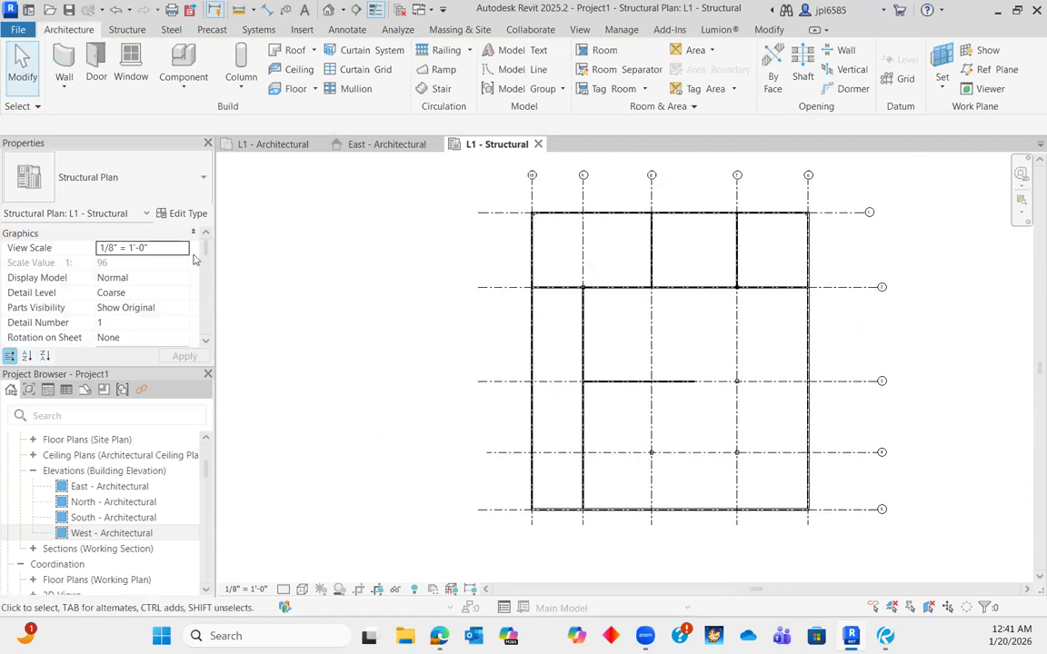
# - Inspect the P1 column at grids 7 and 3, and review the pier layout on the foundation plan in Revu
pyautogui.click(738, 381)
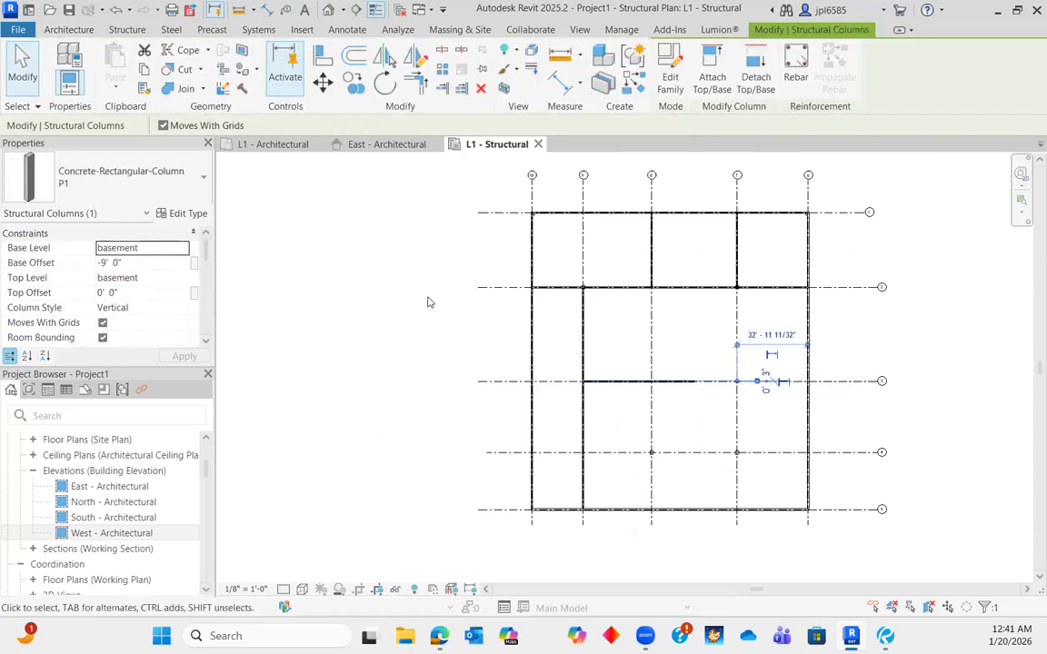
pyautogui.press('Escape')
pyautogui.scroll(5, 738, 381)
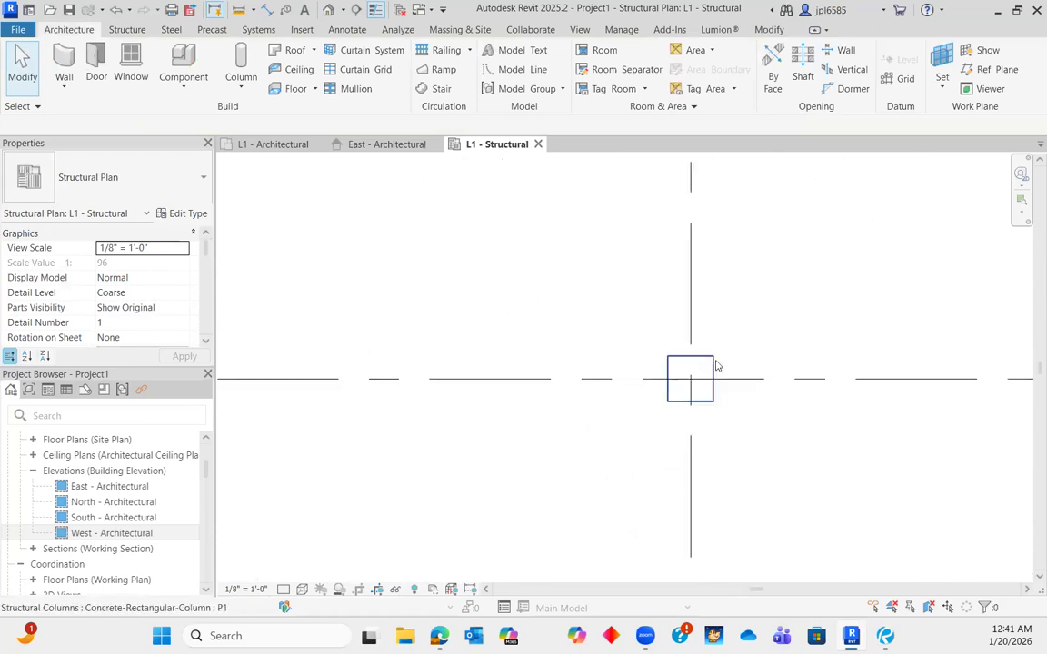
pyautogui.click(715, 363)
pyautogui.click(736, 488)
pyautogui.scroll(-8, 736, 397)
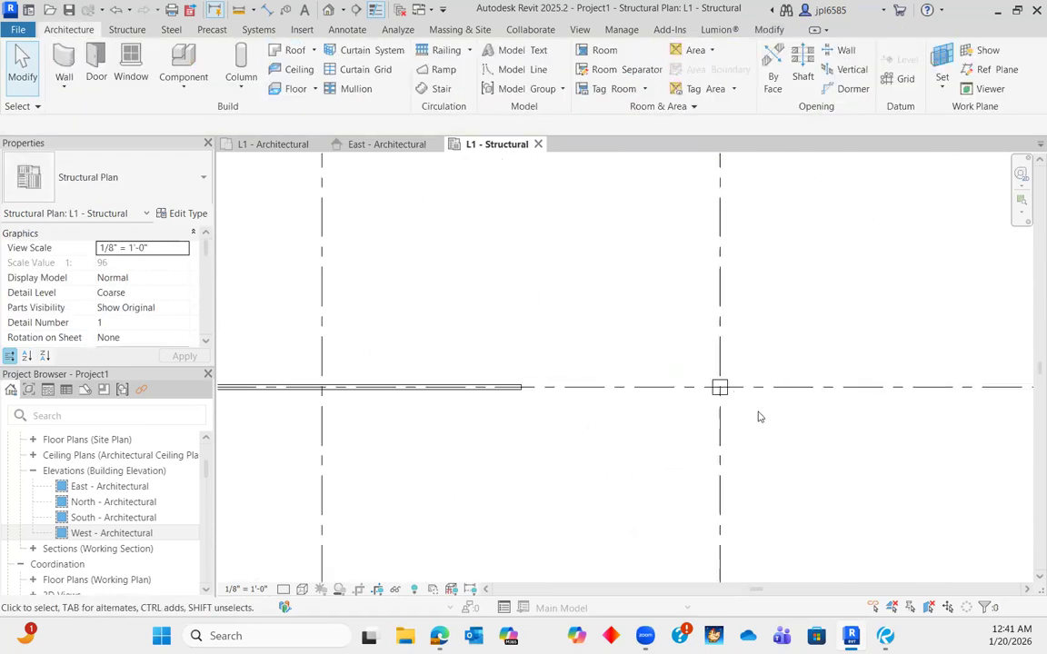
pyautogui.scroll(1, 717, 416)
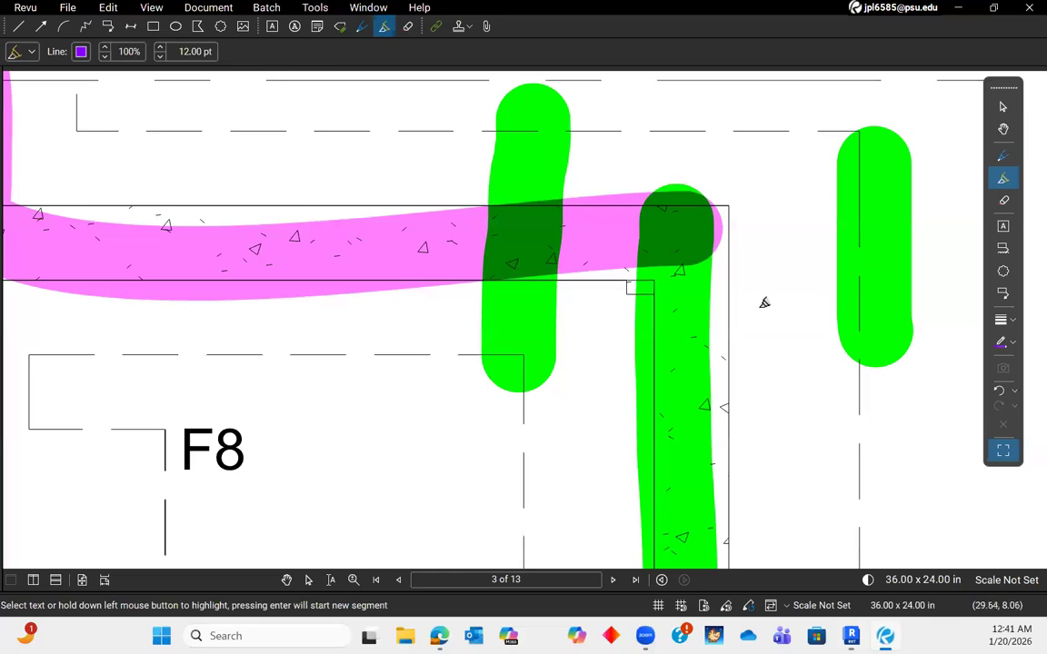
pyautogui.scroll(-6, 763, 303)
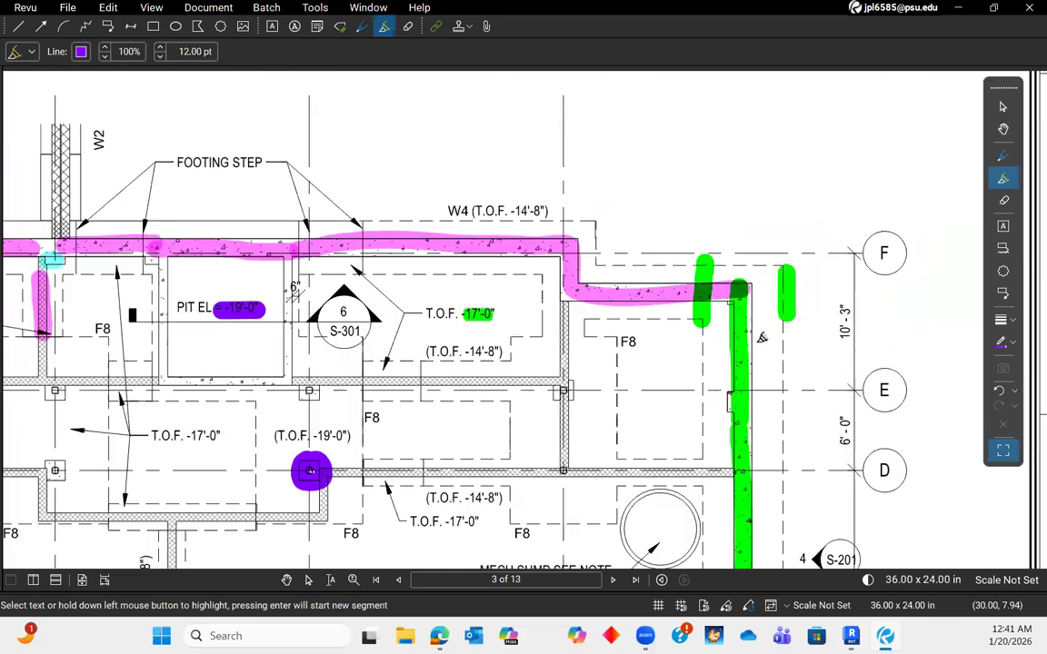
# - Compare the wall and pier layout on the Revu foundation plan with the L1 - Structural plan in Revit
pyautogui.scroll(4, 598, 245)
pyautogui.scroll(1, 598, 245)
pyautogui.scroll(-2, 553, 367)
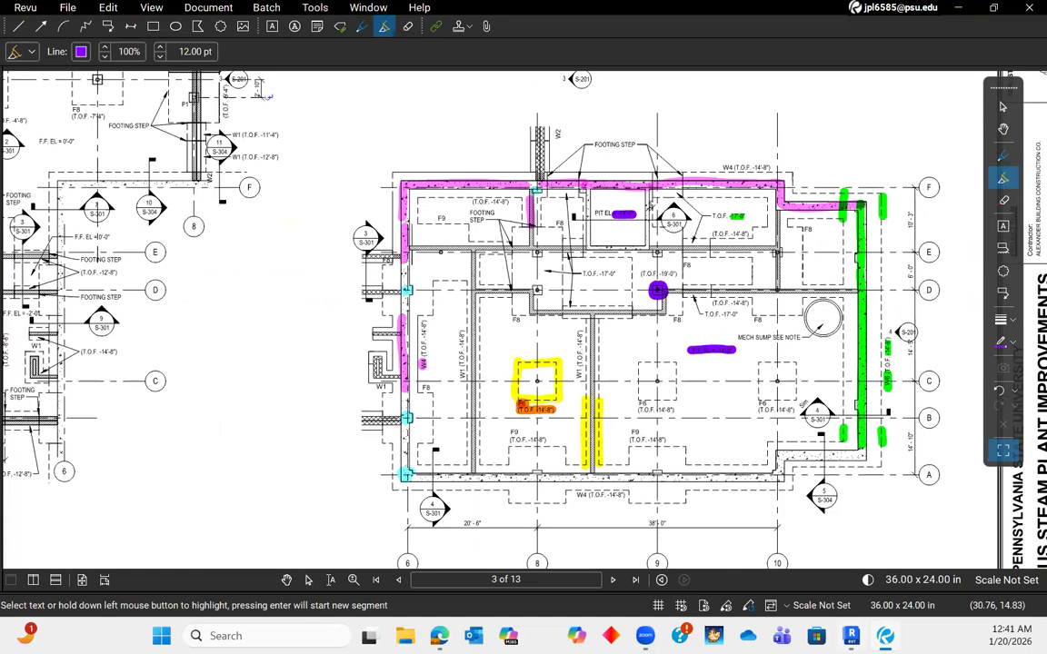
pyautogui.click(850, 636)
pyautogui.scroll(5, 589, 312)
pyautogui.scroll(-6, 598, 353)
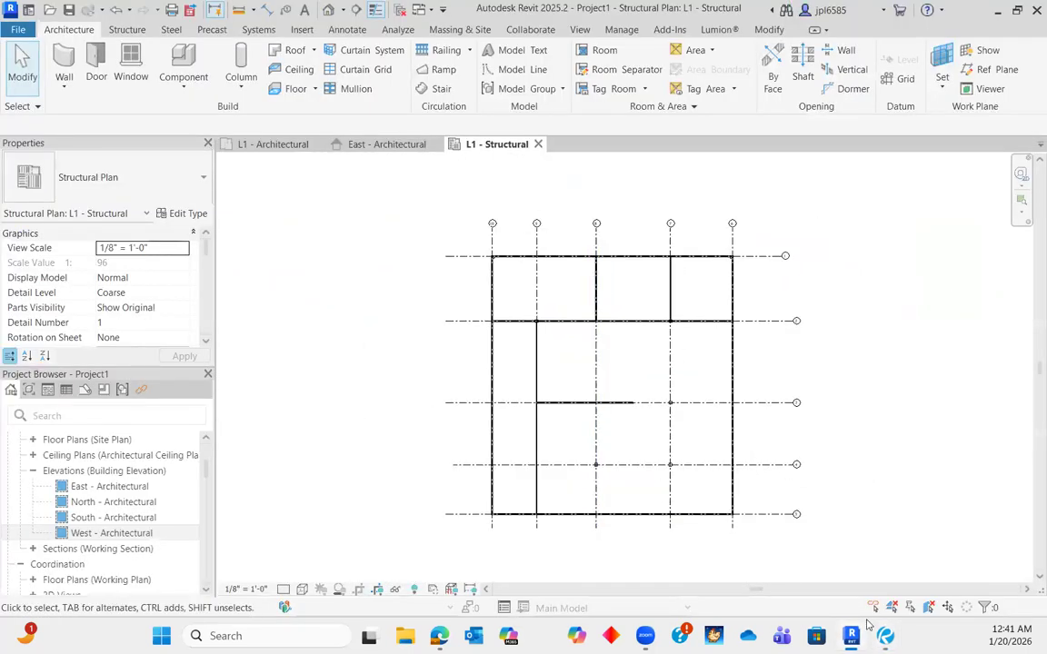
pyautogui.hotkey('alt', 'Tab')
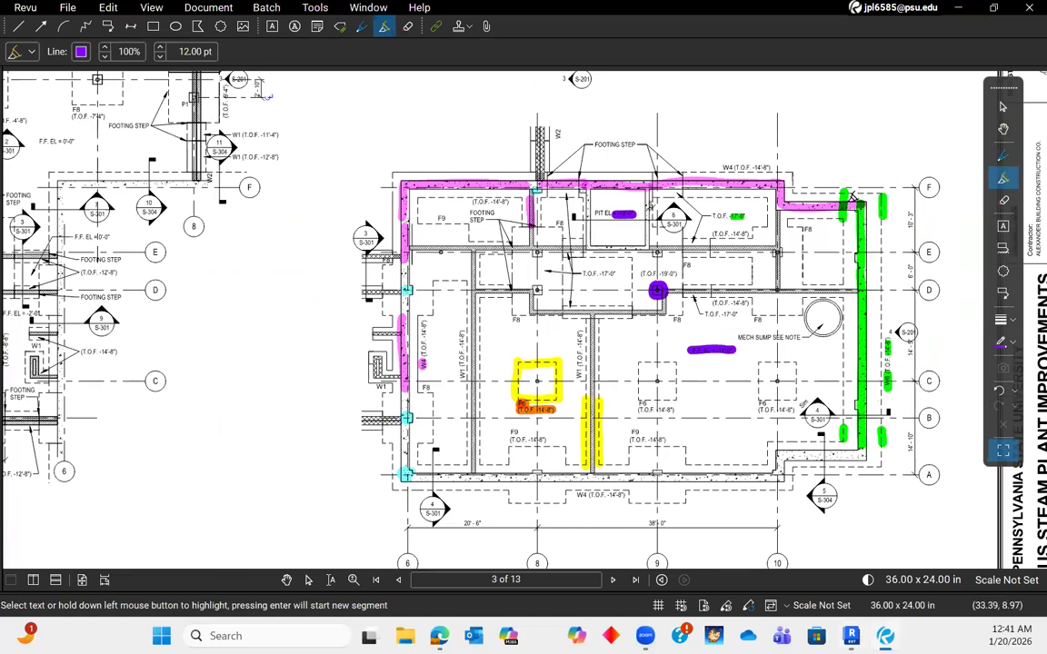
pyautogui.hotkey('alt', 'Tab')
# - Try to draw a short architectural Generic - 6" wall perpendicular to grid 3 from the free end of the interior wall
pyautogui.scroll(5, 599, 391)
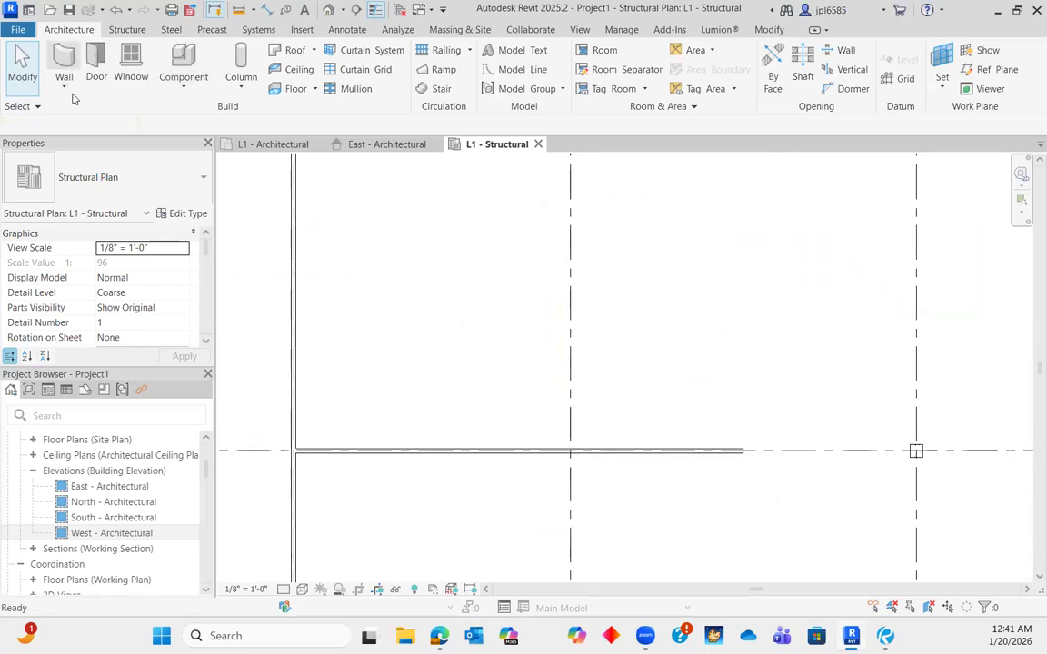
pyautogui.press('w')
pyautogui.press('a')
pyautogui.click(744, 451)
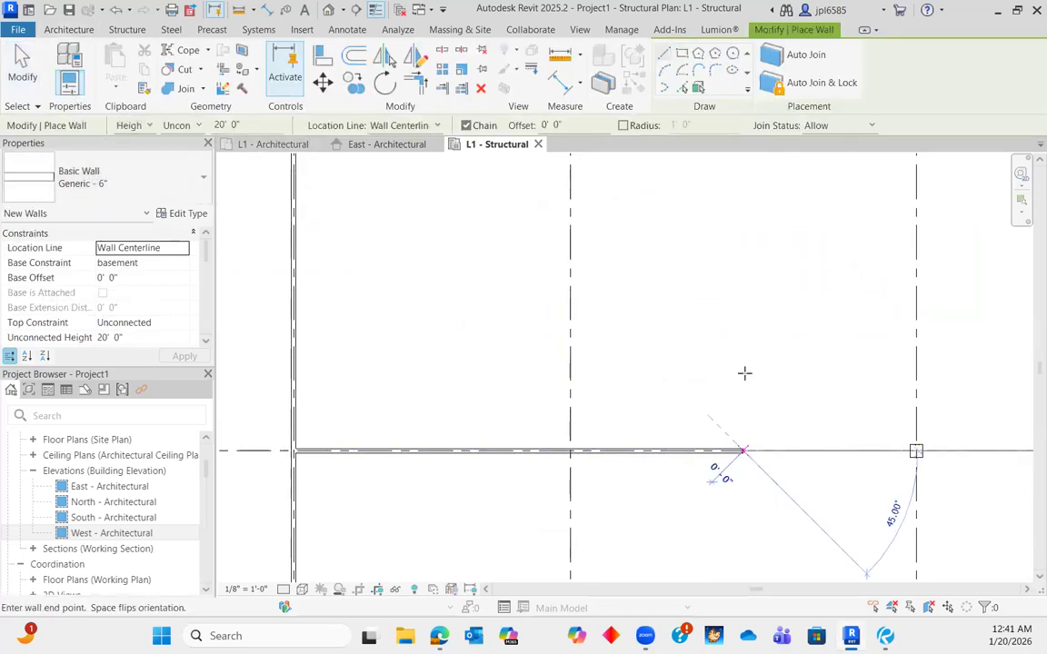
pyautogui.click(744, 373)
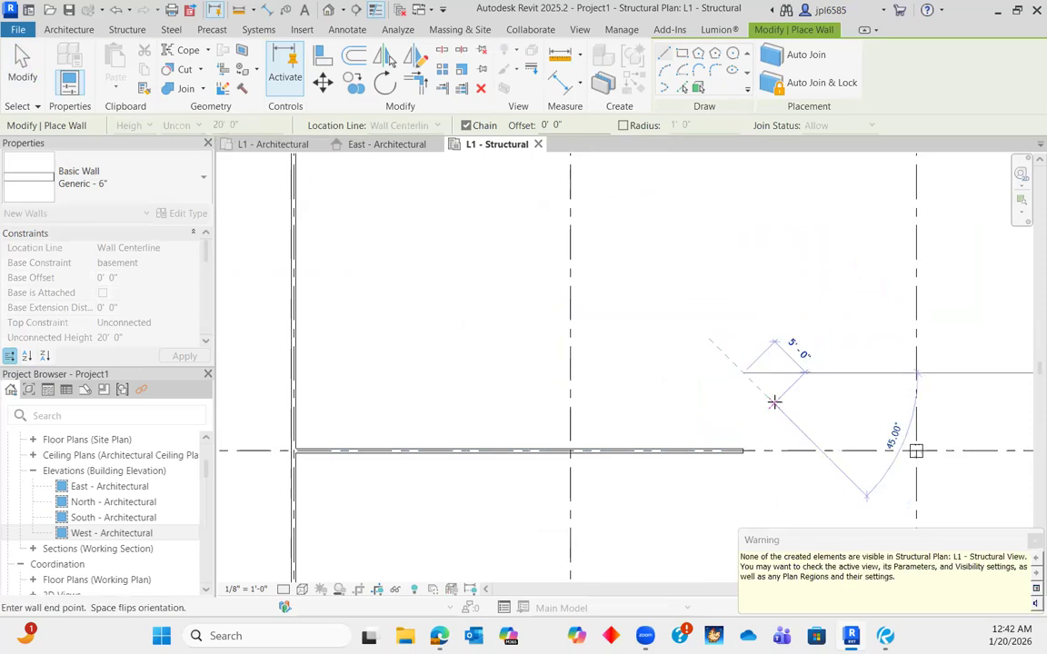
pyautogui.press('Escape')
pyautogui.press('Escape')
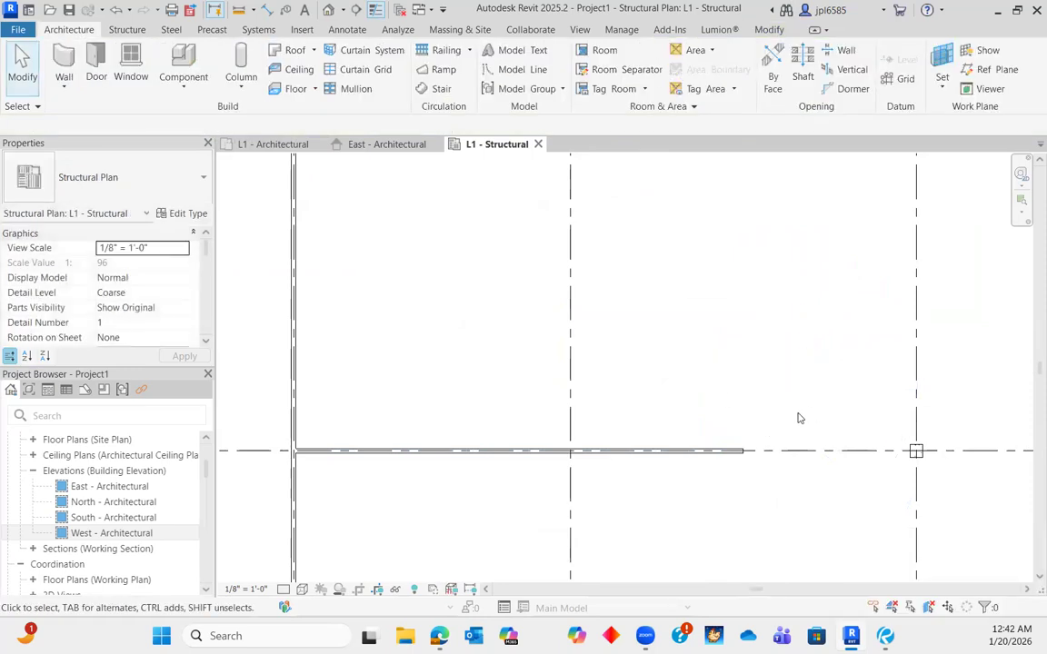
# - Delete the stray short architectural wall in the L1 - Architectural plan
pyautogui.scroll(-2, 743, 416)
pyautogui.scroll(2, 683, 418)
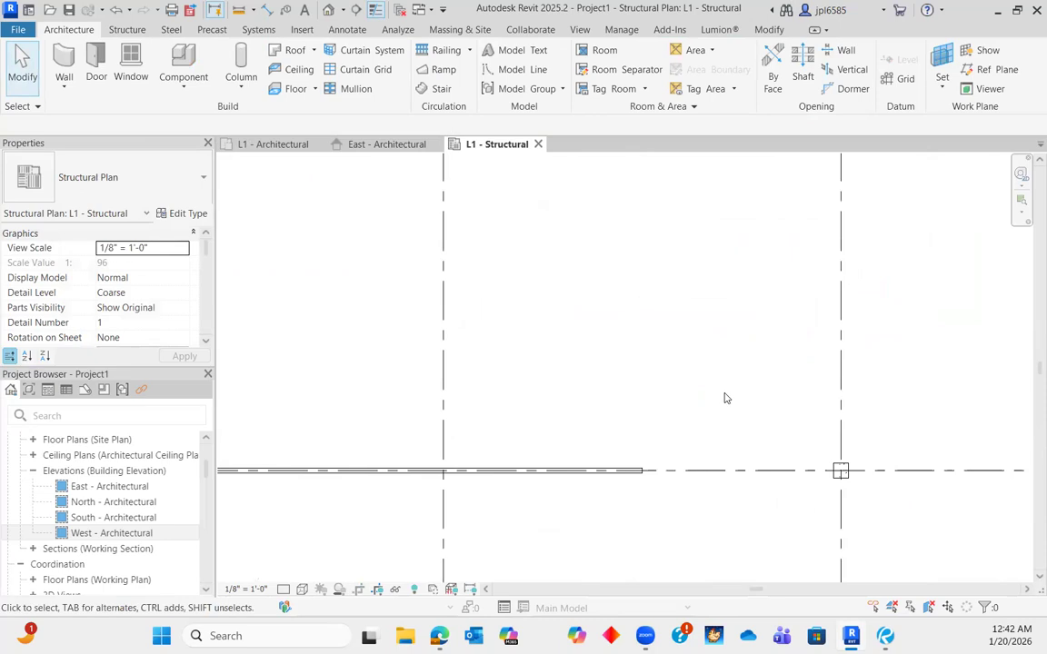
pyautogui.scroll(-5, 645, 354)
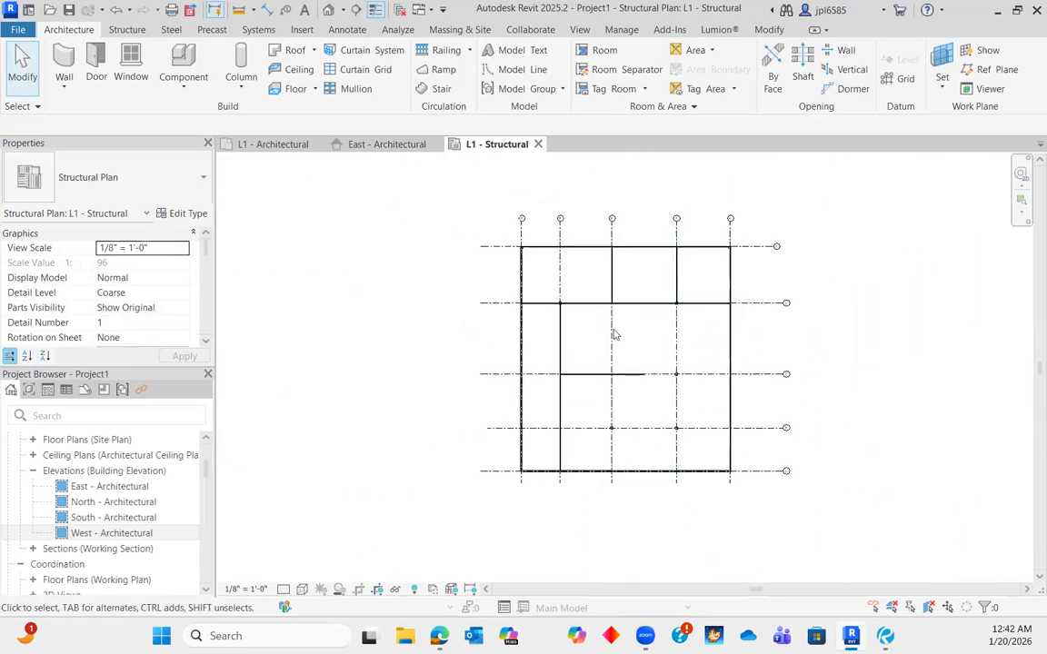
pyautogui.scroll(2, 625, 357)
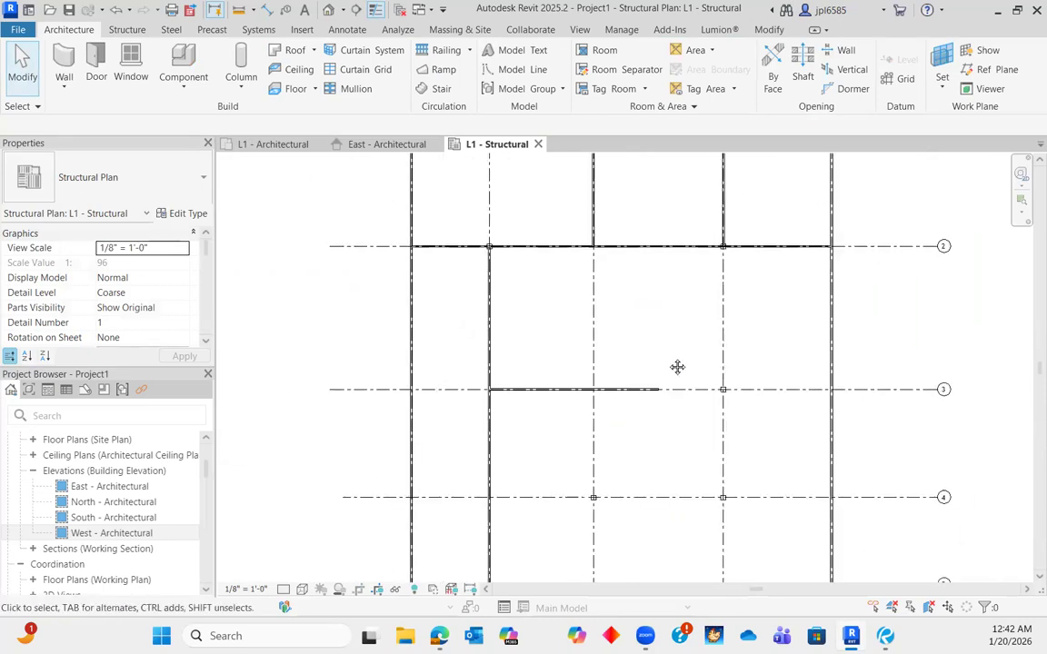
pyautogui.moveTo(677, 366); pyautogui.dragTo(631, 367, button='middle')
pyautogui.scroll(-1, 633, 368)
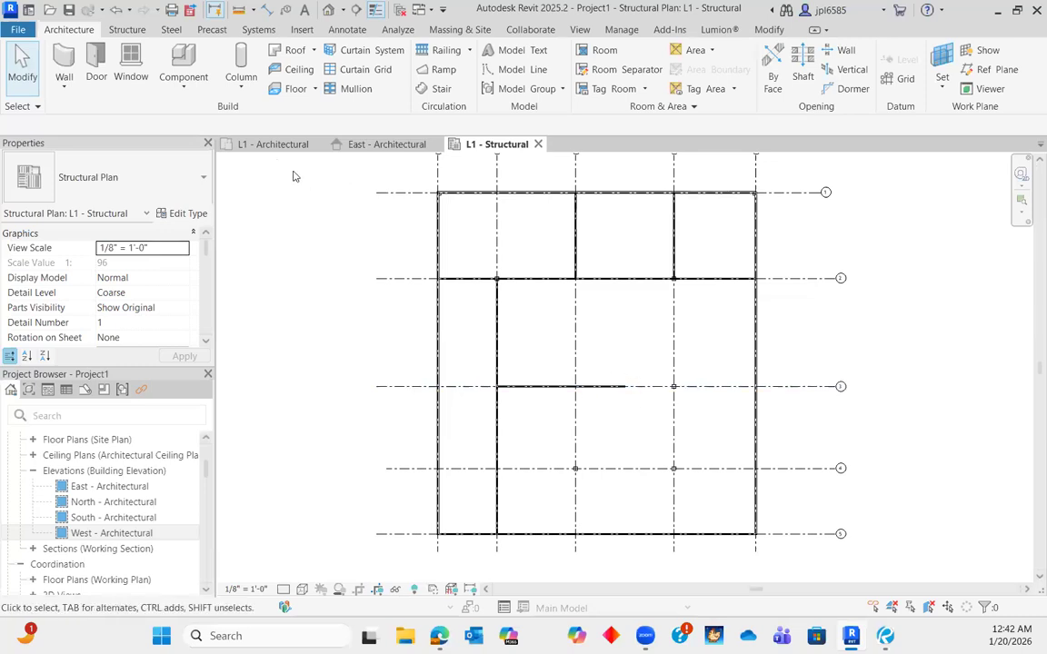
pyautogui.click(275, 143)
pyautogui.scroll(5, 582, 377)
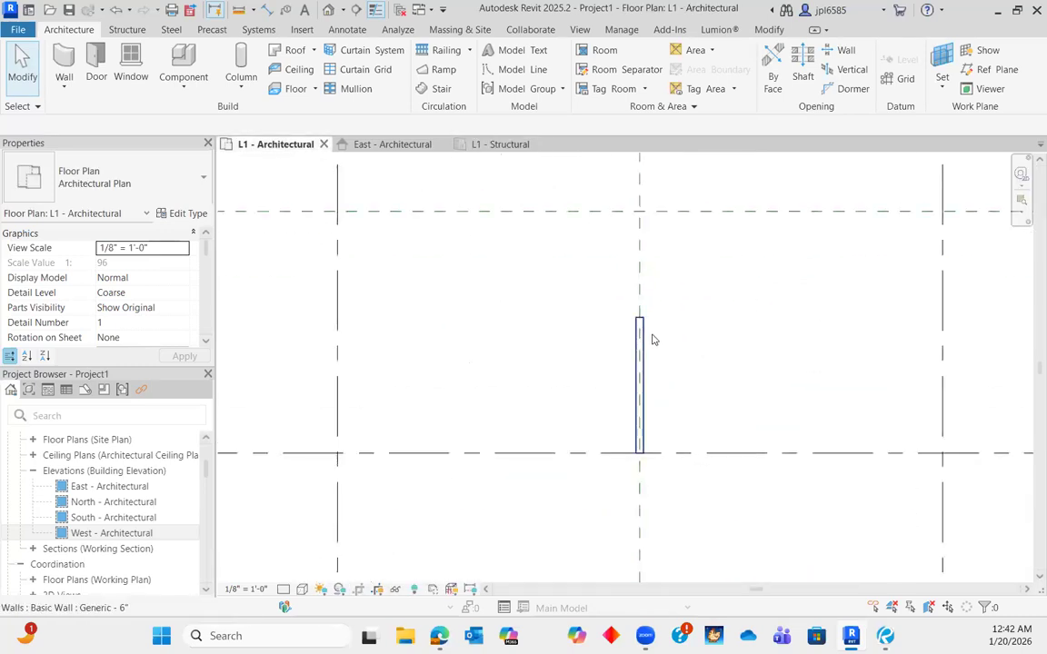
pyautogui.click(639, 334)
pyautogui.press('Delete')
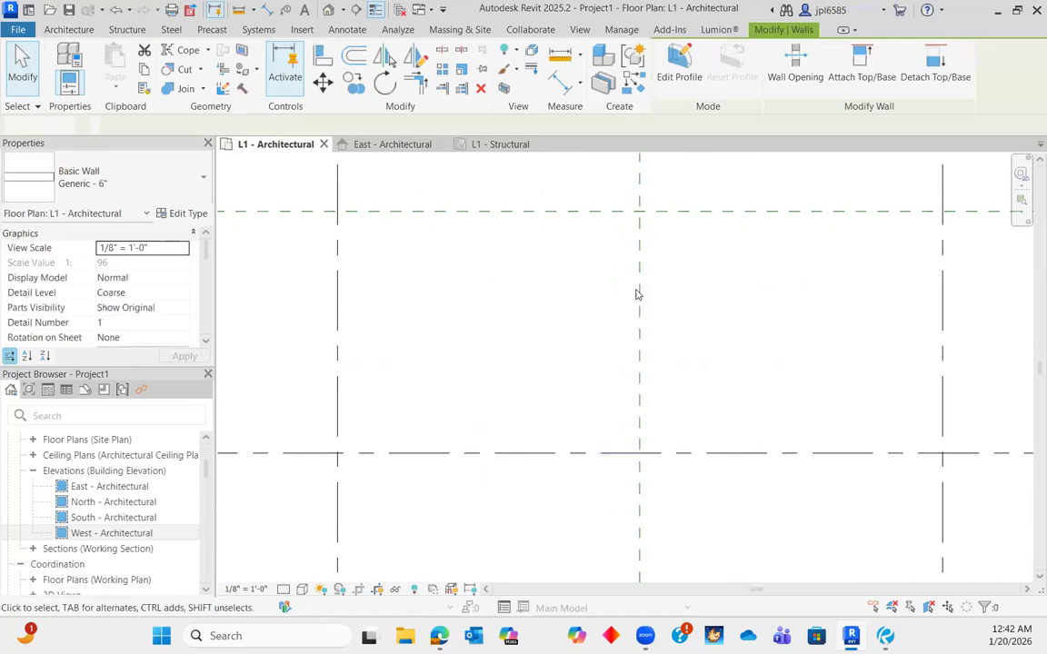
# - In L1 - Structural, draw a short Generic - 6" structural wall from the free end of the grid 3 wall toward grid 2
pyautogui.hotkey('ctrl', 'Tab')
pyautogui.scroll(3, 609, 369)
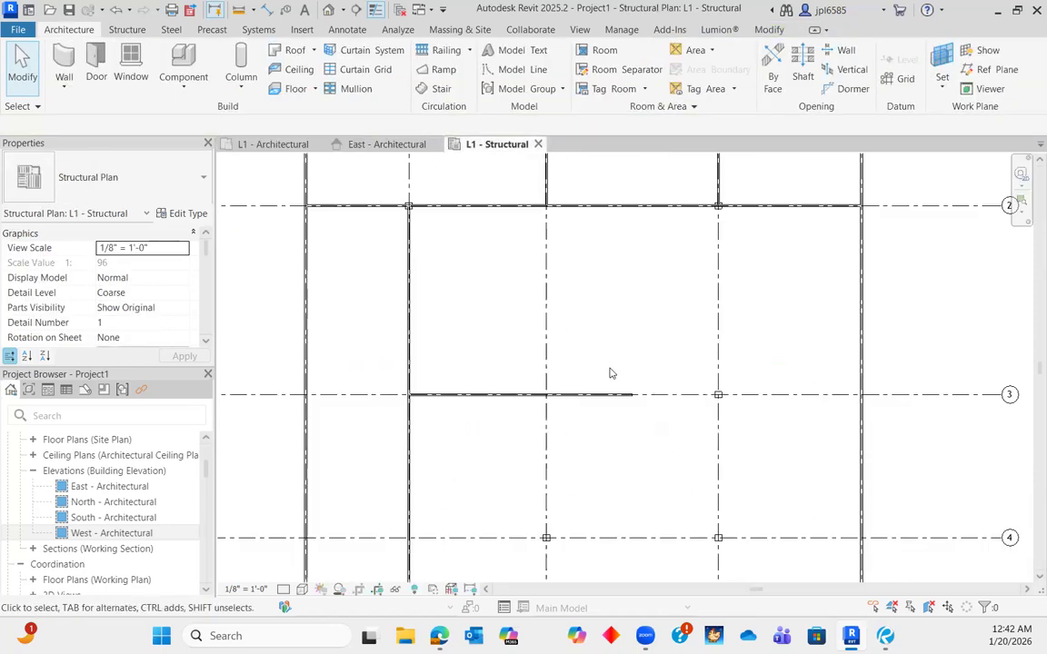
pyautogui.click(65, 91)
pyautogui.click(241, 262)
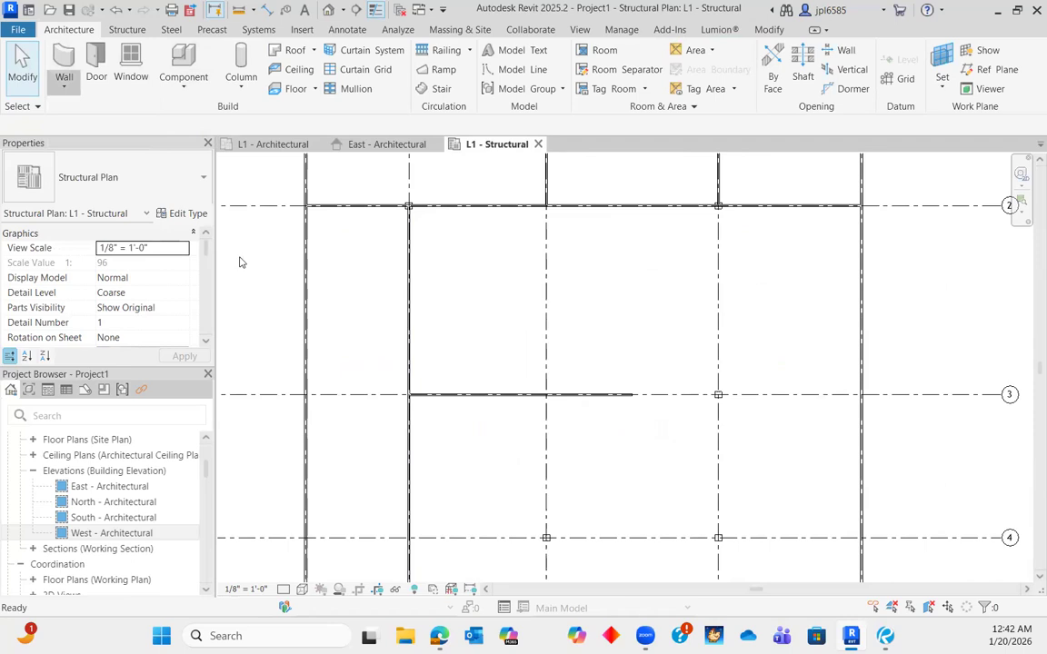
pyautogui.click(62, 71)
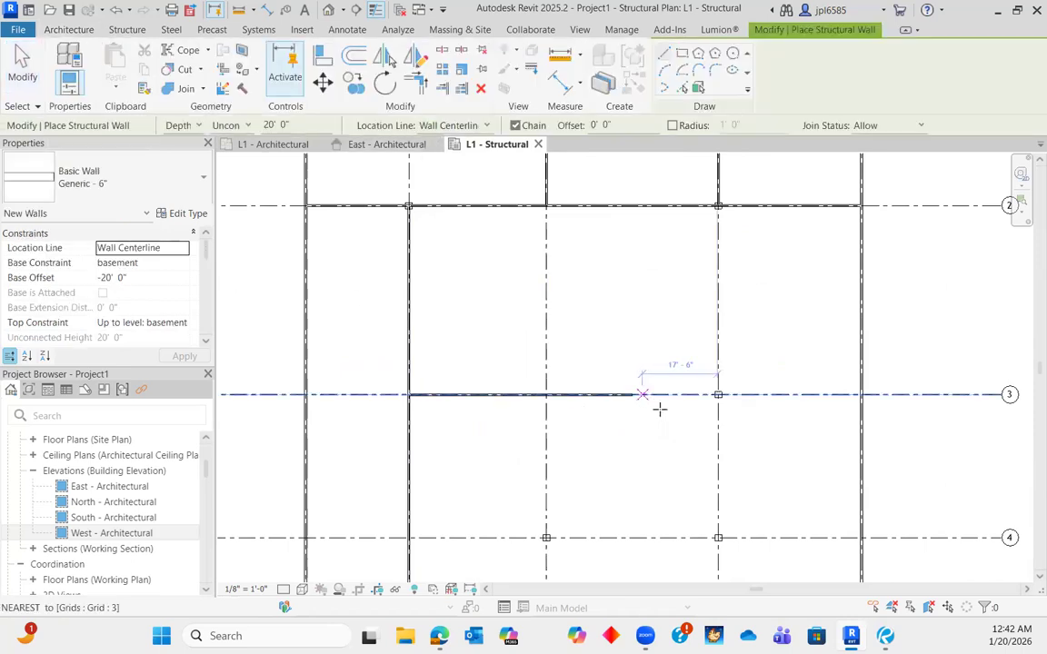
pyautogui.click(632, 394)
pyautogui.click(632, 349)
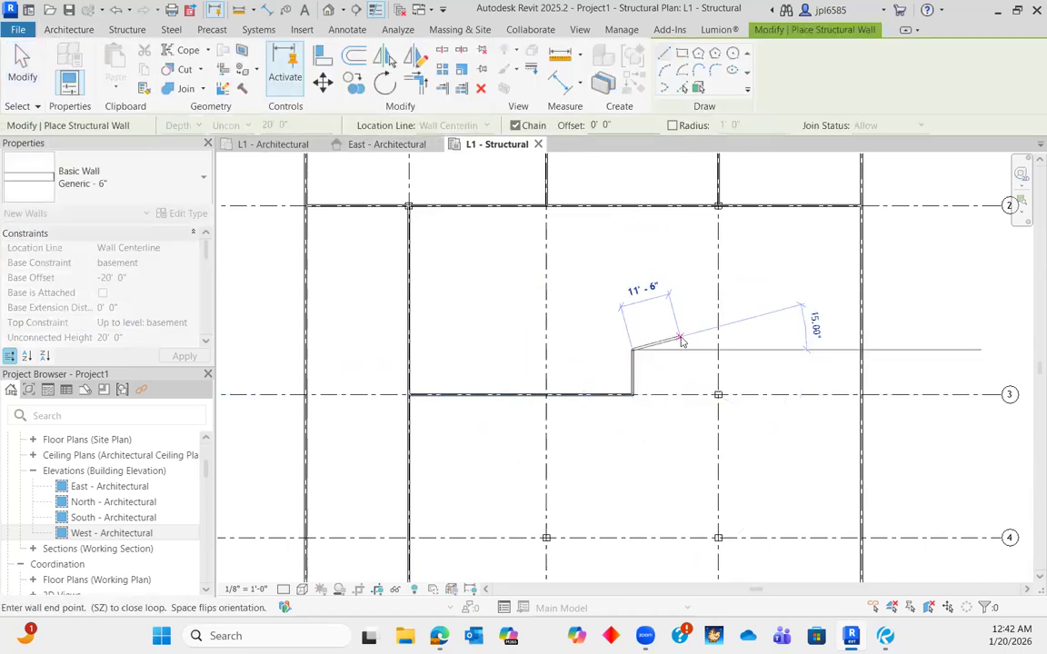
pyautogui.press('Escape')
pyautogui.press('Escape')
# - Examine how the new short structural wall is displayed in L1 - Structural compared with the L1 - Architectural plan
pyautogui.scroll(-2, 678, 374)
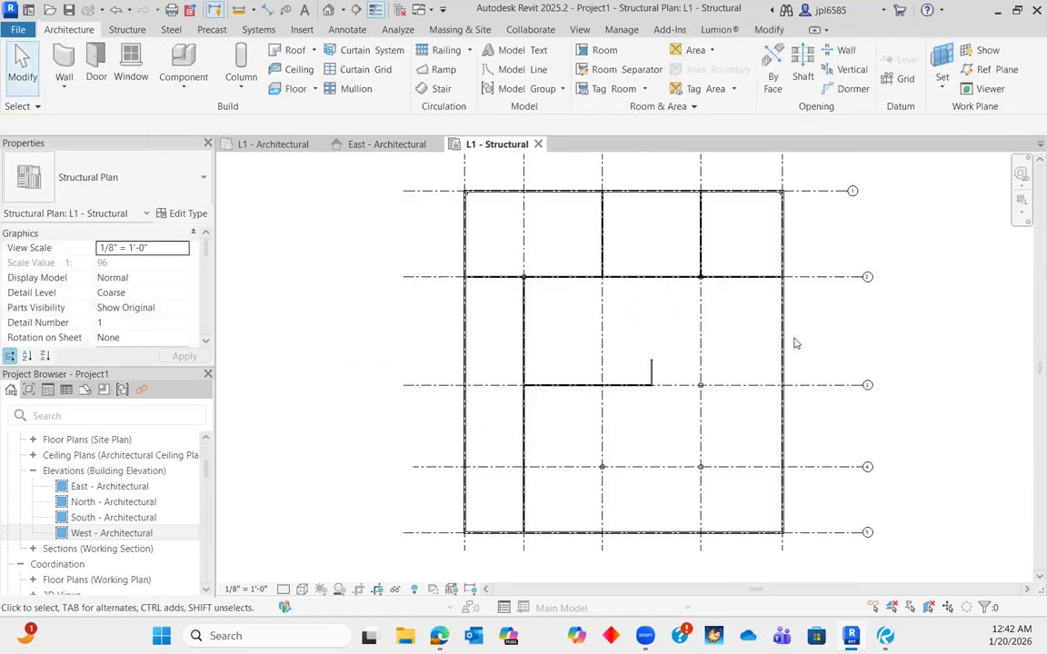
pyautogui.scroll(2, 827, 330)
pyautogui.scroll(2, 582, 409)
pyautogui.scroll(-4, 582, 336)
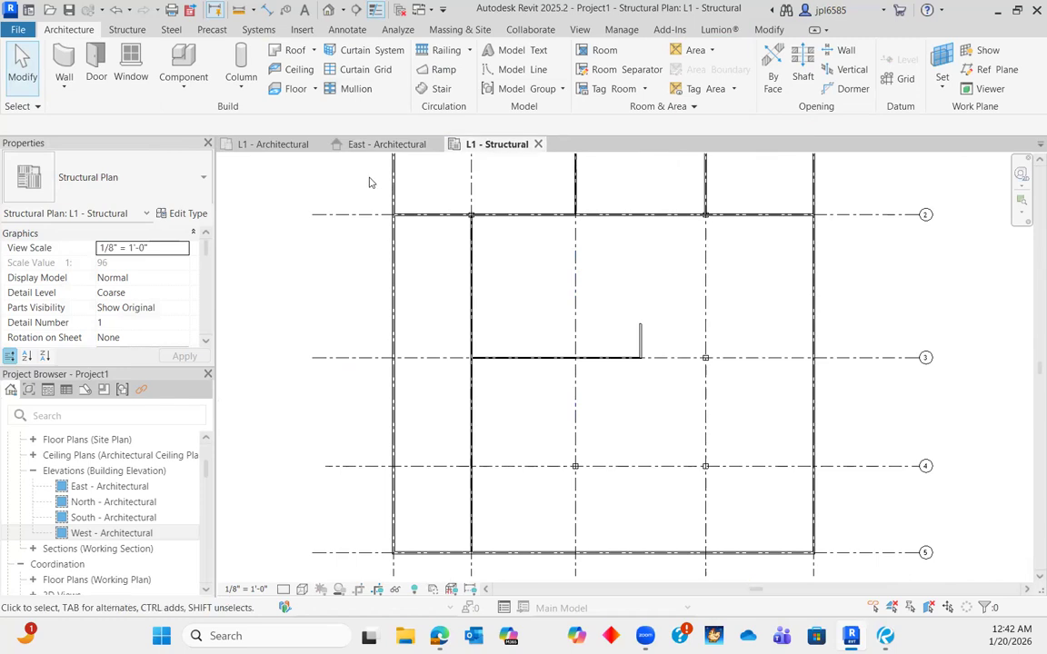
pyautogui.click(251, 144)
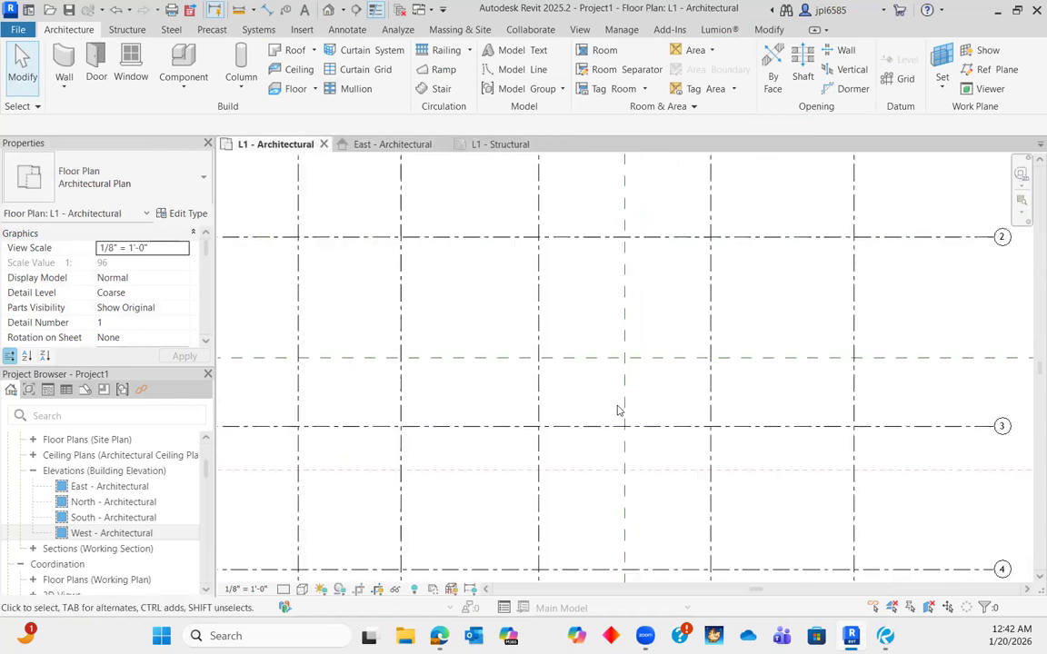
pyautogui.scroll(-2, 617, 411)
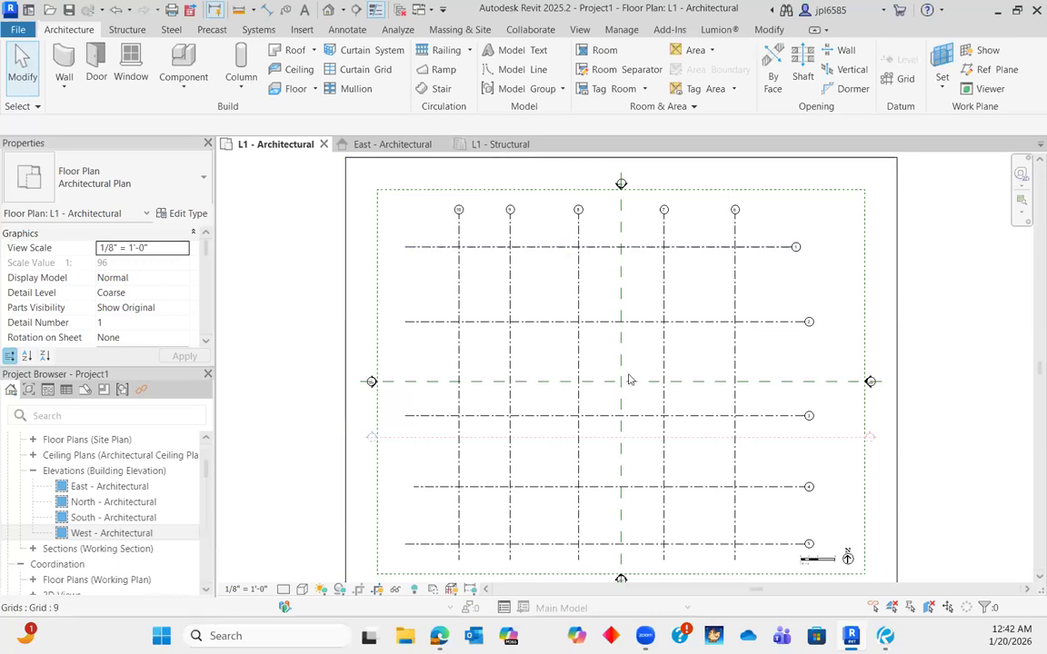
pyautogui.scroll(-3, 738, 404)
pyautogui.scroll(3, 741, 400)
pyautogui.scroll(3, 637, 373)
pyautogui.moveTo(639, 373); pyautogui.dragTo(556, 300)
pyautogui.press('Escape')
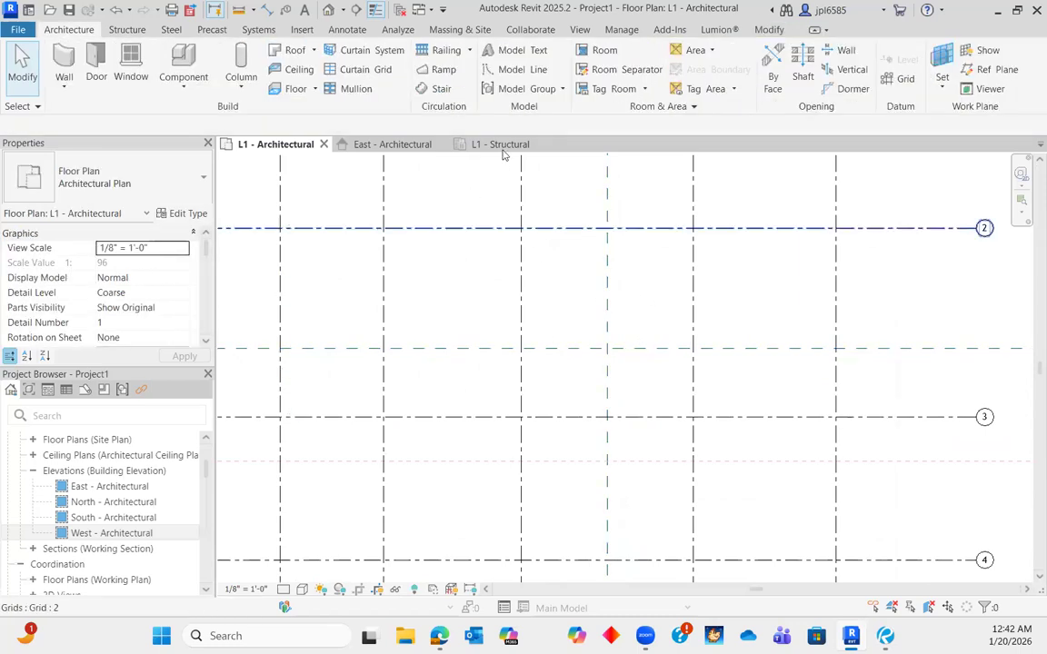
pyautogui.click(500, 144)
pyautogui.scroll(-2, 614, 373)
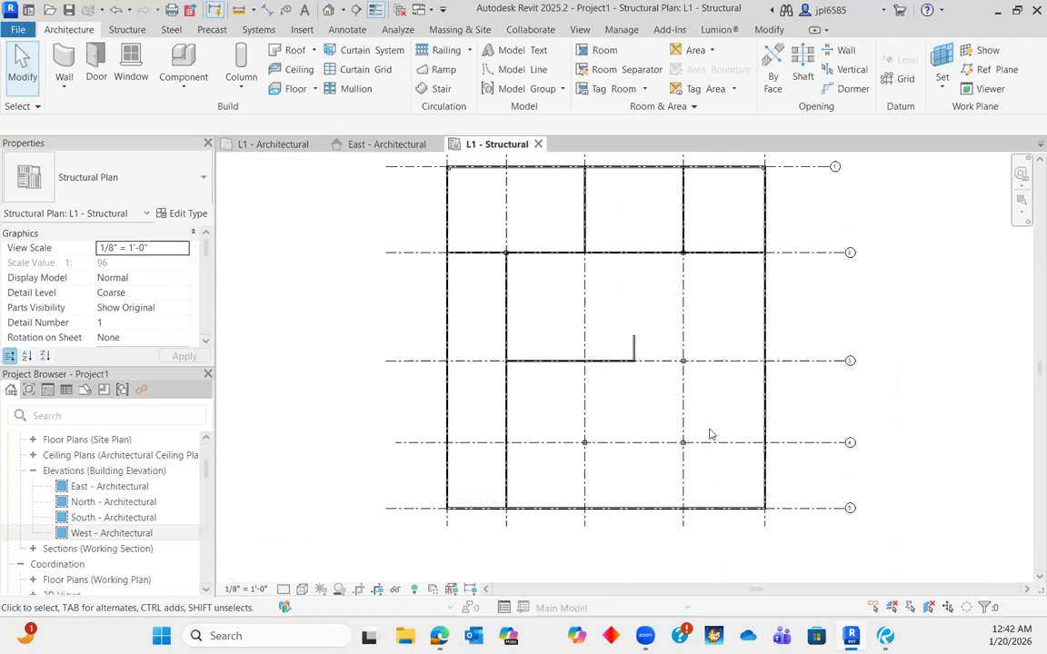
# - Create new structural plan views for the first floor, L4 and L5 levels without duplicating existing views
pyautogui.scroll(-6, 92, 522)
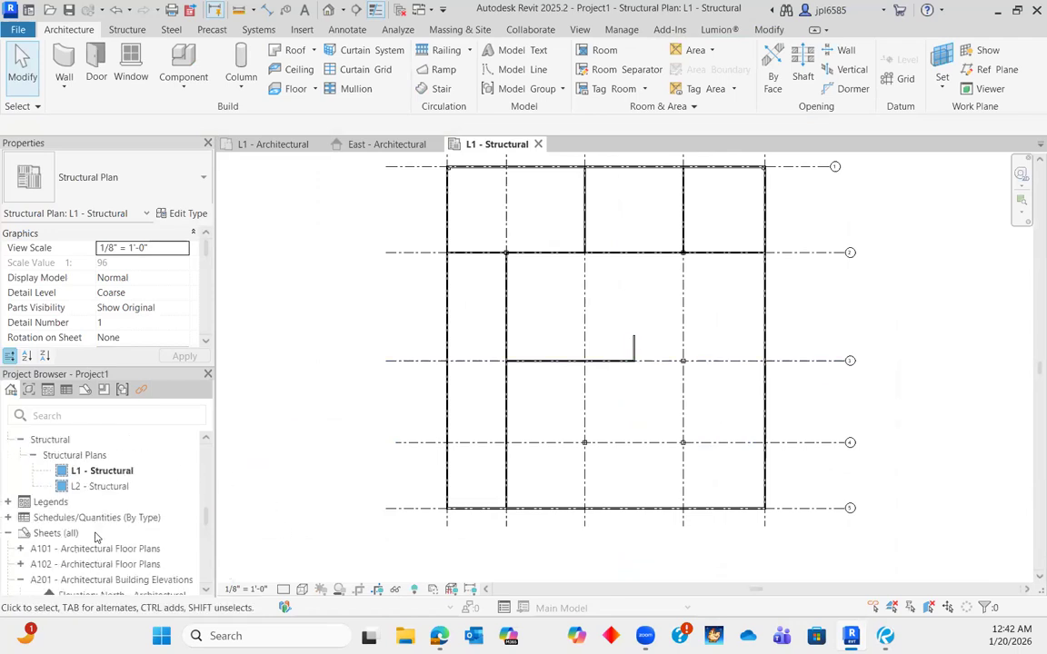
pyautogui.scroll(3, 90, 523)
pyautogui.scroll(-3, 88, 525)
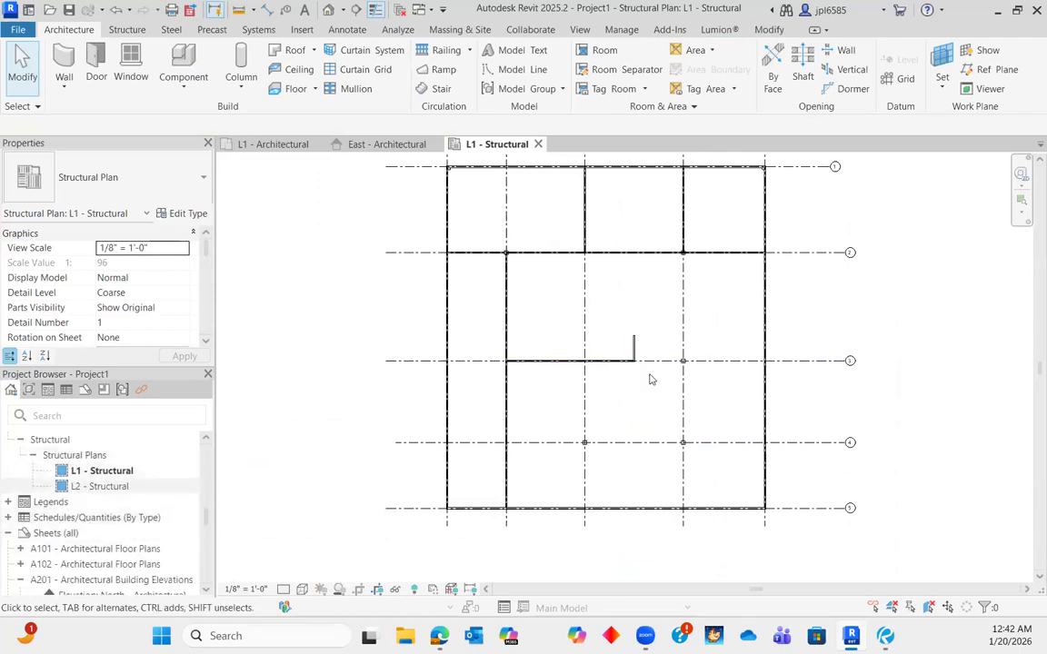
pyautogui.scroll(2, 642, 341)
pyautogui.scroll(-3, 596, 340)
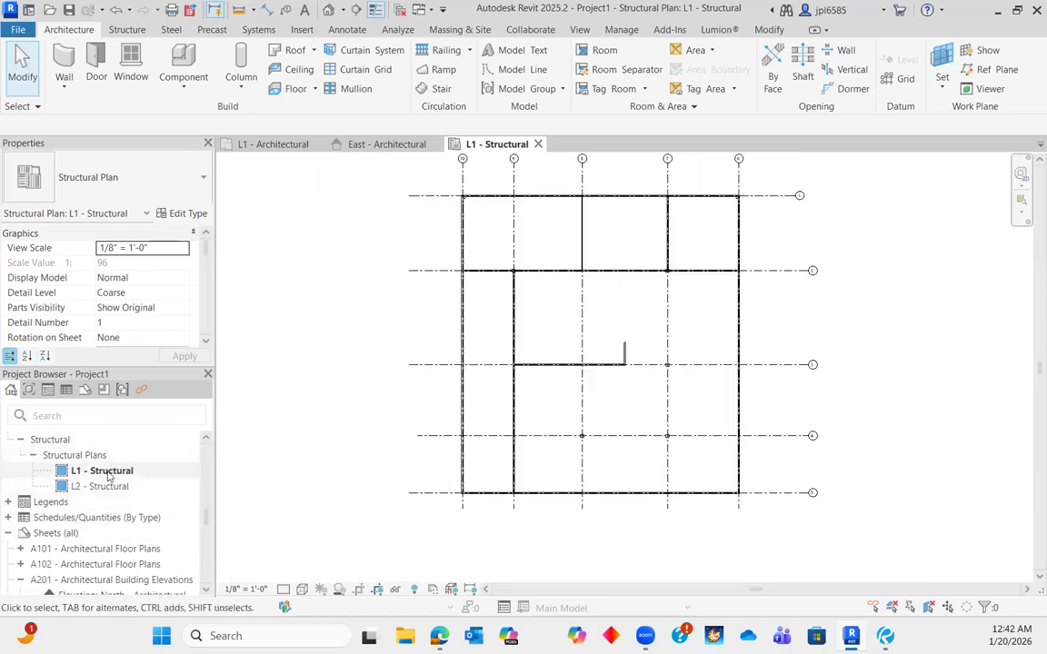
pyautogui.click(579, 30)
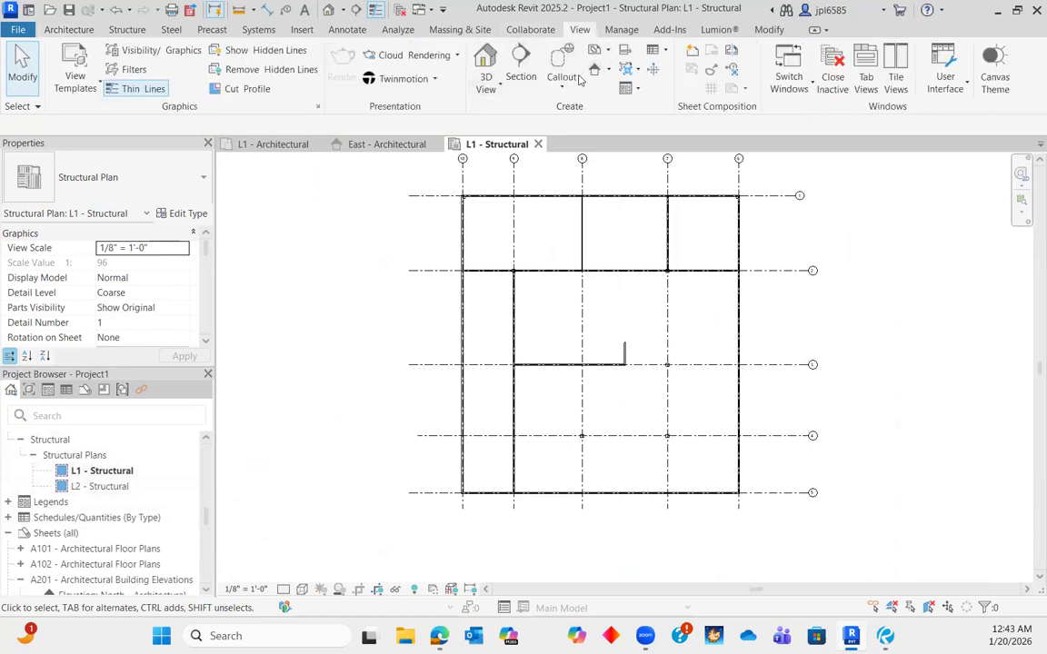
pyautogui.click(599, 50)
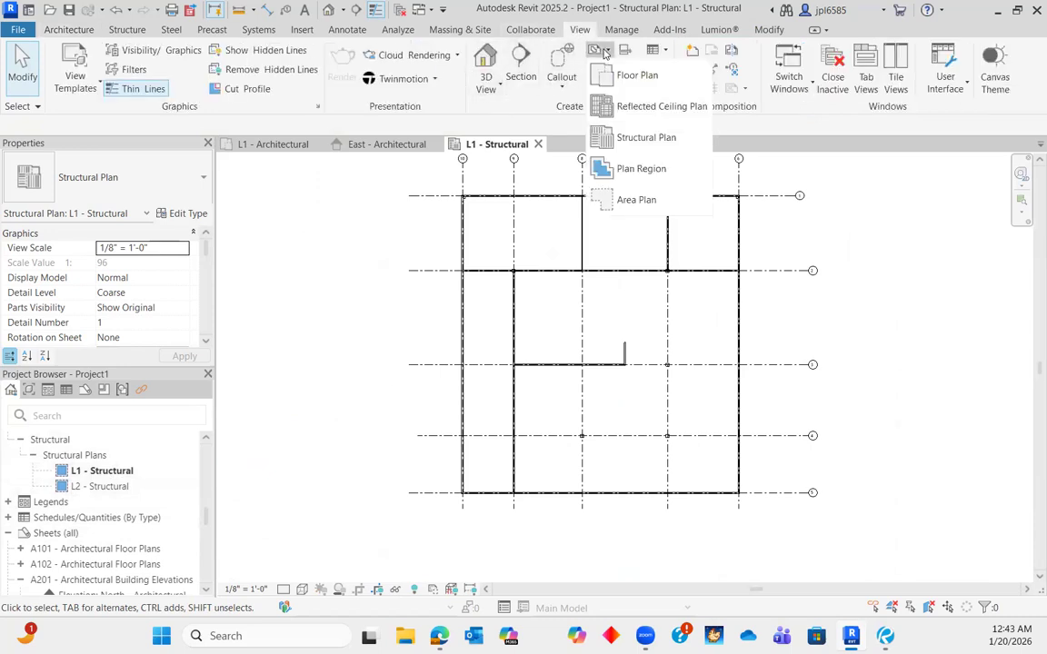
pyautogui.click(632, 137)
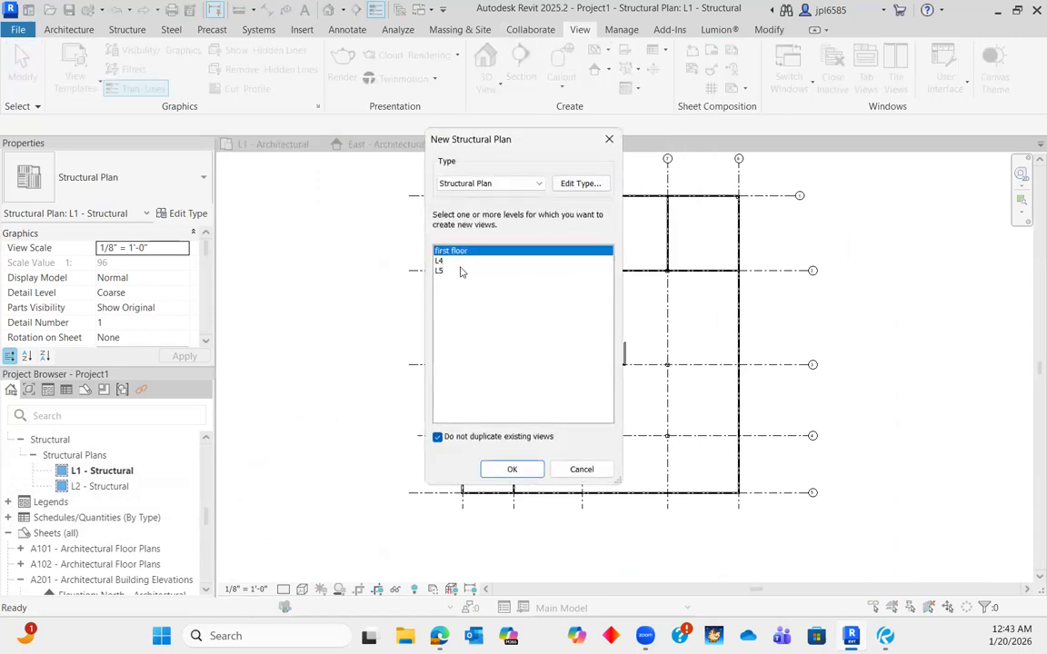
pyautogui.moveTo(461, 272); pyautogui.dragTo(483, 248)
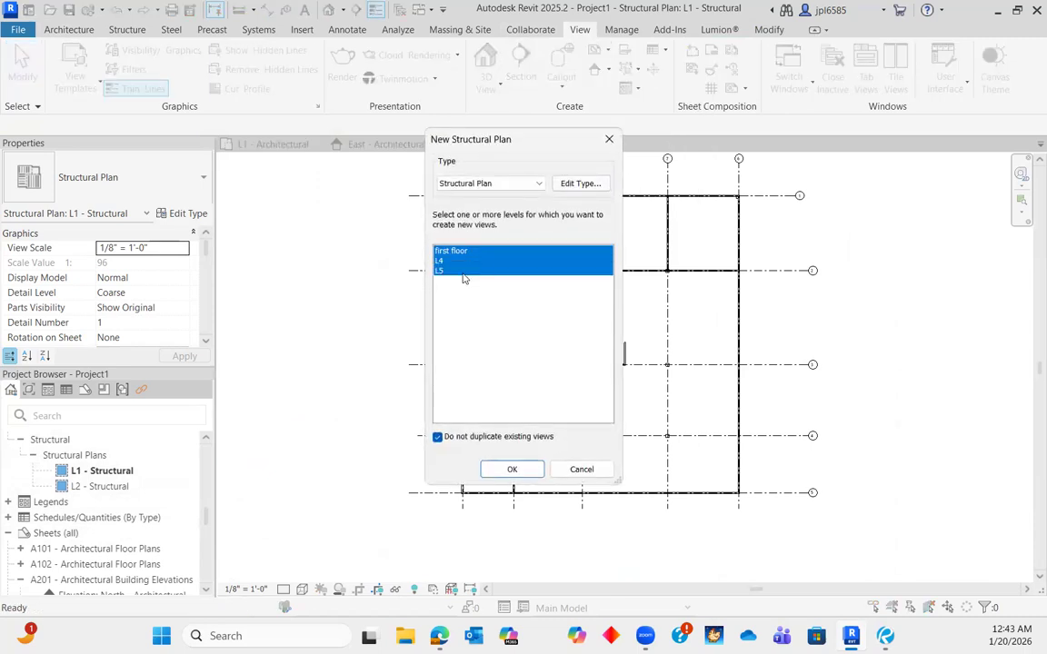
pyautogui.click(526, 469)
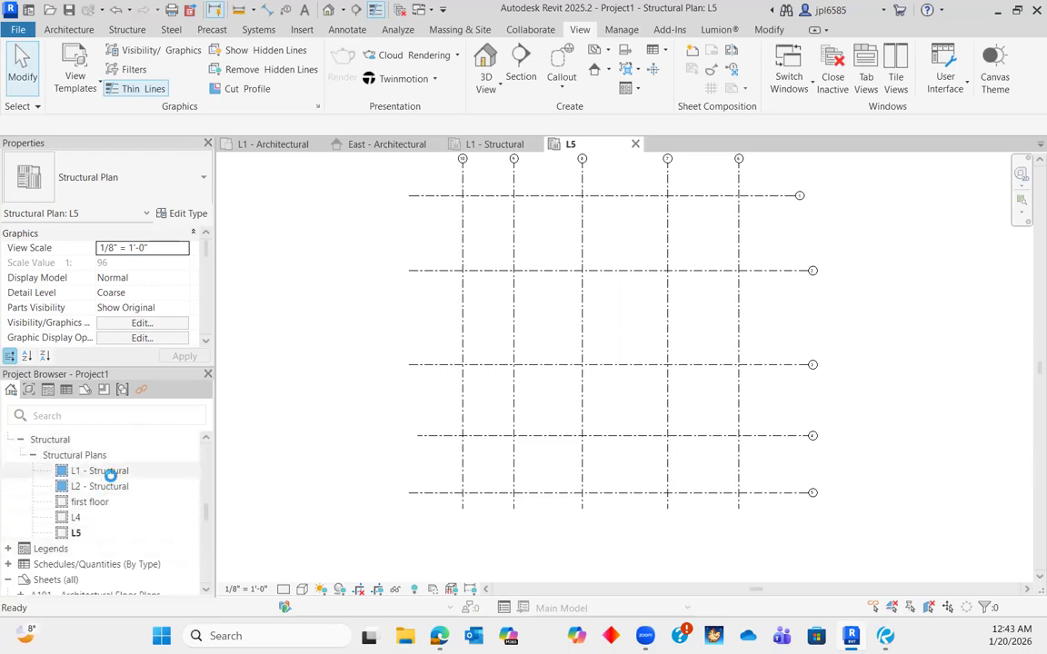
# - Close the L5 structural plan and return to the L1 - Structural plan
pyautogui.click(111, 470)
pyautogui.rightClick(113, 469)
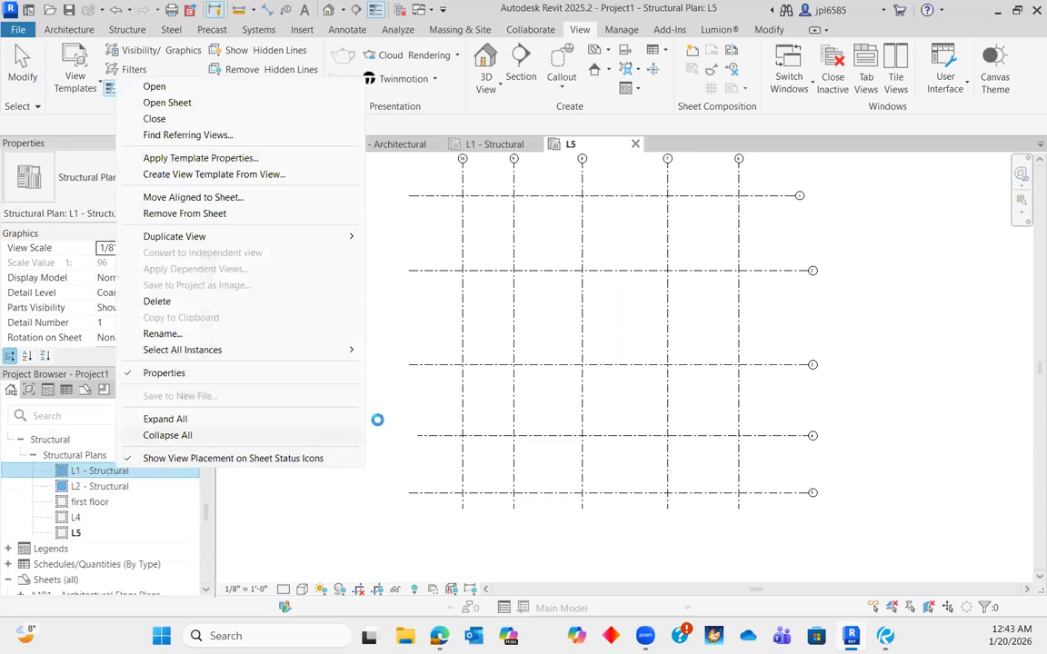
pyautogui.click(405, 399)
pyautogui.scroll(1, 697, 353)
pyautogui.scroll(-2, 697, 352)
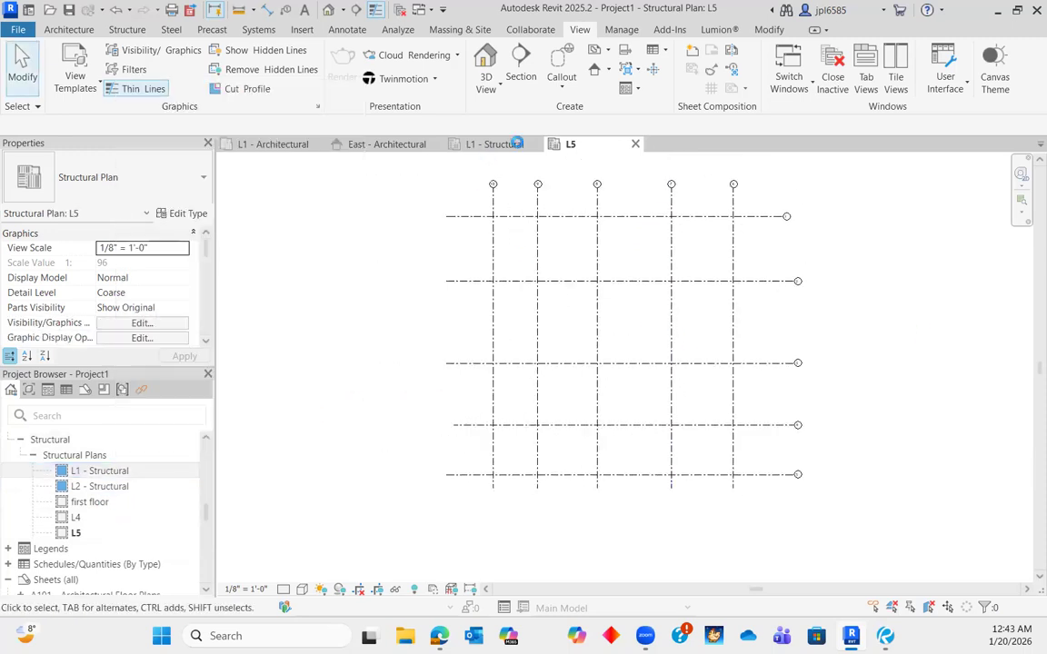
pyautogui.click(635, 143)
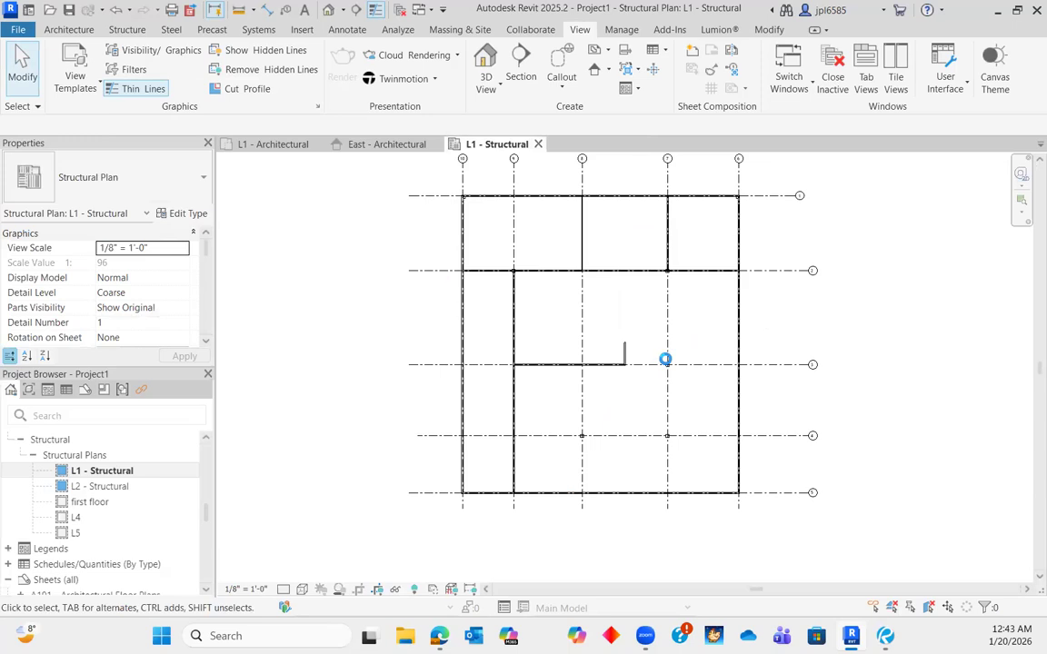
pyautogui.scroll(3, 666, 359)
pyautogui.scroll(-2, 666, 360)
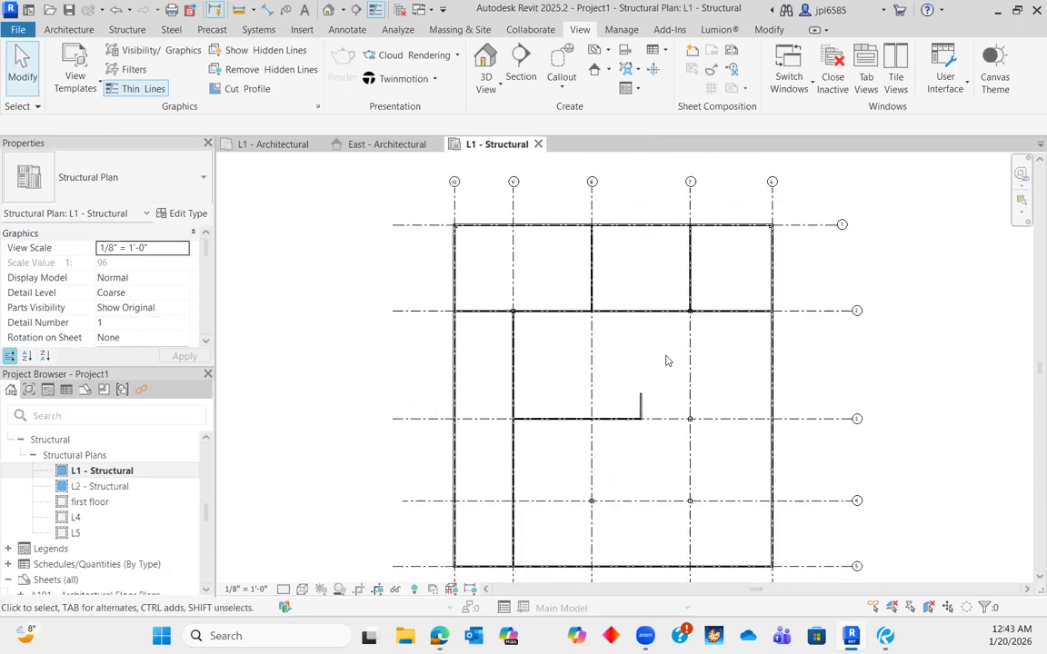
# - Start an isolated foundation in L1 - Structural and duplicate the 72" x 48" x 18" Footing-Rectangular type as F6
pyautogui.scroll(-1, 623, 390)
pyautogui.scroll(1, 623, 386)
pyautogui.moveTo(641, 348); pyautogui.dragTo(658, 347, button='middle')
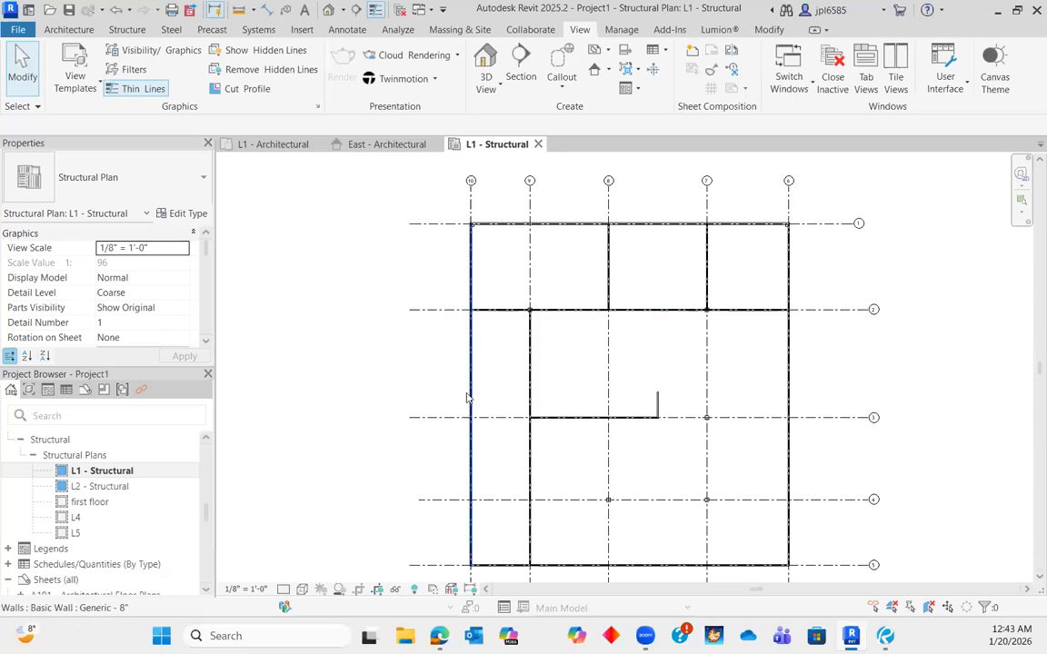
pyautogui.scroll(1, 662, 446)
pyautogui.scroll(8, 663, 447)
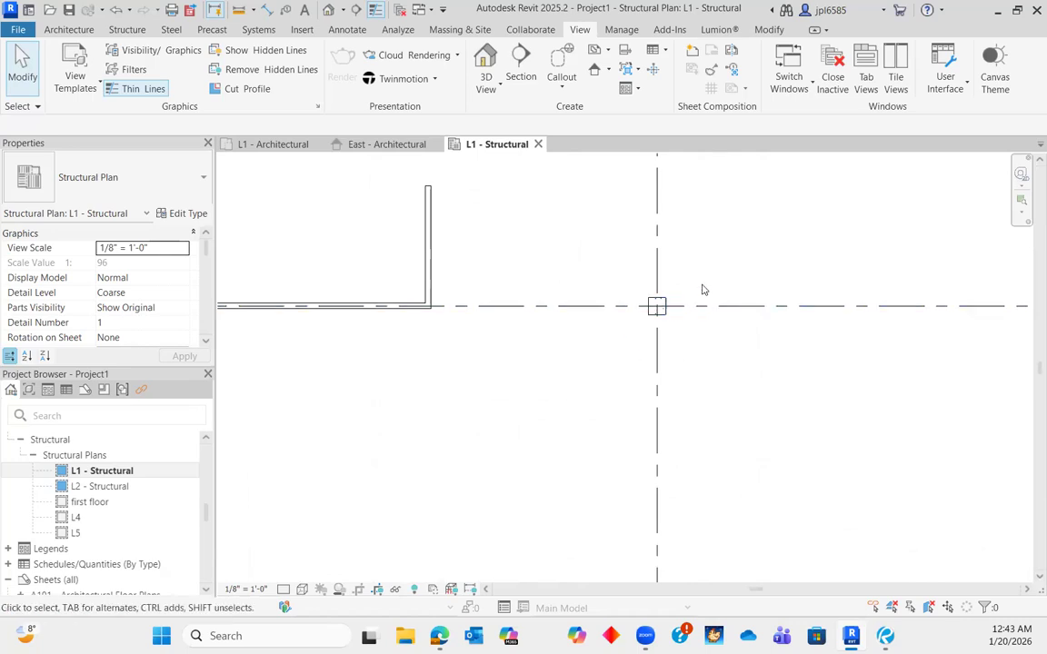
pyautogui.click(126, 30)
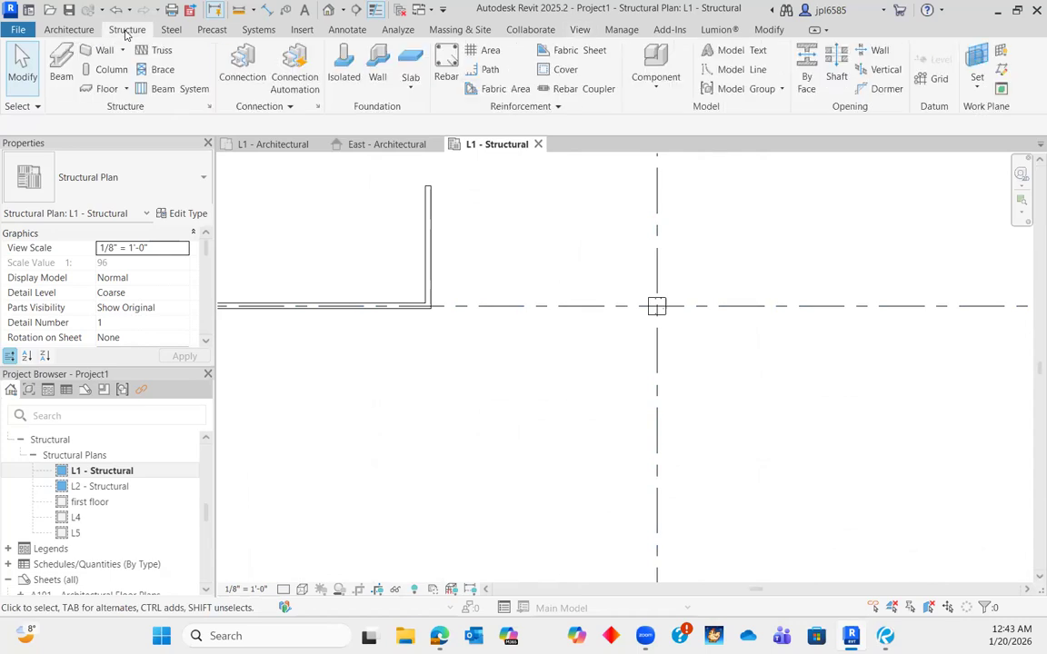
pyautogui.click(352, 72)
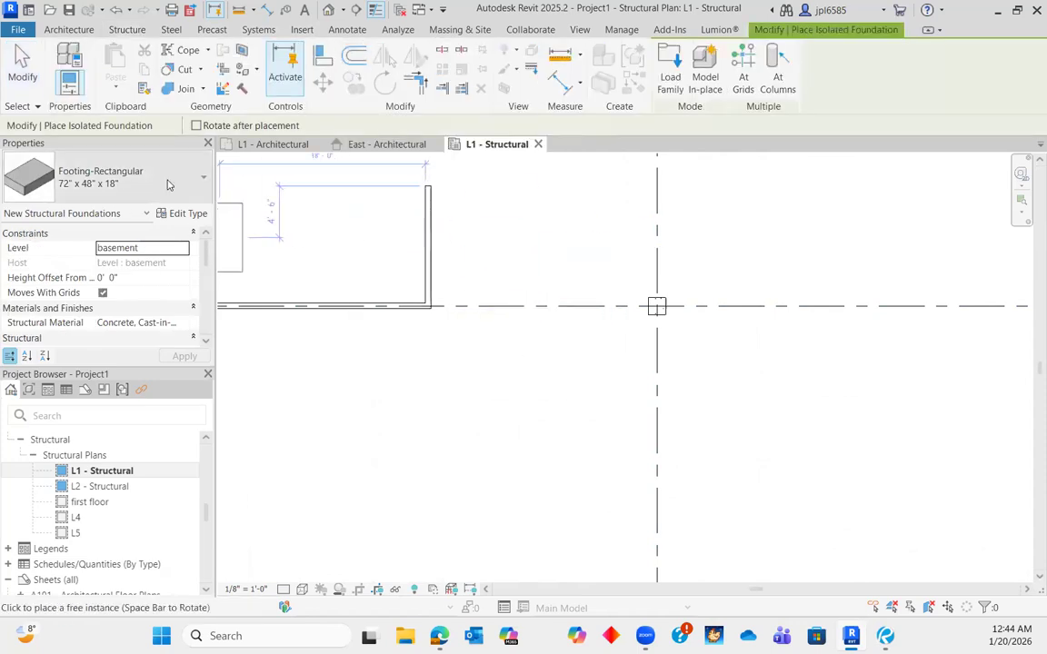
pyautogui.click(162, 186)
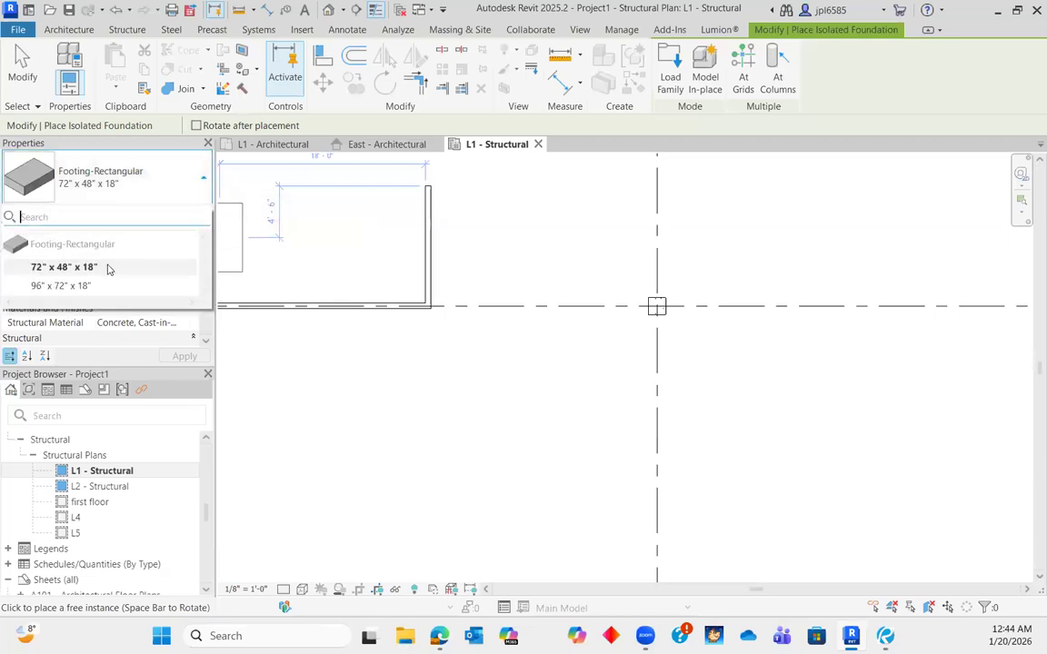
pyautogui.moveTo(107, 269)
pyautogui.click(85, 269)
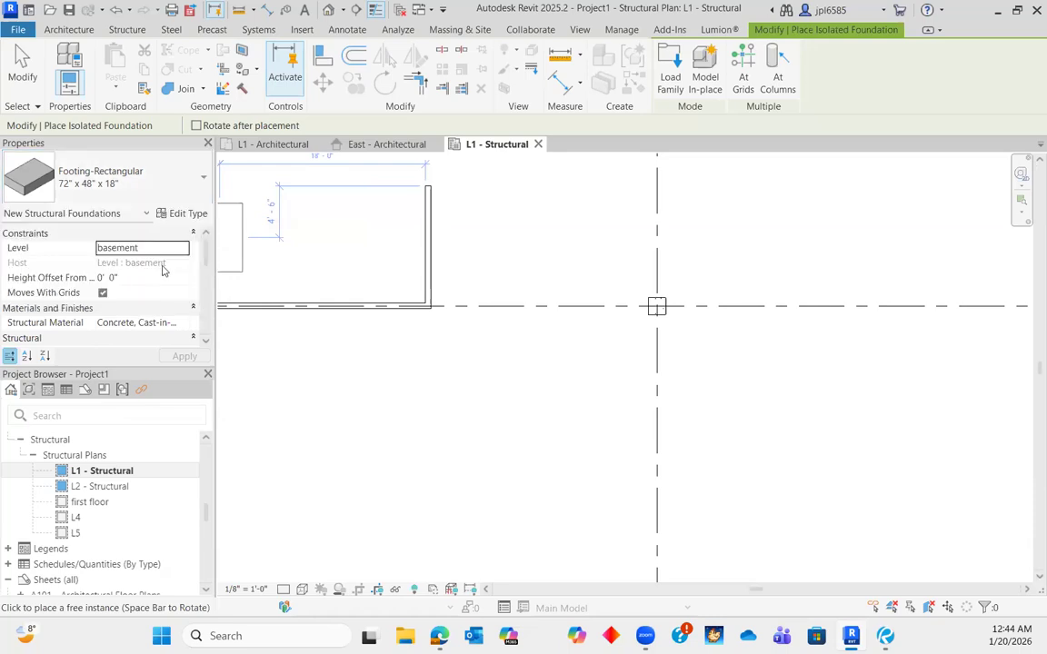
pyautogui.click(189, 213)
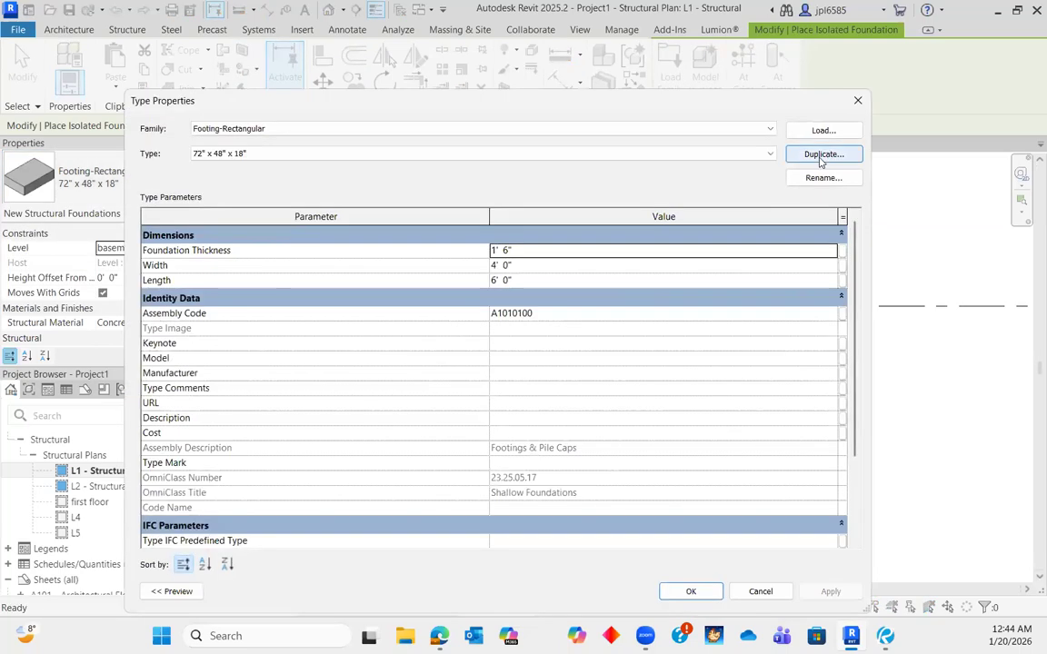
pyautogui.click(822, 154)
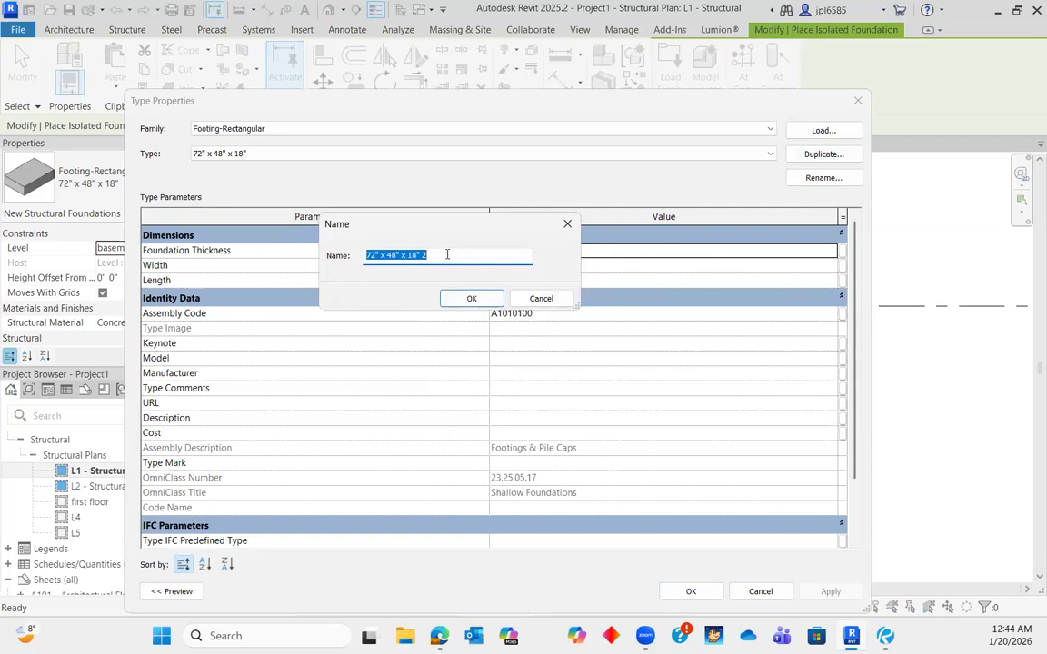
pyautogui.write('F6')
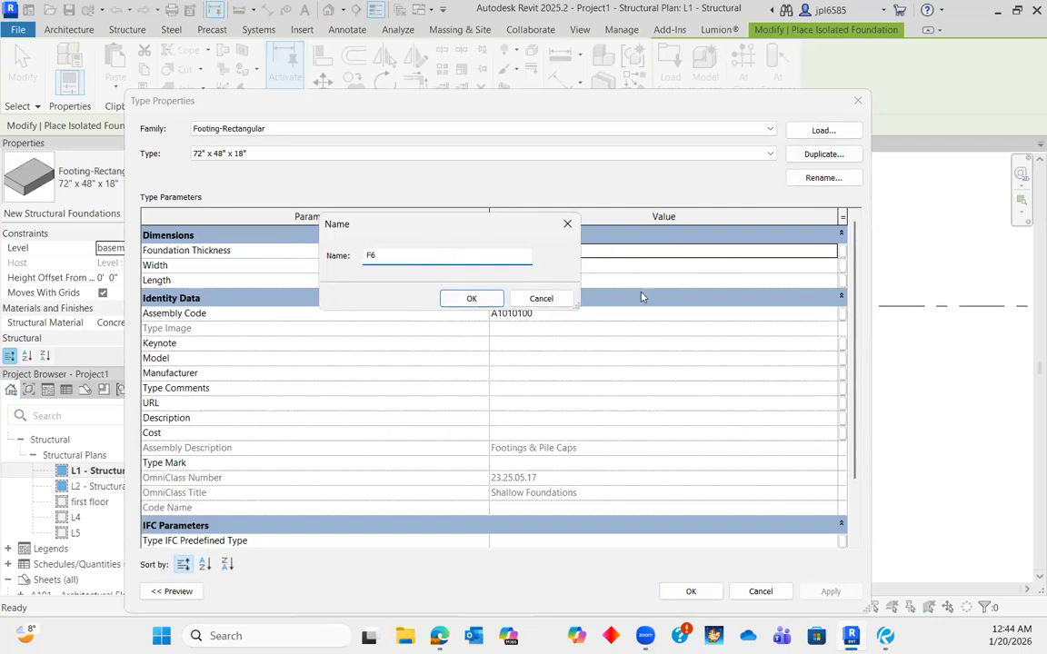
pyautogui.click(484, 303)
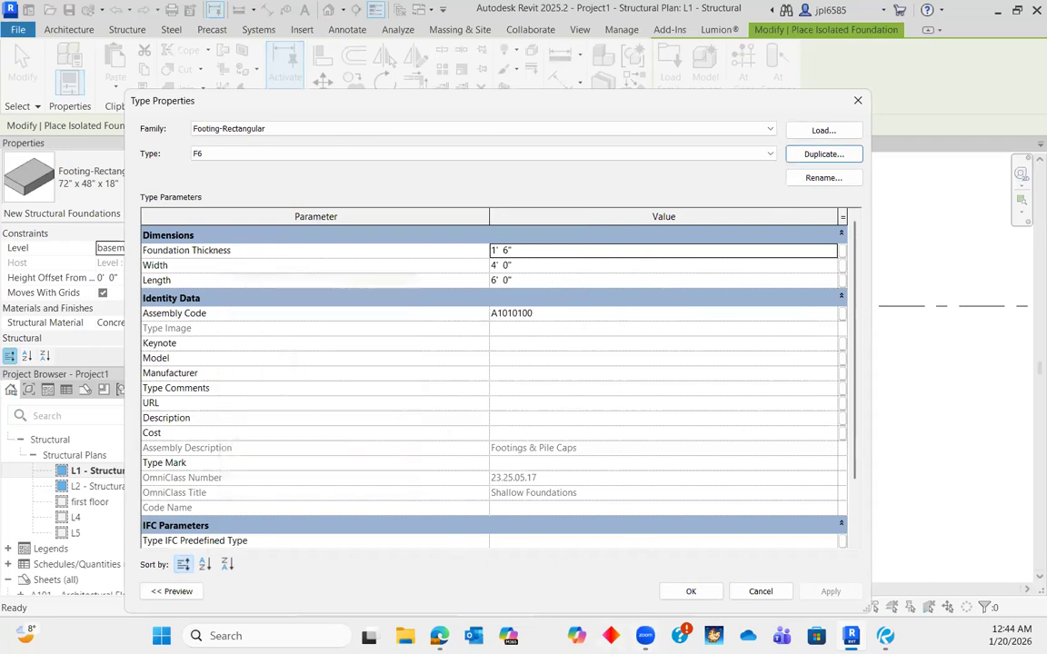
# - Check the F6 size in Revu's footing schedule and set the Revit type's foundation thickness to 1' 0" and width to 6' 0"
pyautogui.click(885, 636)
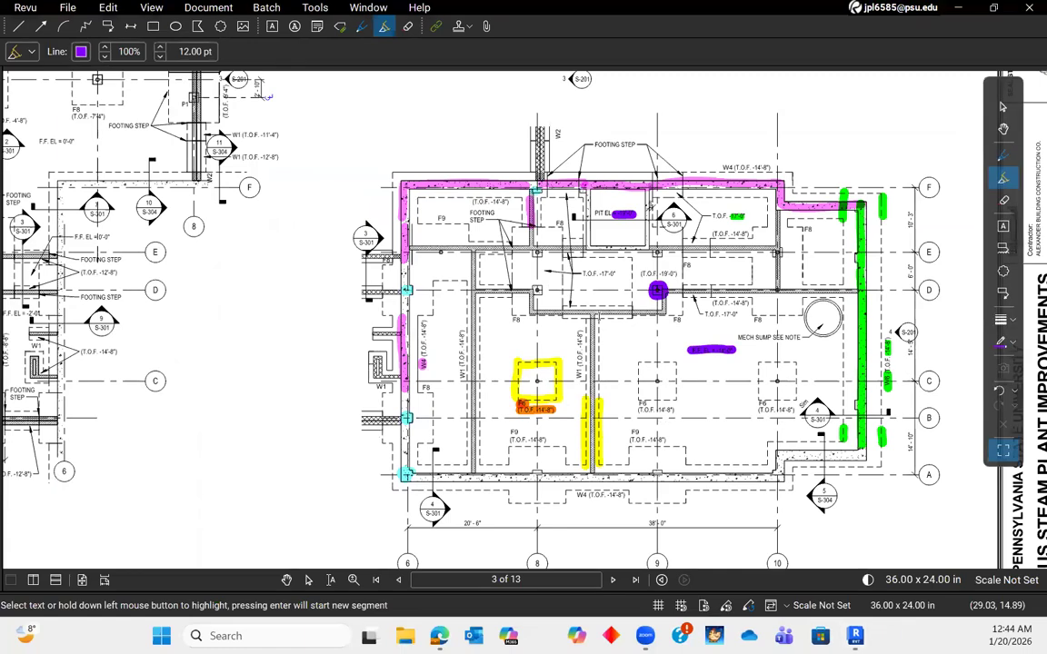
pyautogui.scroll(-3, 579, 405)
pyautogui.moveTo(411, 517); pyautogui.dragTo(521, 345, button='middle')
pyautogui.scroll(7, 494, 270)
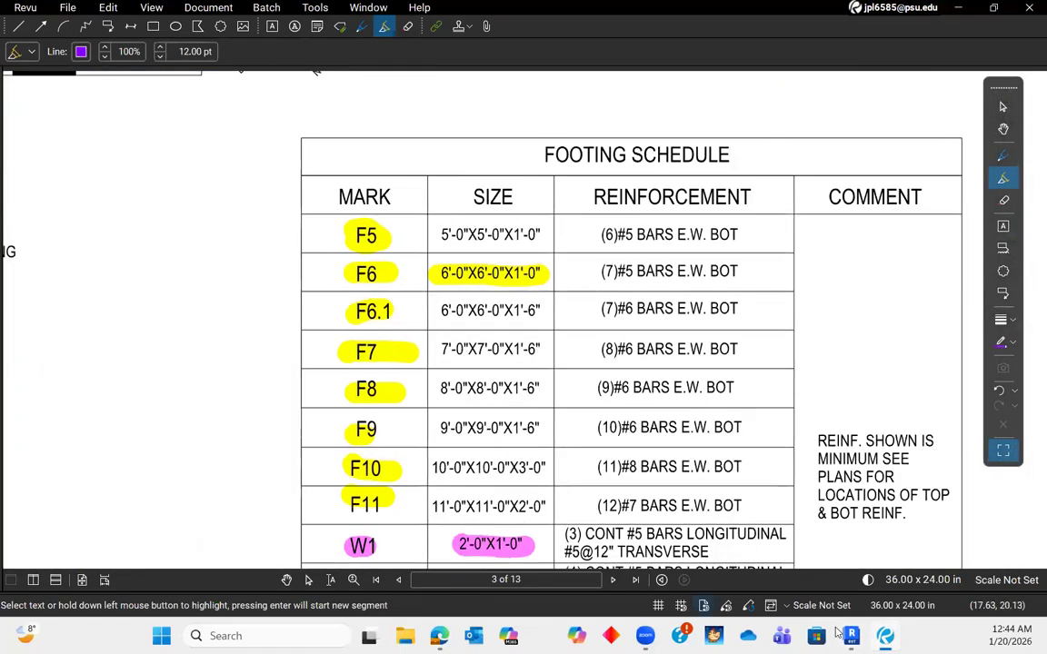
pyautogui.hotkey('alt', 'Tab')
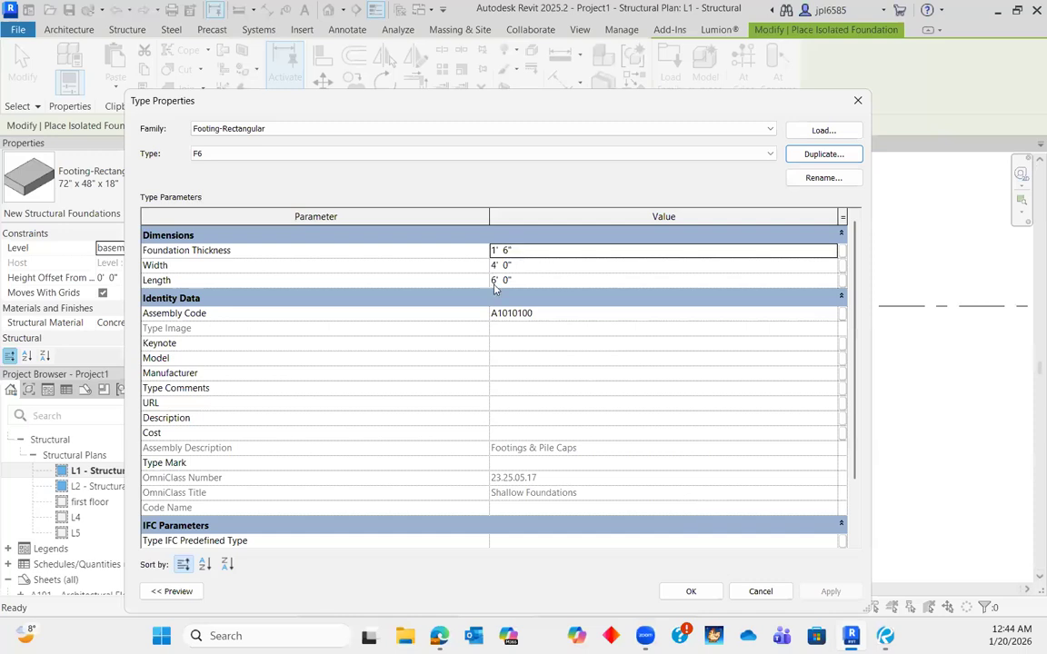
pyautogui.click(558, 254)
pyautogui.write('1')
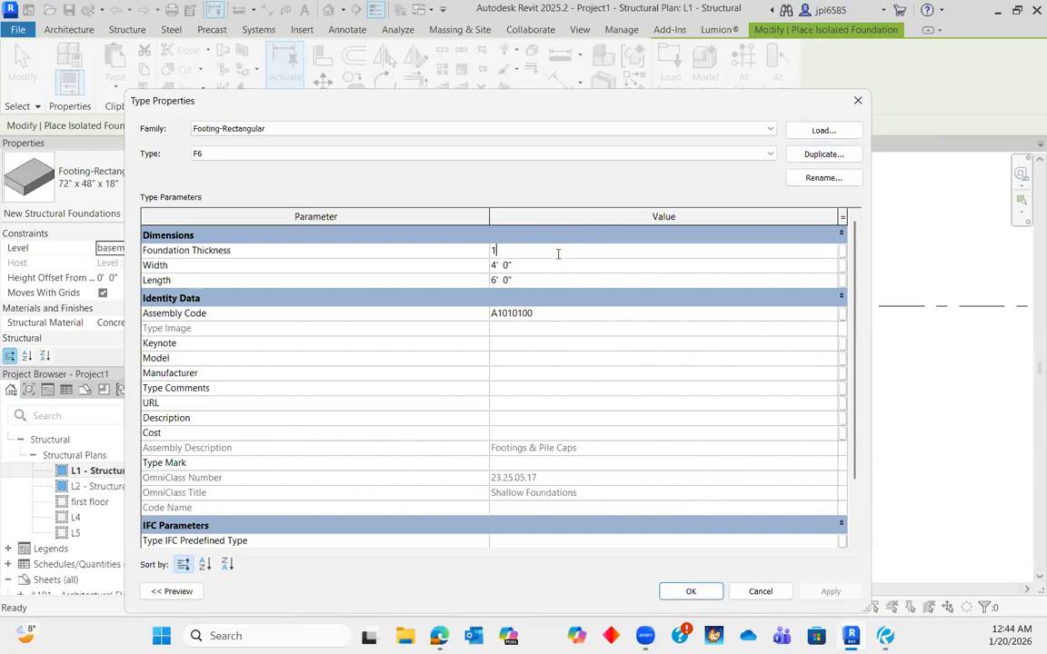
pyautogui.click(563, 266)
pyautogui.write('6')
pyautogui.click(616, 285)
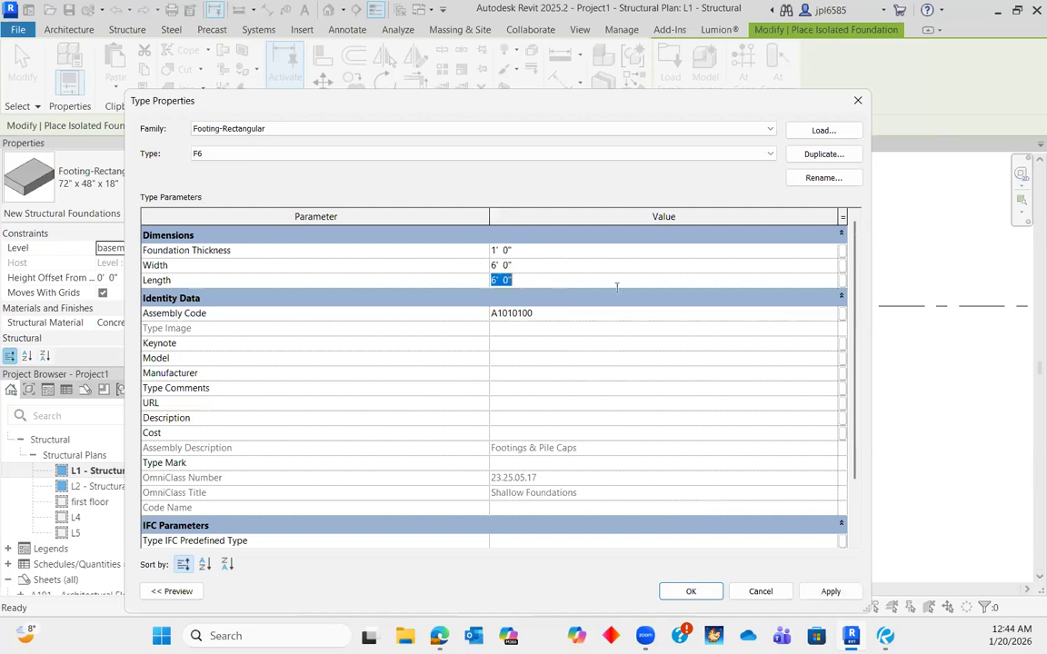
pyautogui.click(690, 592)
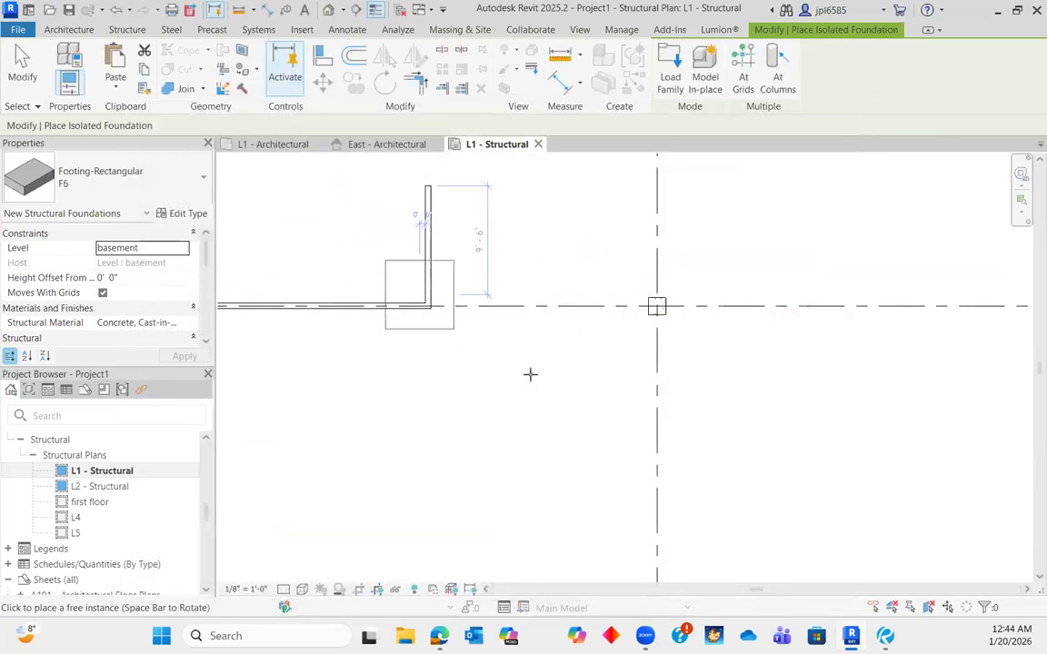
# - Switch to Revu and examine the highlighted F6 footing's location and top-of-footing label on the foundation plan
pyautogui.click(657, 306)
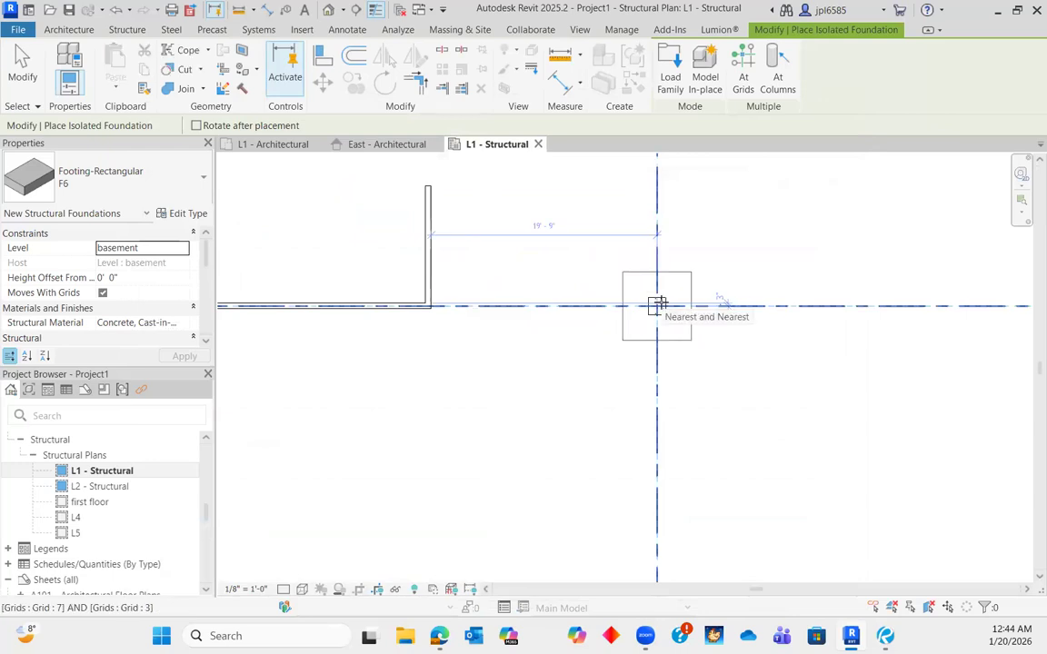
pyautogui.scroll(-3, 657, 306)
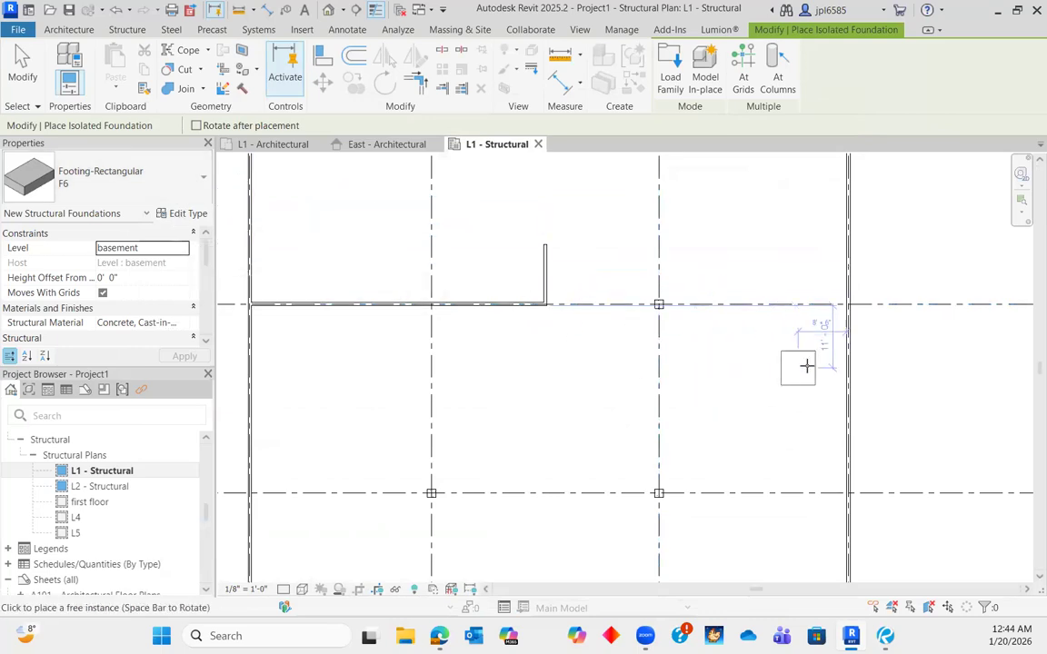
pyautogui.click(882, 633)
pyautogui.scroll(-3, 541, 461)
pyautogui.scroll(4, 419, 526)
pyautogui.scroll(-3, 419, 526)
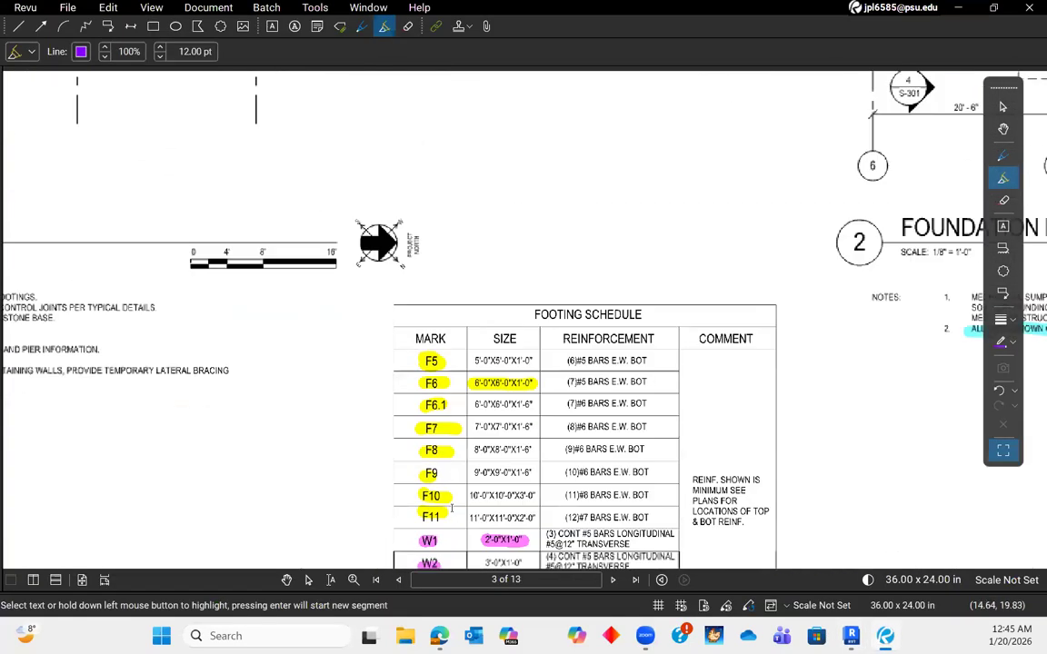
pyautogui.scroll(4, 412, 428)
pyautogui.scroll(-3, 411, 428)
pyautogui.scroll(4, 636, 337)
pyautogui.scroll(3, 636, 337)
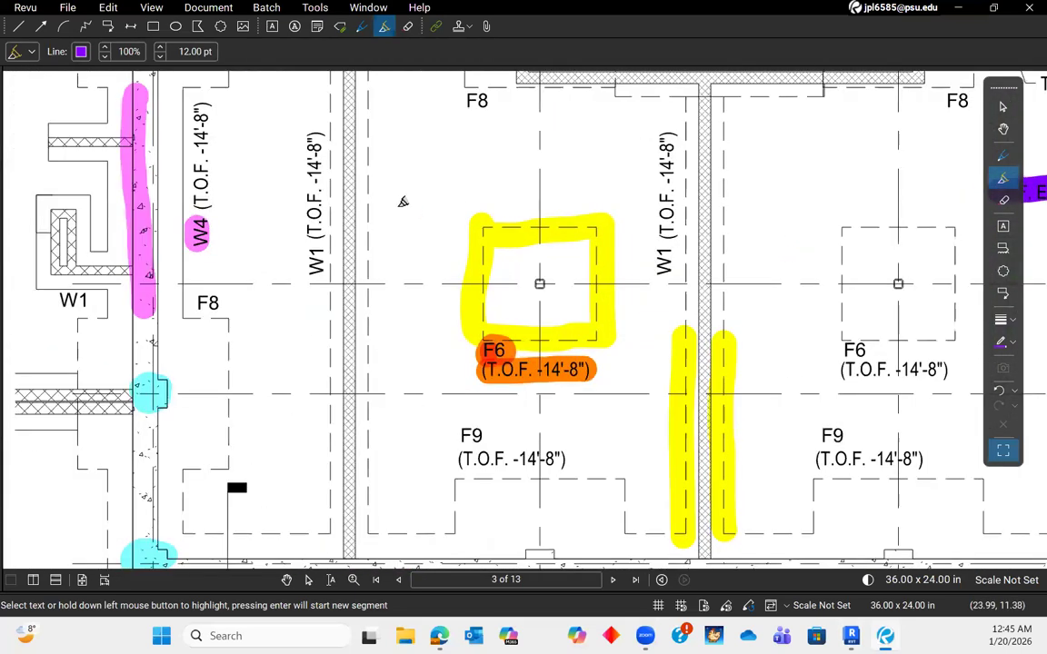
pyautogui.scroll(3, 551, 288)
pyautogui.scroll(-3, 563, 289)
pyautogui.scroll(1, 563, 384)
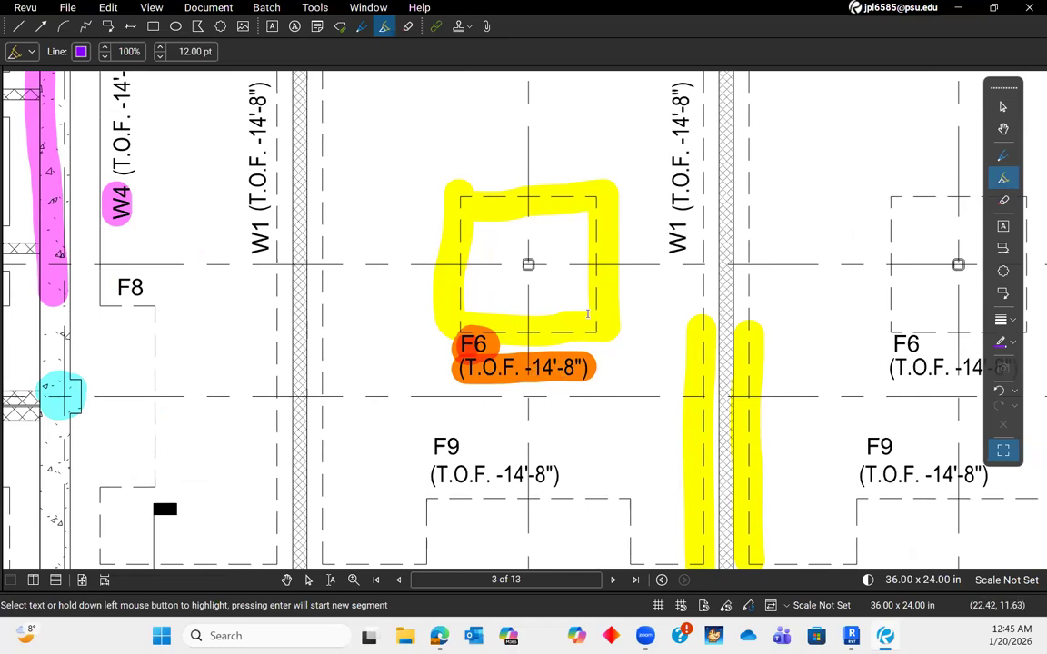
# - Return to Revit and place an F6 footing under the P1 pier at the intersection of grids 7 and 3
pyautogui.click(851, 636)
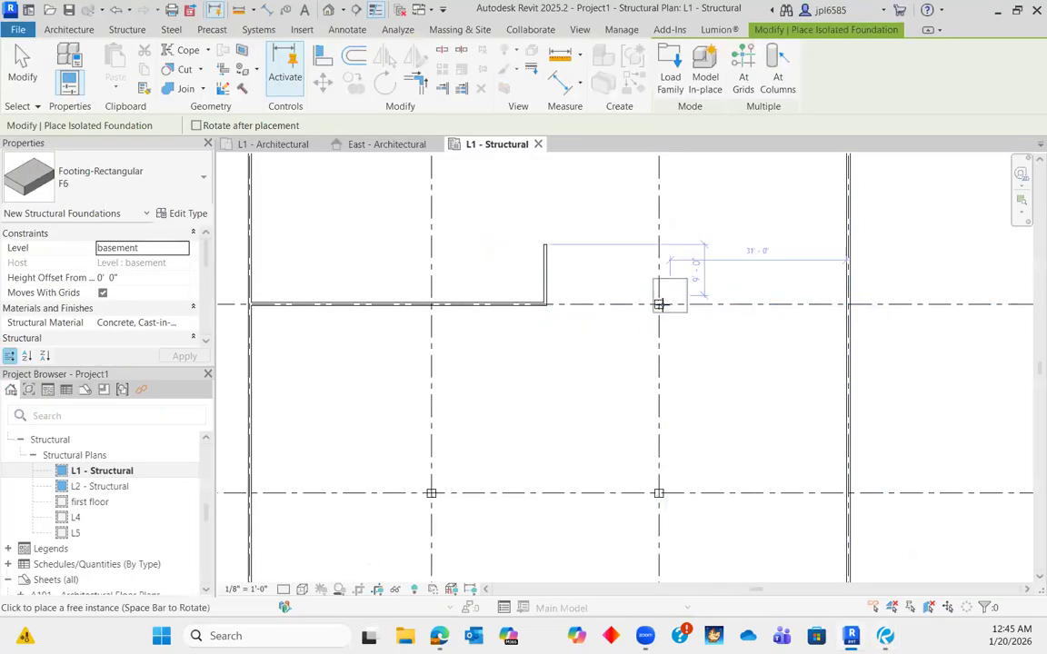
pyautogui.click(659, 304)
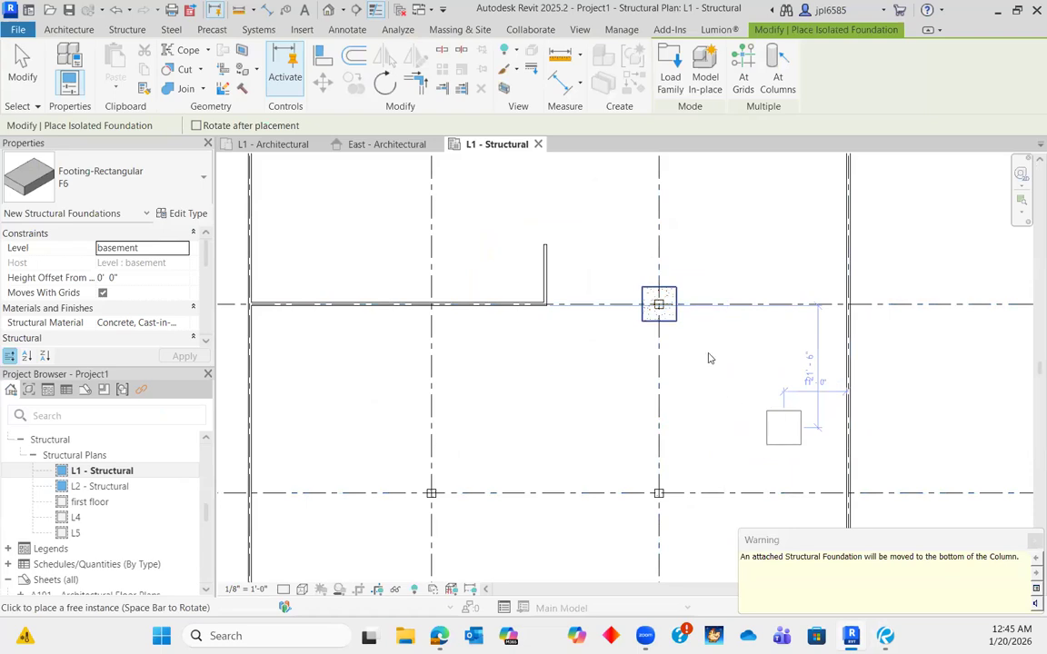
pyautogui.press('Escape')
pyautogui.press('Escape')
pyautogui.scroll(4, 641, 314)
pyautogui.click(735, 315)
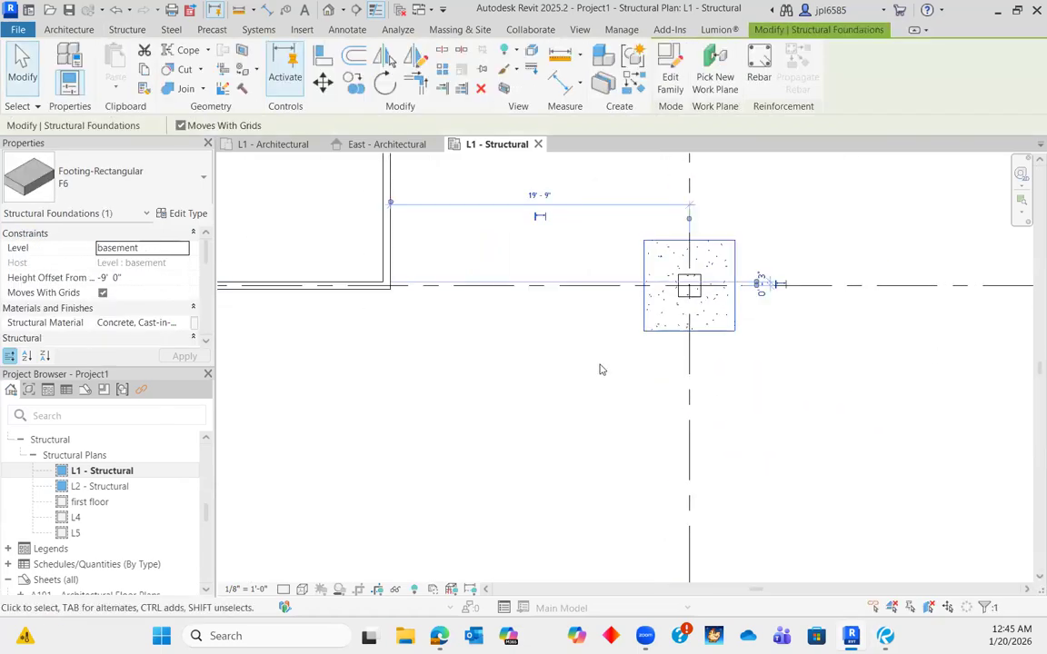
pyautogui.scroll(-5, 600, 369)
pyautogui.scroll(4, 631, 362)
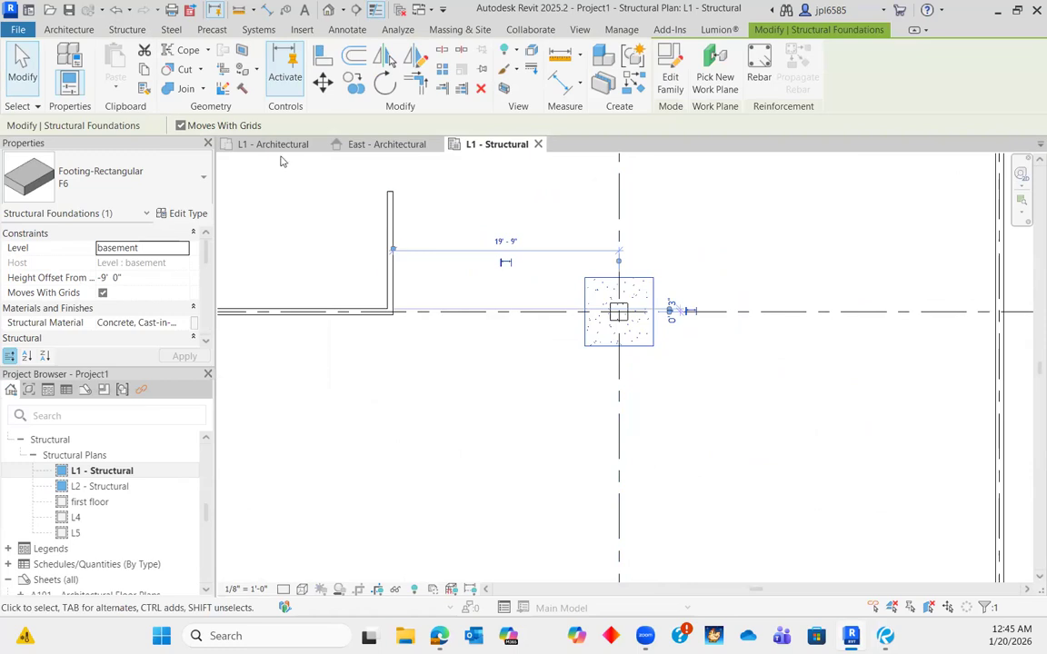
pyautogui.click(526, 214)
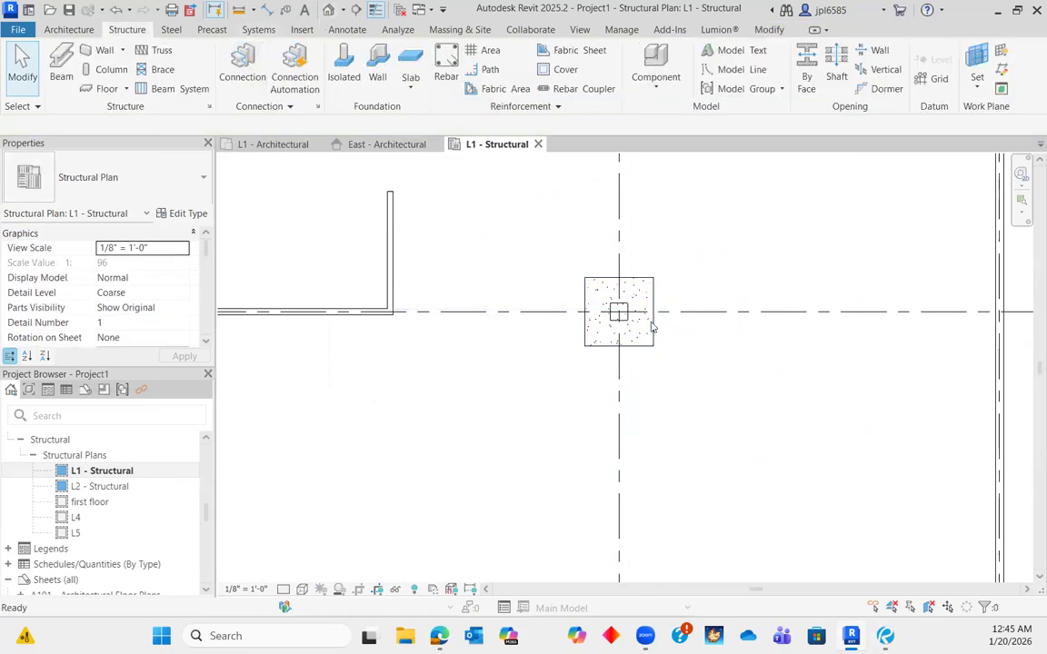
# - Open the 3D view and examine the F6 footing, its P1 pier and the neighbouring pier on grid 7
pyautogui.click(375, 9)
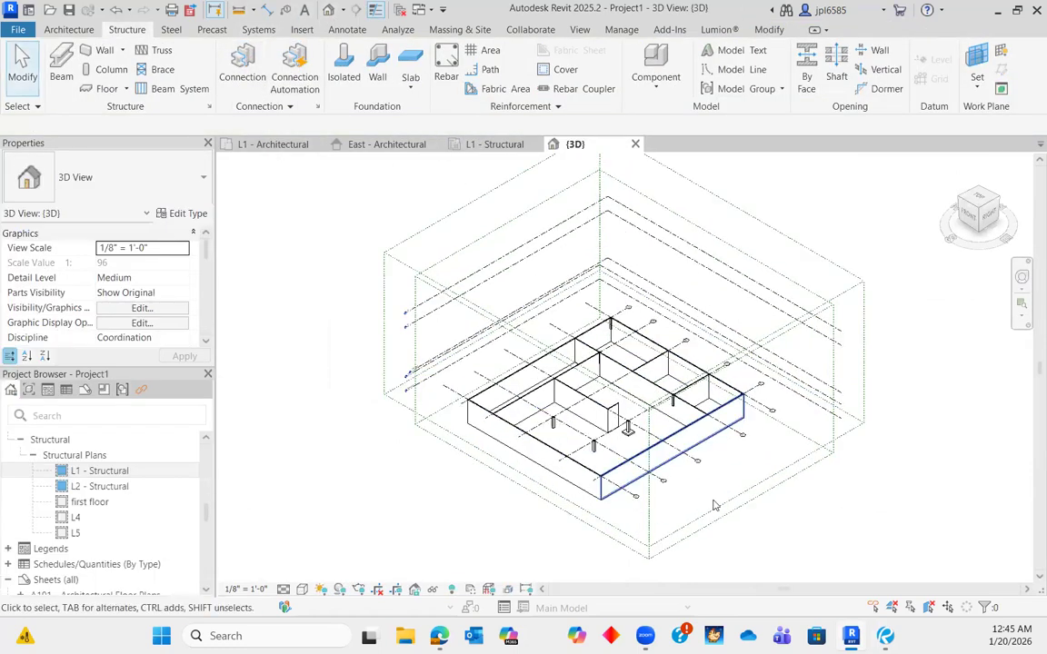
pyautogui.keyDown('shift'); pyautogui.moveTo(754, 480); pyautogui.dragTo(1031, 454, button='middle'); pyautogui.keyUp('shift')
pyautogui.click(704, 335)
pyautogui.scroll(4, 673, 311)
pyautogui.keyDown('shift'); pyautogui.moveTo(673, 311); pyautogui.dragTo(1018, 393, button='middle'); pyautogui.keyUp('shift')
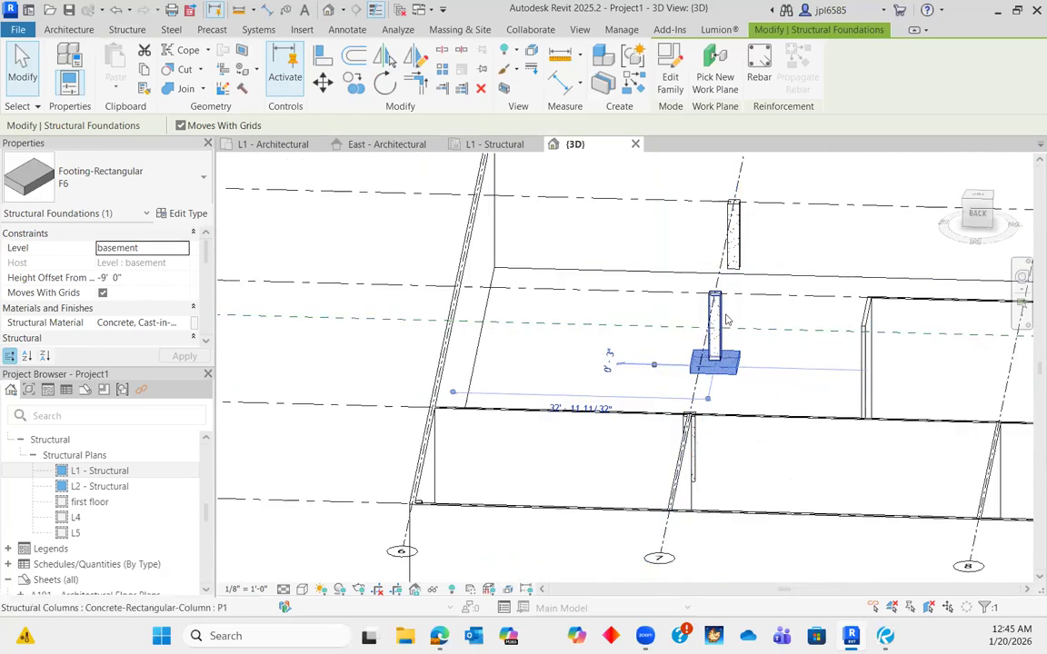
pyautogui.click(742, 277)
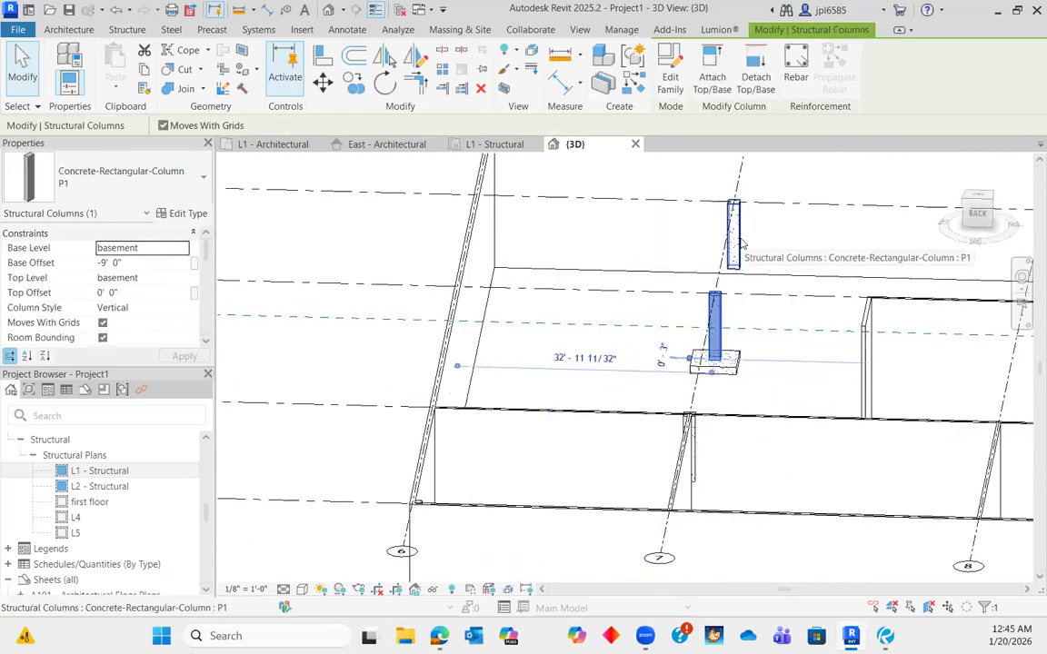
pyautogui.click(738, 240)
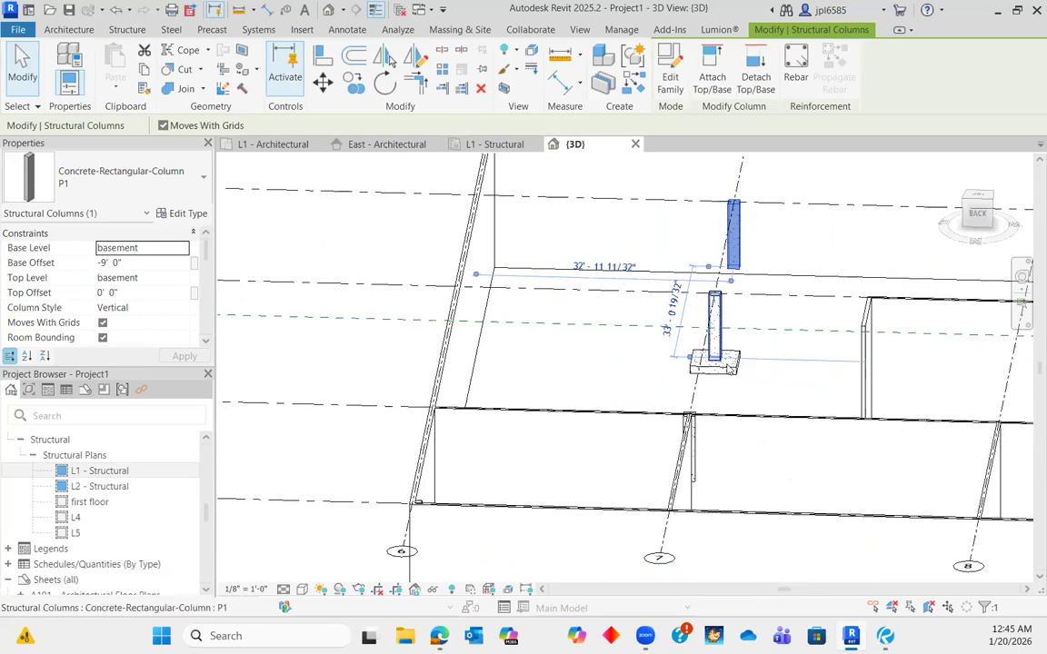
pyautogui.click(718, 362)
# - Inspect the F6 footing's level constraint in the 3D view and open its height offset for editing
pyautogui.click(160, 277)
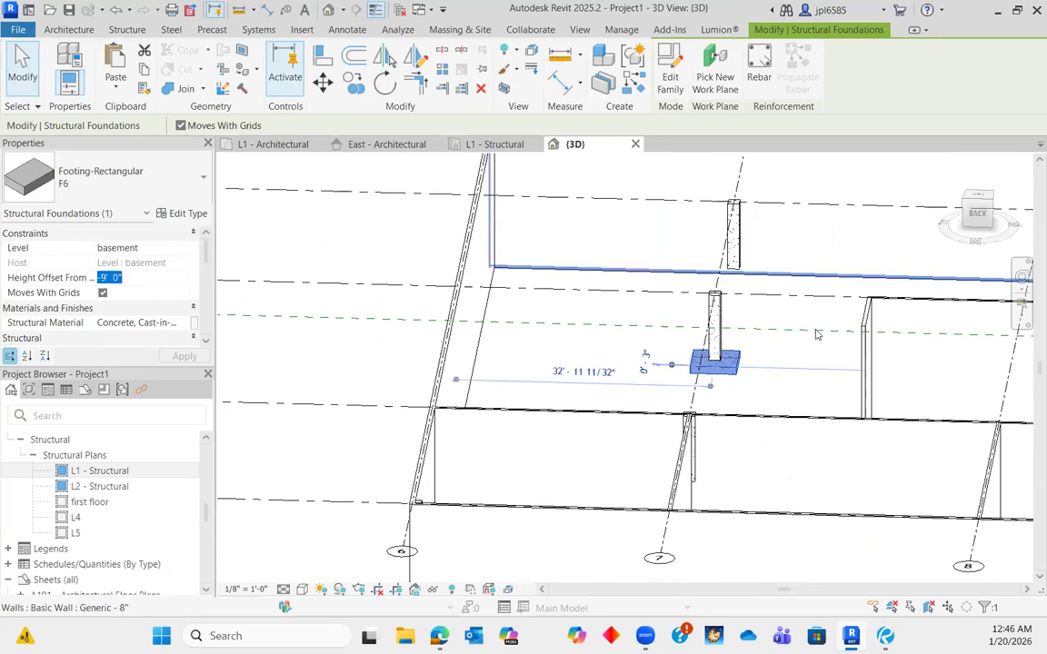
pyautogui.scroll(-4, 707, 353)
pyautogui.scroll(2, 707, 353)
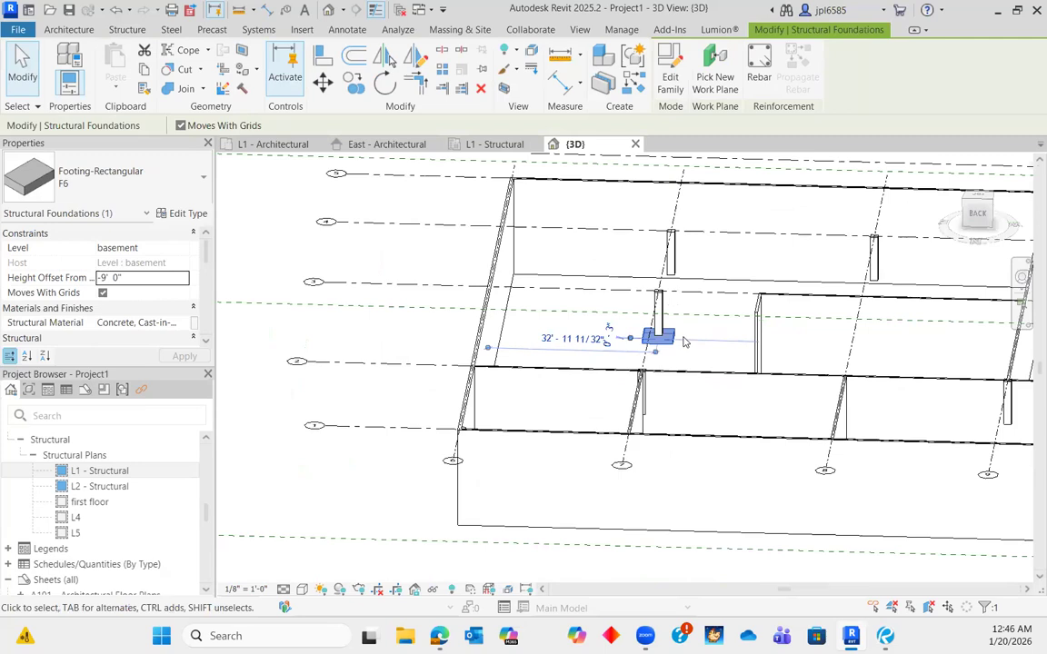
pyautogui.click(182, 255)
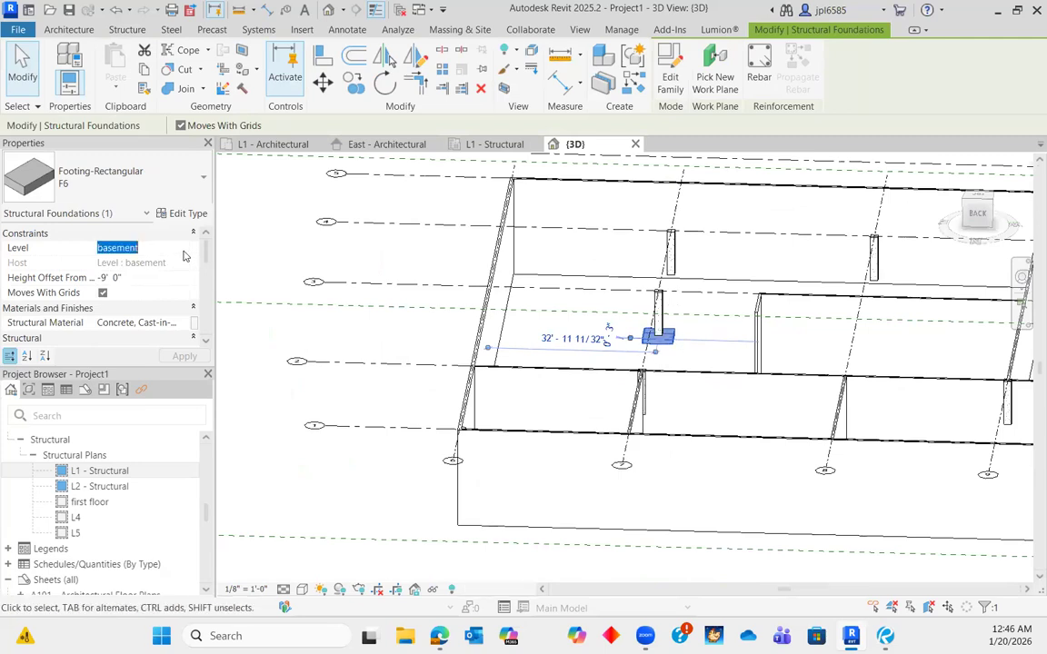
pyautogui.click(183, 254)
pyautogui.click(183, 254)
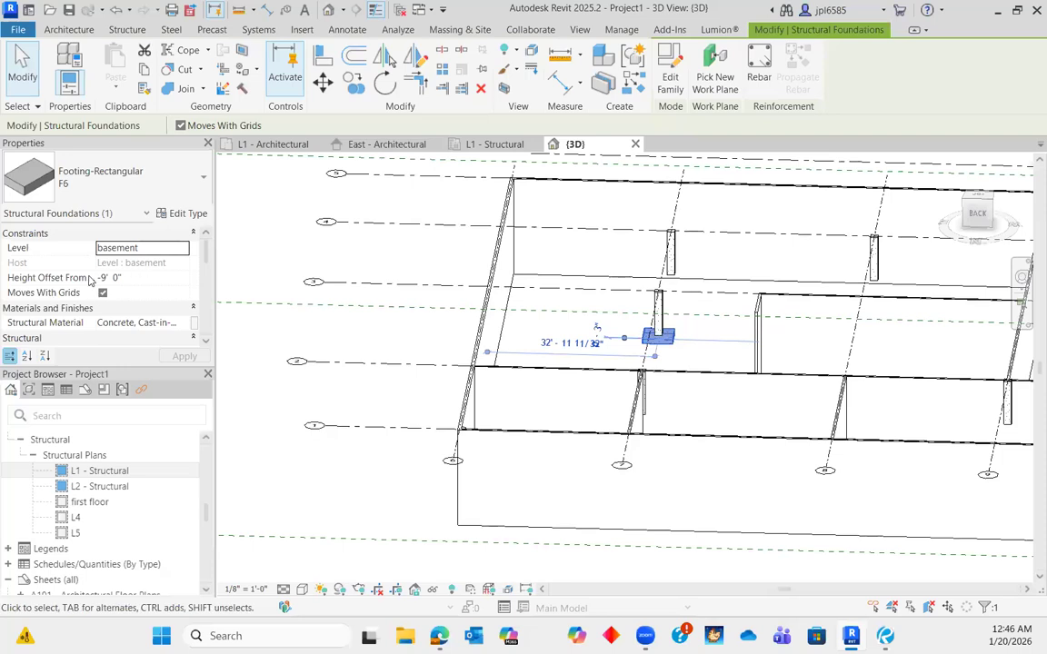
pyautogui.click(134, 279)
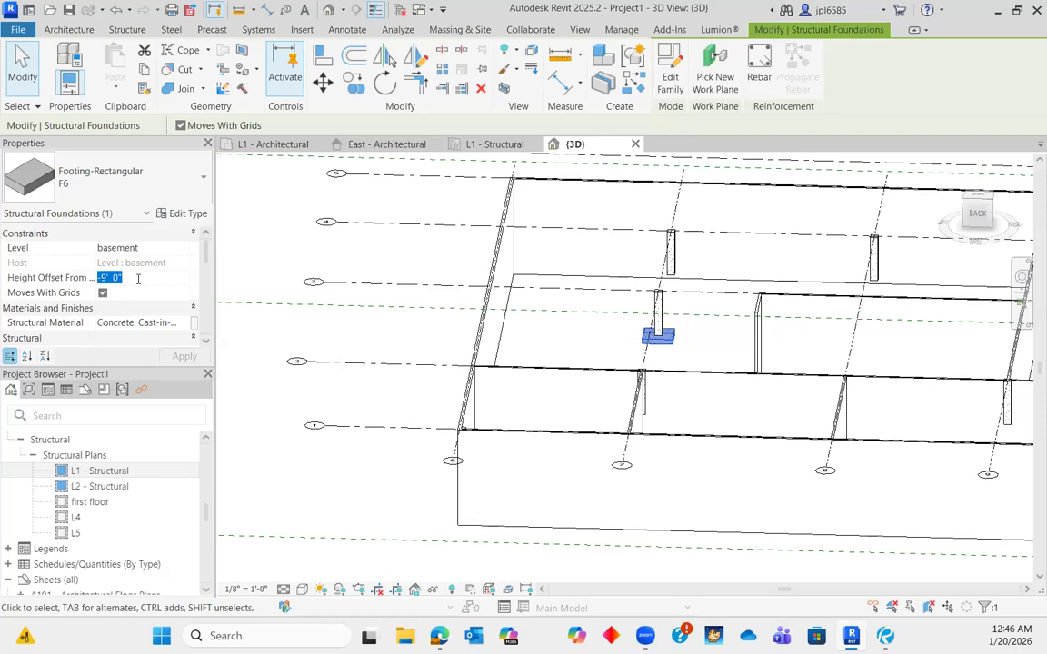
# - Try to set the F6 footing's height offset from the basement level to -0' 8"
pyautogui.write('-0 8')
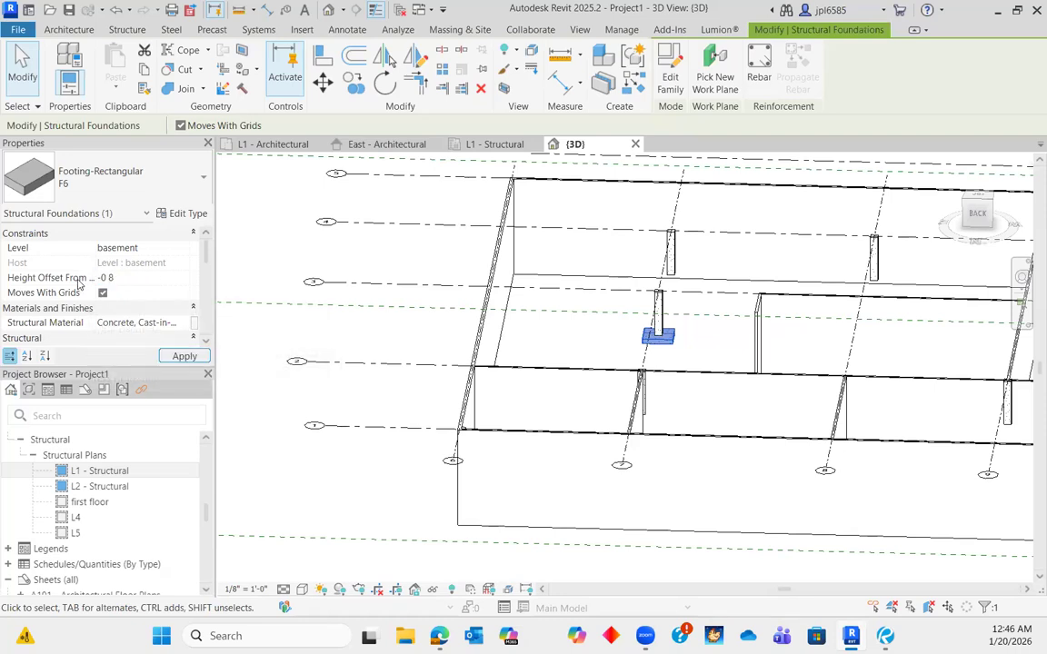
pyautogui.press('Return')
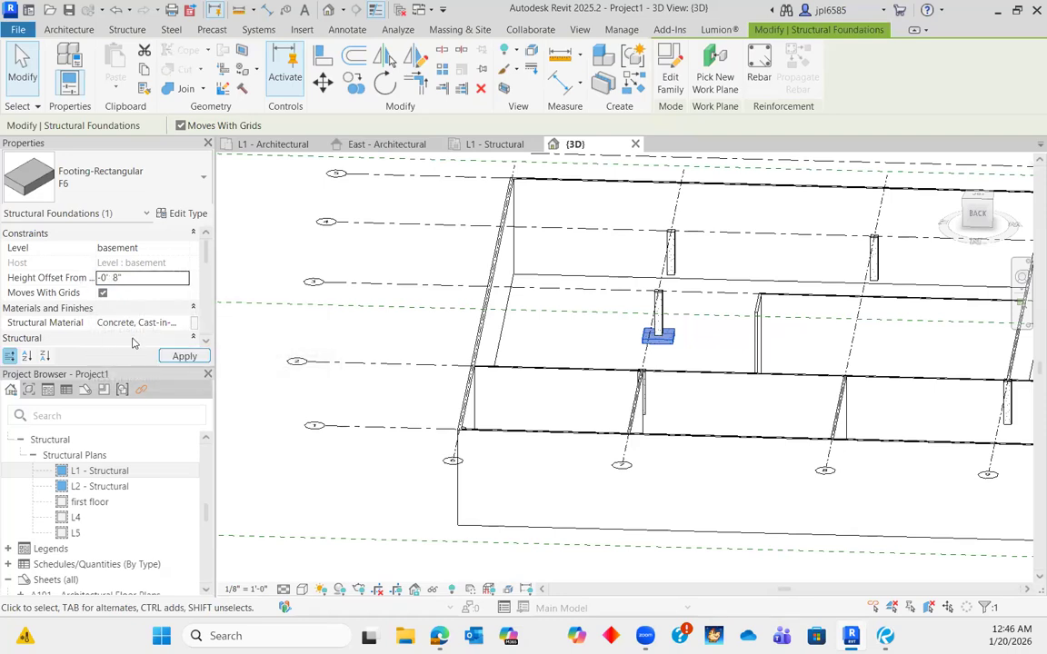
pyautogui.click(185, 355)
pyautogui.click(578, 368)
pyautogui.press('Escape')
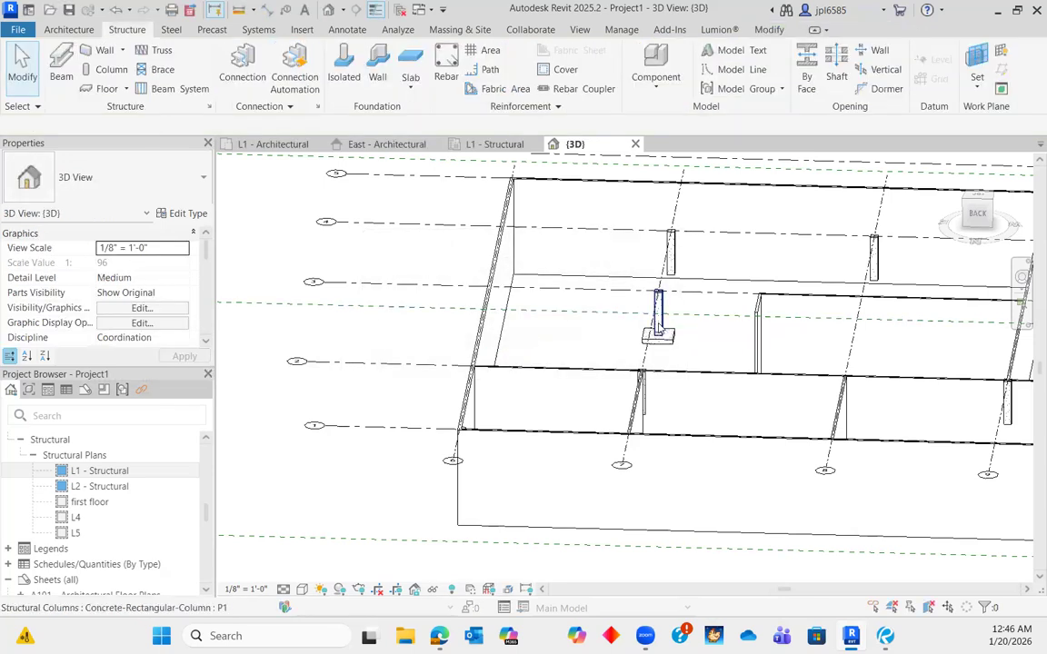
# - Set the base offset of the P1 pier above the F6 footing to -0' 8", accepting the move of its attached footing
pyautogui.click(658, 325)
pyautogui.click(159, 263)
pyautogui.write('-0')
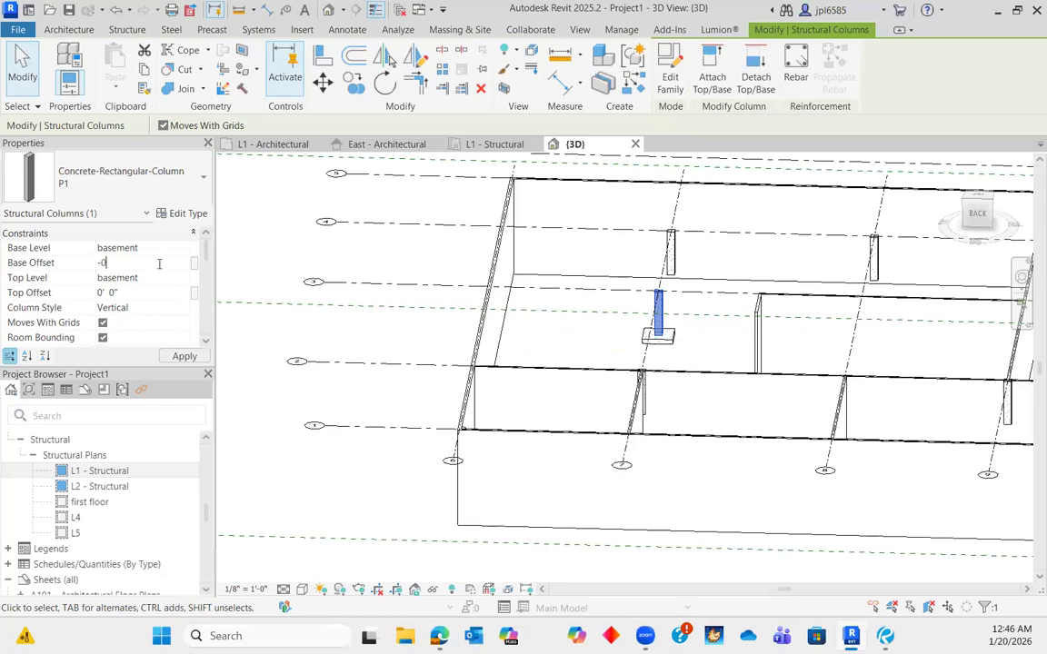
pyautogui.press('Return')
pyautogui.click(184, 357)
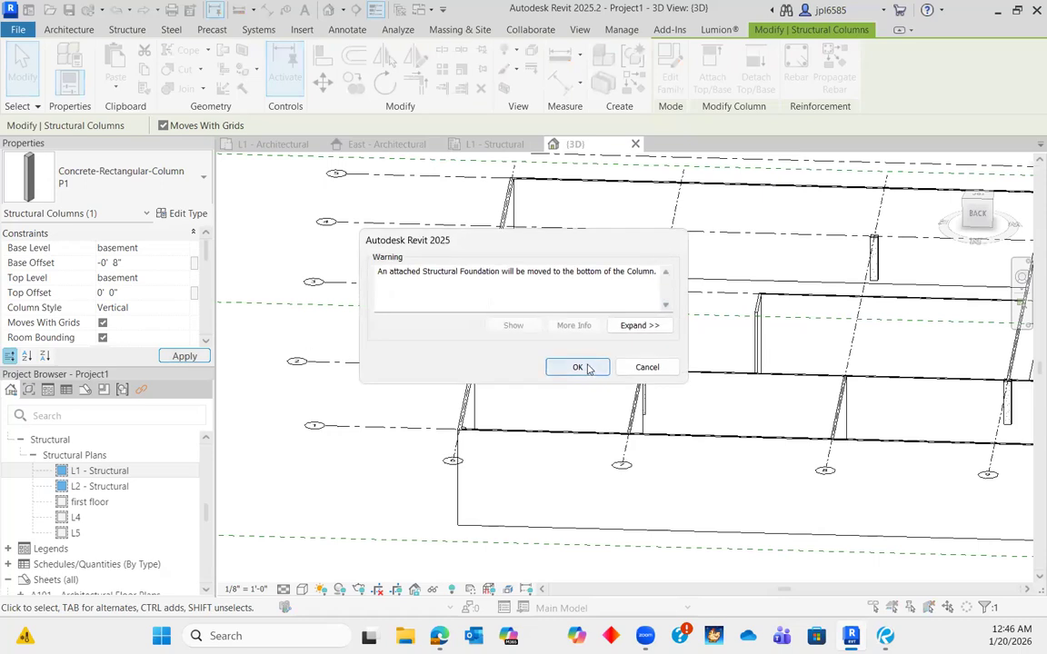
pyautogui.click(578, 367)
pyautogui.scroll(5, 672, 304)
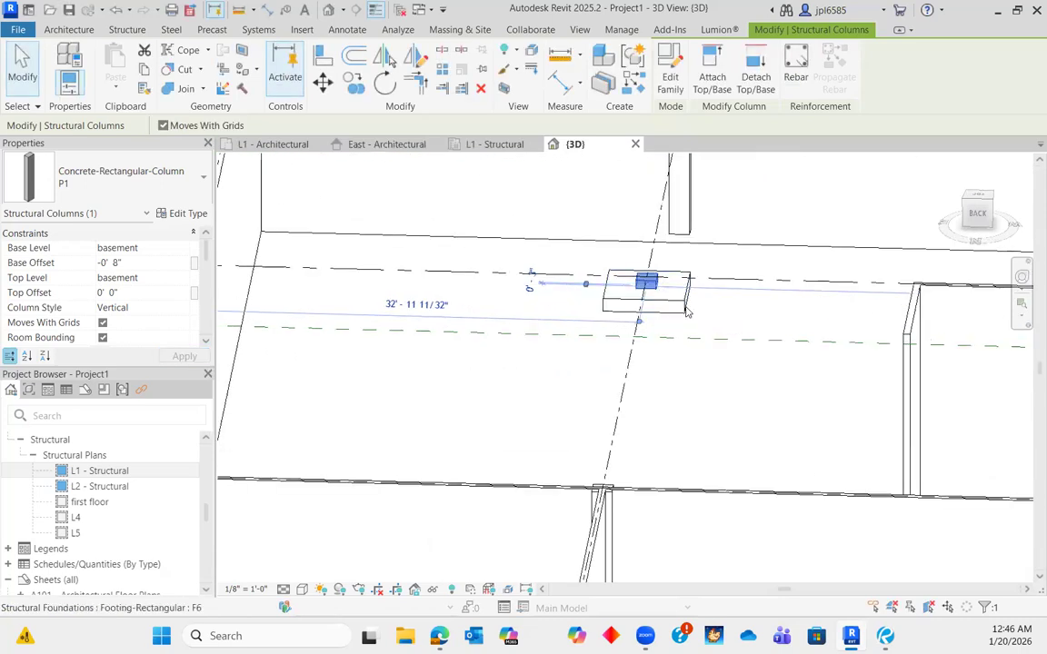
pyautogui.keyDown('shift'); pyautogui.moveTo(681, 359); pyautogui.dragTo(581, 263, button='middle'); pyautogui.keyUp('shift')
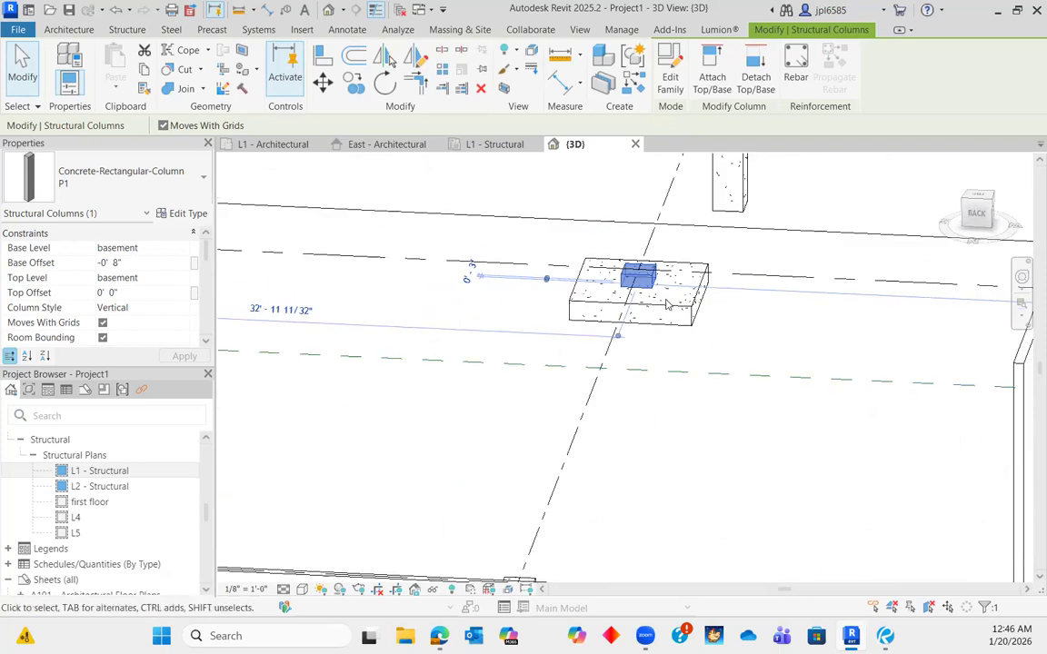
pyautogui.click(179, 277)
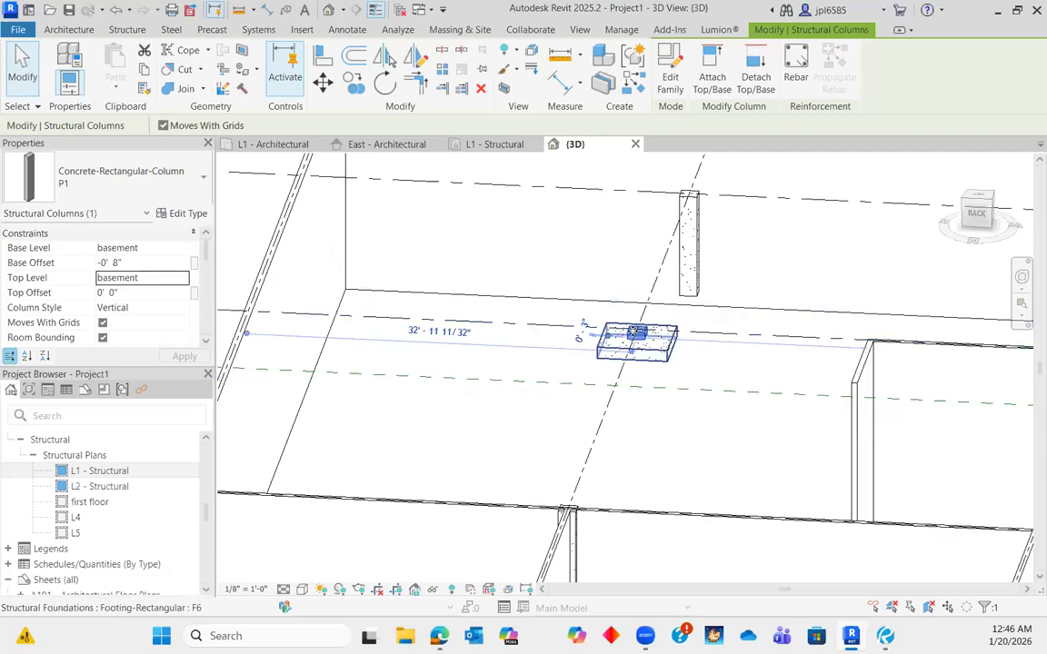
# - Switch to Revu and examine the F6 and F9 footings, their top-of-footing labels and the floor elevation on the foundation plan
pyautogui.click(884, 635)
pyautogui.scroll(-5, 556, 365)
pyautogui.scroll(6, 556, 365)
pyautogui.moveTo(893, 319); pyautogui.dragTo(536, 419, button='middle')
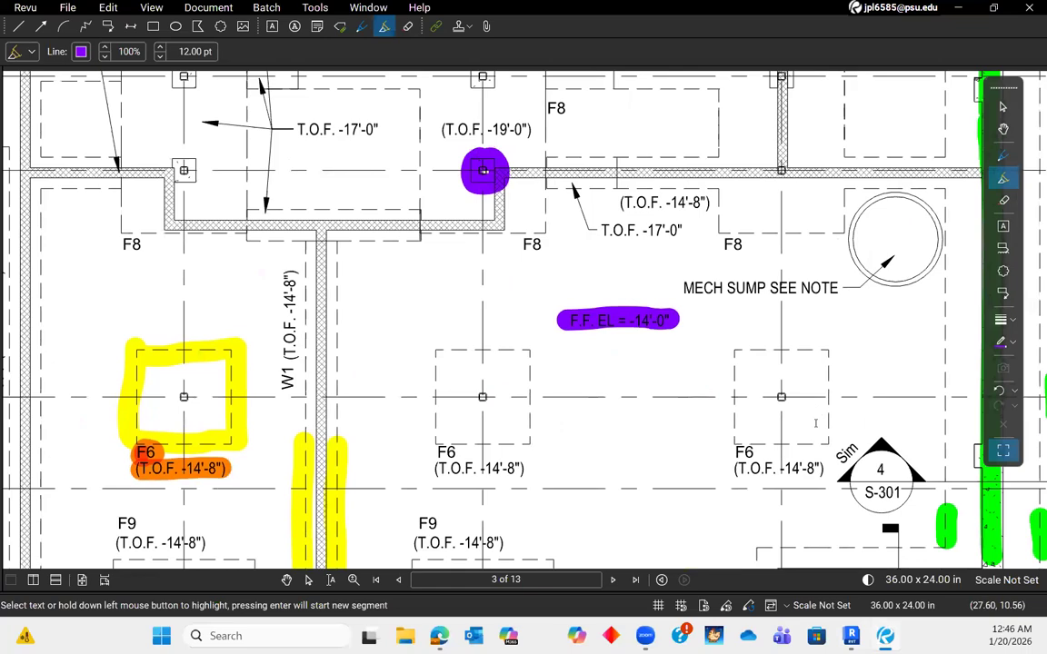
pyautogui.moveTo(501, 171); pyautogui.dragTo(613, 236, button='middle')
pyautogui.scroll(3, 614, 235)
pyautogui.scroll(-4, 613, 235)
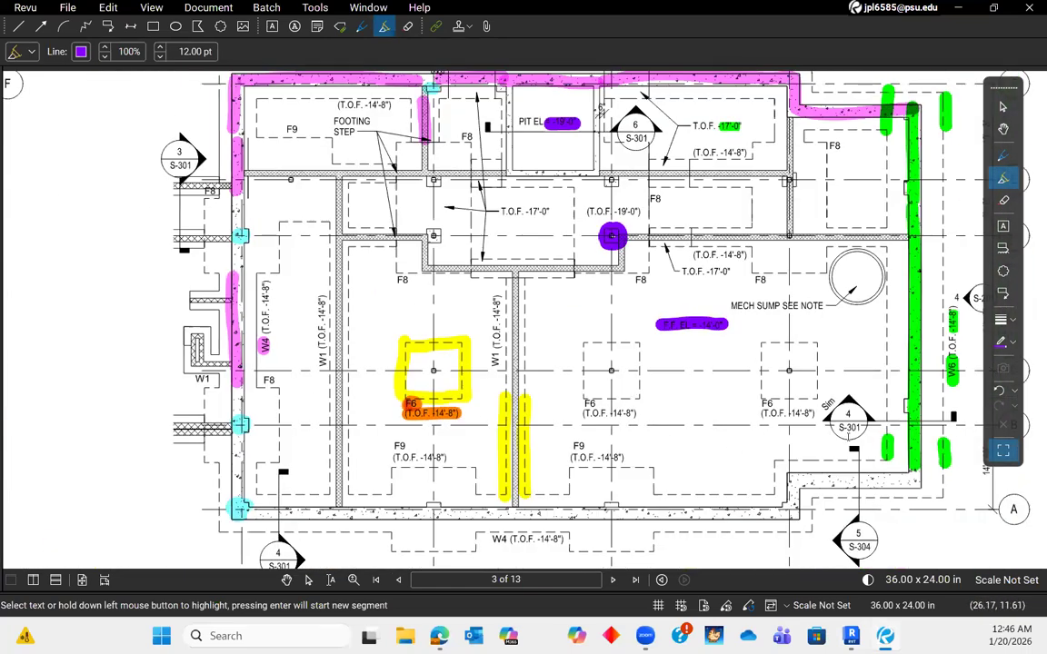
pyautogui.scroll(-3, 731, 422)
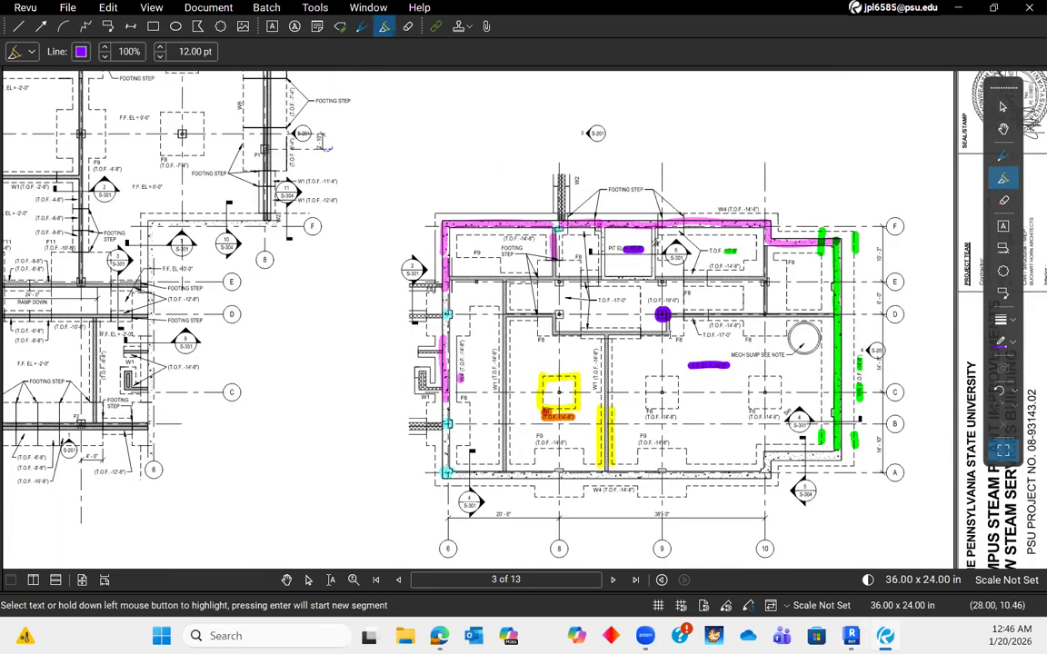
pyautogui.scroll(5, 652, 315)
pyautogui.scroll(-2, 656, 308)
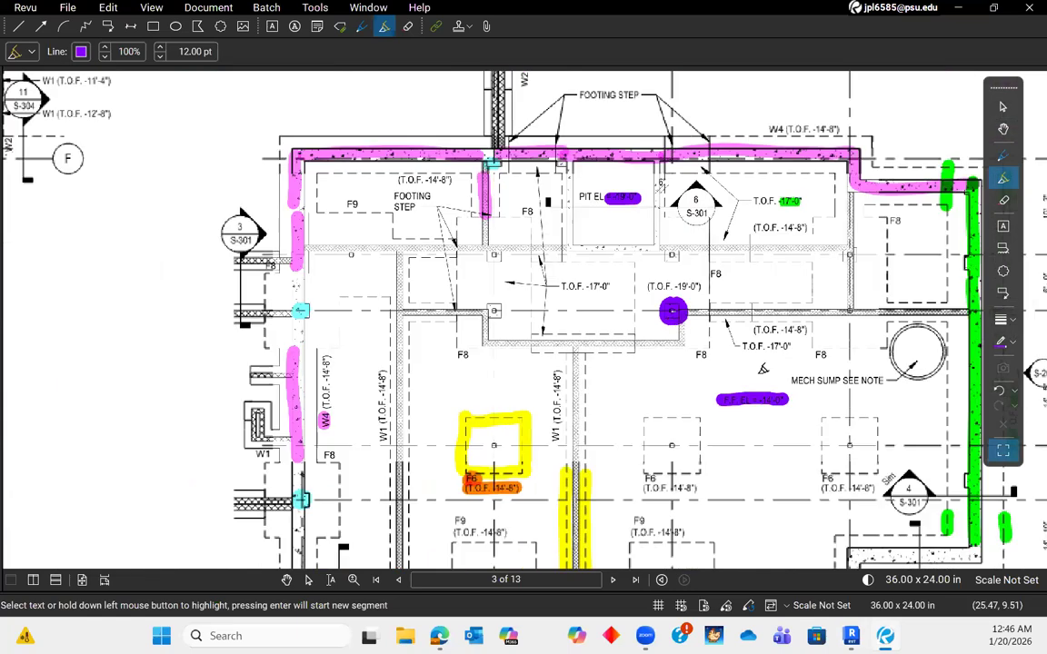
pyautogui.scroll(-2, 762, 368)
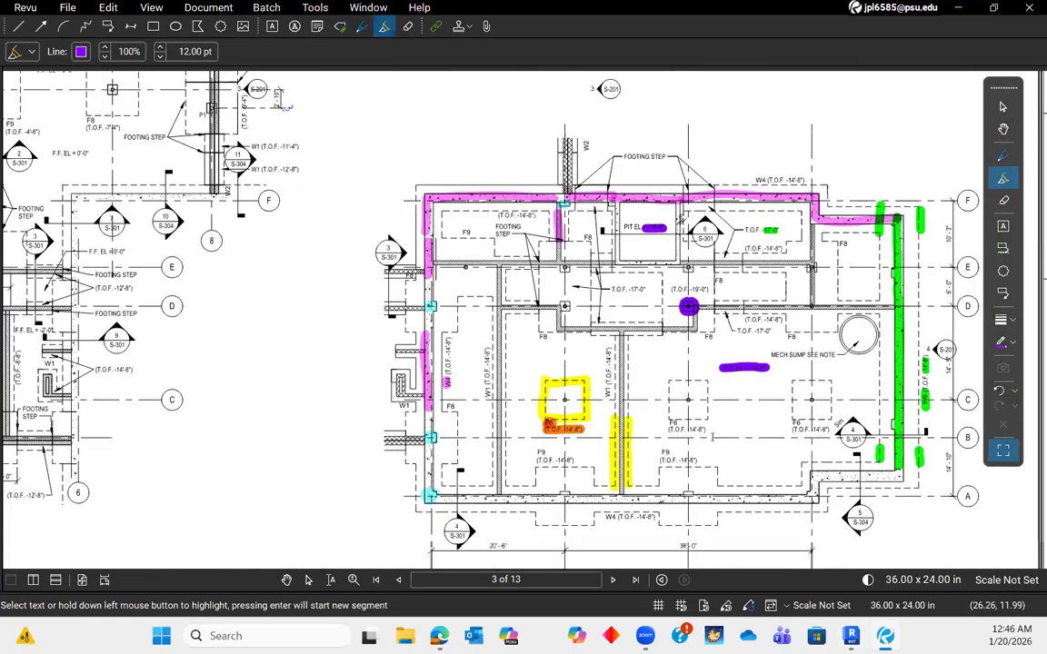
pyautogui.scroll(3, 702, 471)
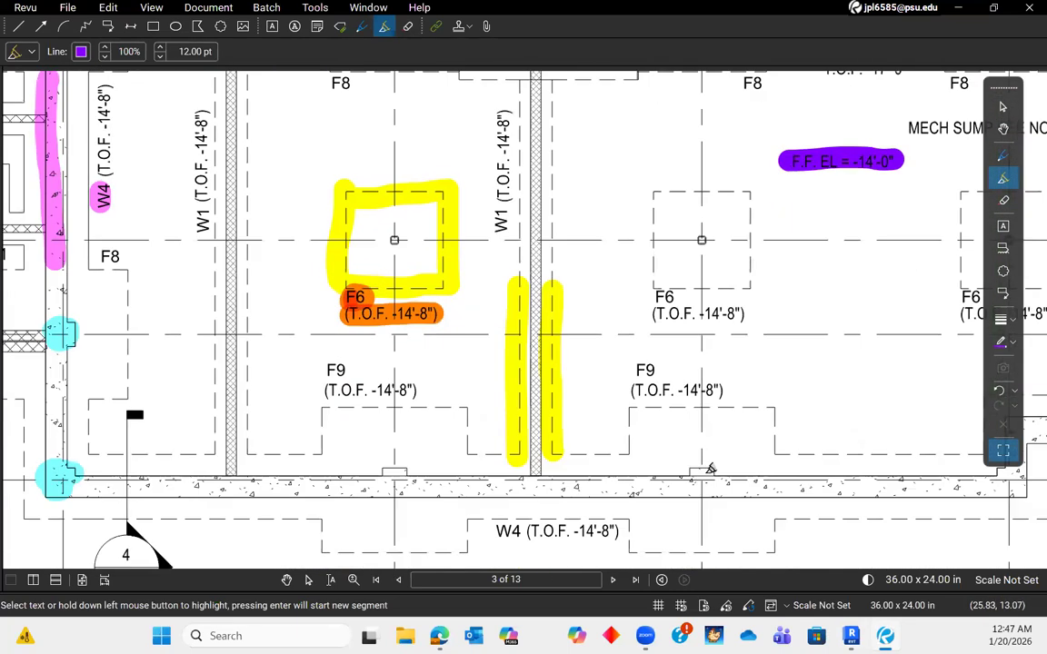
pyautogui.scroll(-4, 711, 469)
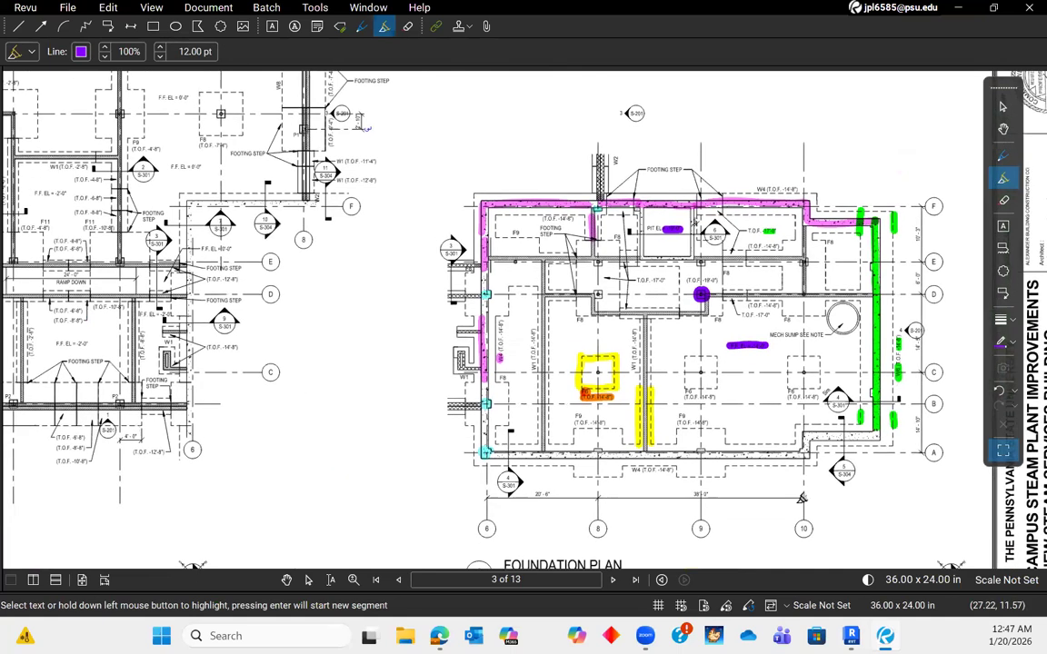
# - Return to Revit's 3D view and inspect the base offset and constraints of the 8" wall along grid 1
pyautogui.click(851, 636)
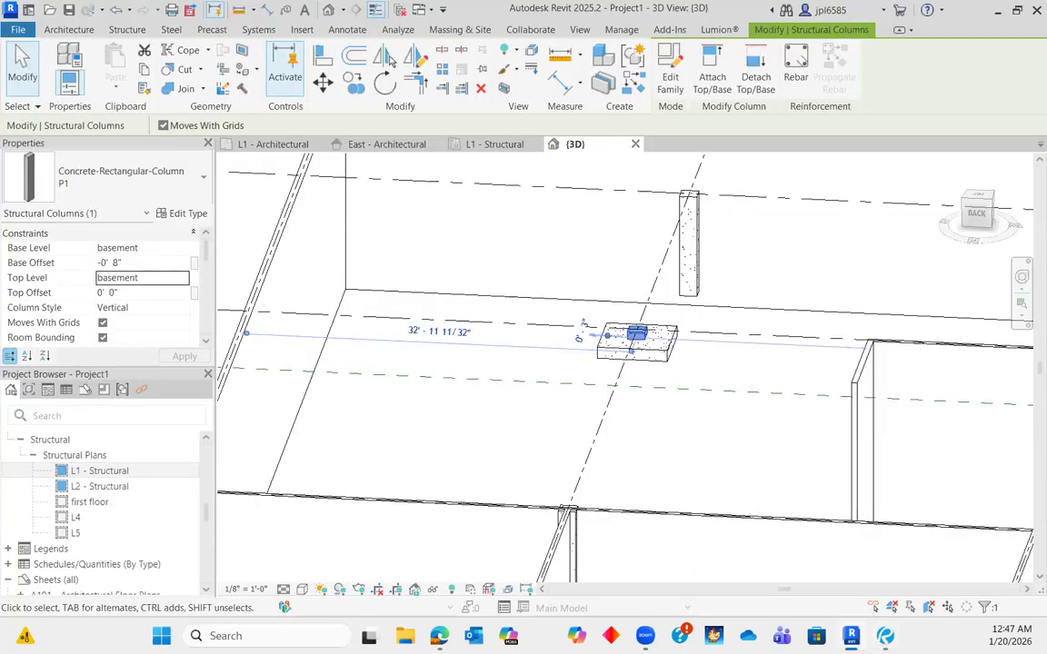
pyautogui.scroll(-3, 749, 387)
pyautogui.moveTo(805, 448); pyautogui.dragTo(752, 430, button='middle')
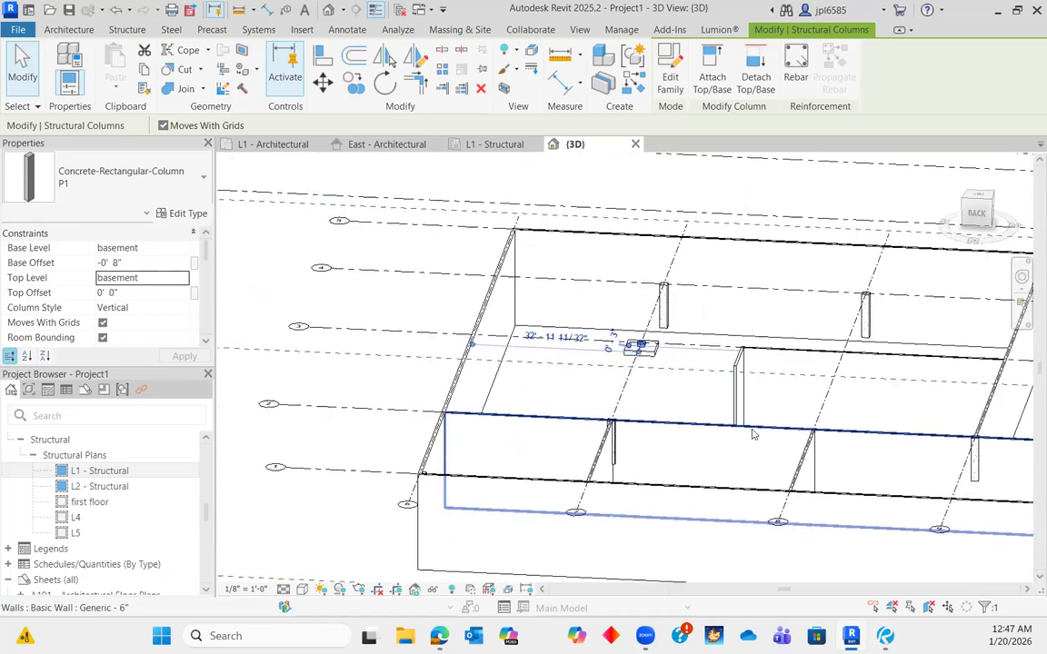
pyautogui.keyDown('shift'); pyautogui.moveTo(843, 413); pyautogui.dragTo(847, 368, button='middle'); pyautogui.keyUp('shift')
pyautogui.click(486, 463)
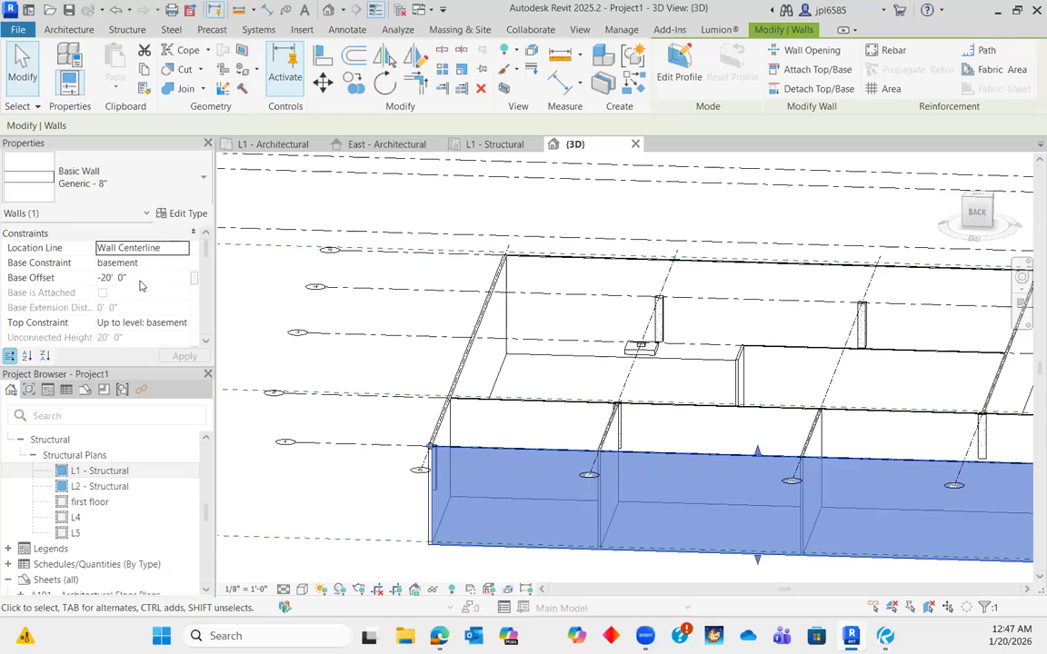
pyautogui.click(106, 278)
pyautogui.scroll(-5, 439, 358)
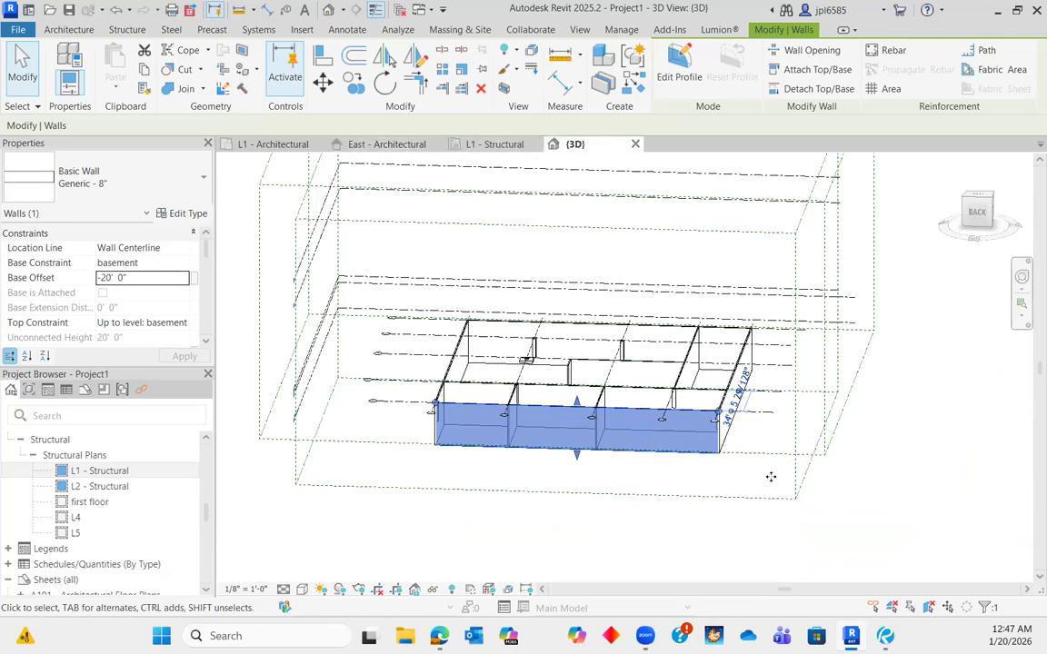
# - Select the whole foundation model in 3D and filter the selection down to walls only
pyautogui.click(318, 293)
pyautogui.moveTo(892, 532); pyautogui.dragTo(318, 293)
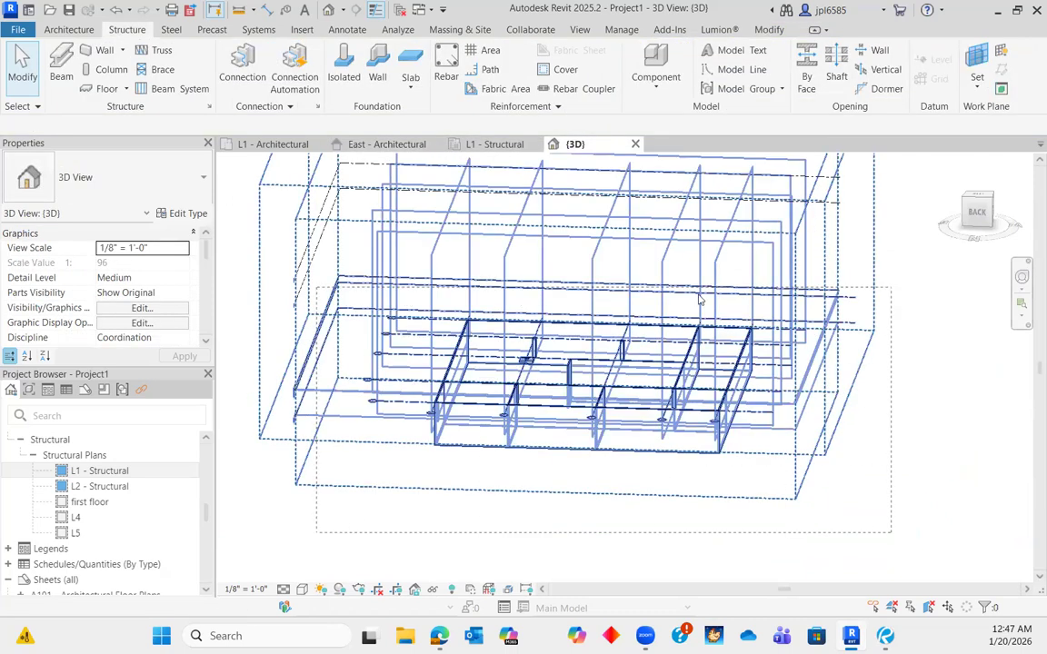
pyautogui.click(670, 70)
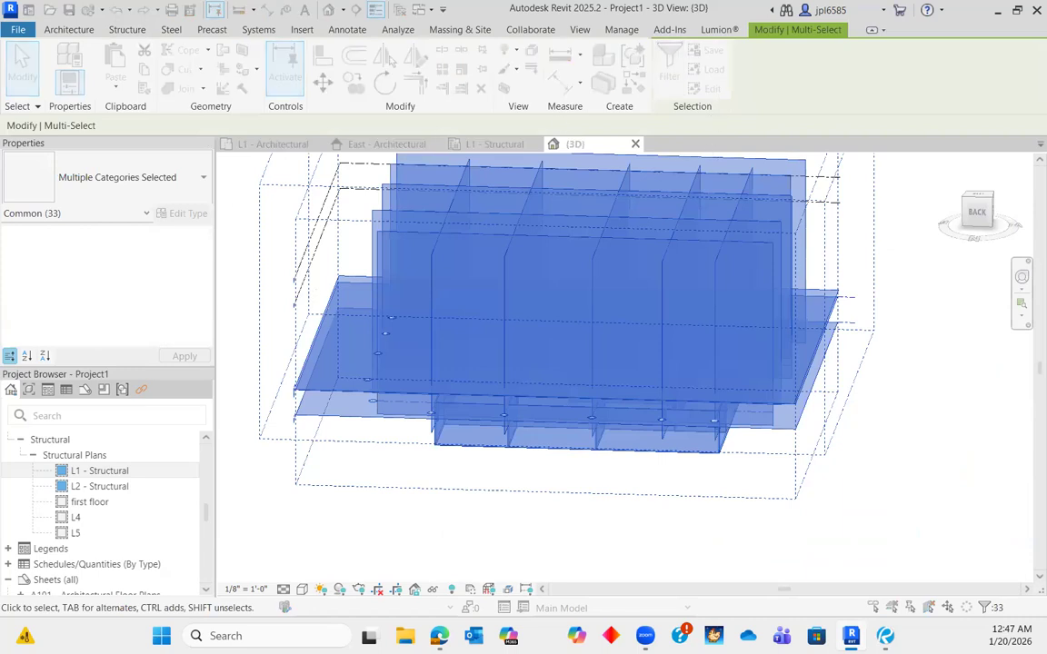
pyautogui.click(690, 235)
pyautogui.click(467, 273)
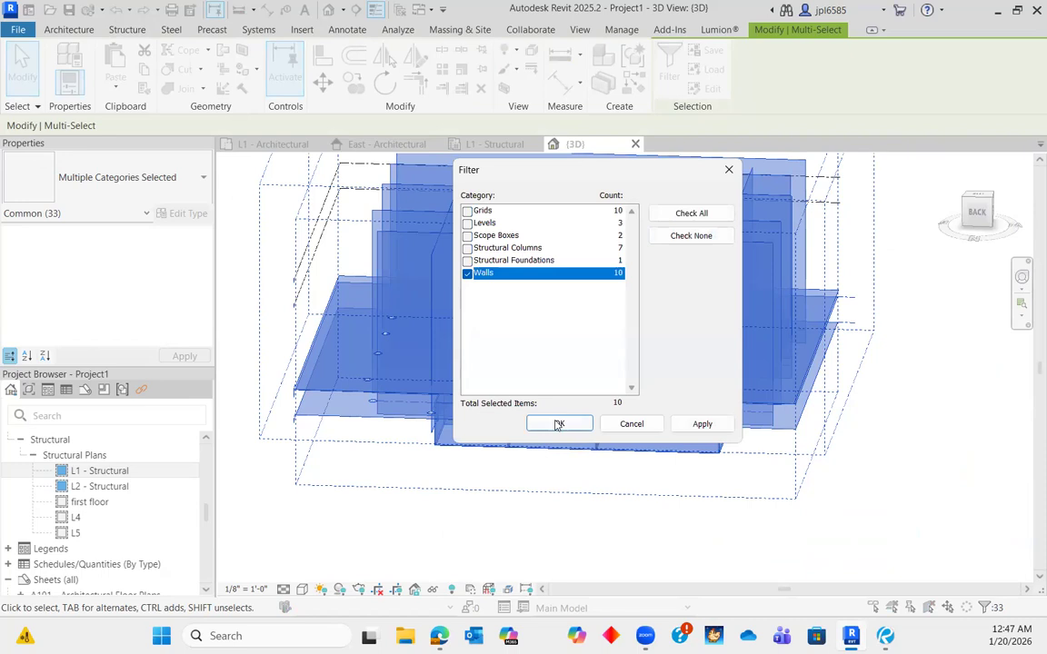
pyautogui.click(557, 422)
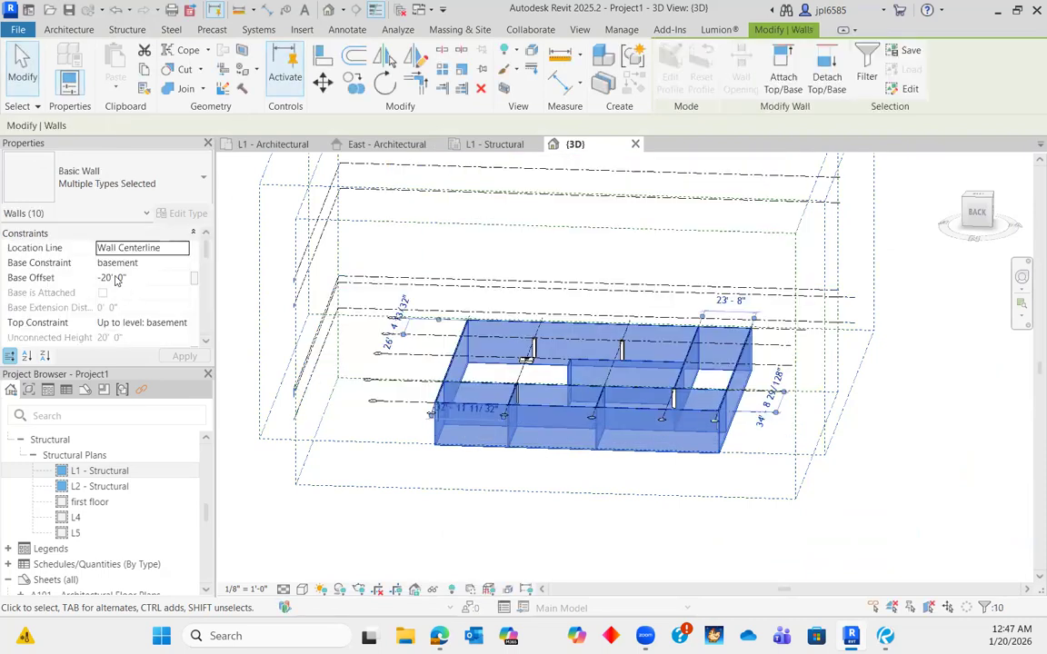
# - Set the selected walls' top constraint to the first floor level and their base offset to 0' 0"
pyautogui.click(179, 325)
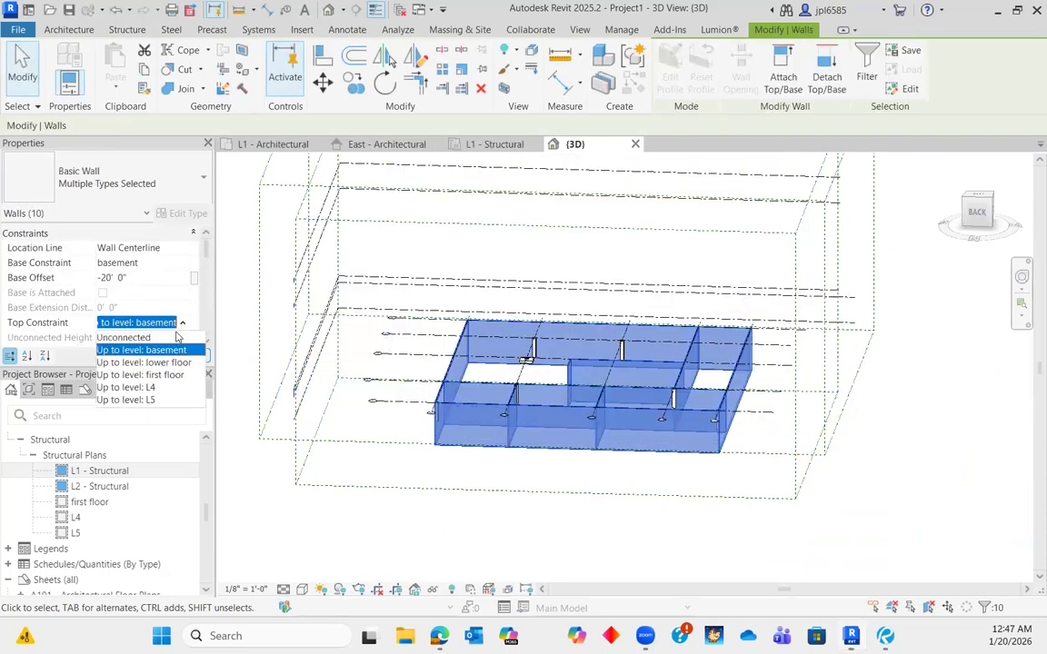
pyautogui.click(159, 375)
pyautogui.click(185, 356)
pyautogui.click(153, 277)
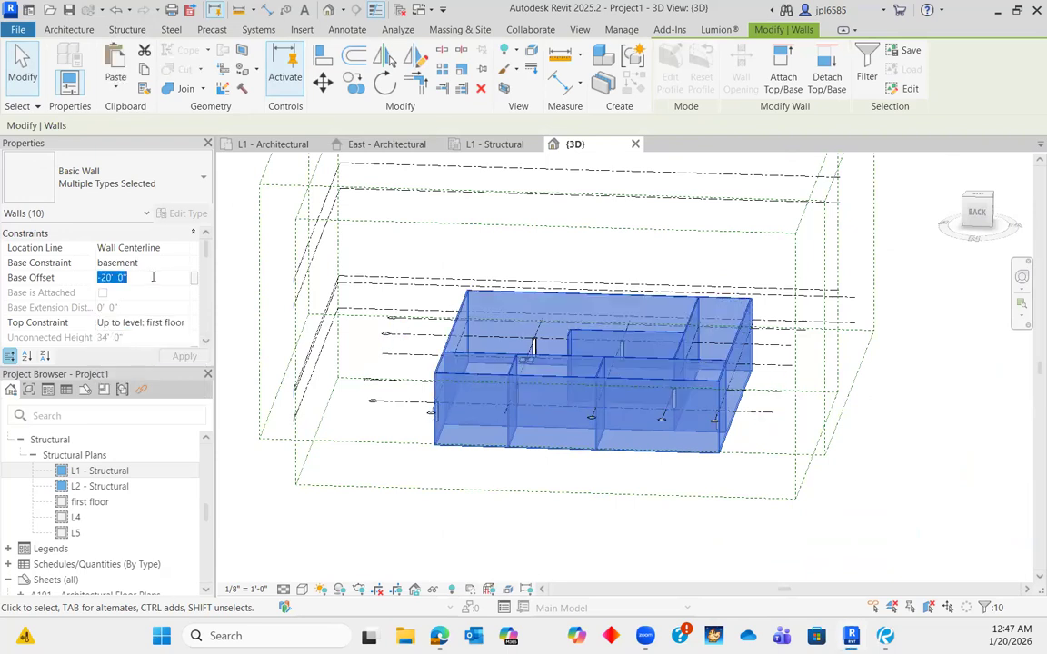
pyautogui.write('0')
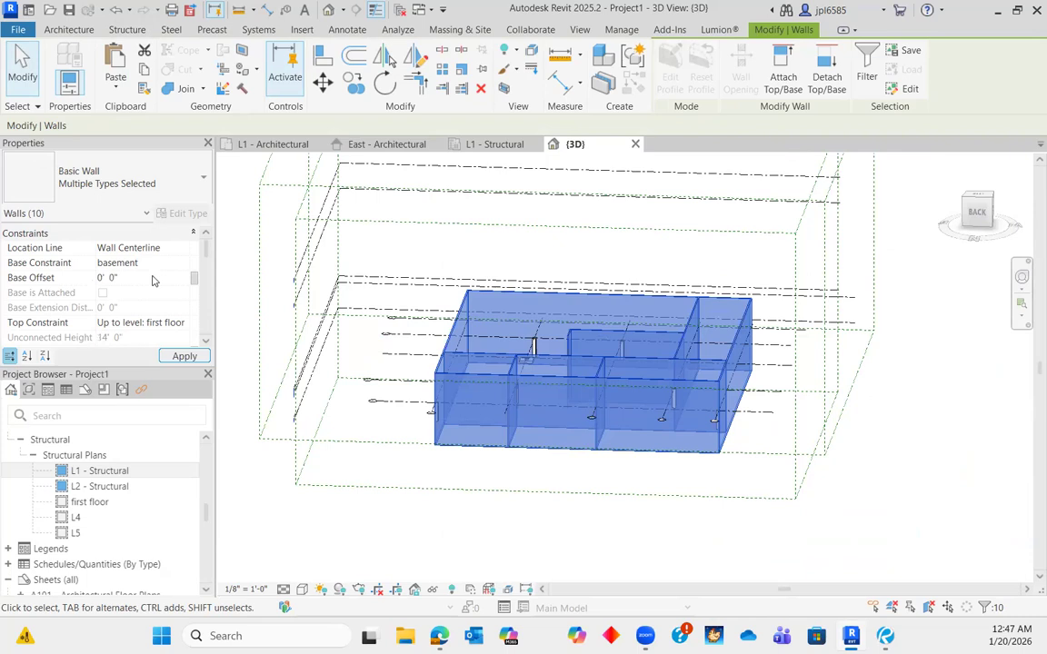
pyautogui.click(184, 356)
pyautogui.click(694, 564)
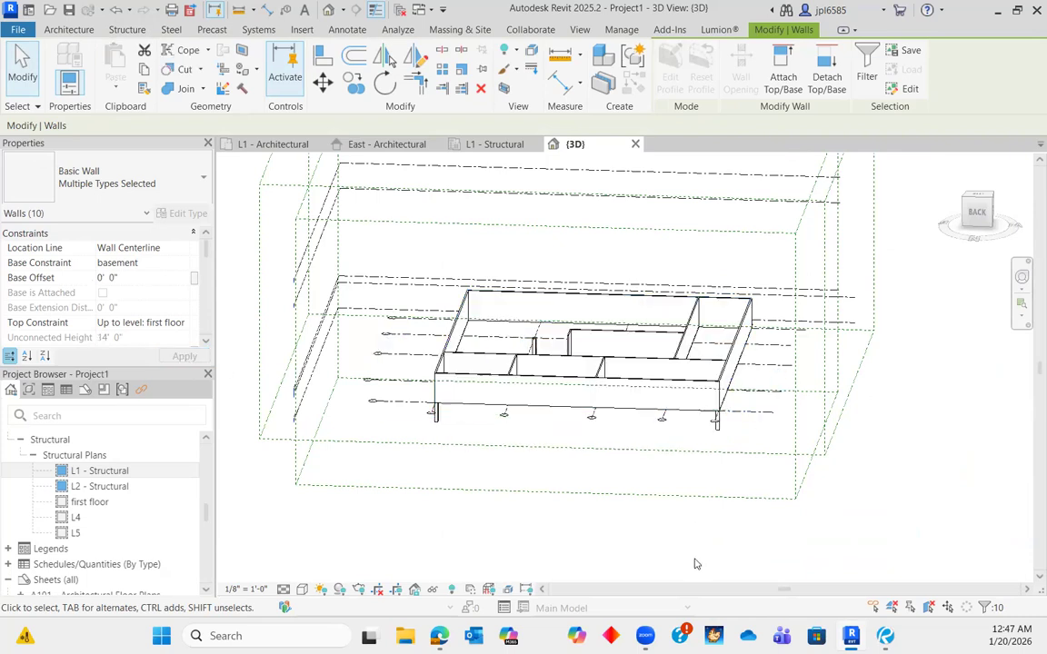
# - Examine the adjusted walls, the F6 footing and the piers in 3D, and return to the L1 - Structural plan
pyautogui.scroll(4, 605, 393)
pyautogui.moveTo(736, 393)
pyautogui.keyDown('shift'); pyautogui.mouseDown(button='middle')
pyautogui.moveTo(768, 396)
pyautogui.moveTo(716, 391)
pyautogui.mouseUp(button='middle'); pyautogui.keyUp('shift')
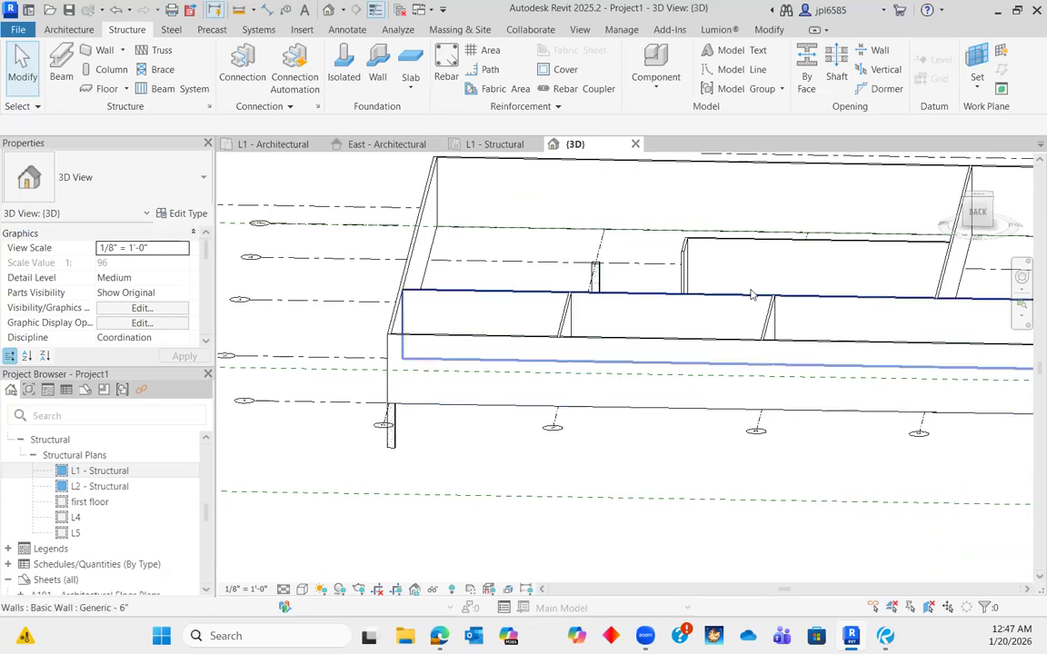
pyautogui.keyDown('shift'); pyautogui.moveTo(619, 369); pyautogui.dragTo(548, 419, button='middle'); pyautogui.keyUp('shift')
pyautogui.scroll(5, 586, 318)
pyautogui.keyDown('shift'); pyautogui.moveTo(596, 331); pyautogui.dragTo(688, 324, button='middle'); pyautogui.keyUp('shift')
pyautogui.scroll(-3, 688, 324)
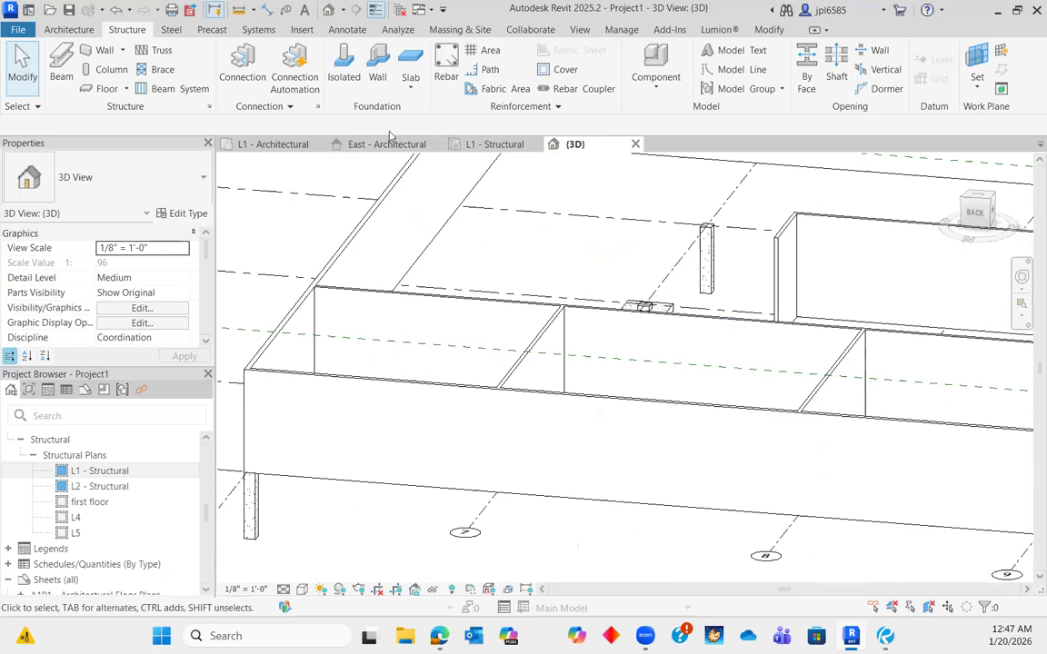
pyautogui.click(492, 143)
pyautogui.scroll(-3, 611, 396)
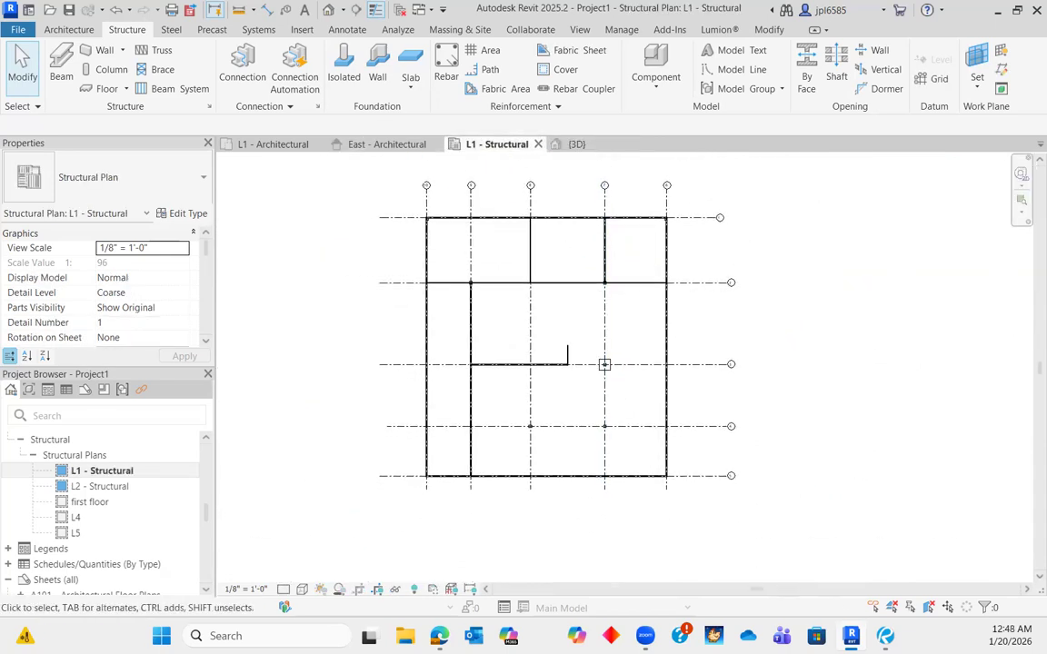
# - Switch to Revu and examine the piers, footing steps and top-of-footing elevations around the pit and F6 footings
pyautogui.hotkey('alt', 'Tab')
pyautogui.scroll(3, 633, 305)
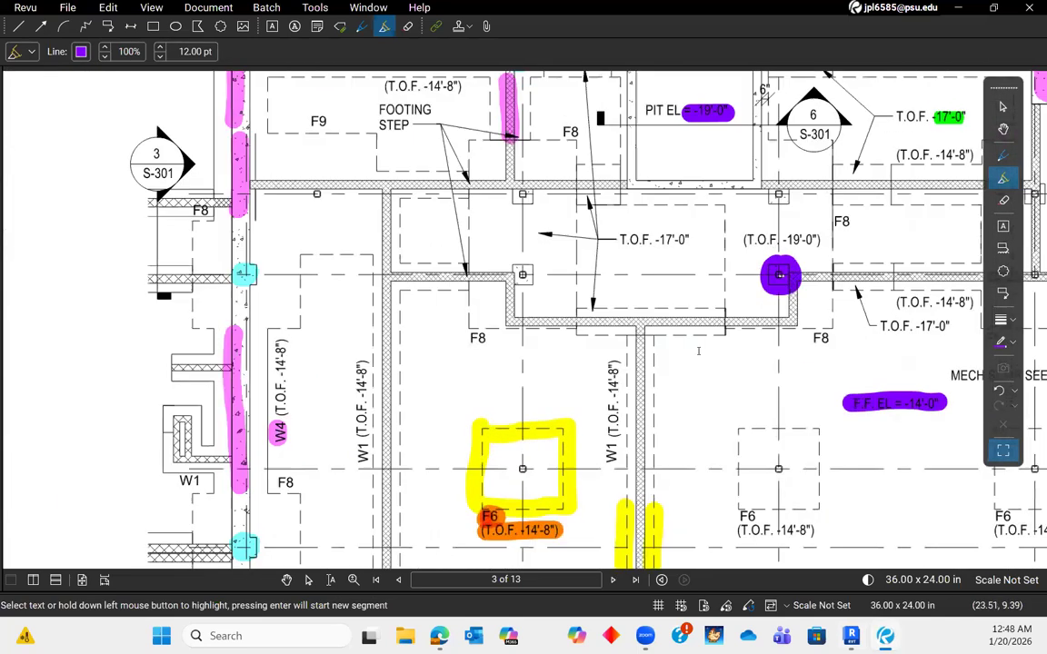
pyautogui.scroll(3, 627, 311)
pyautogui.scroll(-3, 612, 318)
pyautogui.scroll(3, 604, 314)
pyautogui.scroll(-3, 644, 361)
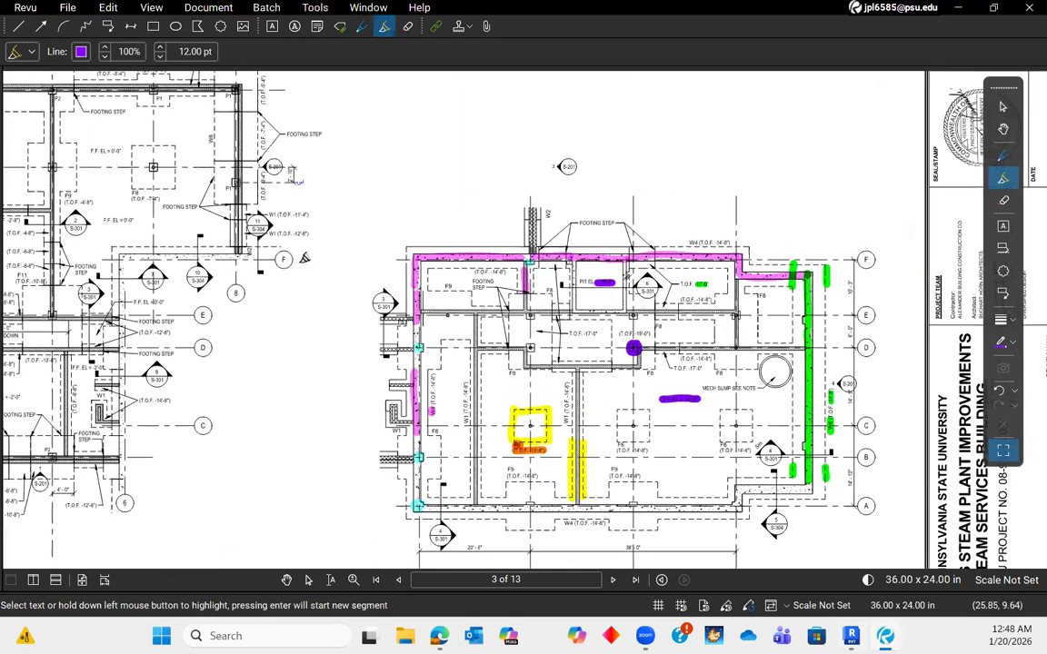
pyautogui.scroll(3, 633, 379)
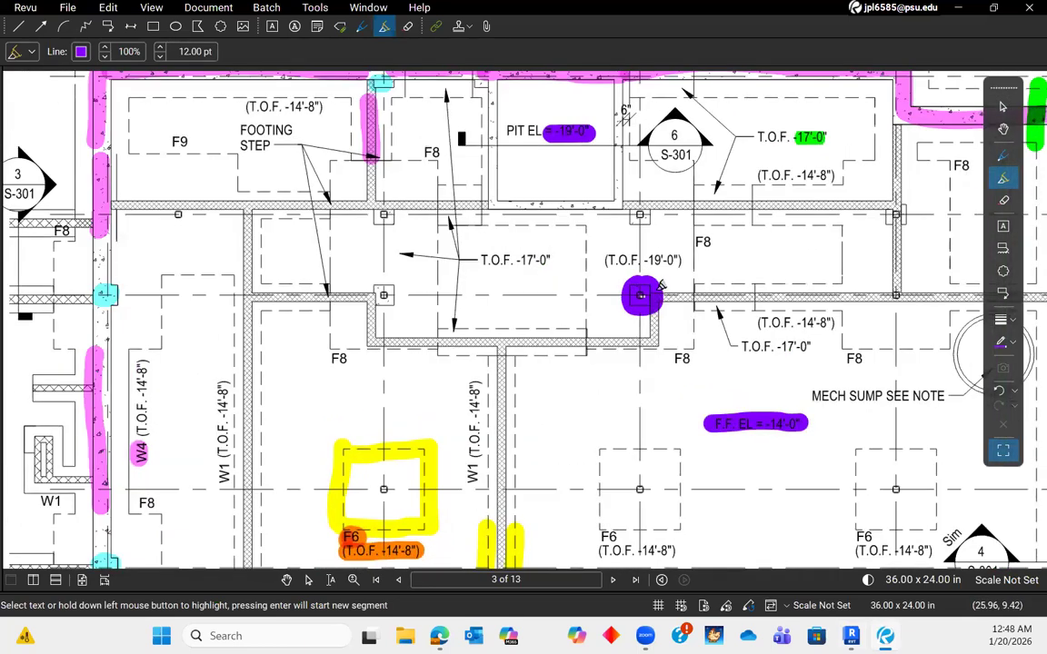
pyautogui.scroll(-2, 661, 287)
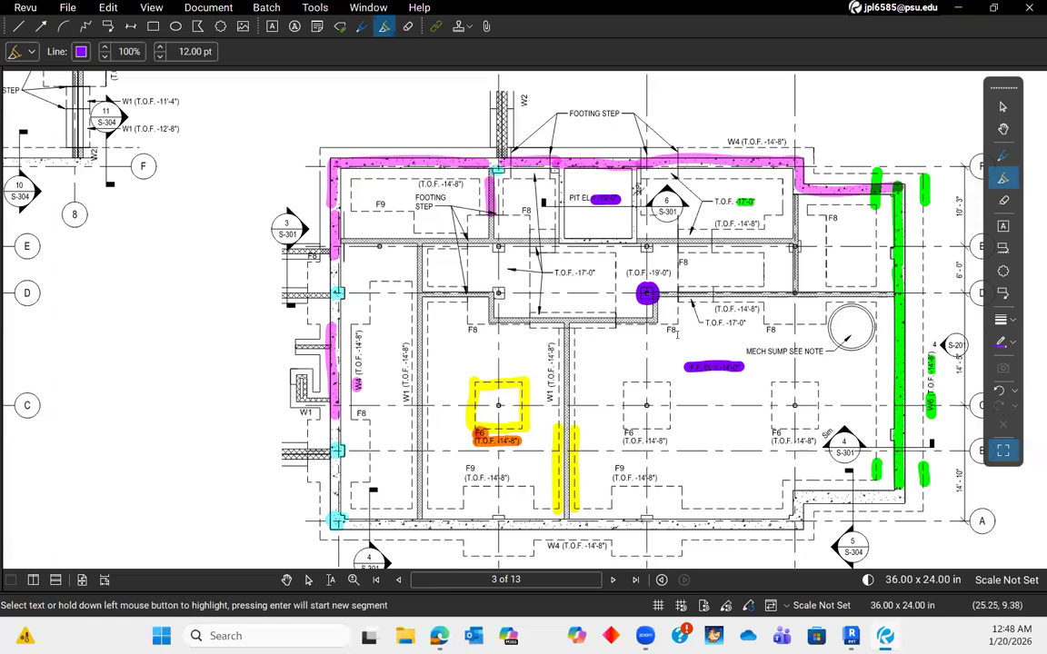
pyautogui.scroll(-2, 668, 284)
pyautogui.scroll(5, 761, 240)
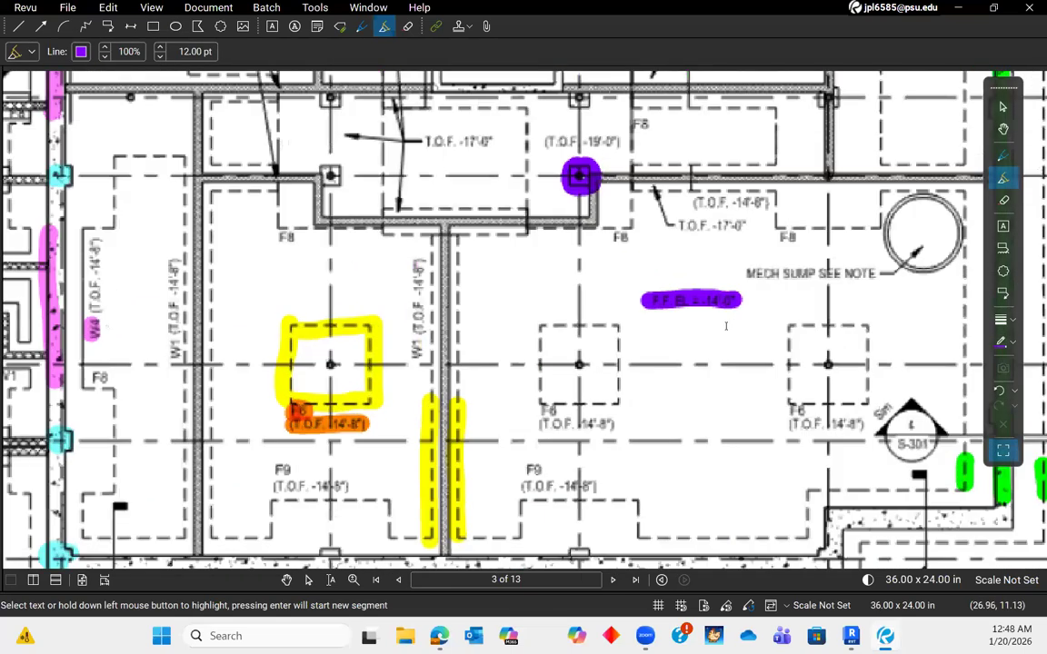
# - Examine the foundation plan and the notes below it about the mechanical sump and the pier type
pyautogui.scroll(-2, 694, 252)
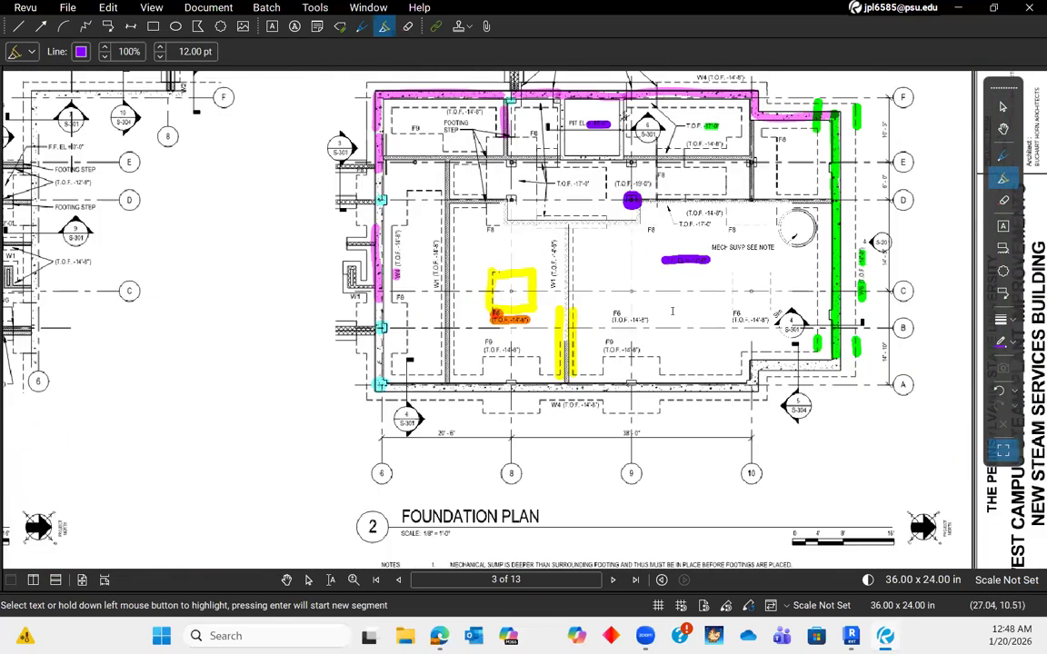
pyautogui.scroll(-1, 598, 298)
pyautogui.scroll(1, 597, 370)
pyautogui.scroll(4, 597, 369)
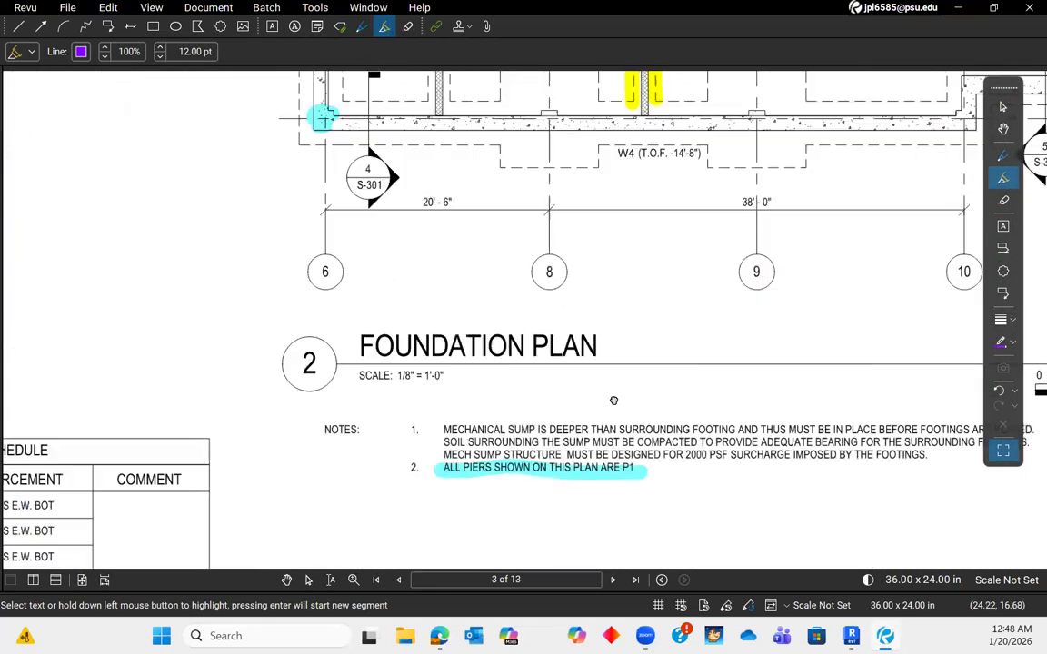
pyautogui.scroll(-4, 697, 455)
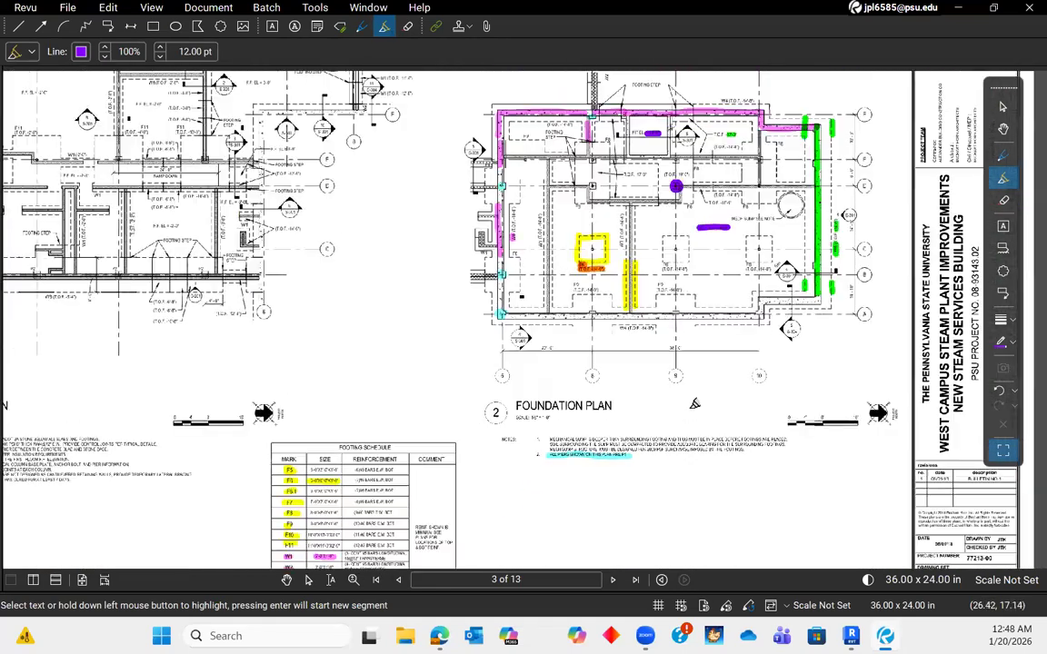
pyautogui.scroll(1, 584, 241)
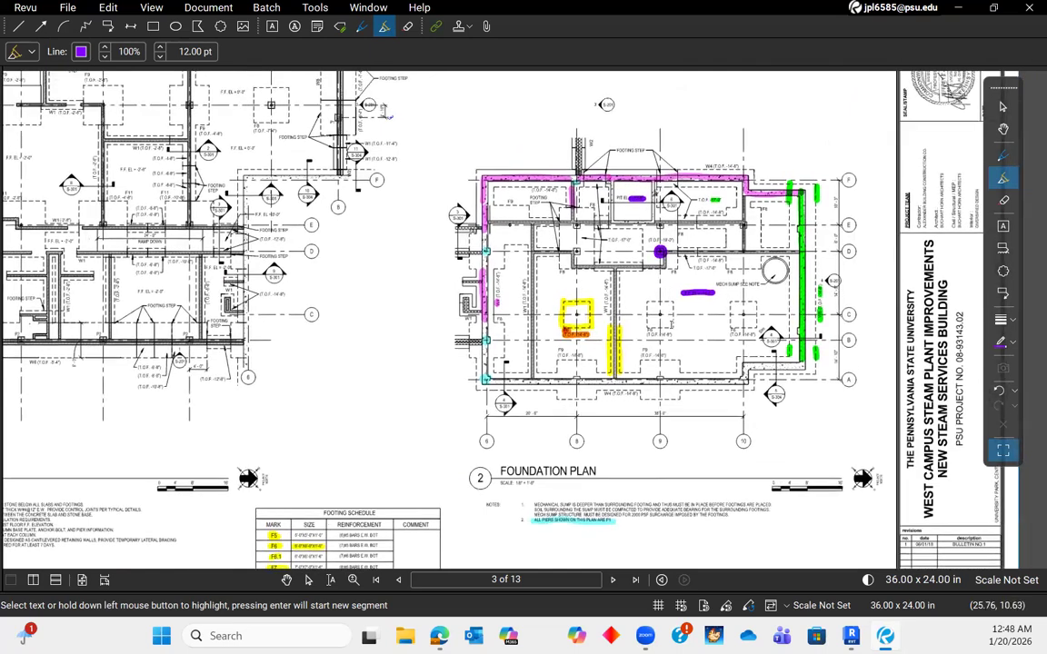
# - Examine the foundation plan's pier at grids 9 and D together with the surrounding top-of-footing, pit and finished floor elevations
pyautogui.scroll(4, 641, 216)
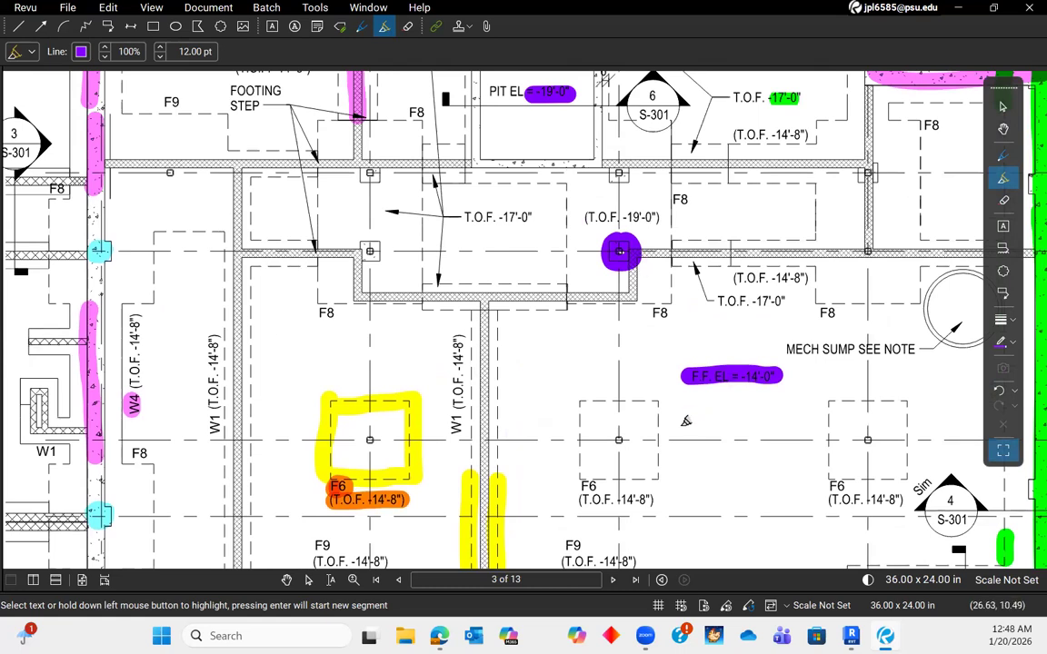
pyautogui.scroll(-2, 690, 409)
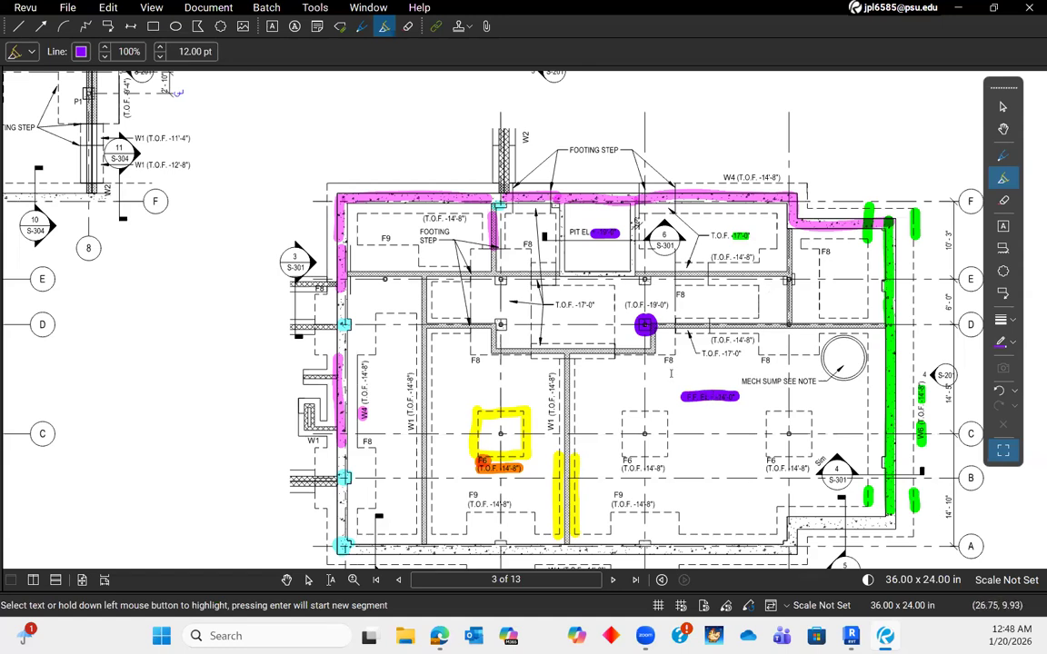
pyautogui.scroll(4, 640, 318)
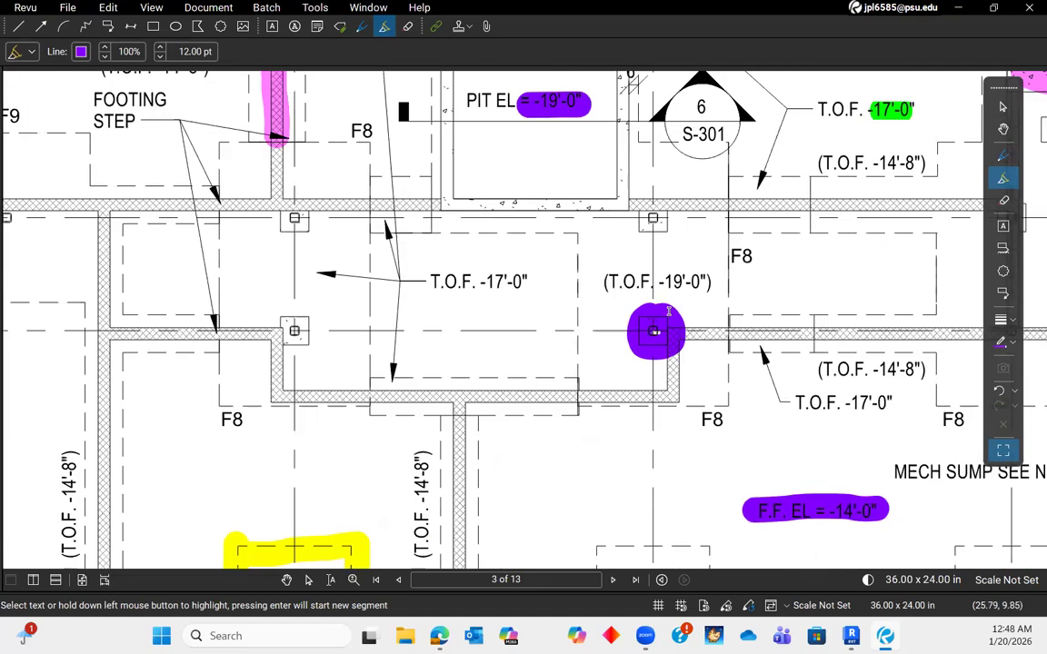
pyautogui.scroll(-5, 668, 314)
pyautogui.scroll(-4, 690, 357)
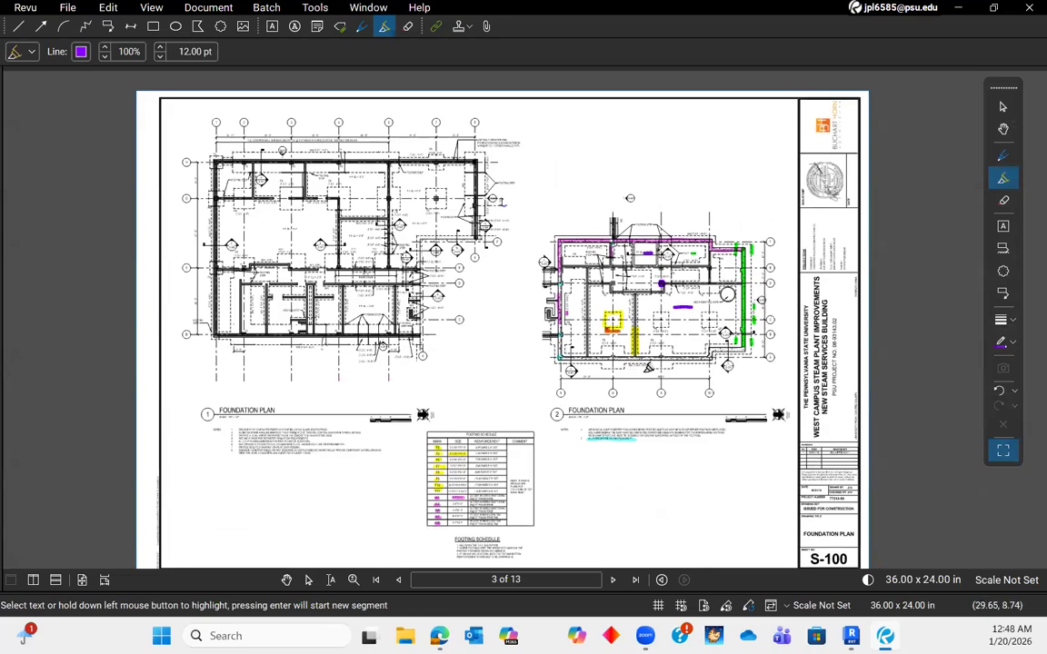
pyautogui.scroll(2, 667, 331)
pyautogui.moveTo(368, 270); pyautogui.dragTo(555, 387, button='middle')
pyautogui.scroll(3, 411, 239)
pyautogui.scroll(-5, 456, 236)
pyautogui.scroll(6, 743, 340)
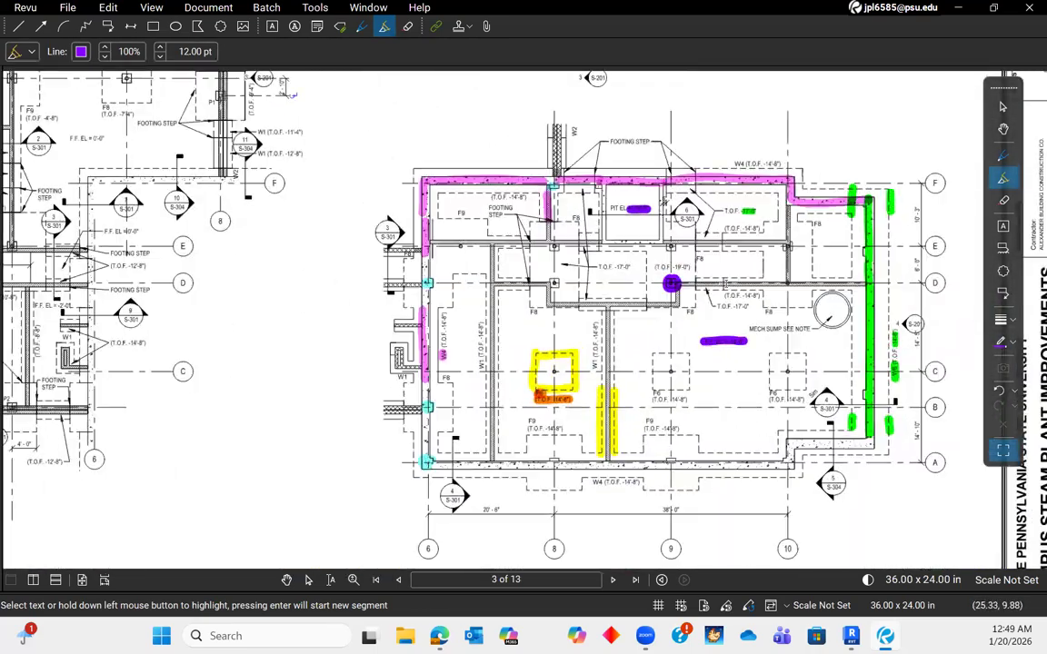
pyautogui.scroll(-3, 617, 355)
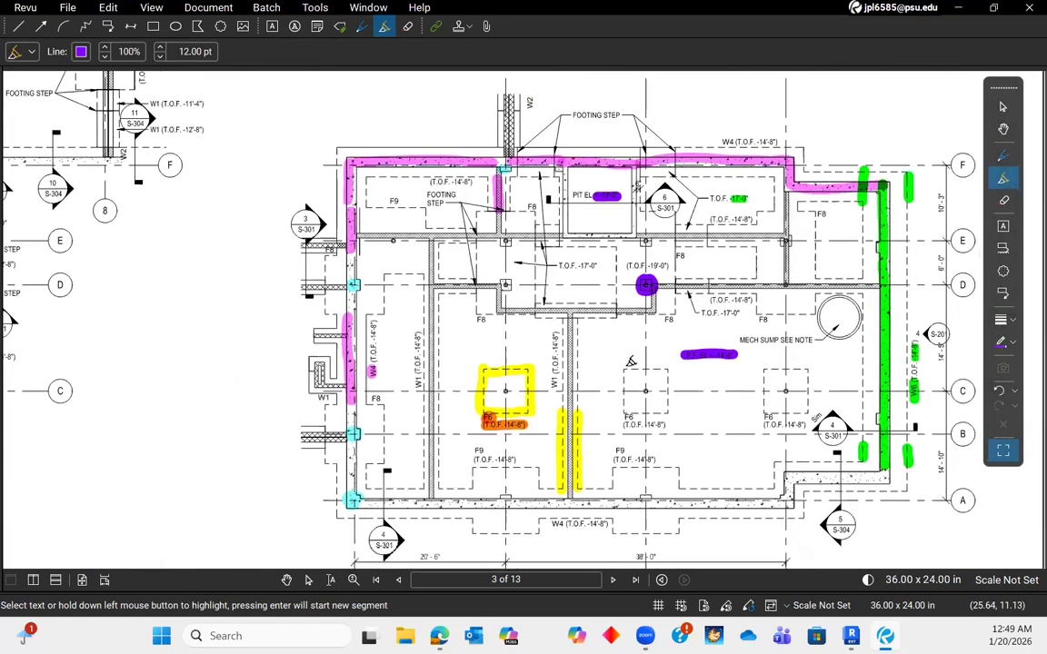
pyautogui.scroll(-4, 647, 409)
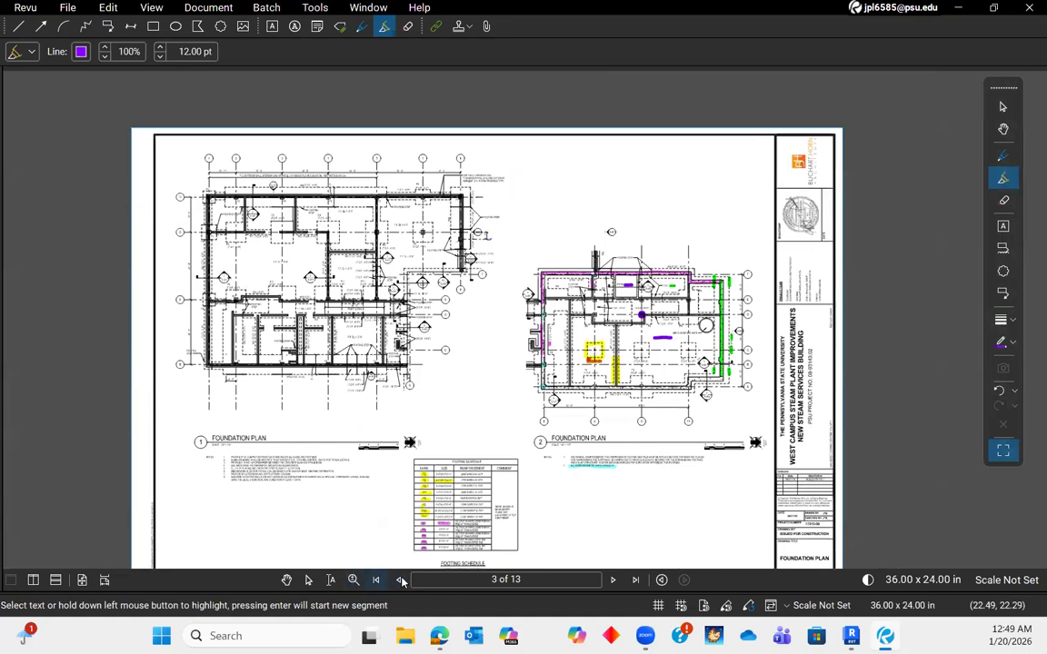
# - Go back to the structural details sheet and examine the typical pier/column/footing detail for the P1 section and top-of-pier offset
pyautogui.click(402, 580)
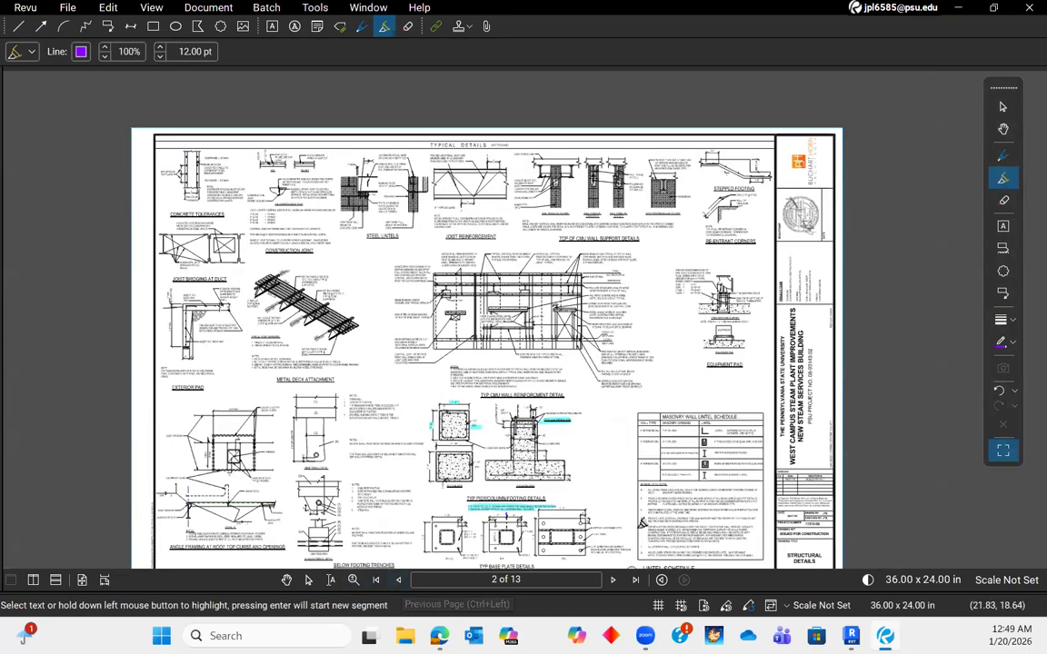
pyautogui.scroll(3, 513, 556)
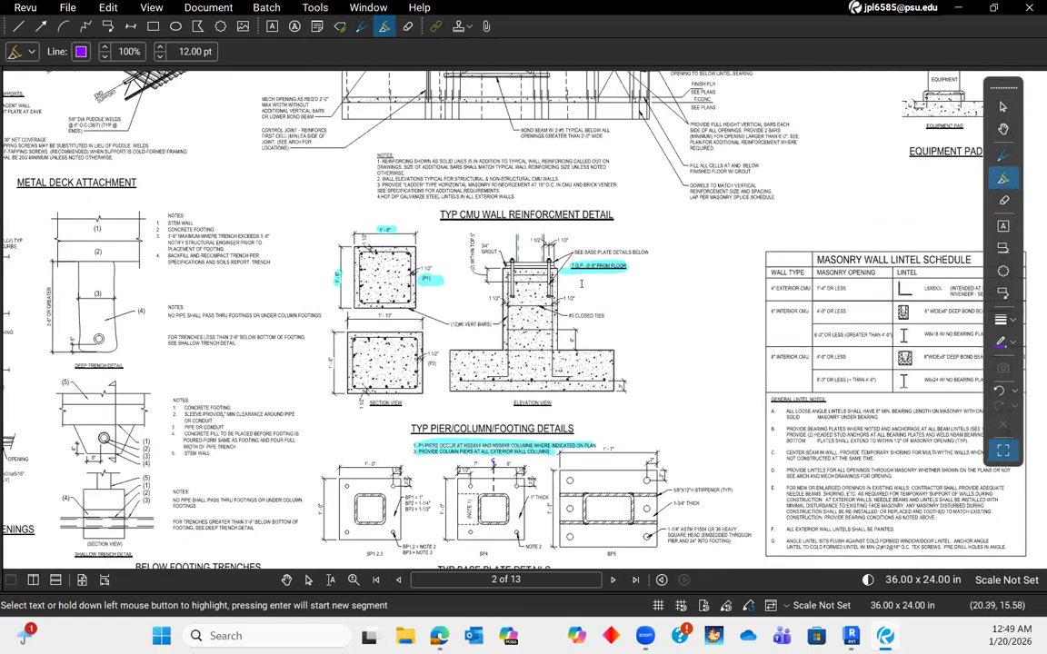
pyautogui.scroll(4, 580, 284)
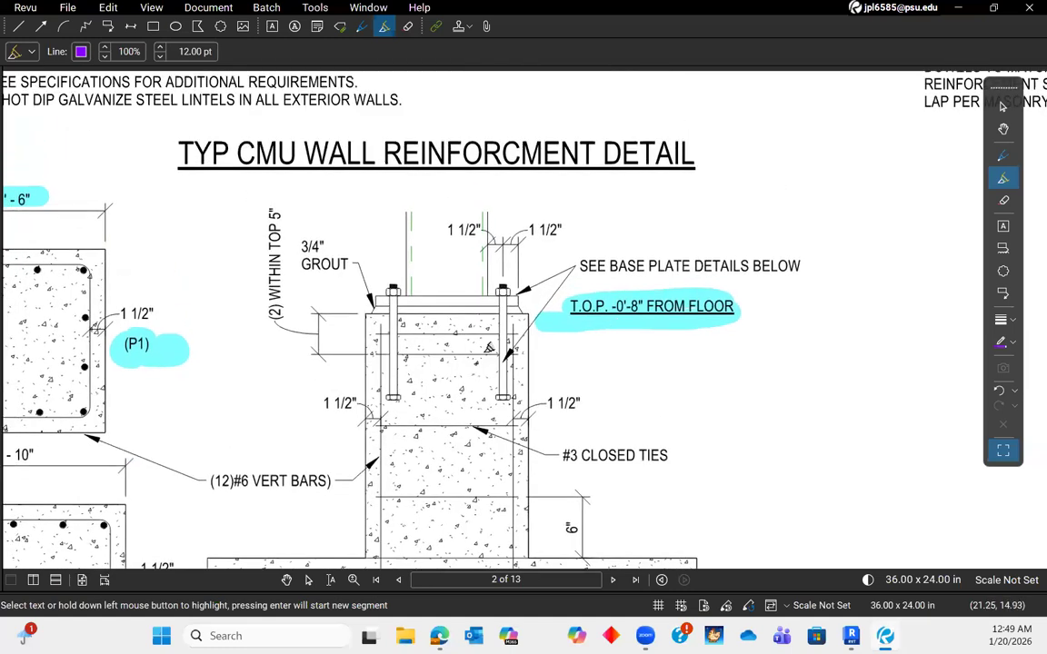
pyautogui.scroll(-2, 648, 311)
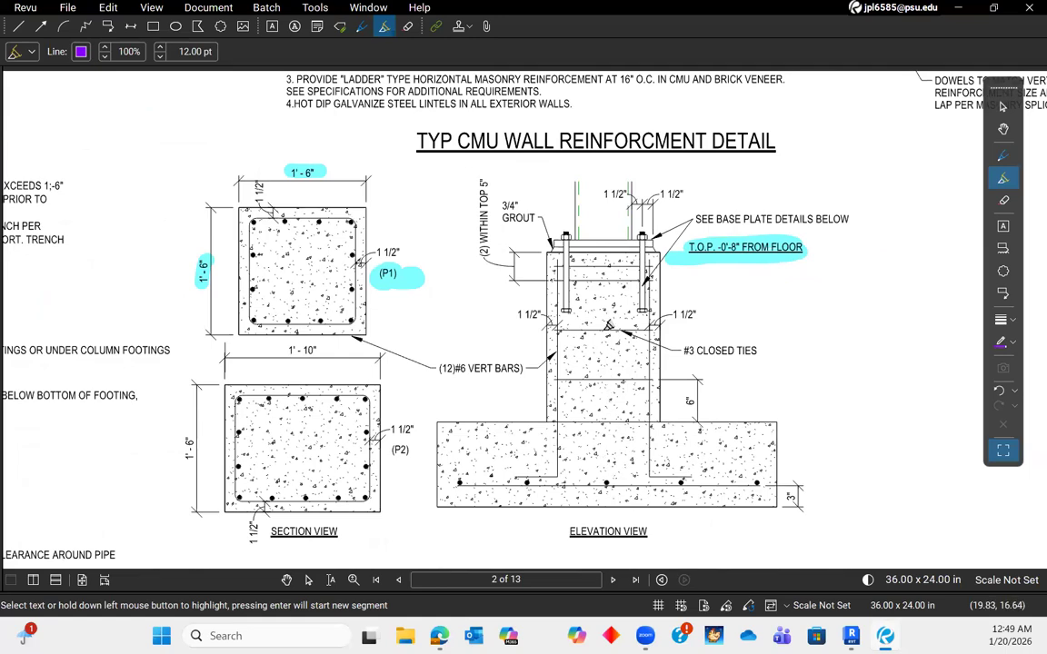
pyautogui.scroll(-2, 525, 308)
pyautogui.scroll(2, 755, 342)
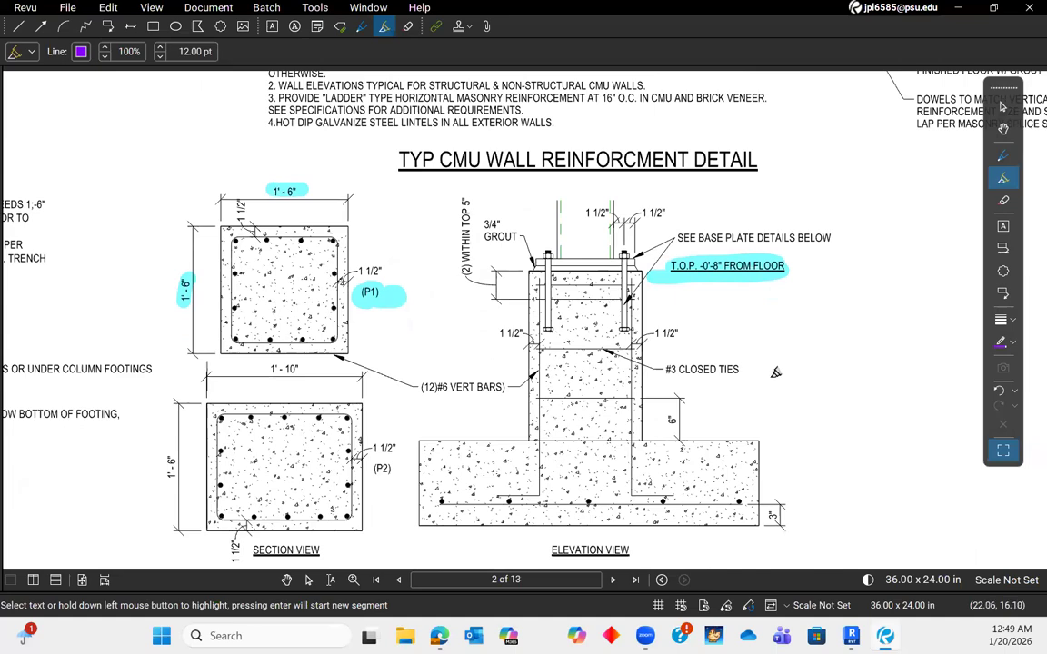
pyautogui.scroll(-4, 775, 373)
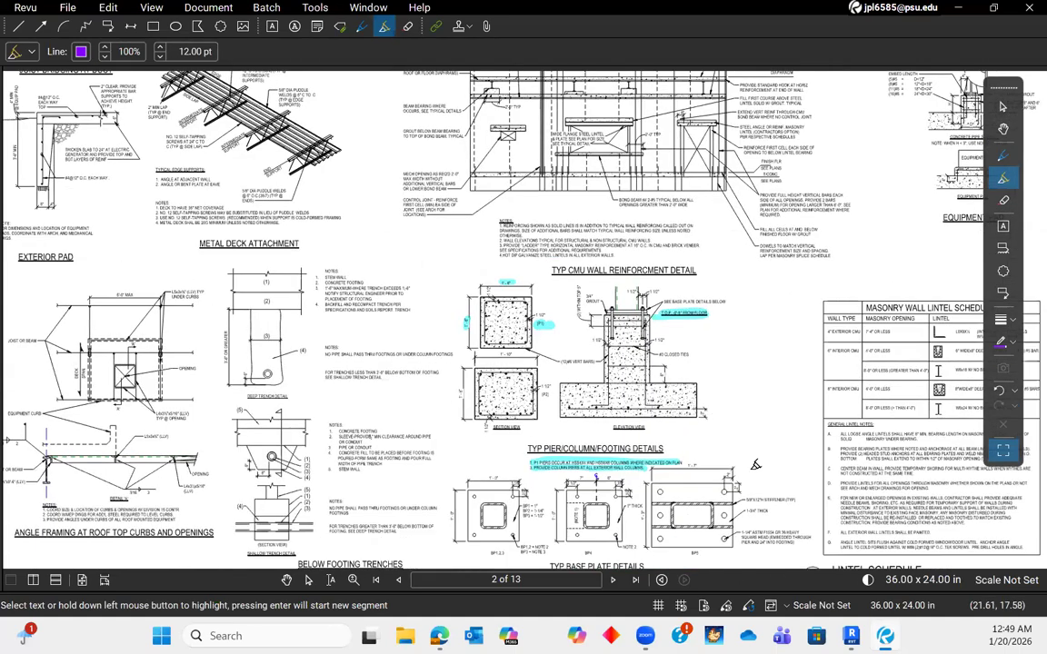
# - Return to the foundation plan sheet and examine the piers, footing steps and walls between grids D and E
pyautogui.moveTo(855, 620)
pyautogui.click(852, 636)
pyautogui.scroll(5, 605, 365)
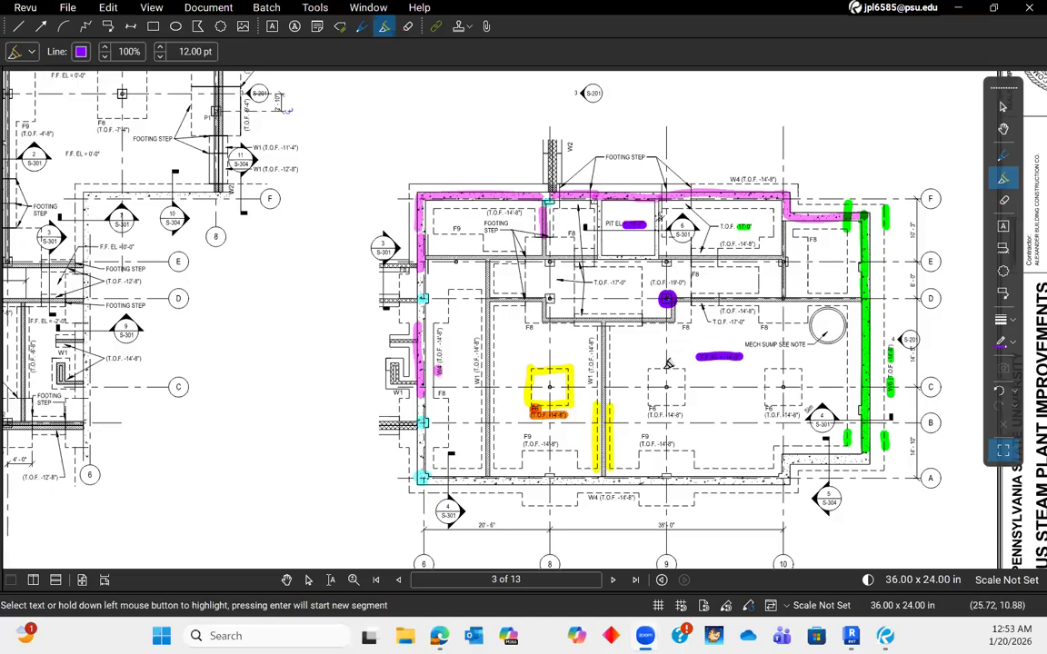
pyautogui.scroll(-2, 732, 418)
pyautogui.scroll(3, 732, 419)
pyautogui.scroll(-3, 732, 419)
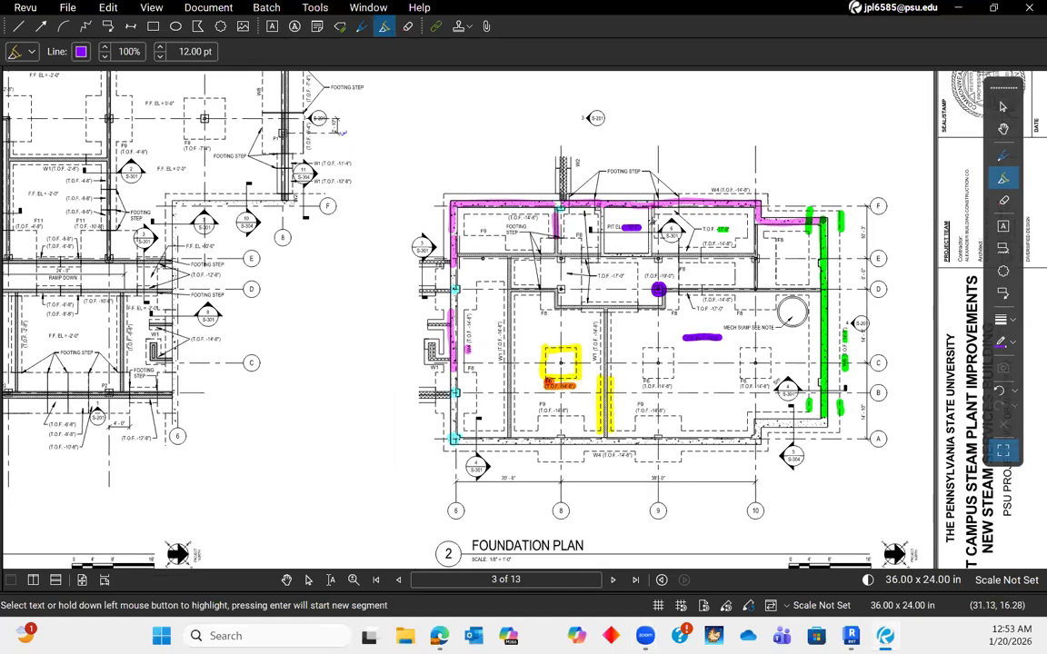
pyautogui.moveTo(850, 636)
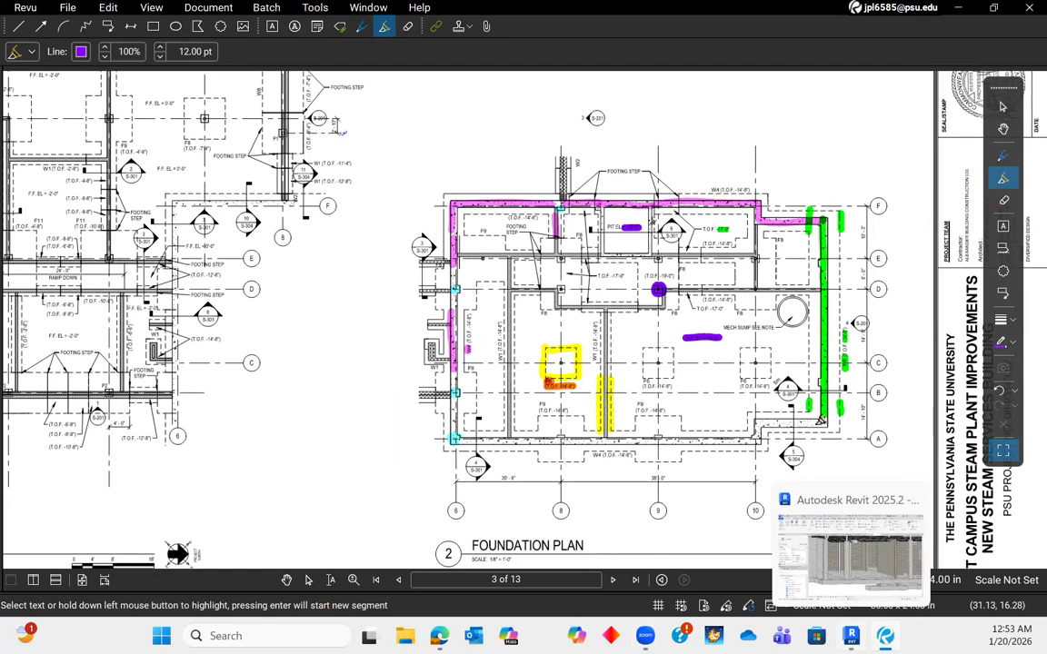
pyautogui.scroll(2, 718, 345)
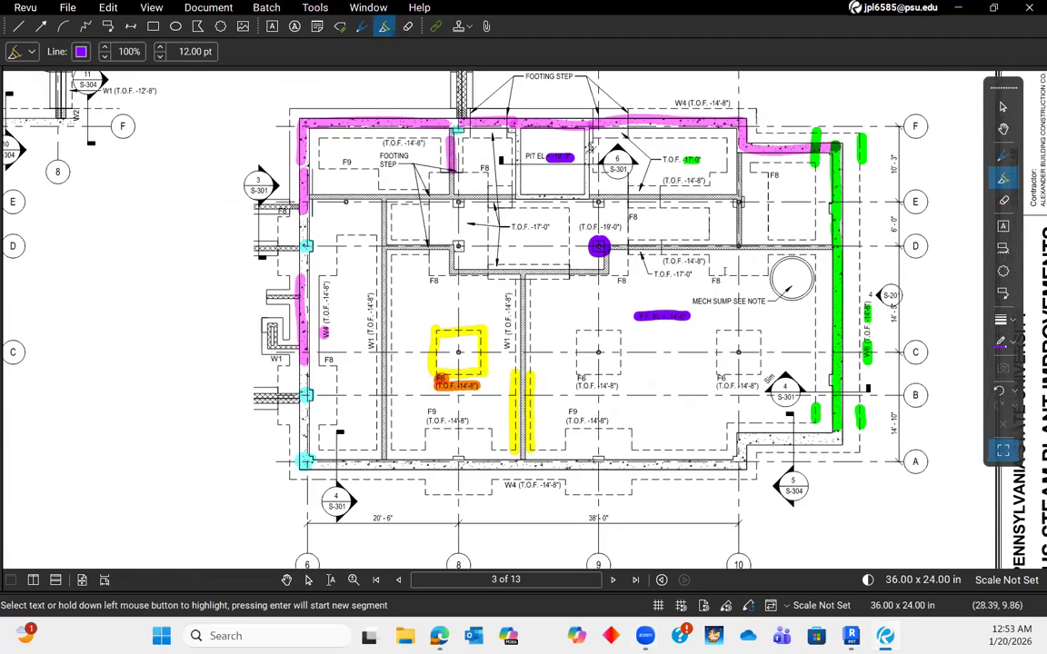
pyautogui.scroll(-3, 766, 289)
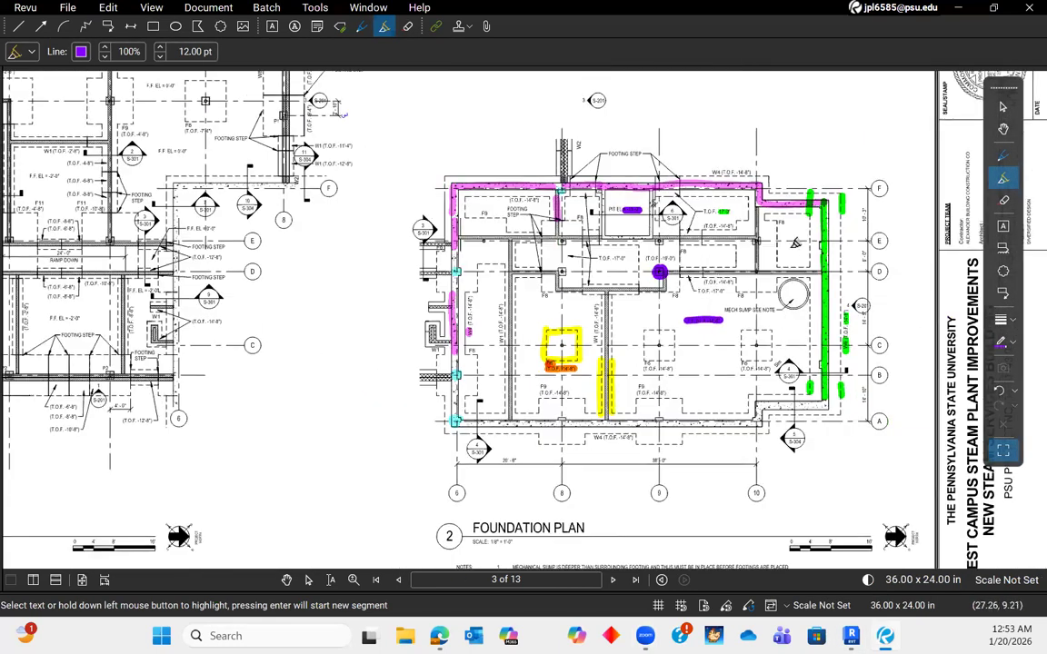
pyautogui.scroll(4, 718, 218)
pyautogui.moveTo(626, 290); pyautogui.dragTo(700, 285, button='middle')
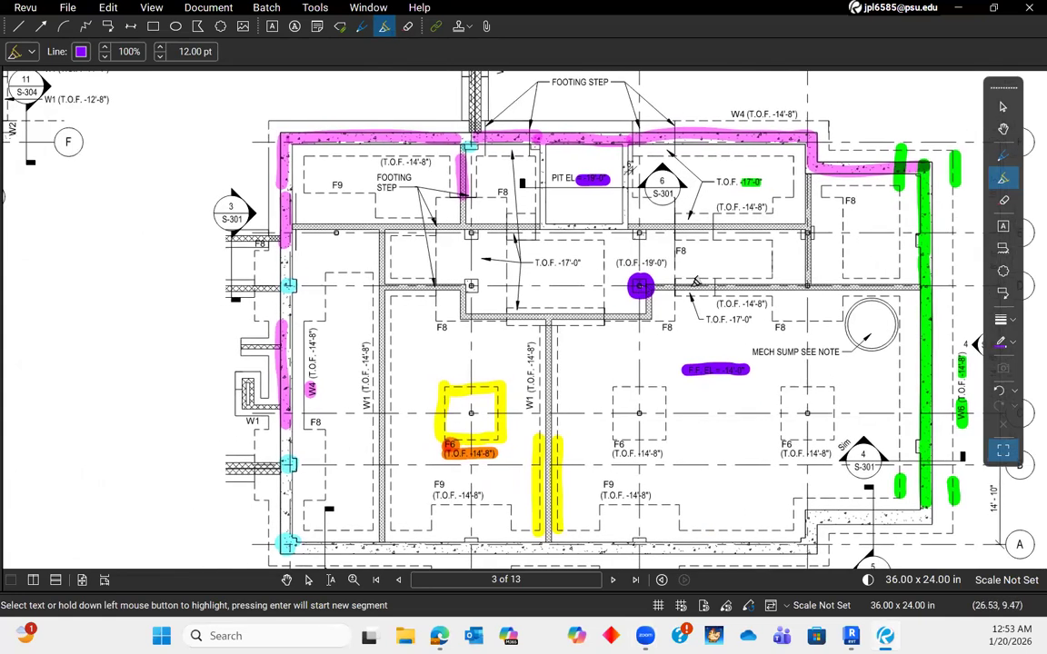
pyautogui.scroll(4, 429, 208)
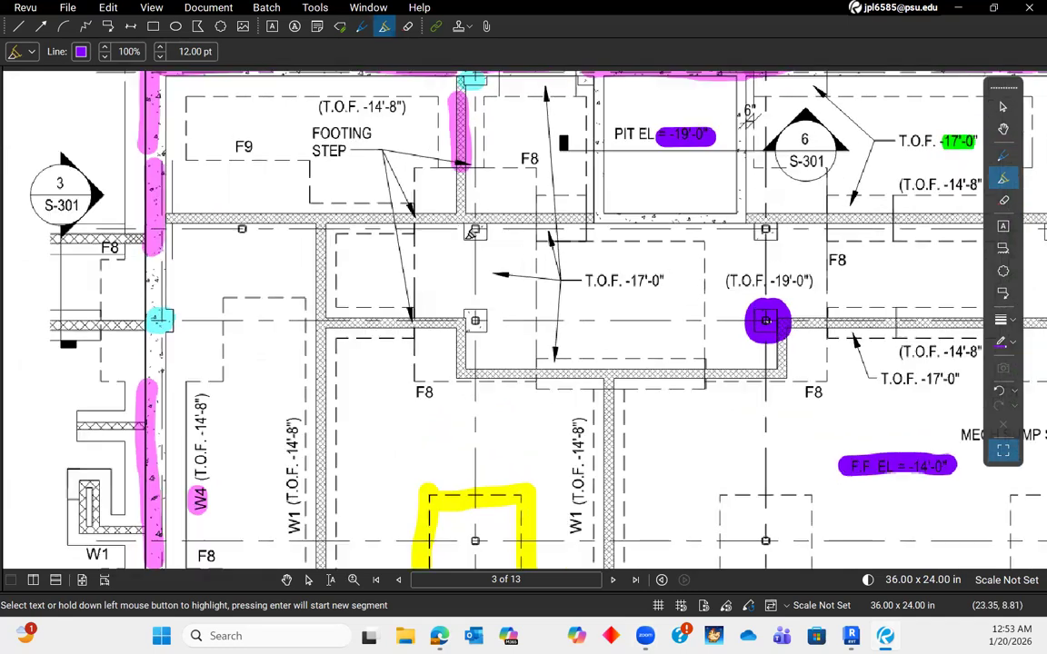
pyautogui.scroll(-1, 427, 251)
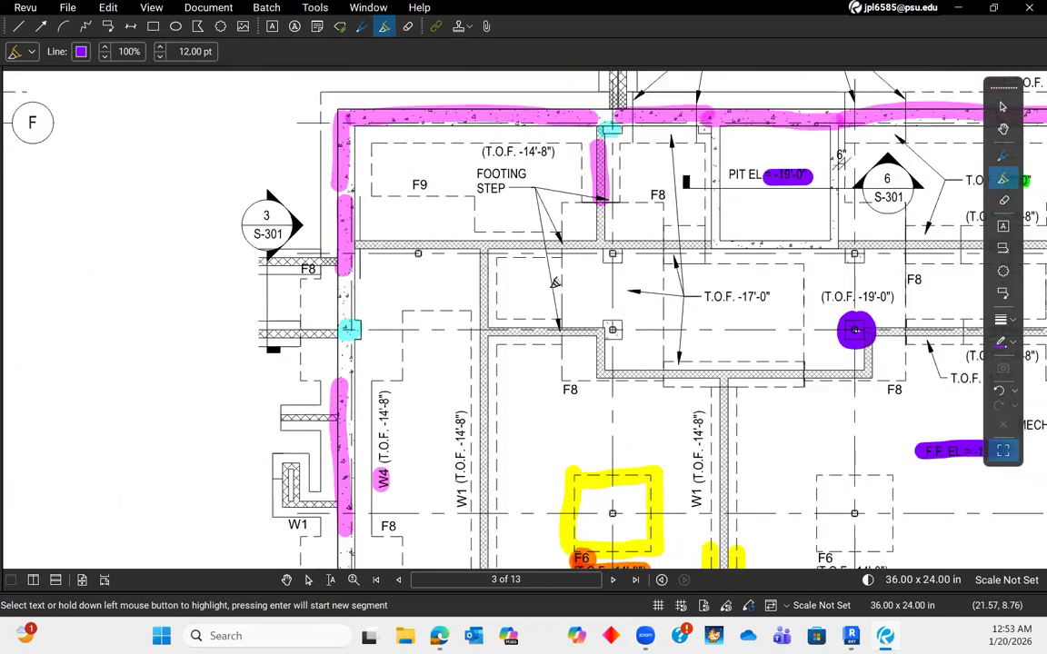
# - Highlight the pier at grids 8 and D in purple on the foundation plan
pyautogui.moveTo(615, 334); pyautogui.dragTo(577, 345, button='middle')
pyautogui.scroll(10, 576, 344)
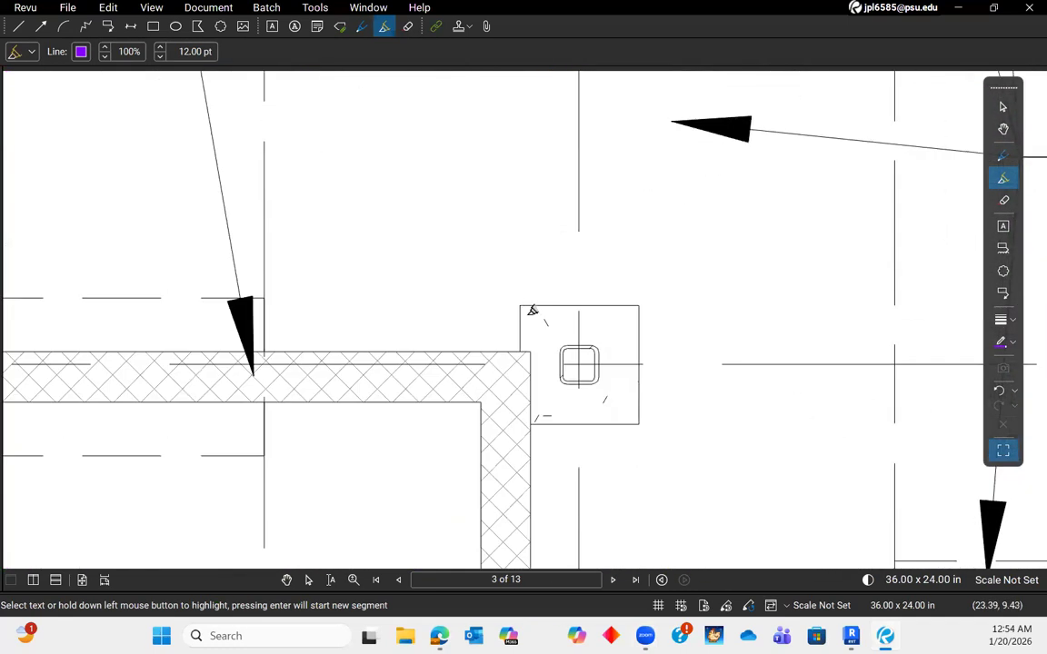
pyautogui.moveTo(519, 367); pyautogui.dragTo(568, 404)
pyautogui.moveTo(651, 390)
pyautogui.mouseDown()
pyautogui.moveTo(553, 306)
pyautogui.moveTo(578, 306)
pyautogui.mouseUp()
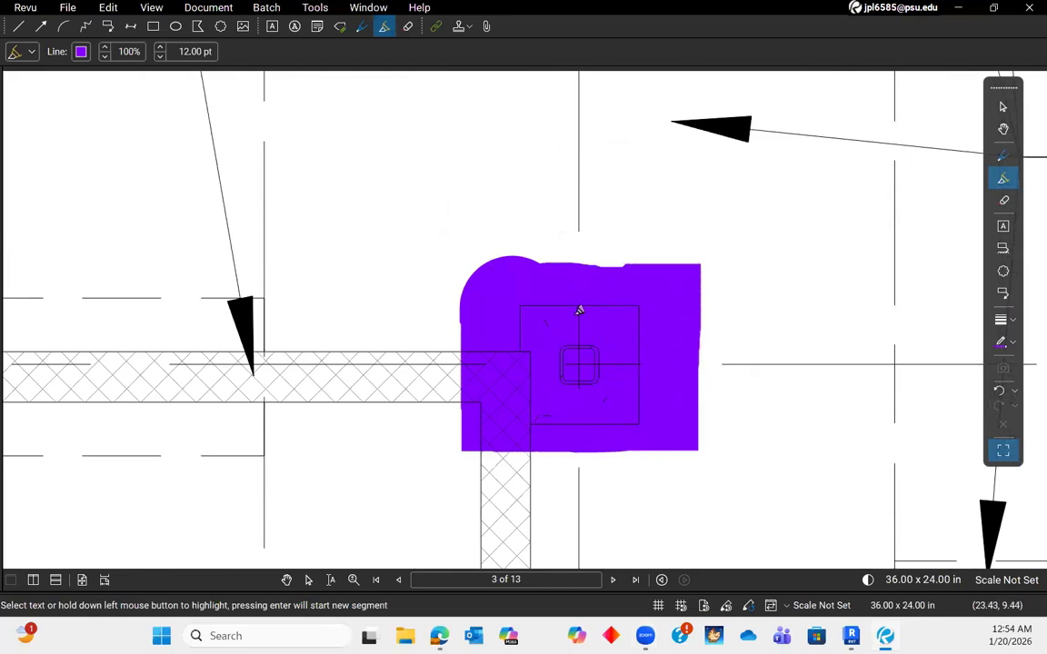
# - Examine the two highlighted grid D piers and their relation to the surrounding walls, footings and elevations across the foundation plan
pyautogui.scroll(-8, 581, 313)
pyautogui.scroll(5, 586, 323)
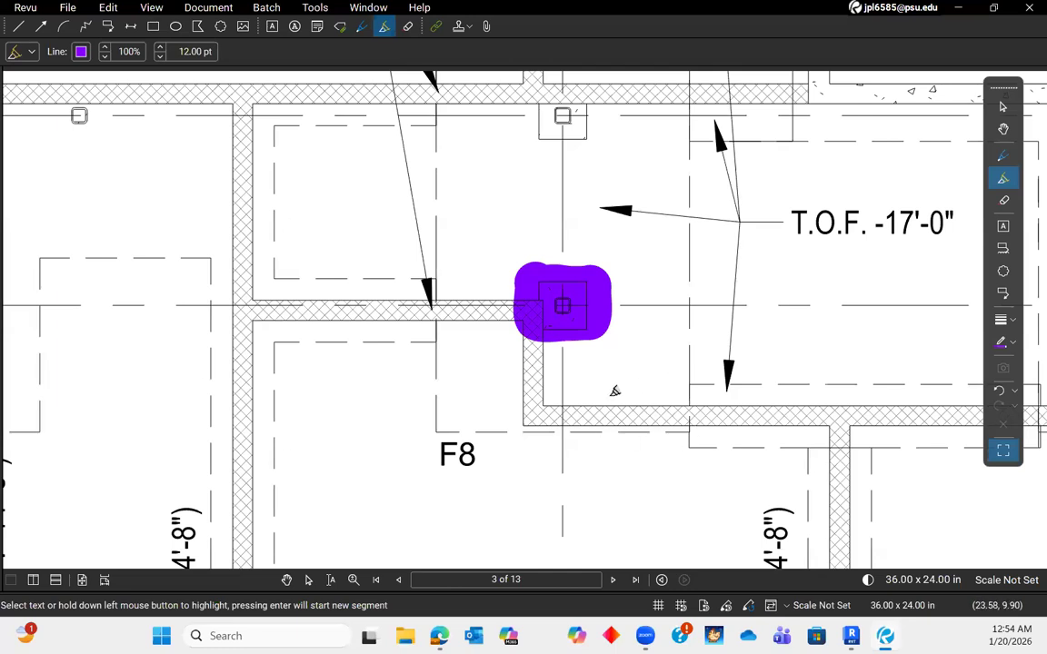
pyautogui.scroll(-1, 522, 348)
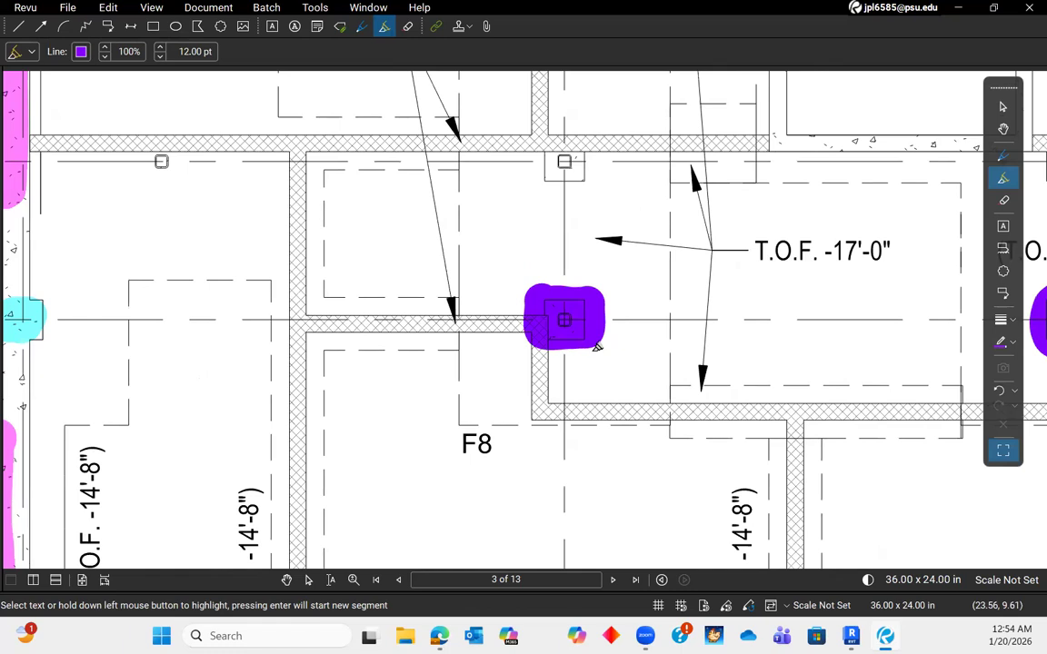
pyautogui.scroll(-4, 596, 346)
pyautogui.scroll(1, 609, 346)
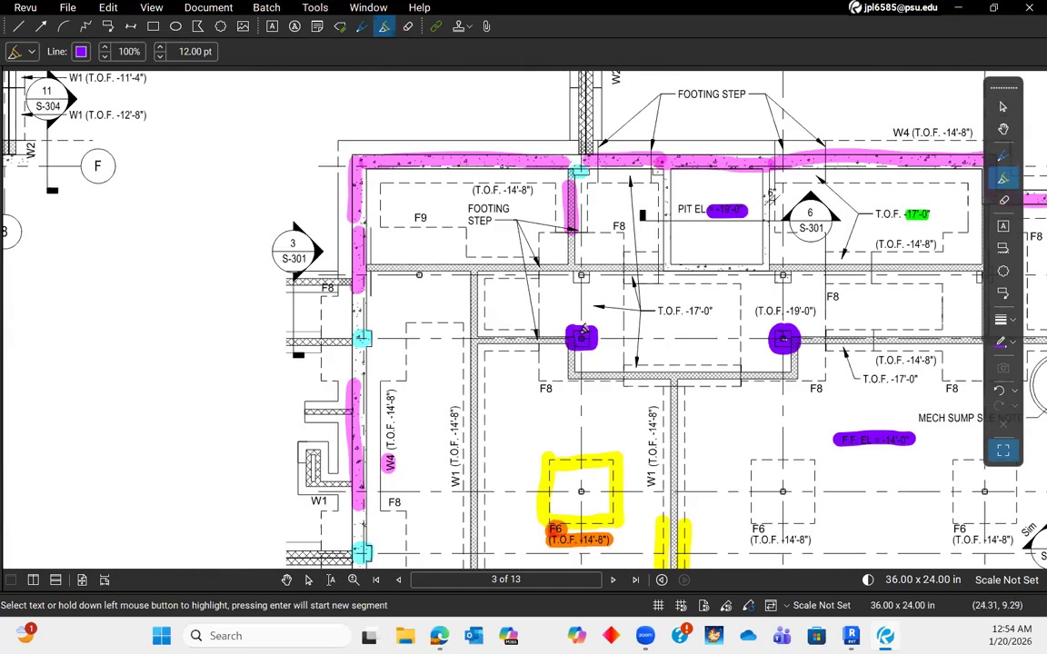
pyautogui.scroll(-5, 571, 332)
pyautogui.moveTo(675, 388); pyautogui.dragTo(681, 359, button='middle')
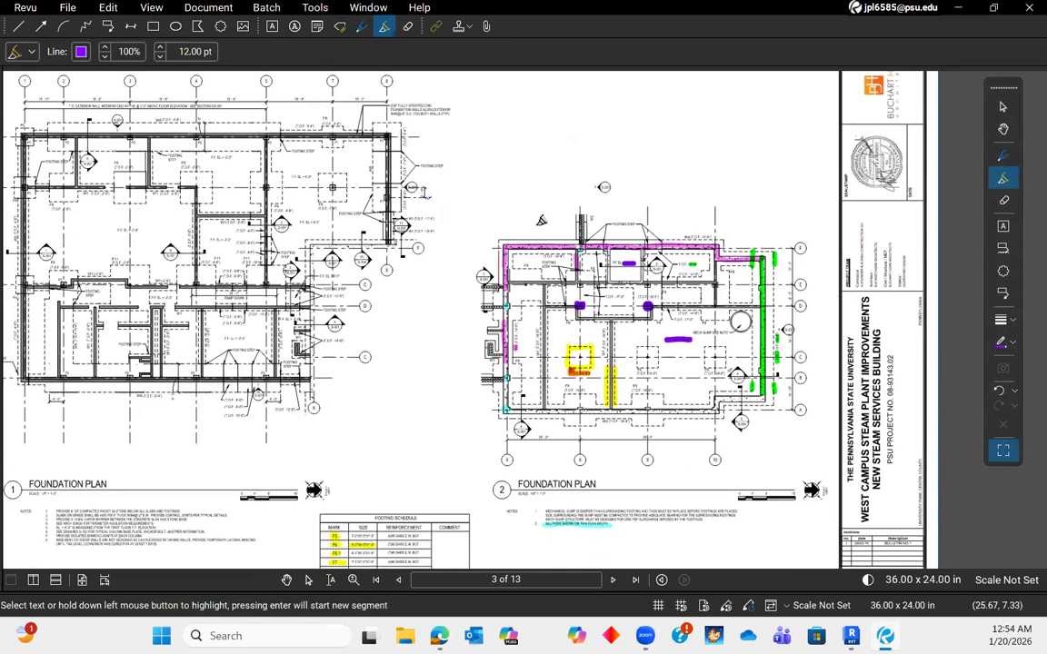
pyautogui.scroll(1, 686, 372)
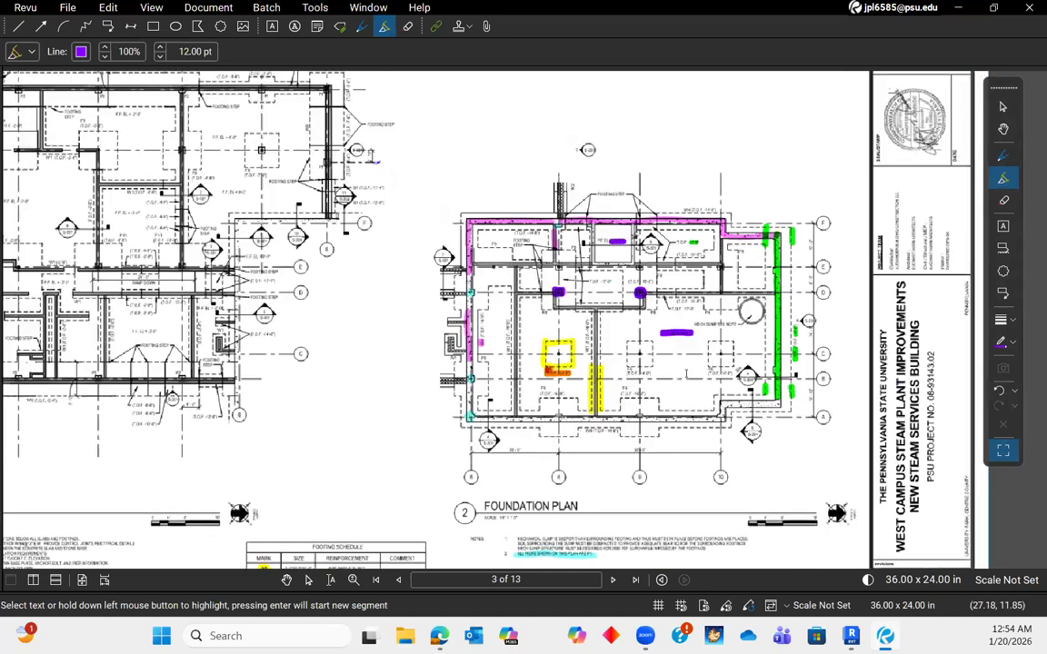
pyautogui.scroll(1, 686, 376)
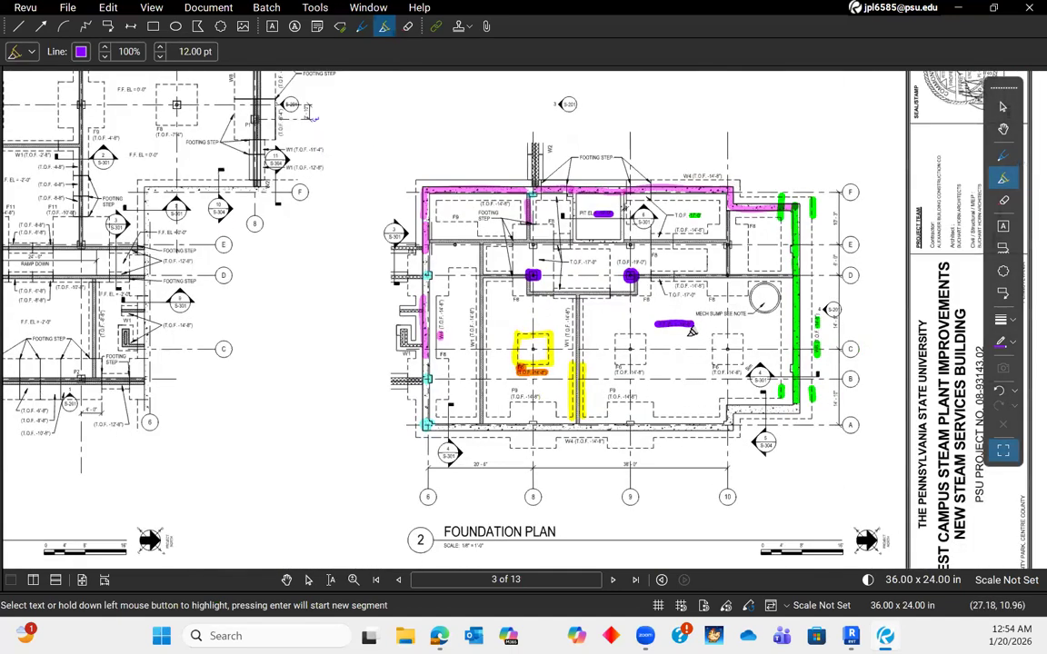
pyautogui.scroll(-2, 691, 332)
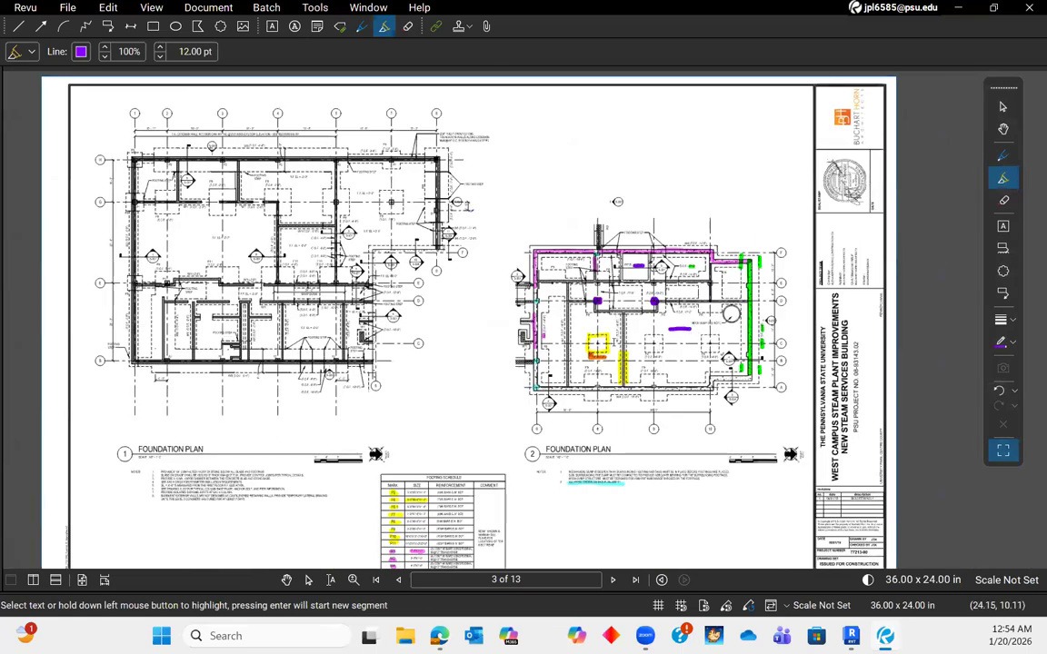
pyautogui.scroll(-1, 614, 344)
pyautogui.scroll(3, 614, 327)
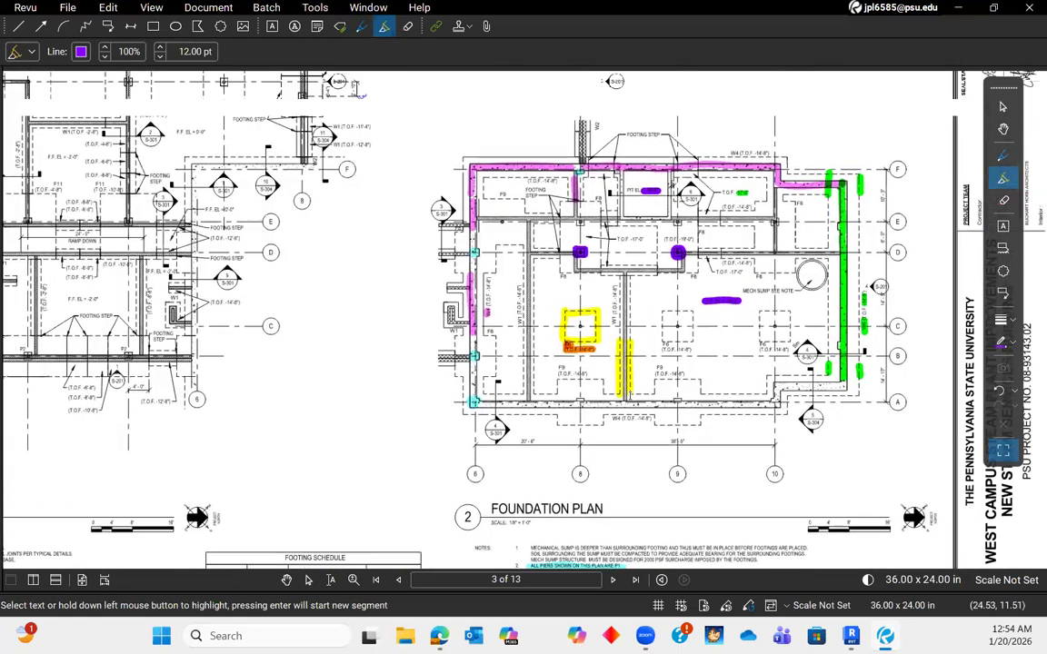
# - Highlight the T.O.F. -17'-0" note between the two grid D piers in purple
pyautogui.scroll(1, 616, 311)
pyautogui.scroll(-3, 657, 418)
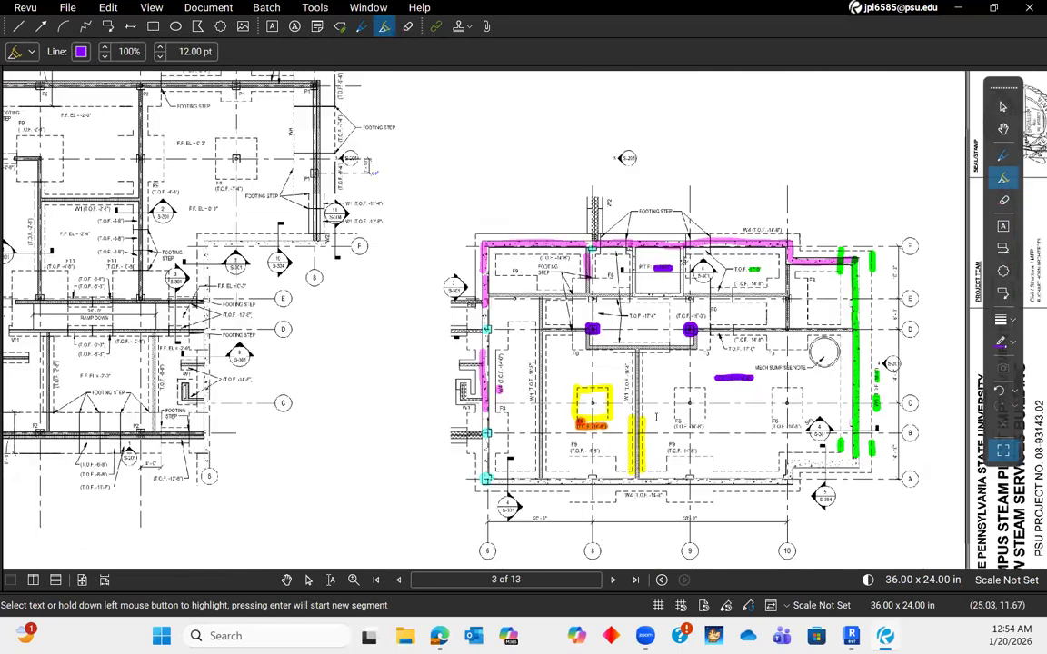
pyautogui.scroll(3, 633, 368)
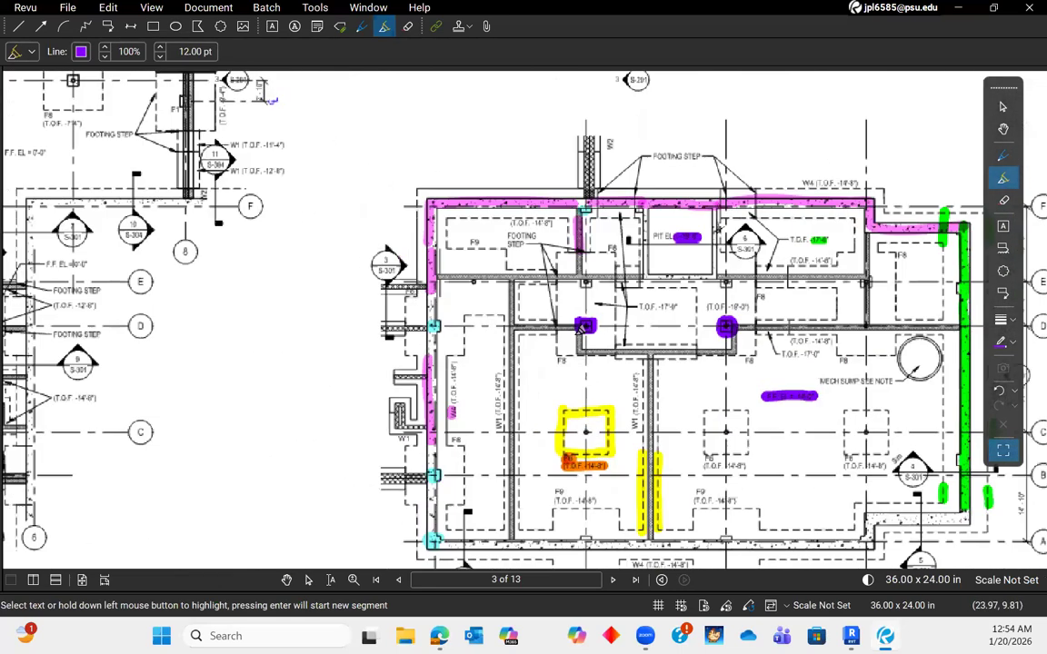
pyautogui.scroll(3, 578, 291)
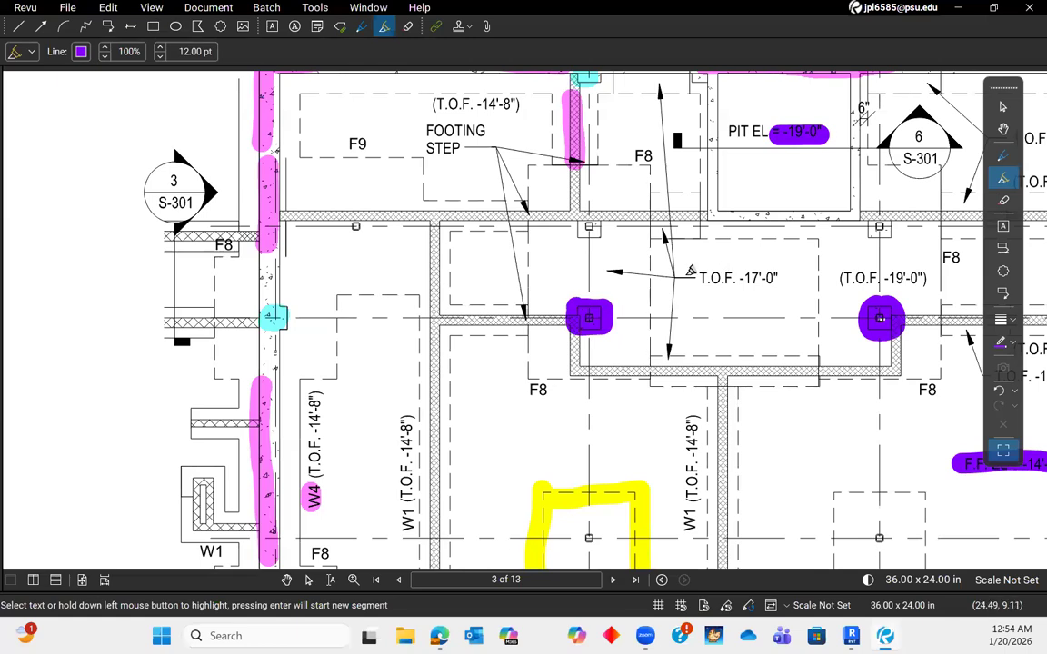
pyautogui.moveTo(677, 275); pyautogui.dragTo(780, 275)
pyautogui.scroll(-3, 659, 291)
pyautogui.scroll(-1, 649, 364)
pyautogui.scroll(3, 654, 362)
pyautogui.scroll(-3, 692, 353)
pyautogui.scroll(4, 692, 353)
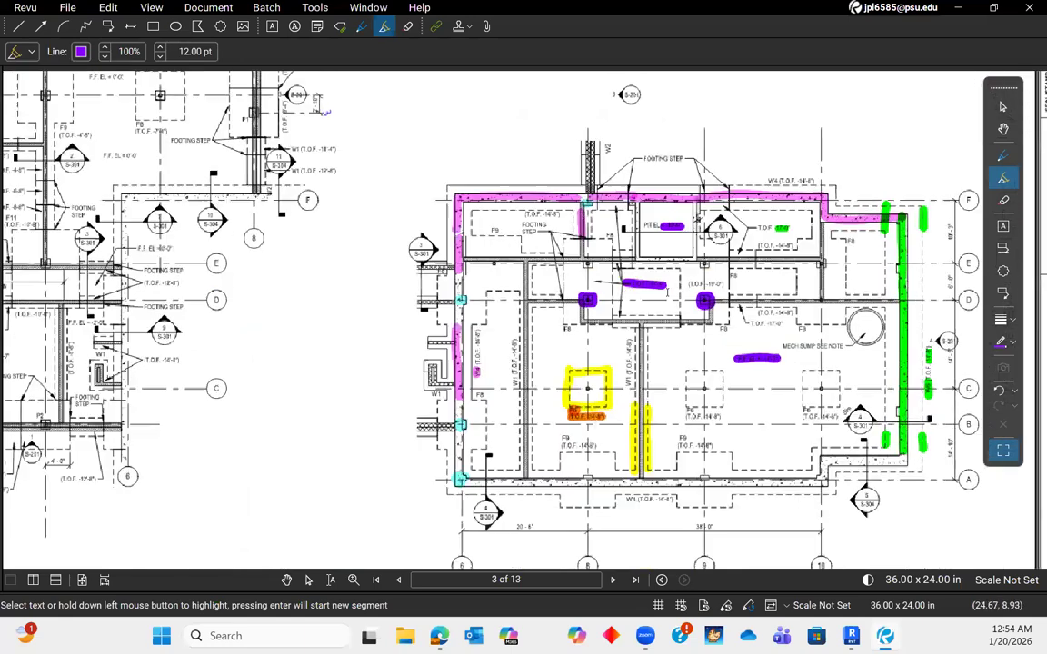
# - Mark the pit's wall corner along the grid F wall, between grids 8 and 9, with a purple highlight dot
pyautogui.scroll(-2, 655, 385)
pyautogui.moveTo(656, 385); pyautogui.dragTo(651, 367, button='middle')
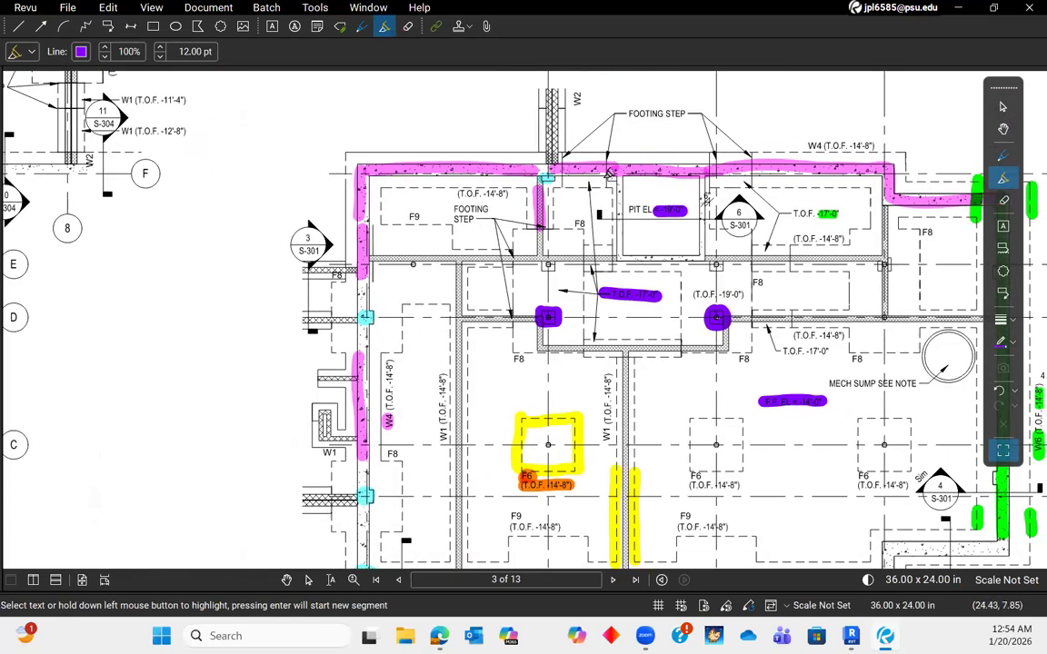
pyautogui.scroll(5, 608, 172)
pyautogui.click(625, 175)
pyautogui.scroll(-3, 642, 266)
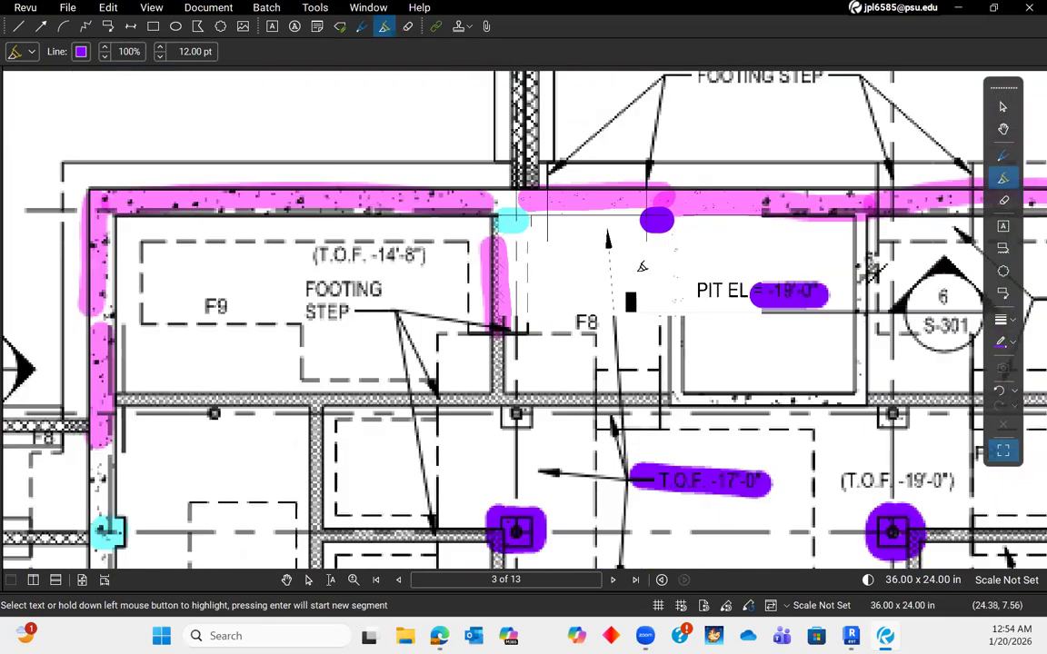
# - Mark the foundation wall corner at grids 10 and A with a purple highlight dot
pyautogui.moveTo(143, 275); pyautogui.dragTo(339, 216, button='middle')
pyautogui.scroll(-5, 339, 217)
pyautogui.moveTo(381, 522); pyautogui.dragTo(522, 383, button='middle')
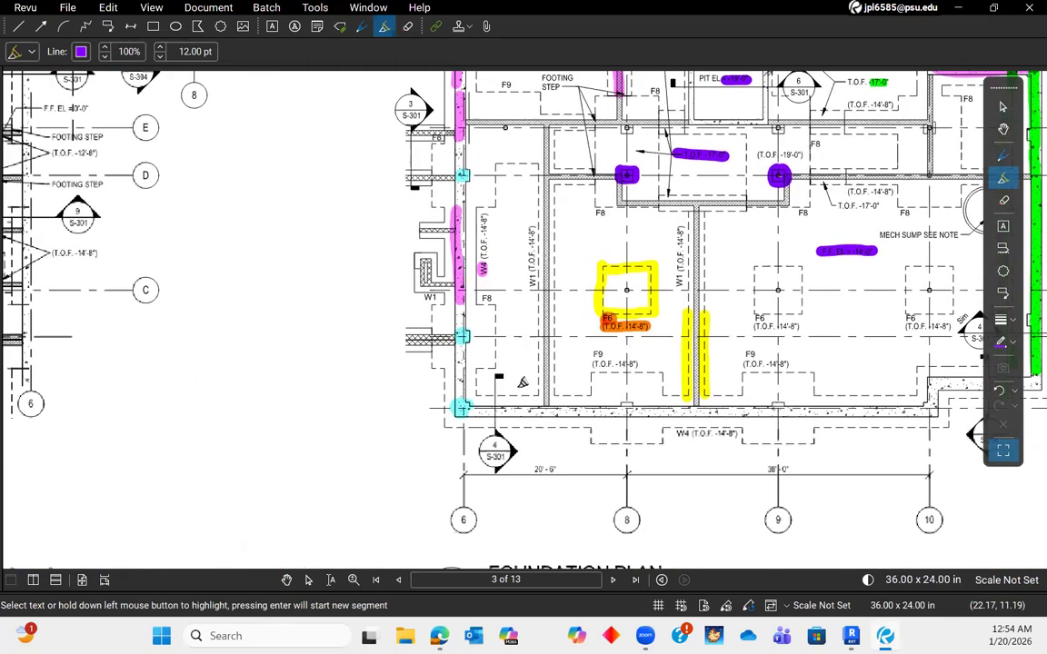
pyautogui.moveTo(853, 348); pyautogui.dragTo(553, 360, button='middle')
pyautogui.scroll(-2, 680, 396)
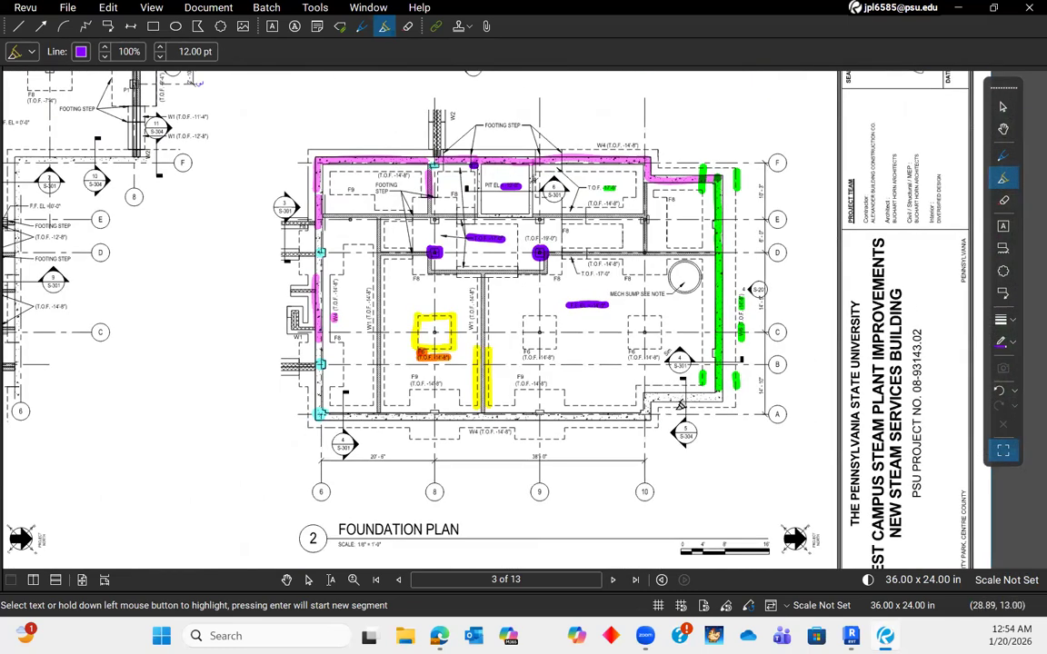
pyautogui.scroll(3, 644, 414)
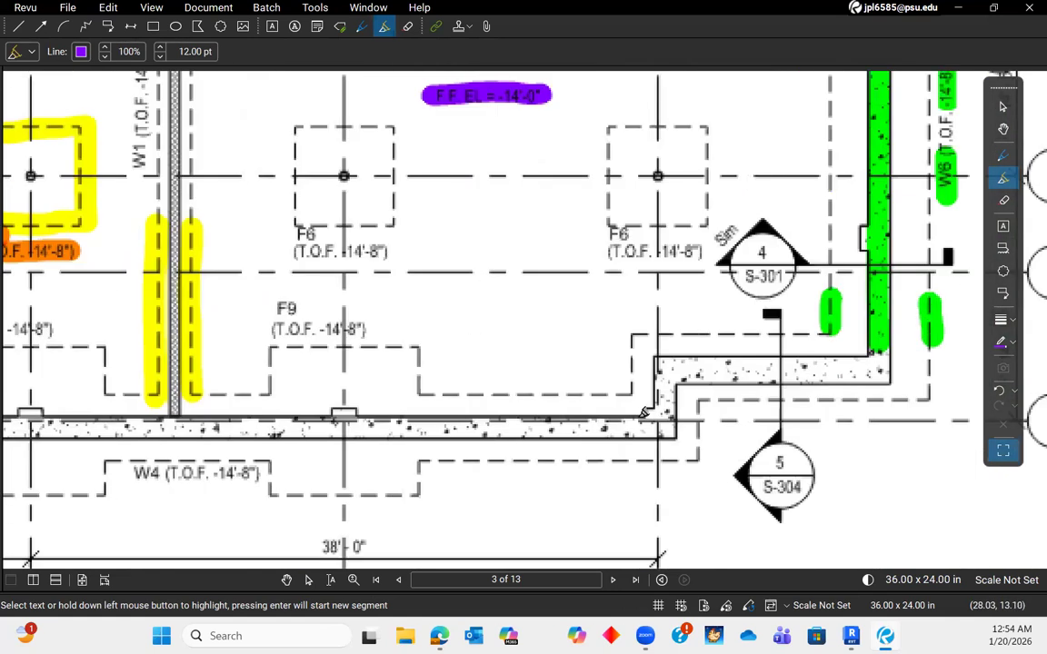
pyautogui.scroll(3, 641, 414)
pyautogui.click(660, 407)
pyautogui.scroll(-3, 745, 397)
# - Highlight the piers on the F6 footings at grids 10 and C and at grids 9 and C in purple
pyautogui.moveTo(502, 236); pyautogui.dragTo(632, 384, button='middle')
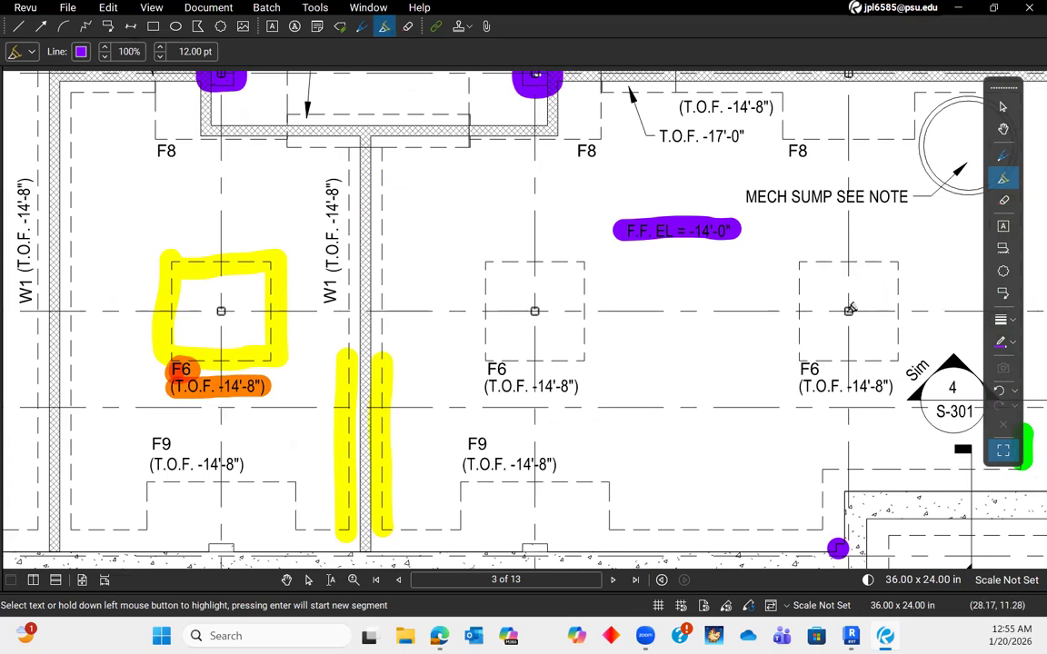
pyautogui.scroll(4, 849, 309)
pyautogui.moveTo(845, 291); pyautogui.dragTo(853, 304)
pyautogui.scroll(-3, 853, 304)
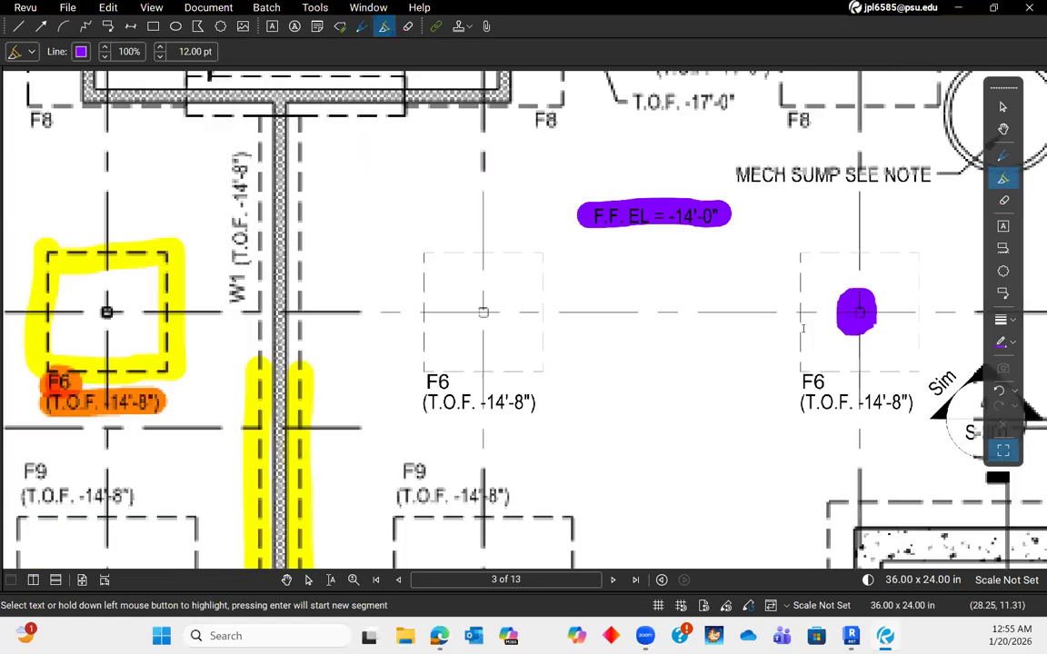
pyautogui.scroll(5, 627, 299)
pyautogui.moveTo(621, 297); pyautogui.dragTo(636, 294)
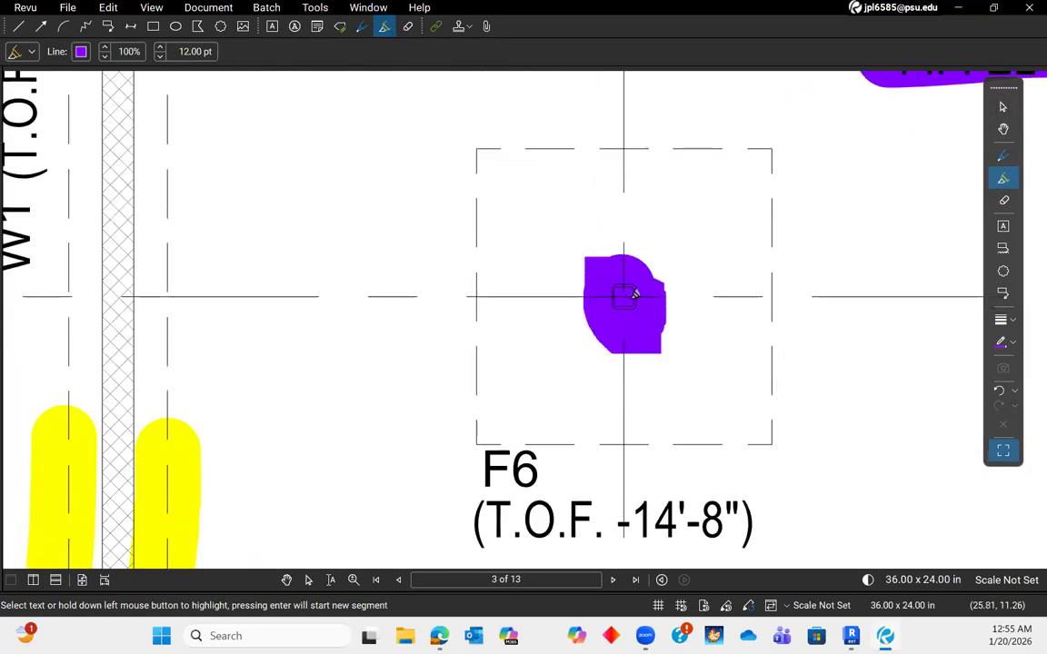
pyautogui.scroll(-4, 635, 294)
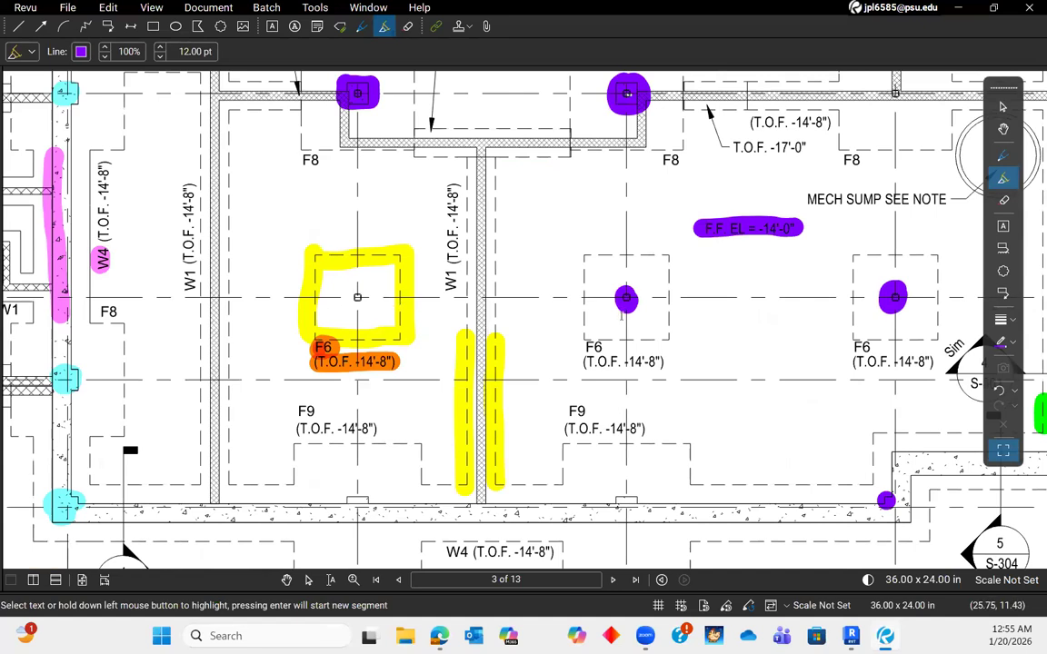
# - Highlight the -14'-8" top-of-footing elevation of the F6 footing at grids 9 and C in purple
pyautogui.scroll(4, 620, 378)
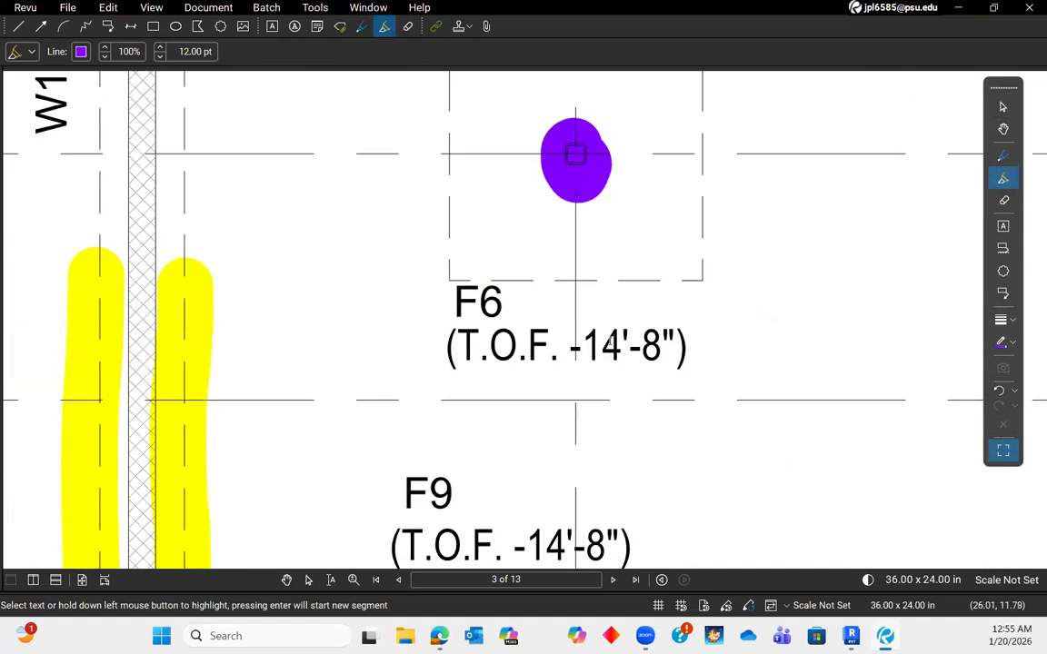
pyautogui.moveTo(664, 341); pyautogui.dragTo(597, 348)
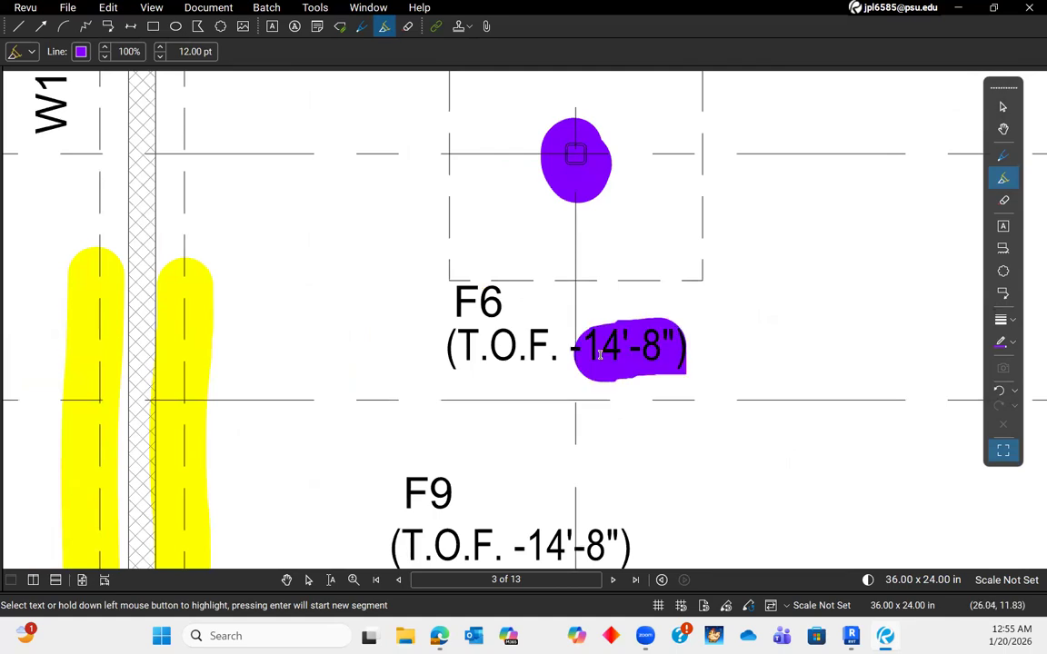
pyautogui.scroll(-4, 599, 351)
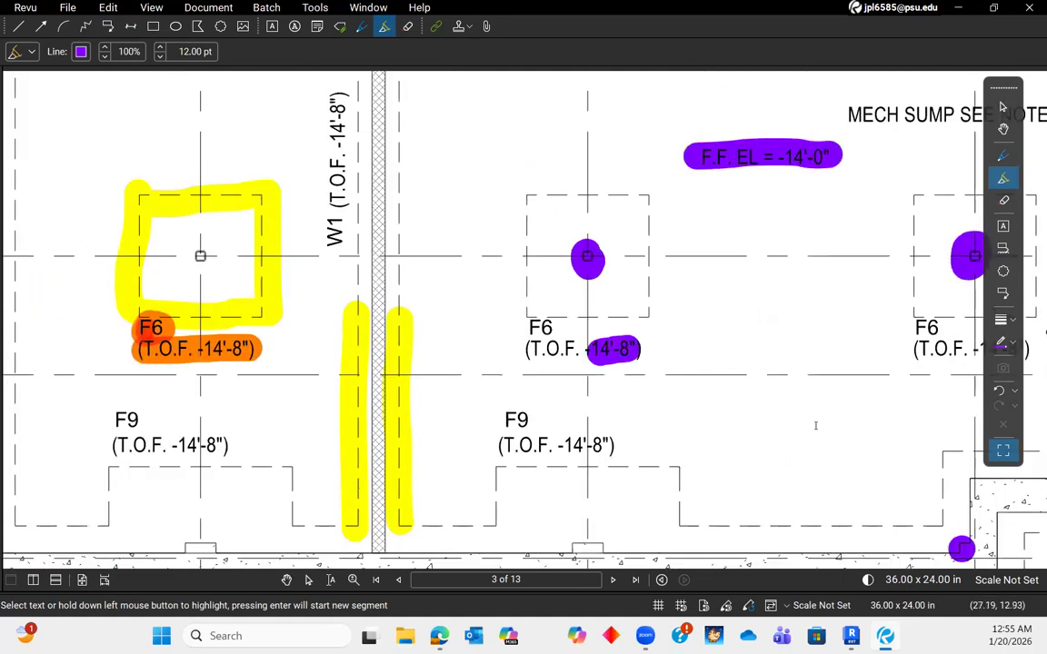
pyautogui.scroll(-5, 551, 384)
pyautogui.scroll(5, 374, 255)
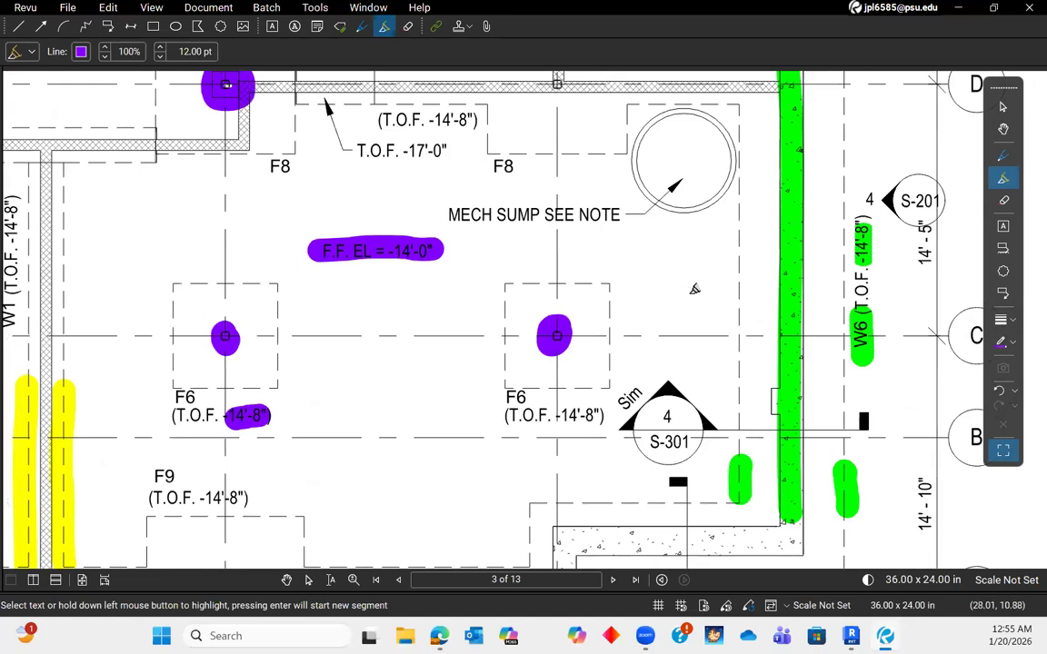
pyautogui.scroll(-3, 694, 289)
pyautogui.scroll(2, 639, 382)
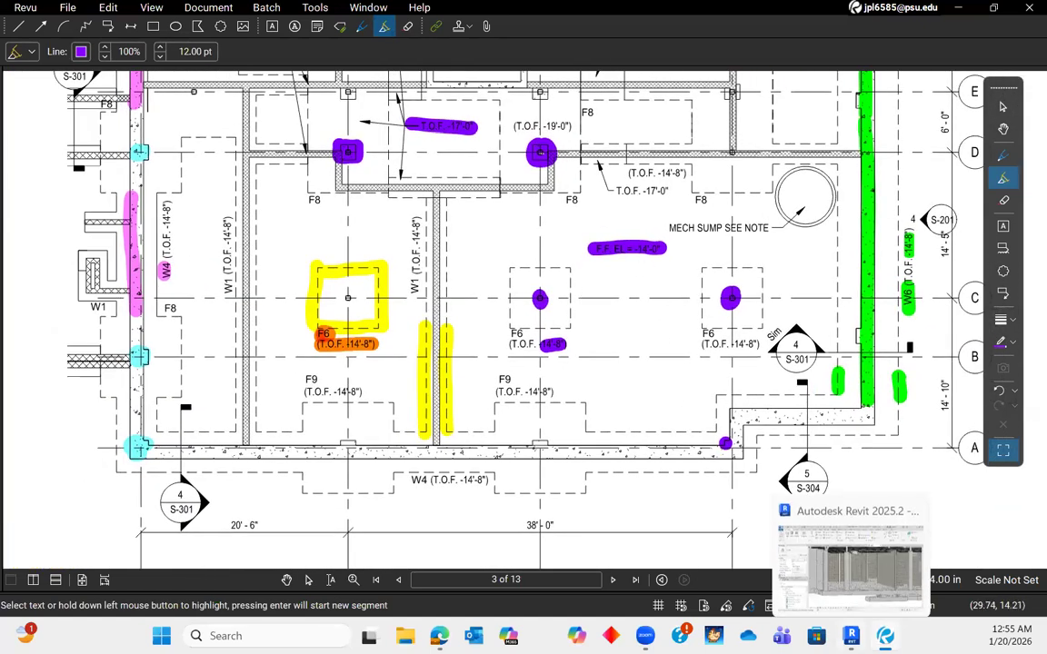
# - Switch to Revit and examine the constraints of the P1 column and the adjacent 1' 4" concrete wall in the 3D view
pyautogui.click(851, 636)
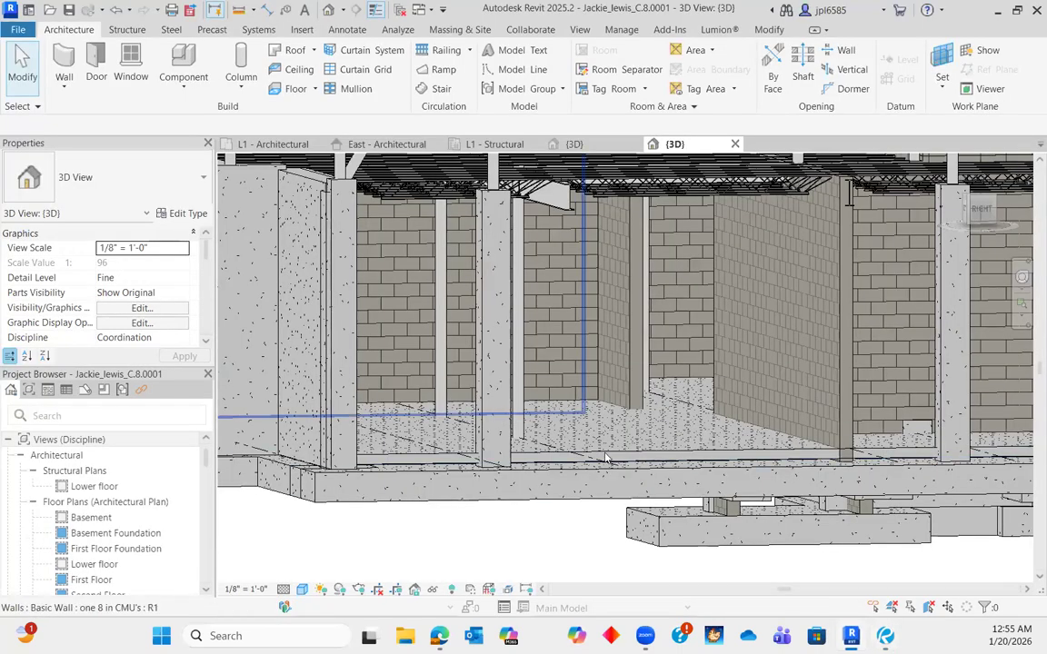
pyautogui.scroll(-4, 580, 454)
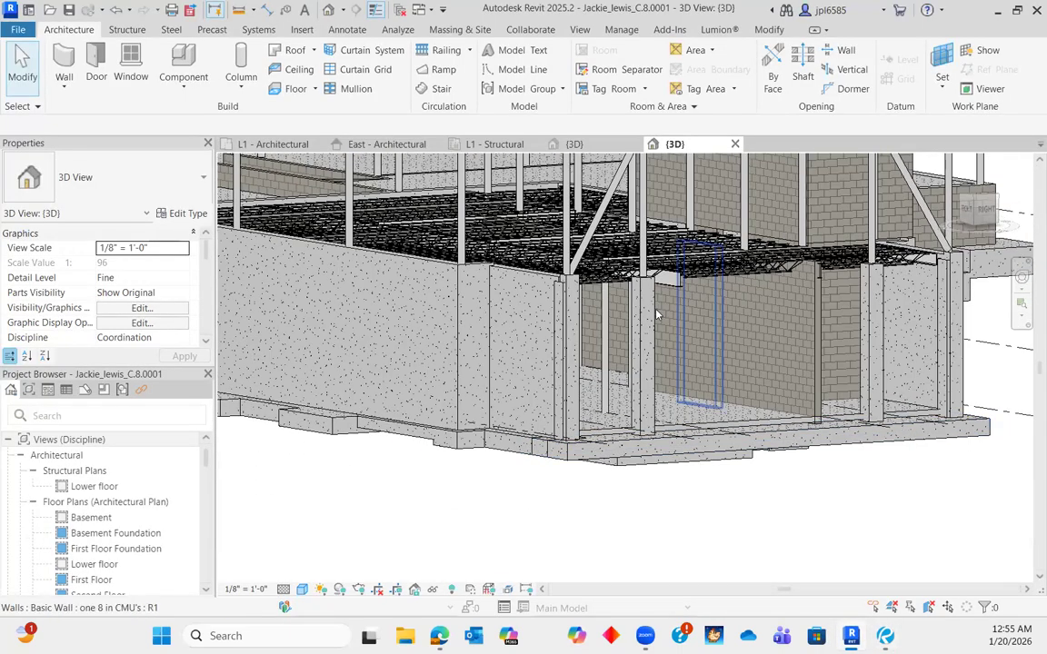
pyautogui.click(650, 315)
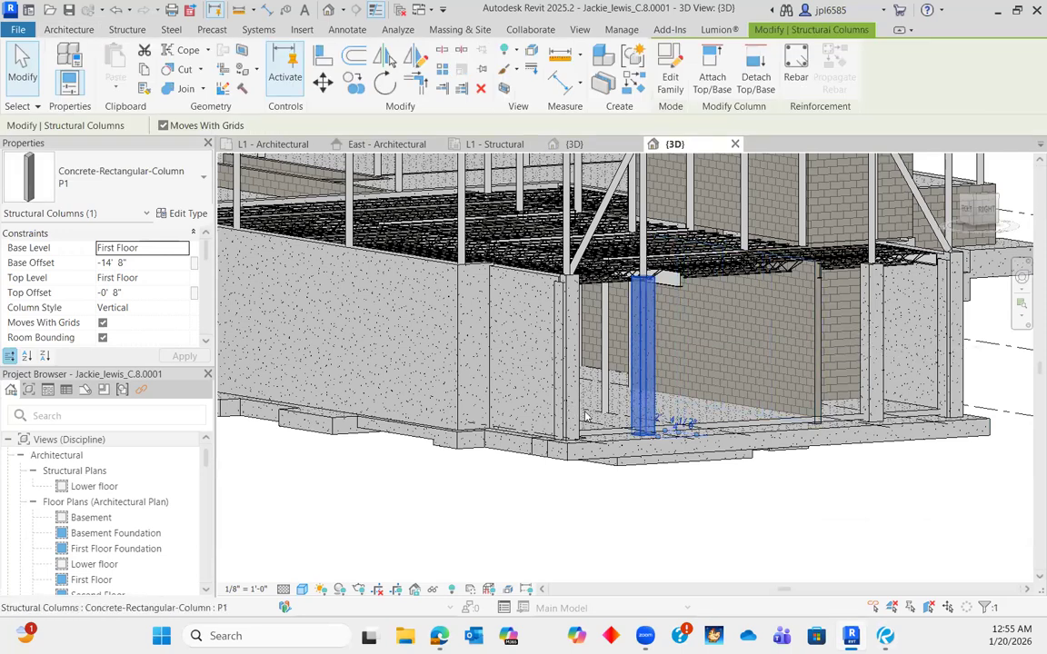
pyautogui.scroll(-6, 663, 473)
pyautogui.scroll(5, 636, 477)
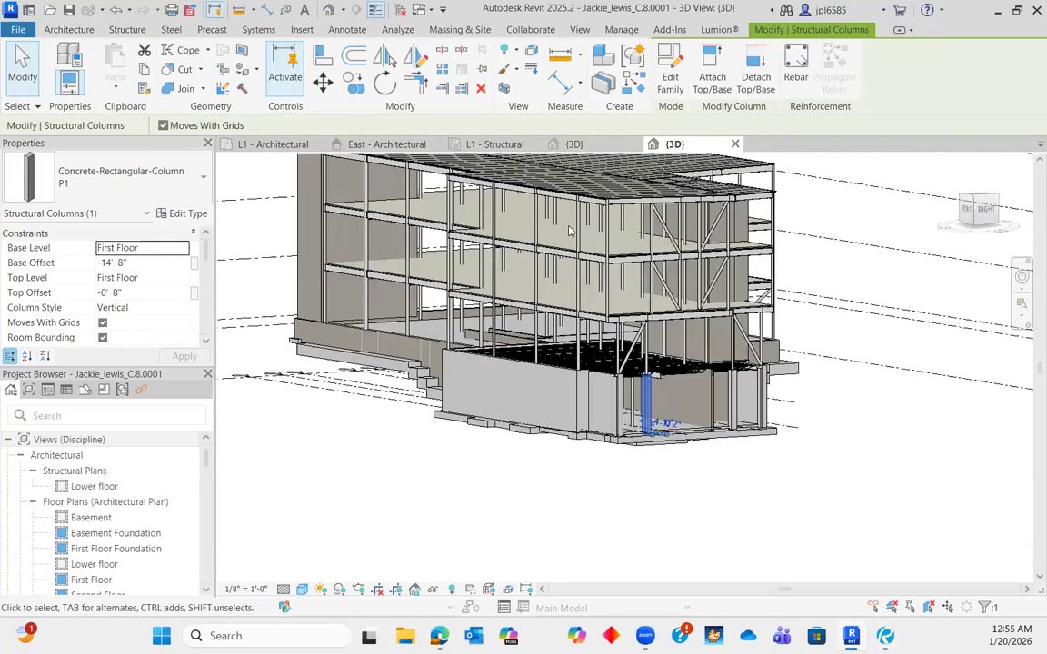
pyautogui.scroll(-1, 718, 461)
pyautogui.scroll(8, 722, 461)
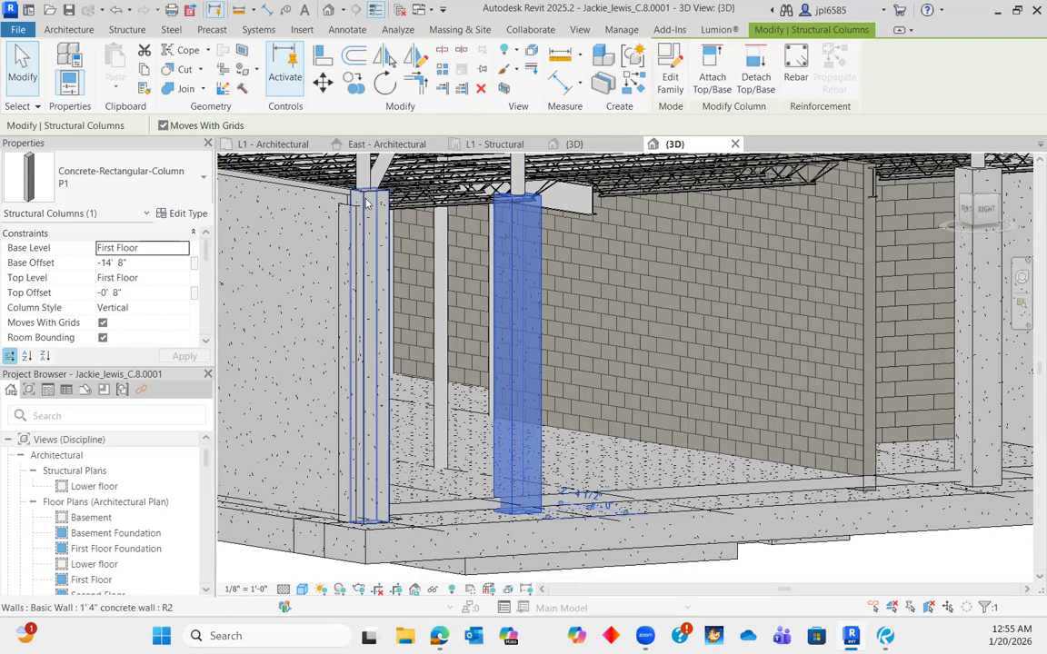
pyautogui.scroll(1, 542, 308)
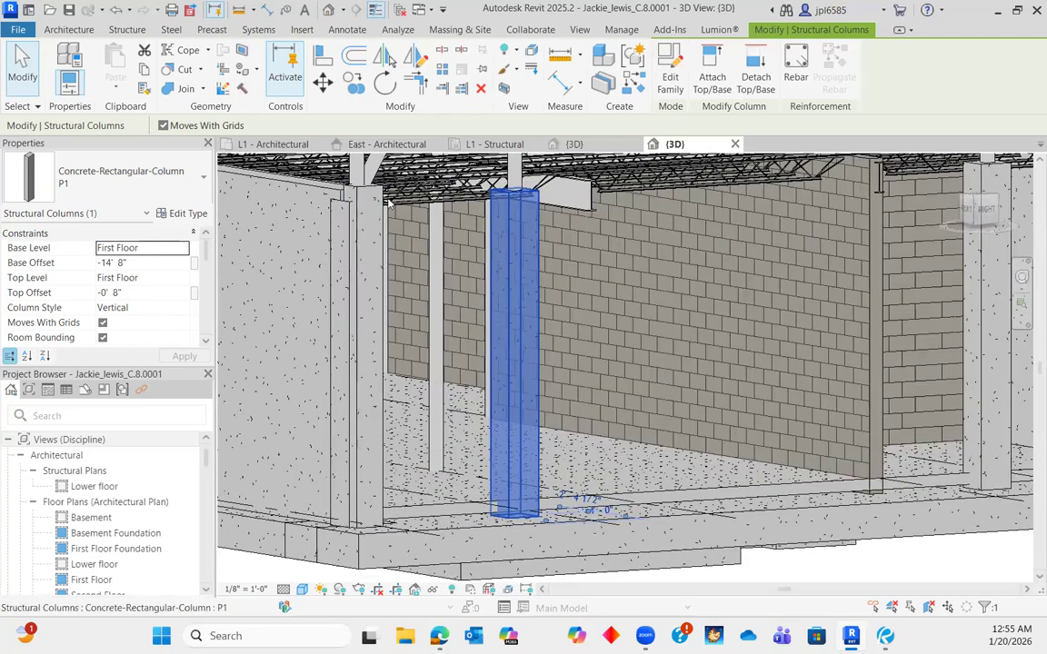
pyautogui.click(368, 193)
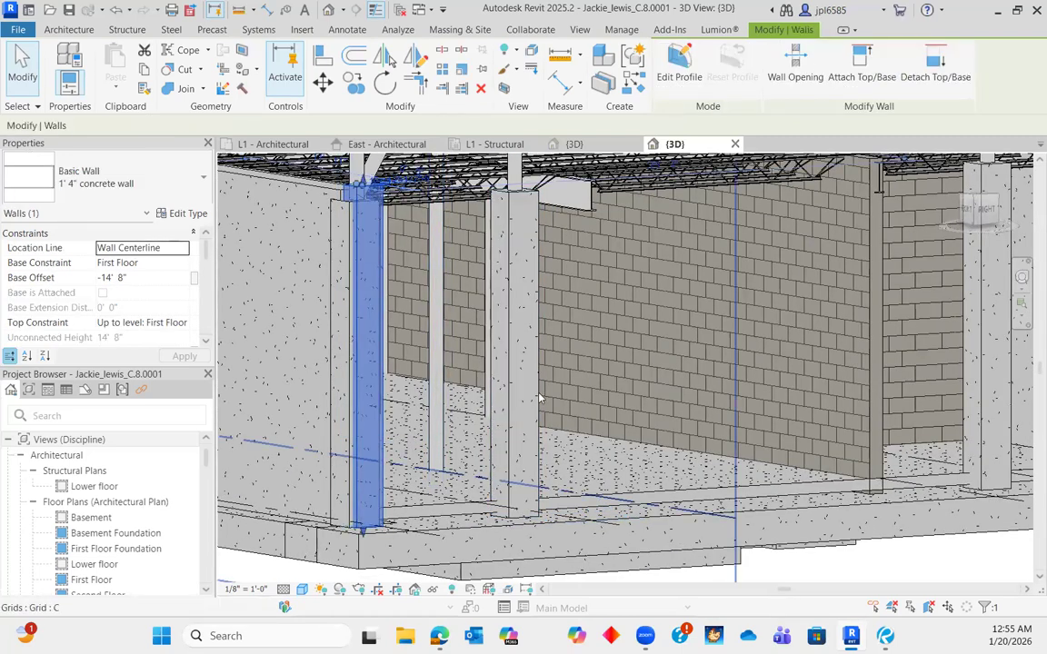
pyautogui.press('Escape')
# - Examine the HSS6X6X5/8 column and the surrounding basement piers and footings from below and from the open side
pyautogui.scroll(3, 524, 373)
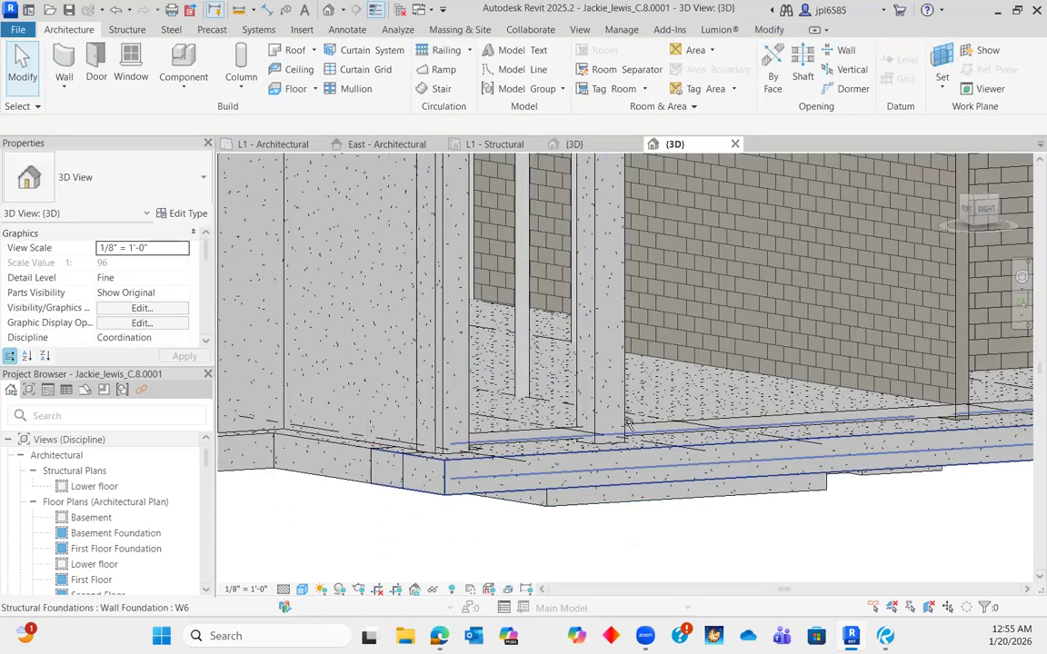
pyautogui.scroll(-2, 623, 440)
pyautogui.keyDown('shift'); pyautogui.moveTo(619, 494); pyautogui.dragTo(618, 470, button='middle'); pyautogui.keyUp('shift')
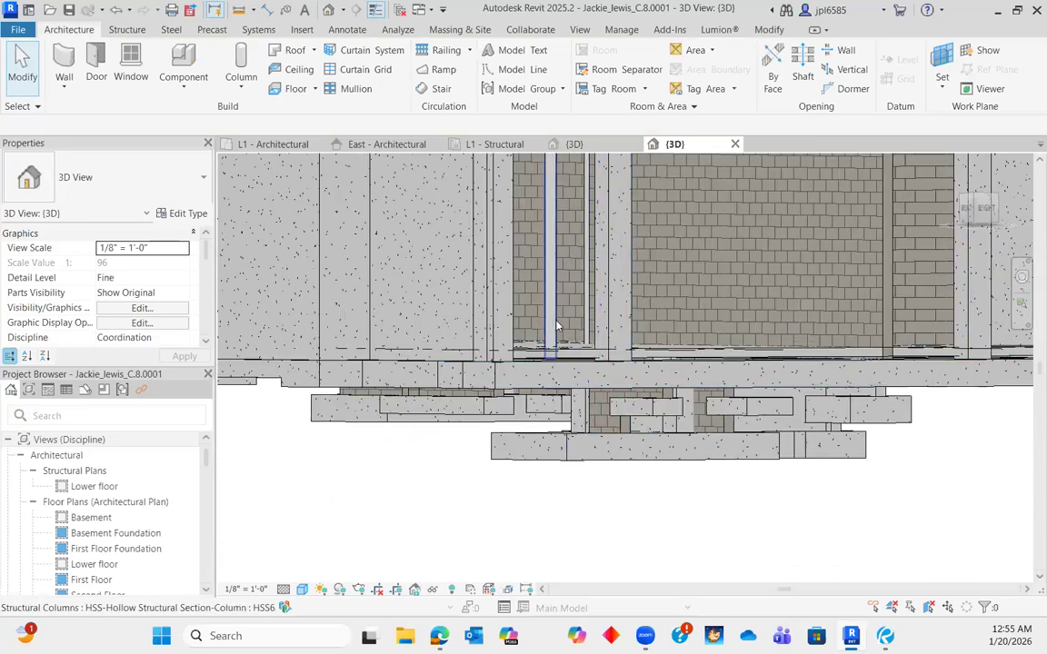
pyautogui.click(558, 327)
pyautogui.keyDown('shift'); pyautogui.moveTo(558, 327); pyautogui.dragTo(588, 376, button='middle'); pyautogui.keyUp('shift')
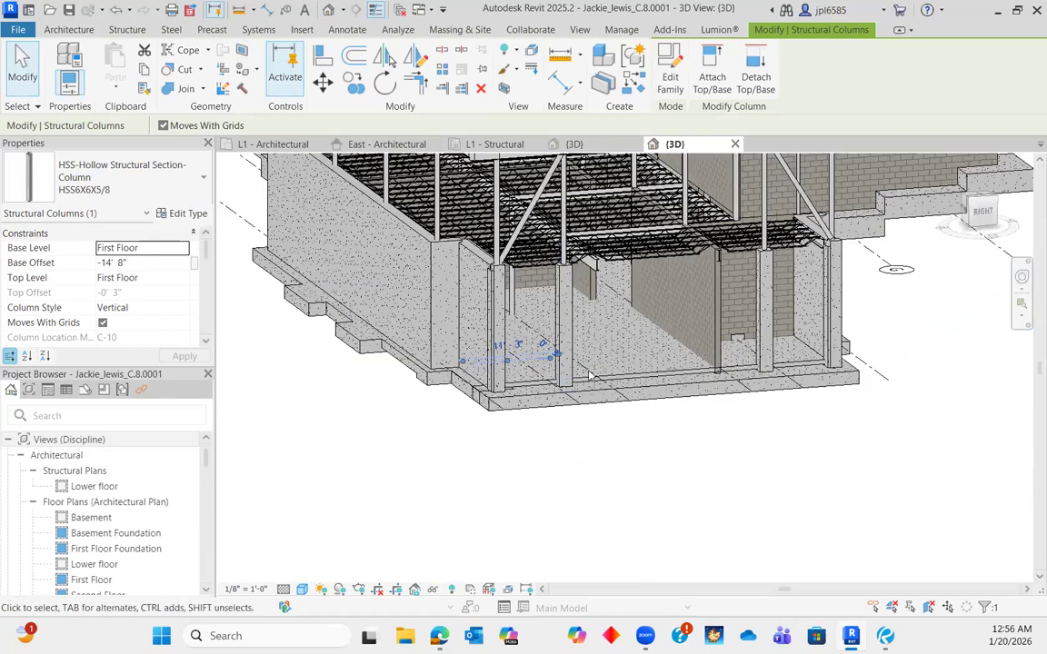
pyautogui.keyDown('shift'); pyautogui.moveTo(817, 374); pyautogui.dragTo(732, 389, button='middle'); pyautogui.keyUp('shift')
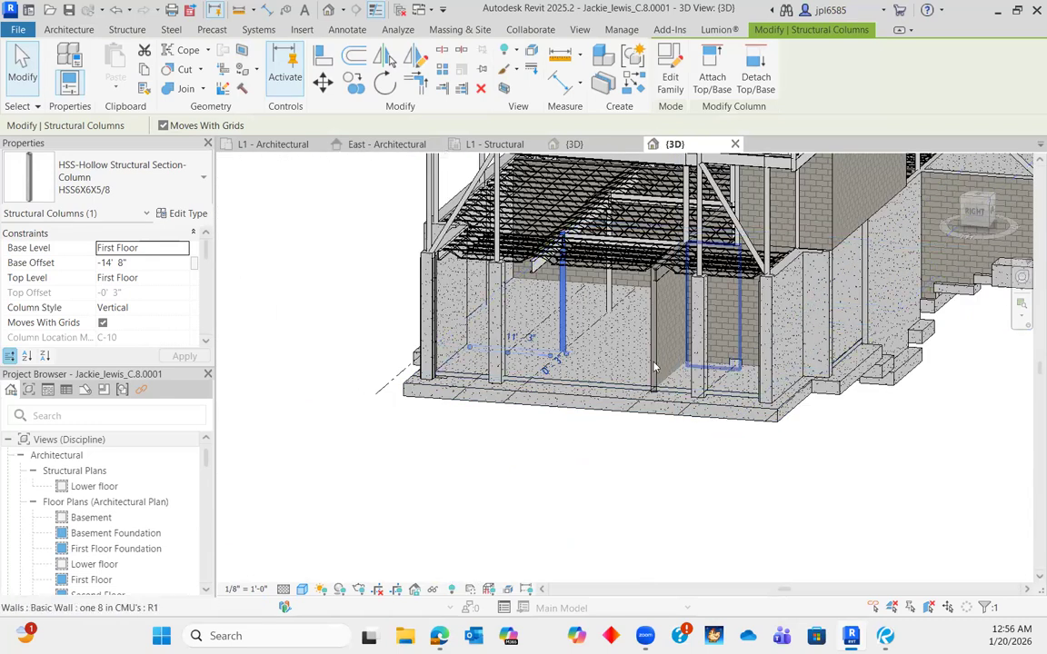
# - Hide the 8-inch CMU wall that stands beside the short P1 pier in the 3D view
pyautogui.click(730, 334)
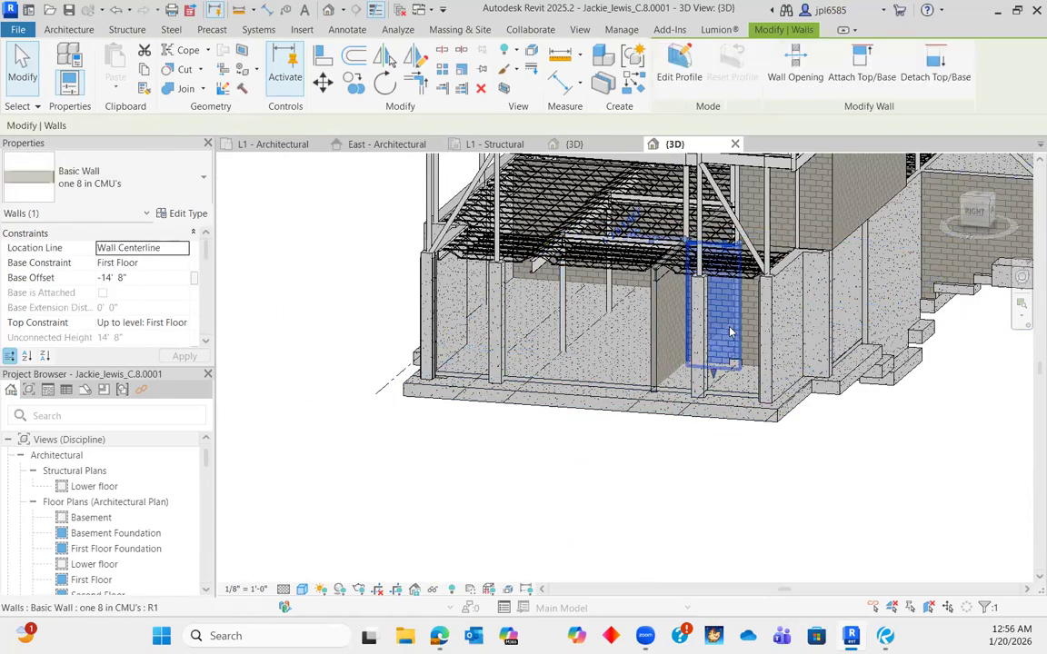
pyautogui.rightClick(730, 344)
pyautogui.moveTo(800, 268)
pyautogui.click(969, 268)
pyautogui.keyDown('shift'); pyautogui.moveTo(571, 336); pyautogui.dragTo(756, 343, button='middle'); pyautogui.keyUp('shift')
pyautogui.scroll(3, 732, 343)
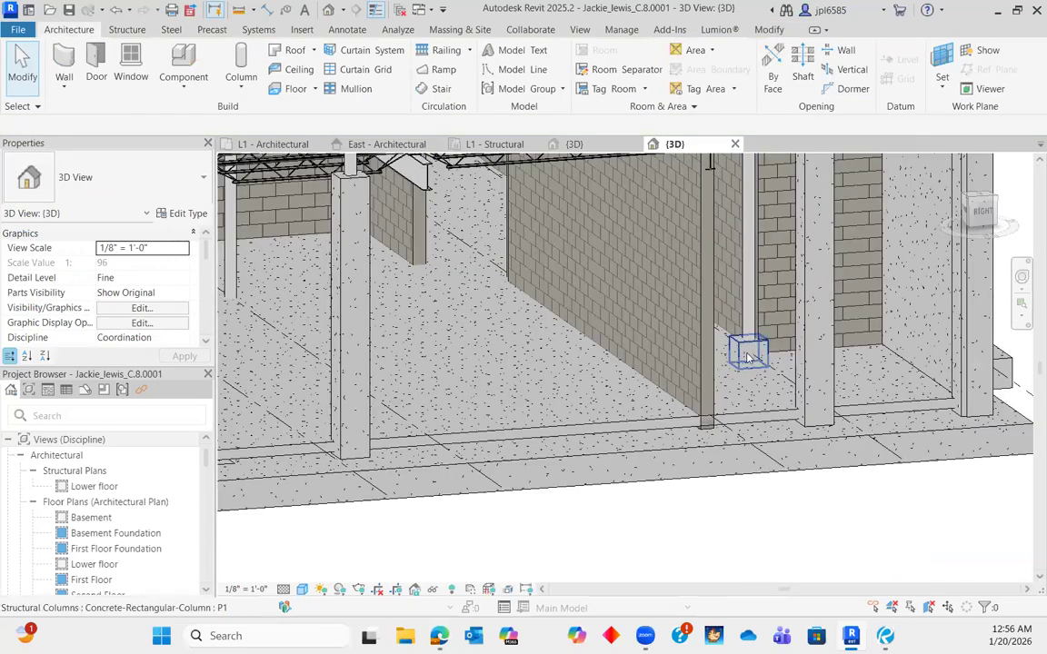
# - Try to change the top offset of the short P1 pier beneath the steel column
pyautogui.click(740, 346)
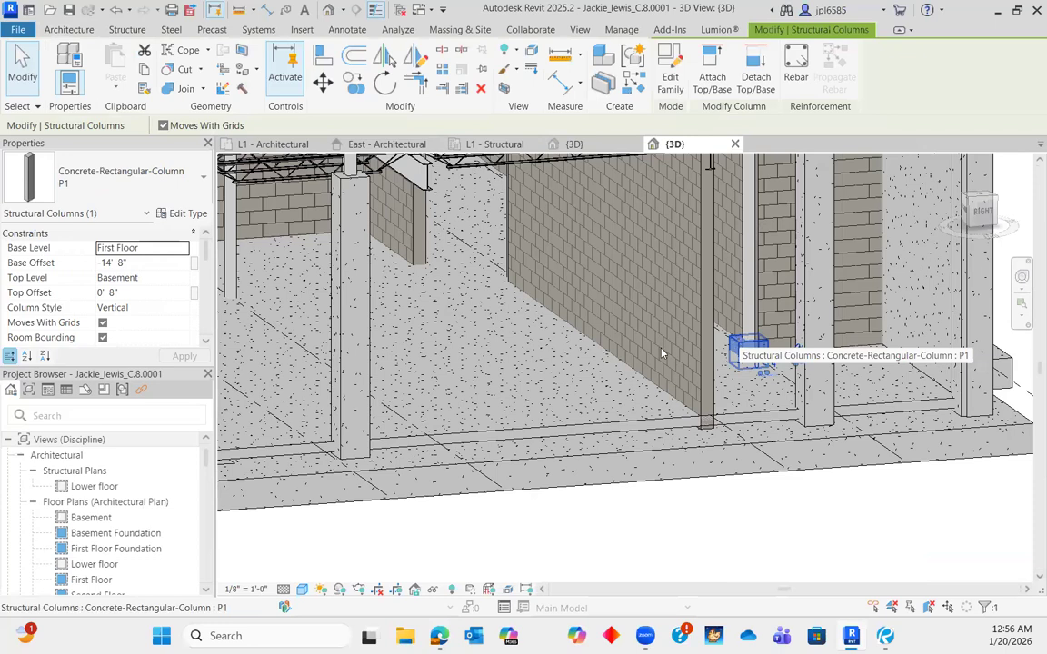
pyautogui.click(96, 293)
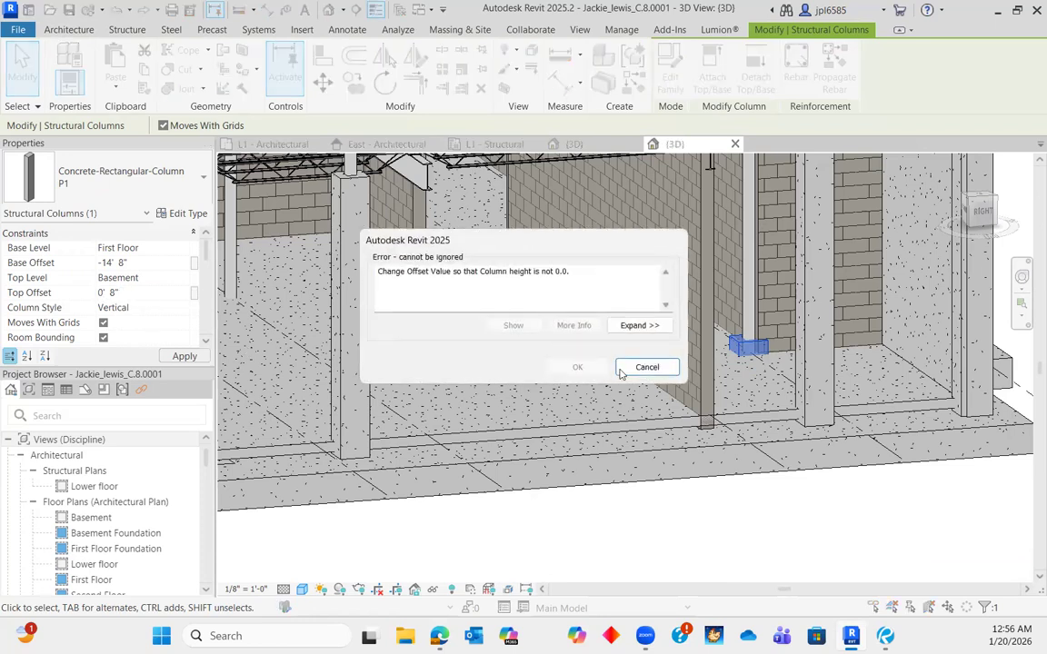
pyautogui.scroll(3, 756, 354)
pyautogui.scroll(-6, 749, 368)
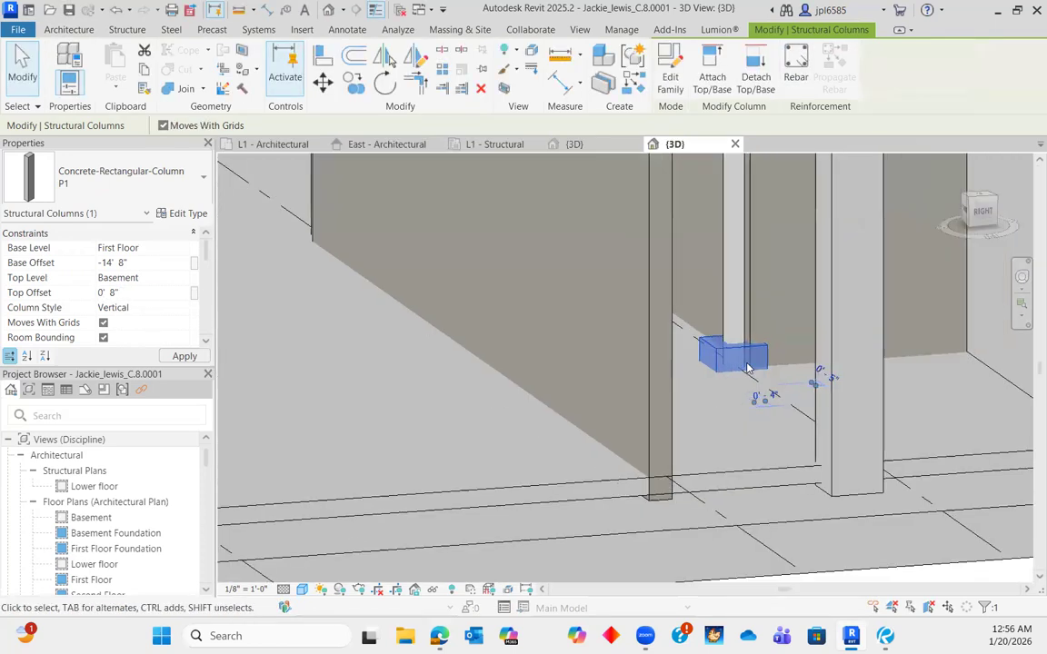
pyautogui.keyDown('shift'); pyautogui.moveTo(776, 444); pyautogui.dragTo(870, 614, button='middle'); pyautogui.keyUp('shift')
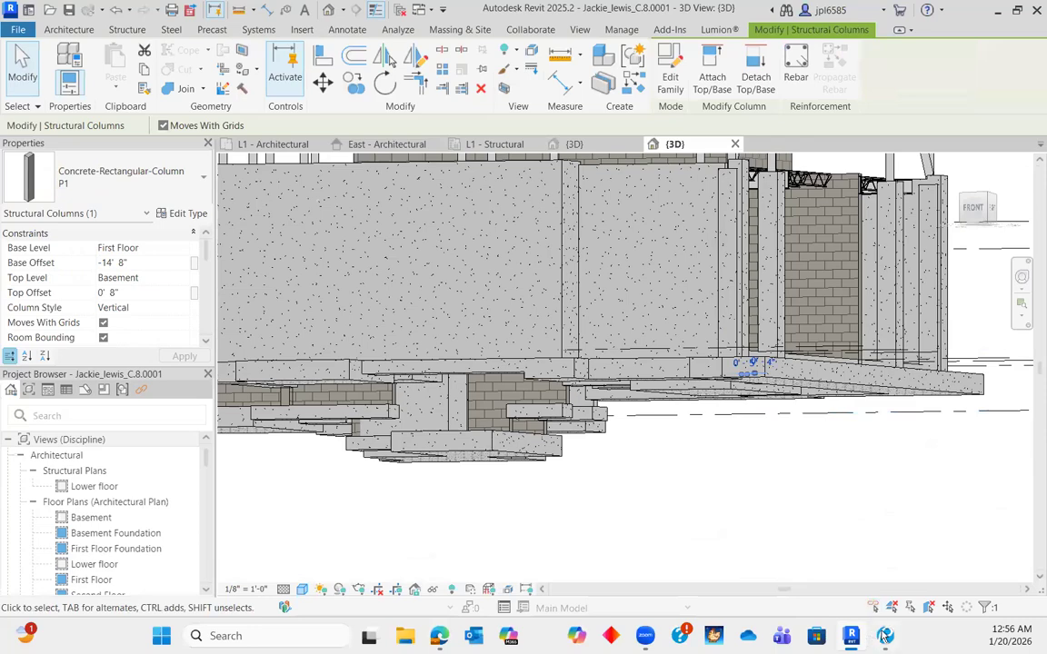
# - Switch to Revu and study the footing marks, T.O.F. elevations and piers across the basement foundation plan
pyautogui.click(884, 636)
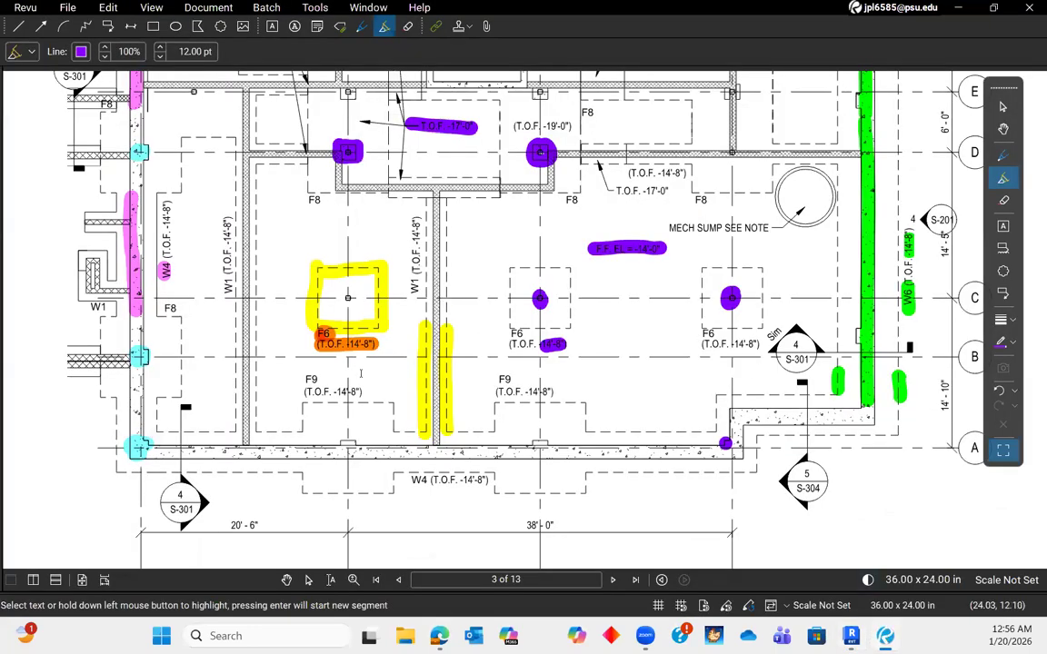
pyautogui.scroll(4, 360, 374)
pyautogui.scroll(-3, 354, 327)
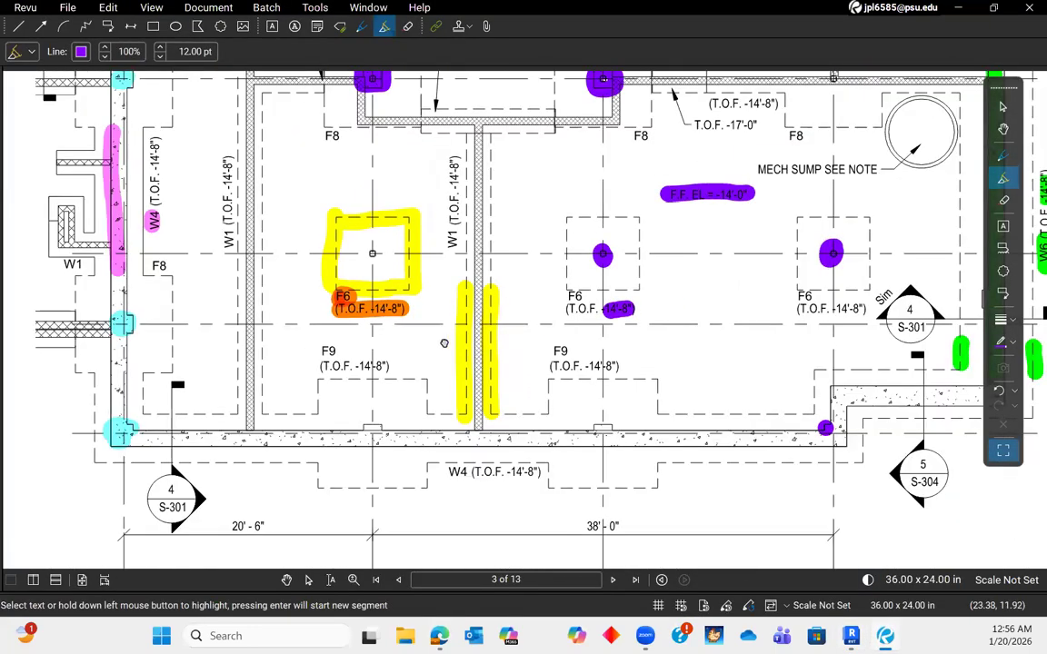
pyautogui.moveTo(444, 344); pyautogui.dragTo(513, 367, button='middle')
pyautogui.scroll(2, 473, 341)
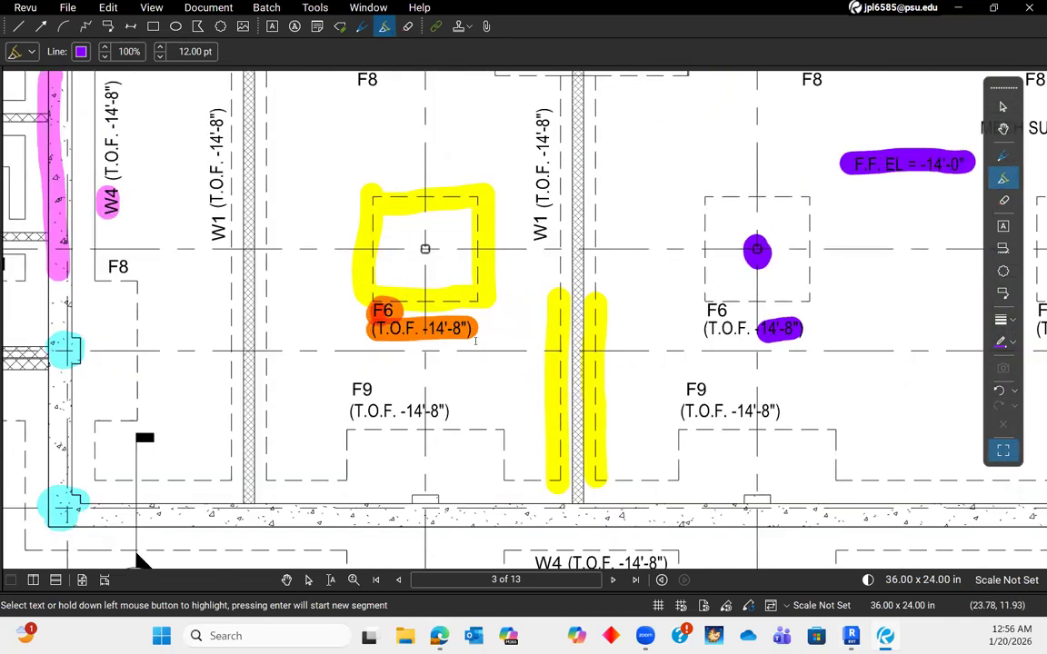
pyautogui.scroll(-4, 448, 338)
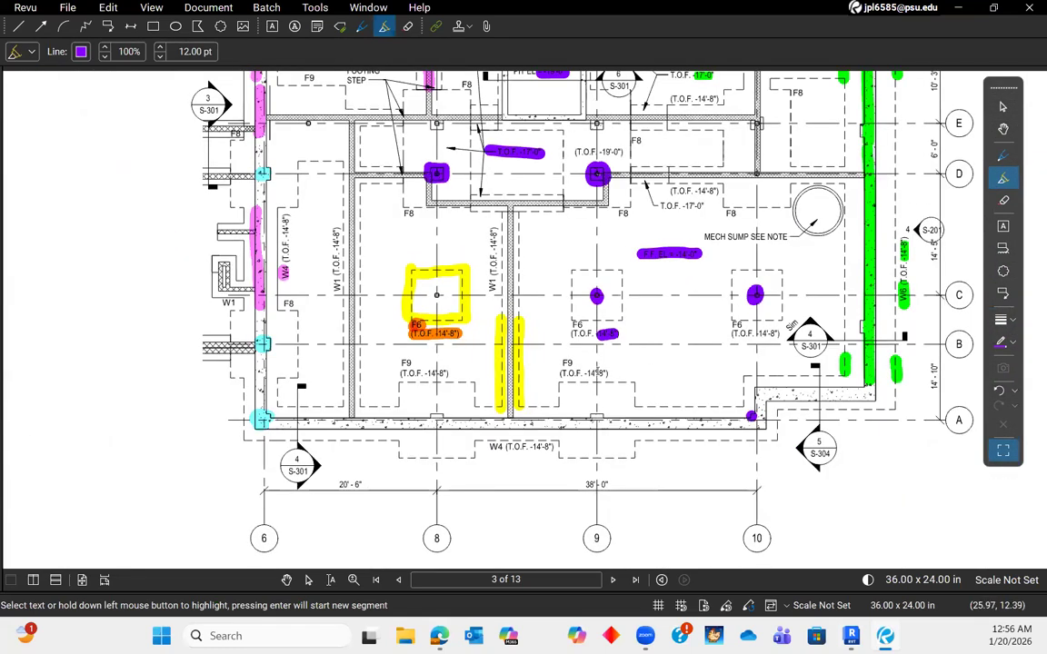
pyautogui.scroll(-3, 664, 361)
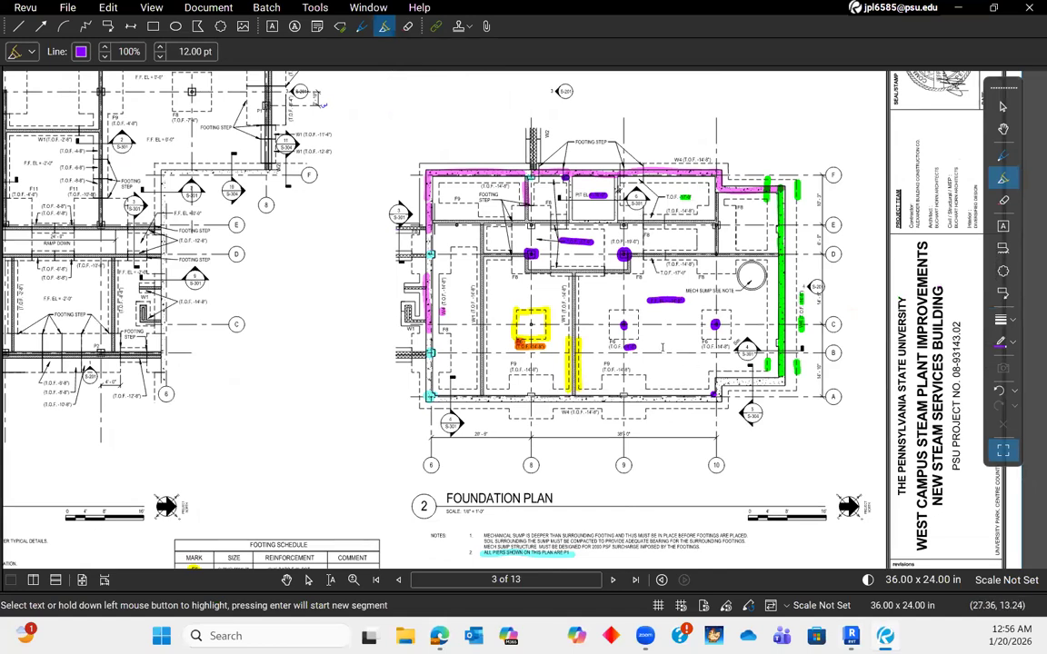
pyautogui.scroll(5, 662, 347)
pyautogui.scroll(-2, 758, 367)
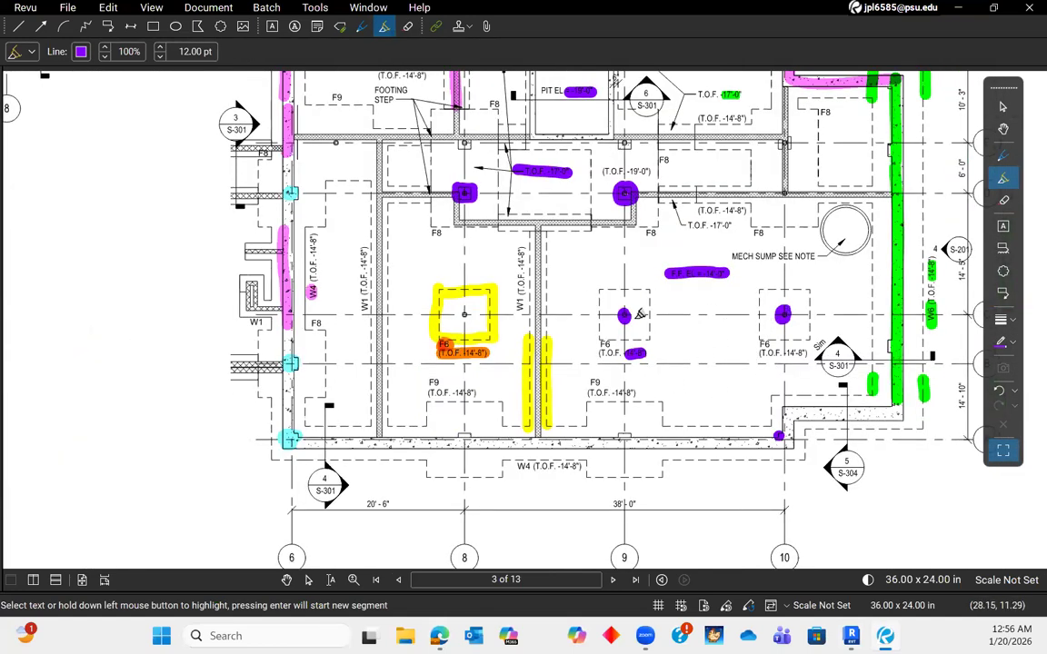
pyautogui.moveTo(734, 315); pyautogui.dragTo(759, 303, button='middle')
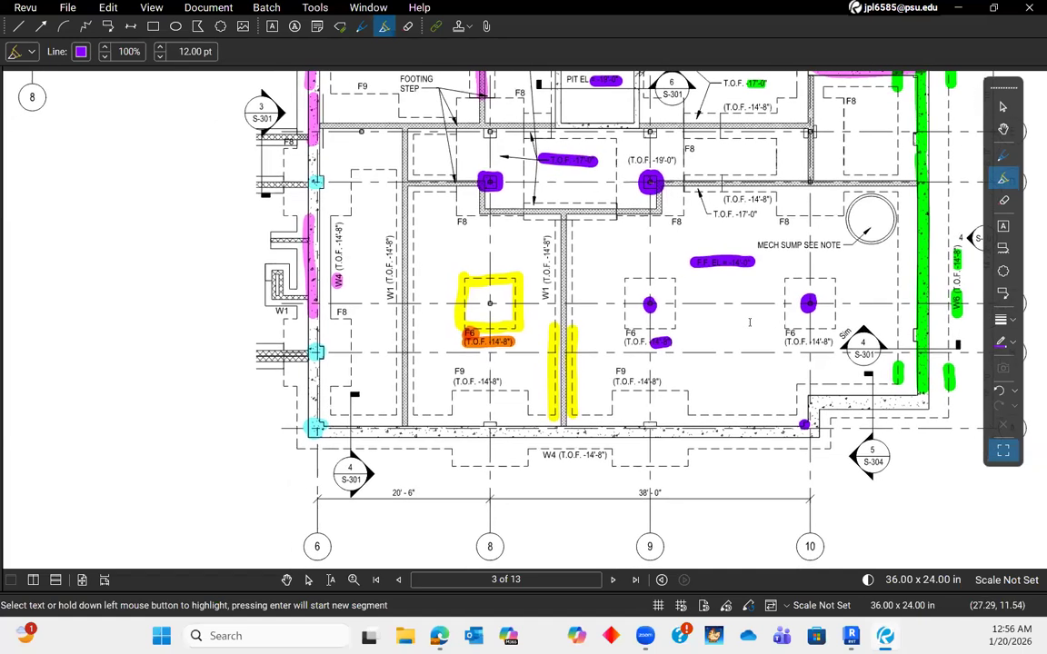
pyautogui.scroll(-1, 747, 279)
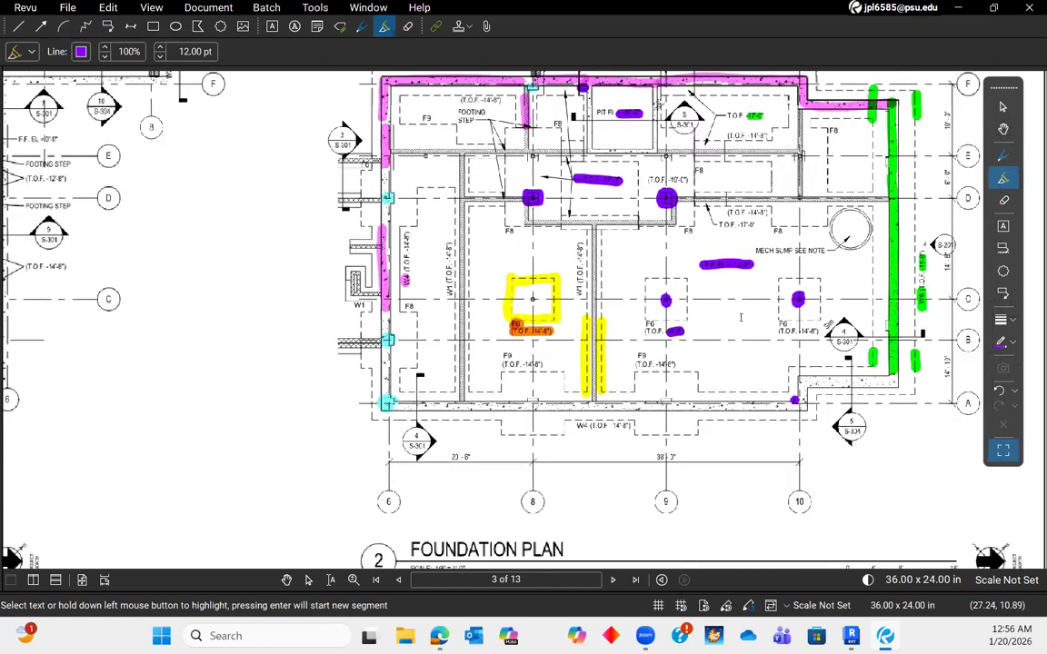
pyautogui.moveTo(543, 291); pyautogui.dragTo(558, 375, button='middle')
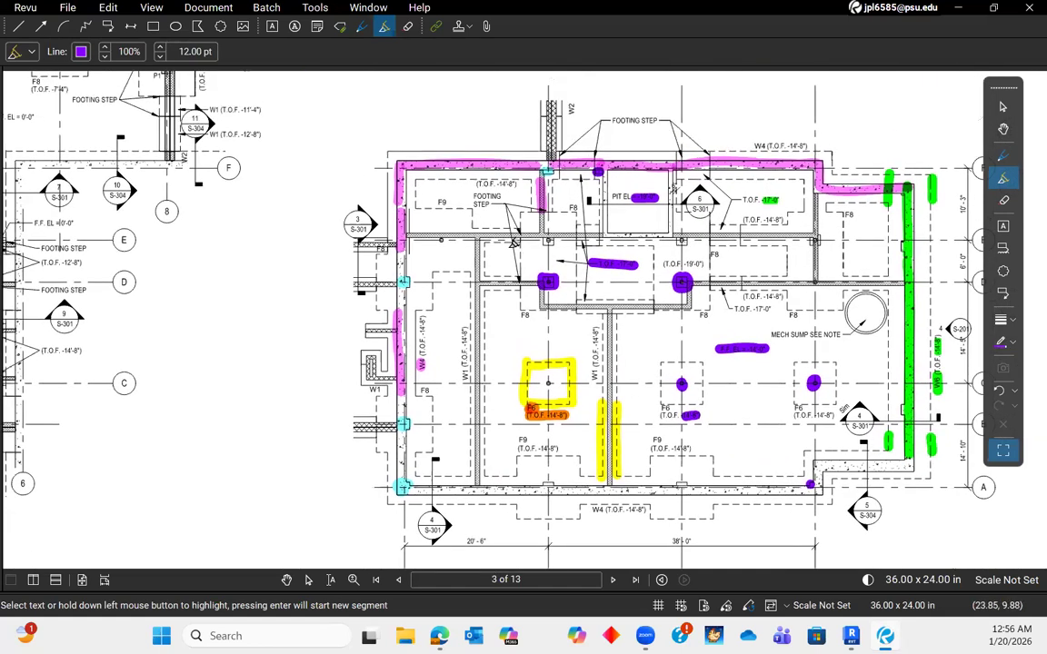
pyautogui.scroll(1, 552, 258)
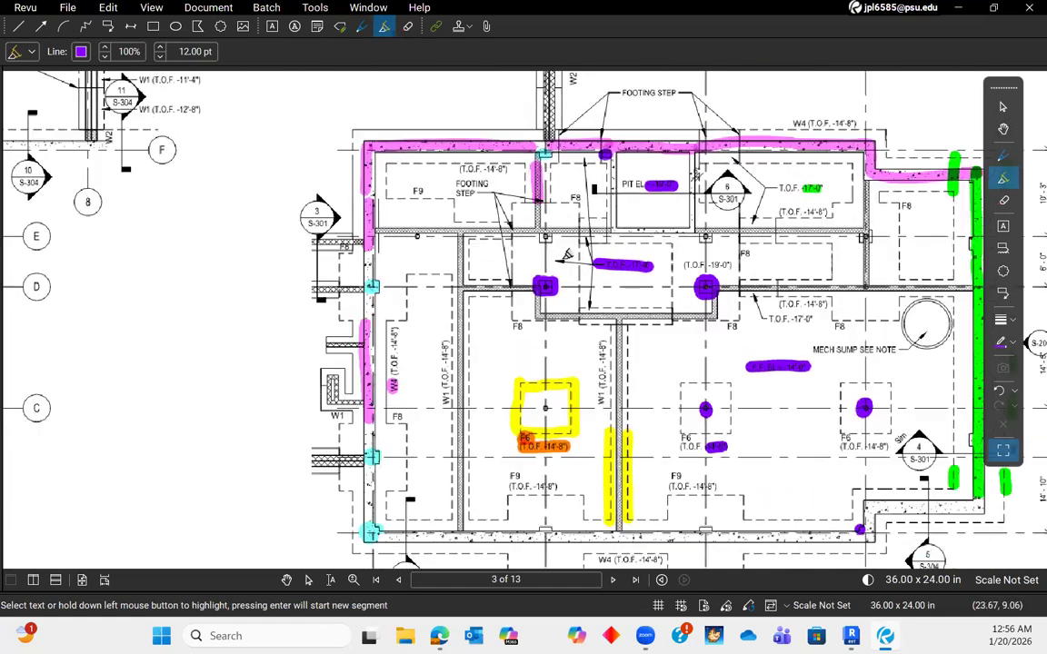
pyautogui.scroll(2, 411, 231)
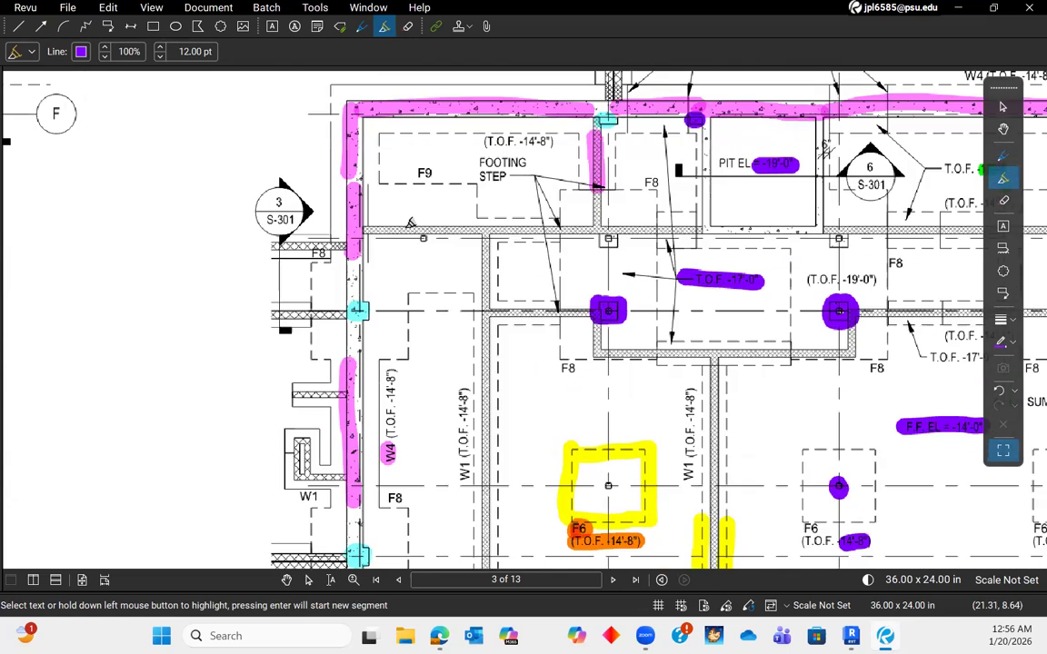
# - Highlight in purple the 14'-8" elevation of the W4 footing along grid 6 and the F8 mark beside section 3/S-301
pyautogui.moveTo(404, 302); pyautogui.dragTo(427, 304, button='middle')
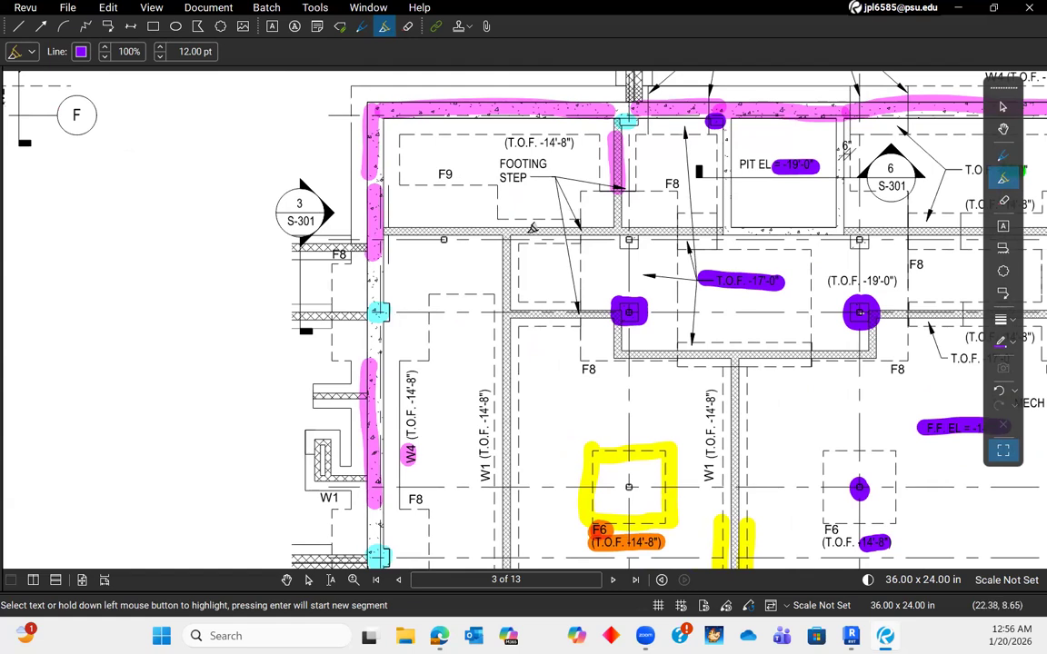
pyautogui.scroll(-1, 532, 229)
pyautogui.scroll(2, 434, 265)
pyautogui.moveTo(519, 278); pyautogui.dragTo(590, 274, button='middle')
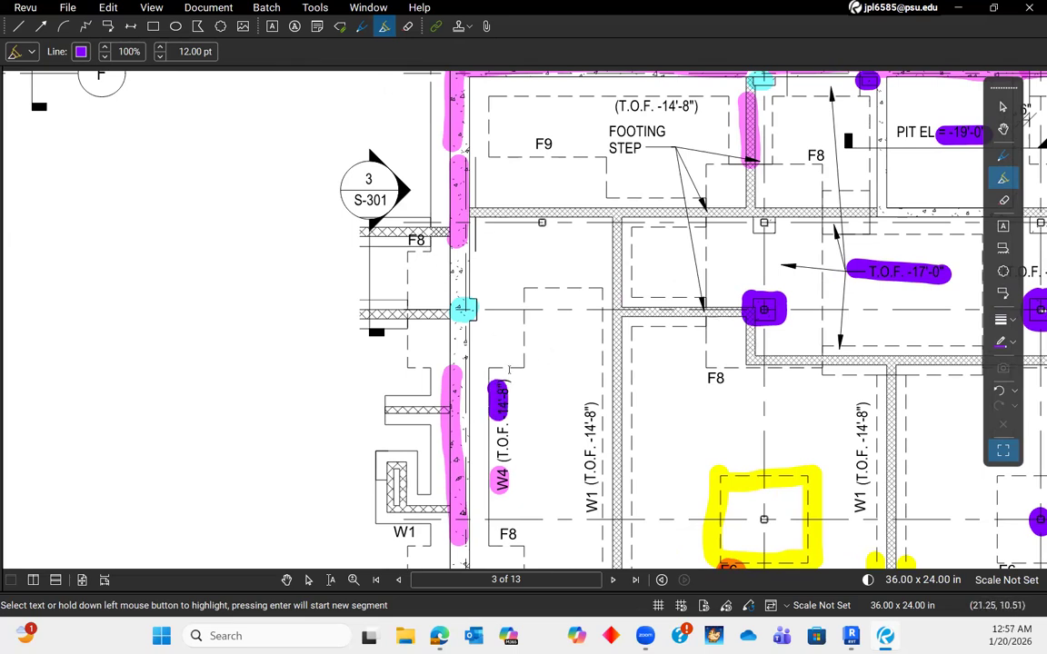
pyautogui.moveTo(403, 239); pyautogui.dragTo(436, 240)
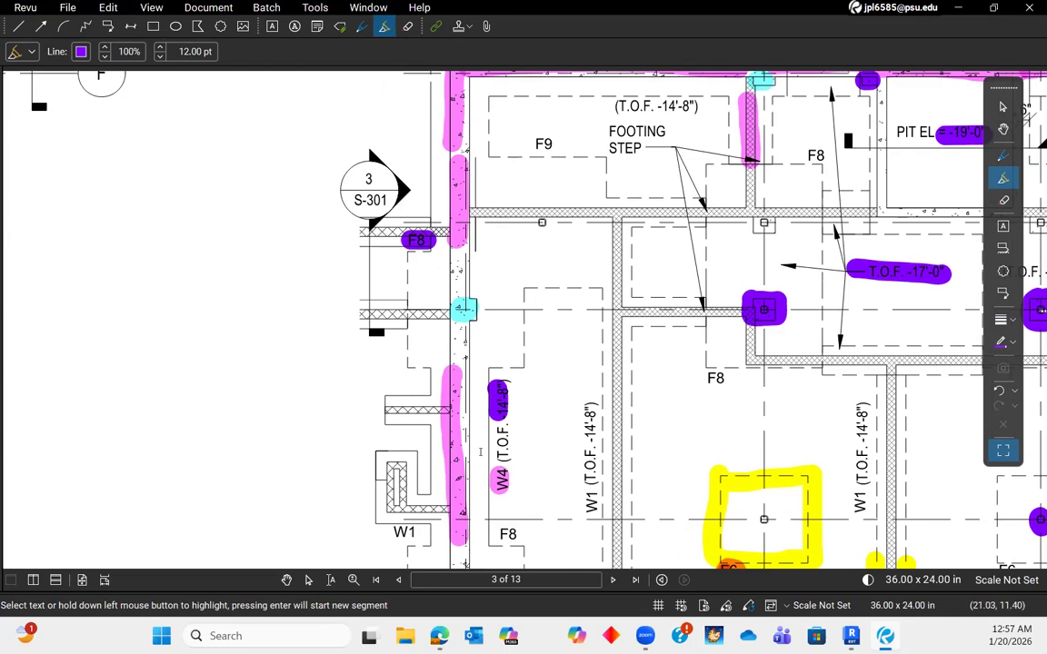
# - Examine the F8, F9 and F6 footings and the footing steps between grids 6 and 10 on the foundation plan
pyautogui.scroll(-5, 487, 334)
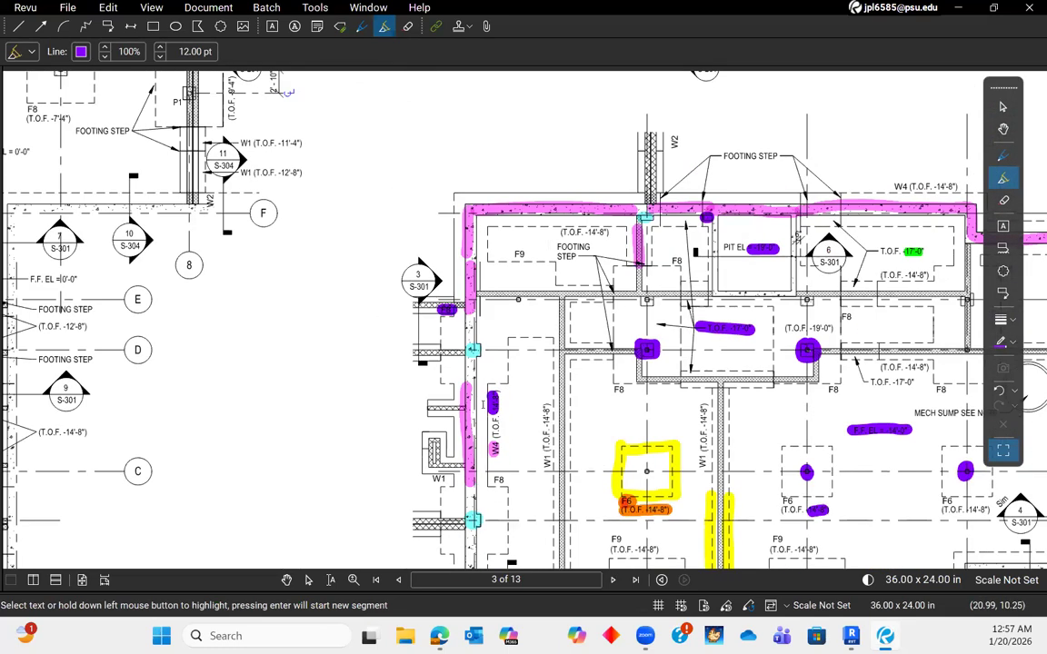
pyautogui.scroll(-3, 482, 403)
pyautogui.scroll(5, 463, 473)
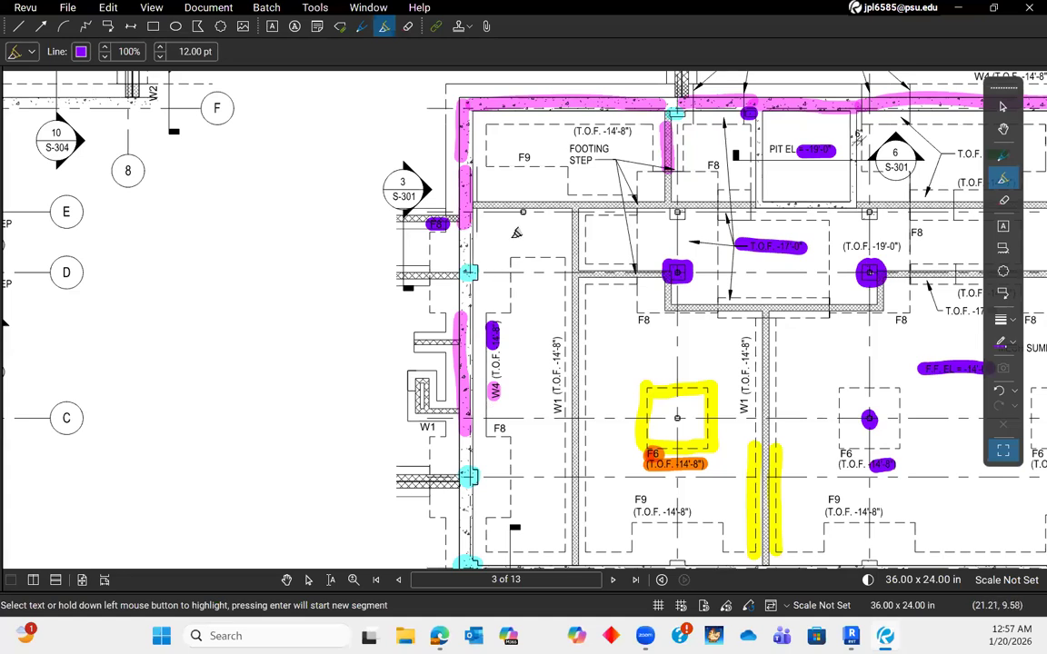
pyautogui.scroll(2, 516, 233)
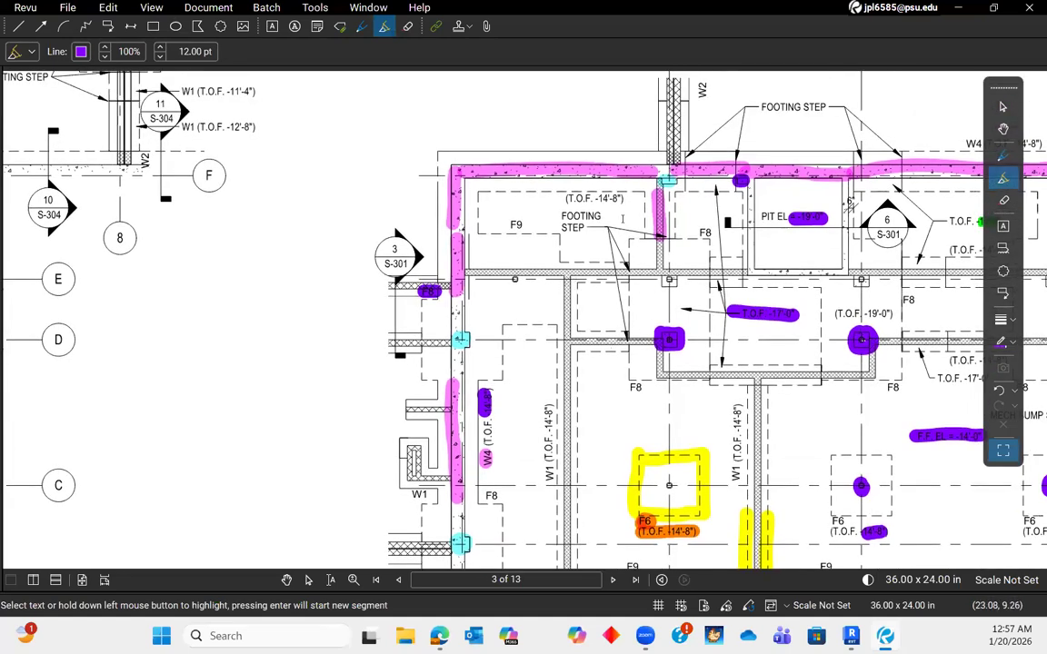
pyautogui.scroll(-3, 518, 275)
pyautogui.scroll(5, 591, 291)
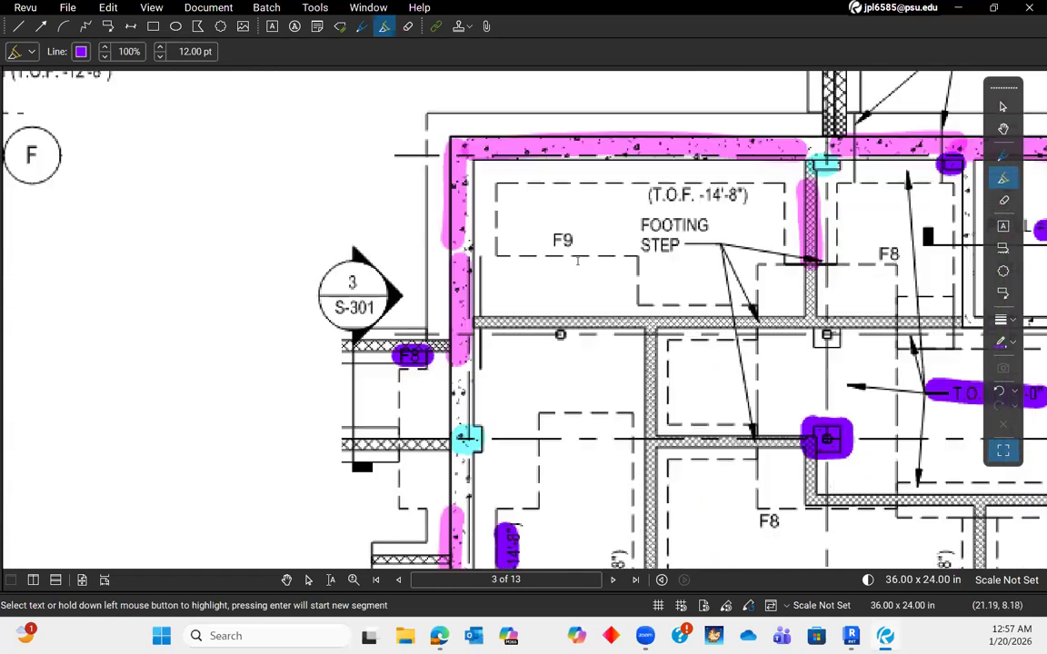
pyautogui.scroll(-4, 595, 303)
pyautogui.scroll(-1, 585, 302)
pyautogui.scroll(4, 403, 400)
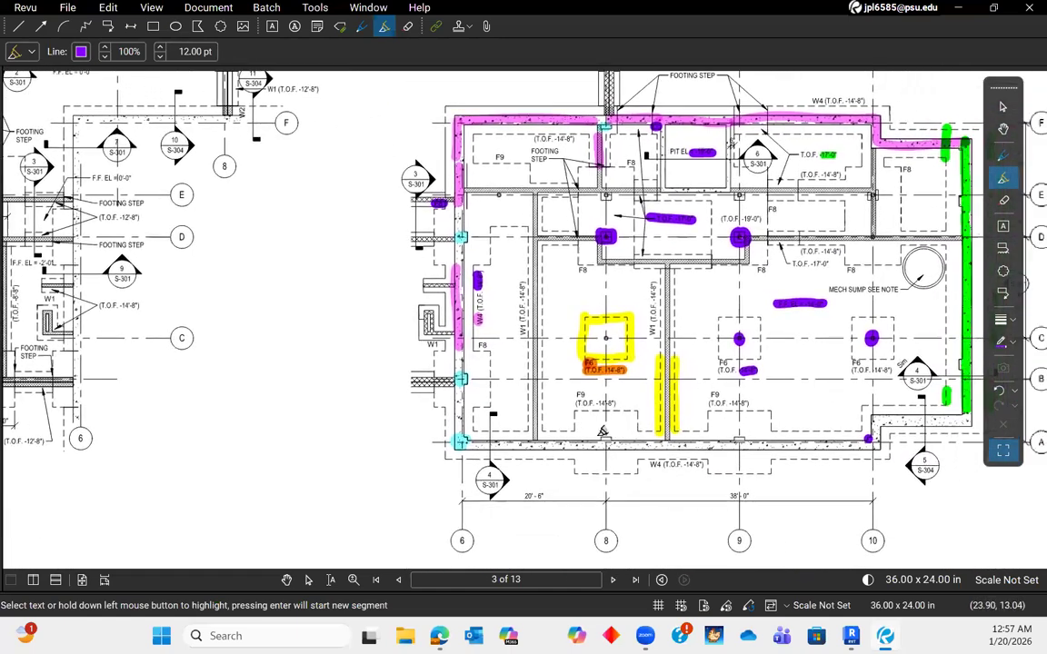
pyautogui.scroll(-2, 434, 437)
pyautogui.scroll(6, 434, 195)
pyautogui.scroll(-7, 434, 195)
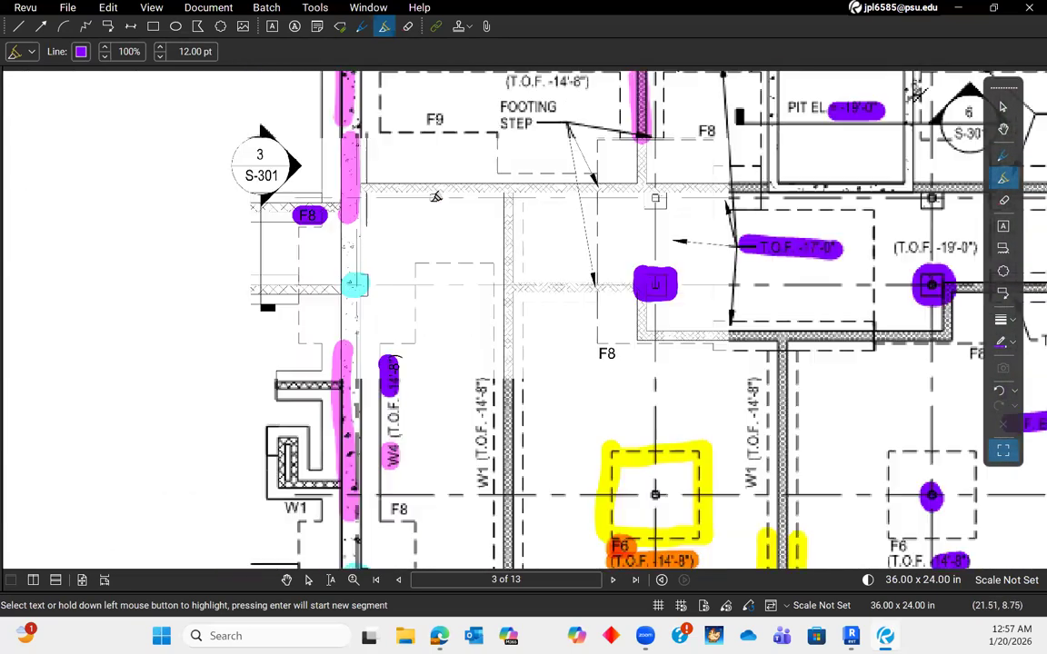
pyautogui.scroll(1, 426, 229)
pyautogui.scroll(3, 426, 229)
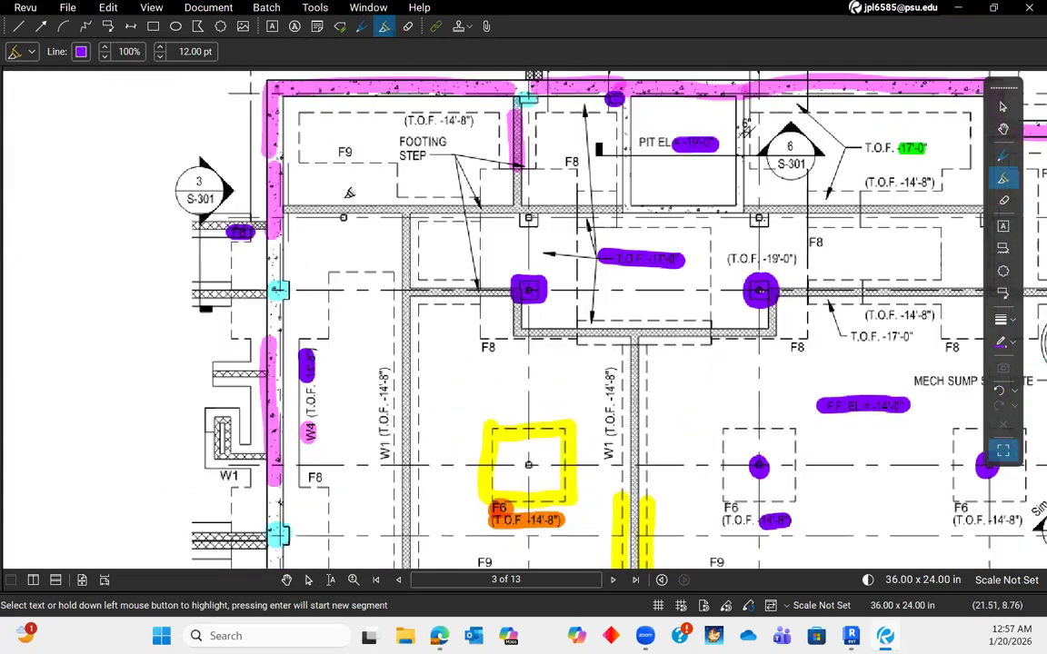
pyautogui.scroll(-3, 419, 226)
pyautogui.hscroll(1, 813, 400)
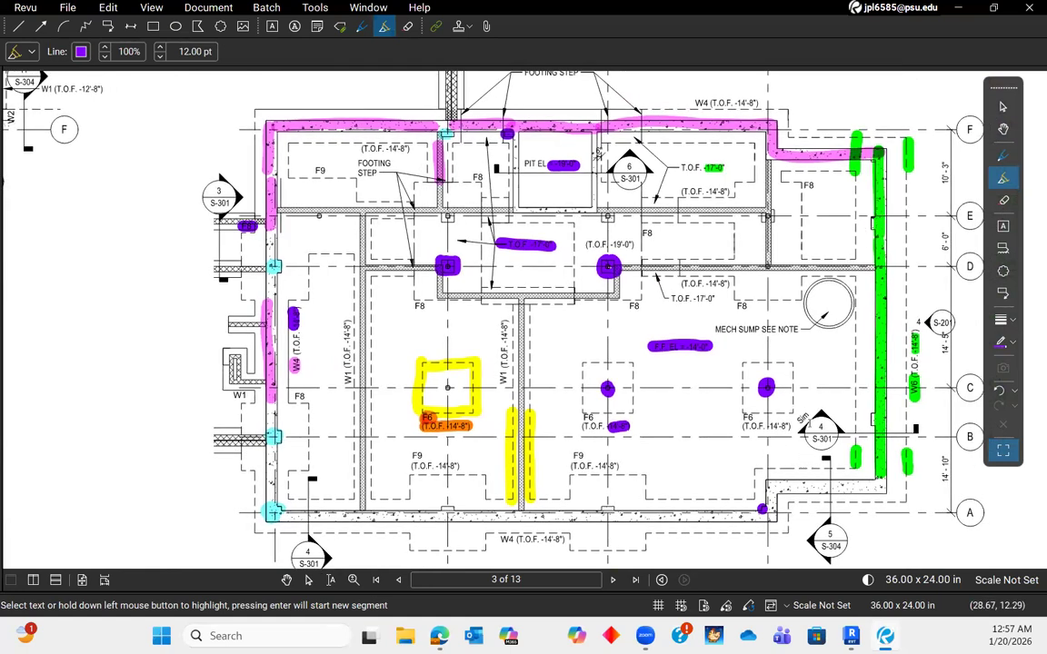
pyautogui.scroll(-2, 666, 414)
pyautogui.hscroll(-1, 666, 413)
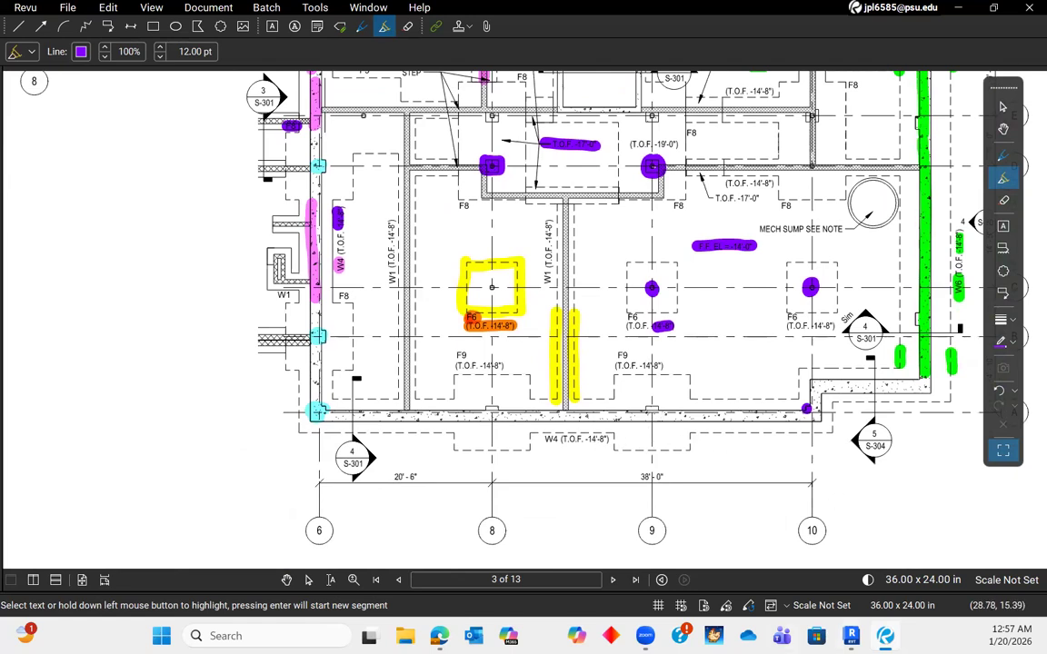
# - Switch to Revit and check the constraints of the tall P1 pier beneath the HSS6 column at the basement's open corner
pyautogui.click(850, 636)
pyautogui.keyDown('shift'); pyautogui.moveTo(803, 305); pyautogui.dragTo(696, 427, button='middle'); pyautogui.keyUp('shift')
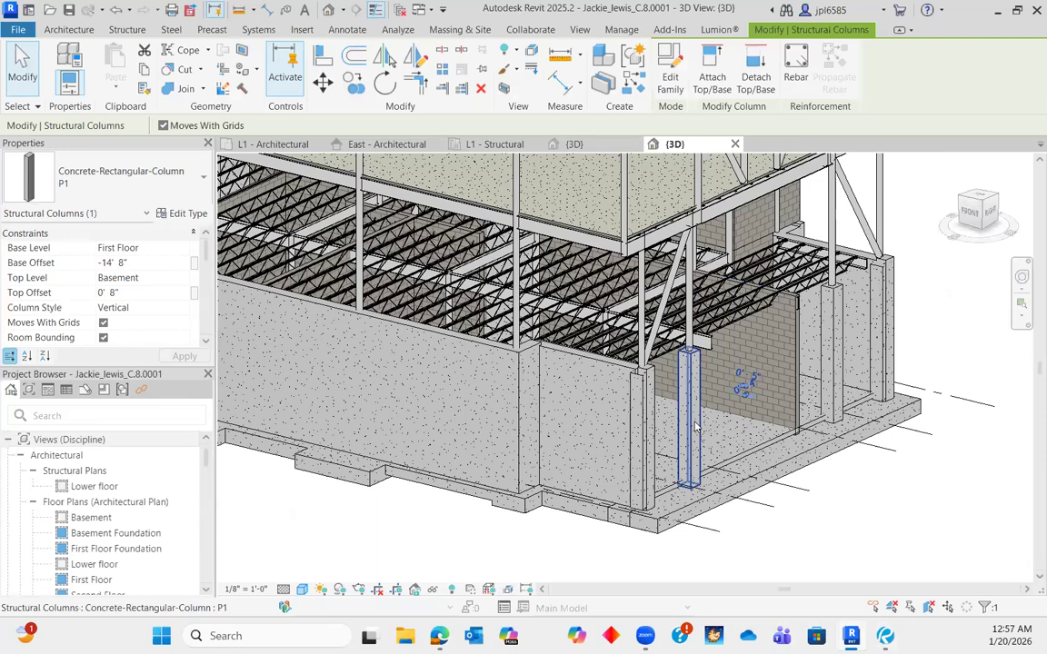
pyautogui.scroll(5, 681, 352)
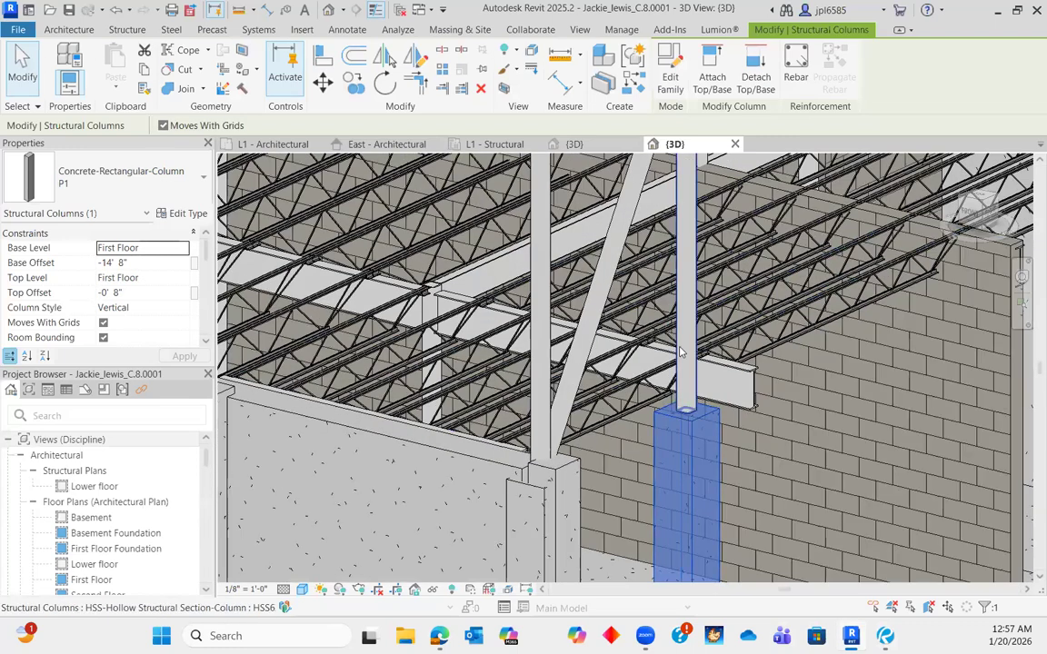
pyautogui.scroll(-5, 680, 353)
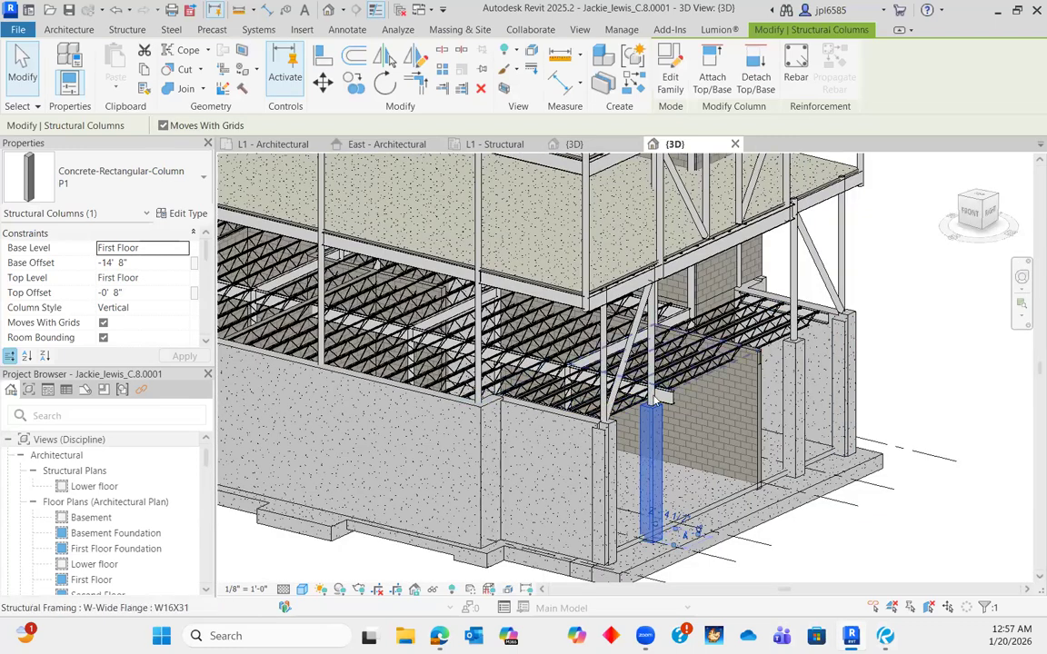
pyautogui.scroll(3, 655, 401)
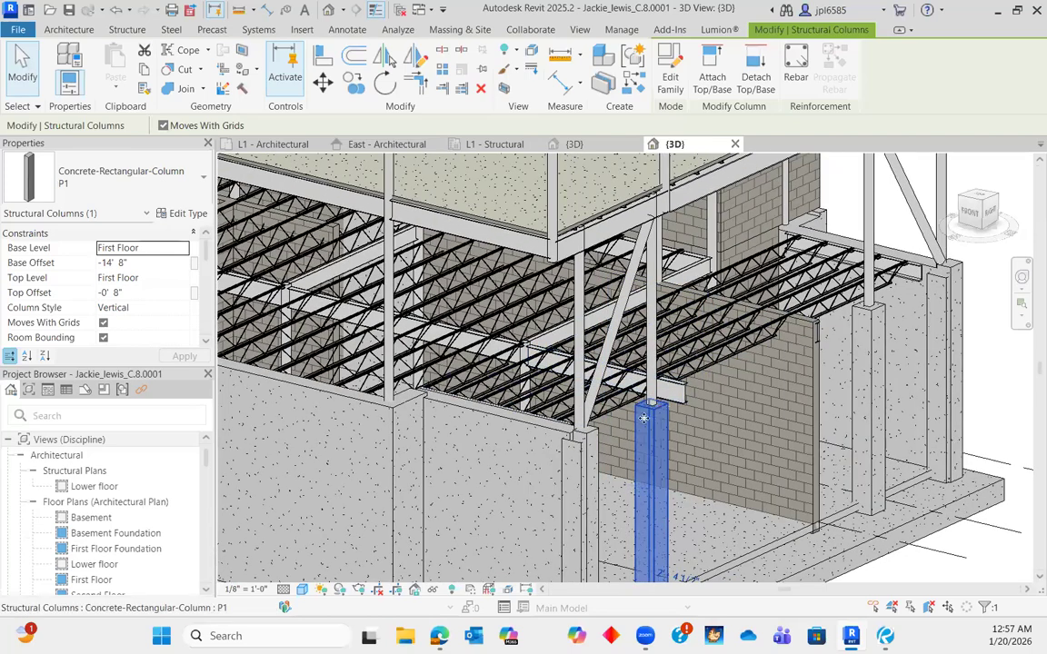
pyautogui.scroll(-4, 688, 409)
pyautogui.press('Escape')
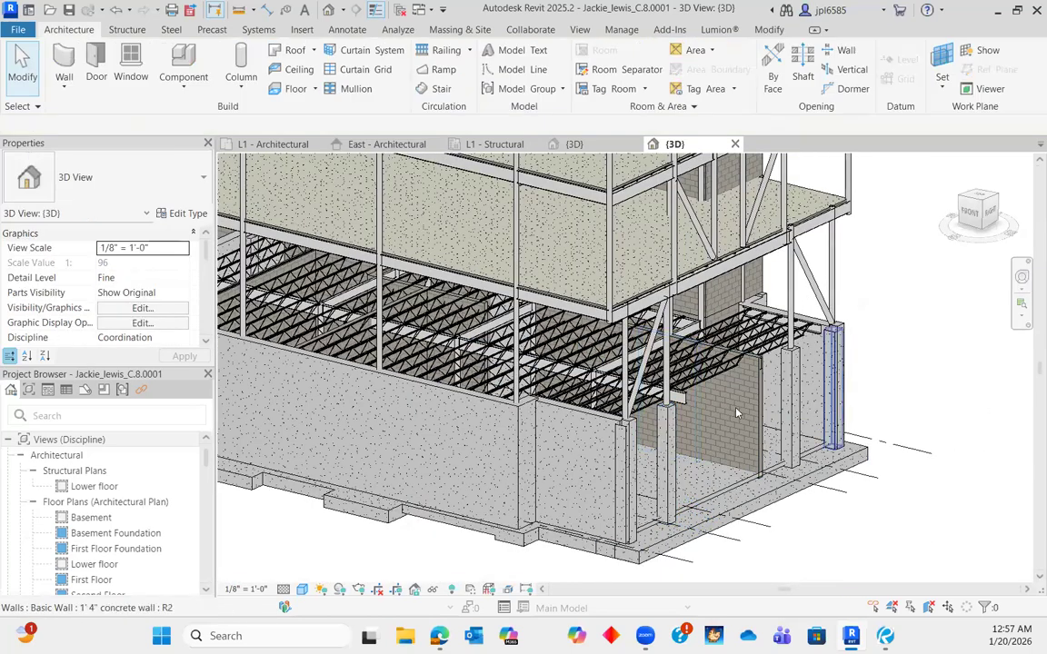
pyautogui.scroll(-1, 743, 393)
pyautogui.moveTo(744, 393); pyautogui.dragTo(780, 375, button='middle')
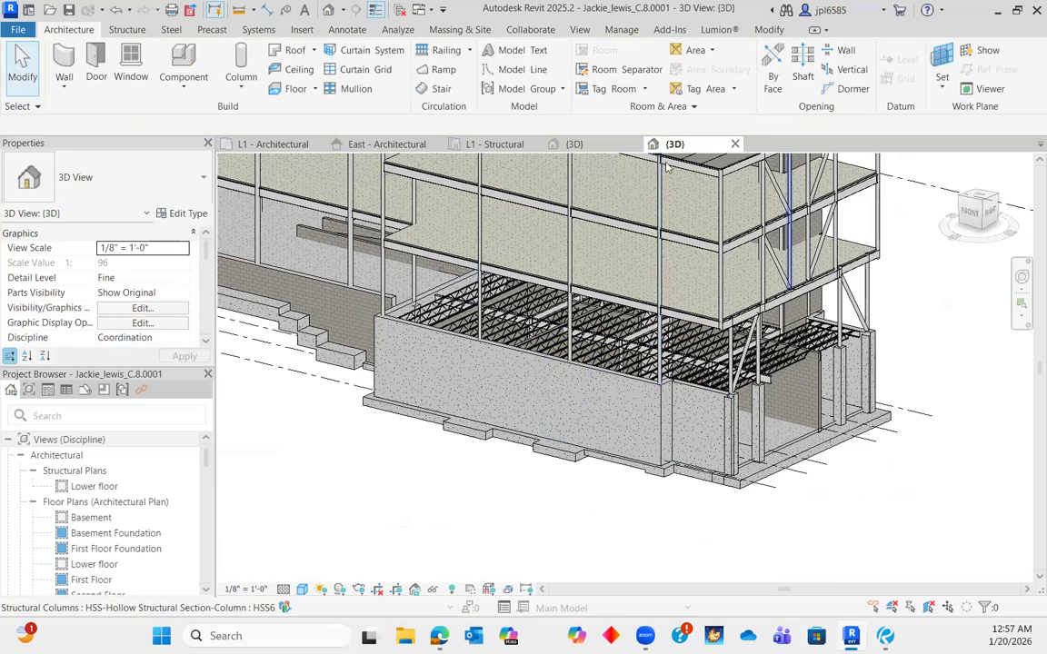
# - Examine Project1's walls and piers in 3D and the isolated footing on grid 3 in the L1 - Structural plan
pyautogui.click(572, 144)
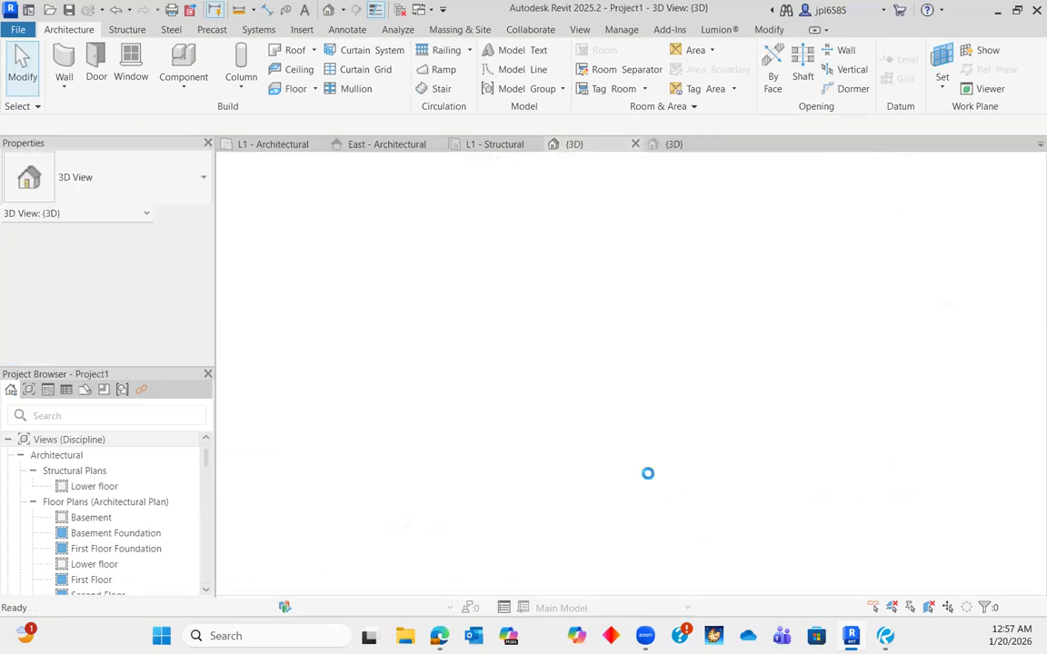
pyautogui.scroll(-4, 509, 390)
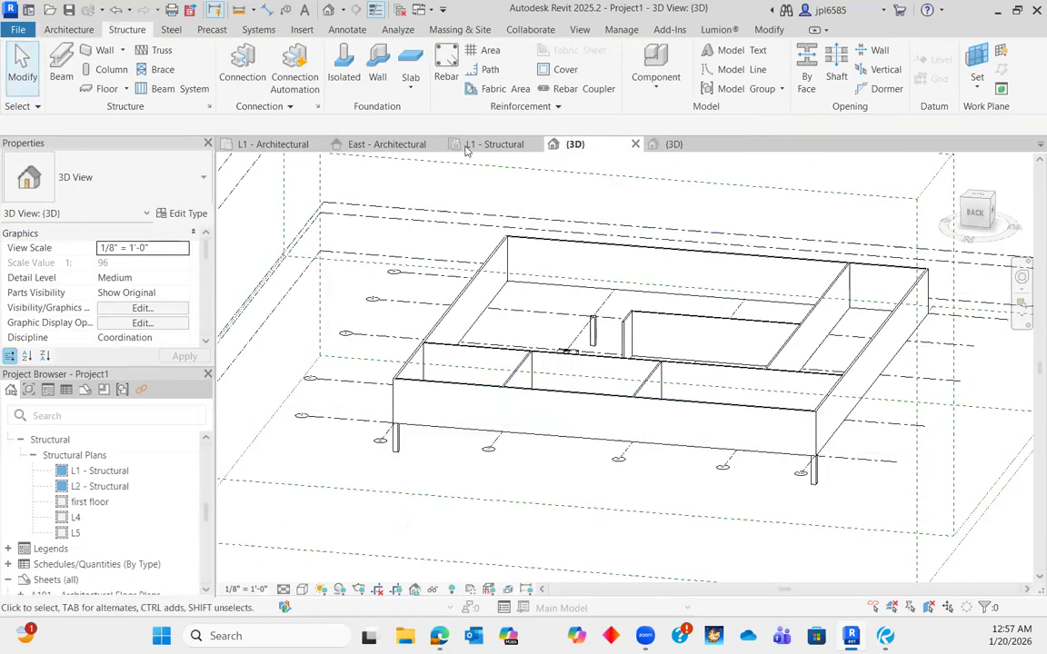
pyautogui.click(497, 144)
pyautogui.scroll(-2, 618, 386)
pyautogui.scroll(2, 618, 386)
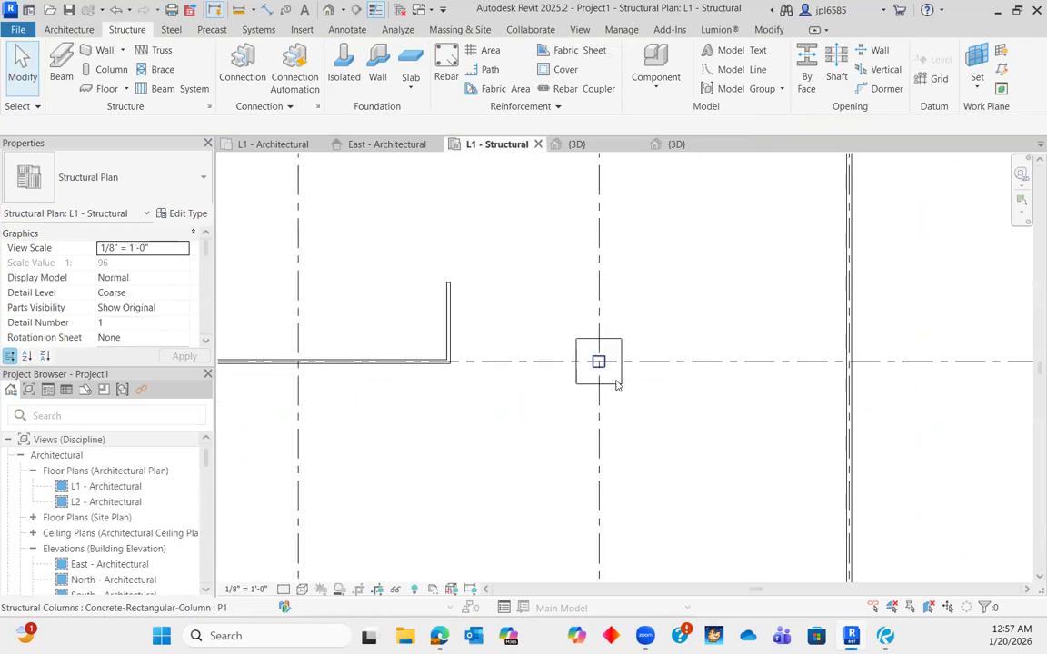
pyautogui.click(615, 386)
pyautogui.click(673, 423)
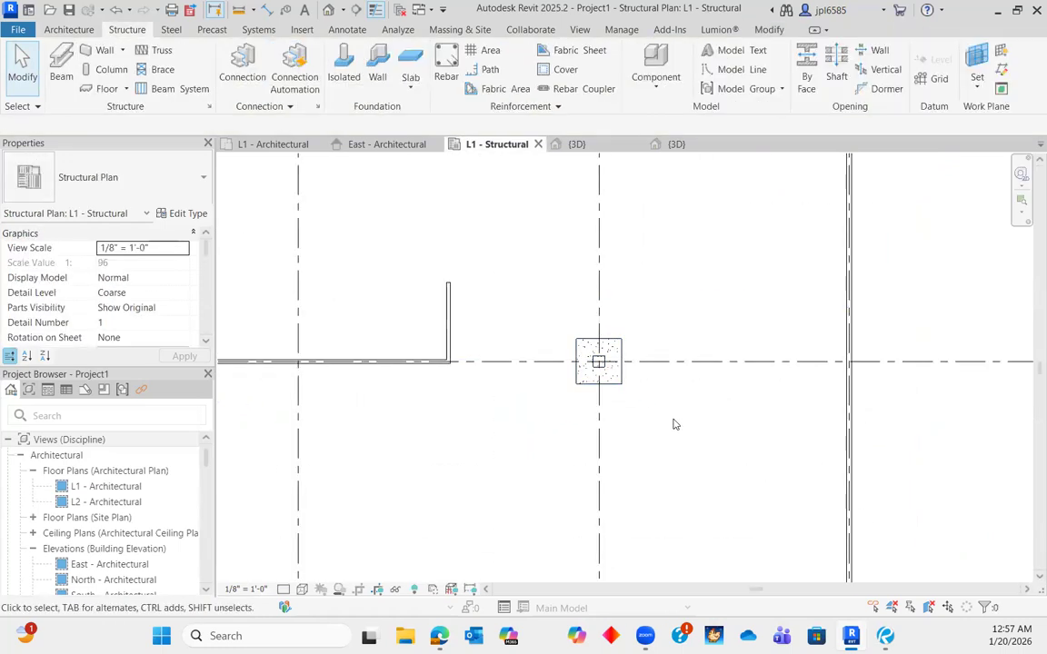
# - Review the pier and wall layout around grids 2 to 4, and switch to Revu to compare it with the foundation plan
pyautogui.scroll(-1, 718, 419)
pyautogui.scroll(-2, 723, 419)
pyautogui.moveTo(720, 330); pyautogui.dragTo(763, 320, button='middle')
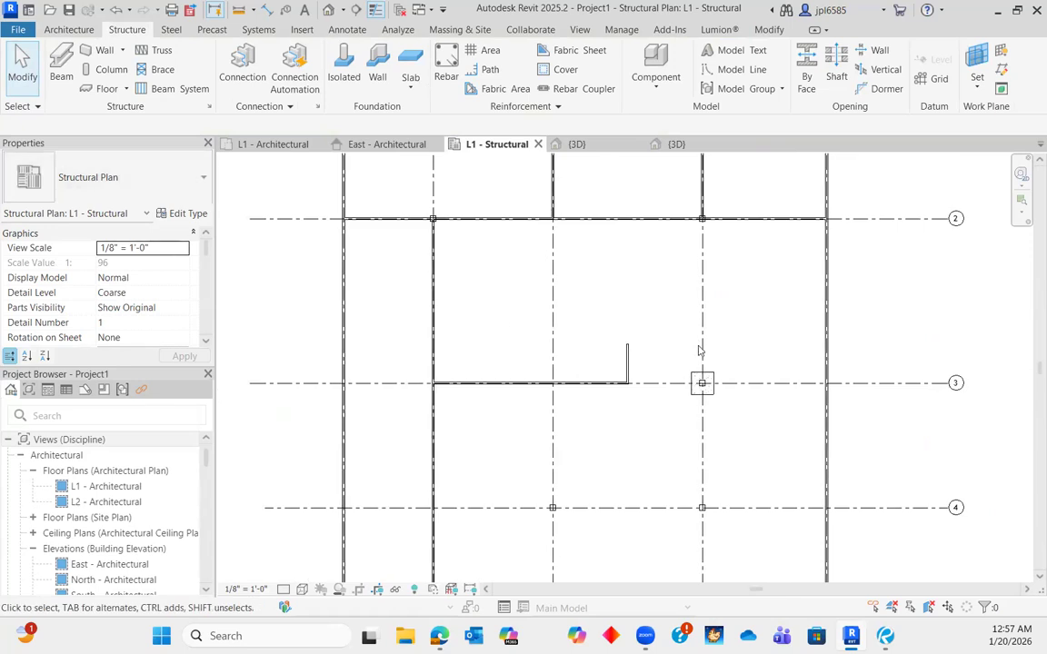
pyautogui.moveTo(563, 457); pyautogui.dragTo(682, 542, button='middle')
pyautogui.scroll(5, 531, 284)
pyautogui.moveTo(677, 433); pyautogui.dragTo(644, 389, button='middle')
pyautogui.hotkey('alt', 'Tab')
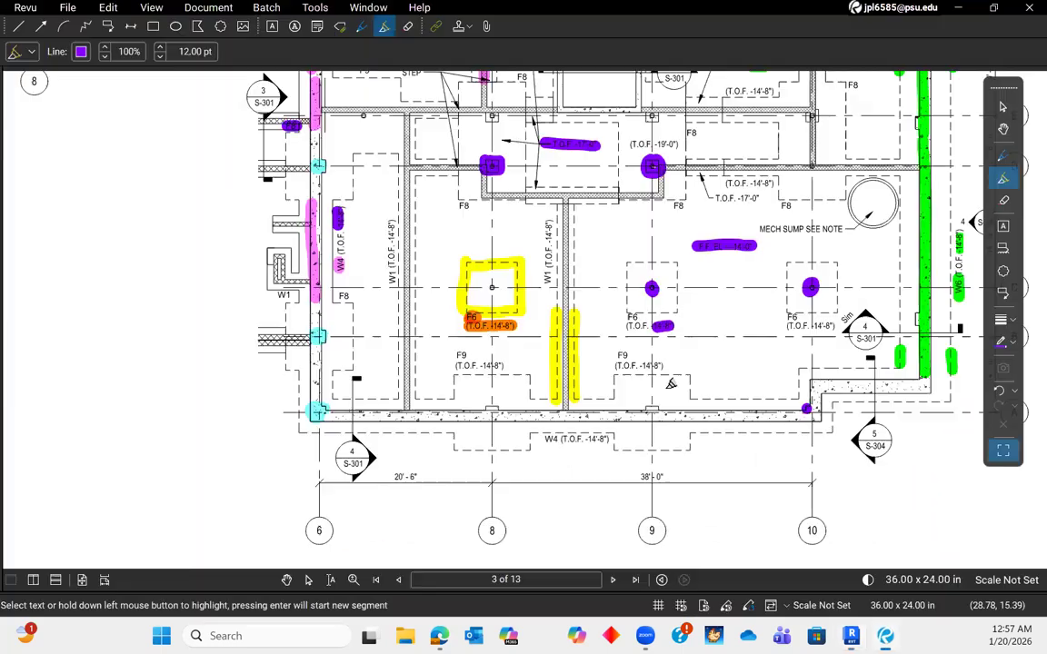
# - Highlight the outline of the F9 footing near grid 6 in purple on the foundation plan
pyautogui.moveTo(537, 356); pyautogui.dragTo(624, 521, button='middle')
pyautogui.scroll(3, 432, 270)
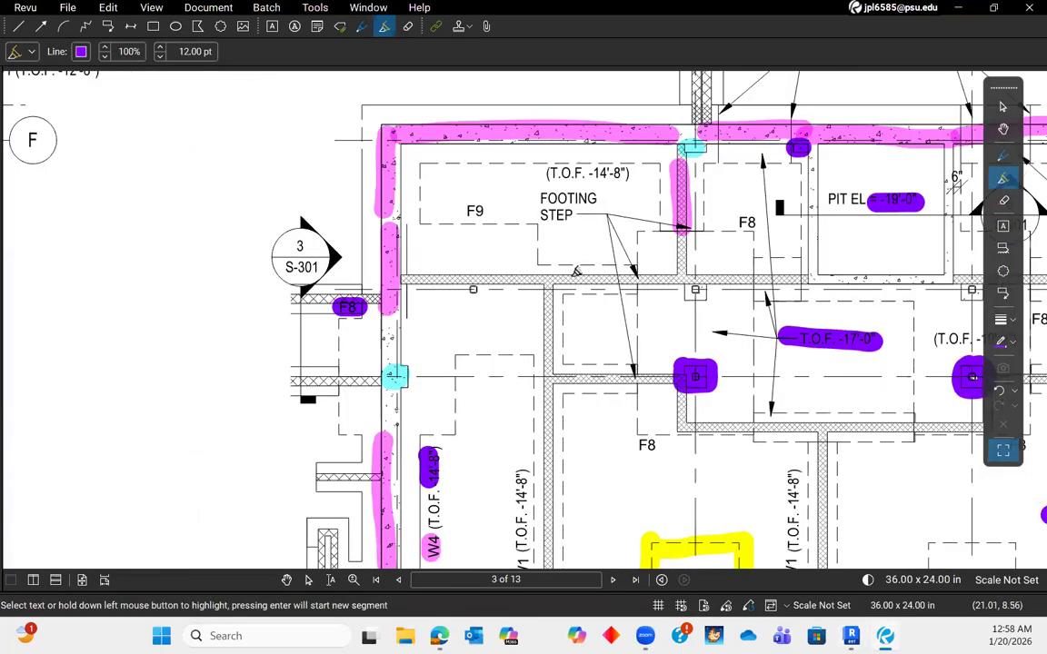
pyautogui.moveTo(446, 223)
pyautogui.mouseDown()
pyautogui.moveTo(416, 238)
pyautogui.moveTo(495, 365)
pyautogui.moveTo(545, 229)
pyautogui.moveTo(457, 229)
pyautogui.mouseUp()
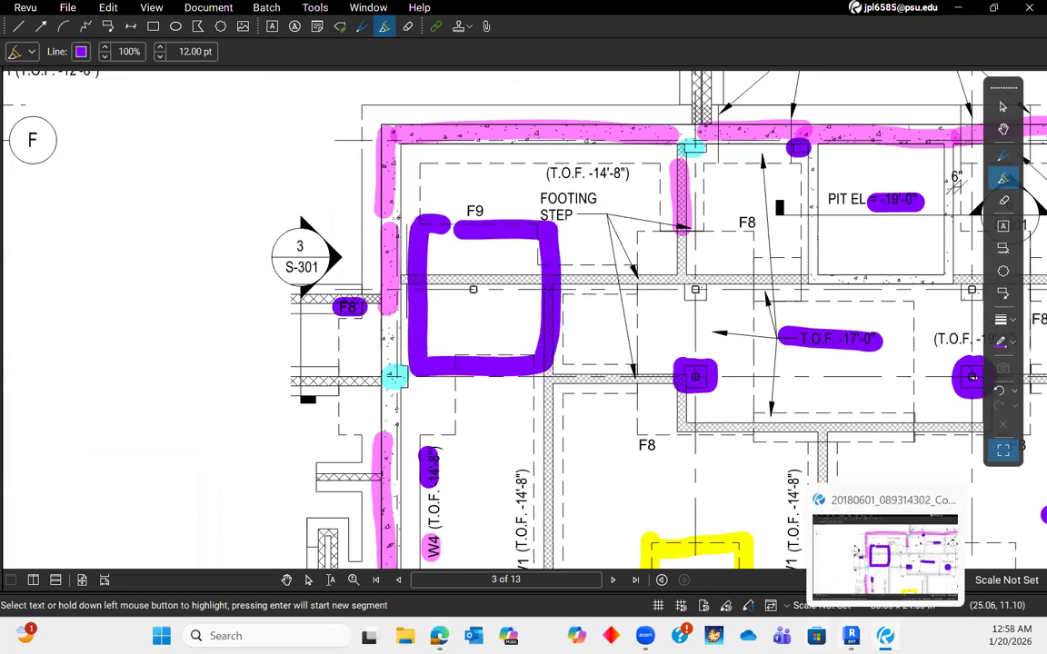
# - Switch to Revit and place an F6 isolated footing at the pier on grids 9 and 2
pyautogui.moveTo(850, 636)
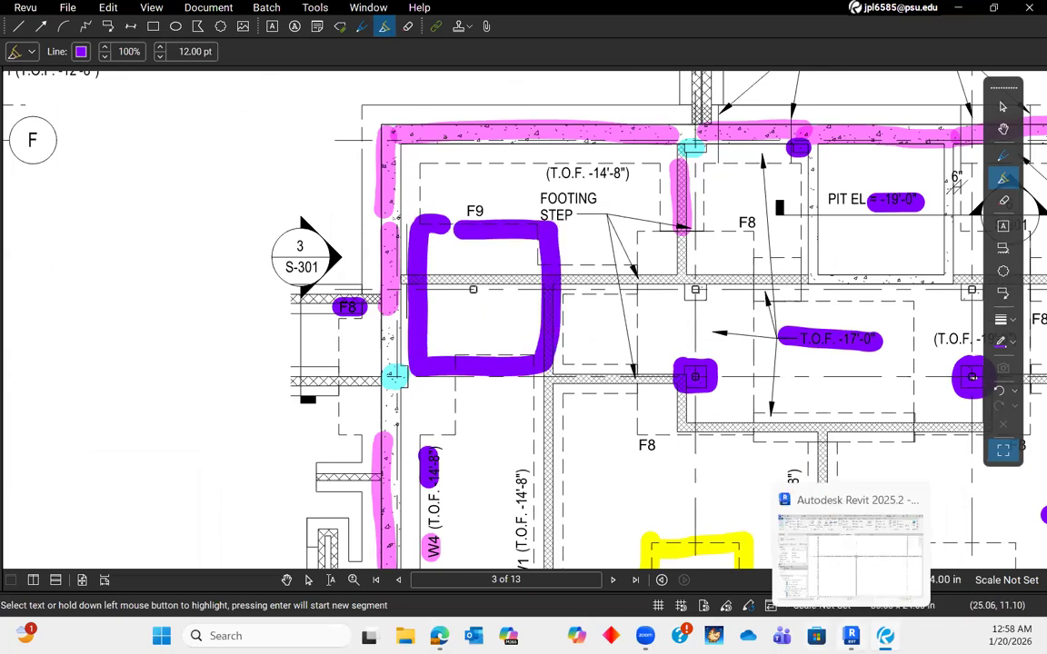
pyautogui.click(851, 636)
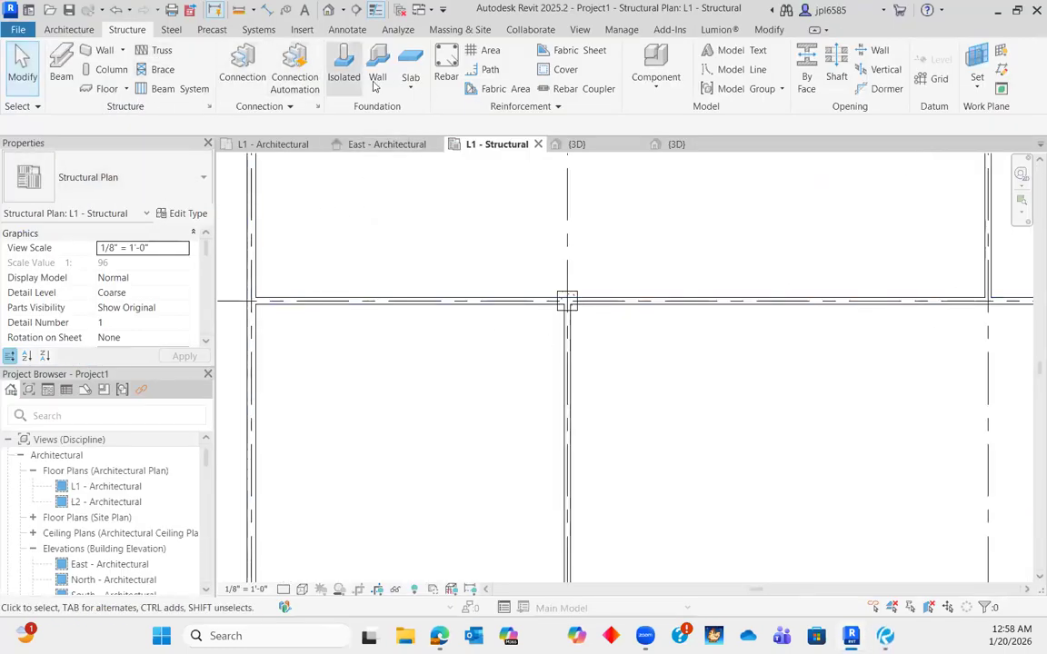
pyautogui.click(343, 71)
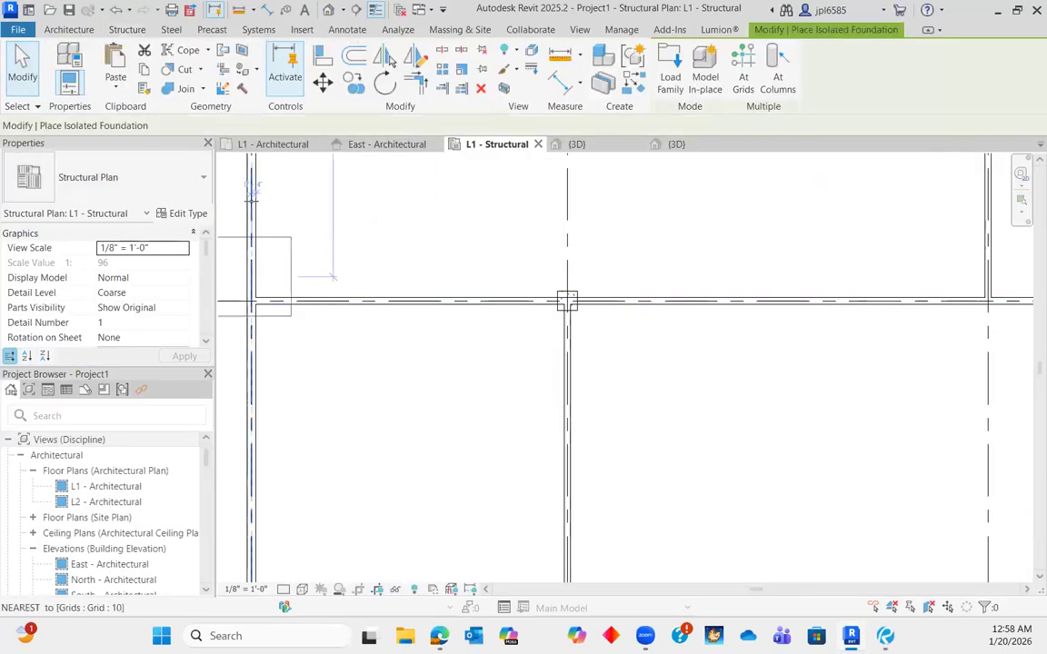
pyautogui.click(567, 300)
pyautogui.scroll(-3, 657, 395)
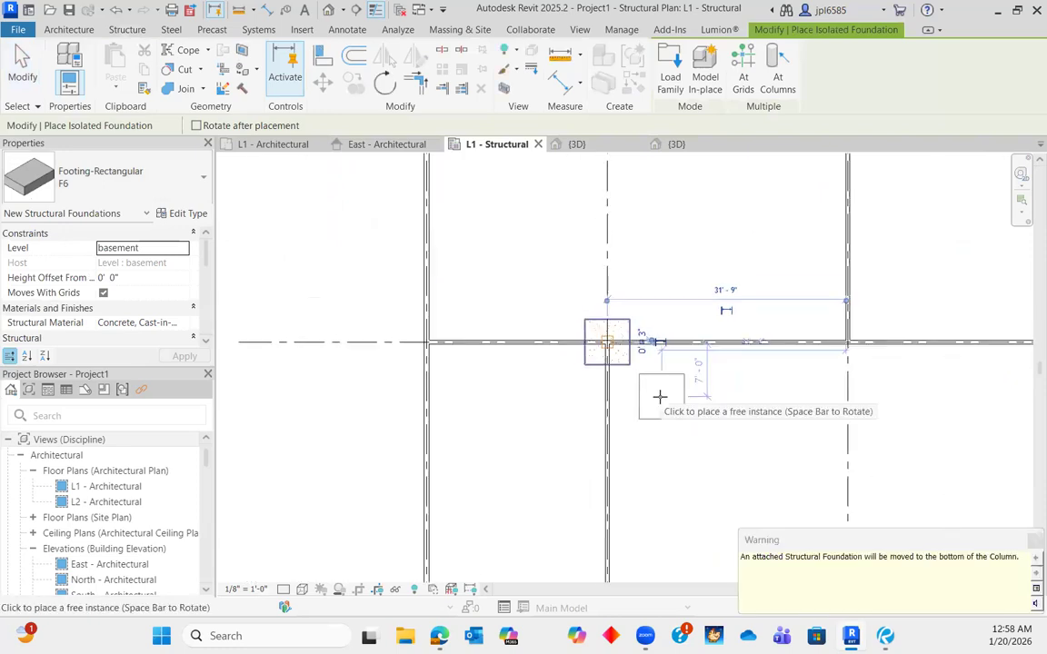
pyautogui.press('Escape')
pyautogui.click(607, 344)
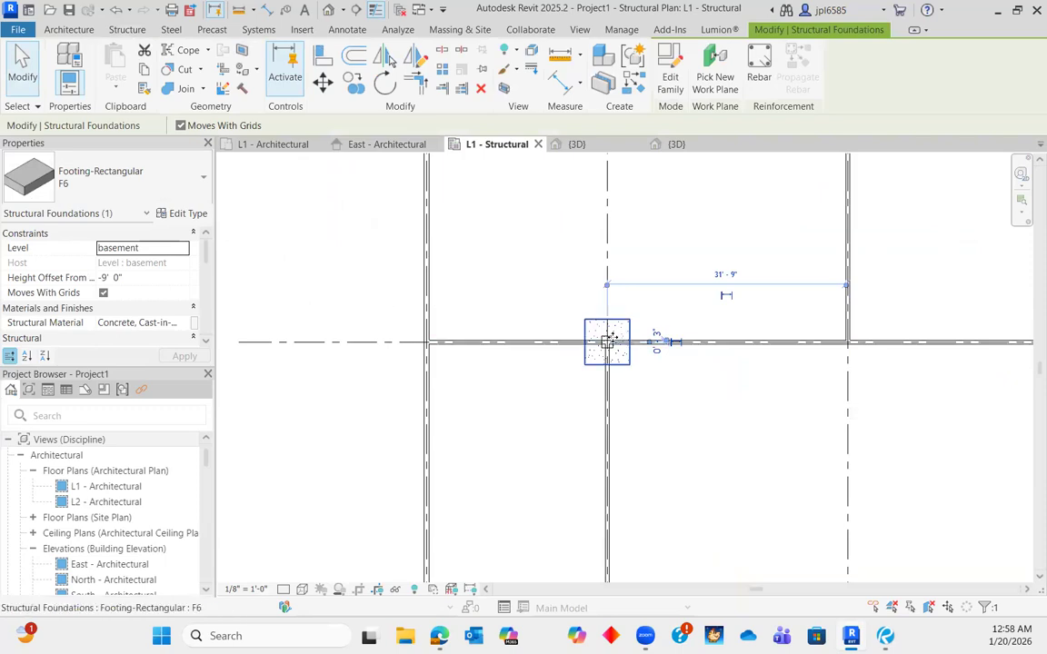
pyautogui.press('Escape')
# - Set the base offset of the P1 pier at grids 9 and 2 to -0' 8"
pyautogui.scroll(3, 607, 345)
pyautogui.scroll(1, 606, 353)
pyautogui.click(603, 360)
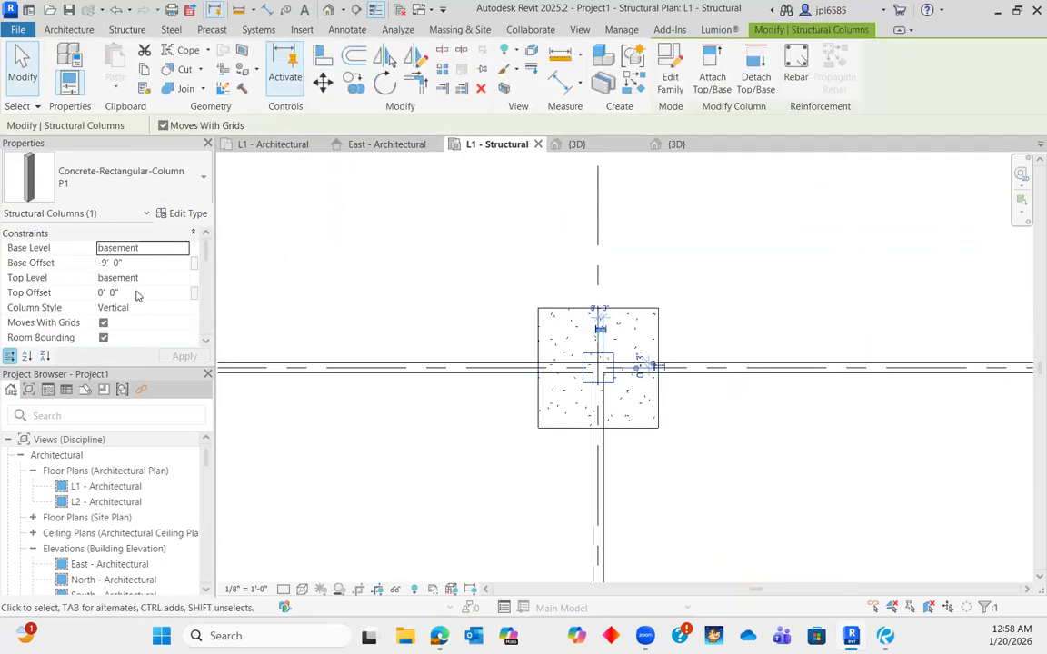
pyautogui.click(159, 263)
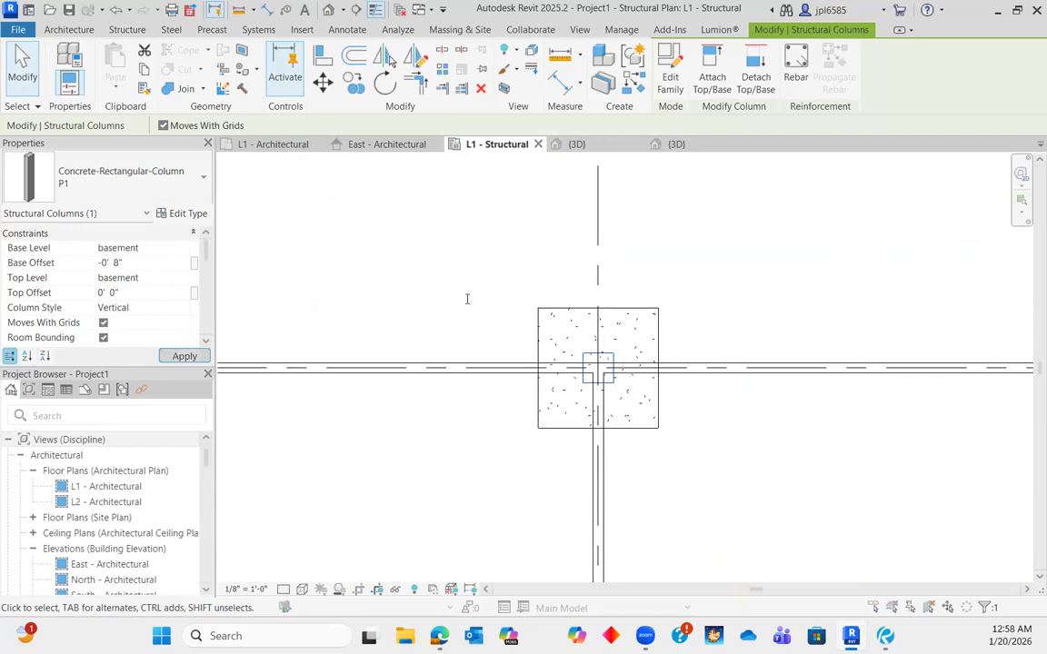
pyautogui.click(175, 355)
pyautogui.press('Return')
pyautogui.click(680, 339)
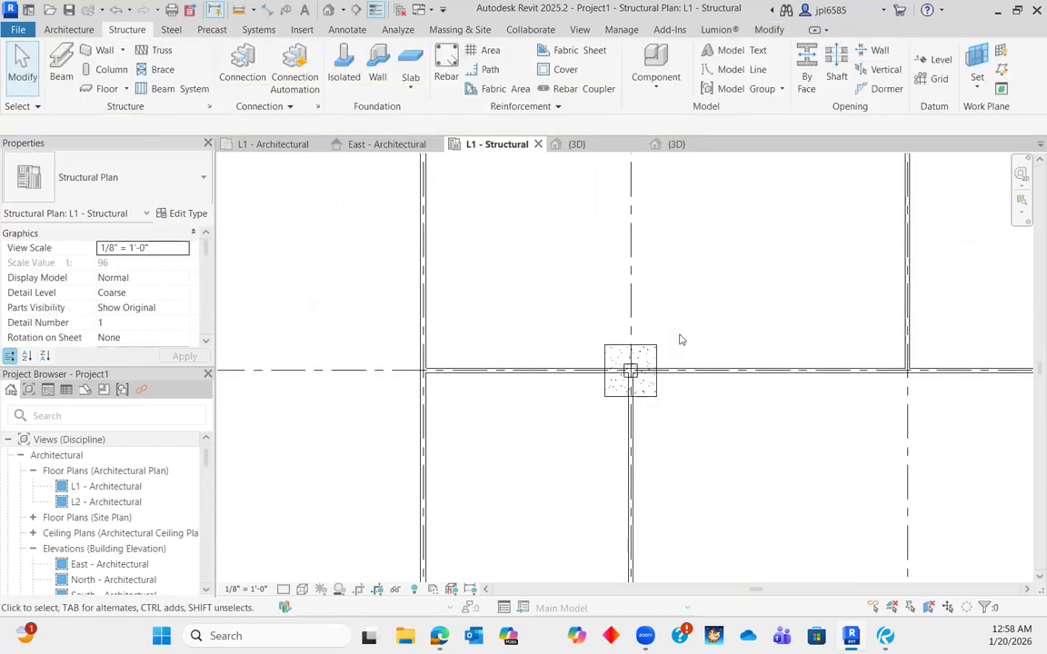
# - Set the P1 pier at corner grids 10 and 1 to a -0' 8" base offset and first floor top level
pyautogui.scroll(-3, 694, 428)
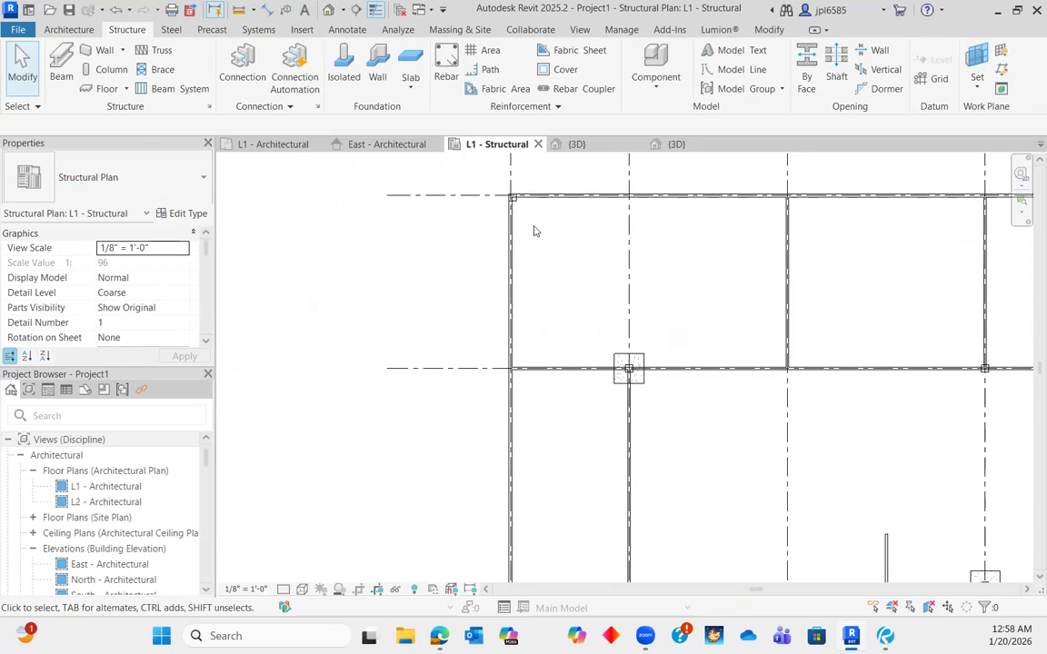
pyautogui.click(520, 209)
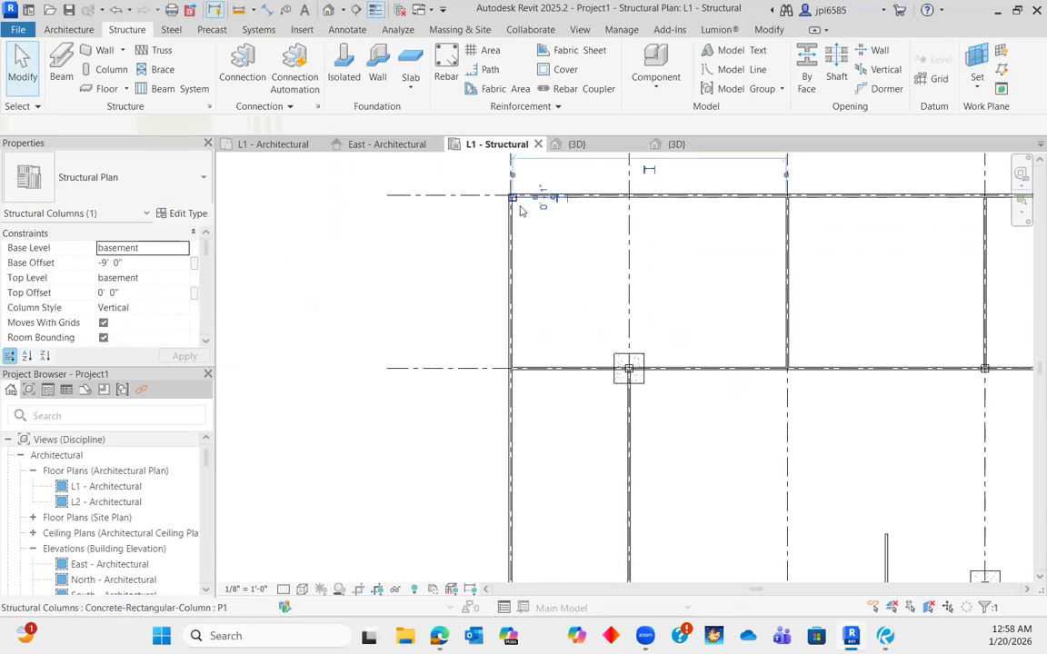
pyautogui.click(160, 264)
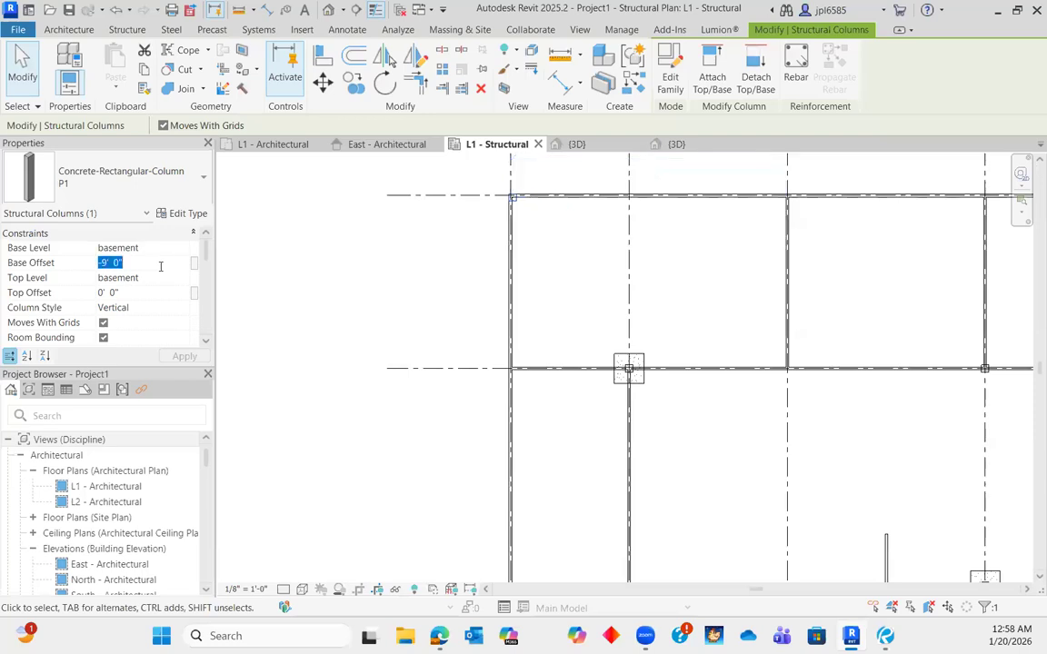
pyautogui.press('Return')
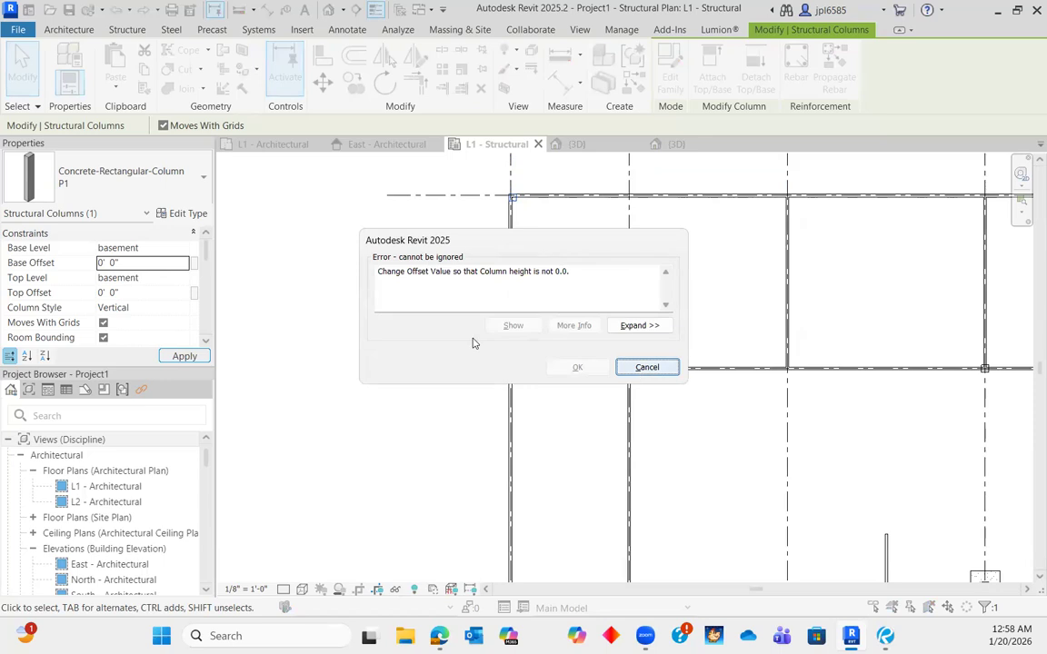
pyautogui.press('Escape')
pyautogui.click(175, 263)
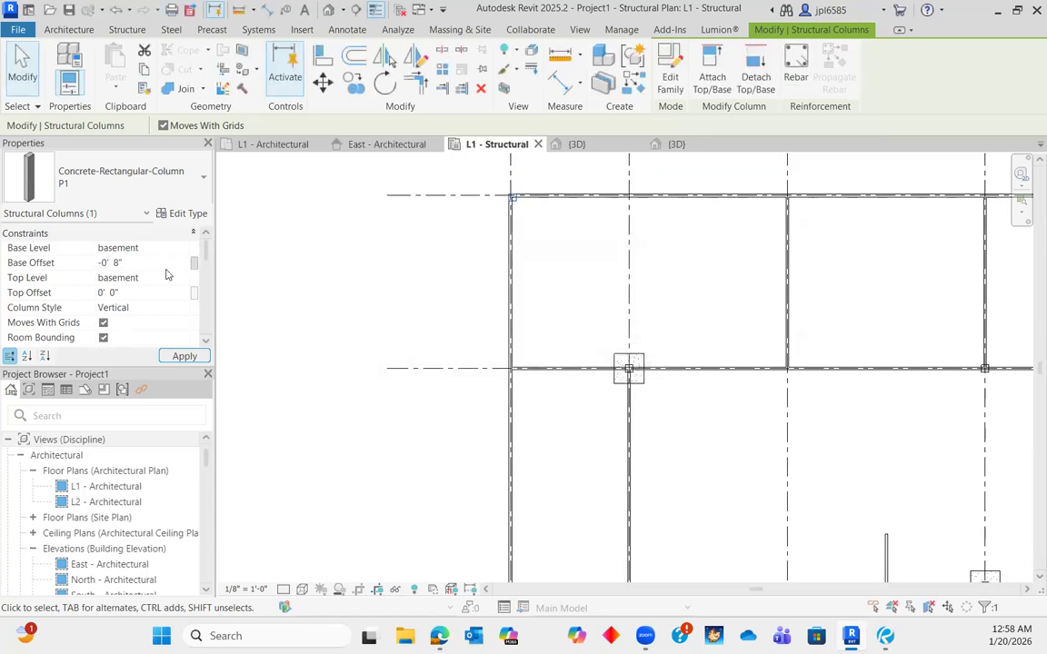
pyautogui.click(180, 281)
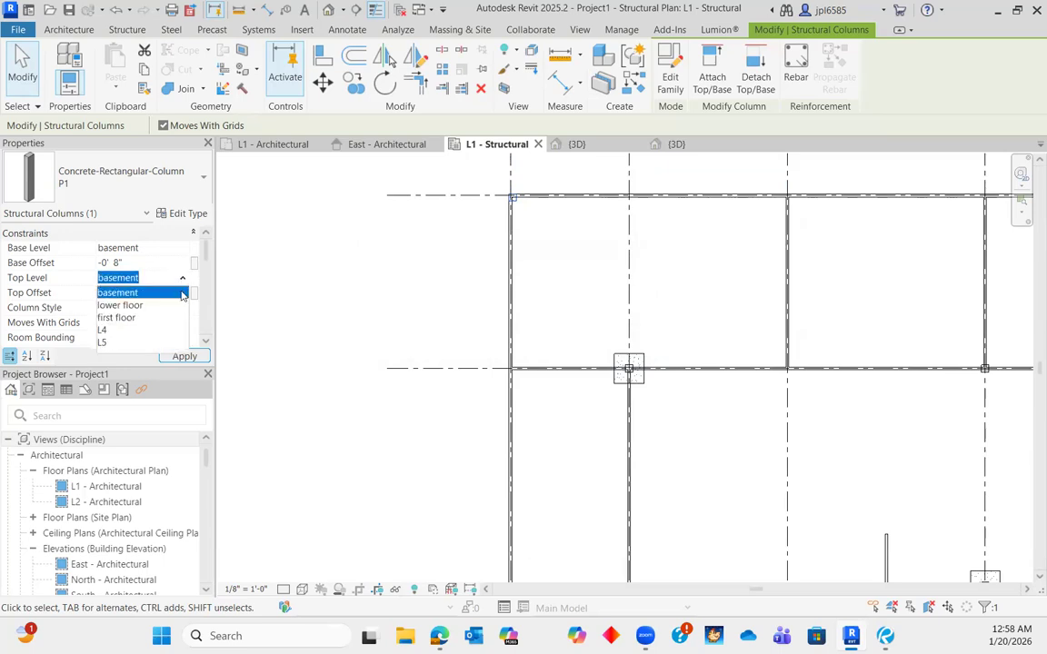
pyautogui.click(116, 317)
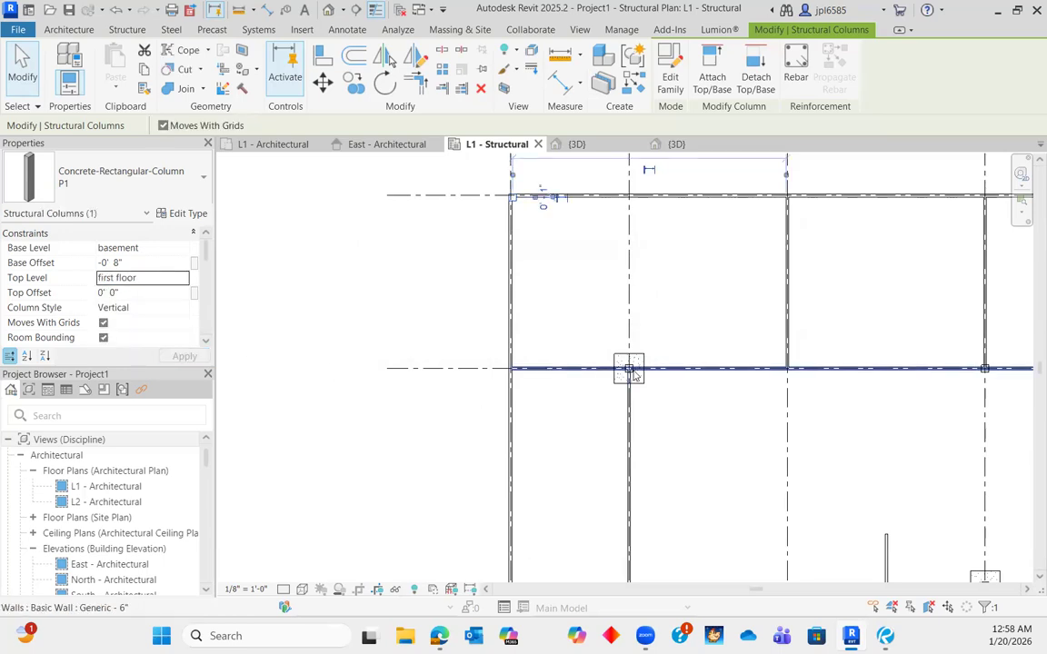
pyautogui.click(538, 366)
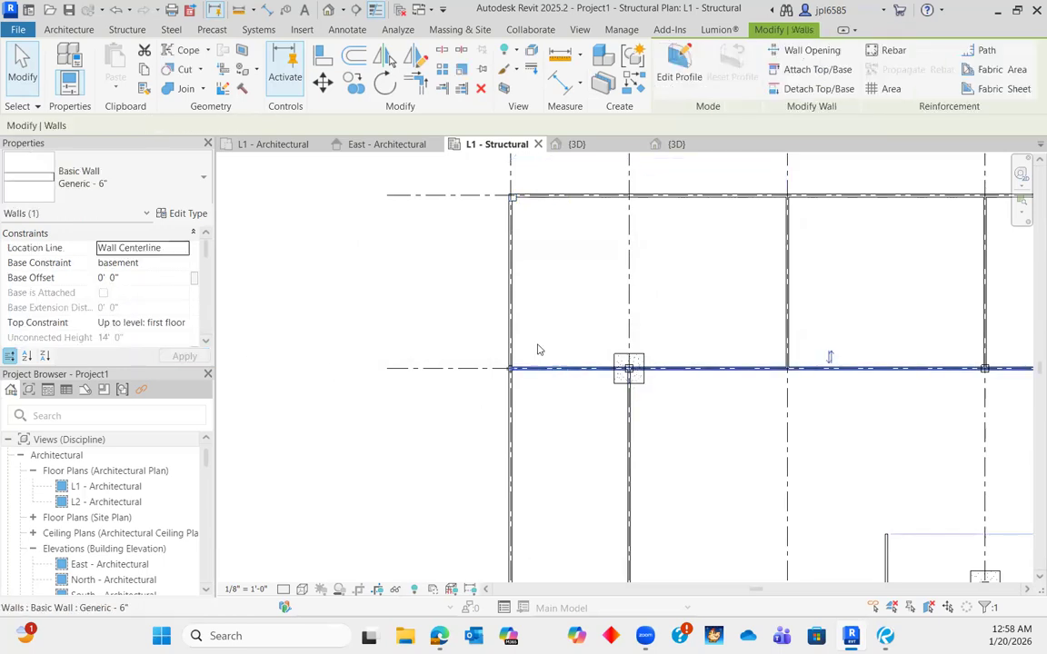
pyautogui.click(549, 299)
# - Start a wall foundation and duplicate the Bearing Footing - 36" x 12" type as W4
pyautogui.scroll(2, 551, 304)
pyautogui.moveTo(552, 311); pyautogui.dragTo(611, 332, button='middle')
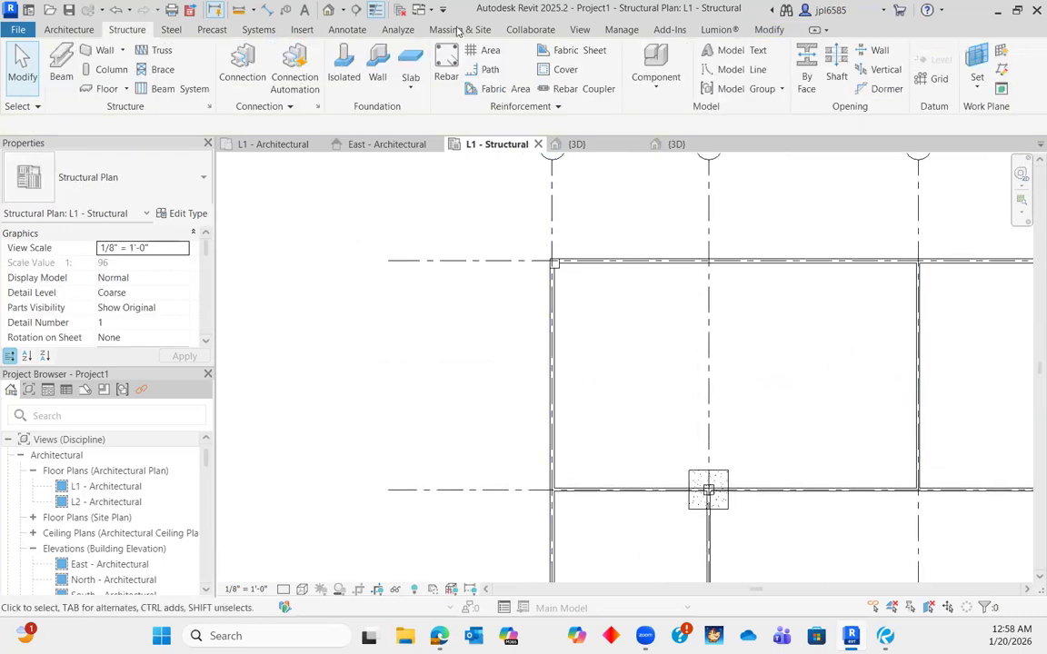
pyautogui.click(385, 74)
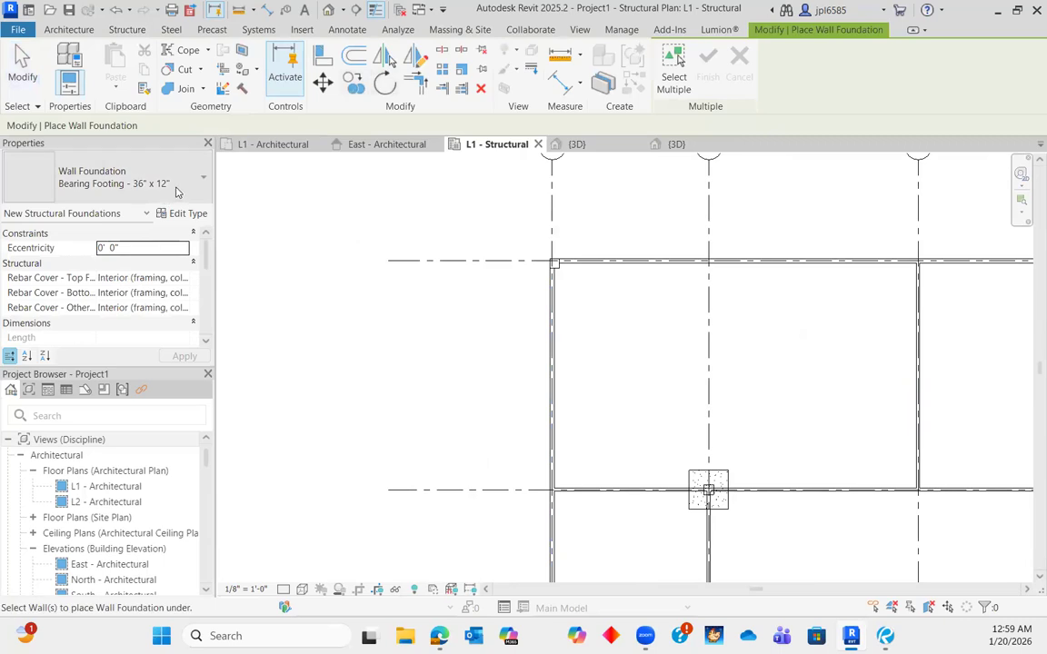
pyautogui.click(154, 184)
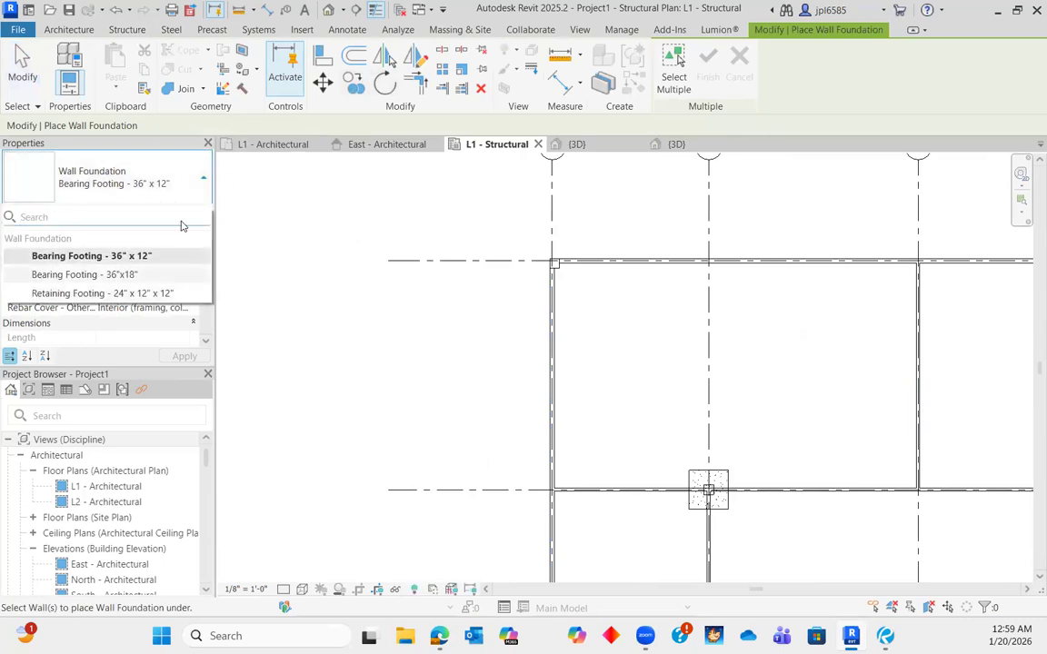
pyautogui.click(291, 254)
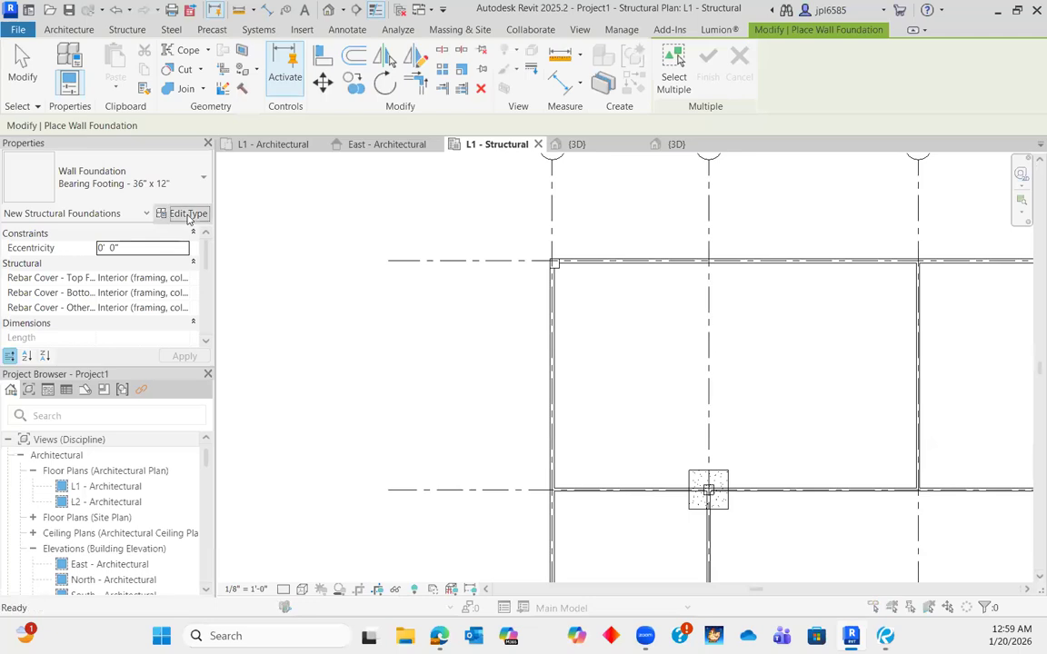
pyautogui.click(176, 213)
pyautogui.click(838, 154)
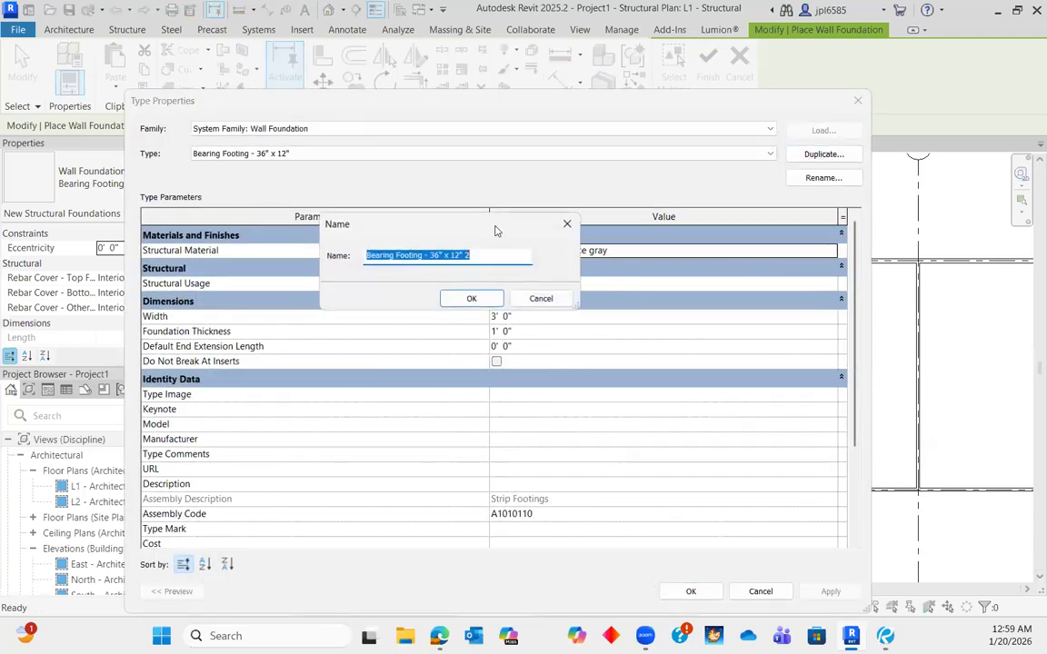
pyautogui.write('W4')
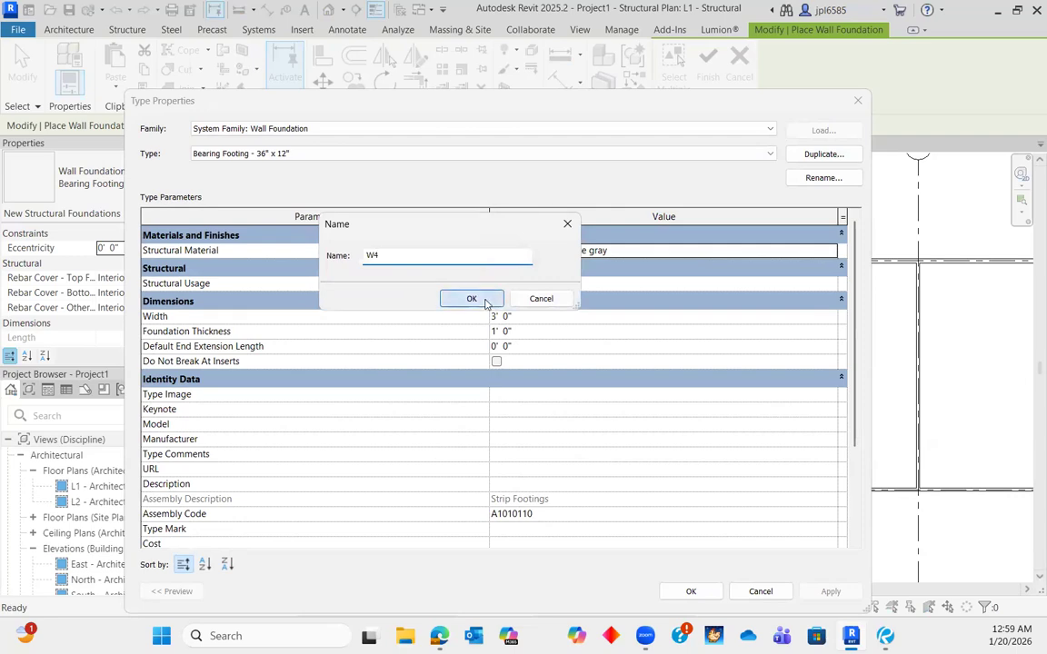
pyautogui.click(469, 299)
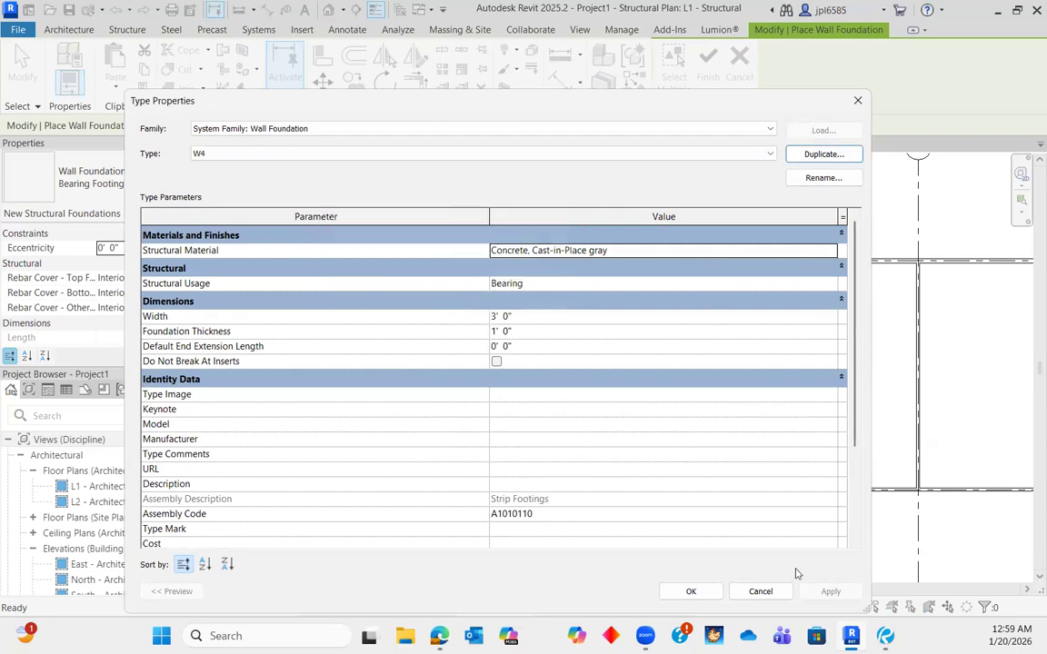
# - Check W4 in Revu's footing schedule, and in Revit set the type's width to 4' 0" and foundation thickness to 1' 6"
pyautogui.click(885, 636)
pyautogui.scroll(-5, 554, 327)
pyautogui.moveTo(566, 491); pyautogui.dragTo(646, 222, button='middle')
pyautogui.scroll(6, 608, 373)
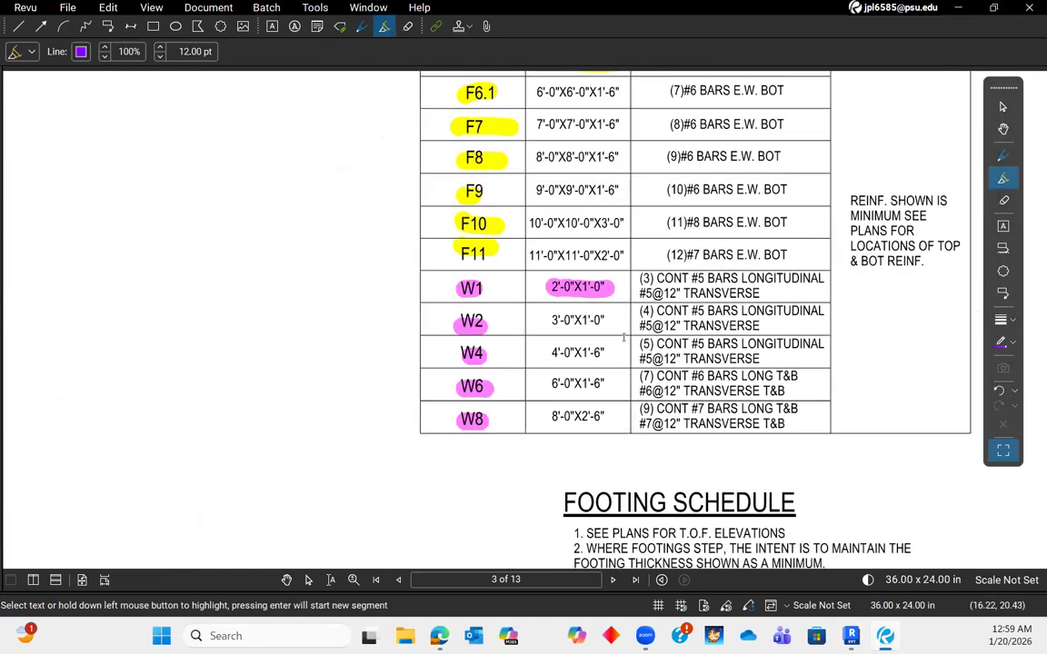
pyautogui.moveTo(527, 324); pyautogui.dragTo(491, 344, button='middle')
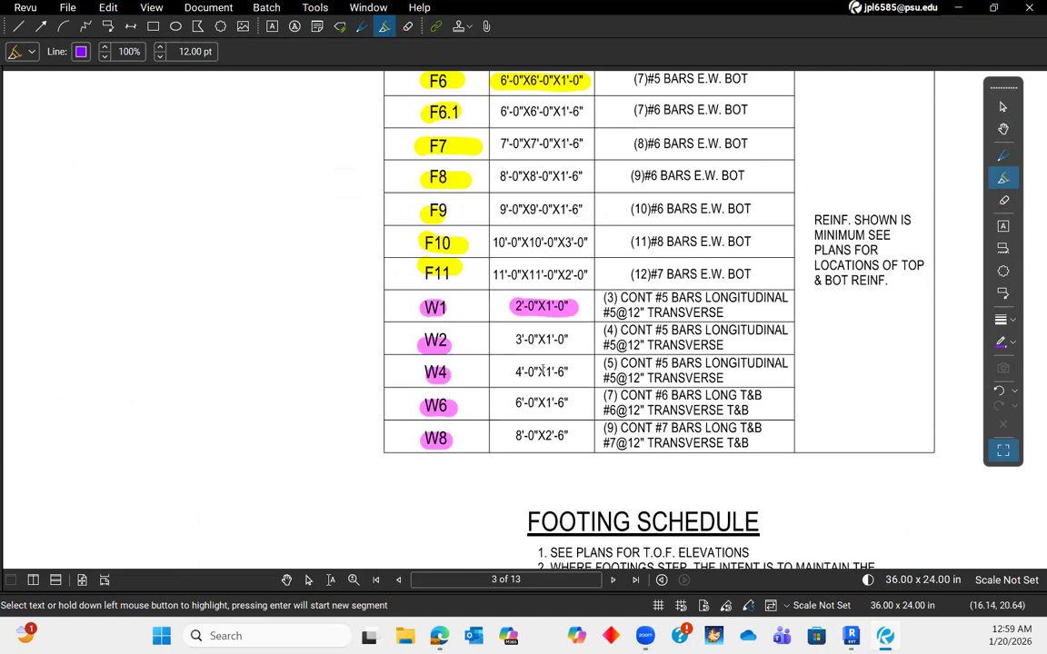
pyautogui.hotkey('alt', 'Tab')
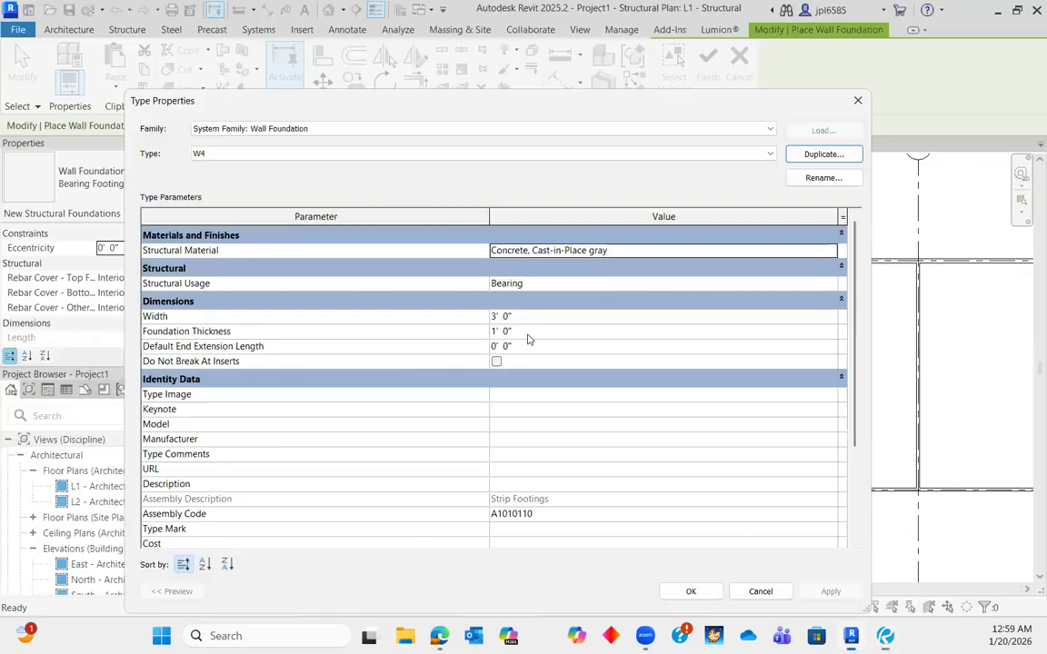
pyautogui.click(572, 316)
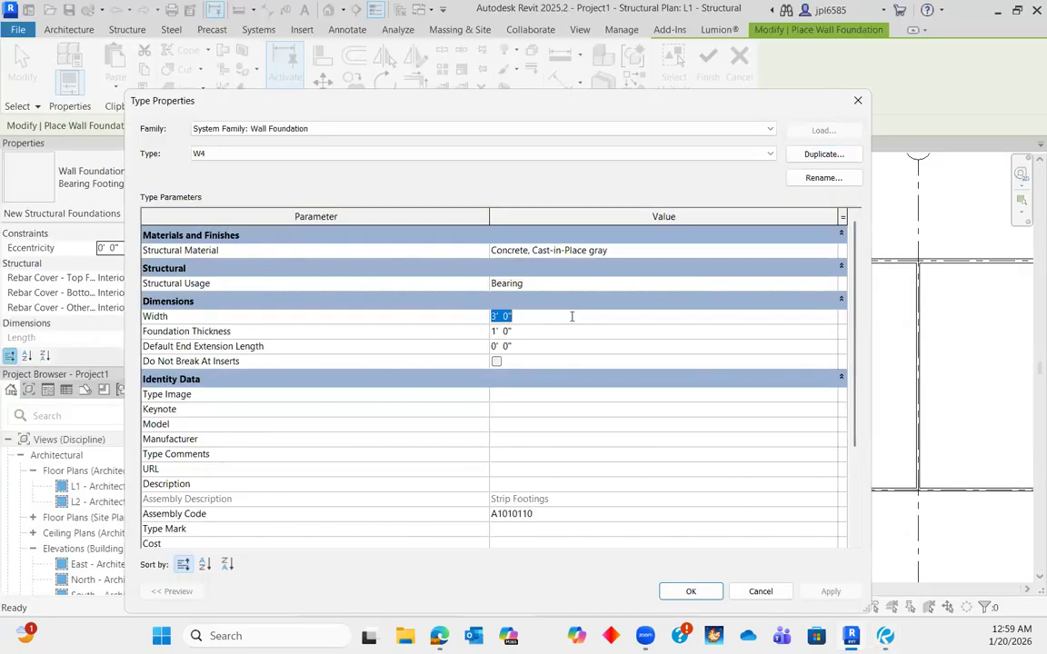
pyautogui.click(551, 333)
pyautogui.press('Return')
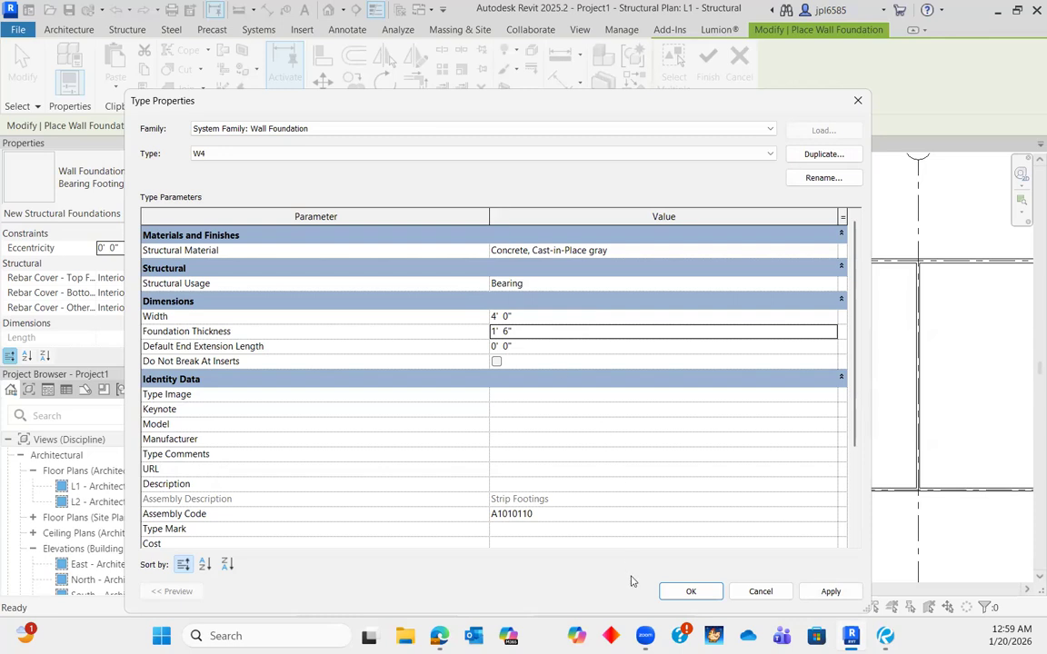
pyautogui.click(691, 592)
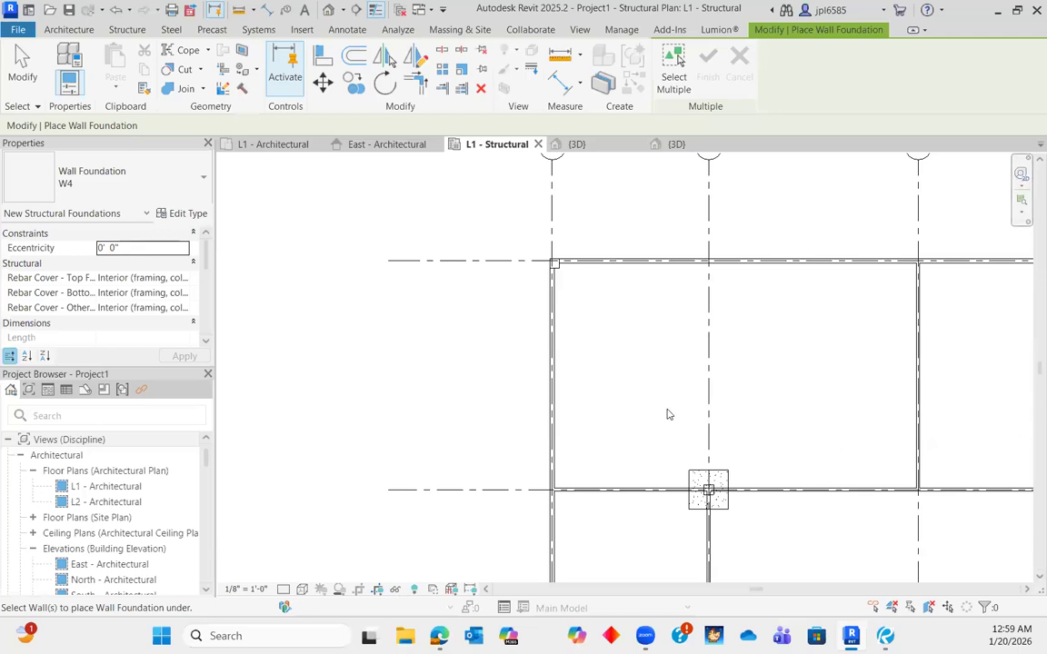
# - Examine the wall along grid 10 and the surrounding wall layout for placing the W4 wall foundation
pyautogui.moveTo(517, 368); pyautogui.dragTo(510, 362, button='middle')
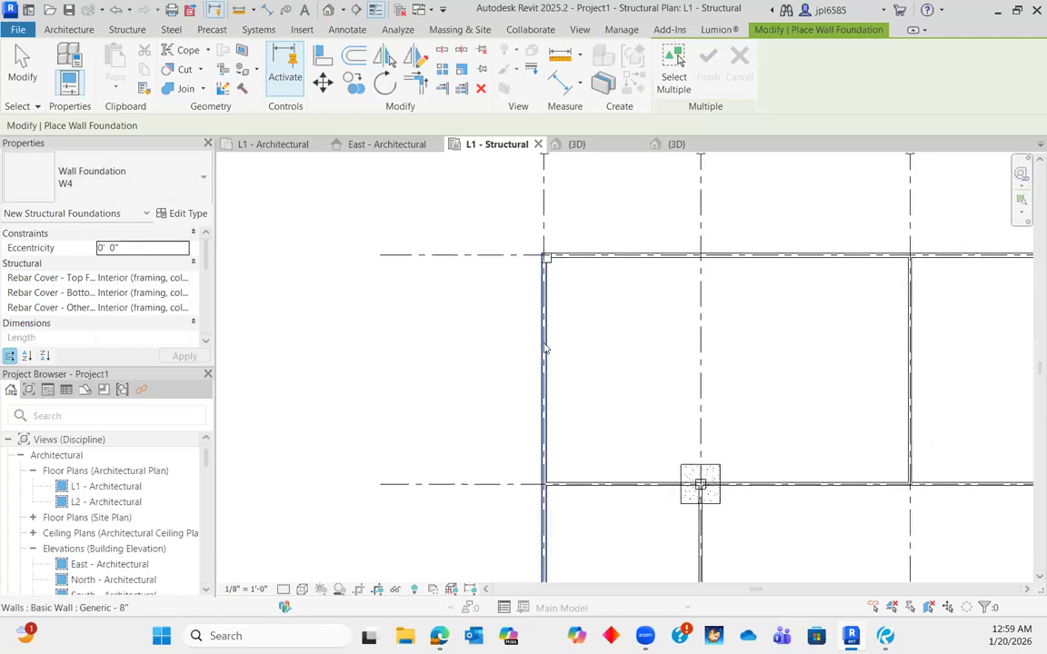
pyautogui.scroll(-3, 564, 325)
pyautogui.moveTo(574, 399); pyautogui.dragTo(574, 342, button='middle')
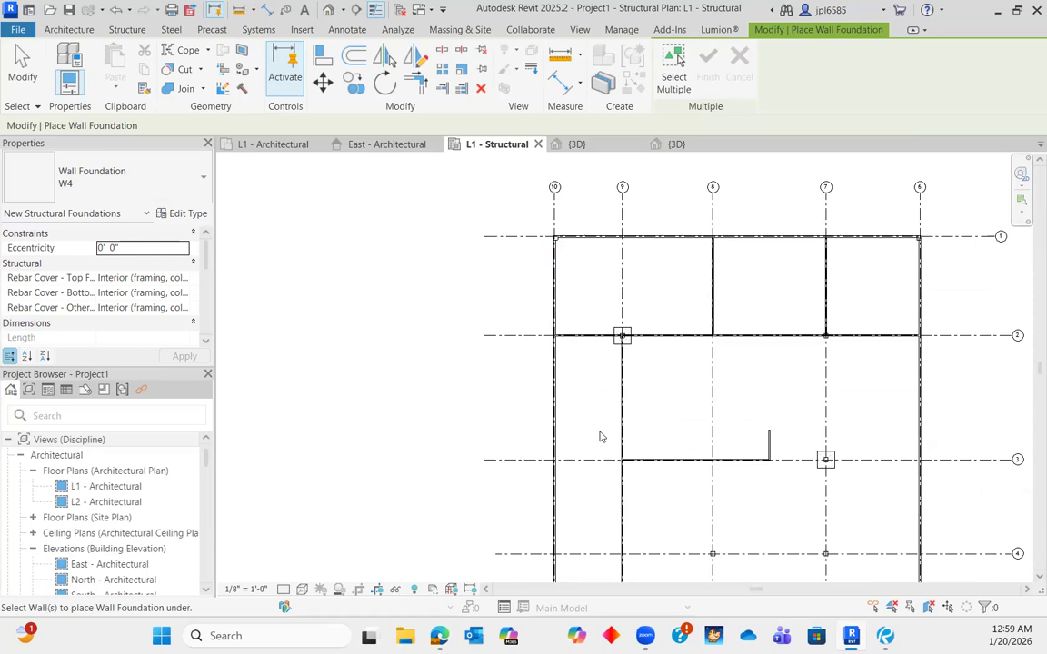
pyautogui.scroll(1, 579, 417)
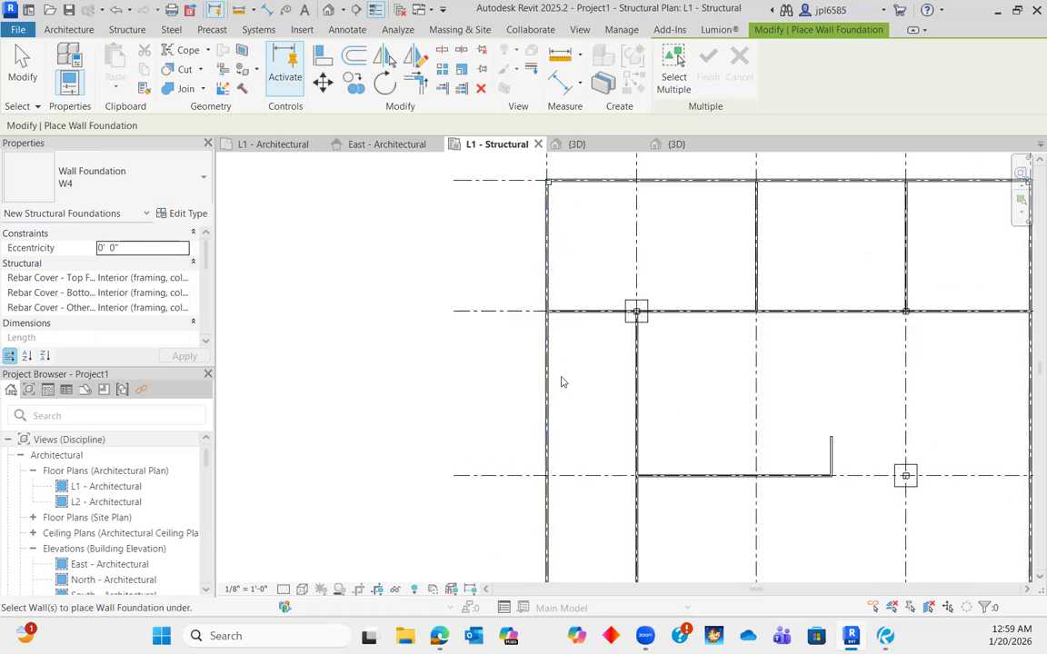
pyautogui.scroll(-2, 560, 379)
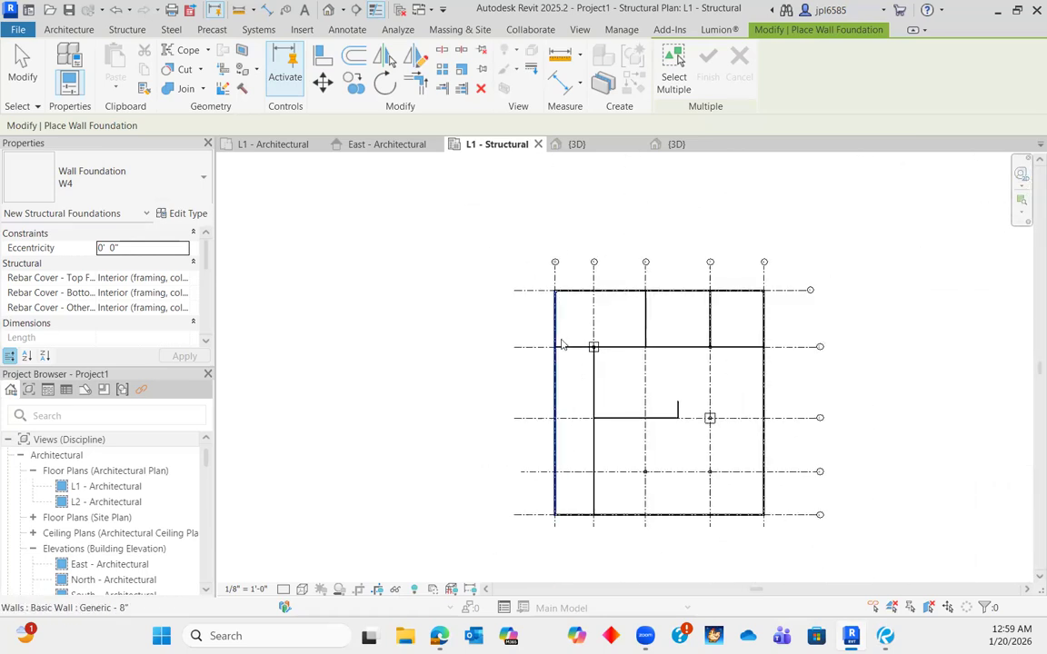
# - Place W4 wall foundations under the exterior walls along grids 10 and 1
pyautogui.scroll(2, 562, 338)
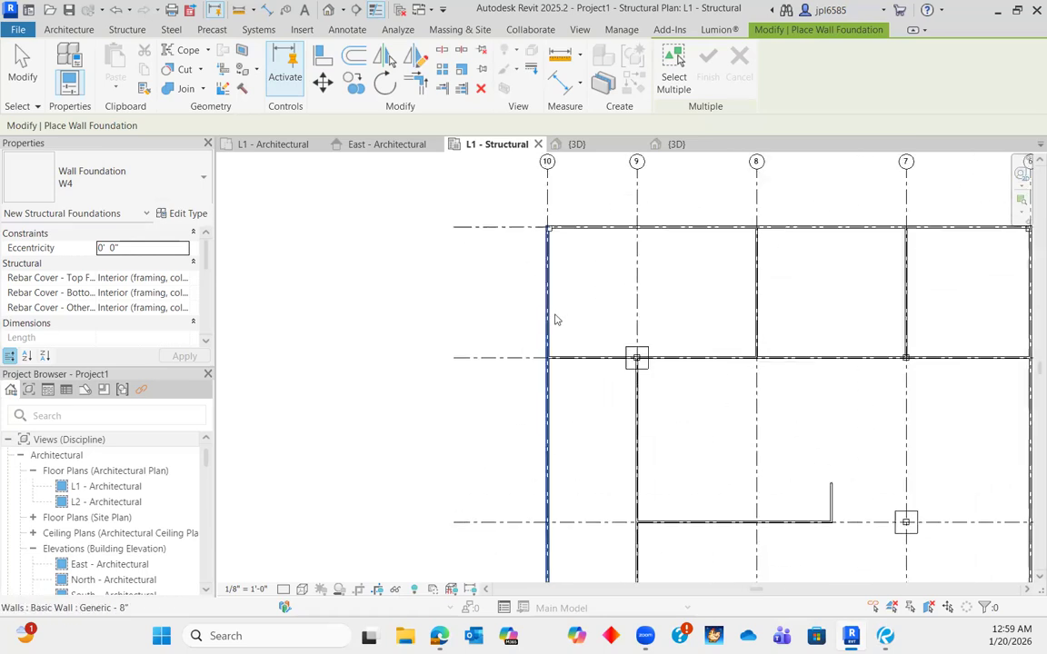
pyautogui.click(598, 233)
pyautogui.moveTo(512, 197); pyautogui.dragTo(371, 222, button='middle')
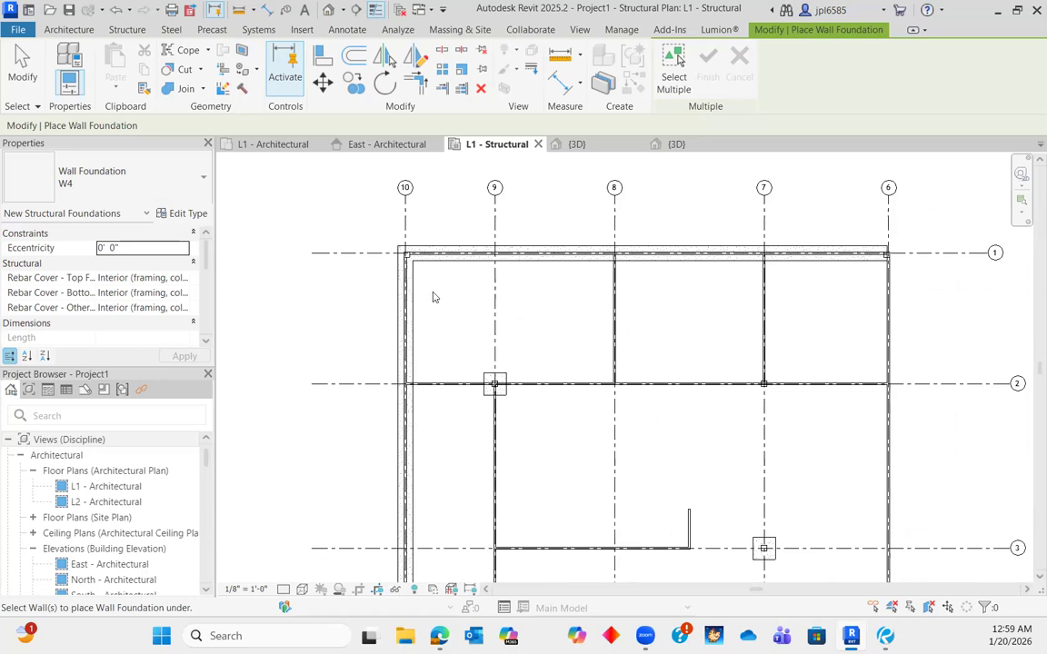
pyautogui.scroll(-2, 619, 272)
pyautogui.scroll(1, 627, 312)
pyautogui.moveTo(635, 314); pyautogui.dragTo(694, 306, button='middle')
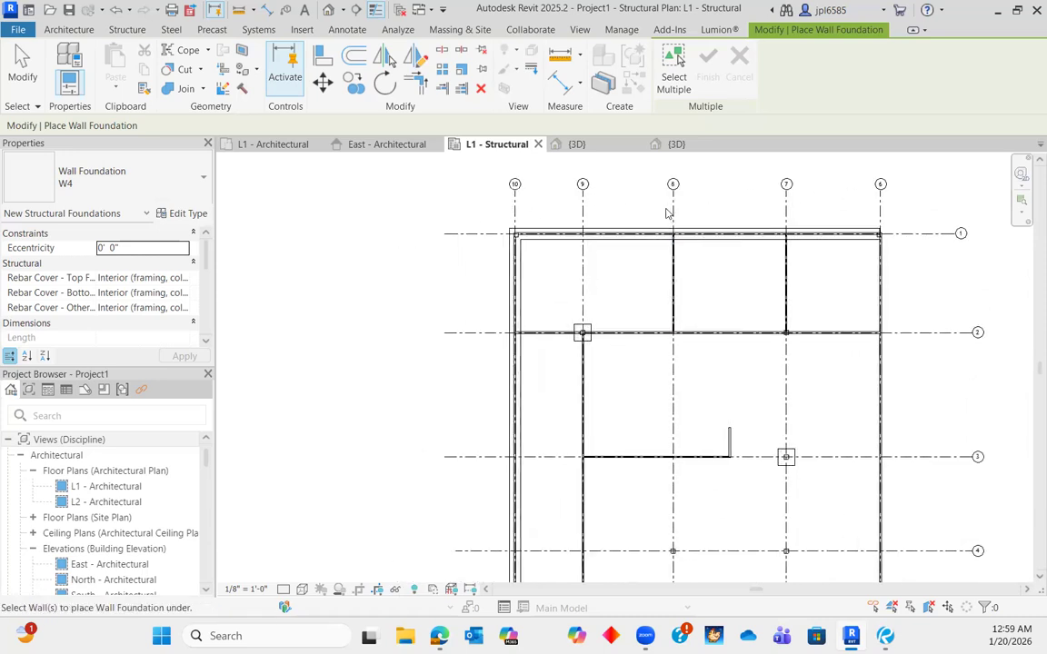
pyautogui.moveTo(944, 293); pyautogui.dragTo(909, 227, button='middle')
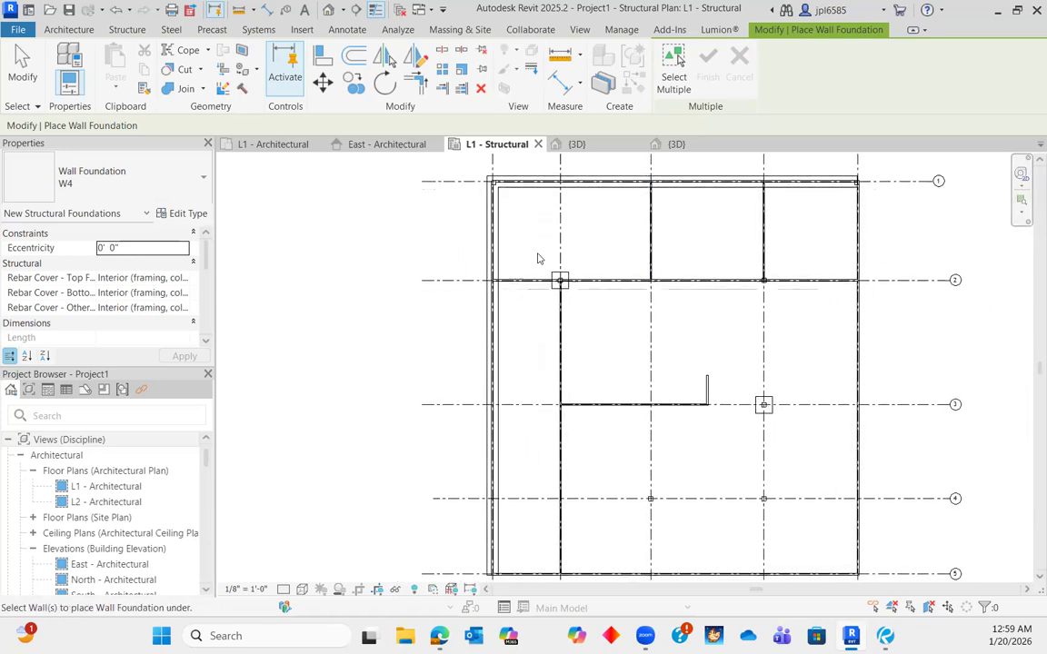
# - Switch to the foundation plan in Revu, trace the W4 wall footings, and circle the stepped corner near grids E and F in purple highlighter
pyautogui.click(885, 636)
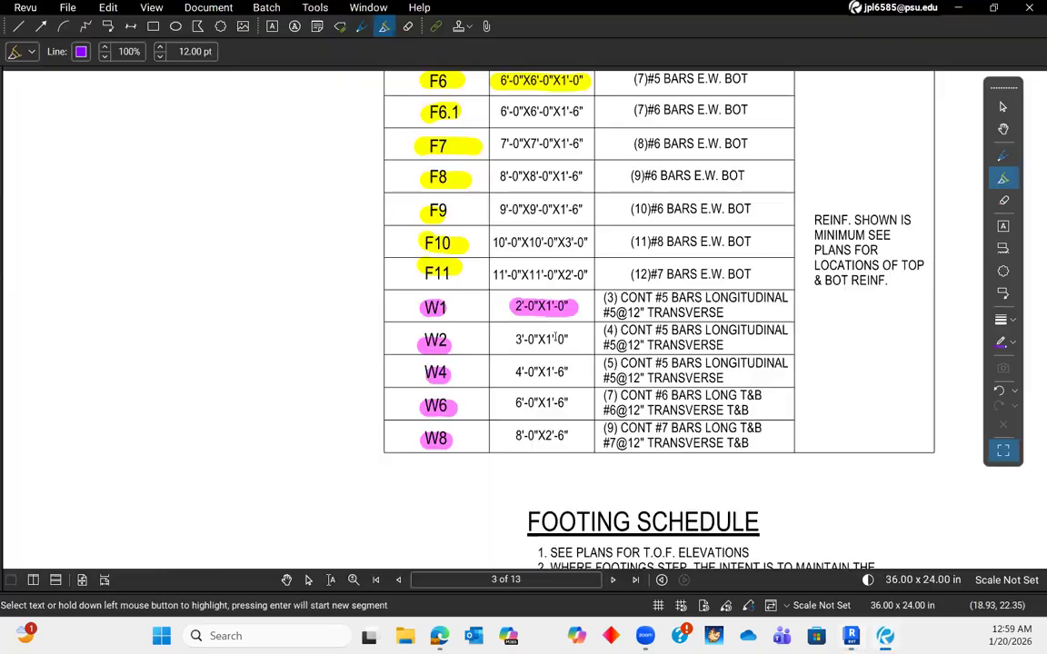
pyautogui.scroll(-5, 572, 389)
pyautogui.moveTo(642, 243); pyautogui.dragTo(497, 435, button='middle')
pyautogui.scroll(6, 564, 297)
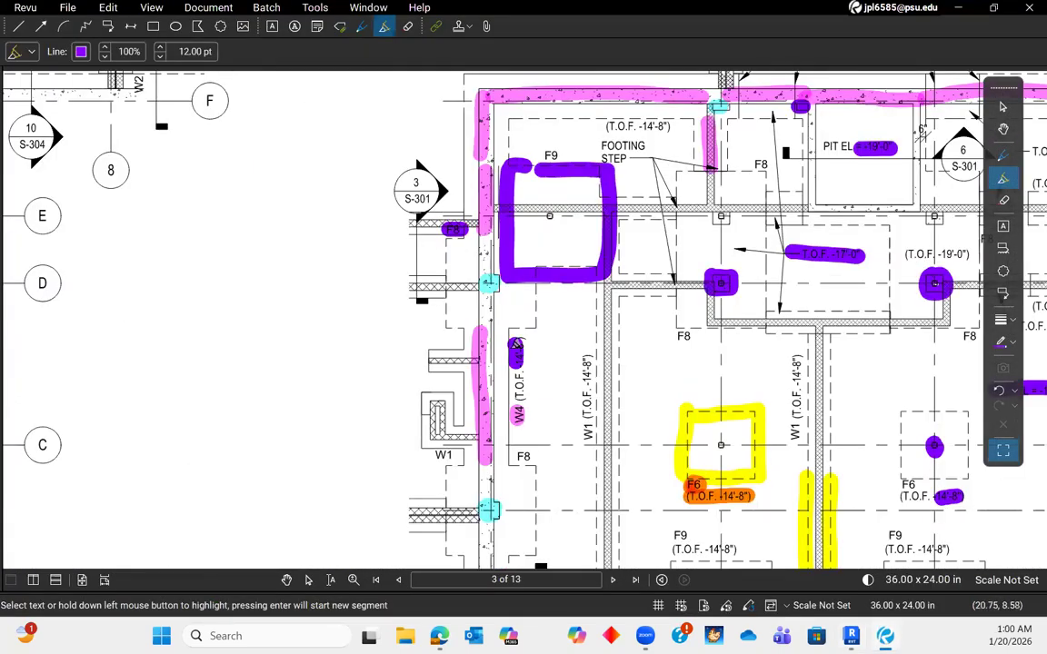
pyautogui.moveTo(554, 410)
pyautogui.mouseDown(button='middle')
pyautogui.moveTo(574, 360)
pyautogui.moveTo(514, 245)
pyautogui.mouseUp(button='middle')
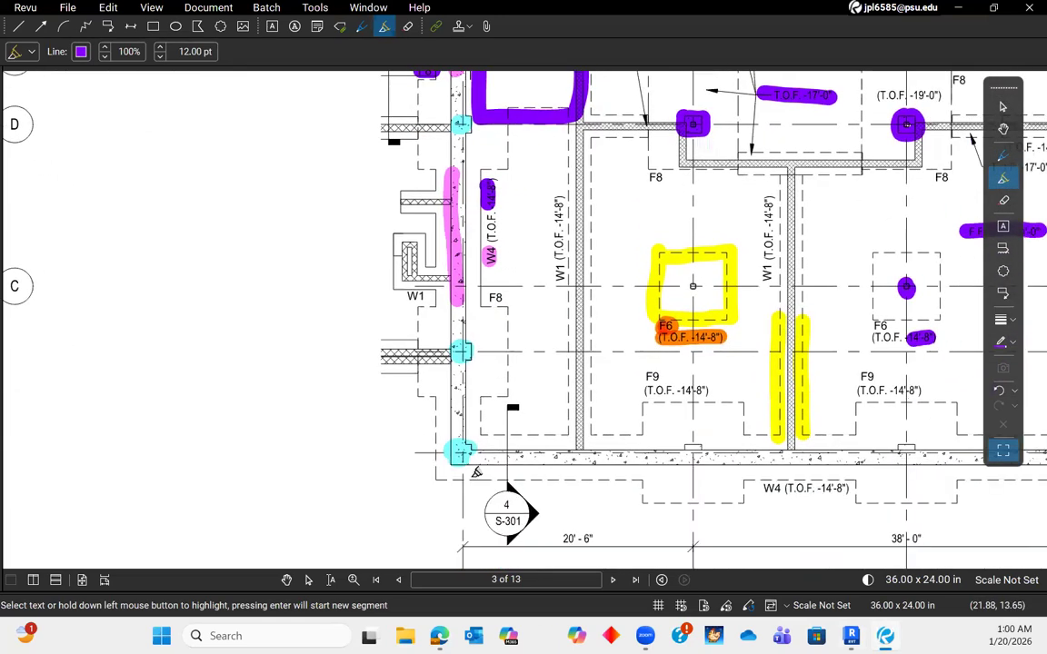
pyautogui.scroll(-4, 630, 483)
pyautogui.moveTo(970, 279); pyautogui.dragTo(741, 350, button='middle')
pyautogui.scroll(5, 740, 350)
pyautogui.moveTo(670, 162)
pyautogui.mouseDown()
pyautogui.moveTo(530, 267)
pyautogui.moveTo(622, 116)
pyautogui.mouseUp()
pyautogui.scroll(-3, 711, 311)
pyautogui.moveTo(712, 311); pyautogui.dragTo(812, 291, button='middle')
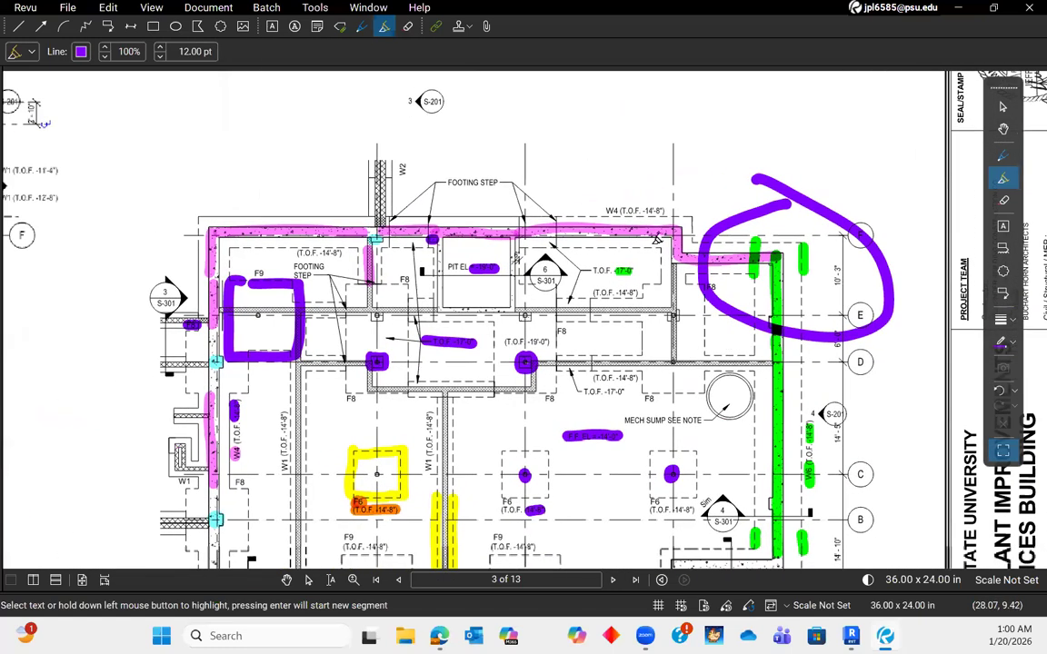
# - Return to Revit and duplicate the rectangular isolated footing type F6 as F8 with width and length of 8 feet
pyautogui.click(850, 636)
pyautogui.scroll(3, 499, 281)
pyautogui.moveTo(500, 287)
pyautogui.mouseDown(button='middle')
pyautogui.moveTo(500, 389)
pyautogui.moveTo(539, 421)
pyautogui.mouseUp(button='middle')
pyautogui.scroll(3, 525, 420)
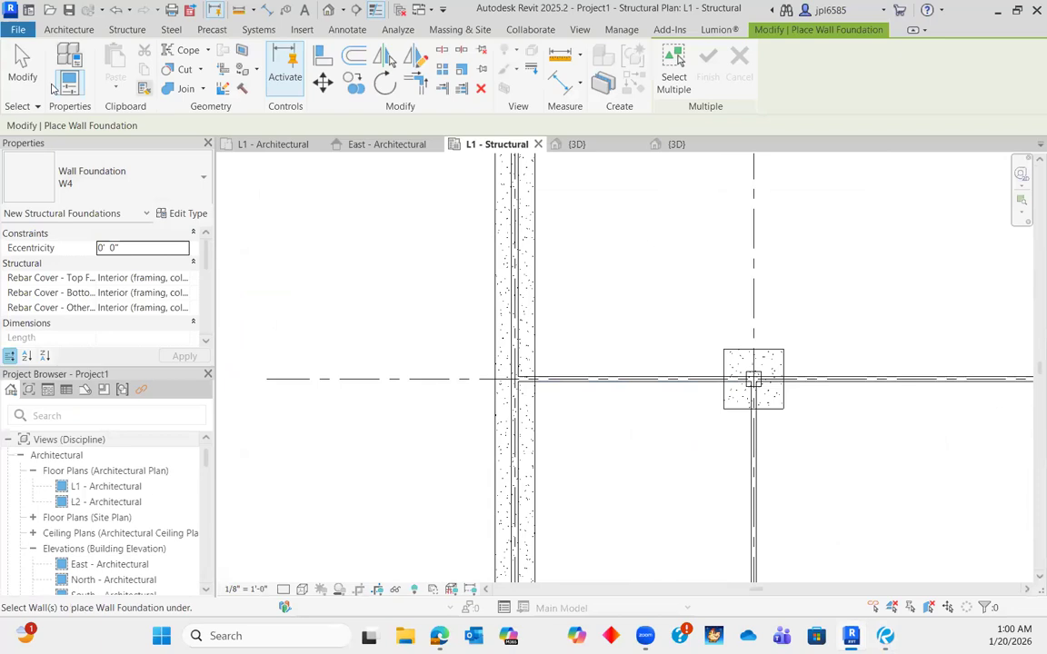
pyautogui.click(131, 30)
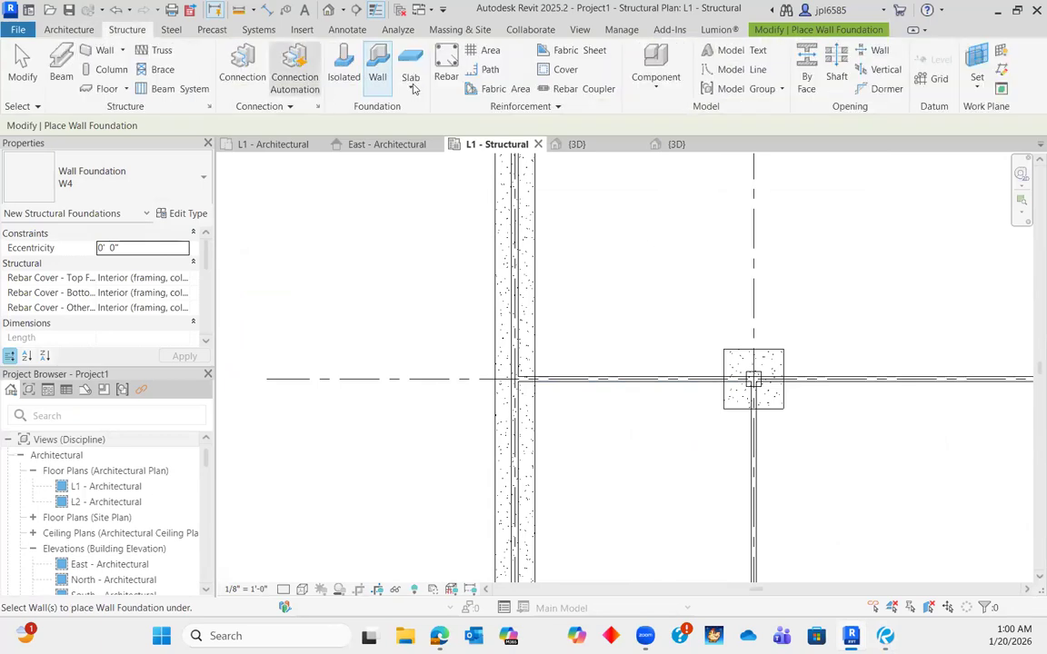
pyautogui.click(309, 71)
pyautogui.click(188, 215)
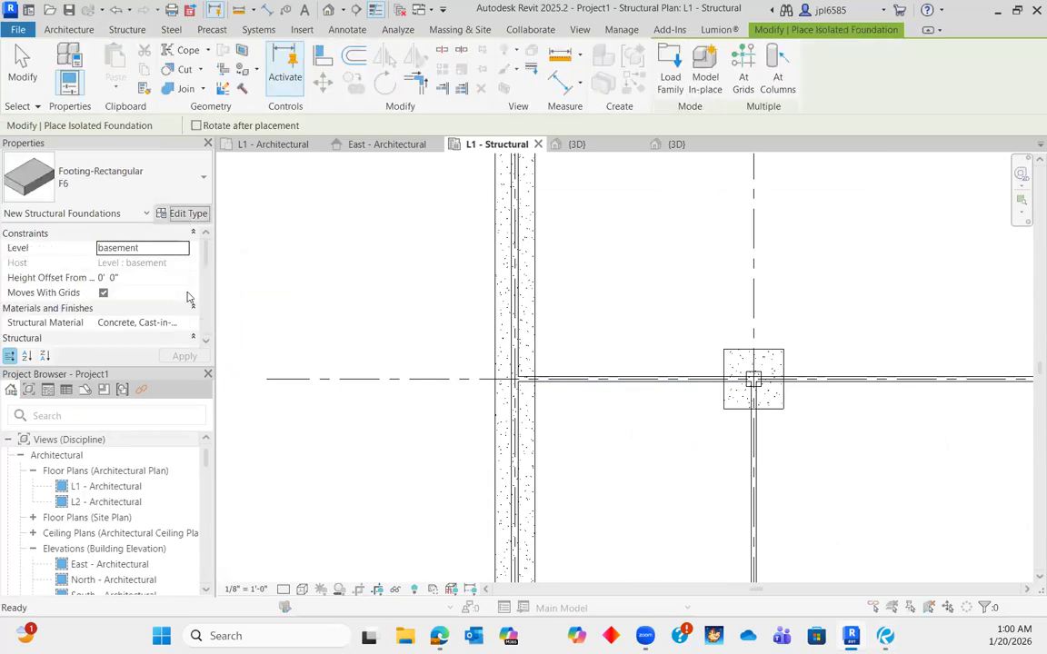
pyautogui.click(841, 158)
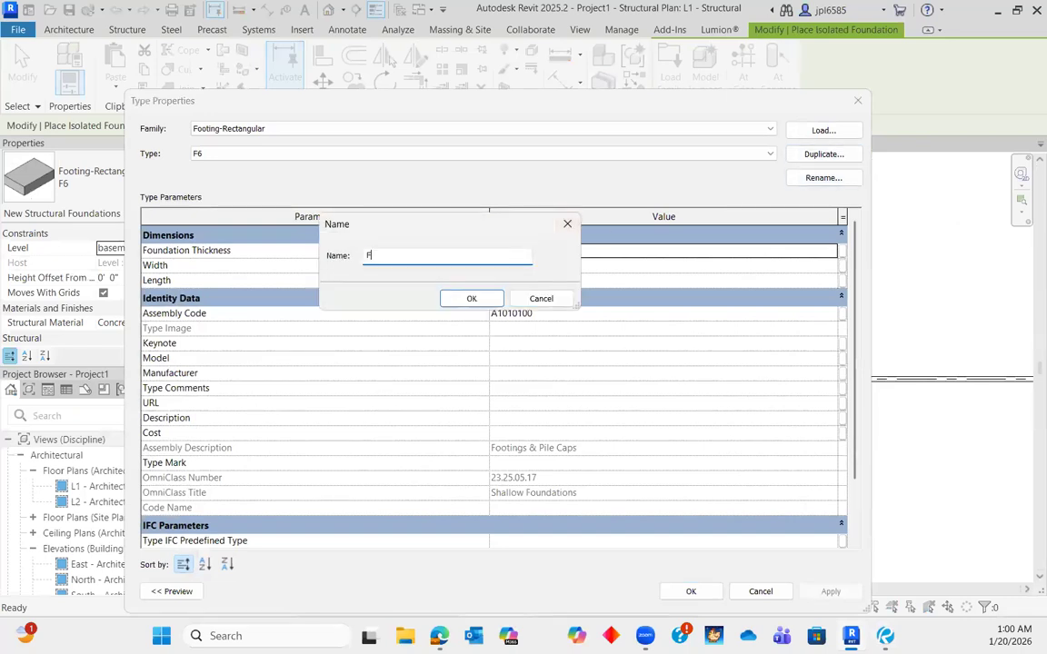
pyautogui.write('F8')
pyautogui.click(471, 298)
pyautogui.click(519, 267)
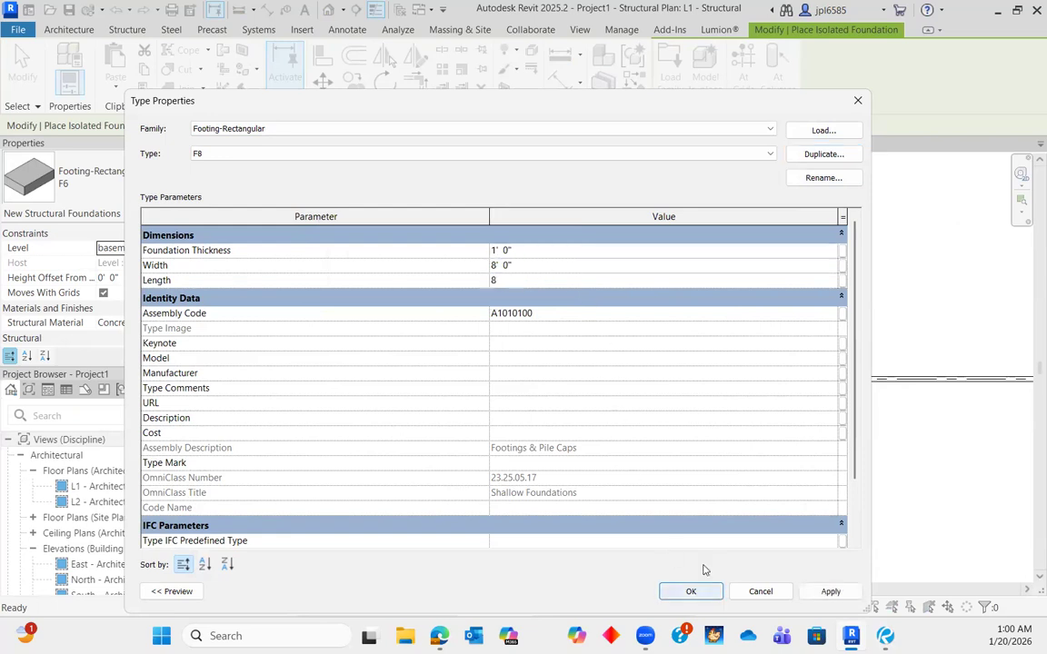
pyautogui.click(691, 591)
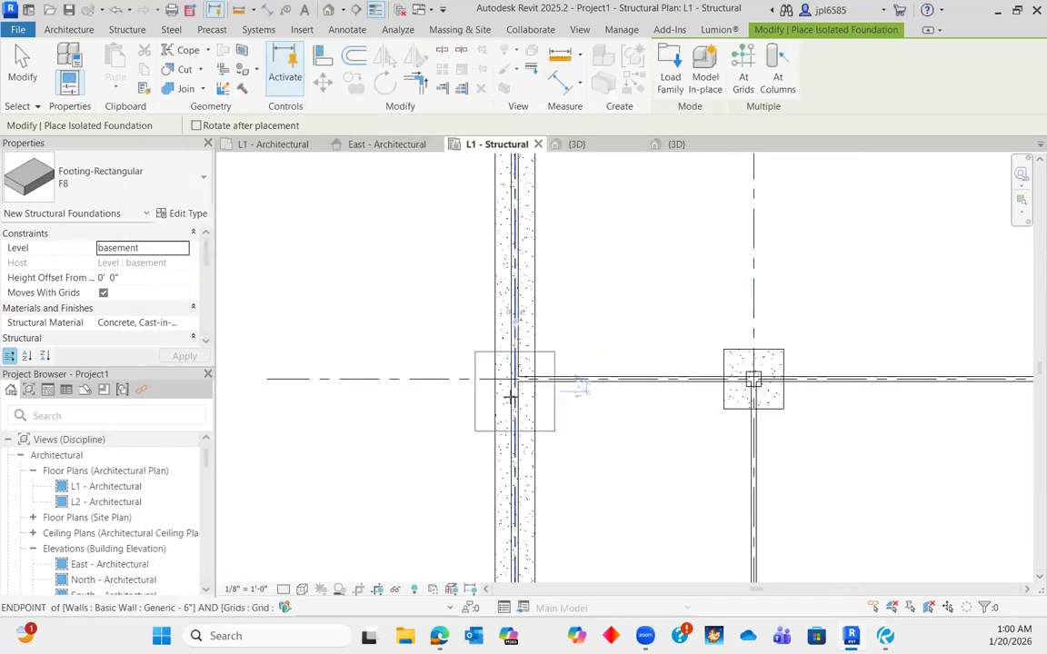
# - Place one F8 isolated footing at the intersection of grids 10 and 2
pyautogui.click(514, 379)
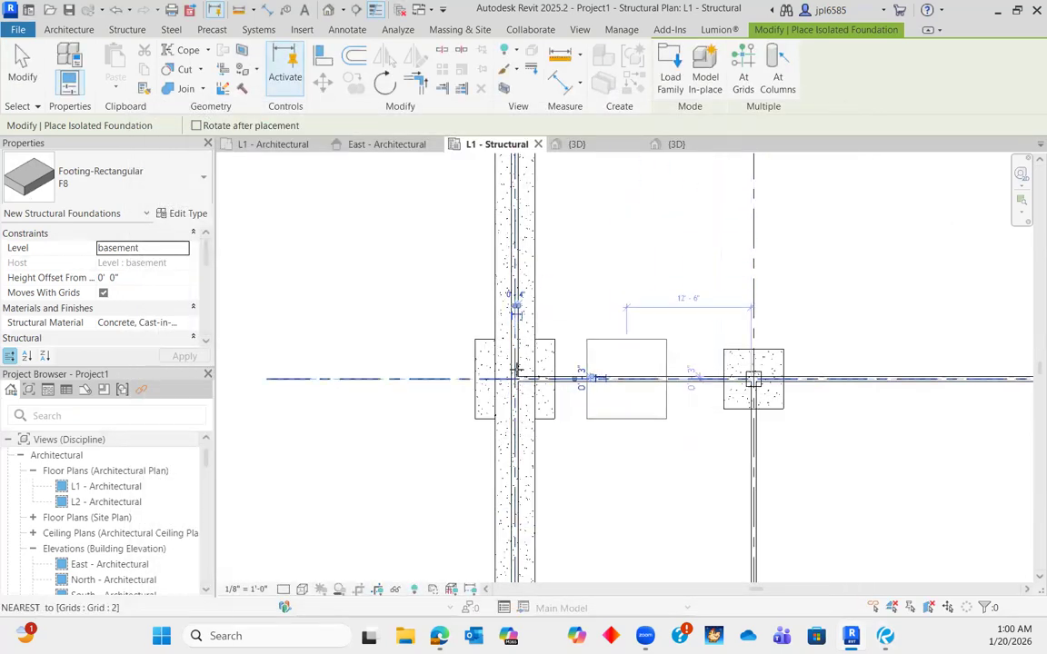
pyautogui.press('Escape')
pyautogui.press('Escape')
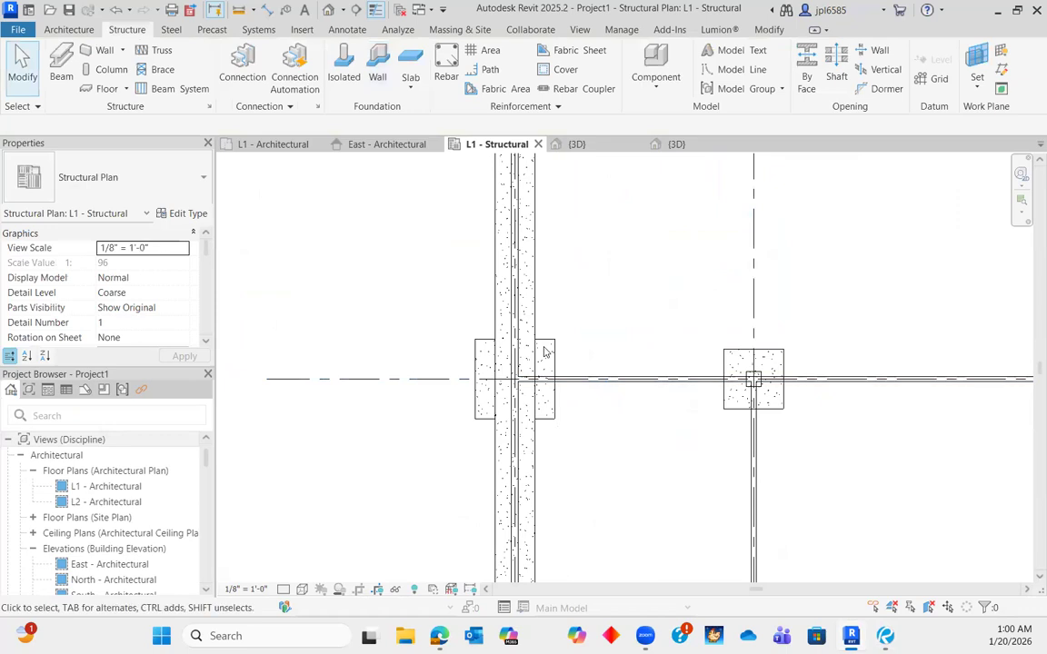
# - Inspect how the F8 footing meets the W4 wall foundation in plan and in 3D, ending on the L1 - Structural plan
pyautogui.scroll(3, 572, 343)
pyautogui.click(614, 341)
pyautogui.scroll(-3, 618, 339)
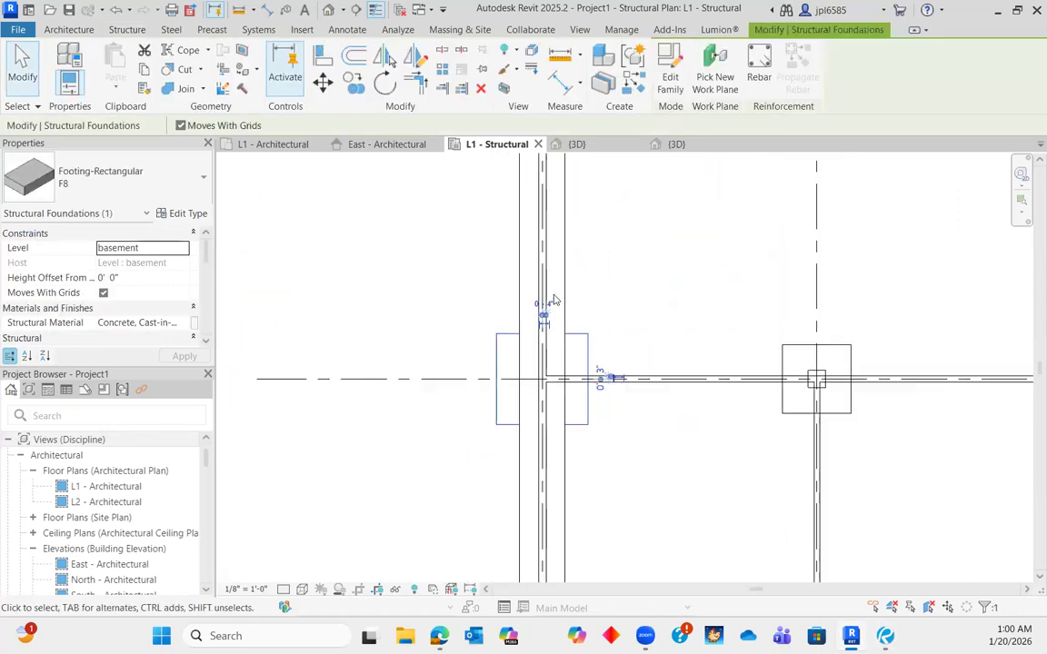
pyautogui.click(648, 327)
pyautogui.scroll(3, 600, 335)
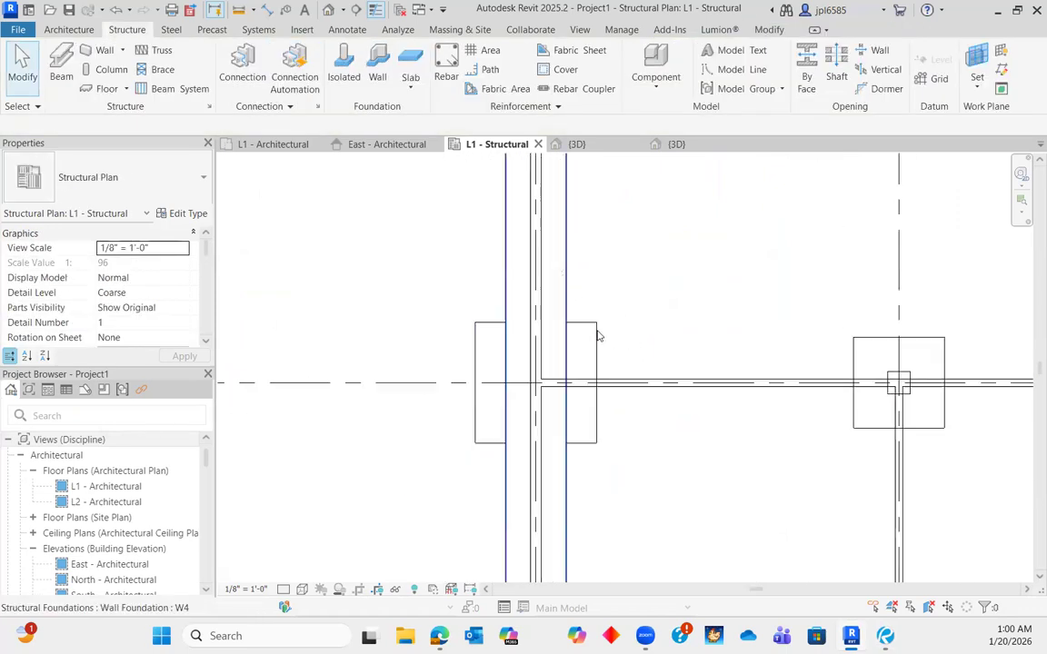
pyautogui.click(576, 144)
pyautogui.keyDown('shift'); pyautogui.moveTo(463, 449); pyautogui.dragTo(636, 364, button='middle'); pyautogui.keyUp('shift')
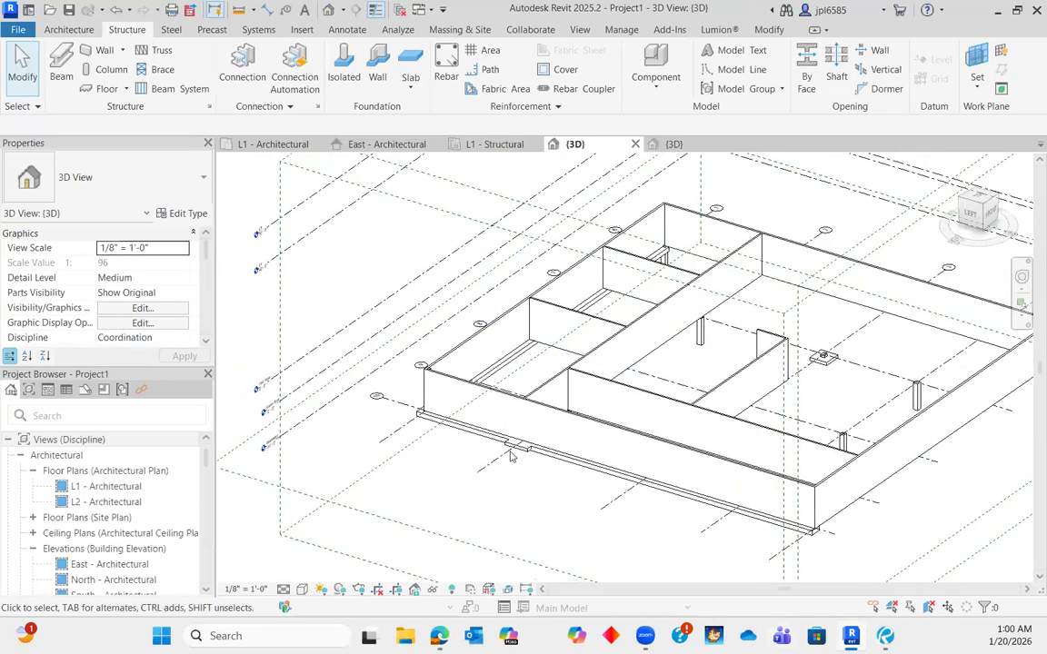
pyautogui.scroll(4, 509, 427)
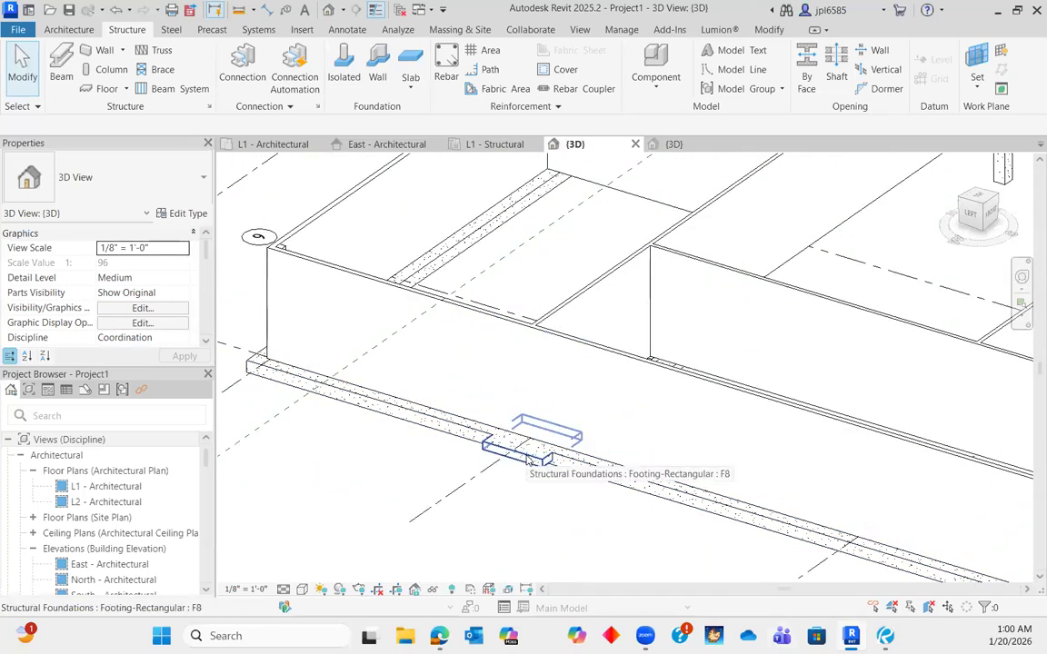
pyautogui.click(494, 143)
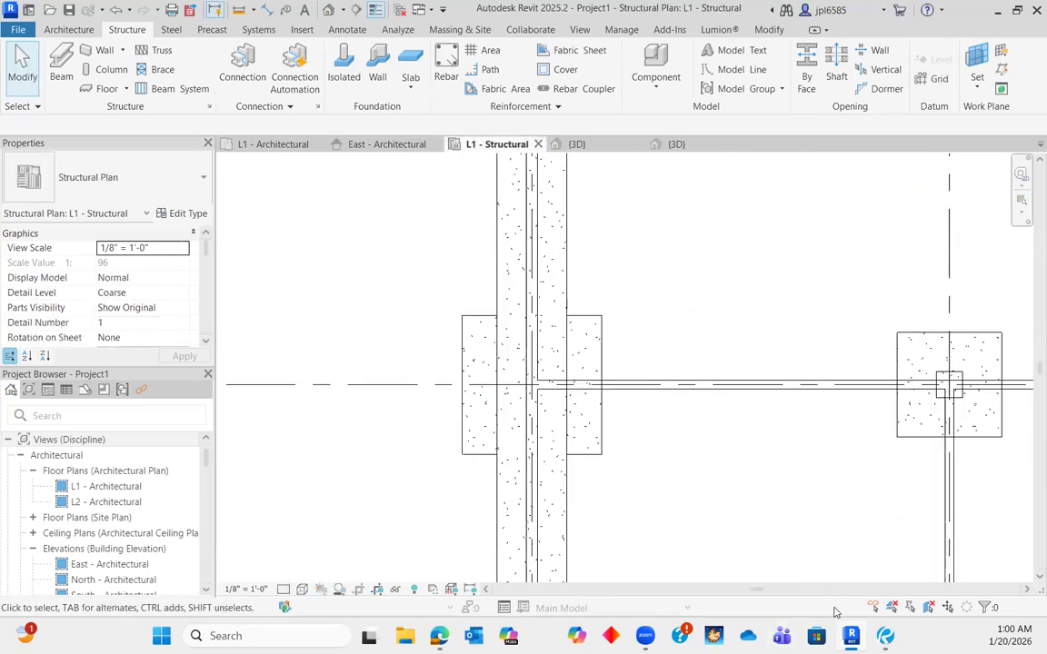
# - Check the top-of-footing elevation on the Revu plan and set the F8 footing's height offset to -0' 8" in Revit
pyautogui.hotkey('alt', 'Tab')
pyautogui.moveTo(315, 402); pyautogui.dragTo(536, 380, button='middle')
pyautogui.scroll(5, 405, 424)
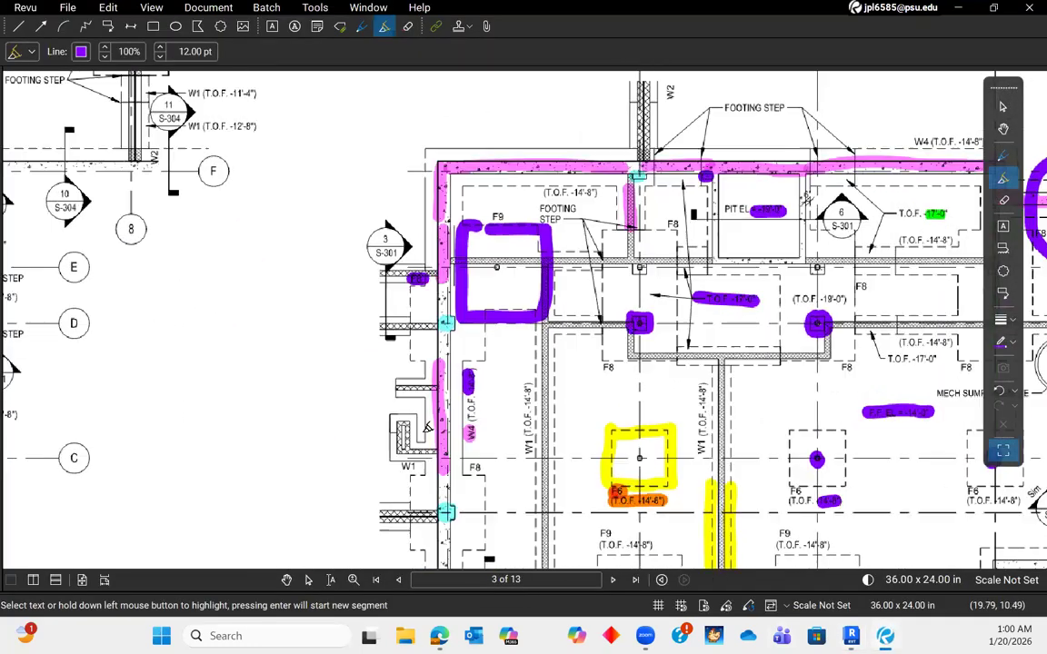
pyautogui.scroll(-2, 546, 344)
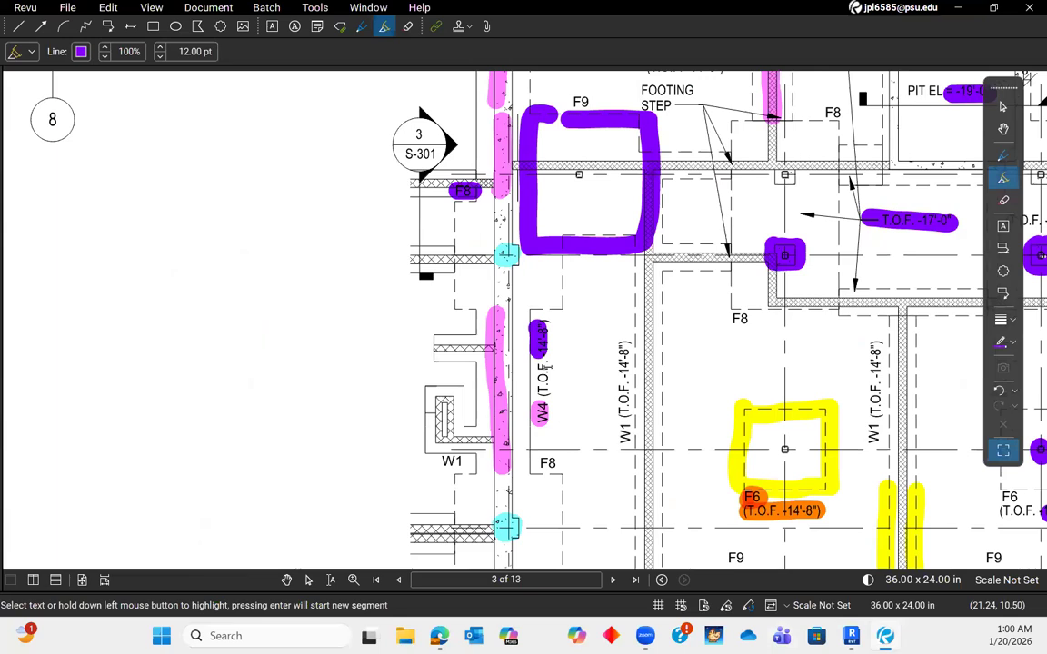
pyautogui.scroll(-2, 545, 366)
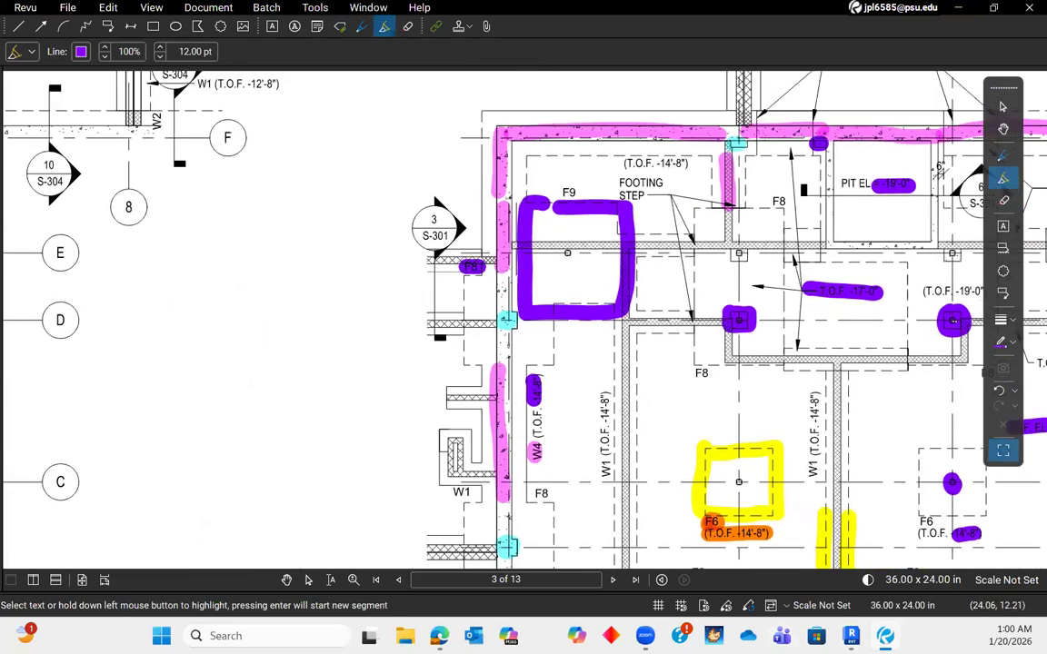
pyautogui.hotkey('alt', 'Tab')
pyautogui.click(589, 327)
pyautogui.click(143, 278)
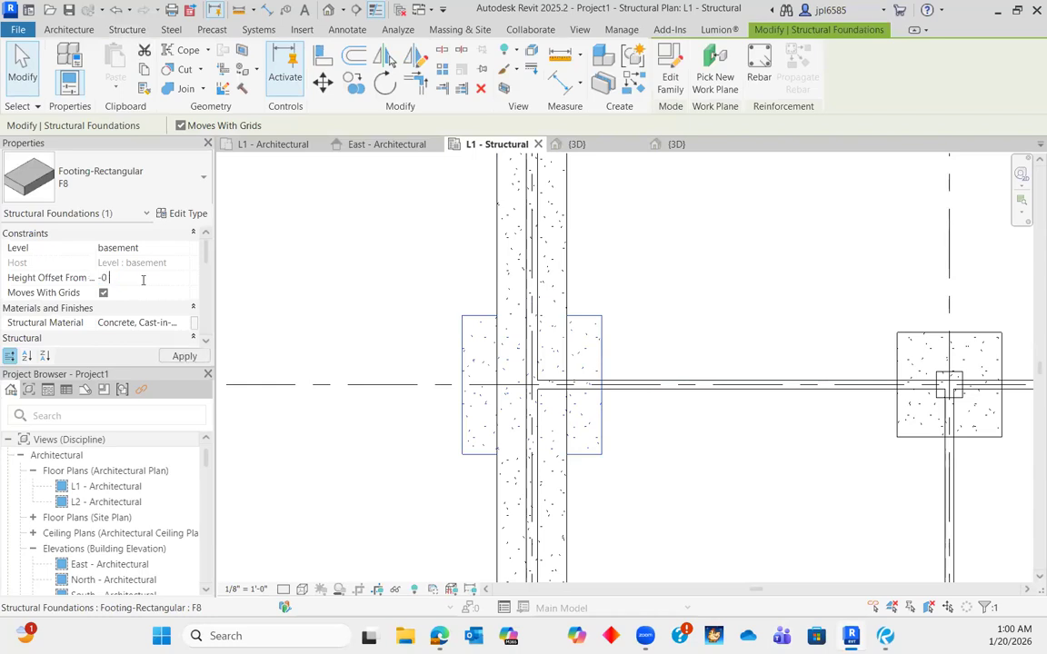
pyautogui.write('-0 8')
pyautogui.press('Return')
# - Check the elevation properties of the W4 wall foundation along grid 10
pyautogui.click(554, 282)
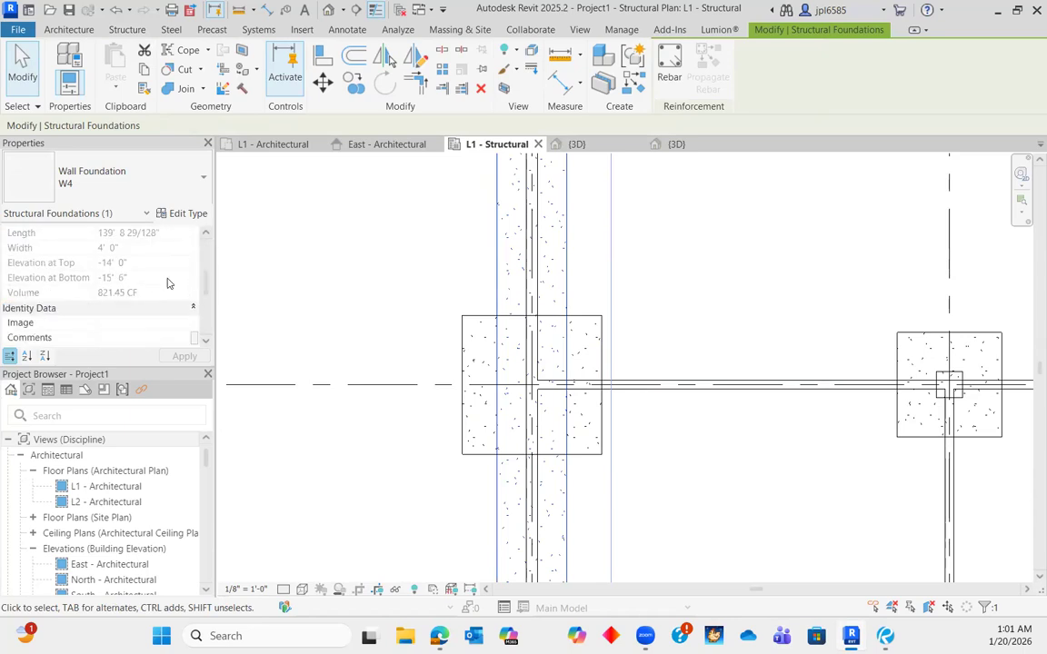
pyautogui.click(536, 255)
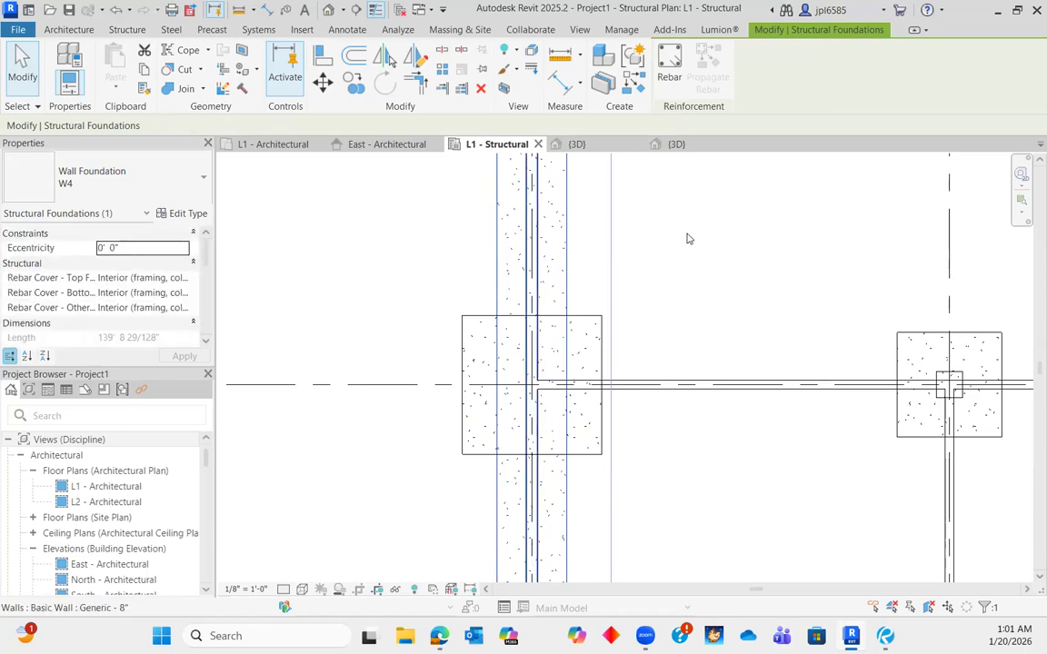
pyautogui.click(741, 281)
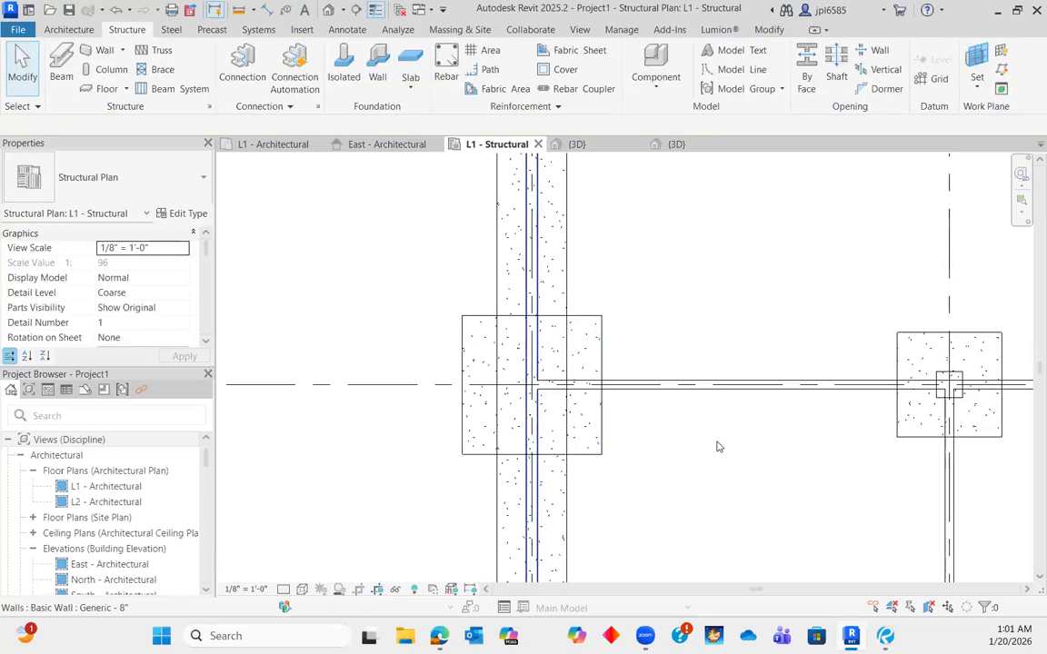
# - Check the column over the F8 footing on the Revu plan and place a P1 concrete rectangular column at grids 10 and 2 in Revit
pyautogui.click(886, 637)
pyautogui.scroll(5, 513, 354)
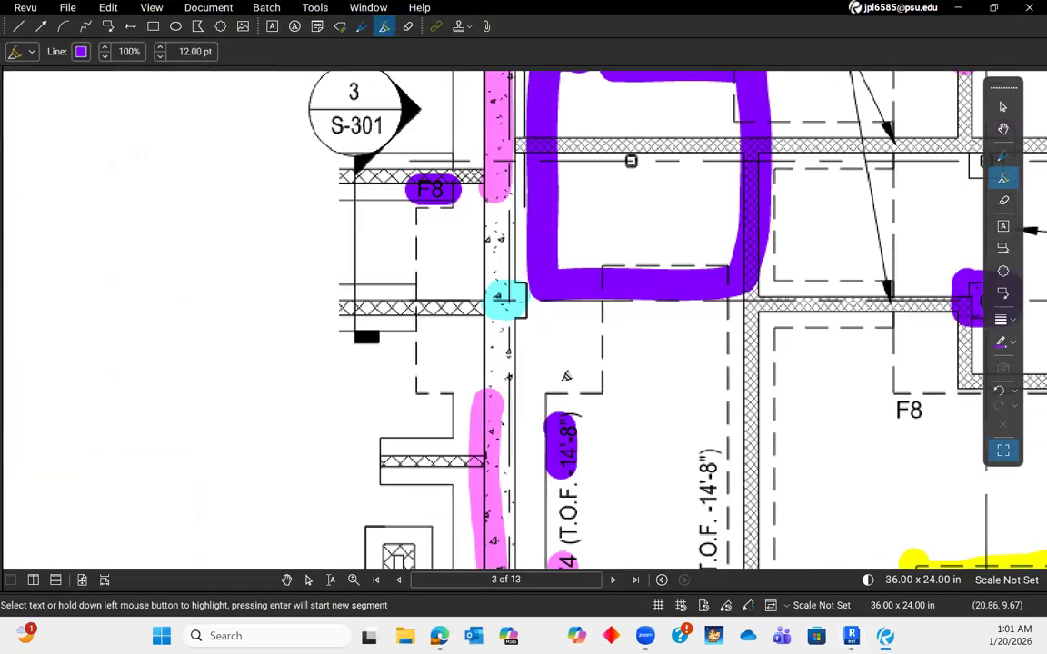
pyautogui.click(850, 636)
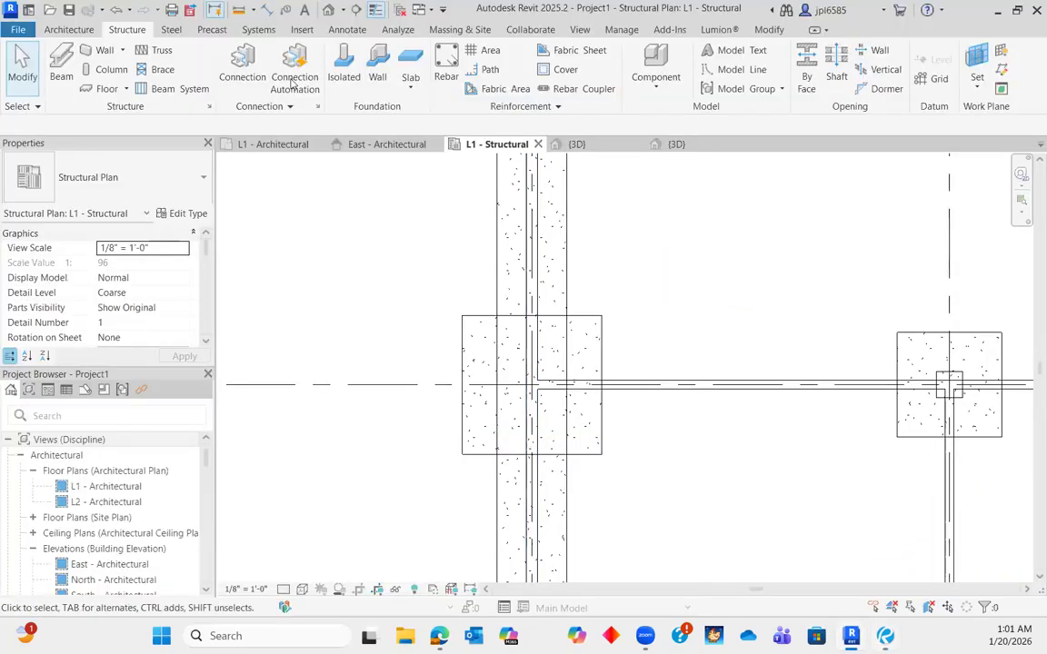
pyautogui.click(108, 70)
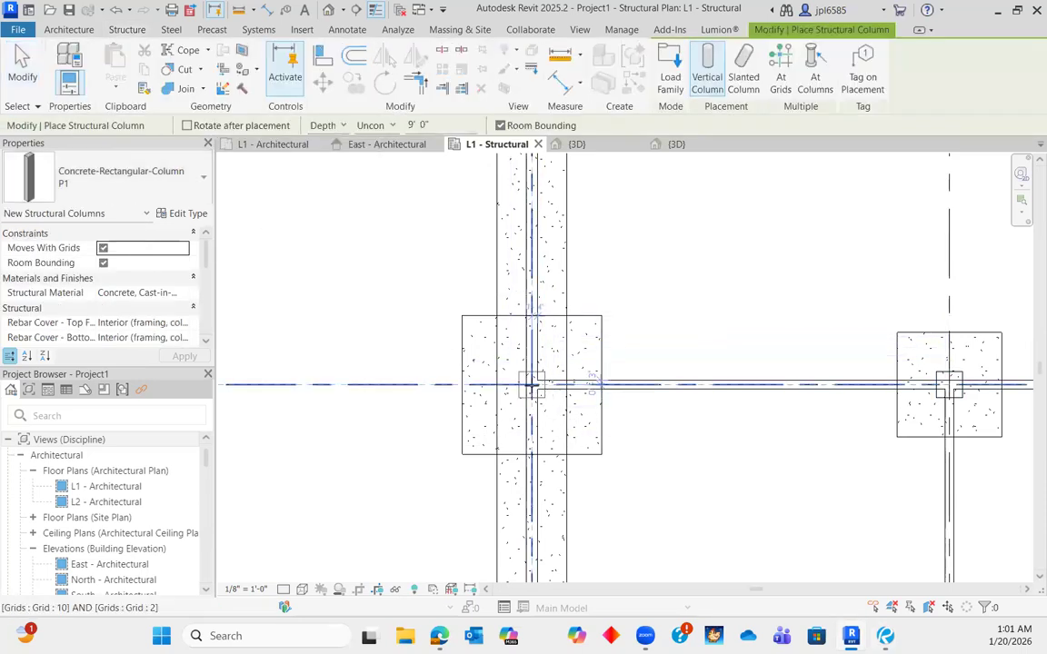
pyautogui.click(533, 383)
pyautogui.press('Escape')
pyautogui.press('Escape')
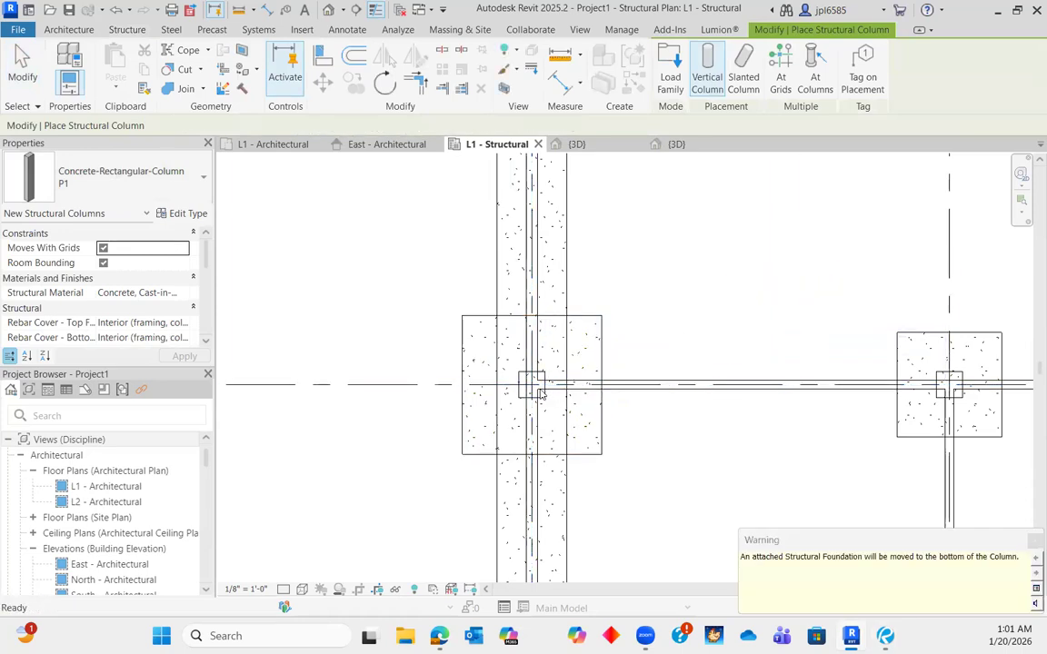
# - Set the base offset of the P1 column over the F8 footing at grids 10 and 2 to -0' 8"
pyautogui.click(544, 400)
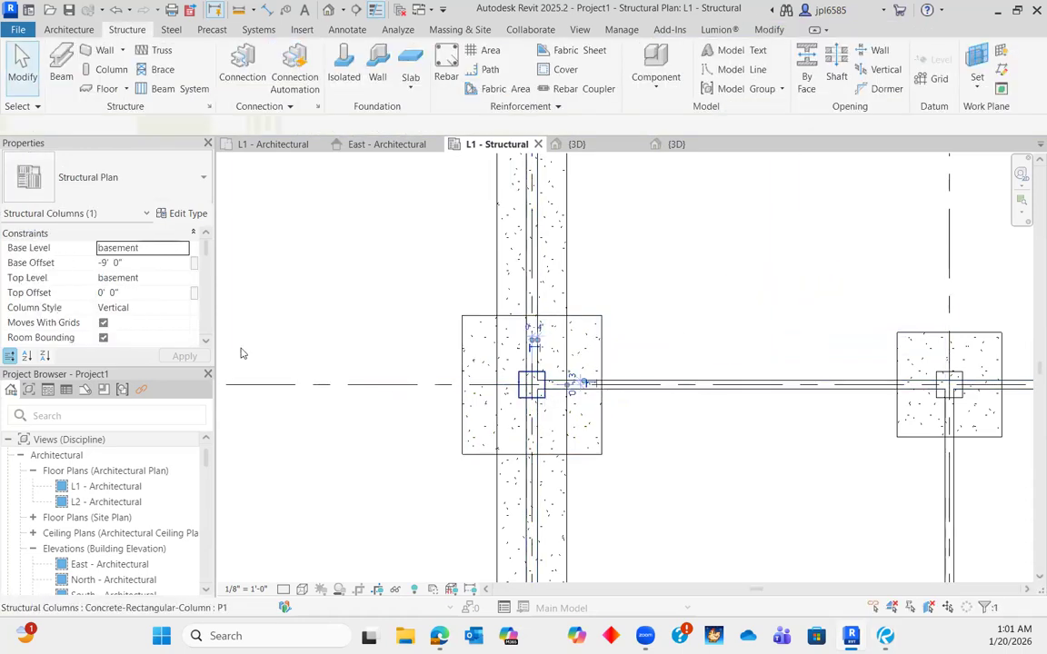
pyautogui.click(174, 261)
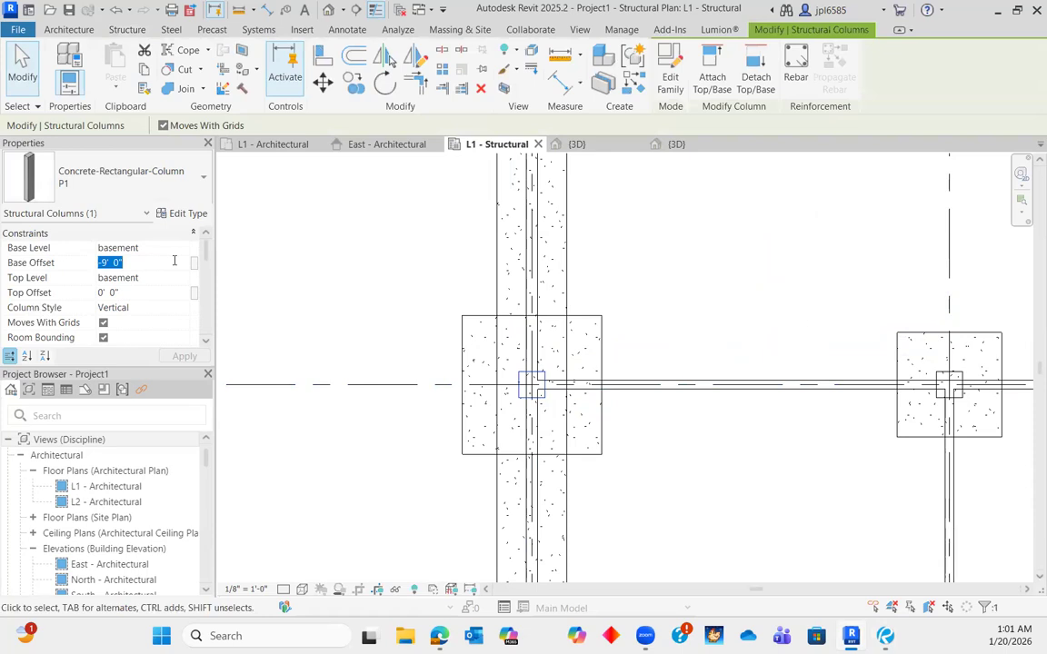
pyautogui.write('-10')
pyautogui.press('Return')
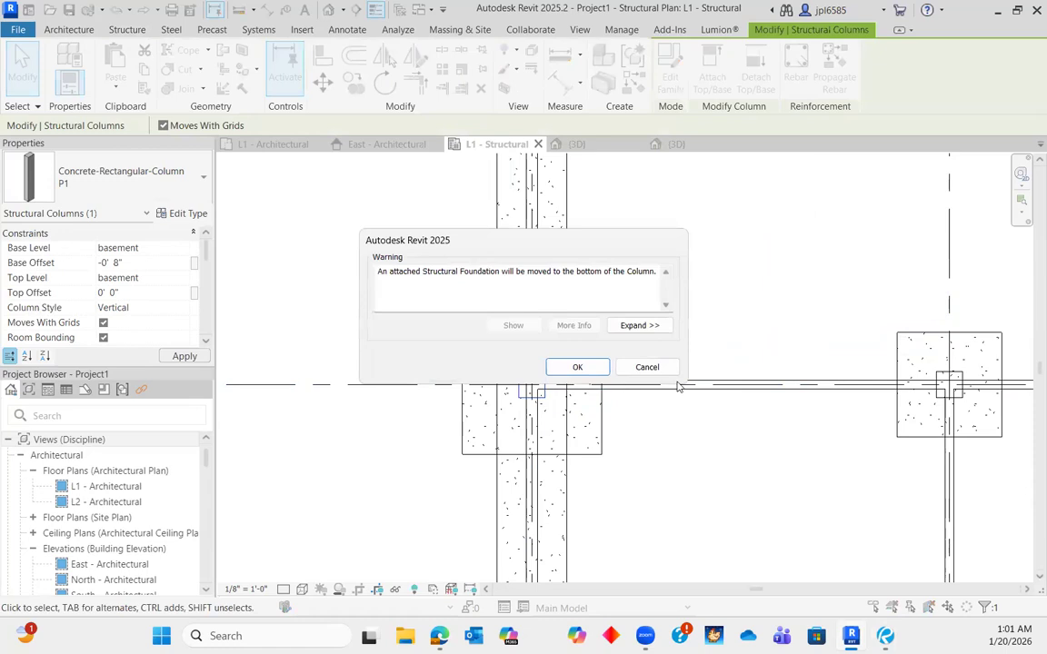
pyautogui.click(587, 368)
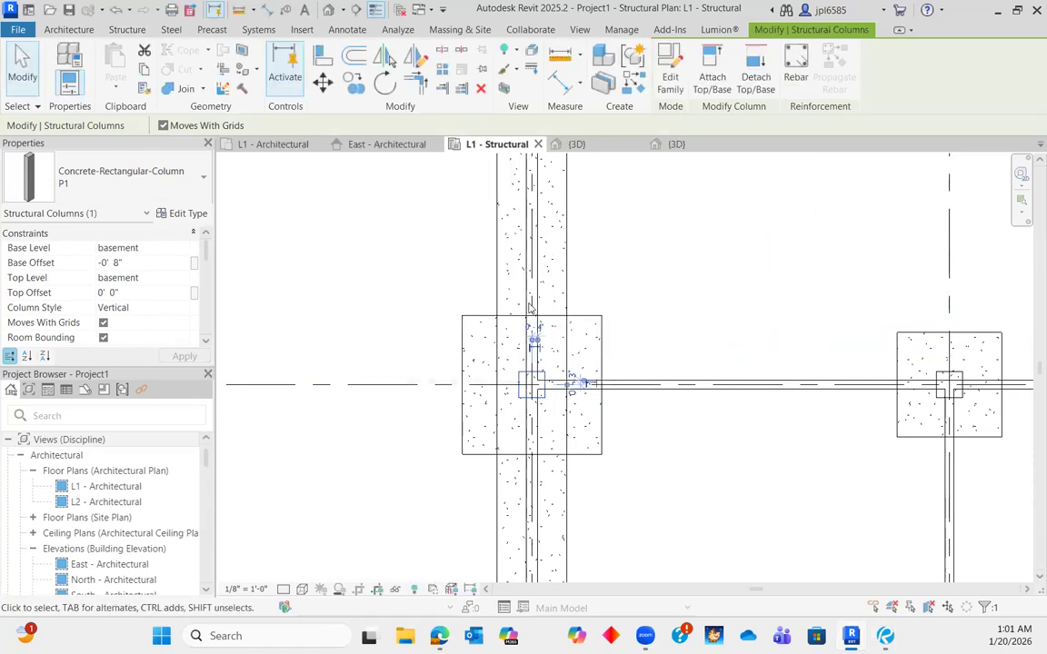
# - Set the base offset of the Generic - 8" wall along grid 10 to -0' 8"
pyautogui.scroll(1, 616, 296)
pyautogui.scroll(-2, 616, 296)
pyautogui.moveTo(620, 213); pyautogui.dragTo(590, 380, button='middle')
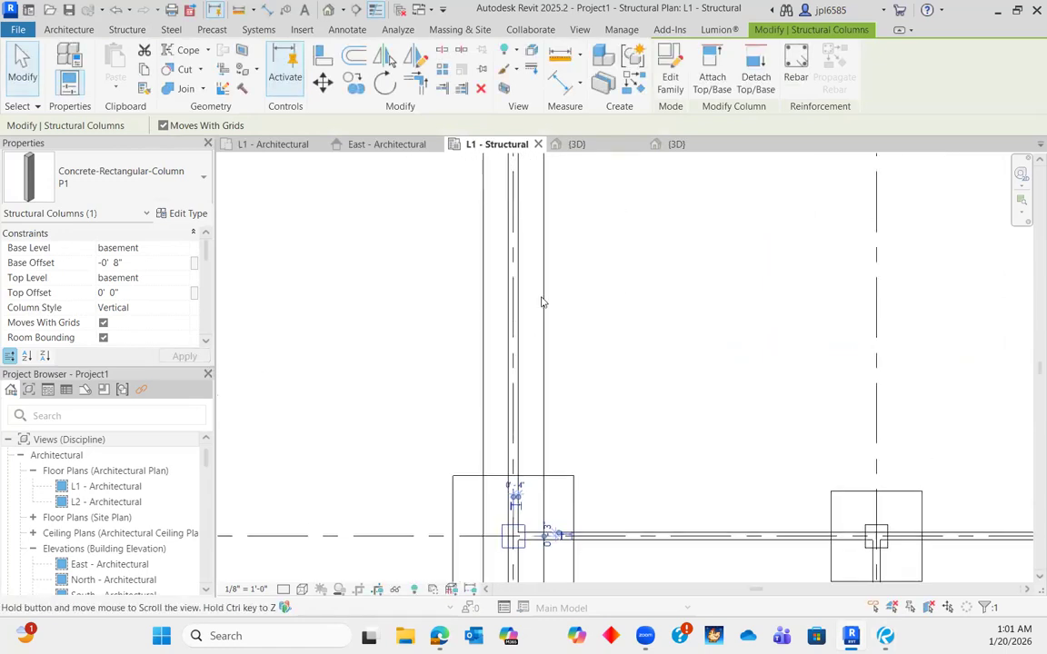
pyautogui.click(544, 283)
pyautogui.scroll(1, 751, 337)
pyautogui.moveTo(751, 336); pyautogui.dragTo(858, 155, button='middle')
pyautogui.click(551, 315)
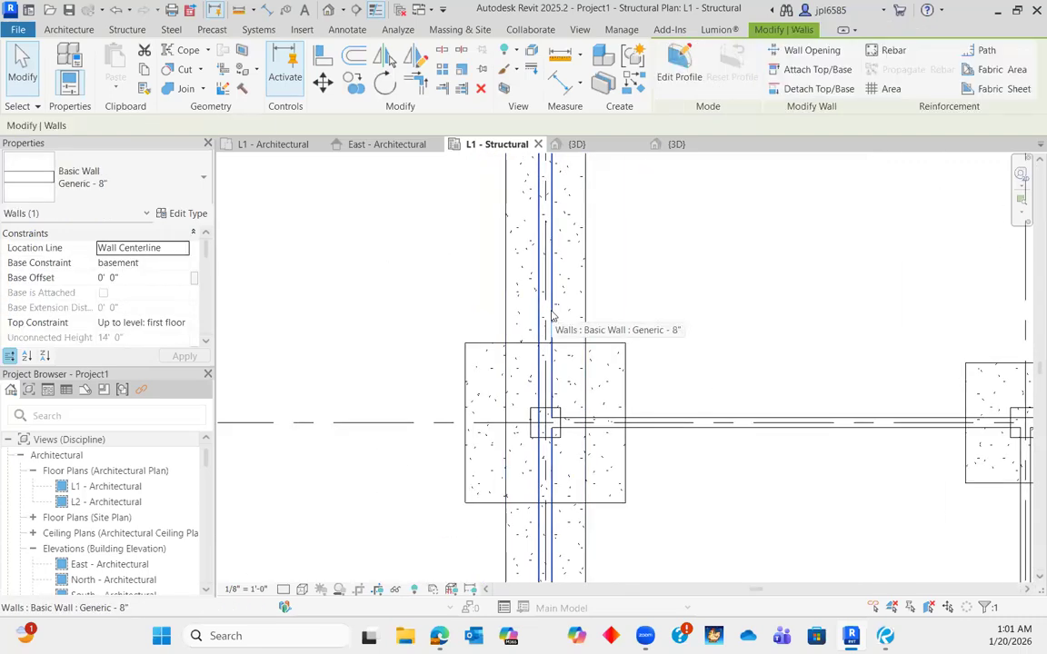
pyautogui.click(149, 276)
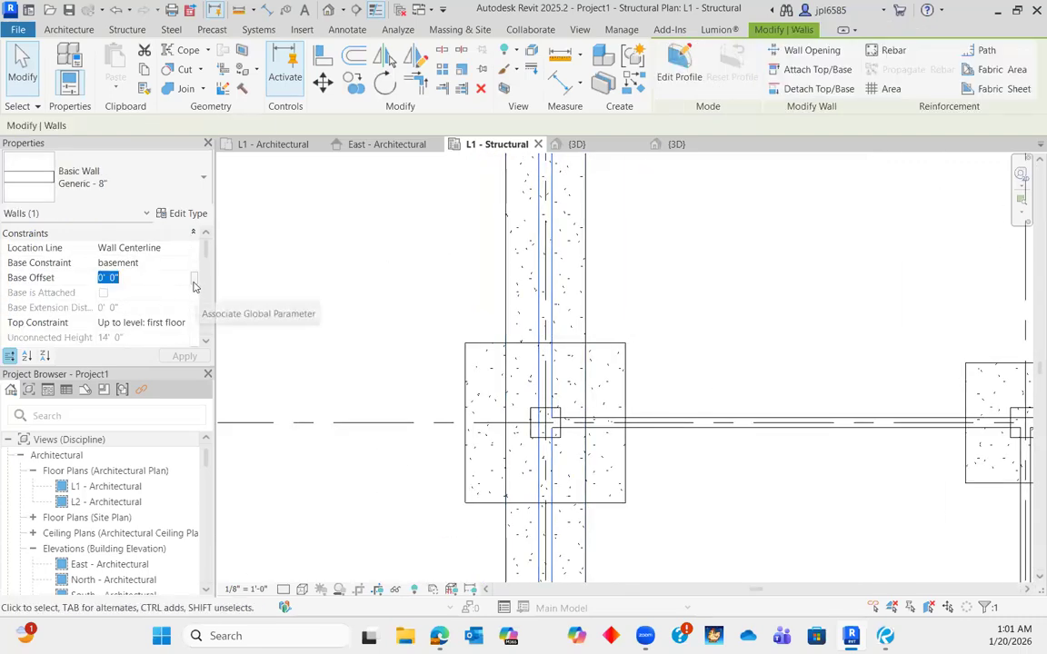
pyautogui.write('-0')
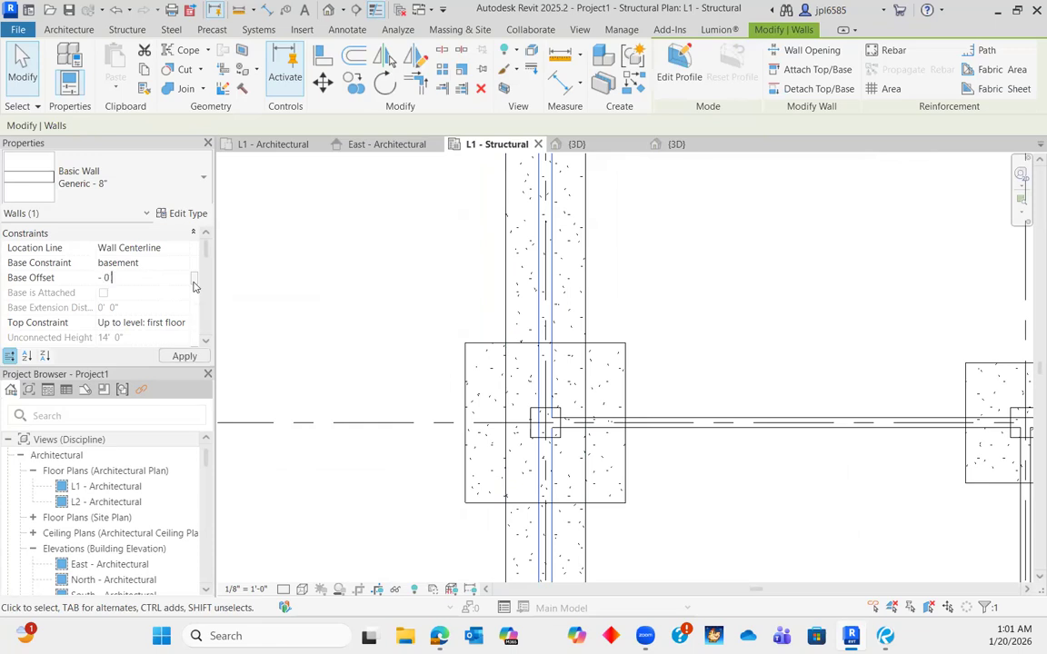
pyautogui.click(185, 355)
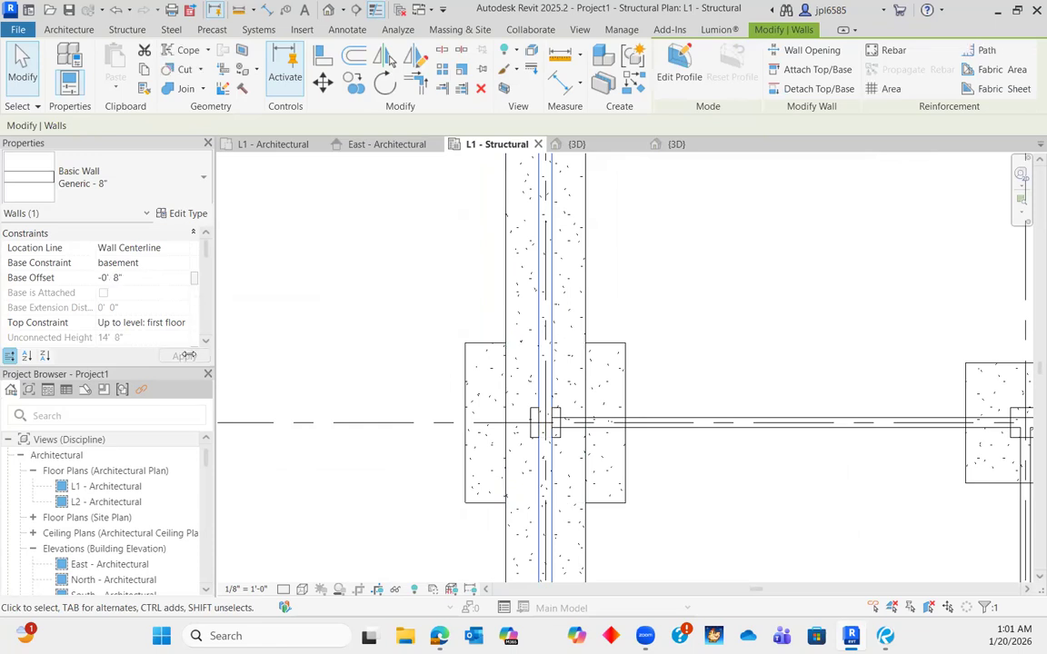
pyautogui.click(423, 287)
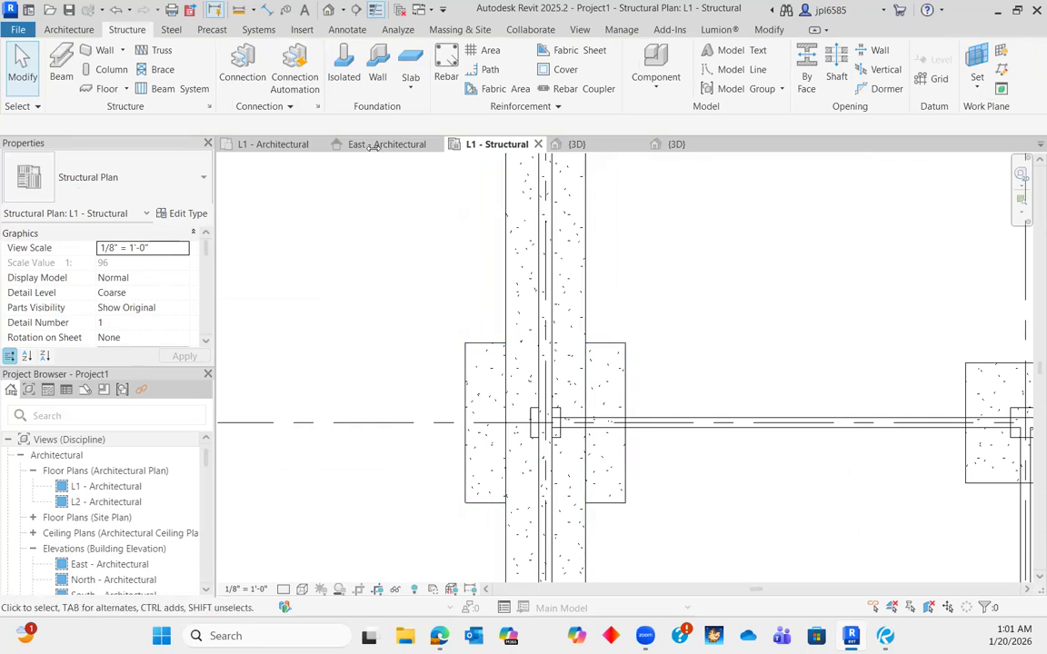
# - In the 3D view, set the top level of the P1 column on the F8 footing to first floor
pyautogui.click(576, 144)
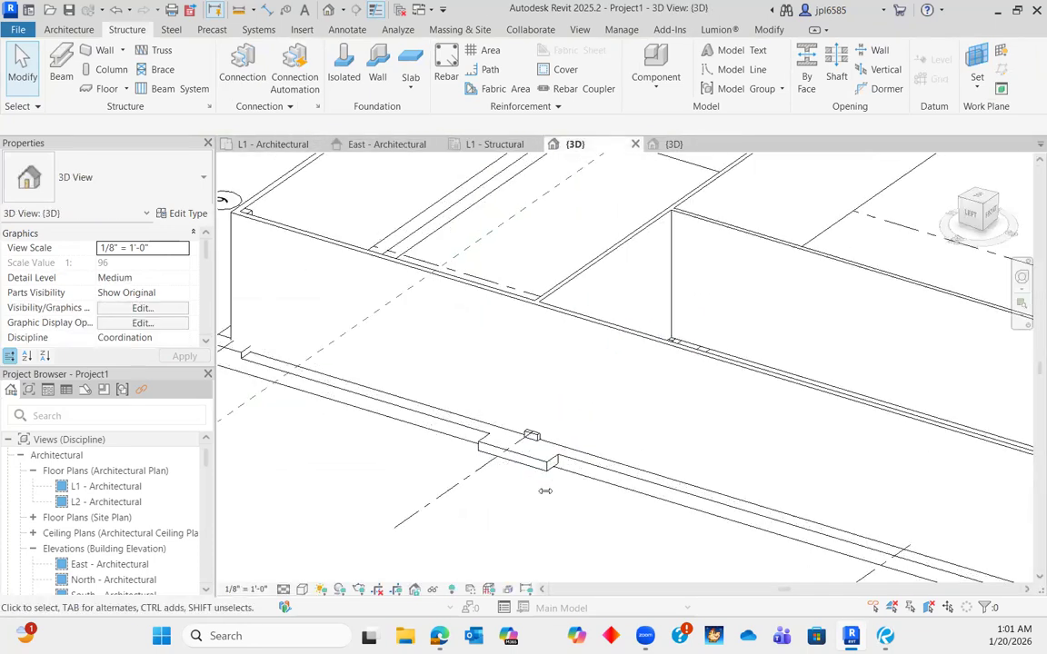
pyautogui.keyDown('shift'); pyautogui.moveTo(656, 533); pyautogui.dragTo(914, 482, button='middle'); pyautogui.keyUp('shift')
pyautogui.moveTo(913, 482); pyautogui.dragTo(255, 229, button='middle')
pyautogui.scroll(3, 891, 334)
pyautogui.click(827, 314)
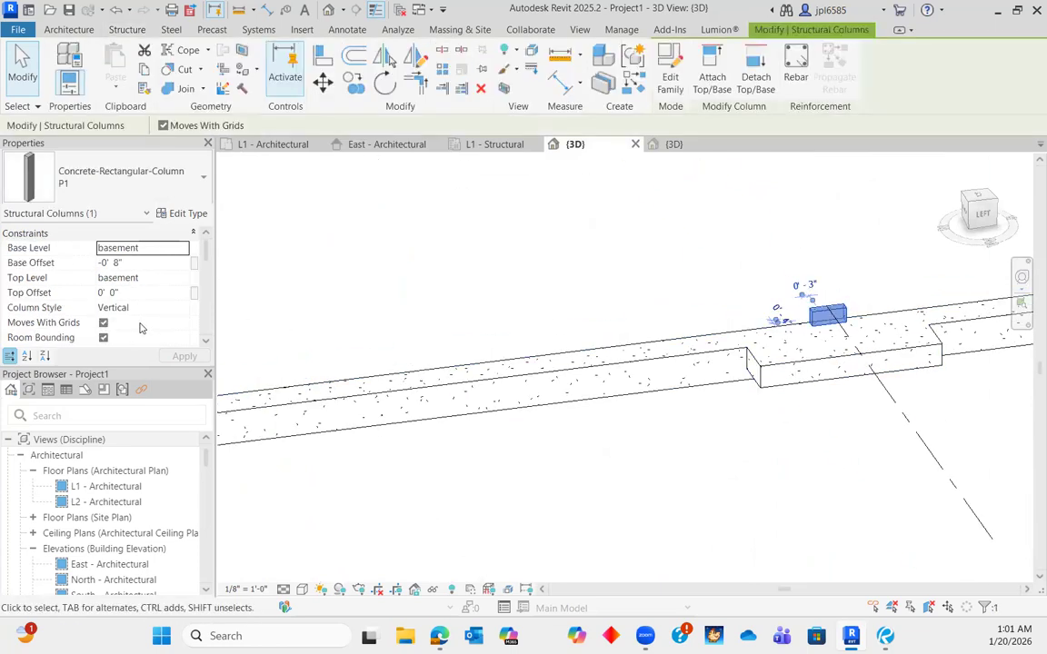
pyautogui.click(183, 277)
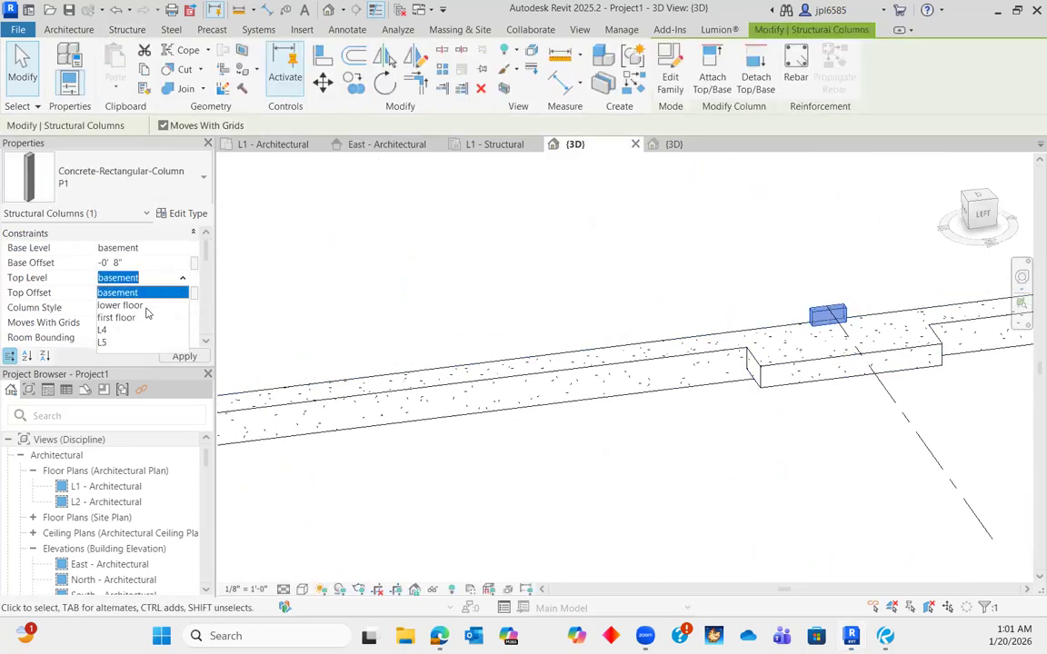
pyautogui.click(148, 317)
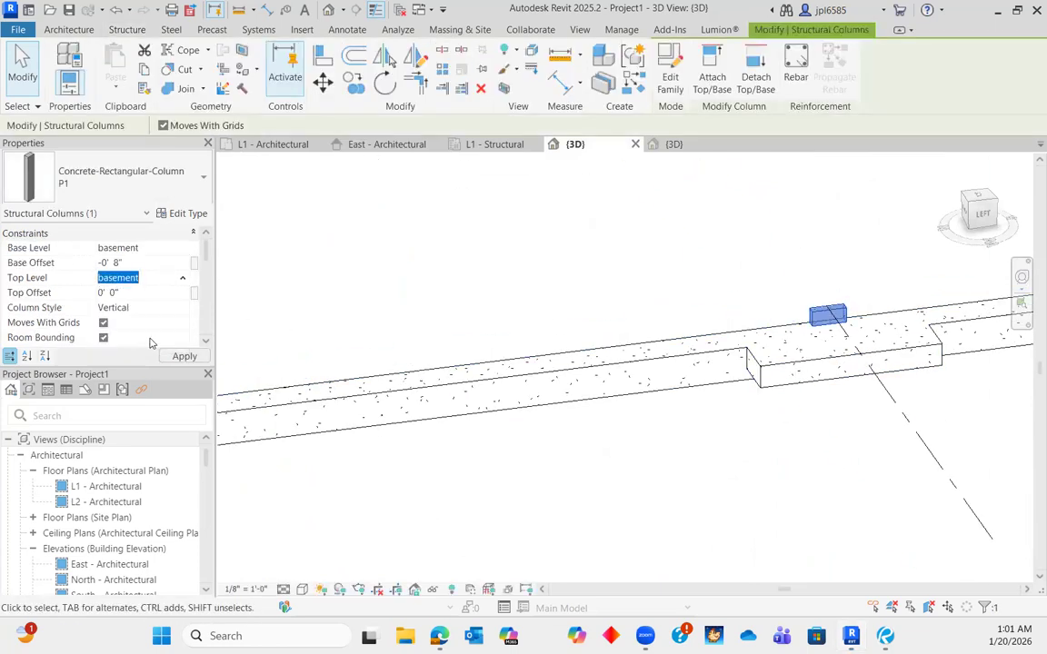
# - On the L1 - Structural plan, check the W4 wall foundation and the 8" wall where they cross the F8 footing
pyautogui.click(491, 144)
pyautogui.scroll(1, 551, 358)
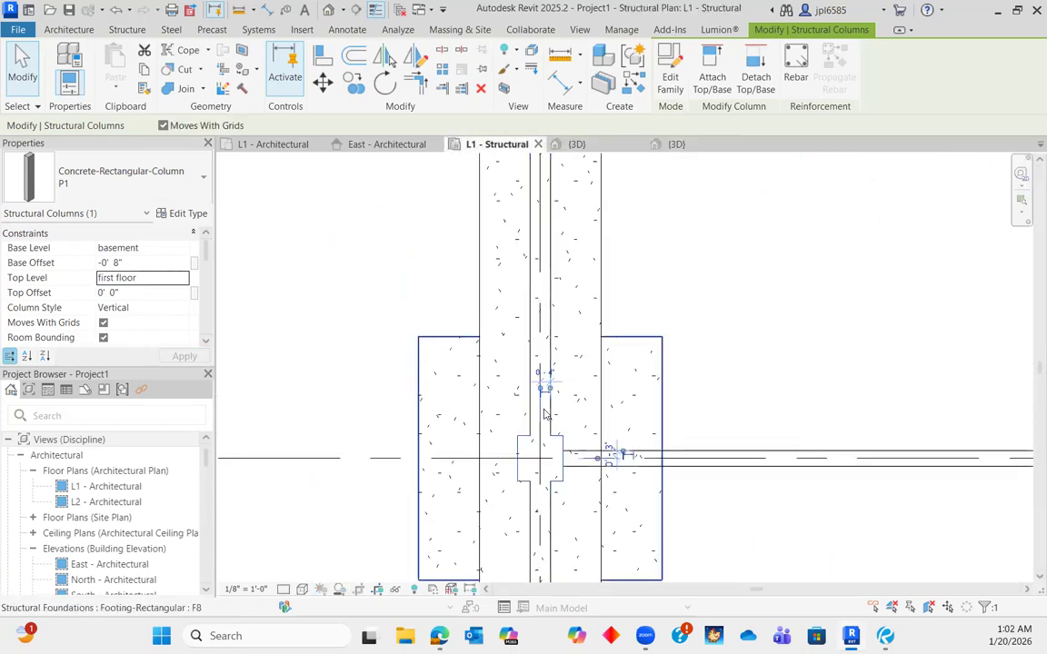
pyautogui.scroll(-3, 547, 412)
pyautogui.moveTo(650, 331); pyautogui.dragTo(619, 323, button='middle')
pyautogui.scroll(2, 489, 405)
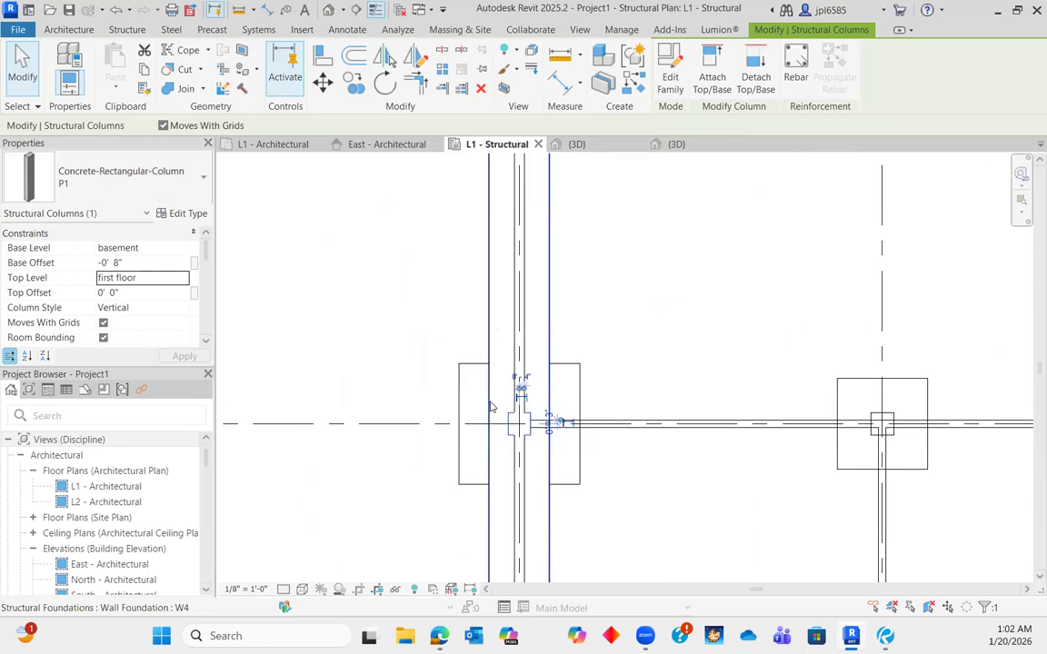
pyautogui.click(489, 404)
pyautogui.click(650, 326)
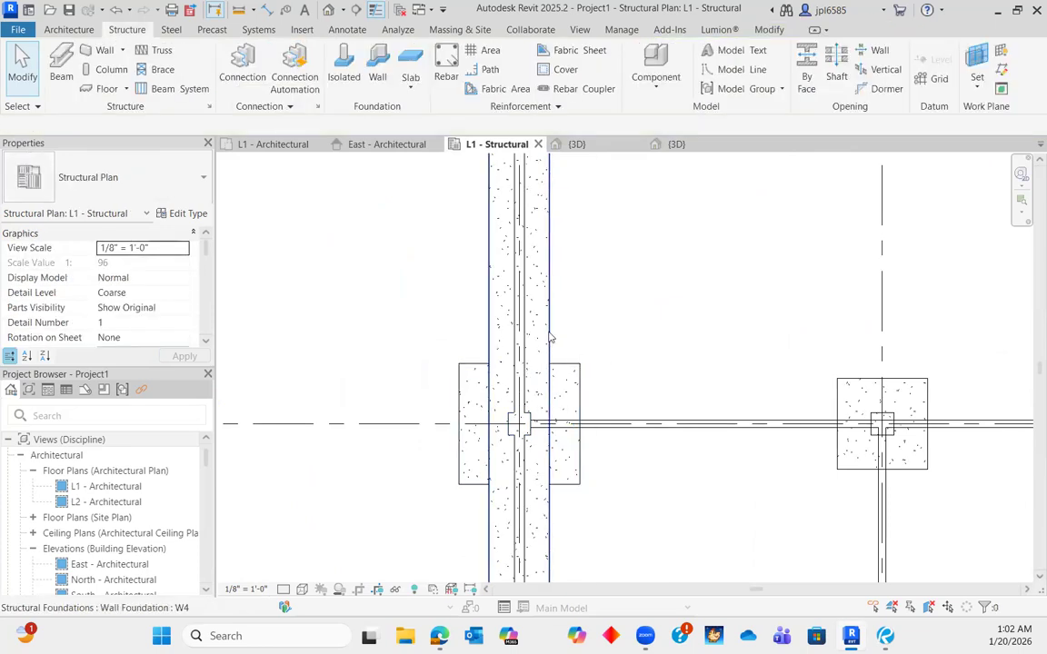
pyautogui.click(528, 380)
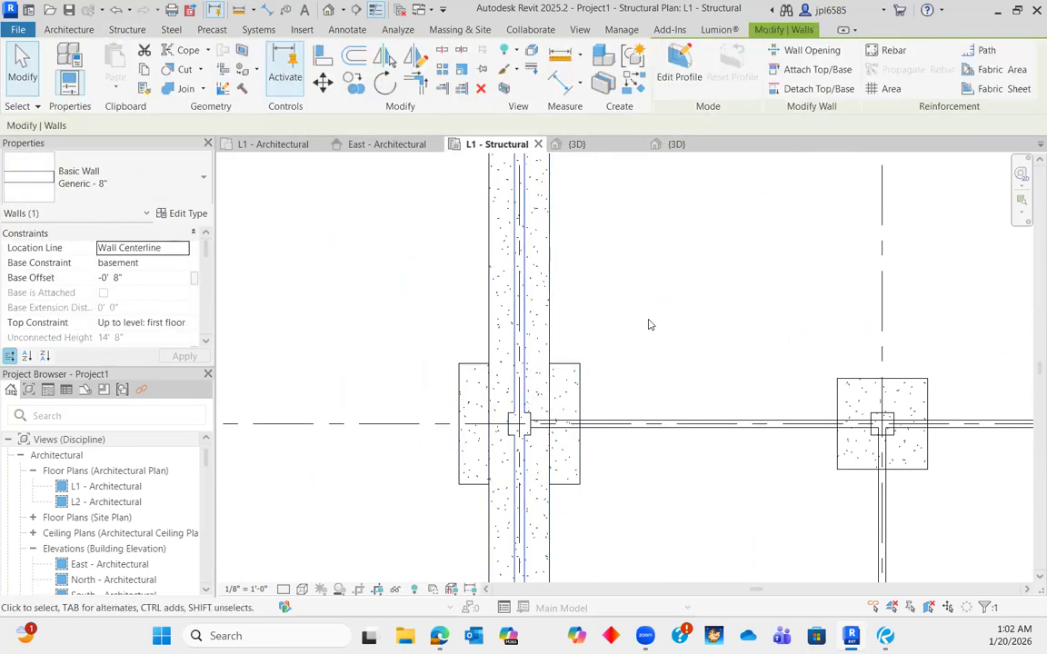
# - Set the base offset of the Generic - 8" wall along grid 1 to -0' 8"
pyautogui.scroll(-2, 651, 323)
pyautogui.moveTo(652, 322); pyautogui.dragTo(639, 389, button='middle')
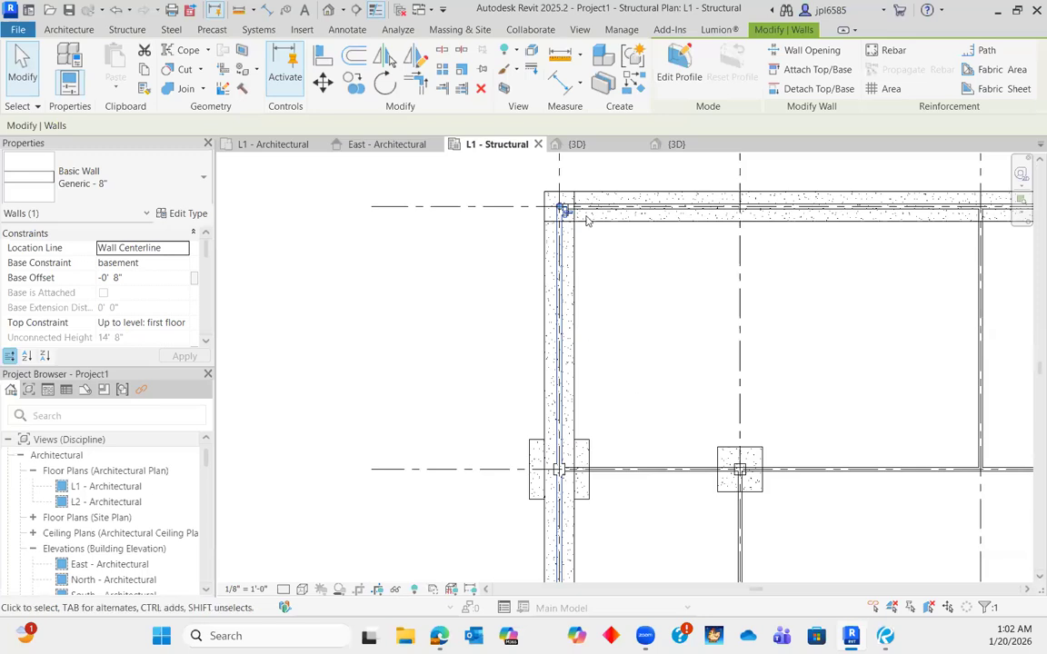
pyautogui.moveTo(569, 232); pyautogui.dragTo(565, 295, button='middle')
pyautogui.scroll(3, 566, 294)
pyautogui.click(652, 243)
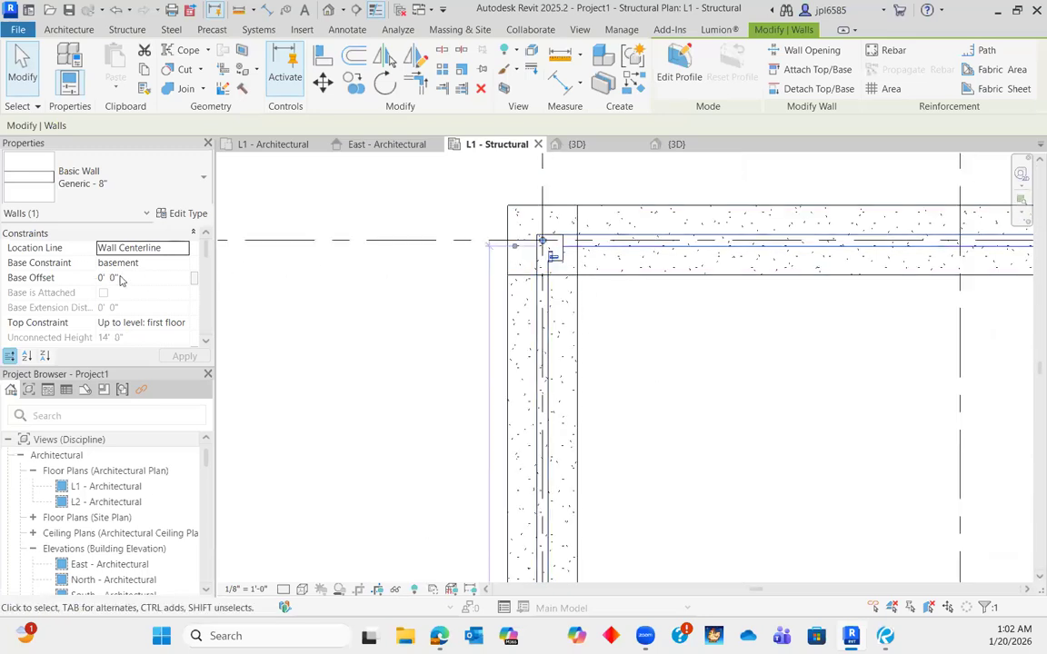
pyautogui.click(157, 278)
pyautogui.write('-')
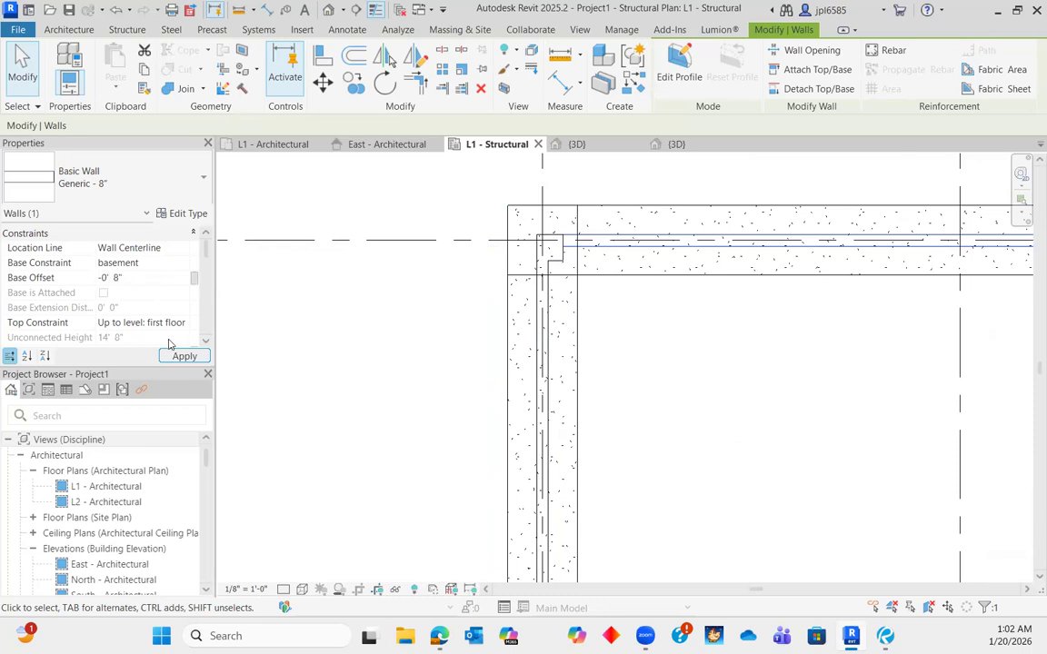
pyautogui.click(184, 356)
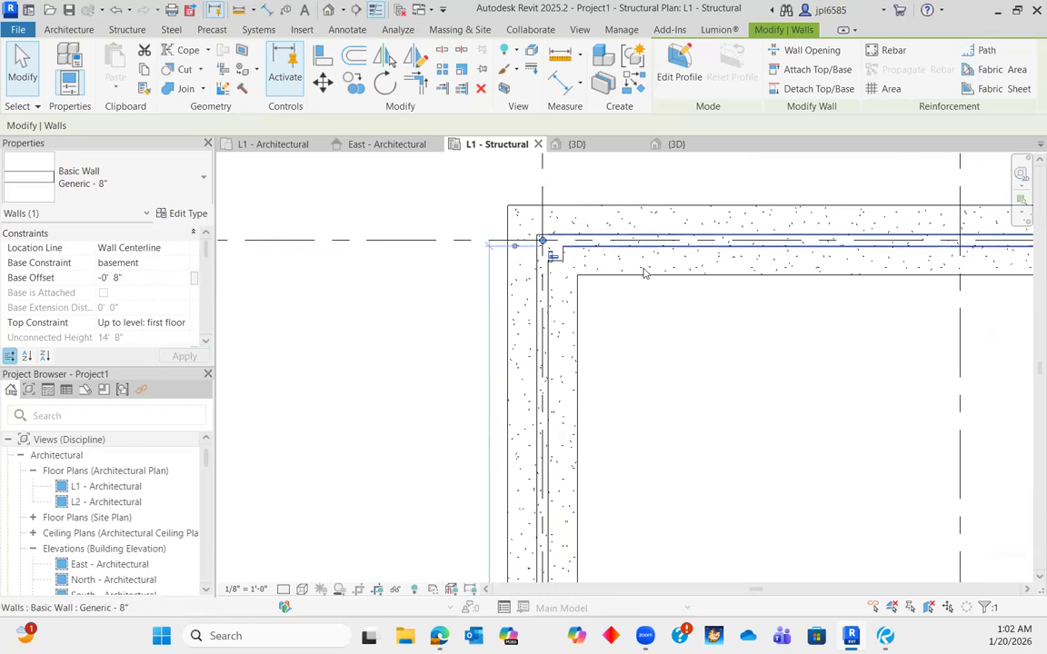
pyautogui.press('Escape')
# - Examine the walls and foundations along grids 1 and 2, from grid 10 to the far end of the plan and back
pyautogui.scroll(-3, 613, 226)
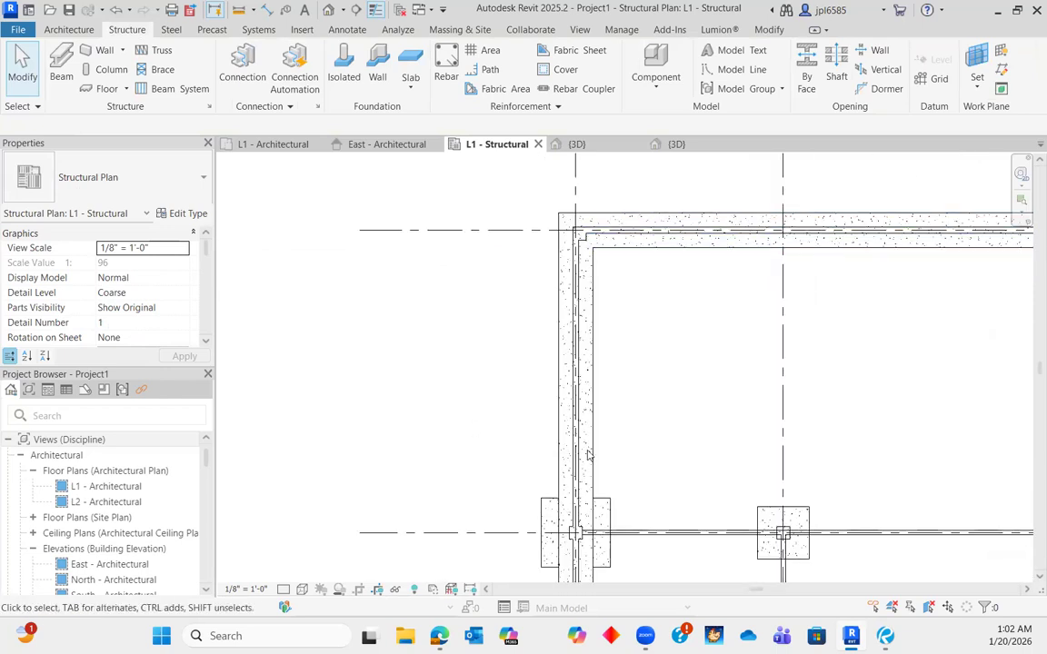
pyautogui.scroll(-1, 593, 381)
pyautogui.moveTo(577, 367); pyautogui.dragTo(513, 295, button='middle')
pyautogui.scroll(2, 576, 455)
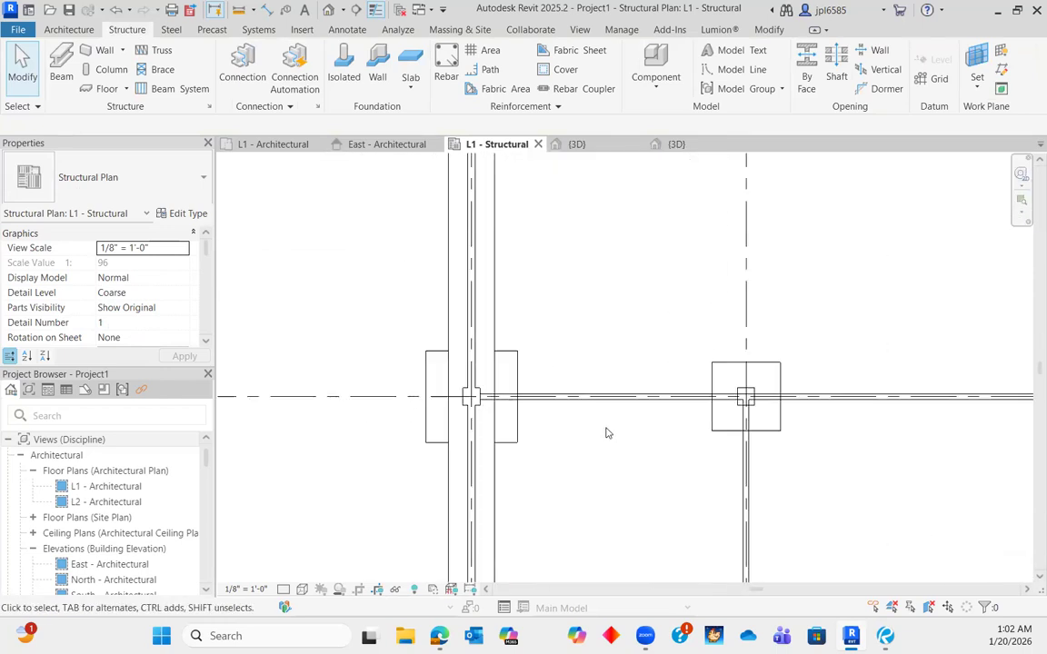
pyautogui.scroll(-5, 607, 436)
pyautogui.moveTo(1011, 350); pyautogui.dragTo(385, 336, button='middle')
pyautogui.scroll(5, 468, 269)
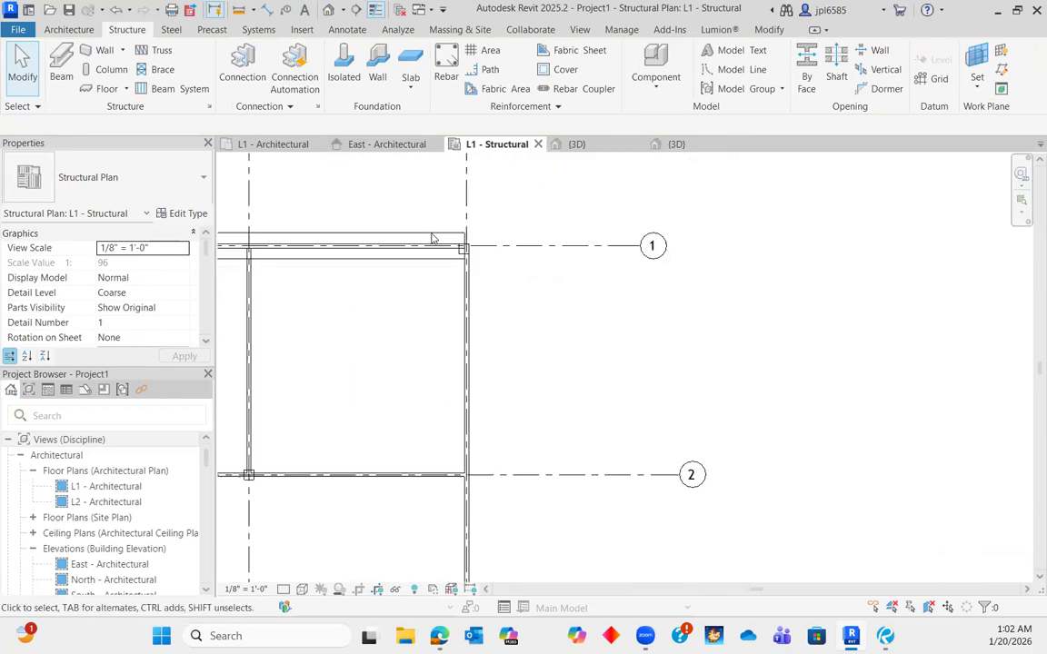
pyautogui.scroll(-6, 512, 390)
pyautogui.moveTo(400, 403); pyautogui.dragTo(1020, 384, button='middle')
pyautogui.moveTo(617, 394); pyautogui.dragTo(467, 395, button='middle')
pyautogui.scroll(2, 597, 330)
pyautogui.scroll(2, 597, 332)
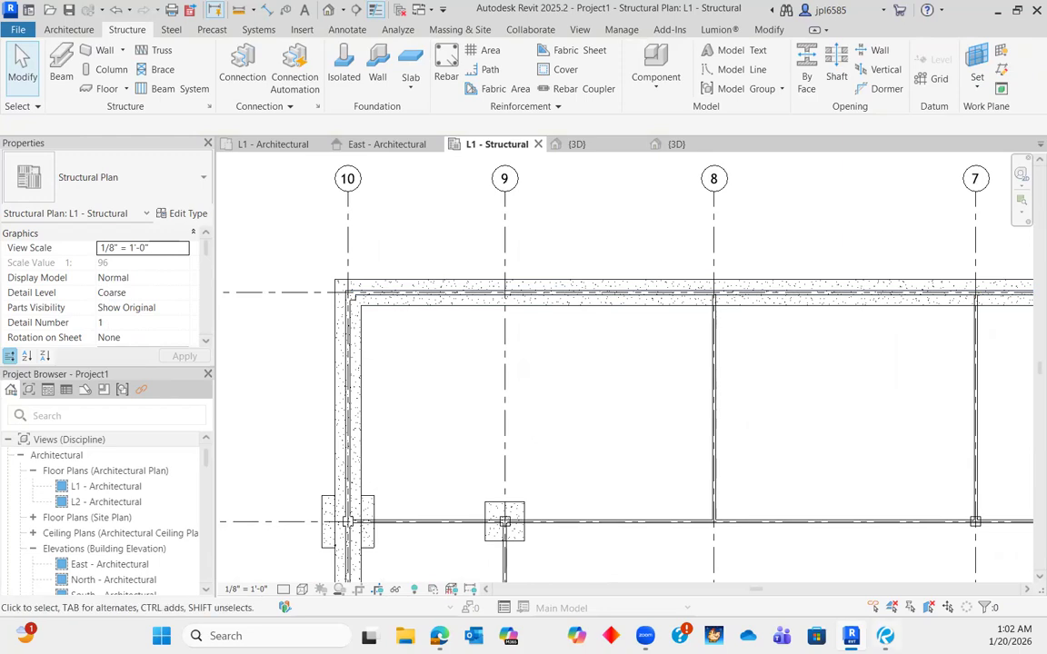
# - Switch to the Revu foundation plan and examine the footing steps, top-of-footing elevations and the W4 wall foundation between grids 6 and 10
pyautogui.click(885, 636)
pyautogui.scroll(-5, 549, 378)
pyautogui.moveTo(738, 212); pyautogui.dragTo(457, 280, button='middle')
pyautogui.scroll(3, 447, 265)
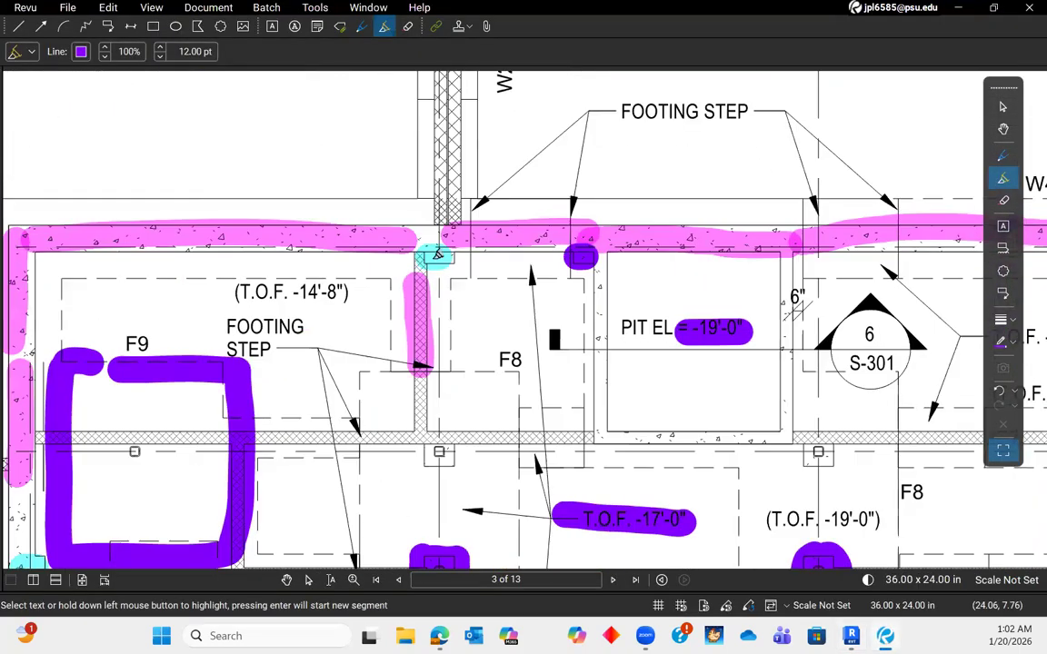
pyautogui.scroll(-3, 751, 268)
pyautogui.moveTo(751, 267); pyautogui.dragTo(678, 262, button='middle')
pyautogui.moveTo(921, 398); pyautogui.dragTo(725, 215, button='middle')
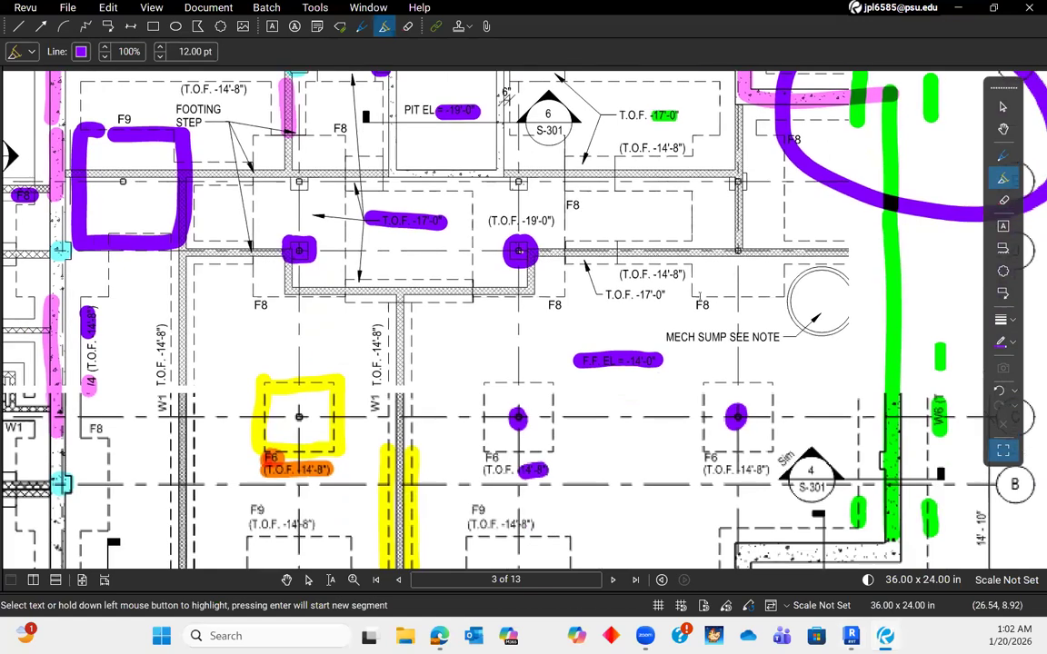
pyautogui.scroll(-4, 730, 285)
pyautogui.scroll(2, 629, 430)
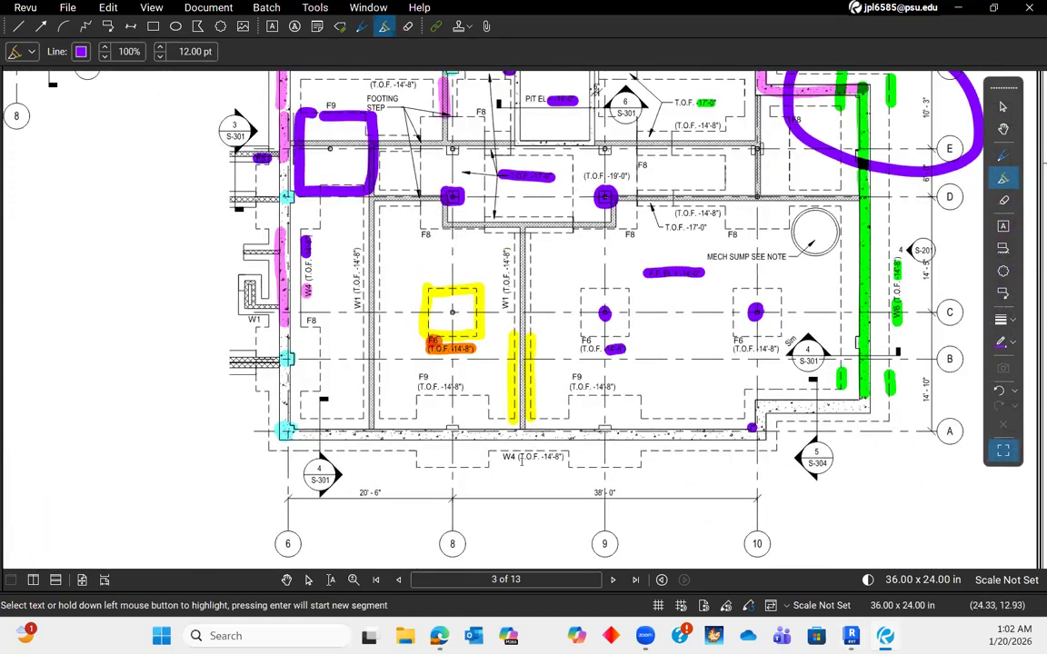
pyautogui.moveTo(520, 327); pyautogui.dragTo(533, 375, button='middle')
pyautogui.scroll(1, 532, 374)
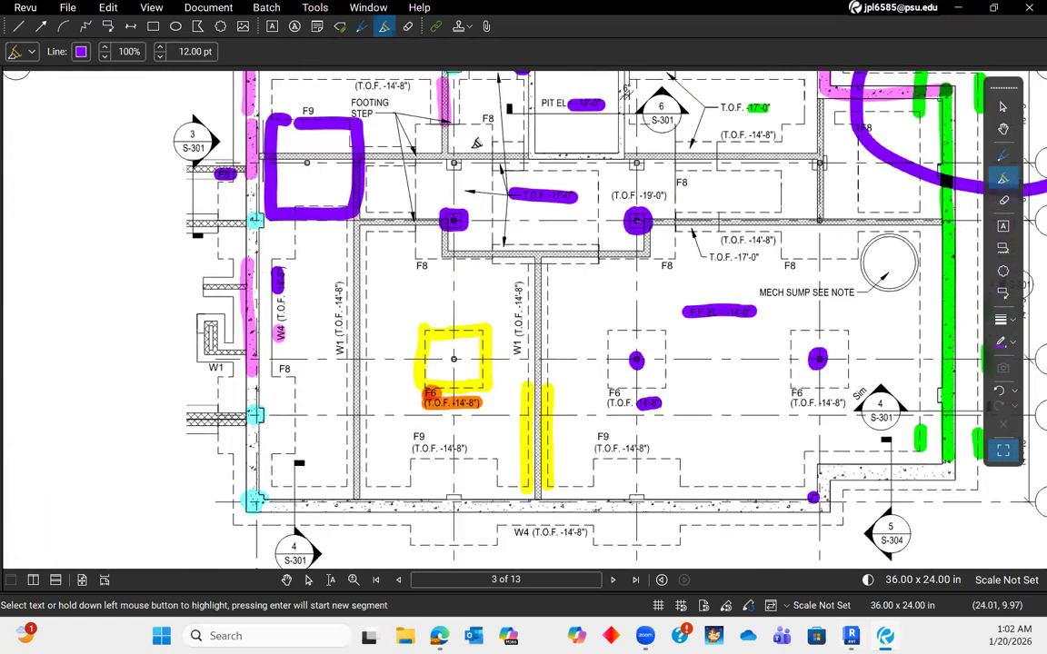
# - Switch to Revit and examine the wall and W4 foundation corner at grids 1 and 10 on the L1 - Structural plan
pyautogui.click(850, 636)
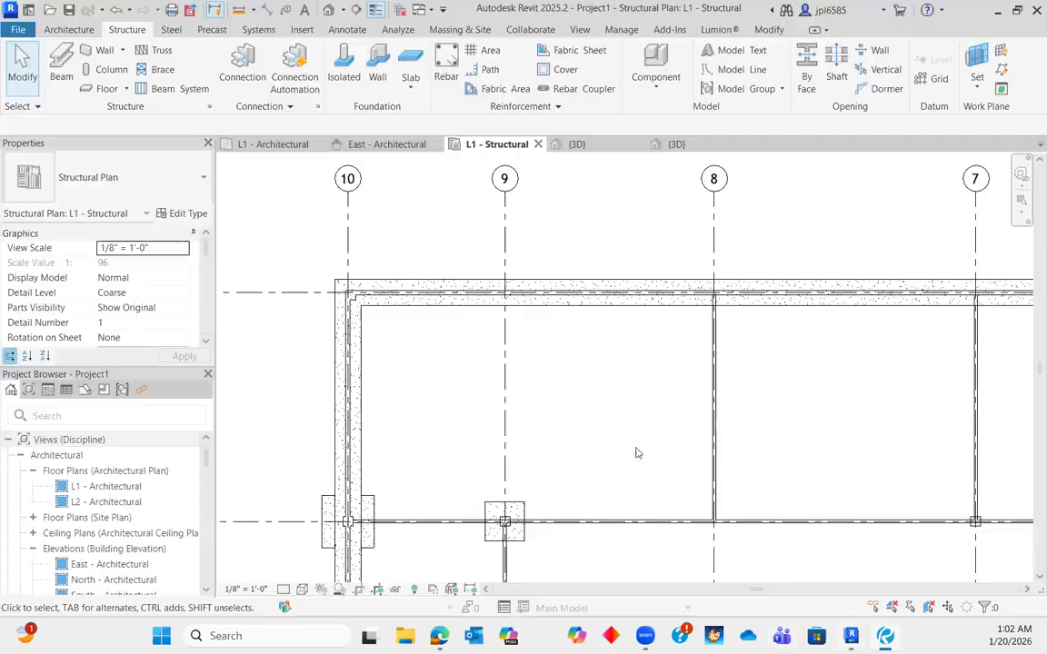
pyautogui.scroll(3, 521, 346)
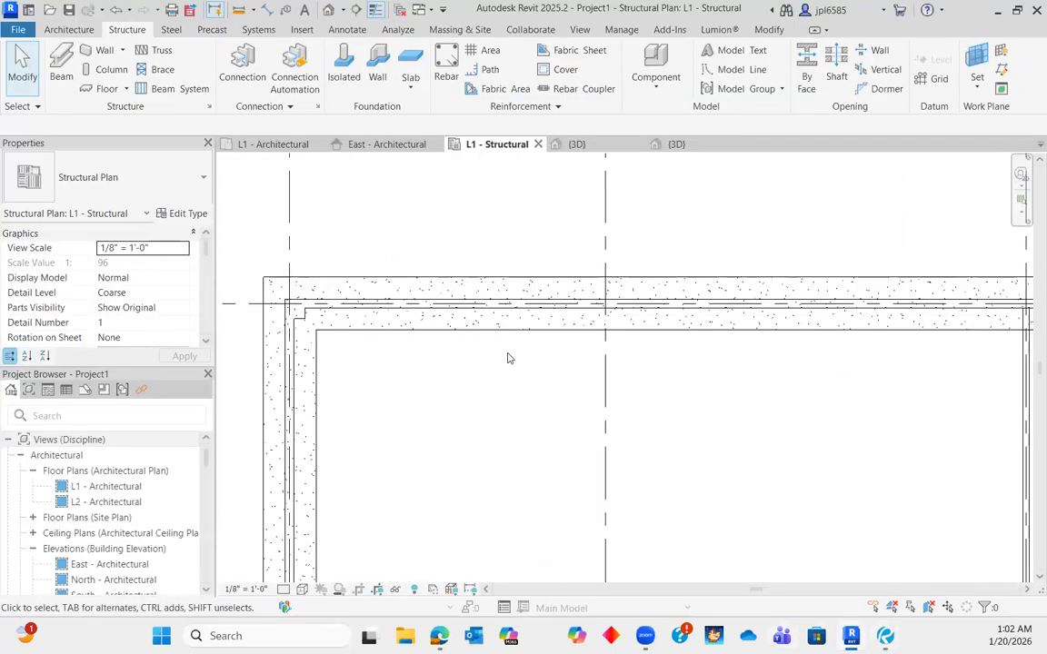
pyautogui.scroll(3, 512, 301)
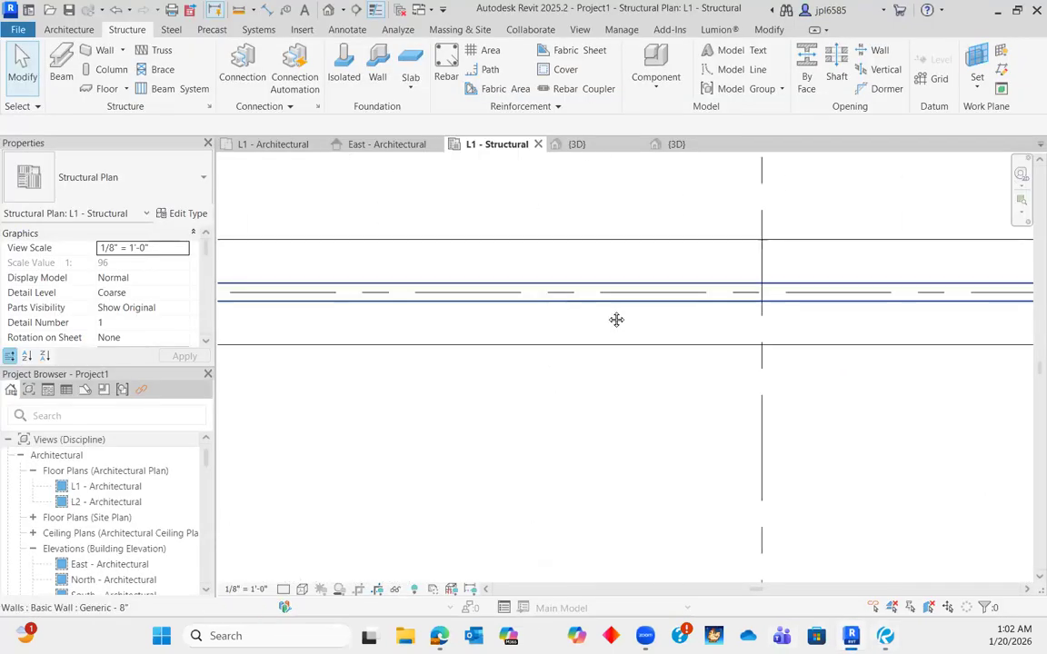
pyautogui.scroll(-1, 603, 303)
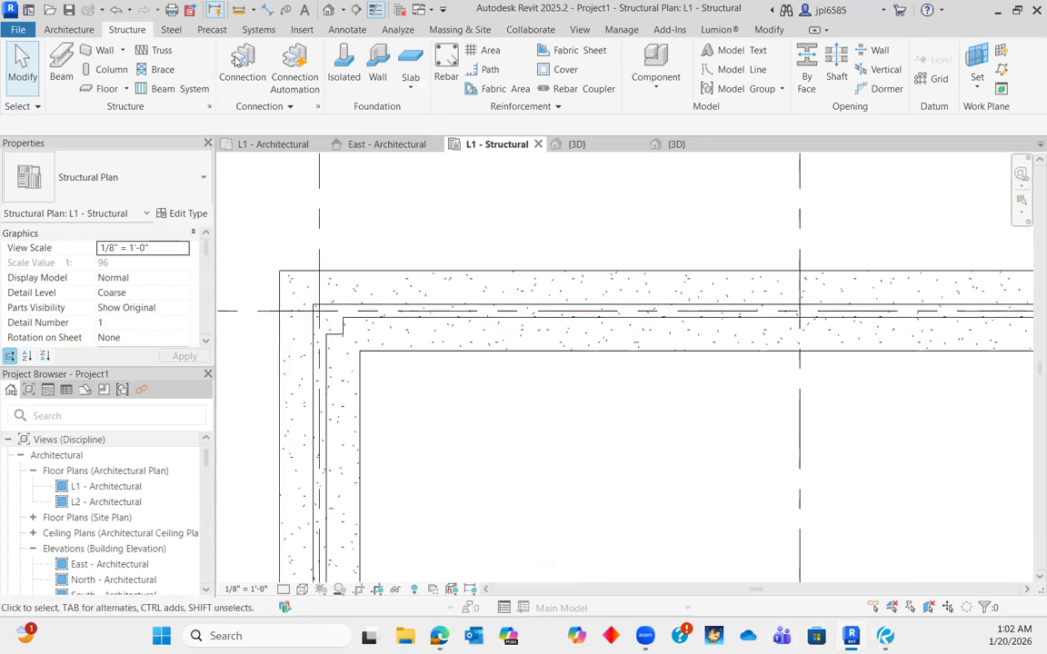
# - Try to split the Generic - 8" wall along grid 1 with a 0' 1" joint gap between grids 10 and 9
pyautogui.click(769, 30)
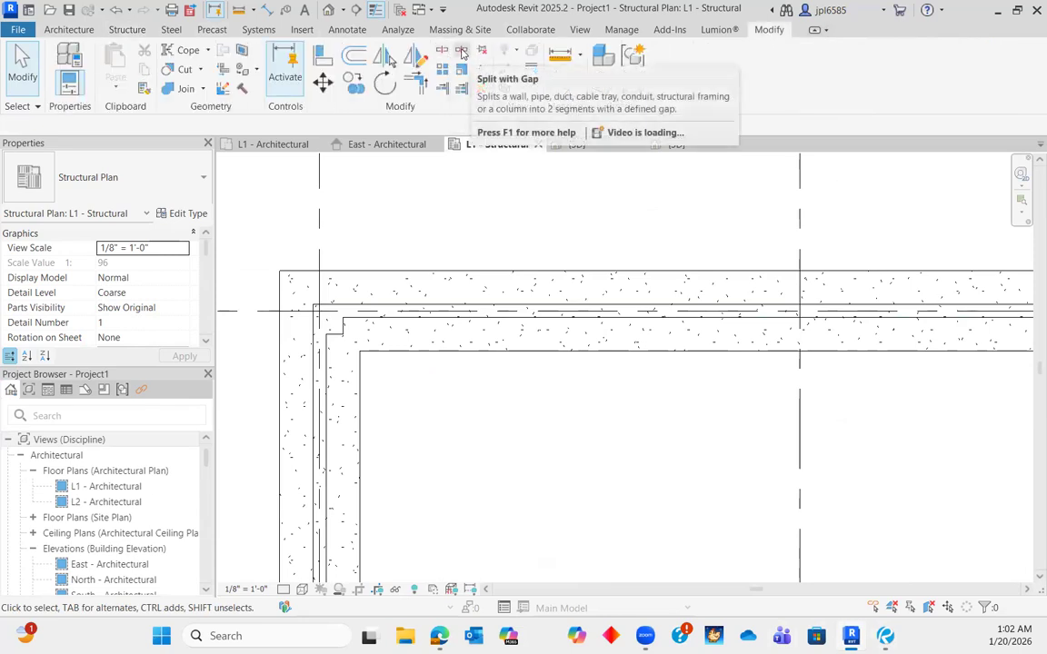
pyautogui.click(463, 53)
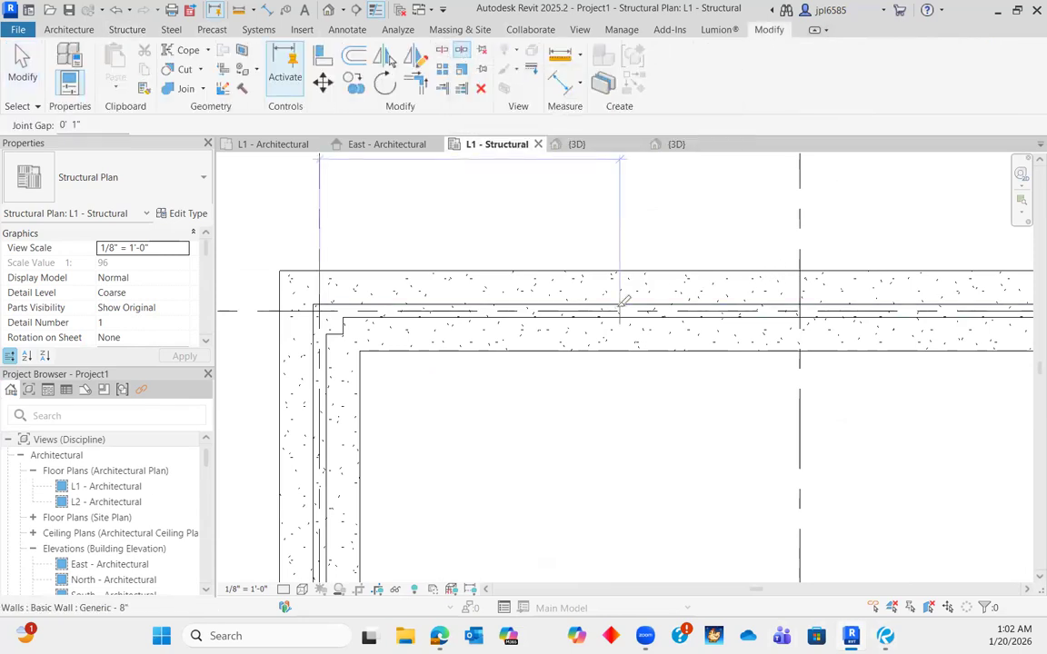
pyautogui.click(620, 300)
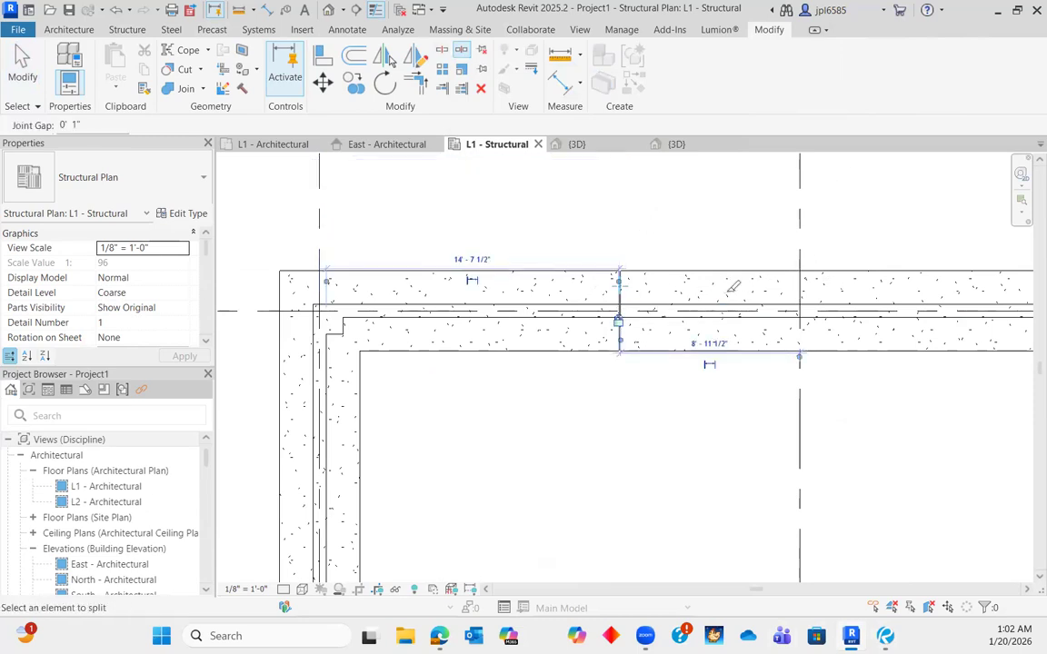
pyautogui.hotkey('ctrl', 'z')
# - Split the Generic - 8" wall along grid 1 without a gap, about 14' 2" from its corner at grid 10
pyautogui.click(442, 50)
pyautogui.click(609, 329)
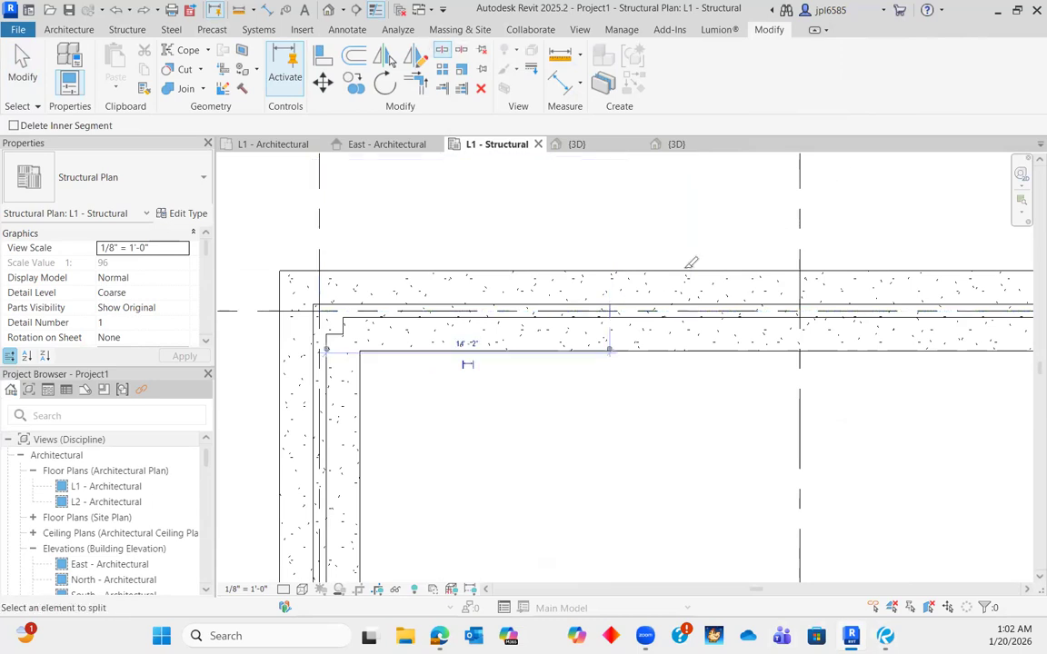
pyautogui.press('Escape')
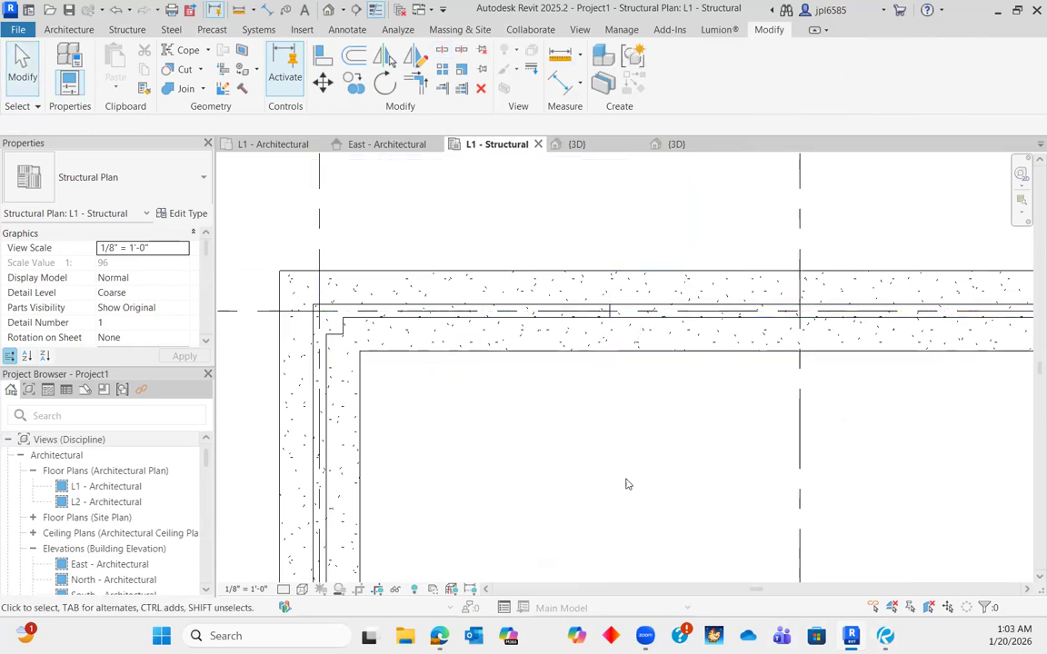
# - Check the footing steps and top-of-footing elevations around the pit on the Revu foundation plan, and return to Revit
pyautogui.hotkey('alt', 'Tab')
pyautogui.moveTo(655, 186); pyautogui.dragTo(686, 365, button='middle')
pyautogui.scroll(3, 580, 396)
pyautogui.moveTo(604, 393); pyautogui.dragTo(623, 370, button='middle')
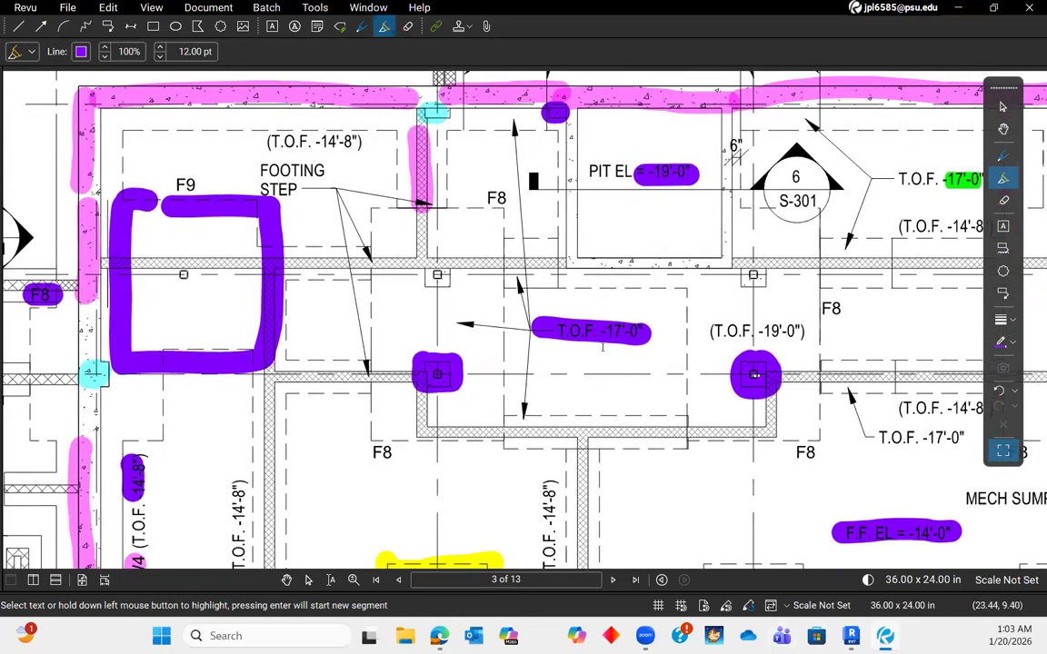
pyautogui.hotkey('alt', 'Tab')
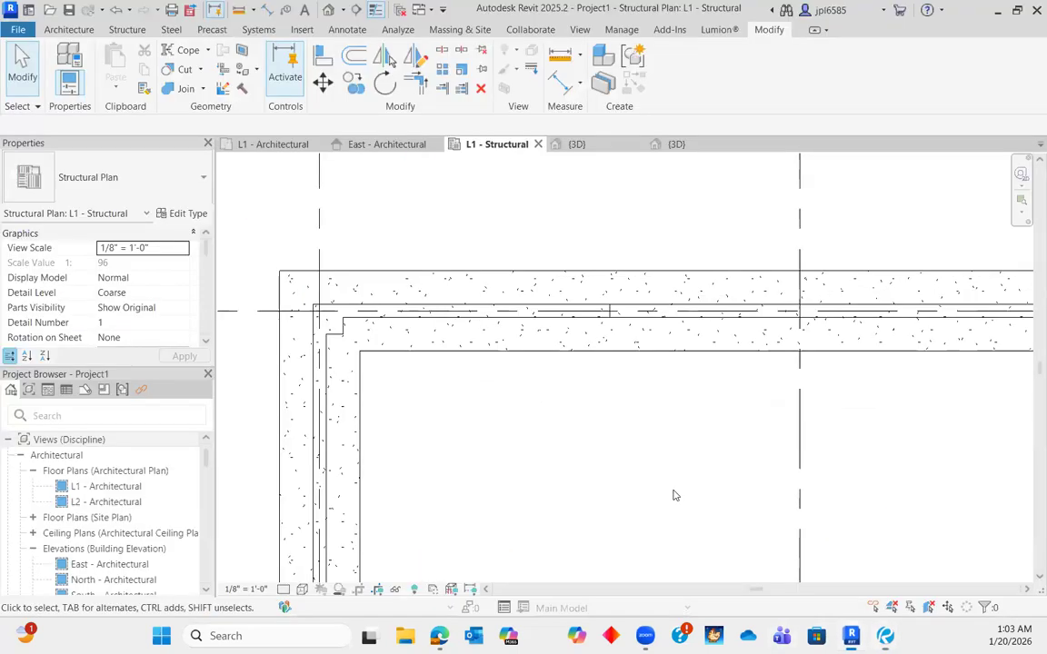
# - Set the base offset of the grid 1 wall segment running from the split to grid 6 to -3' 0"
pyautogui.click(638, 317)
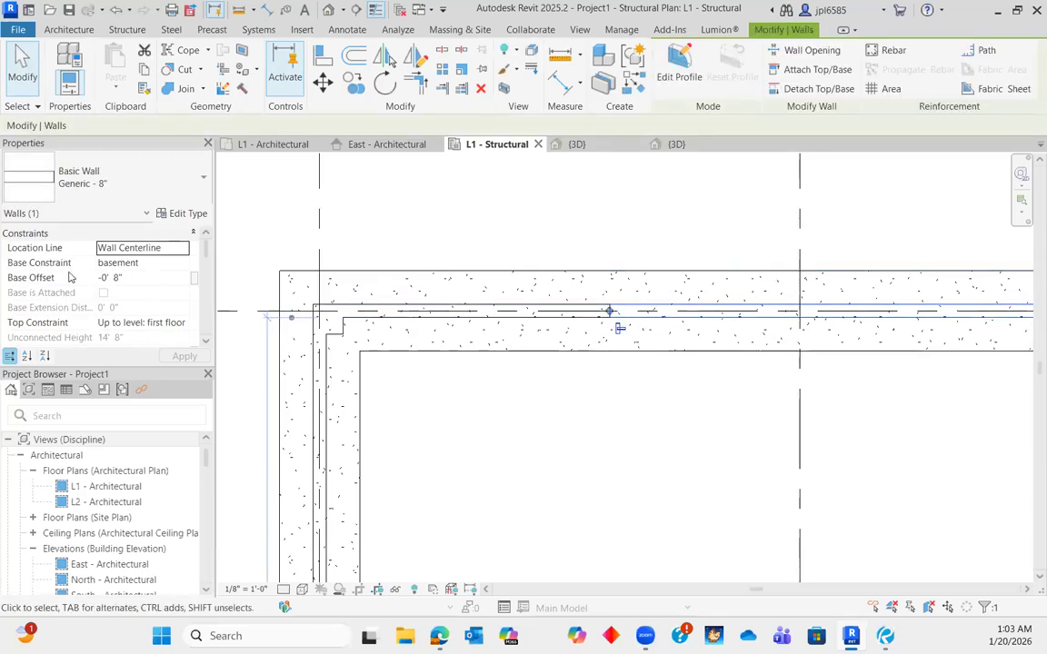
pyautogui.click(141, 277)
pyautogui.write('-')
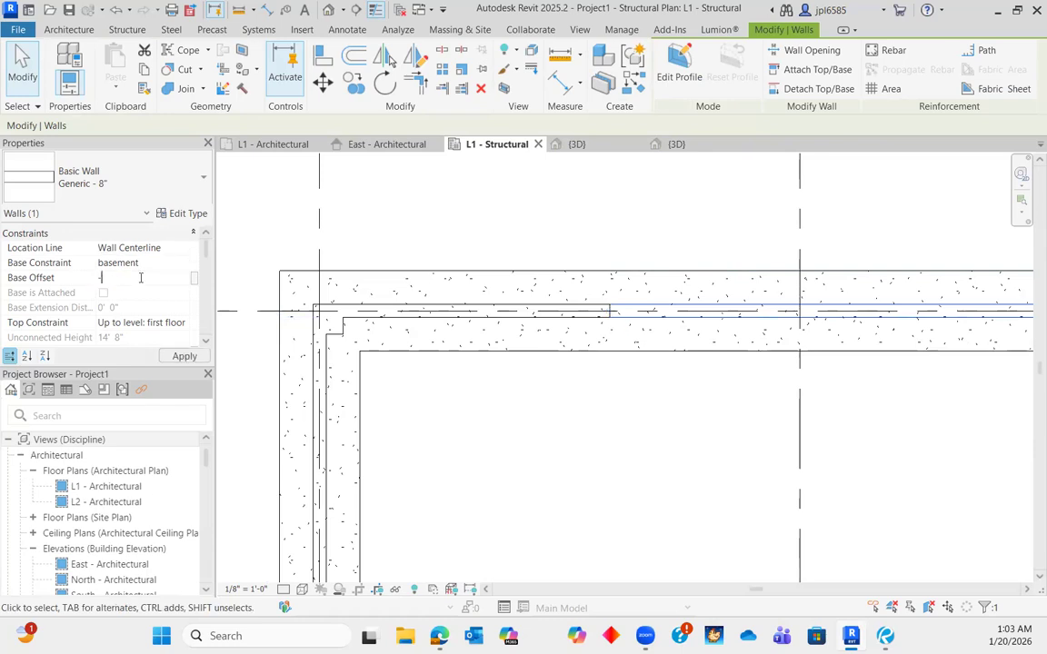
pyautogui.write('3')
pyautogui.press('Return')
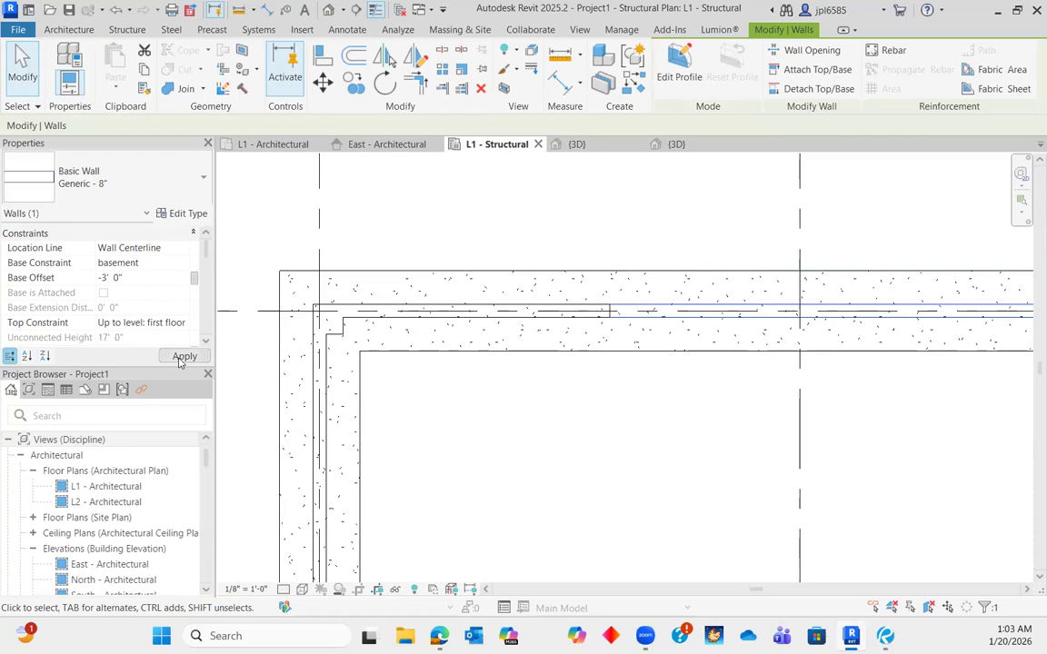
# - Check the footing step between grids 9 and 10 in the 3D view, deleting the lowered wall segment and undoing the deletion
pyautogui.click(595, 143)
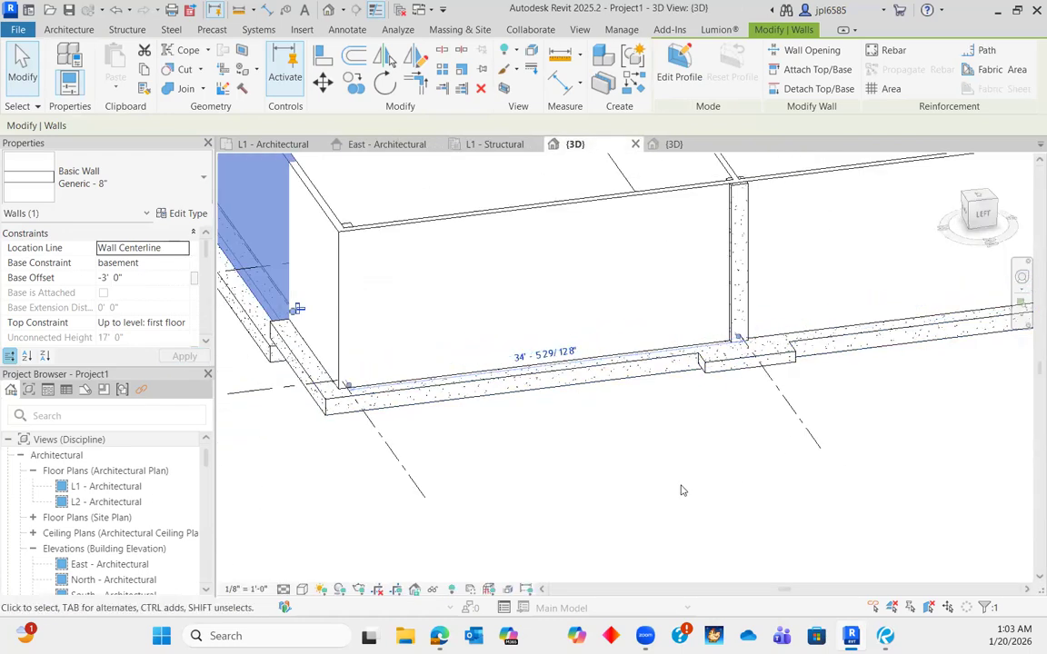
pyautogui.keyDown('shift'); pyautogui.moveTo(685, 441); pyautogui.dragTo(755, 377, button='middle'); pyautogui.keyUp('shift')
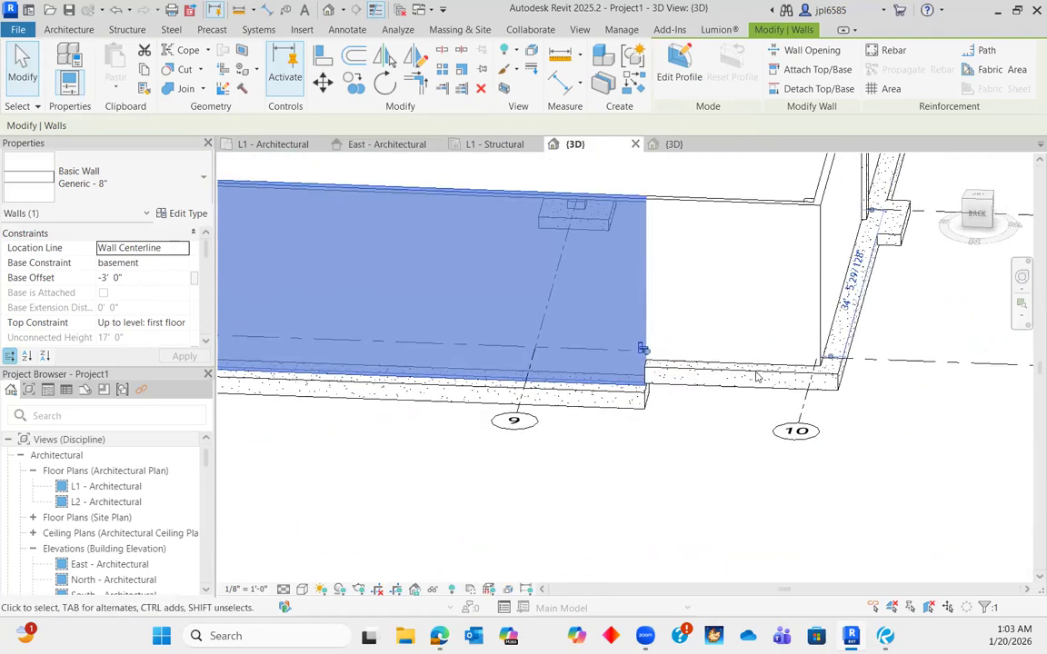
pyautogui.moveTo(652, 377); pyautogui.dragTo(646, 403, button='middle')
pyautogui.scroll(2, 647, 400)
pyautogui.press('Delete')
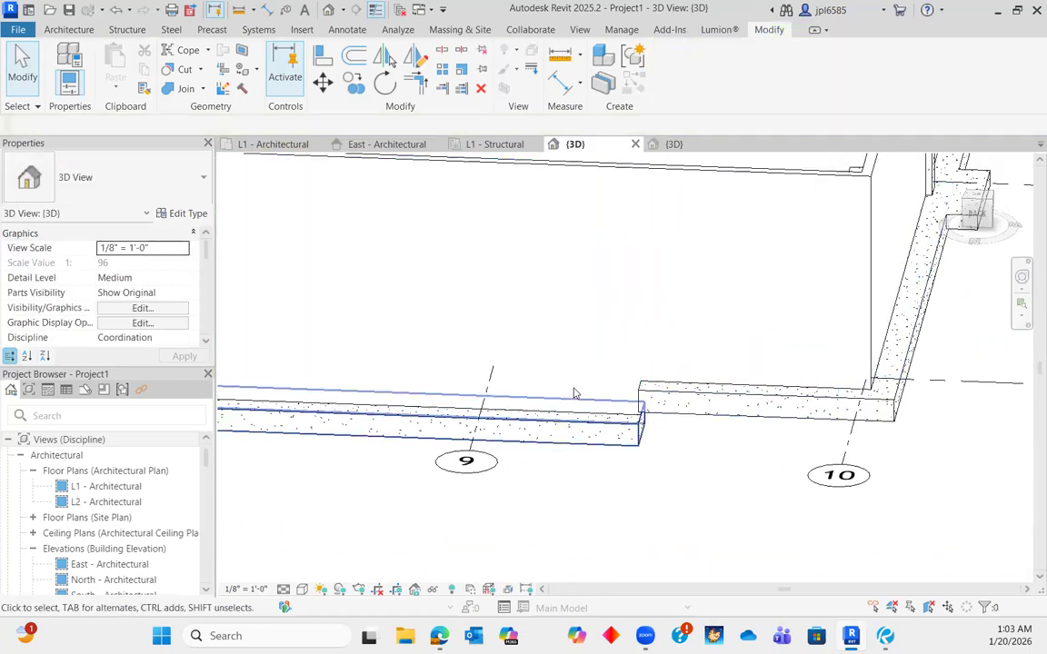
pyautogui.hotkey('ctrl', 'z')
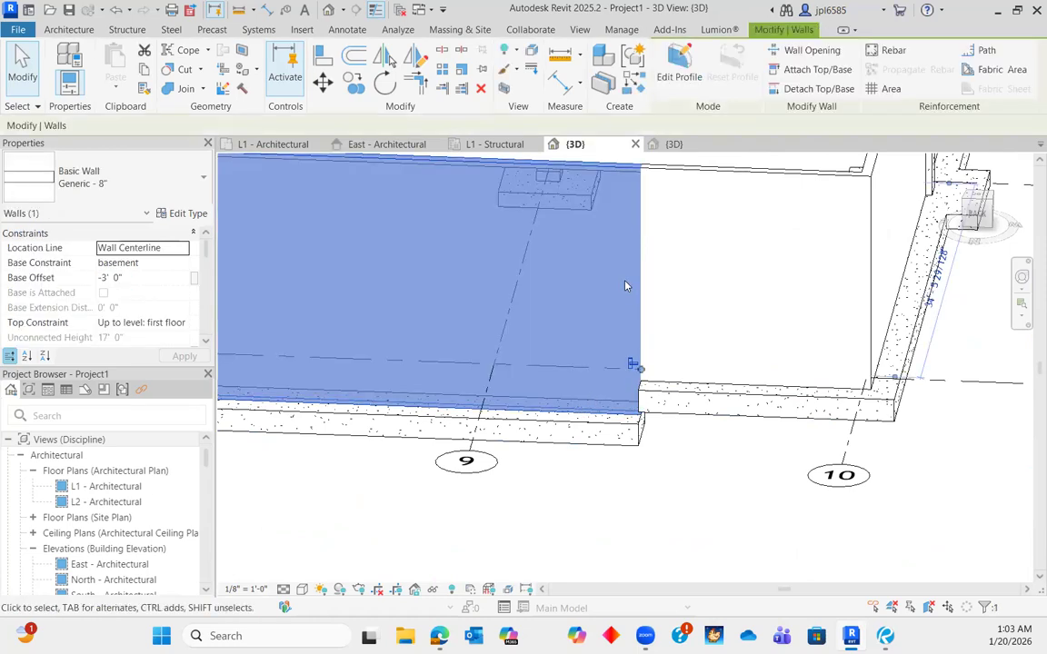
pyautogui.click(683, 532)
pyautogui.scroll(-4, 718, 464)
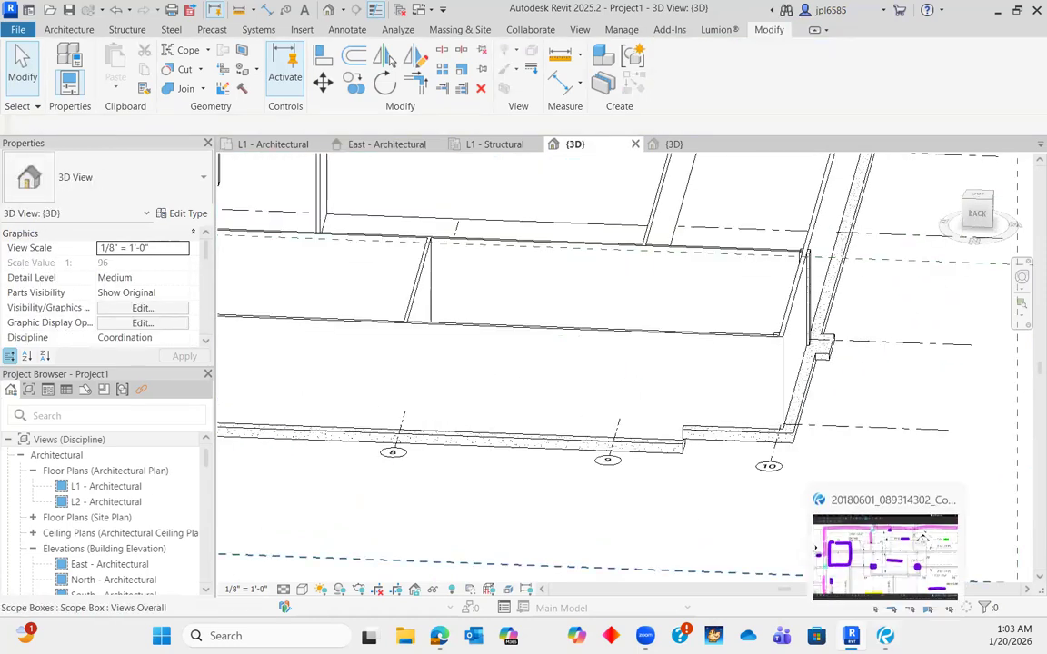
# - On the L1 - Structural plan, set the long grid 1 wall segment's base constraint to first floor with a base offset of -17' 0"
pyautogui.click(502, 150)
pyautogui.scroll(-5, 508, 406)
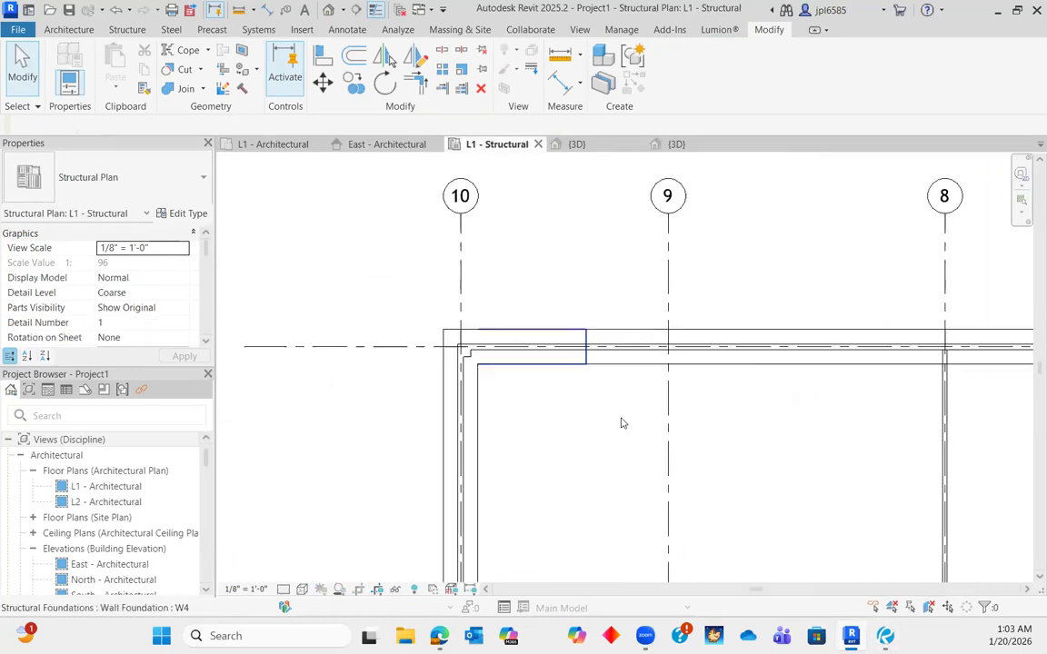
pyautogui.moveTo(648, 435); pyautogui.dragTo(538, 307, button='middle')
pyautogui.scroll(-2, 553, 369)
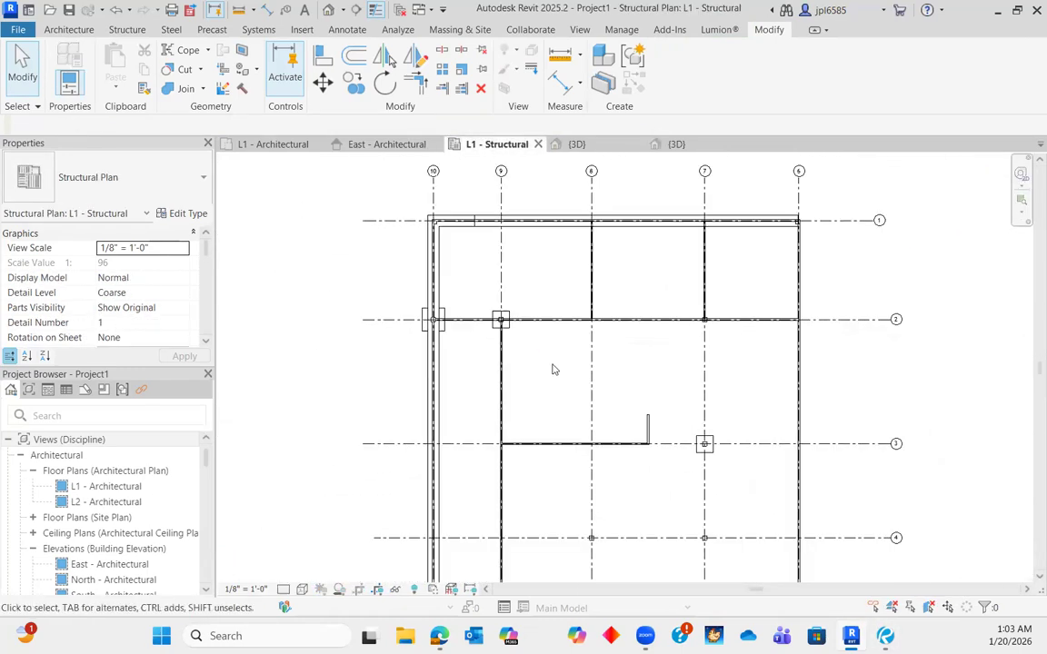
pyautogui.click(501, 223)
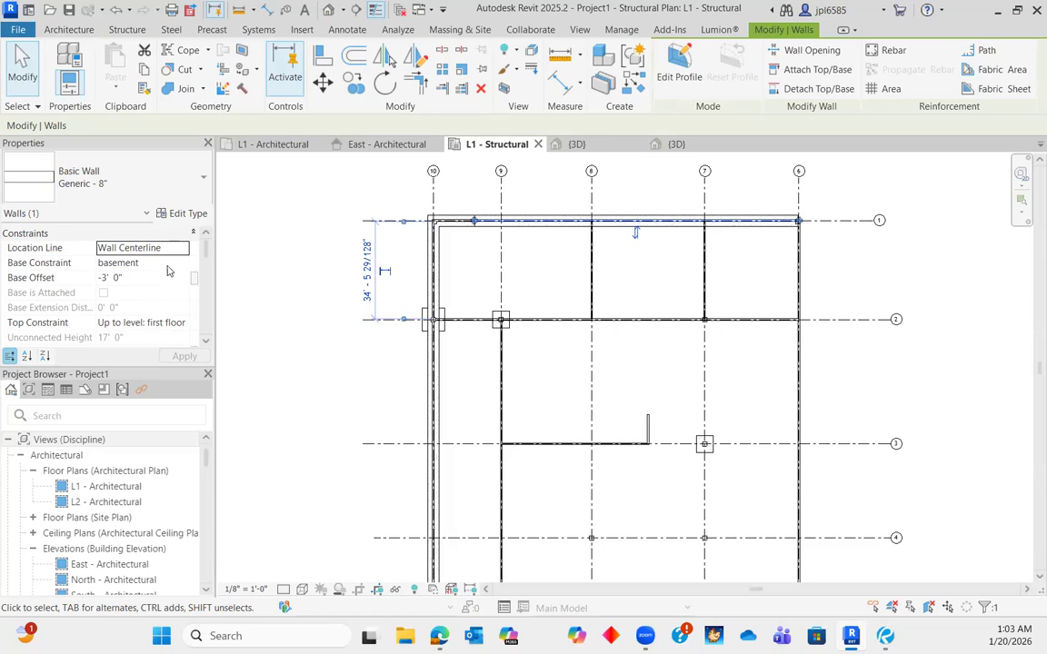
pyautogui.click(179, 263)
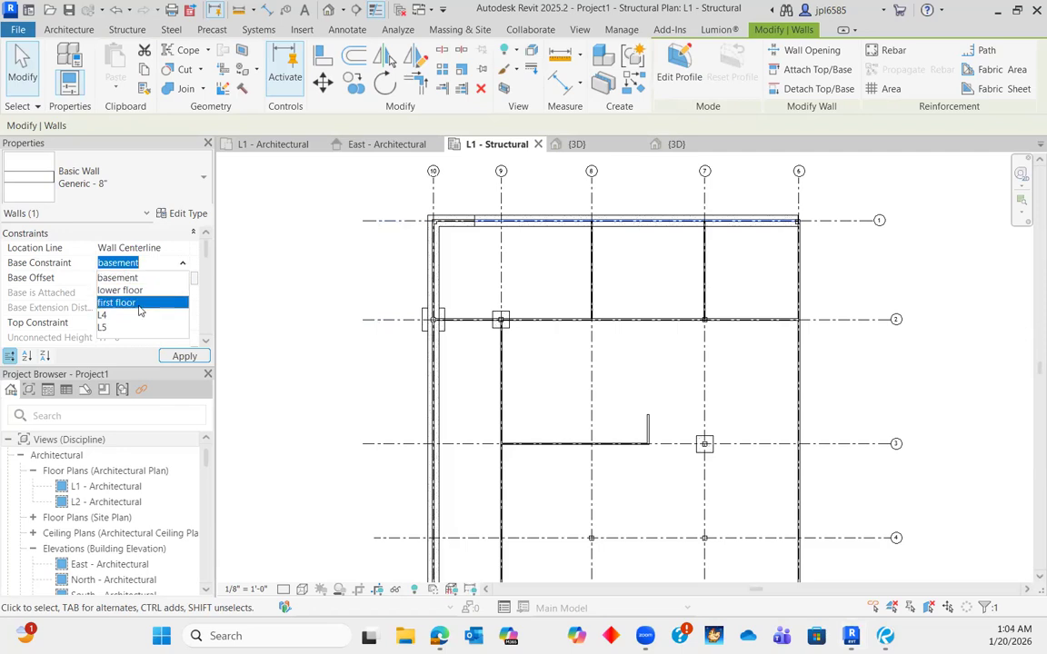
pyautogui.click(136, 304)
pyautogui.click(155, 277)
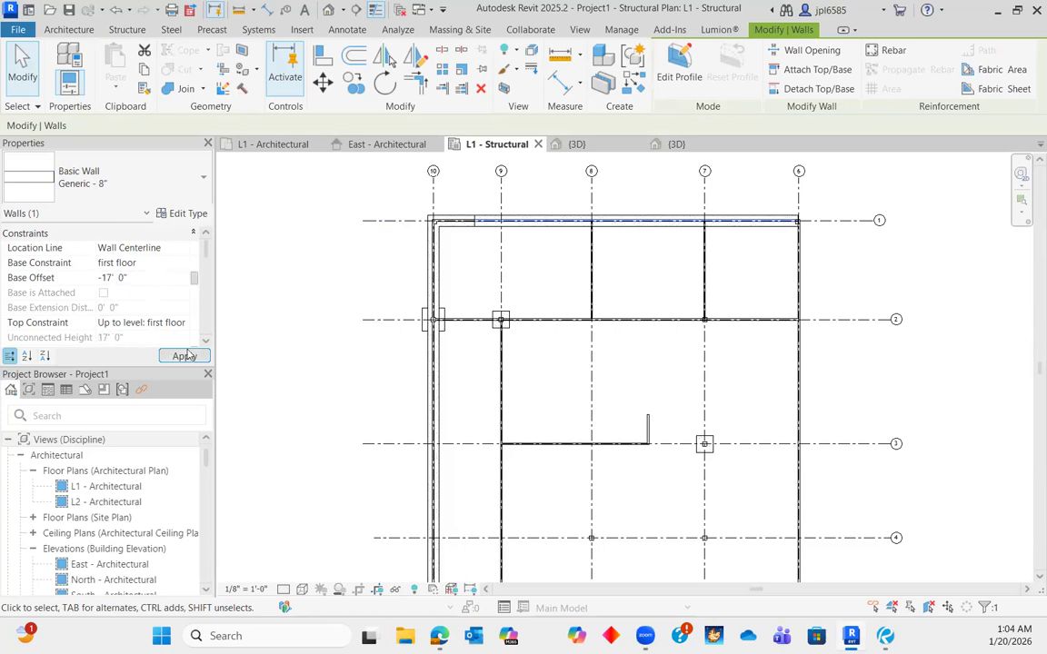
# - Inspect the grid 1 wall and its stepped foundation between grids 8 and 10 in the 3D view
pyautogui.click(578, 143)
pyautogui.scroll(2, 659, 420)
pyautogui.click(712, 516)
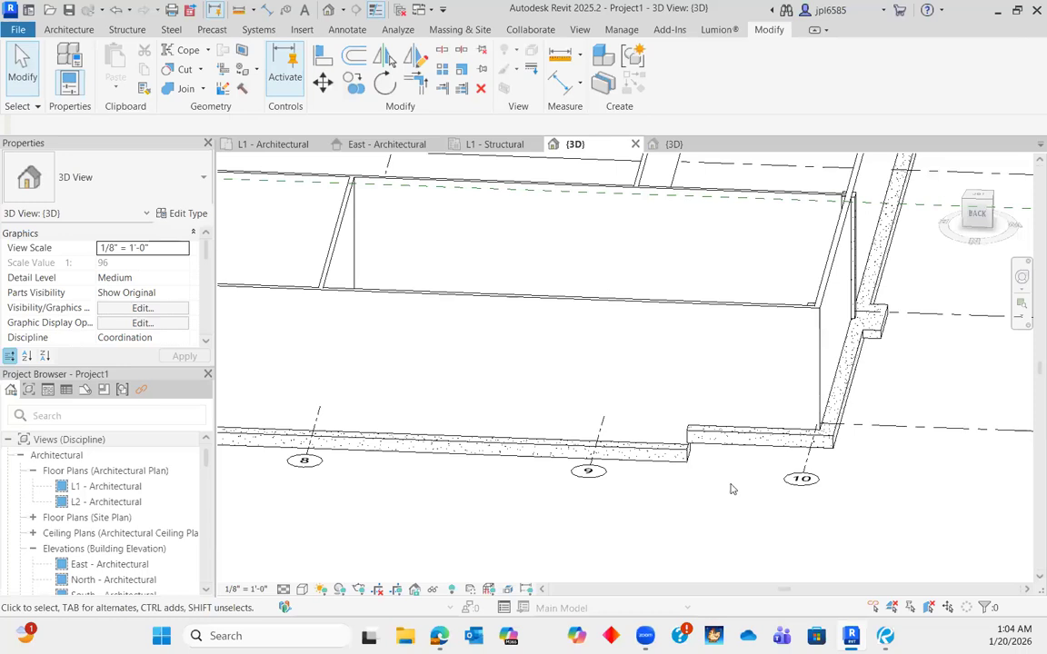
pyautogui.scroll(-2, 727, 472)
# - Return to the L1 - Structural plan at grid 2 and dismiss the save reminder without saving the project
pyautogui.click(490, 144)
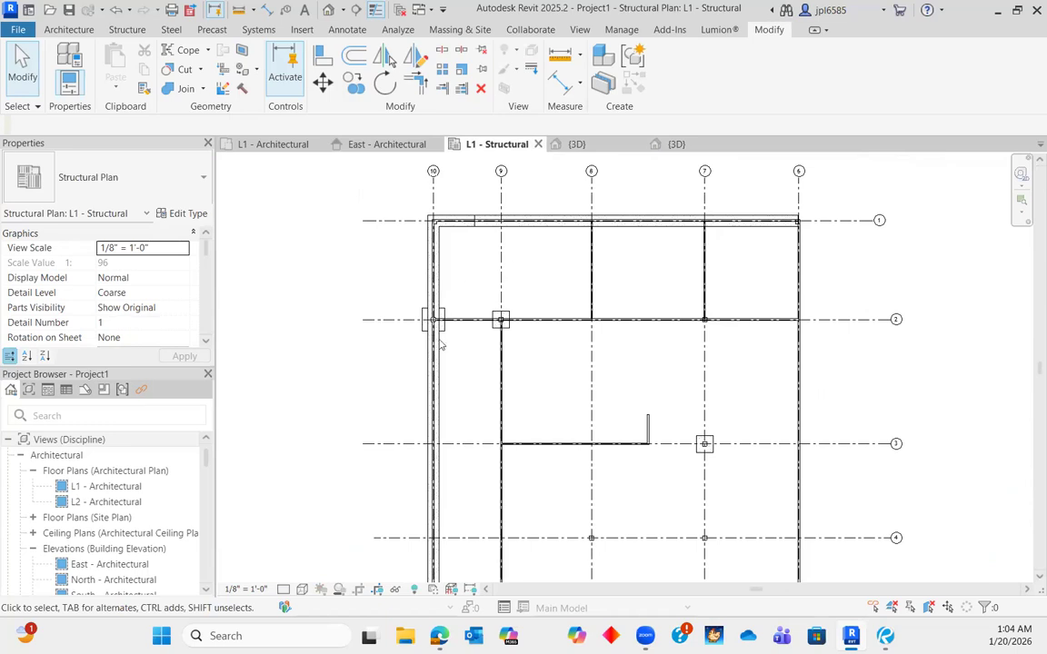
pyautogui.scroll(3, 442, 344)
pyautogui.scroll(2, 507, 297)
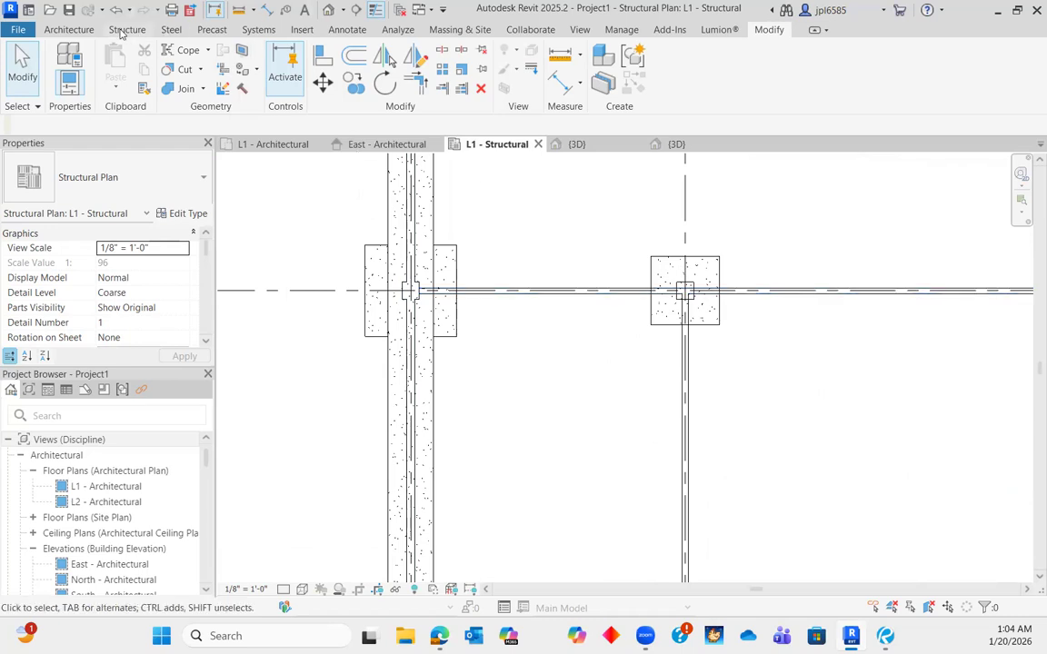
pyautogui.click(123, 30)
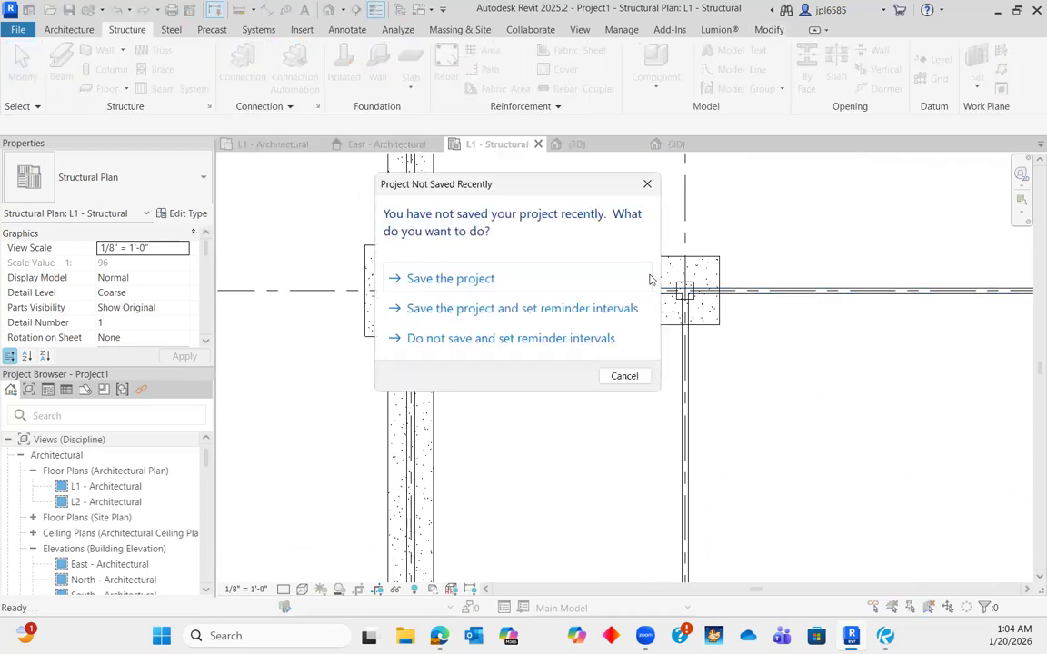
pyautogui.click(507, 339)
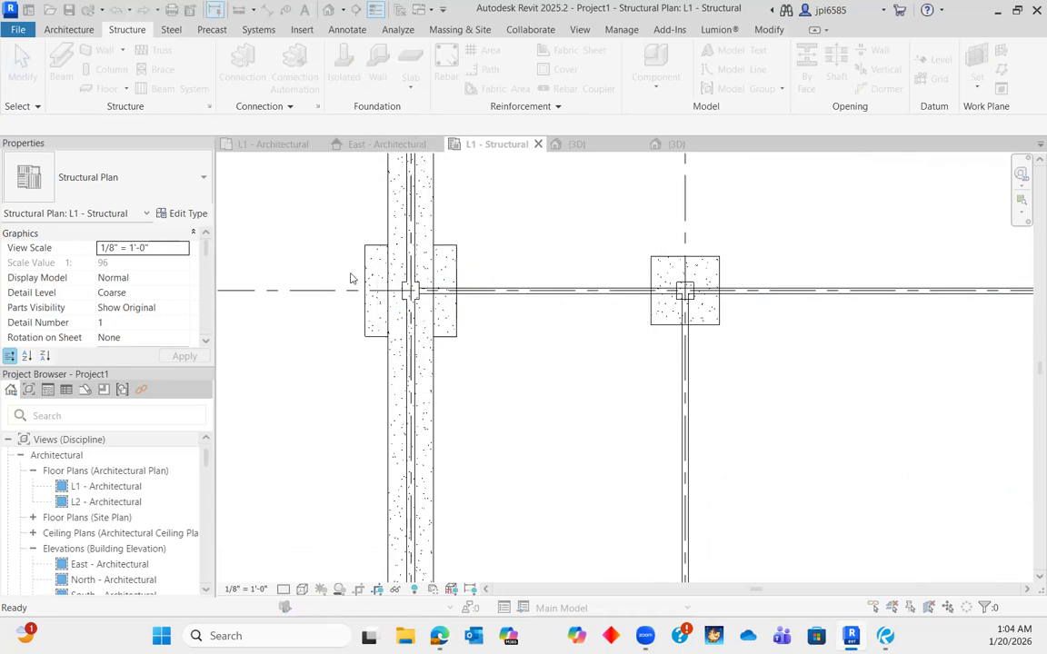
pyautogui.click(780, 38)
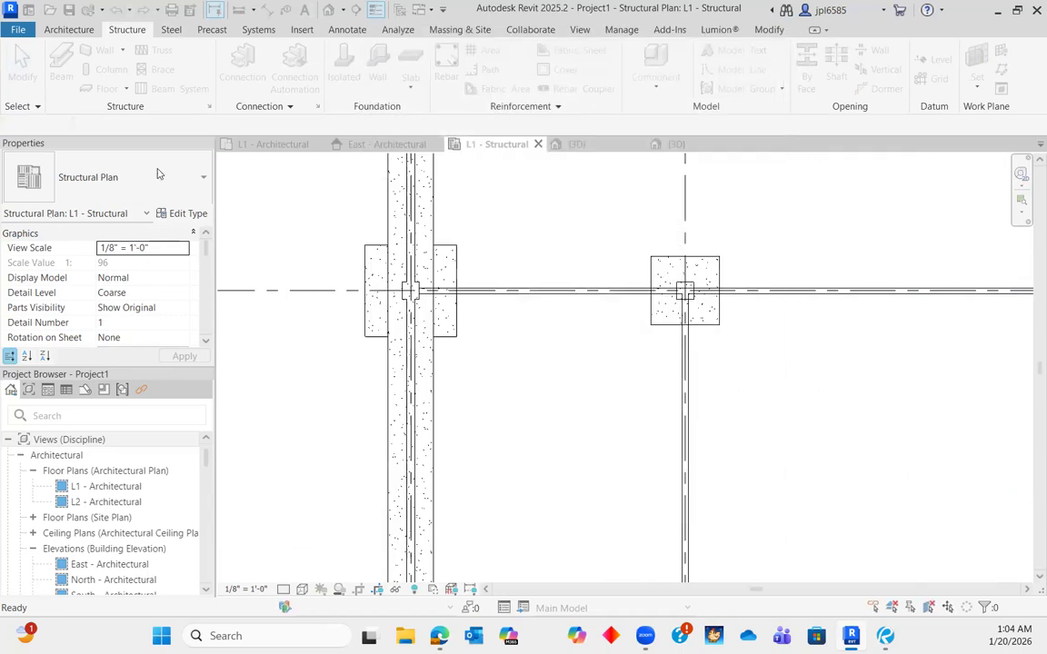
# - Place a W4 wall foundation under the wall along grid 2, starting at grid 10
pyautogui.press('f')
pyautogui.press('t')
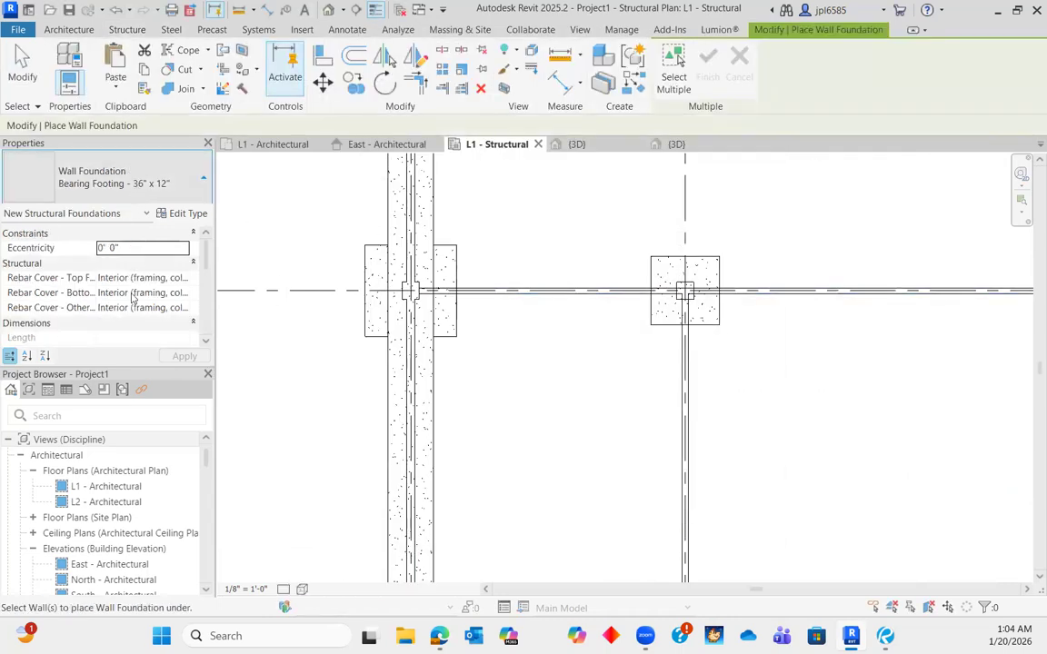
pyautogui.click(136, 177)
pyautogui.click(50, 344)
pyautogui.click(584, 298)
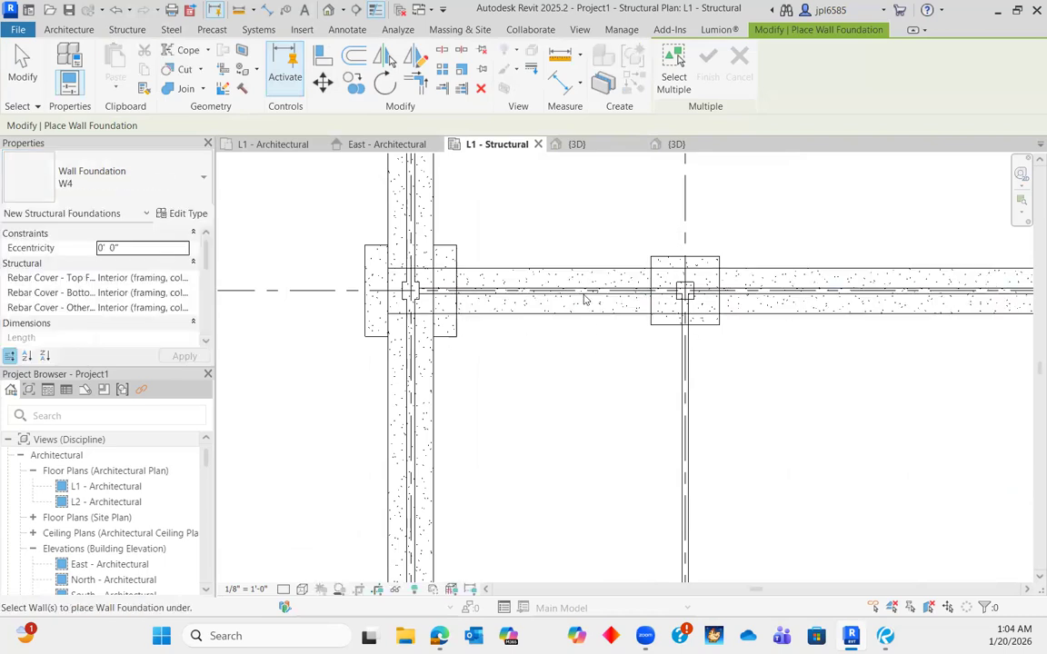
pyautogui.press('Escape')
pyautogui.press('Escape')
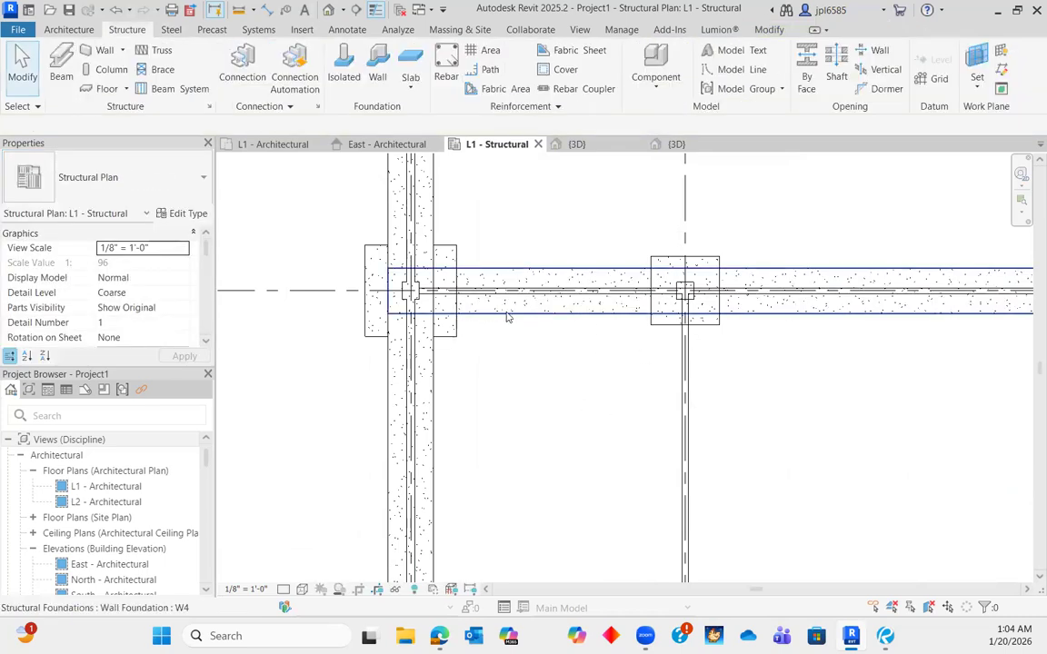
# - Inspect the W4 foundation and Generic - 6" wall along grid 2 where they meet the footing at grid 10
pyautogui.scroll(-3, 477, 303)
pyautogui.scroll(3, 550, 300)
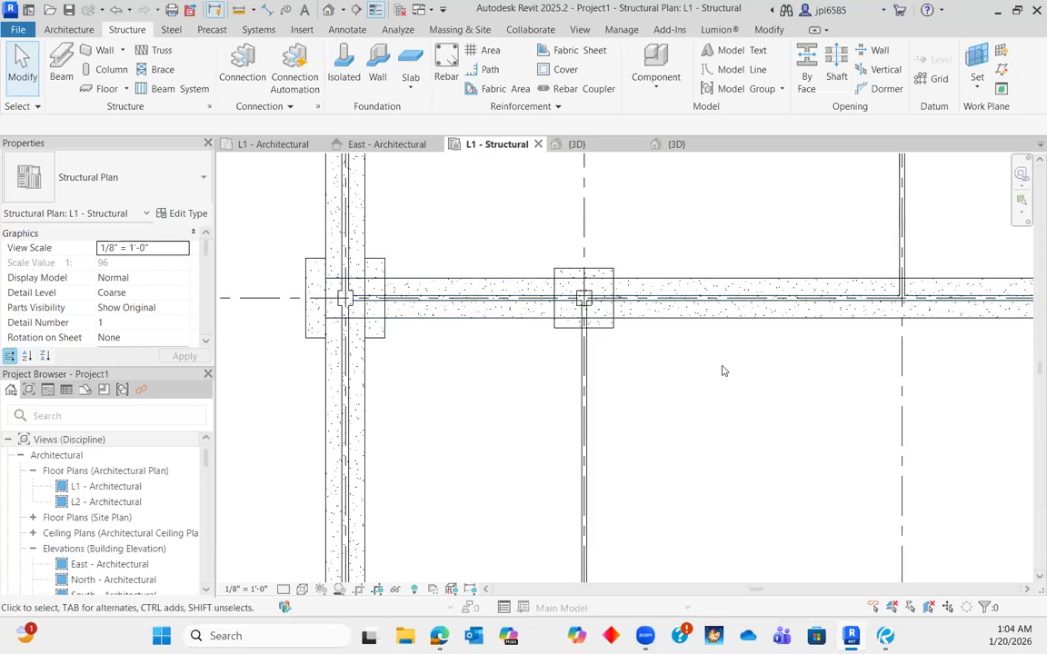
pyautogui.scroll(-3, 684, 398)
pyautogui.scroll(5, 596, 315)
pyautogui.scroll(3, 545, 427)
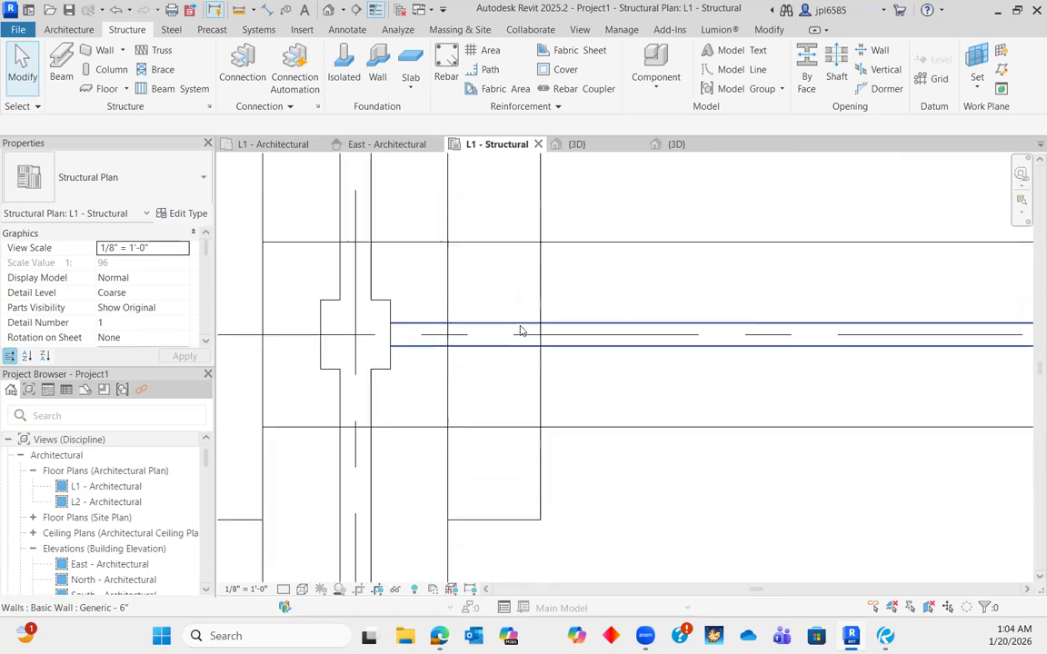
# - Delete the W4 wall foundation under the Generic - 6" wall along grid 2
pyautogui.scroll(-2, 612, 381)
pyautogui.scroll(1, 613, 297)
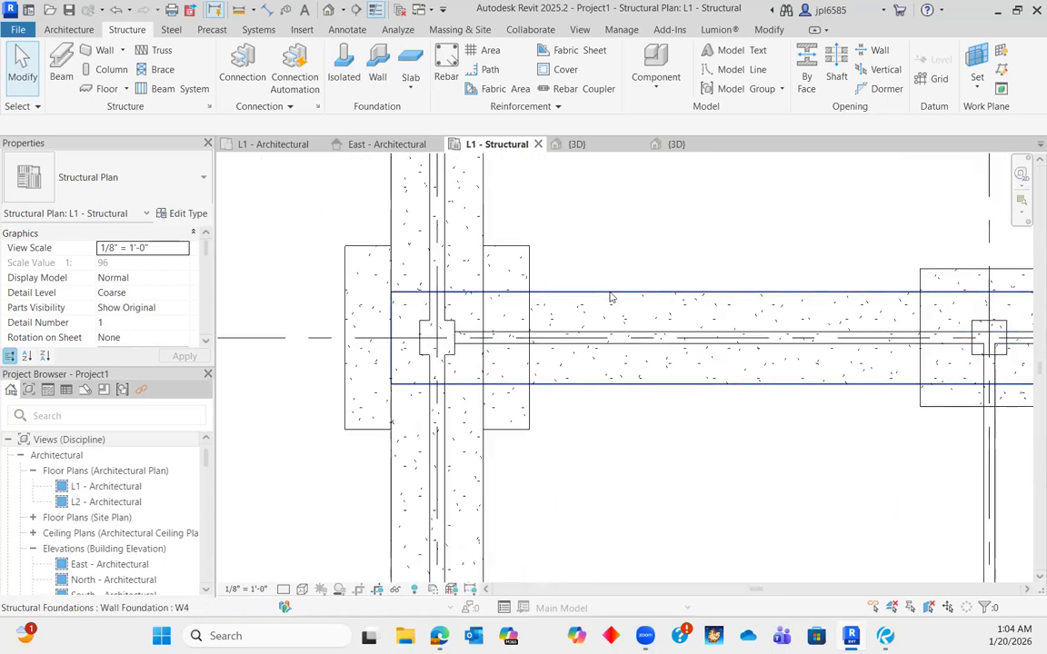
pyautogui.click(611, 298)
pyautogui.press('Escape')
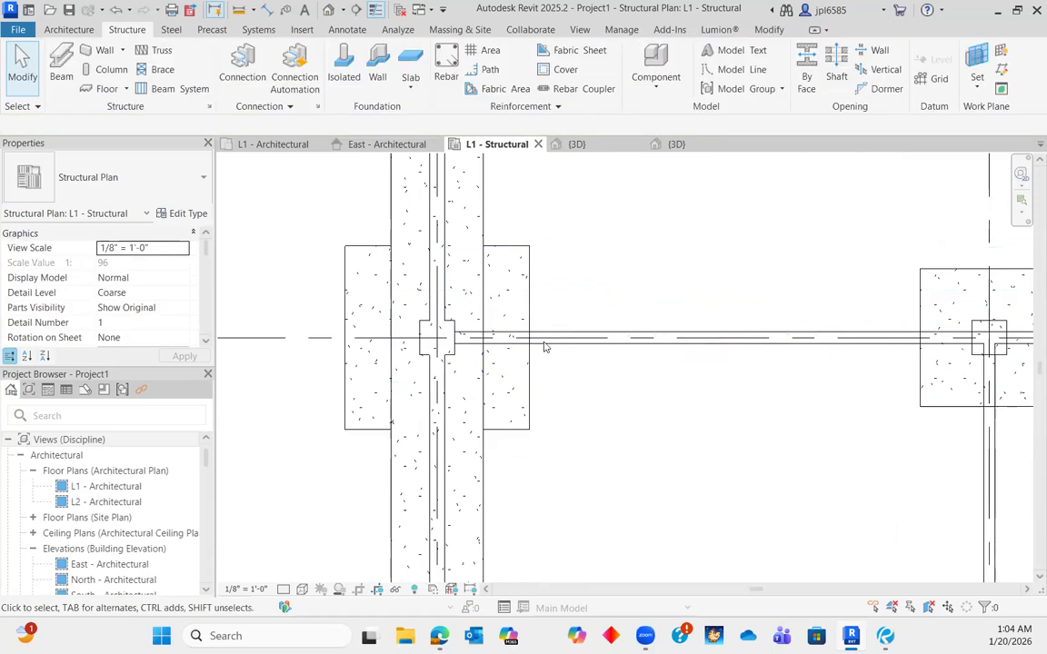
# - Split the grid 2 wall at the facing edges of the footings at grids 10 and 9, keeping all segments
pyautogui.scroll(2, 532, 346)
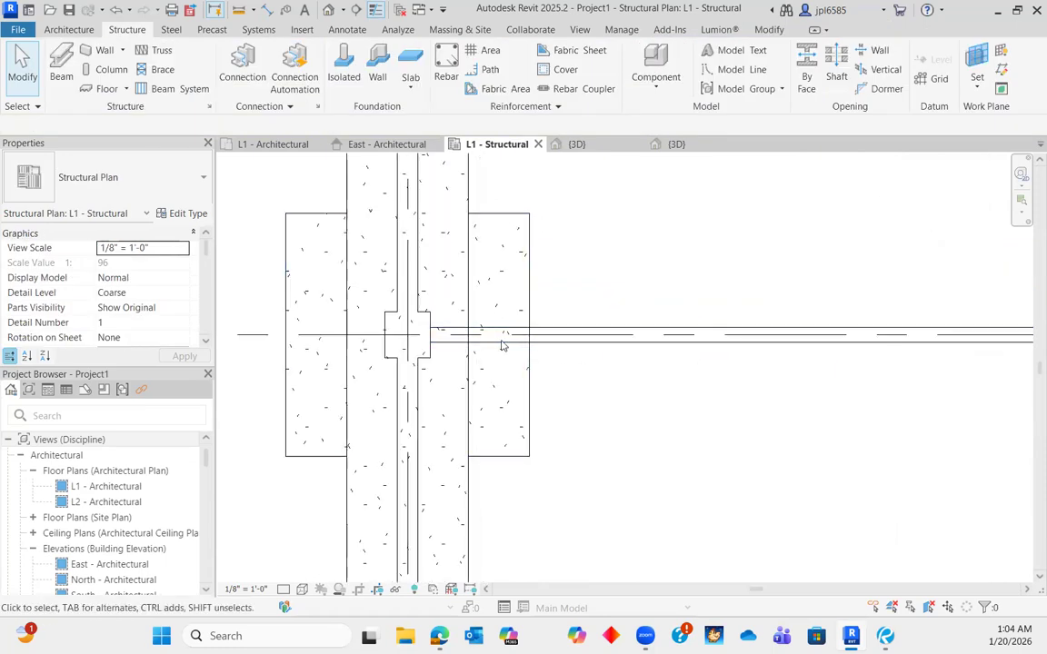
pyautogui.scroll(-2, 502, 343)
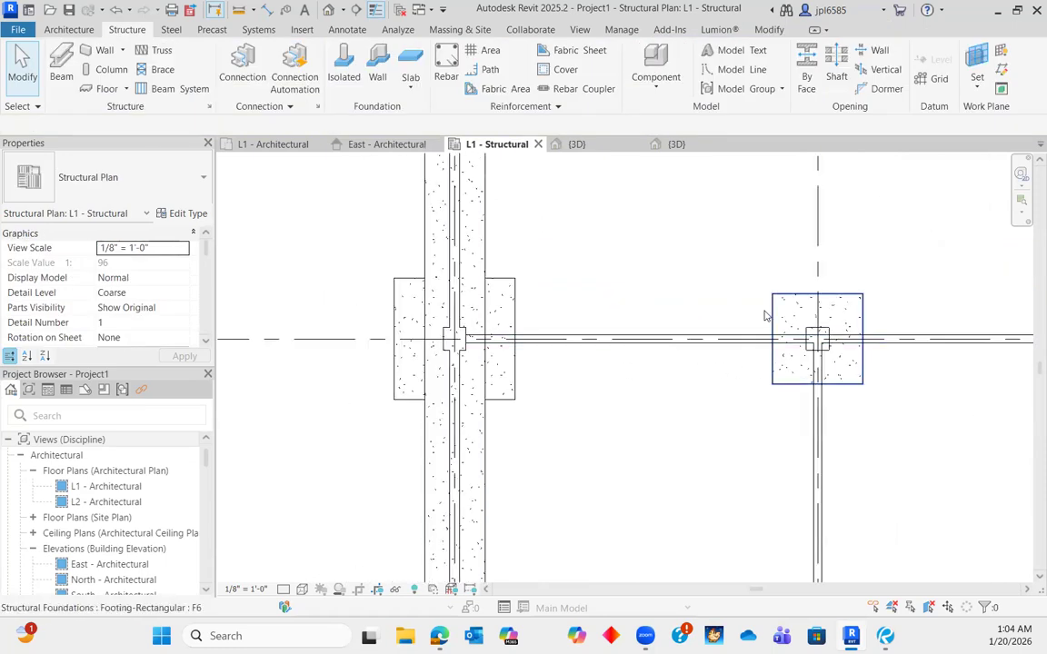
pyautogui.scroll(1, 533, 367)
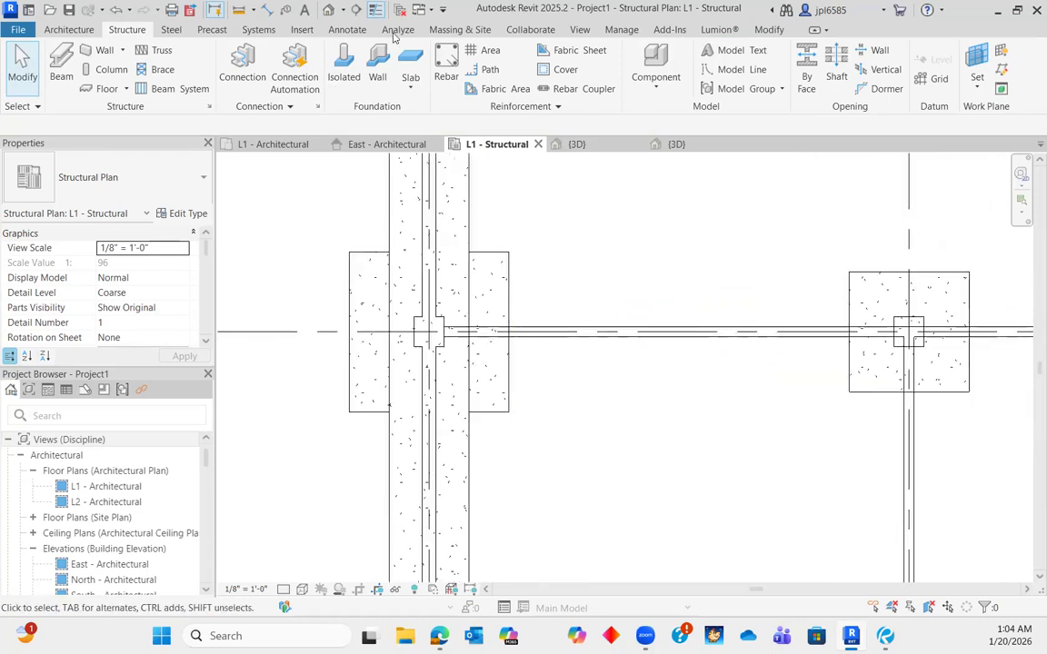
pyautogui.click(768, 30)
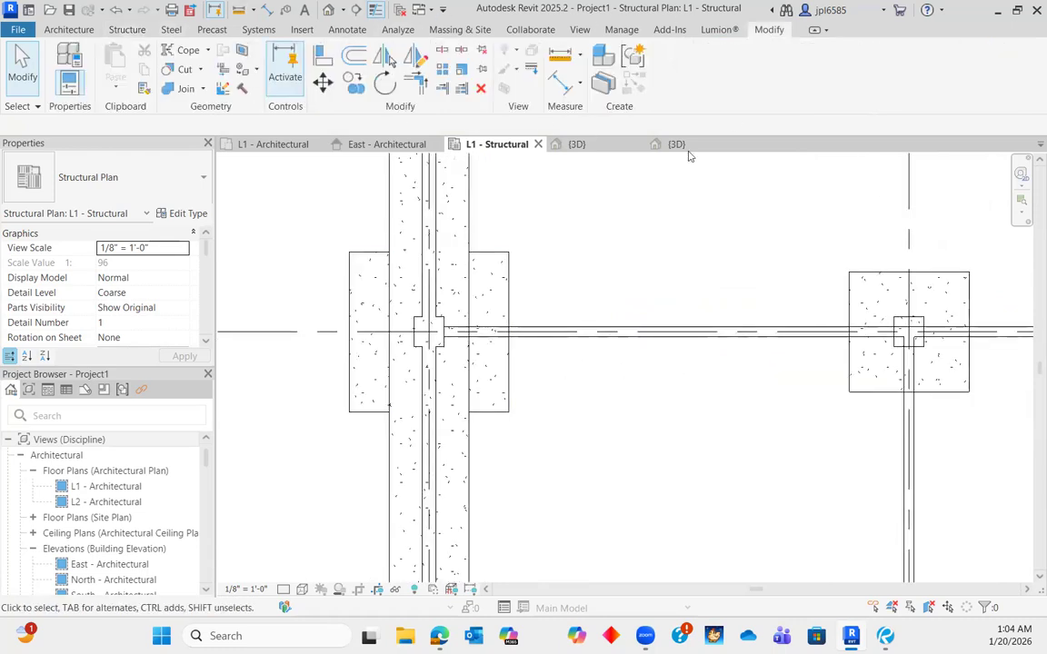
pyautogui.click(441, 50)
pyautogui.scroll(3, 495, 338)
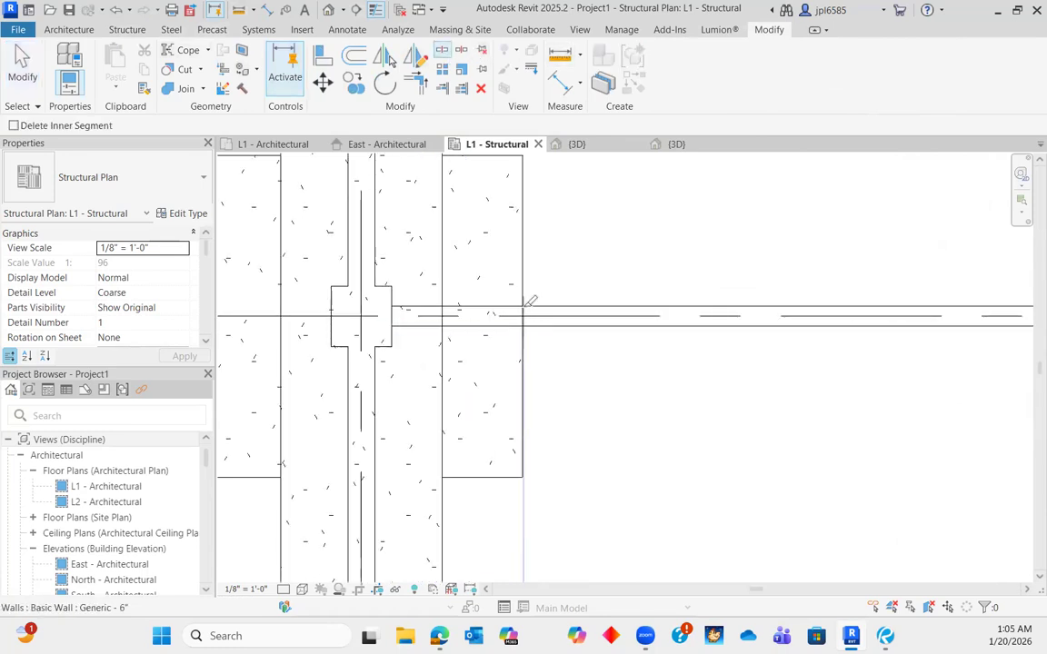
pyautogui.scroll(5, 518, 314)
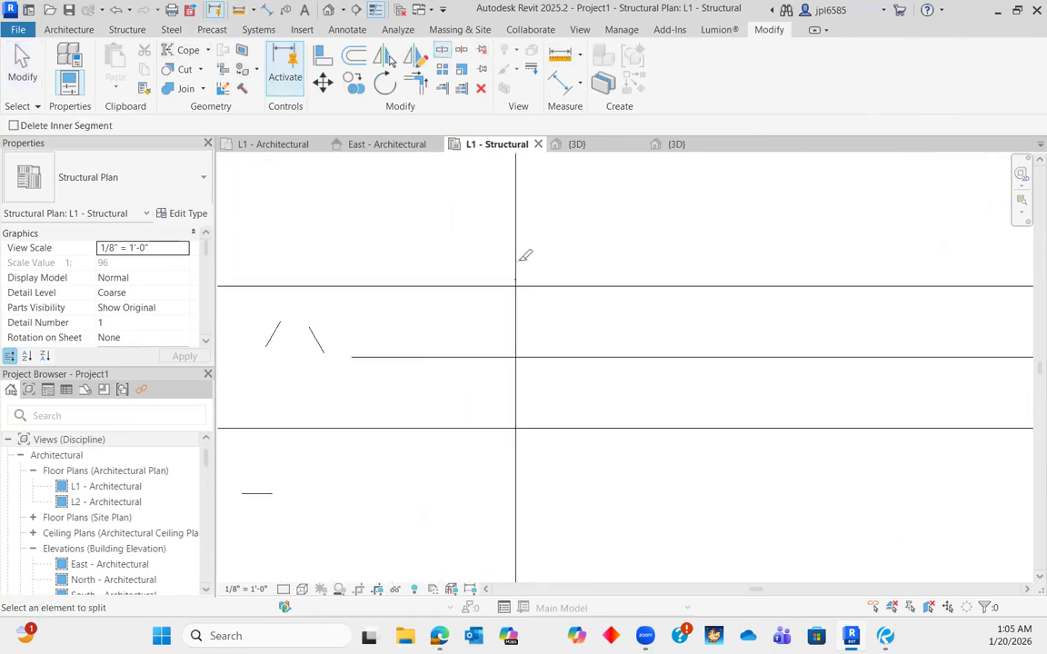
pyautogui.press('Escape')
pyautogui.scroll(-3, 447, 279)
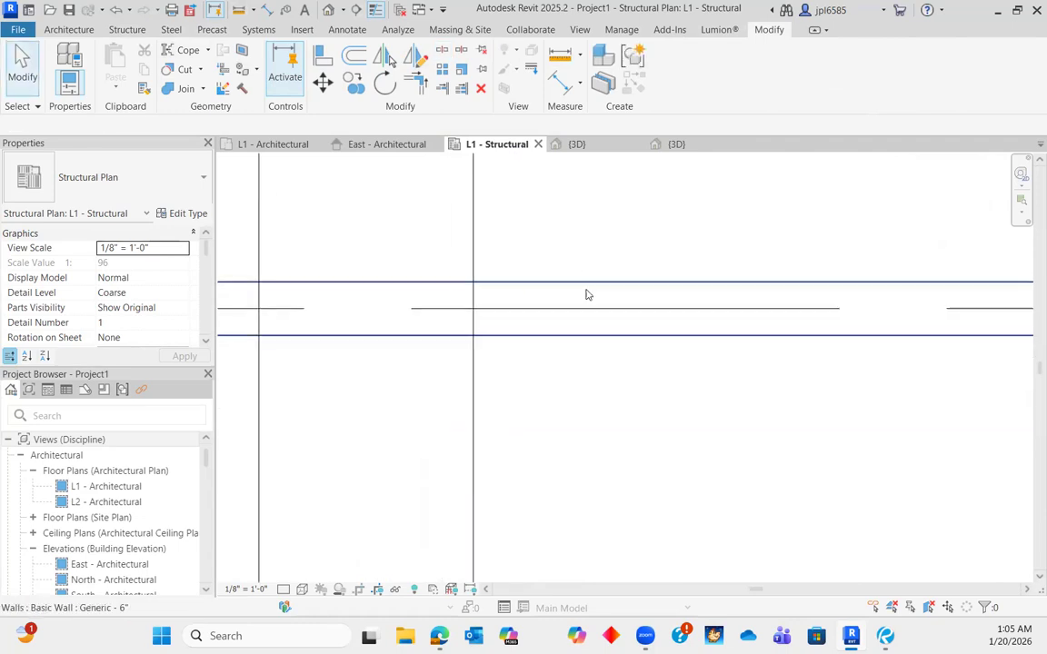
pyautogui.press('s')
pyautogui.press('l')
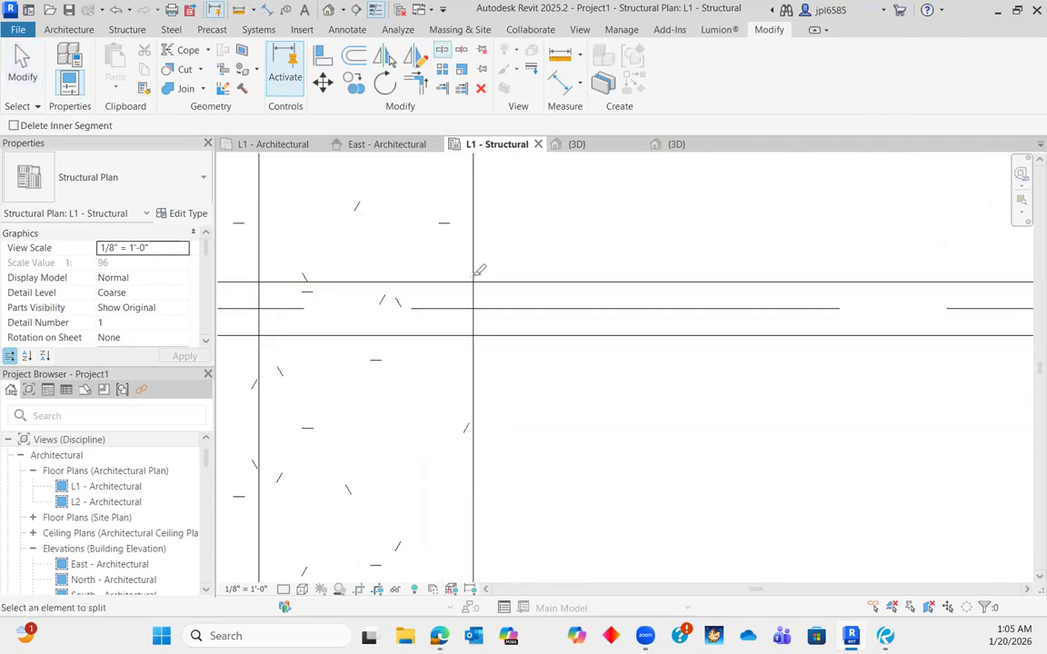
pyautogui.scroll(3, 478, 277)
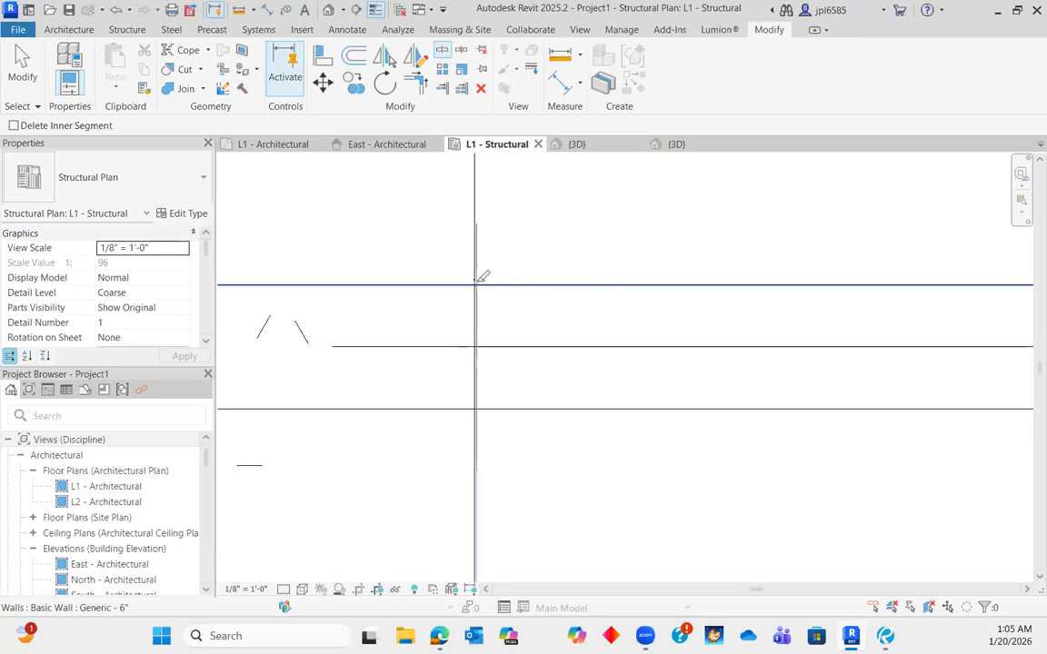
pyautogui.scroll(3, 483, 278)
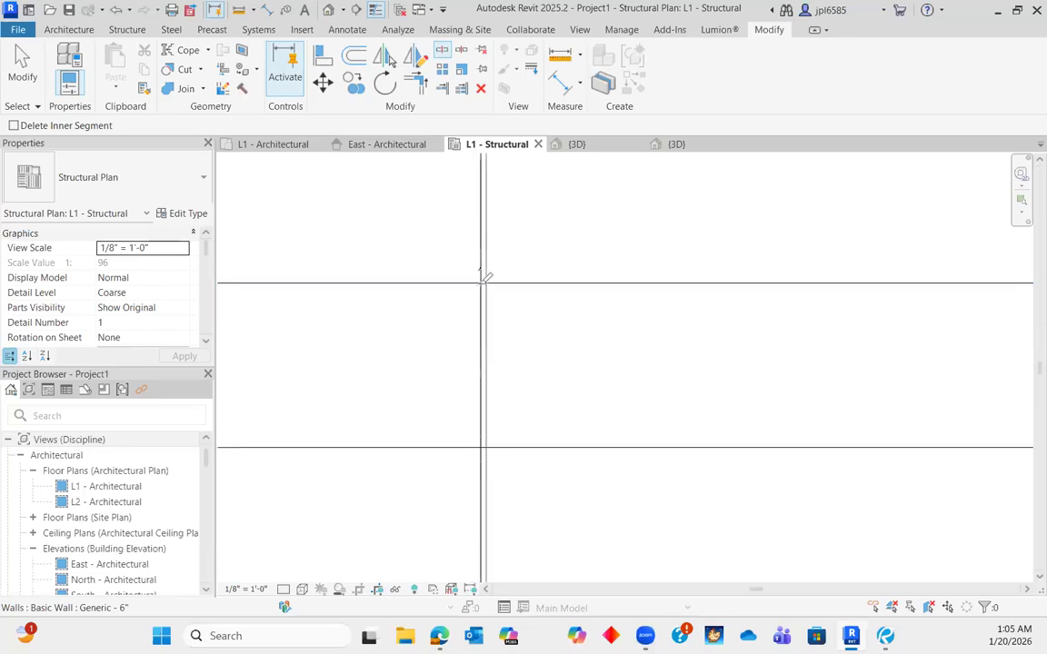
pyautogui.scroll(3, 482, 283)
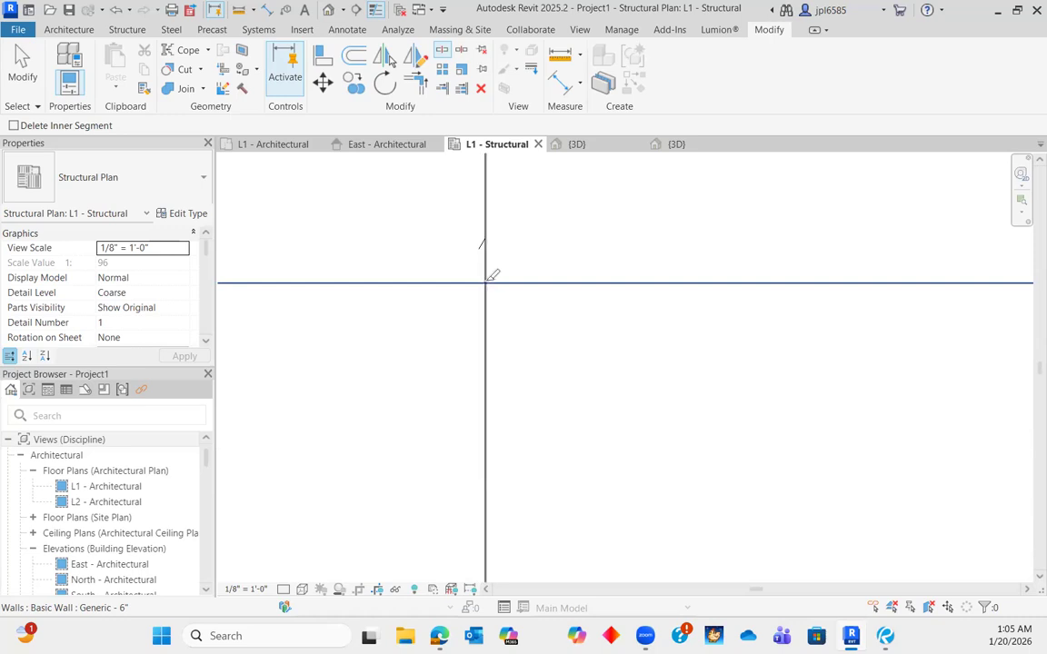
pyautogui.scroll(-10, 429, 289)
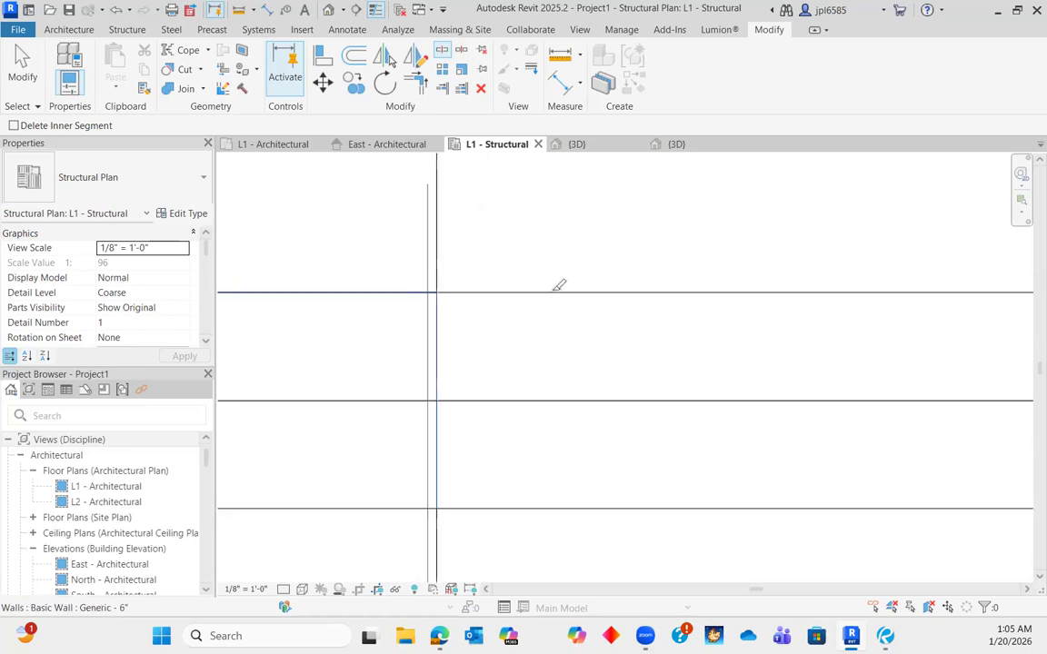
pyautogui.scroll(5, 652, 316)
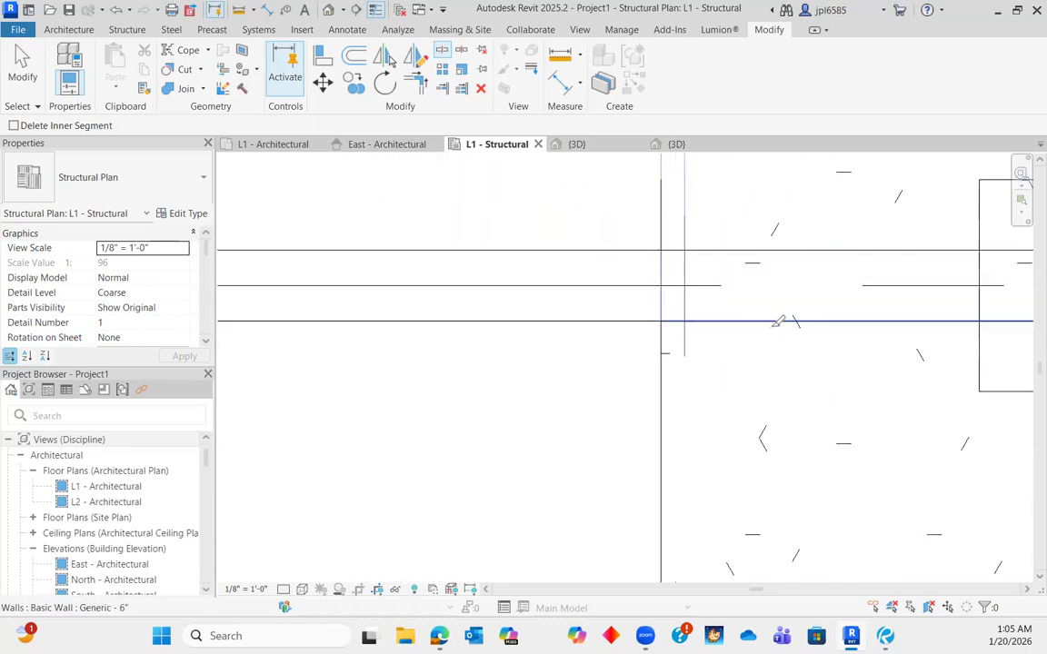
pyautogui.scroll(-6, 745, 324)
# - Set the base offset of the grid 2 wall segment between the two footings to -1
pyautogui.press('Escape')
pyautogui.click(571, 324)
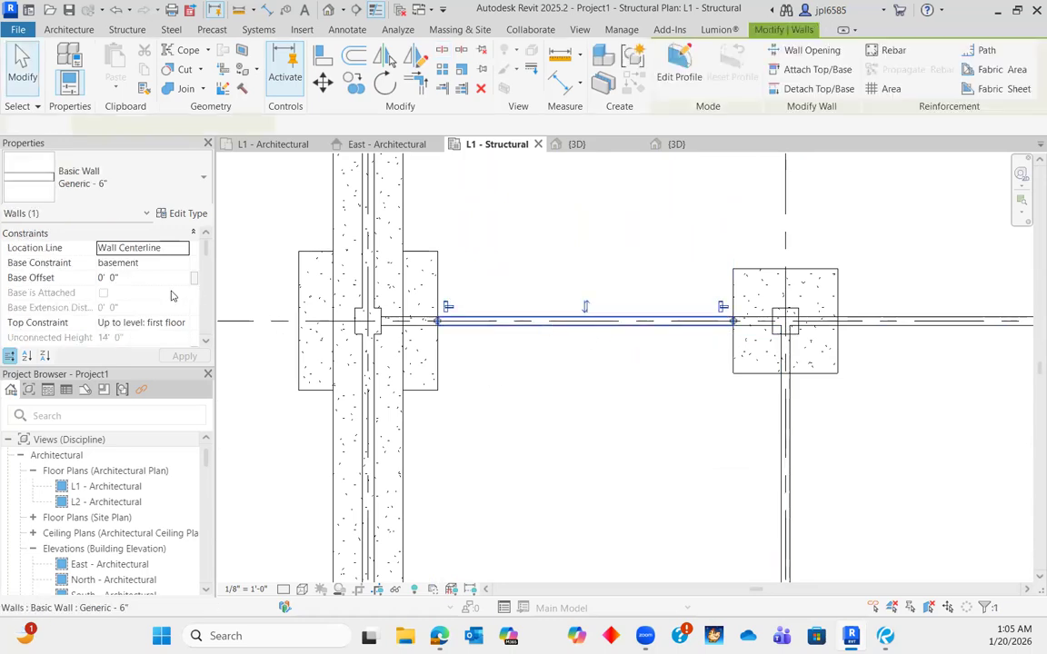
pyautogui.click(146, 280)
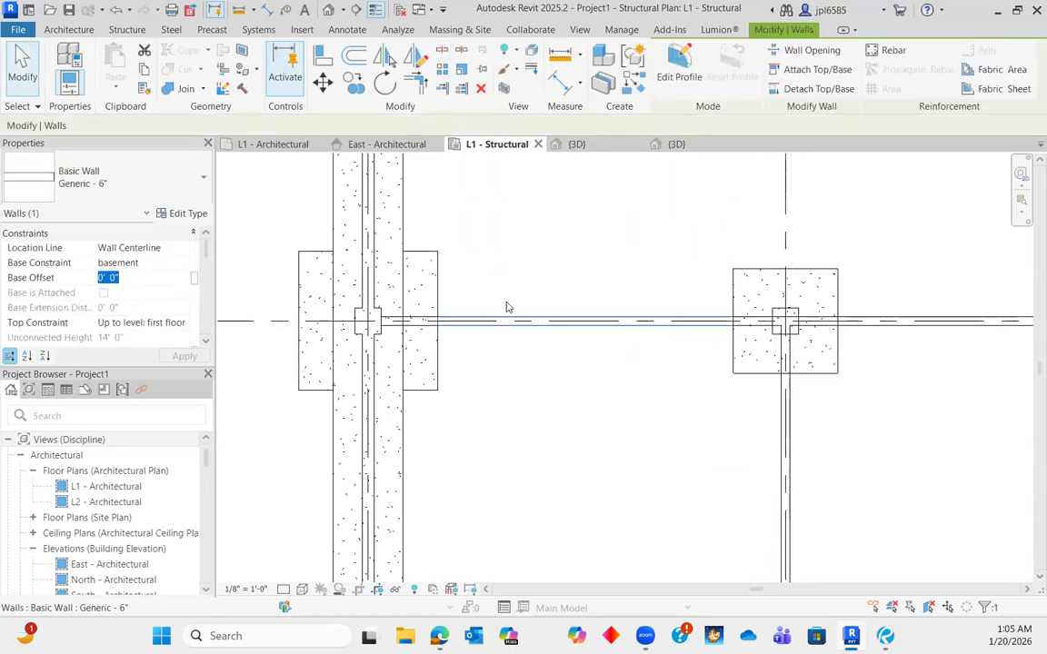
pyautogui.click(439, 271)
pyautogui.click(566, 261)
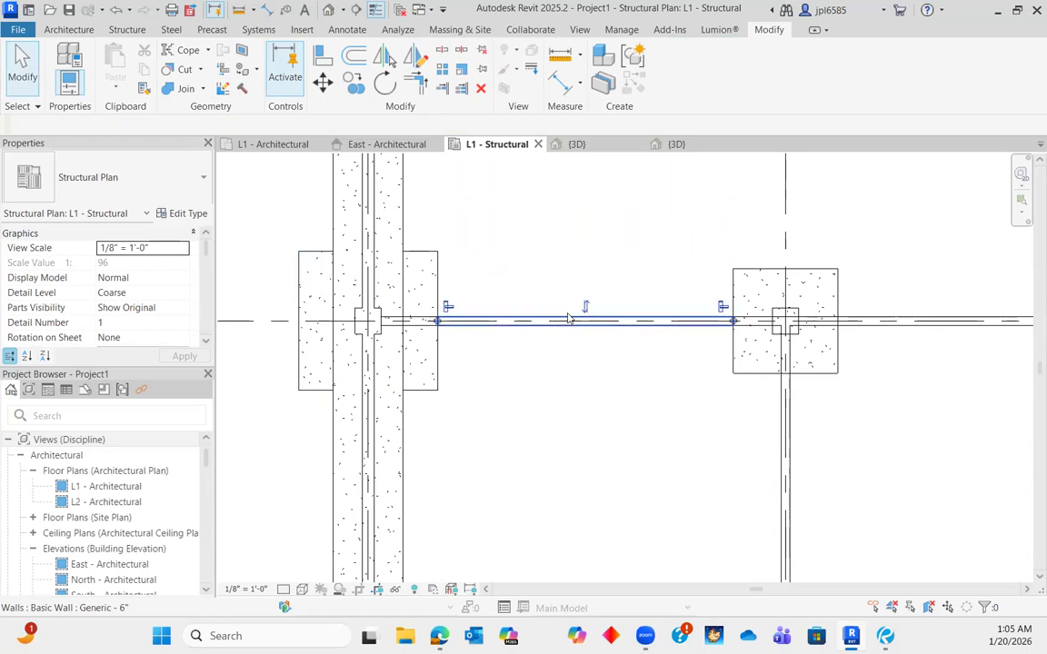
pyautogui.click(564, 320)
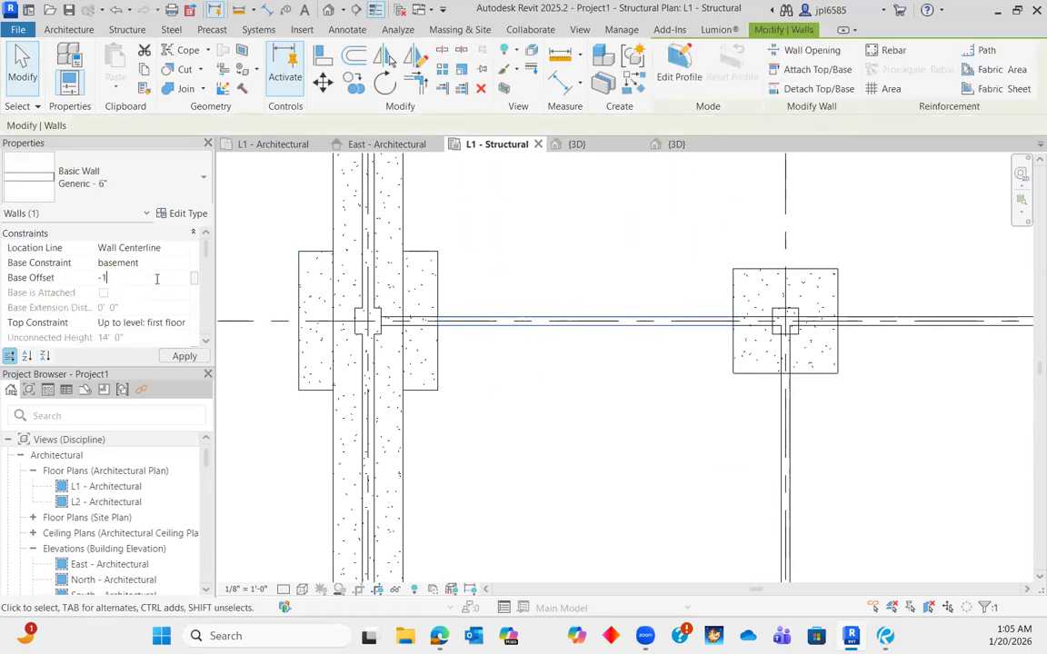
pyautogui.click(690, 245)
# - Place a W4 wall foundation under the lowered grid 2 wall segment between grids 10 and 9
pyautogui.click(282, 71)
pyautogui.click(127, 29)
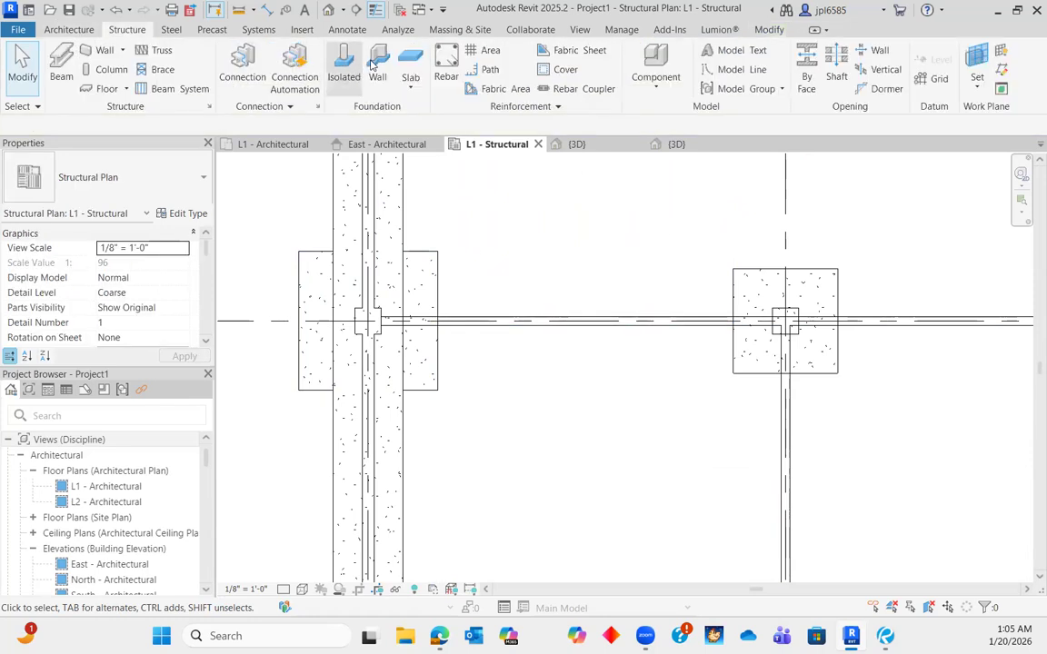
pyautogui.click(376, 61)
pyautogui.click(182, 178)
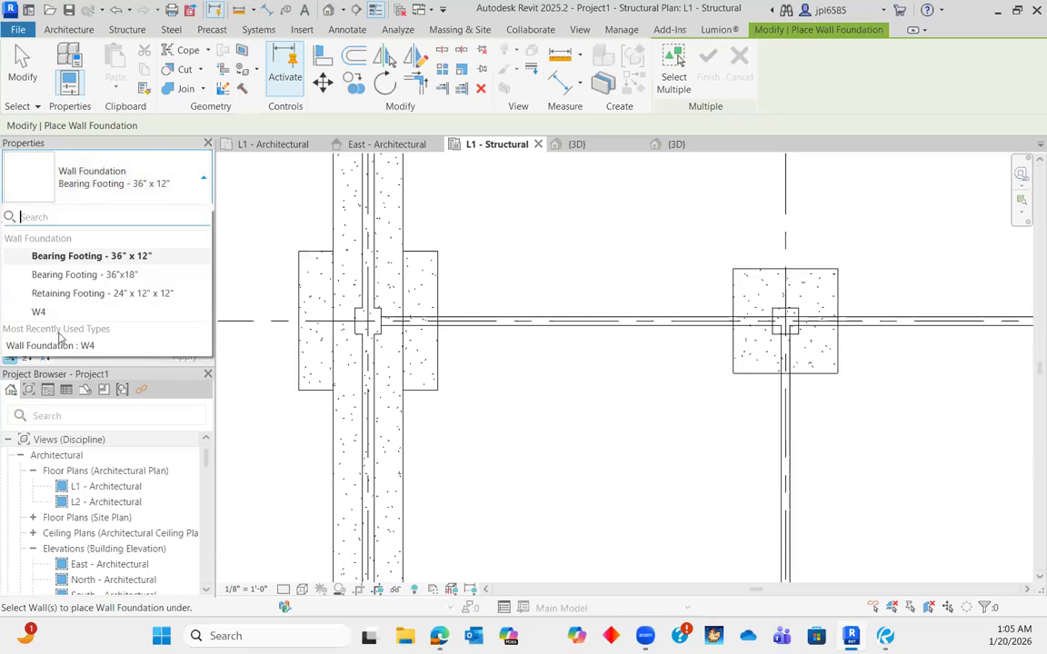
pyautogui.click(36, 310)
pyautogui.click(638, 313)
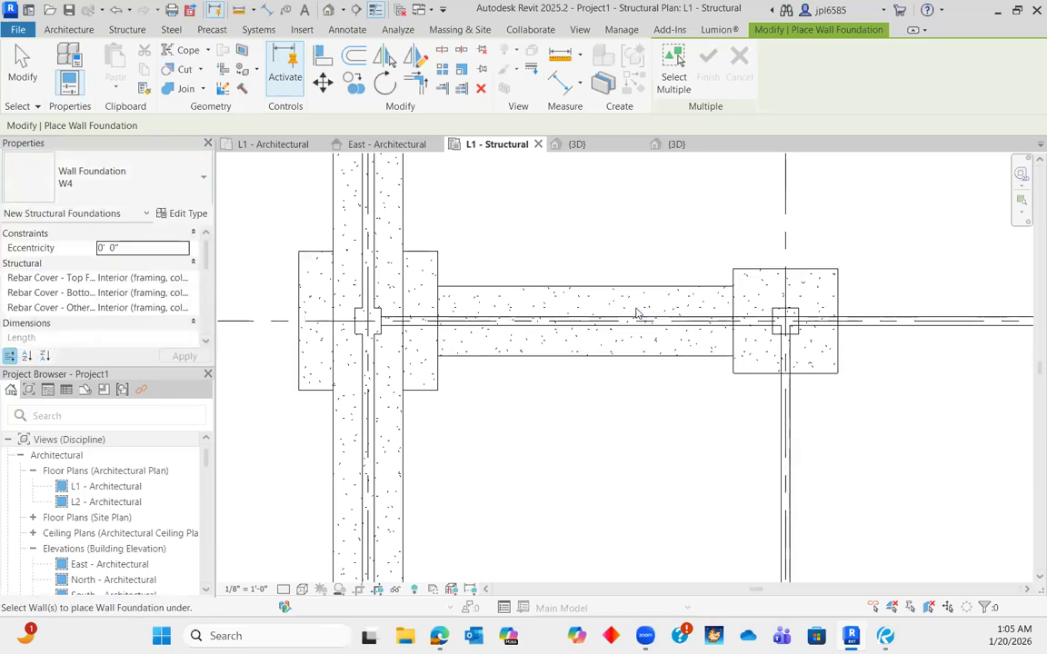
# - Inspect the new W4 foundation along grid 2 and its junctions with the footings in the 3D view
pyautogui.click(610, 145)
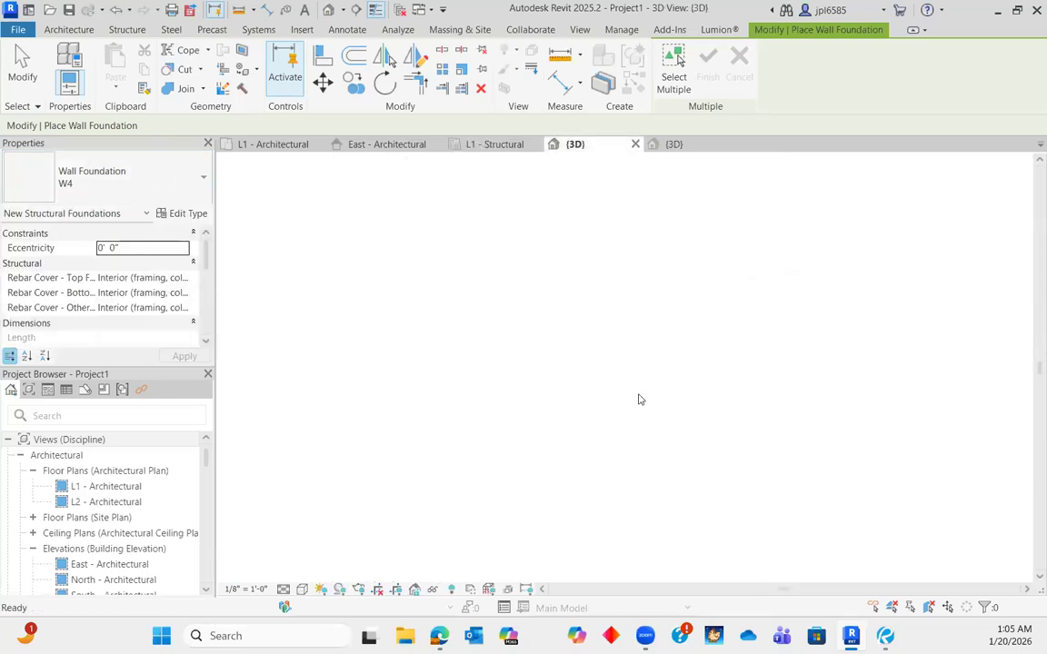
pyautogui.keyDown('shift'); pyautogui.moveTo(797, 448); pyautogui.dragTo(708, 366, button='middle'); pyautogui.keyUp('shift')
pyautogui.scroll(4, 702, 409)
pyautogui.keyDown('shift'); pyautogui.moveTo(523, 505); pyautogui.dragTo(602, 461, button='middle'); pyautogui.keyUp('shift')
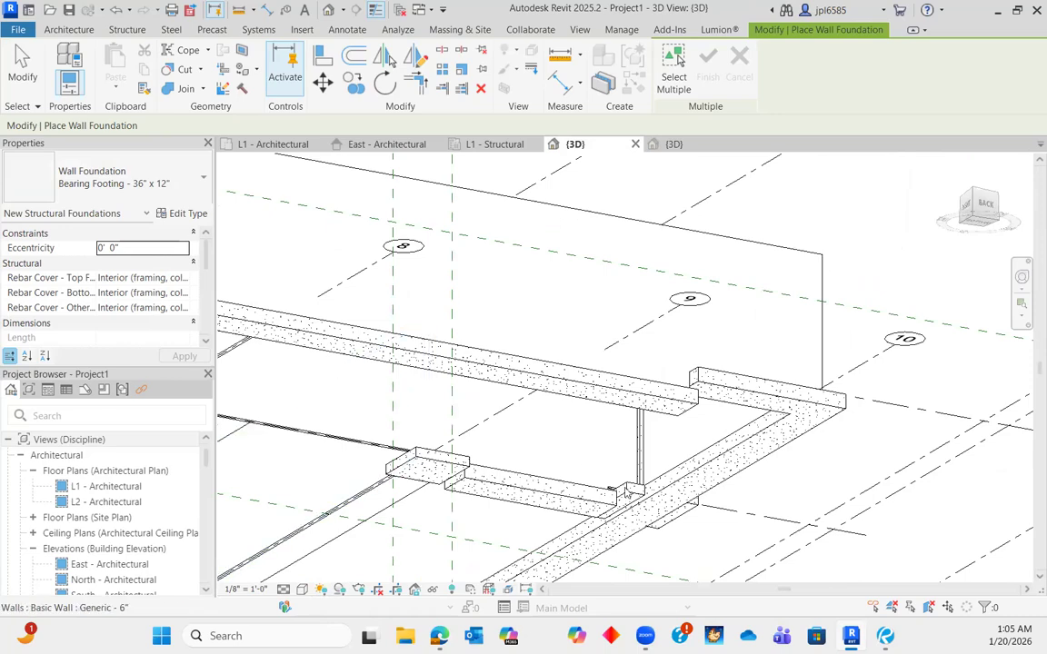
pyautogui.scroll(-3, 627, 491)
pyautogui.keyDown('shift'); pyautogui.moveTo(782, 368); pyautogui.dragTo(707, 570, button='middle'); pyautogui.keyUp('shift')
pyautogui.keyDown('shift'); pyautogui.moveTo(780, 391); pyautogui.dragTo(718, 423, button='middle'); pyautogui.keyUp('shift')
# - Switch to the structural plan in Bluebeam Revu and delete the purple highlight box beside the F9 footing
pyautogui.hotkey('alt', 'Tab')
pyautogui.scroll(-5, 593, 398)
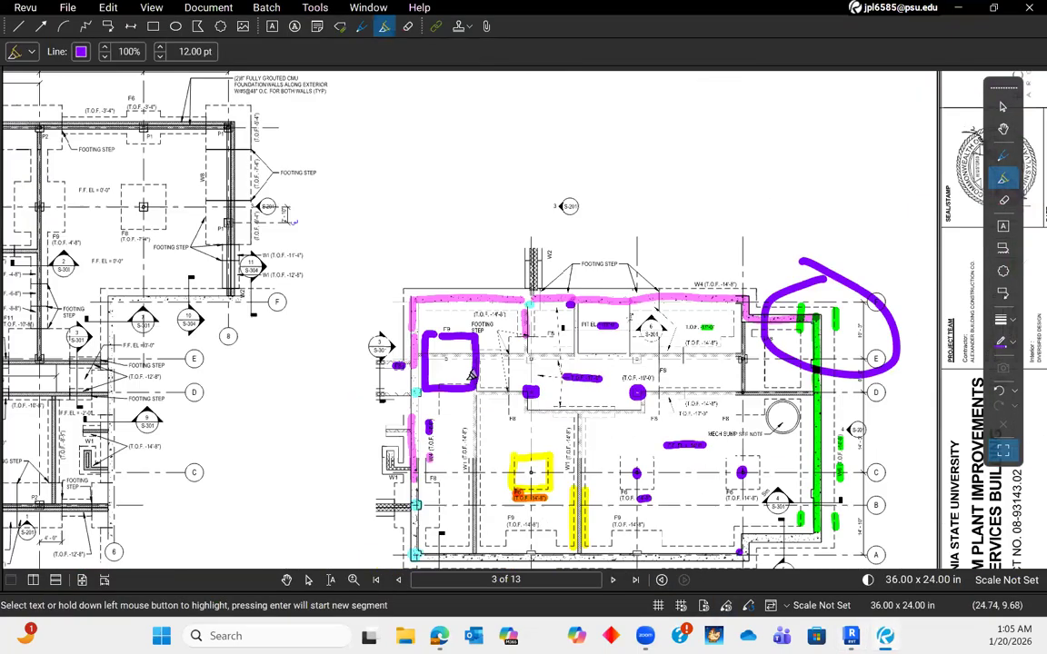
pyautogui.scroll(5, 471, 377)
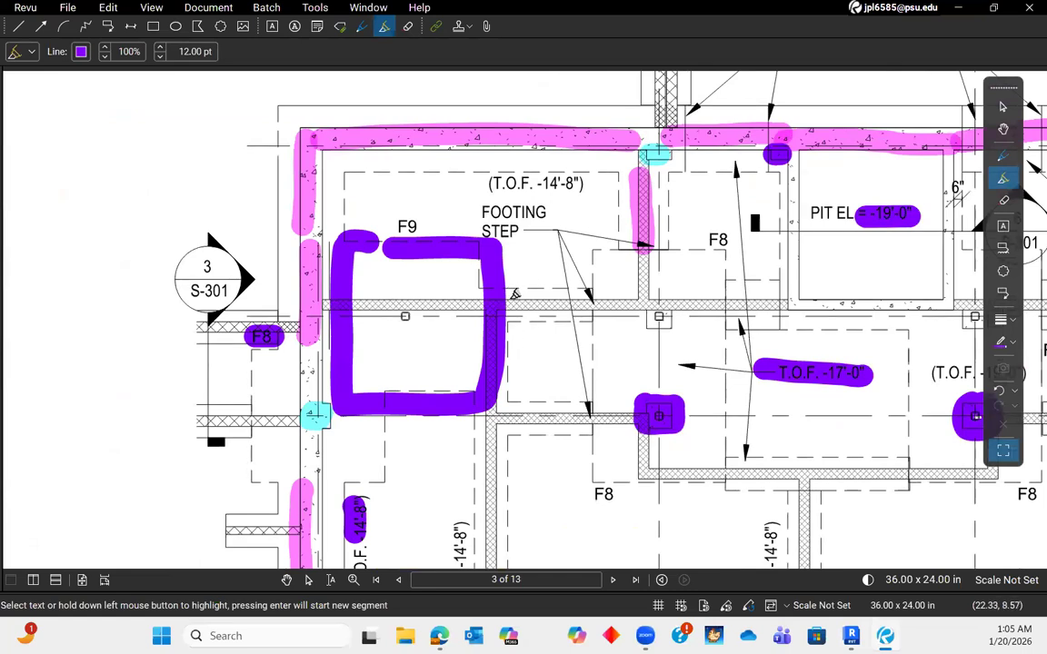
pyautogui.scroll(2, 514, 294)
pyautogui.scroll(-3, 527, 292)
pyautogui.scroll(1, 538, 291)
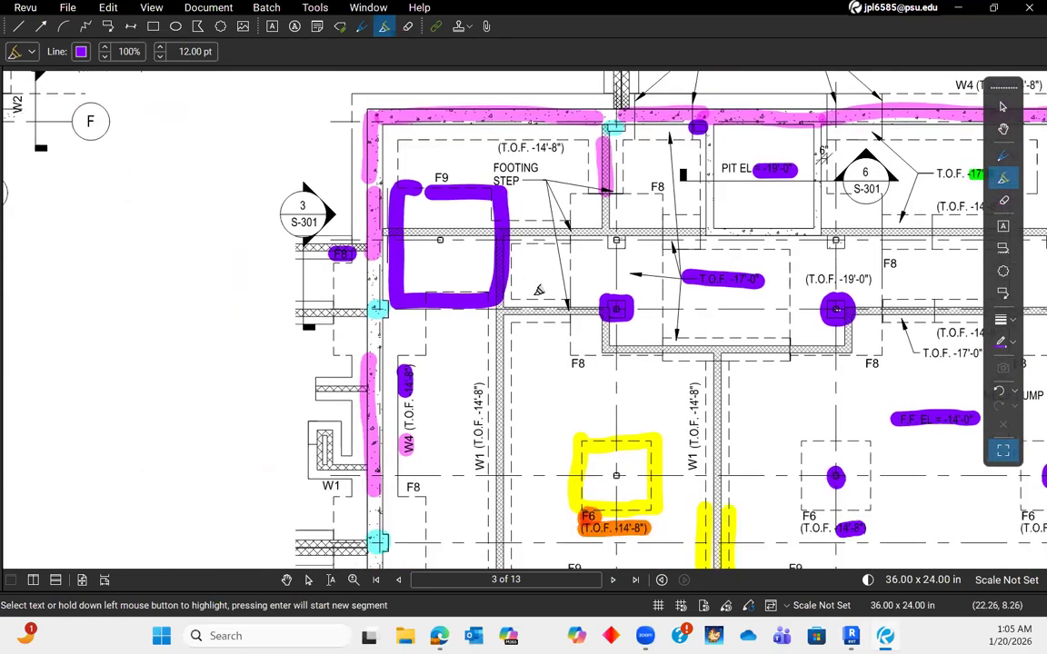
pyautogui.press('Escape')
pyautogui.click(503, 224)
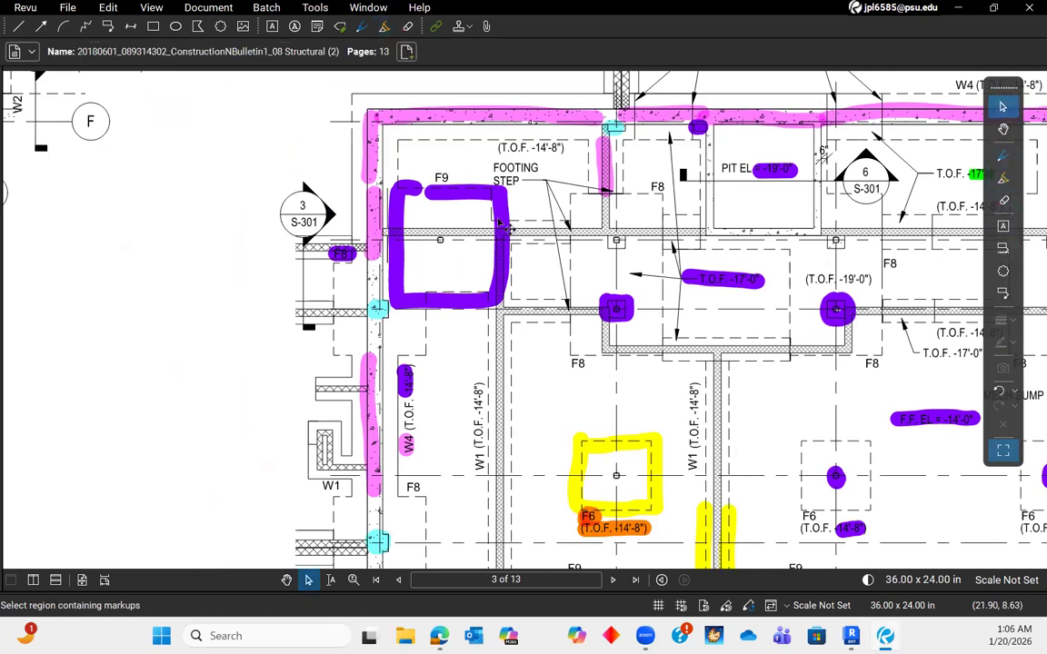
pyautogui.press('Delete')
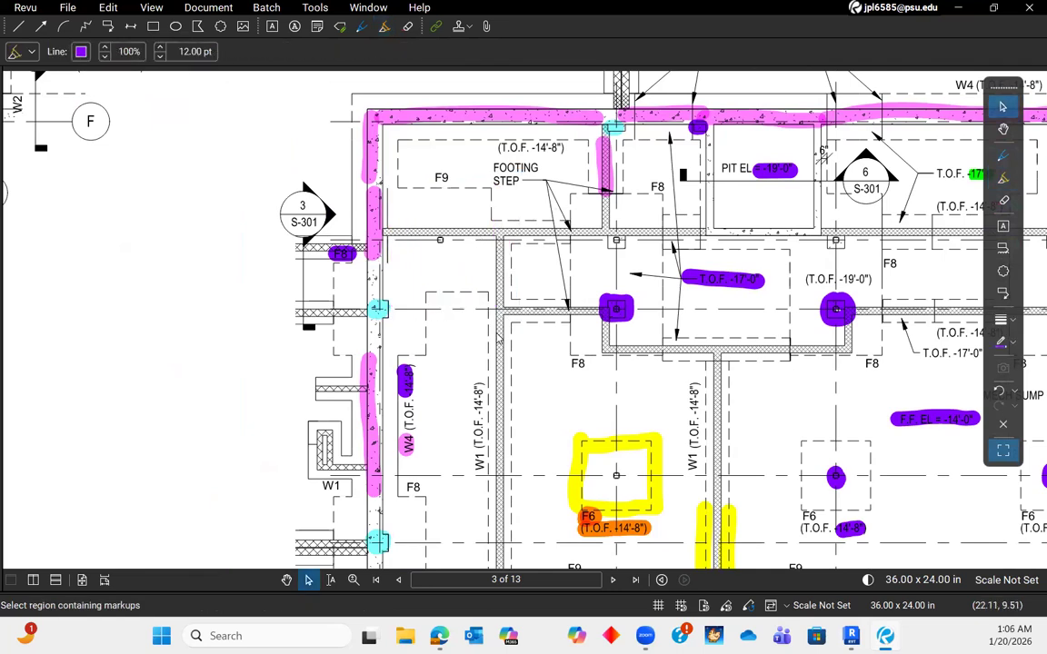
# - Examine the footing steps, footing types and T.O.F. elevations along grids D to F on the structural plan
pyautogui.scroll(1, 506, 320)
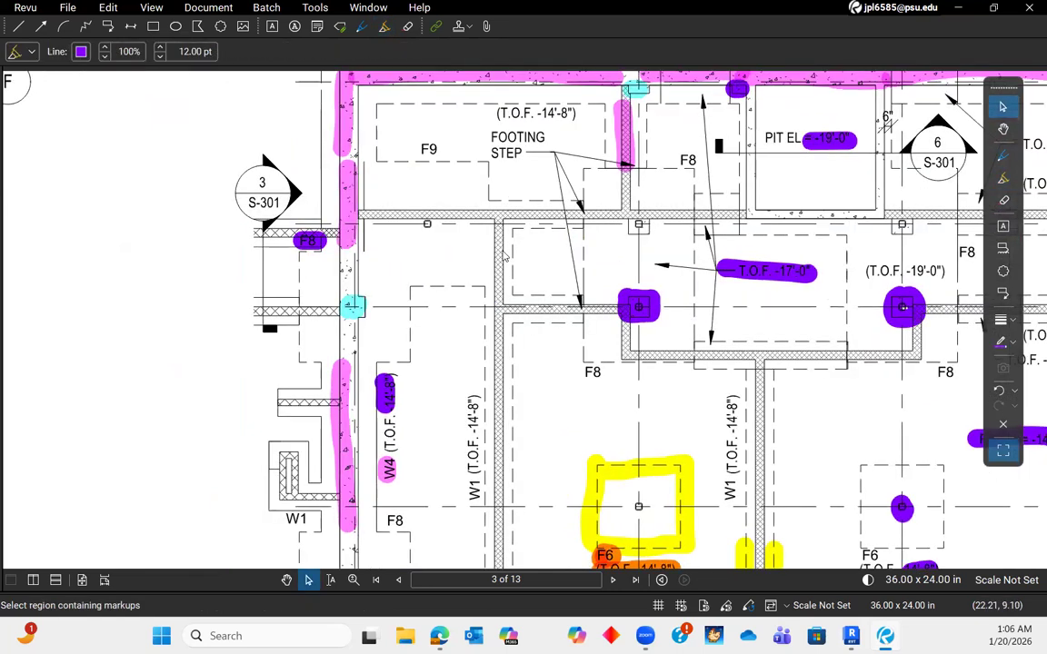
pyautogui.scroll(3, 489, 254)
pyautogui.scroll(-4, 499, 226)
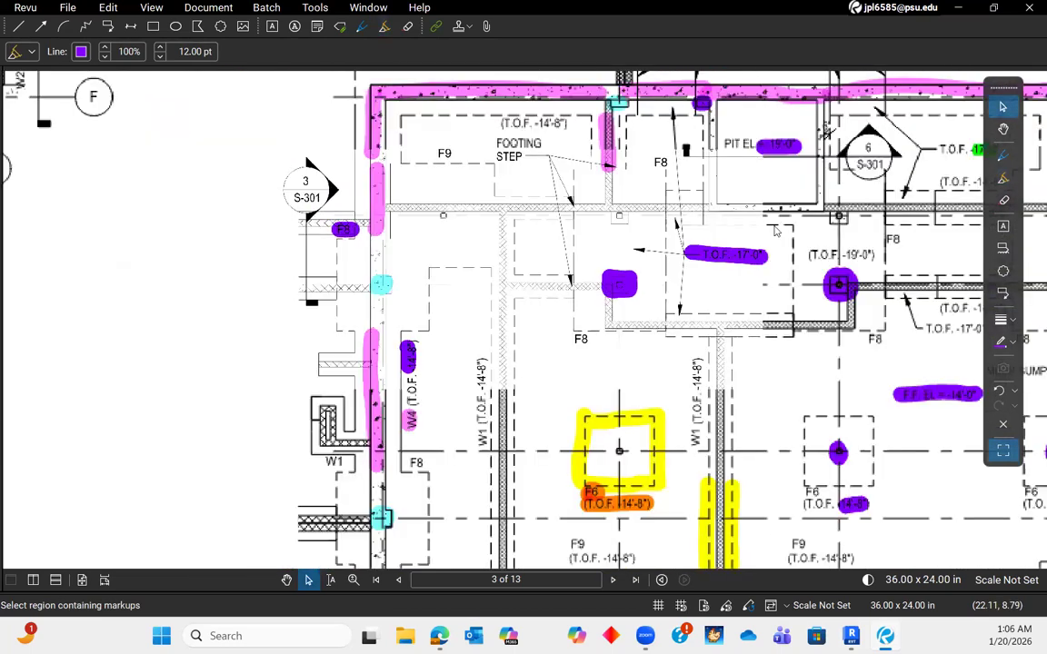
pyautogui.moveTo(859, 159); pyautogui.dragTo(485, 214, button='middle')
pyautogui.click(795, 258)
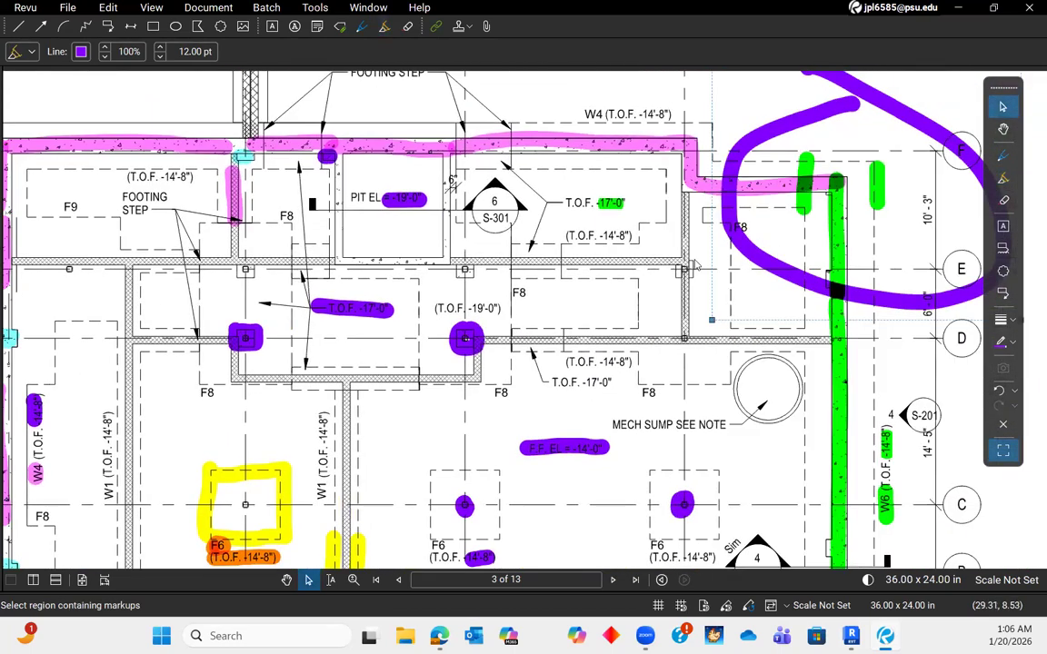
pyautogui.moveTo(797, 242); pyautogui.dragTo(696, 265, button='middle')
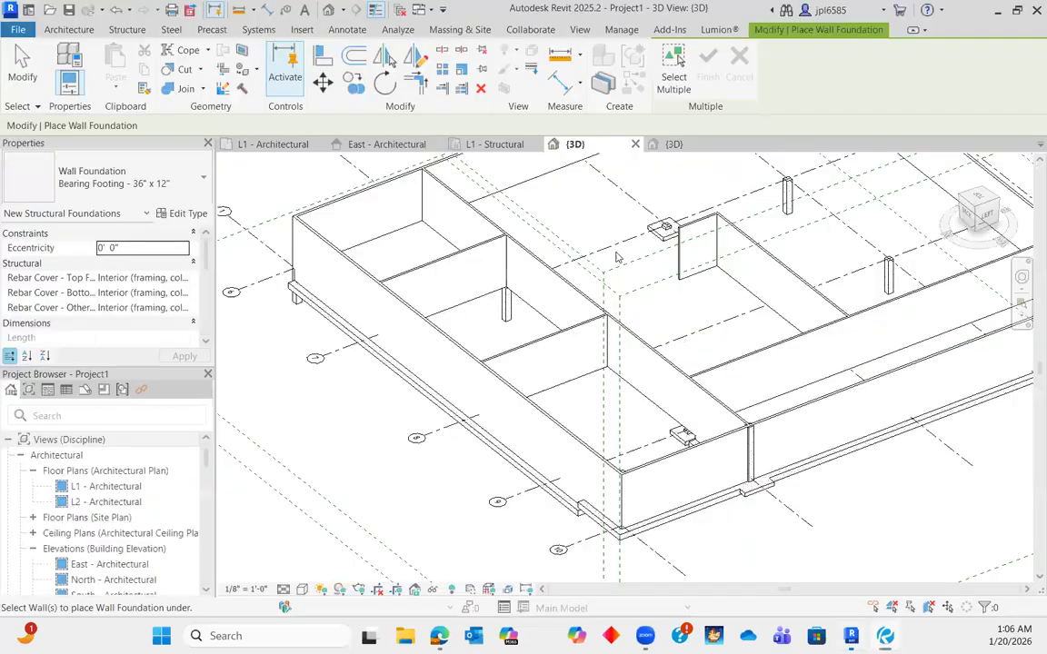
# - In the L1 structural plan, duplicate the W4 wall foundation type as W6 and set its width to 6' 0"
pyautogui.scroll(-4, 563, 345)
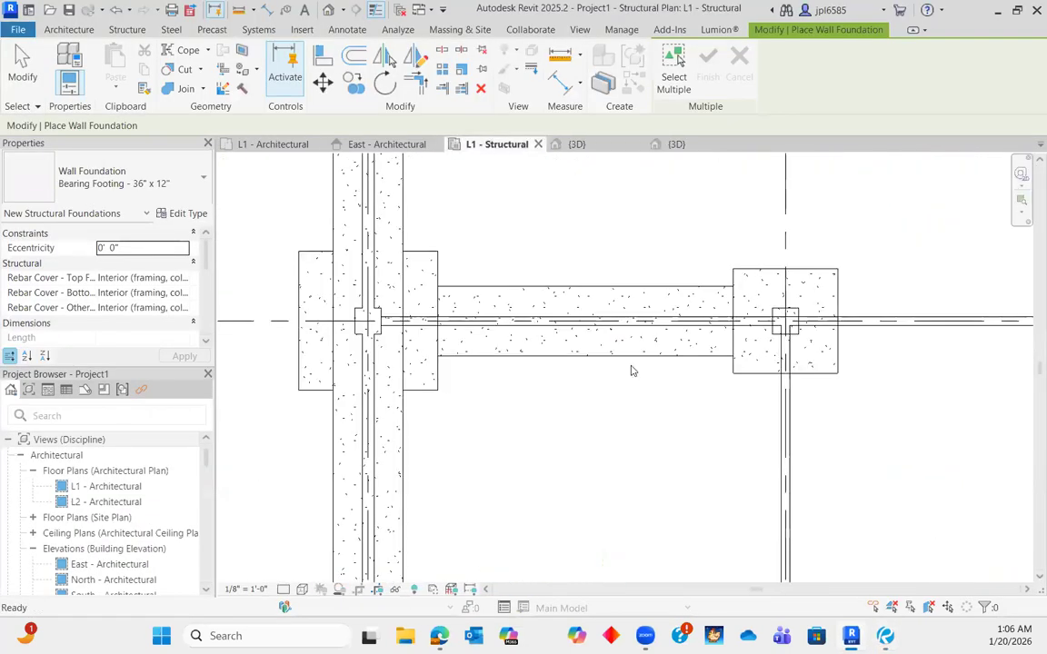
pyautogui.scroll(-6, 624, 358)
pyautogui.moveTo(684, 367); pyautogui.dragTo(451, 373, button='middle')
pyautogui.scroll(3, 682, 247)
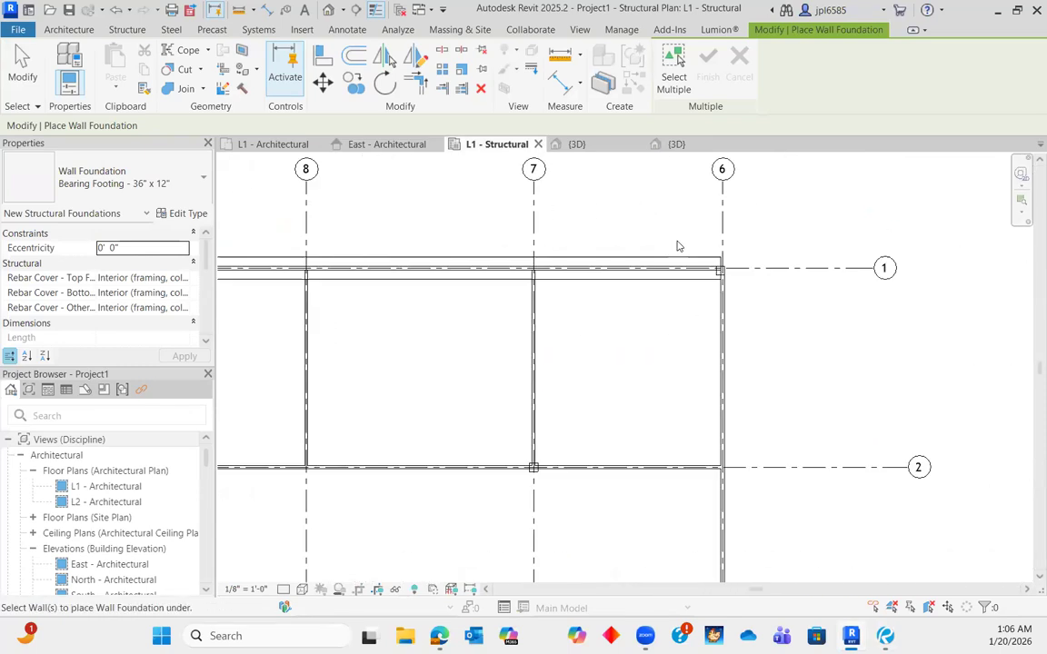
pyautogui.moveTo(779, 359); pyautogui.dragTo(756, 330, button='middle')
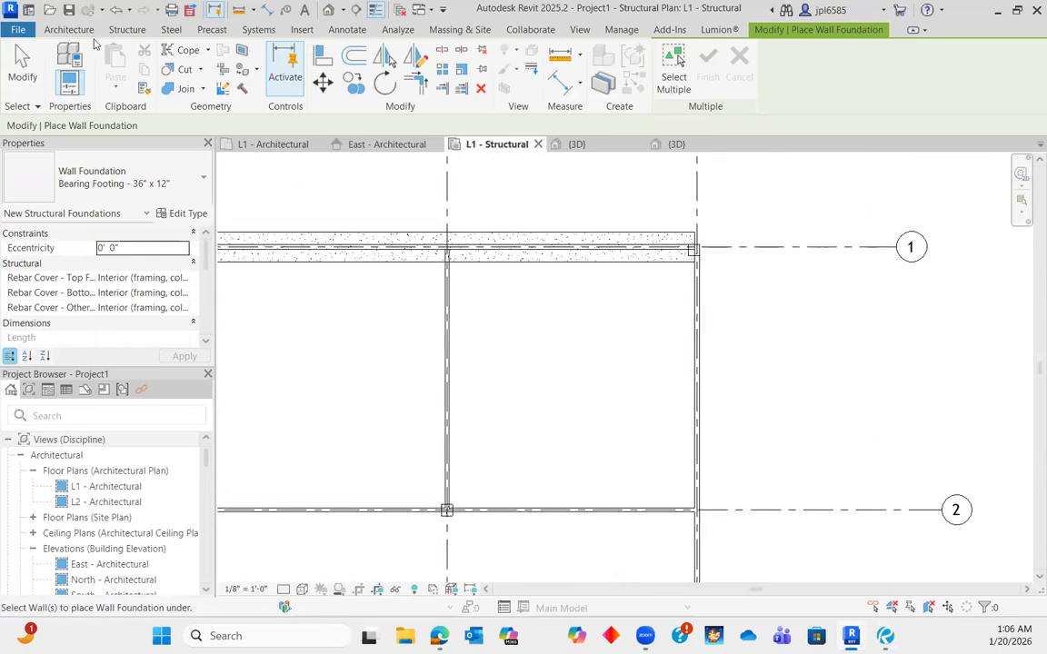
pyautogui.click(122, 30)
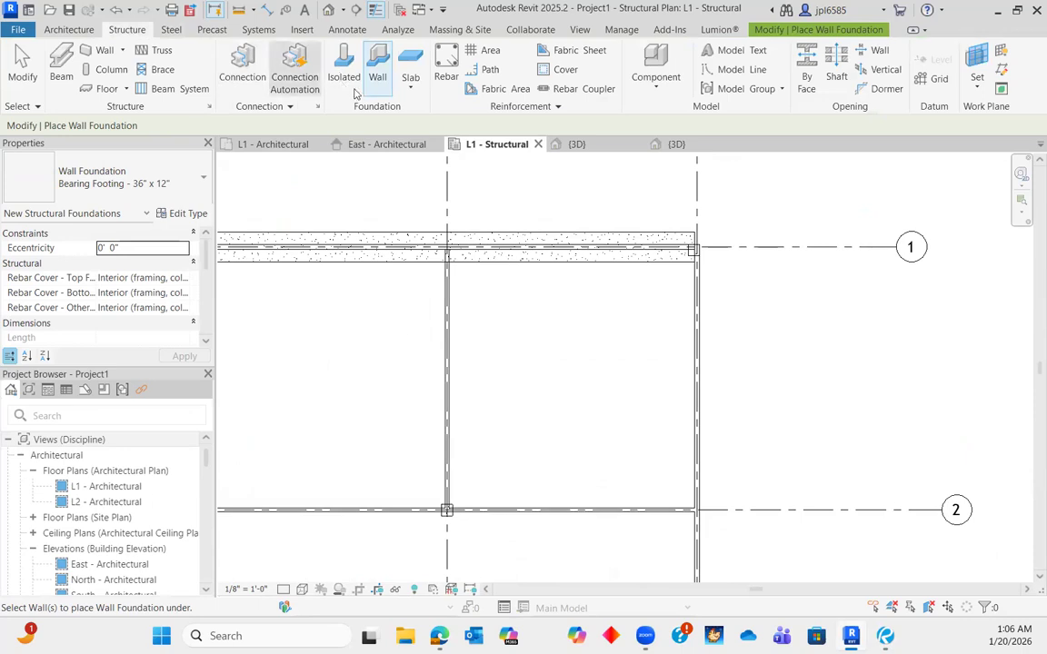
pyautogui.click(116, 181)
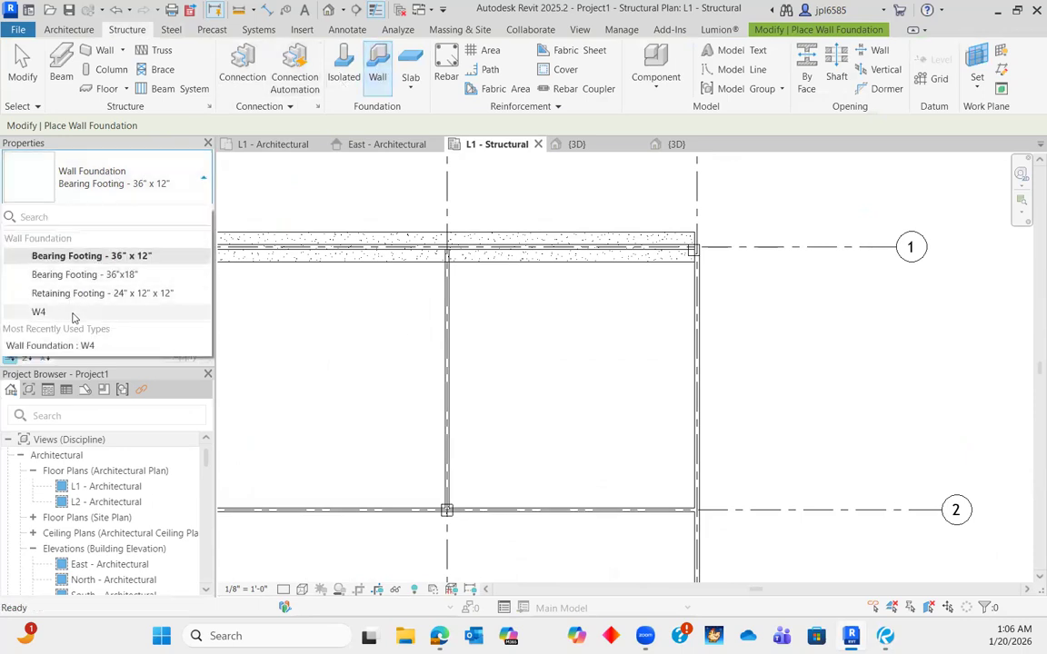
pyautogui.click(37, 308)
pyautogui.click(184, 213)
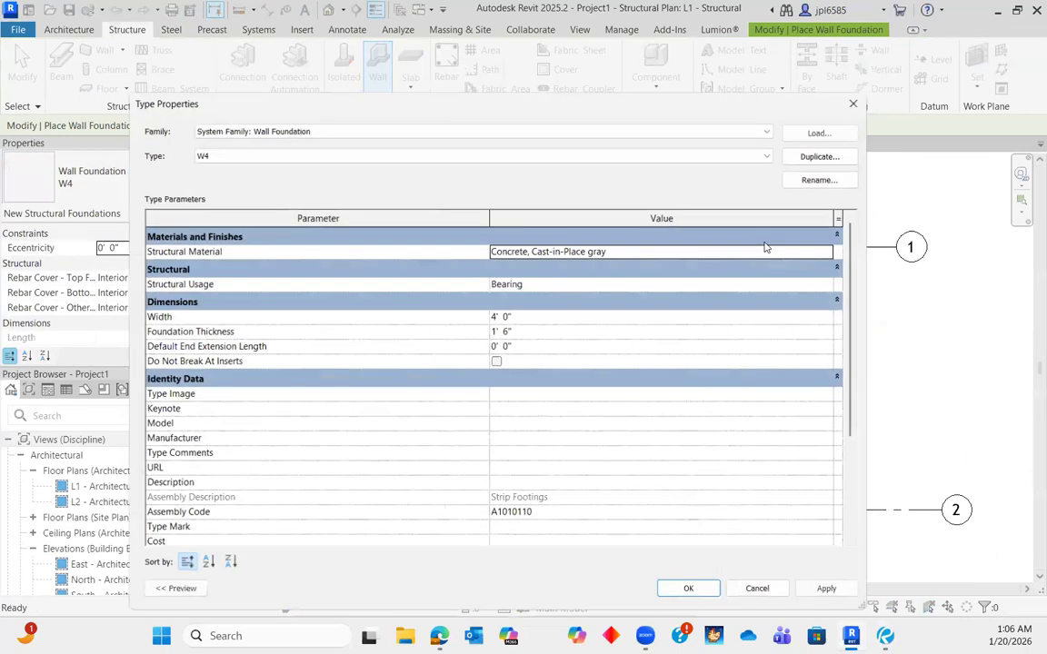
pyautogui.click(823, 153)
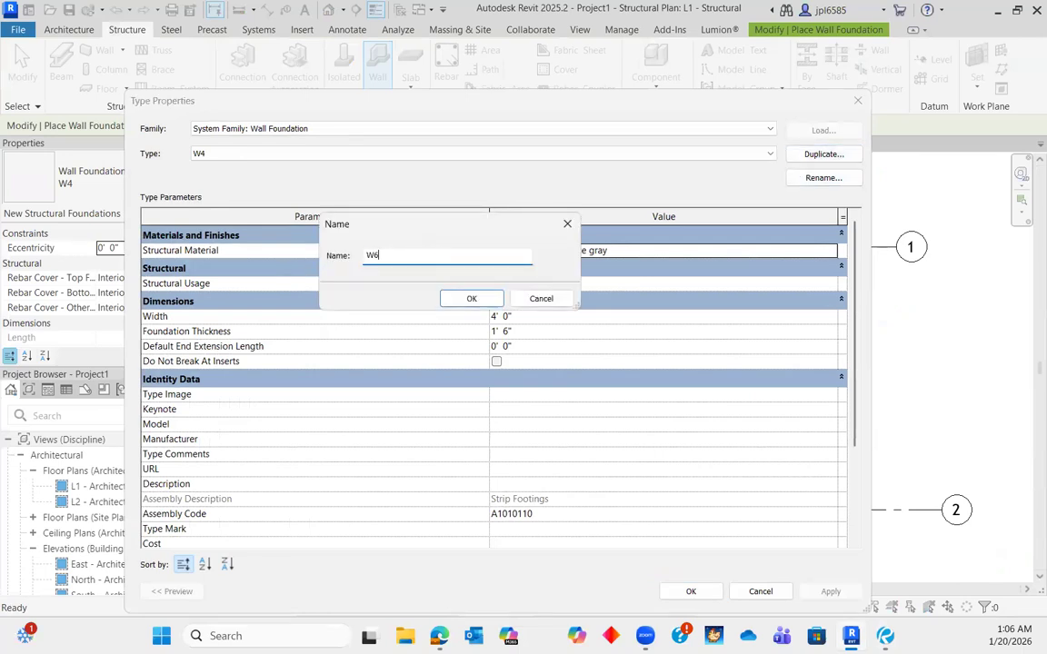
pyautogui.click(471, 298)
pyautogui.click(536, 315)
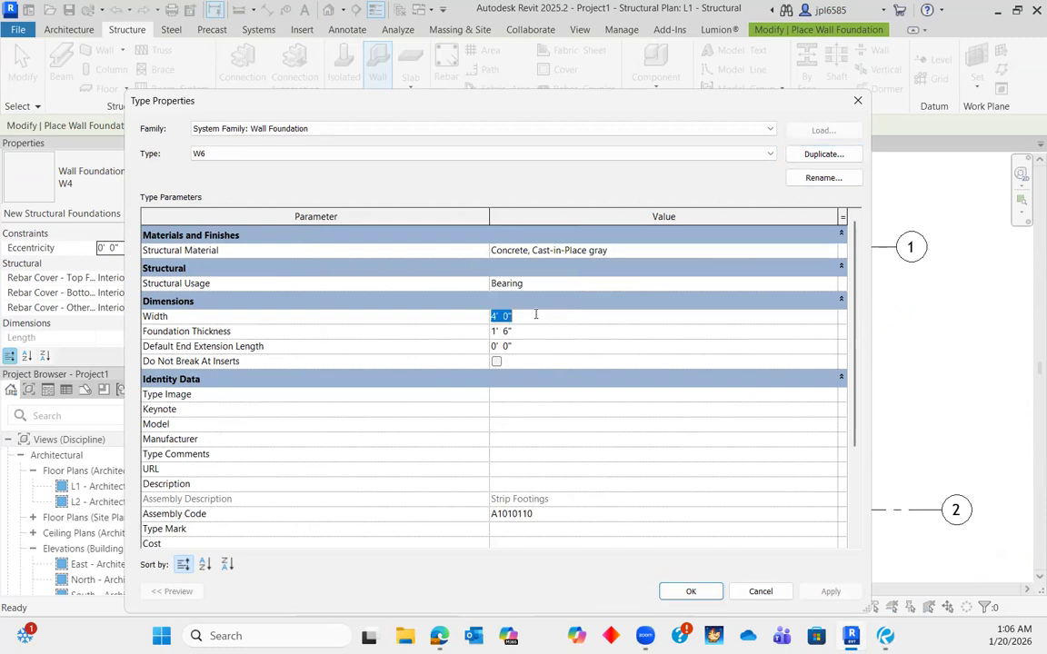
pyautogui.write('6')
pyautogui.press('Return')
# - Switch to Bluebeam Revu, check the W6 size in the footing schedule, and return to Revit
pyautogui.hotkey('alt', 'Tab')
pyautogui.scroll(-5, 591, 400)
pyautogui.moveTo(573, 495); pyautogui.dragTo(769, 184, button='middle')
pyautogui.scroll(4, 347, 482)
pyautogui.scroll(2, 259, 500)
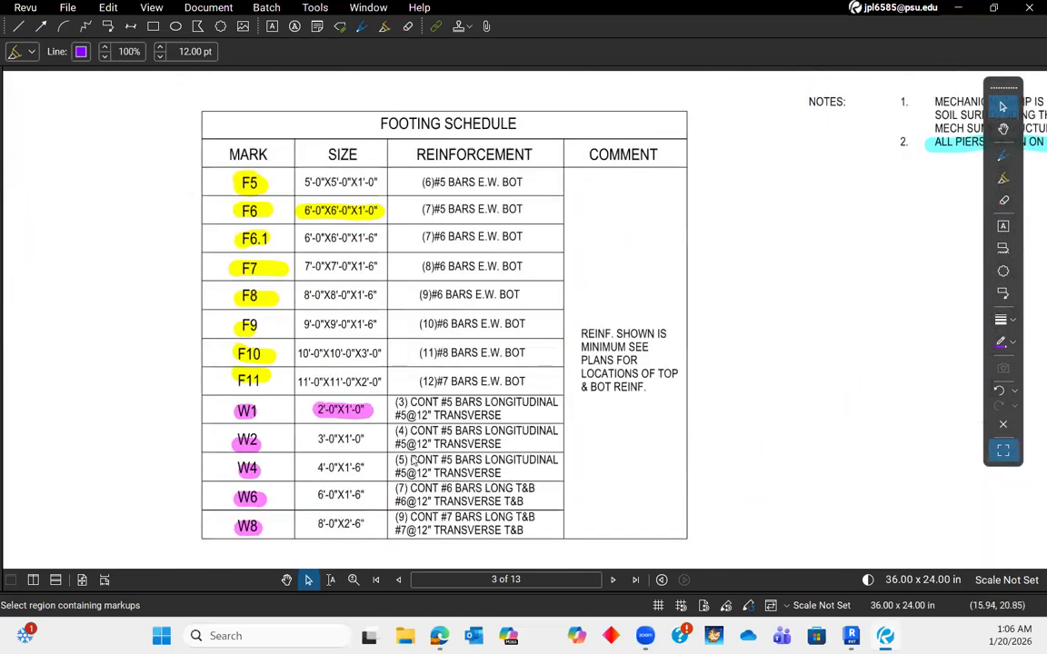
pyautogui.click(960, 9)
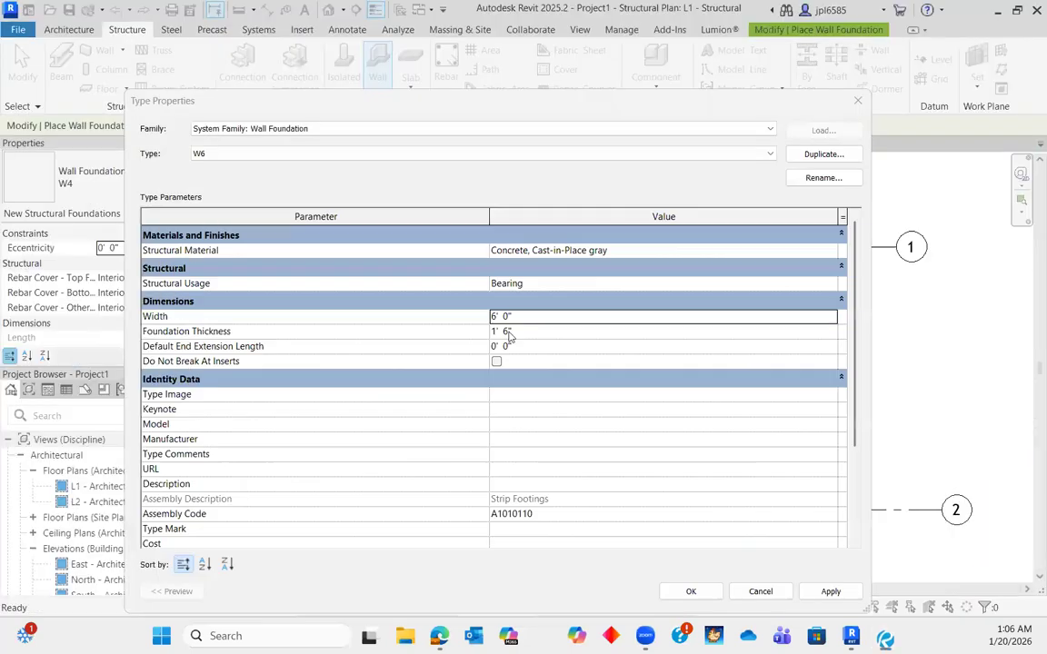
# - Accept the W6 type properties and place a W6 wall foundation under the grid 6 wall that meets grid 1
pyautogui.click(690, 592)
pyautogui.scroll(-2, 683, 323)
pyautogui.scroll(4, 784, 297)
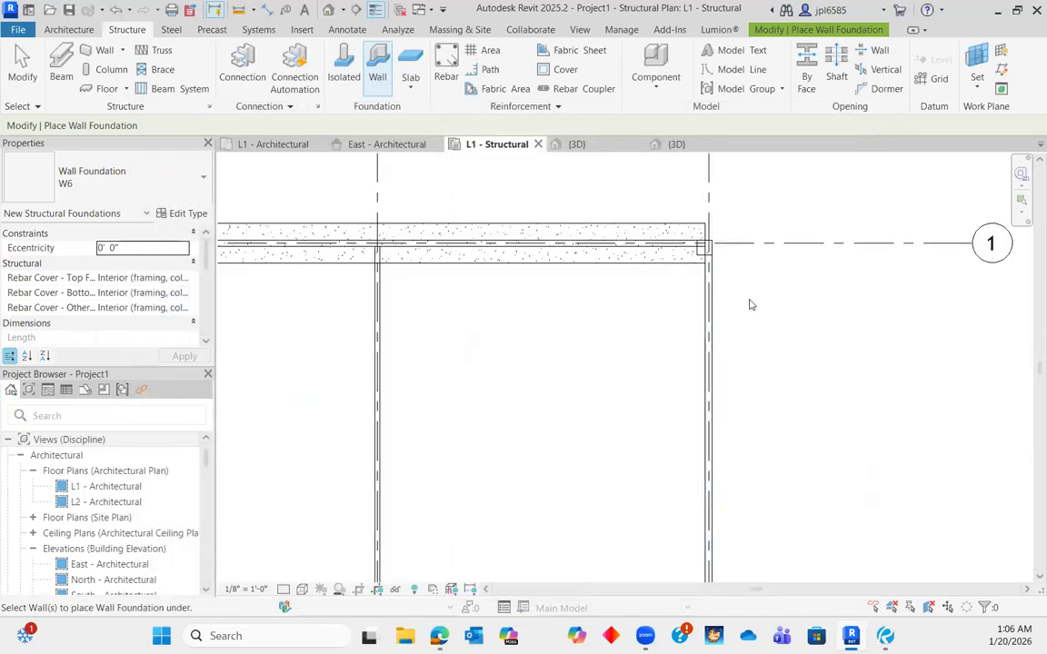
pyautogui.click(708, 323)
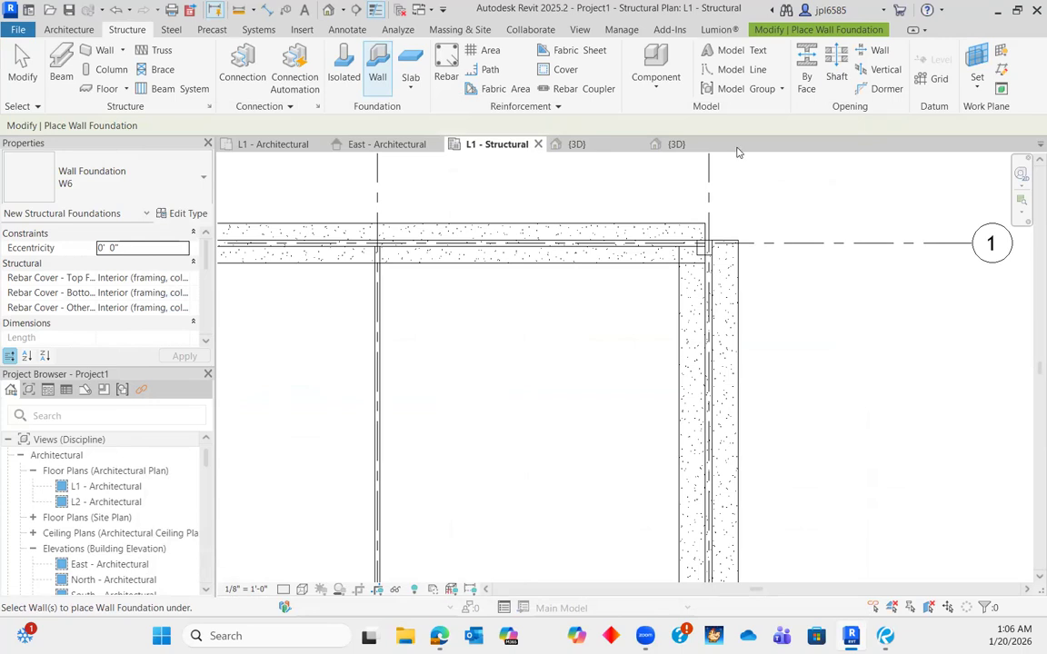
pyautogui.press('Escape')
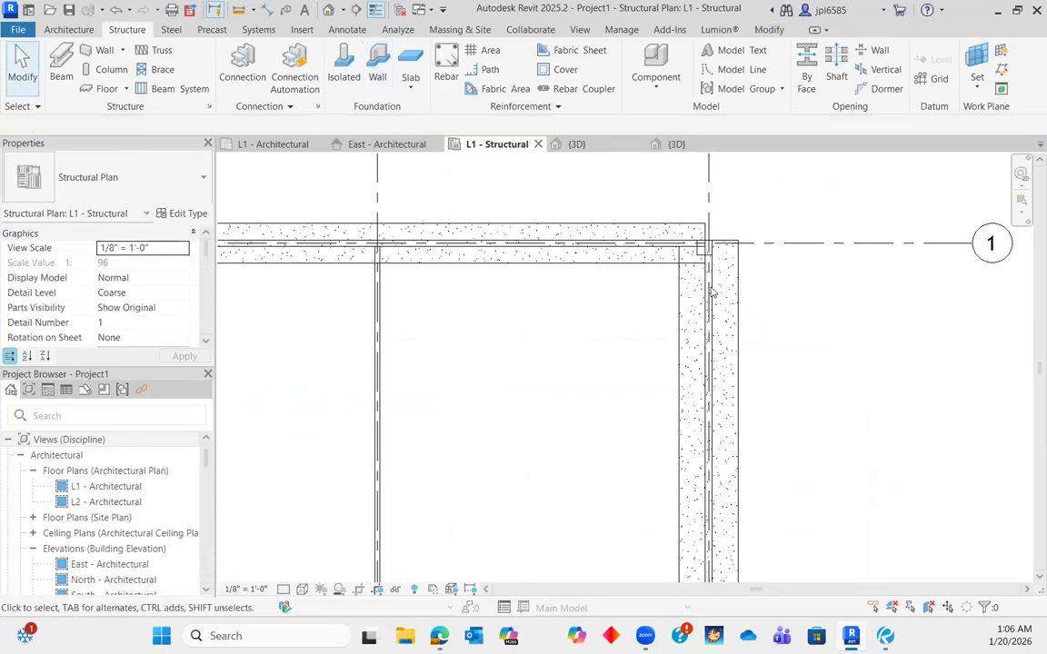
# - Extend the end of the W6 foundation past grid 1 to line up with the outer edge of the W4 foundation
pyautogui.click(712, 291)
pyautogui.scroll(4, 711, 243)
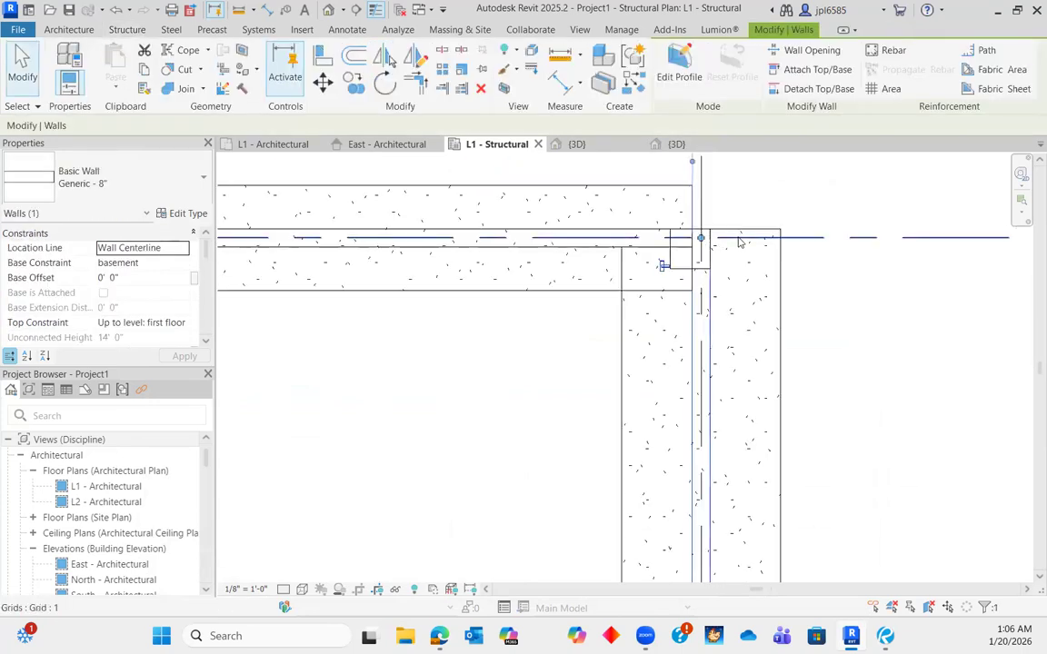
pyautogui.click(740, 241)
pyautogui.click(700, 230)
pyautogui.moveTo(702, 196)
pyautogui.mouseDown()
pyautogui.moveTo(700, 187)
pyautogui.moveTo(691, 201)
pyautogui.moveTo(693, 183)
pyautogui.mouseUp()
pyautogui.scroll(5, 701, 191)
pyautogui.scroll(-4, 672, 254)
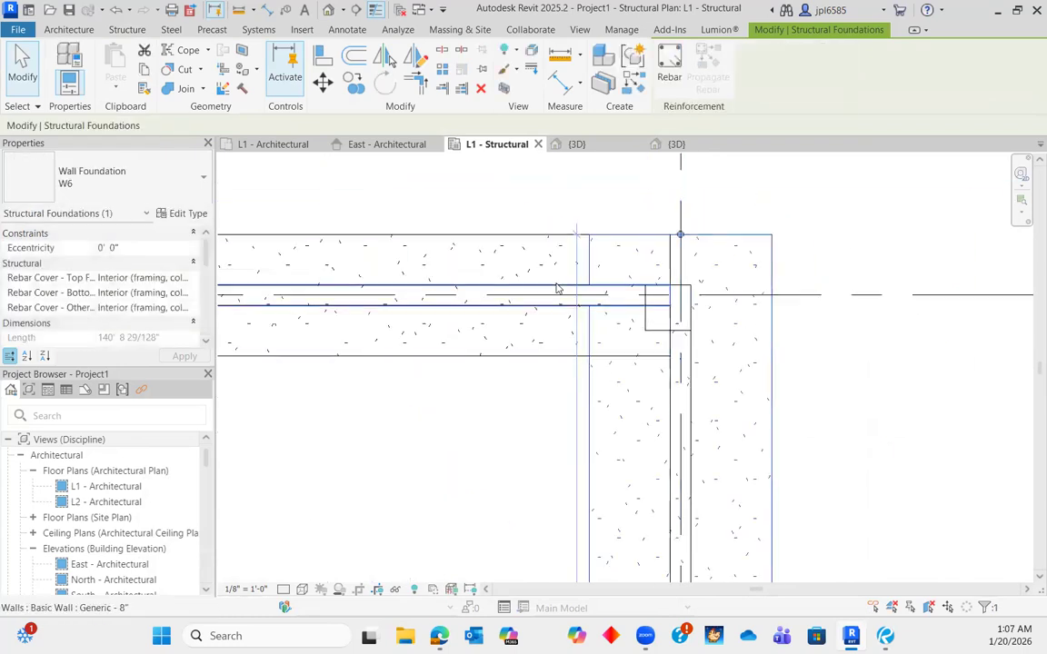
# - Split the grid 1 wall at the inner edge of the W6 foundation near grid 6
pyautogui.click(666, 303)
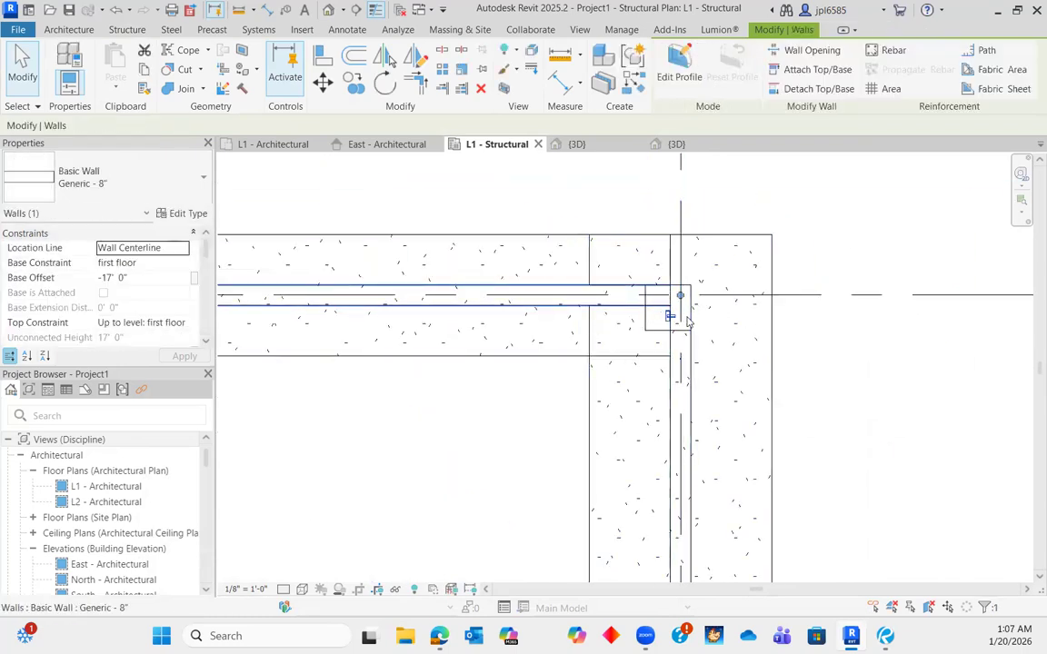
pyautogui.scroll(2, 591, 298)
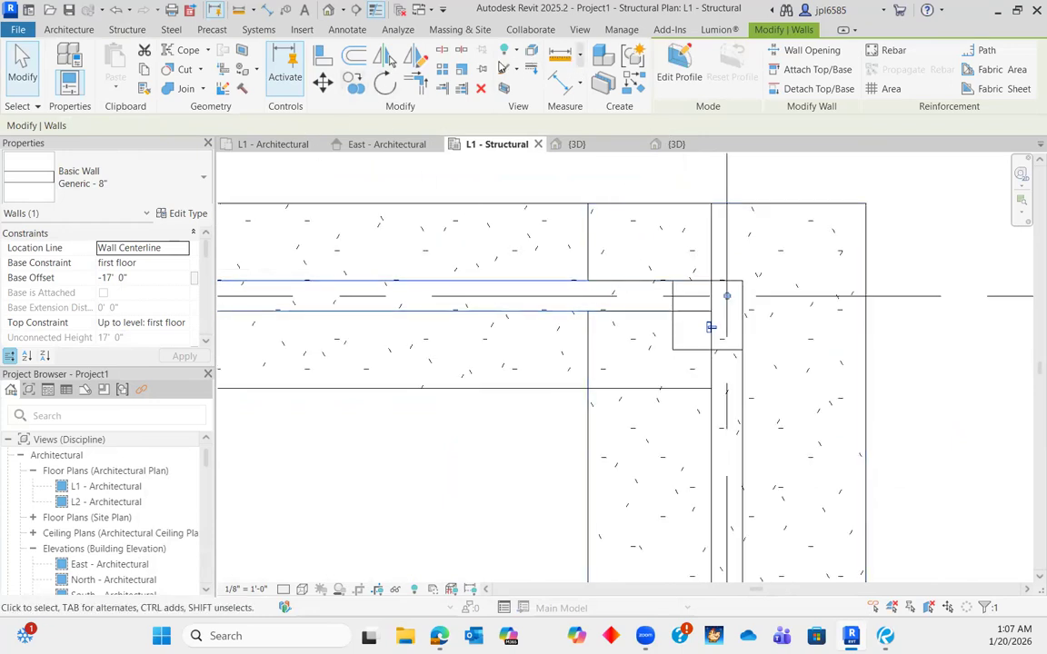
pyautogui.click(442, 52)
pyautogui.click(596, 292)
pyautogui.press('Escape')
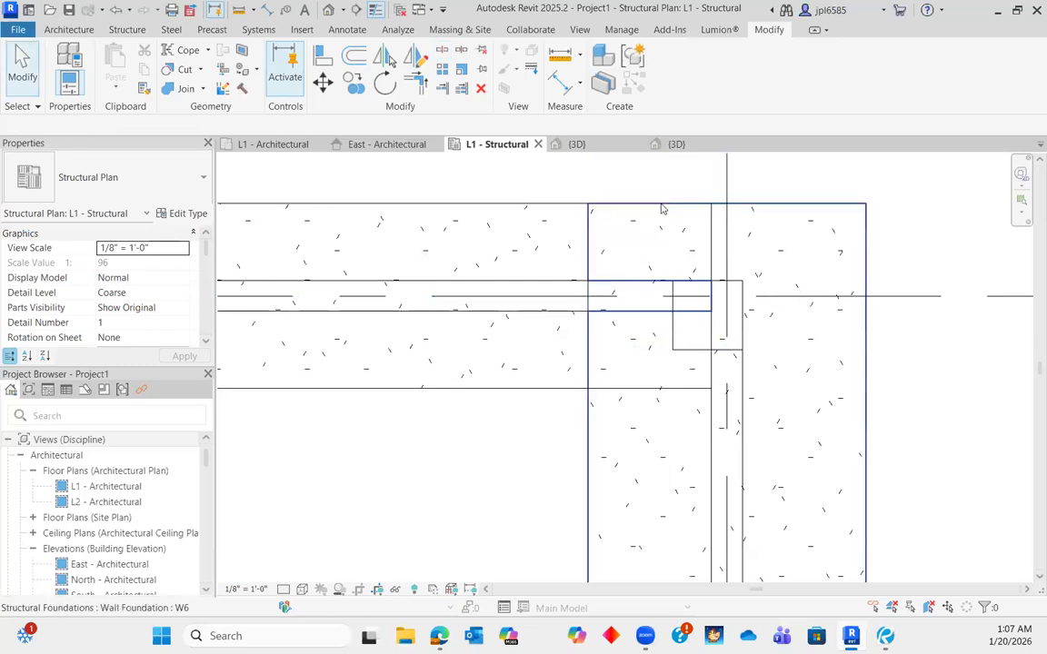
# - In the 3D view, delete the short W4 foundation segment below the W6 foundation at the grid 1 and 6 corner
pyautogui.click(648, 292)
pyautogui.click(649, 291)
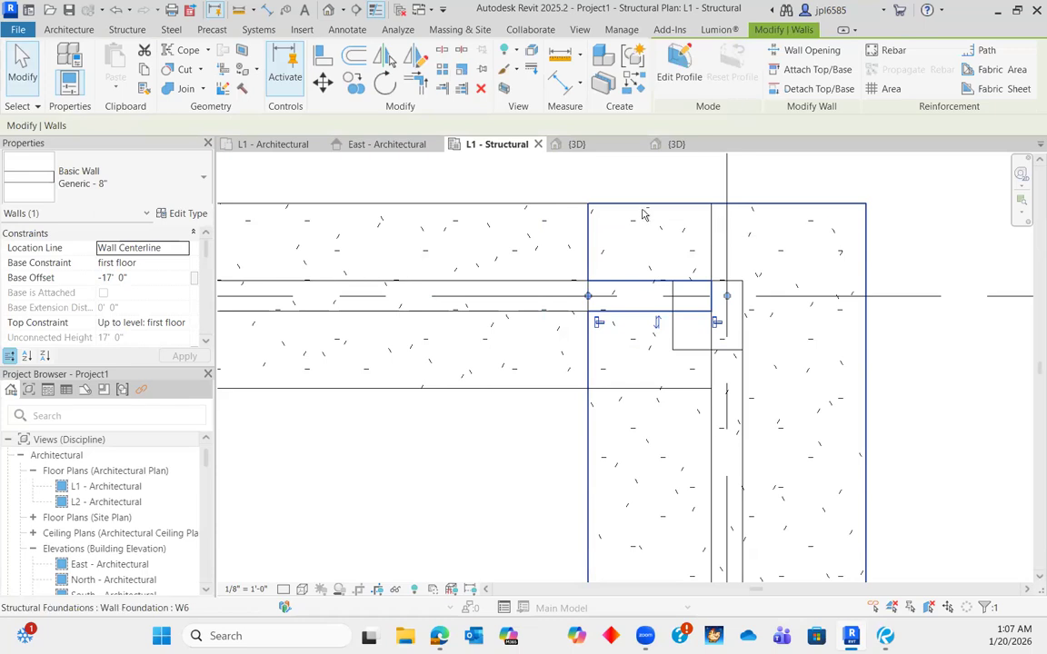
pyautogui.click(576, 144)
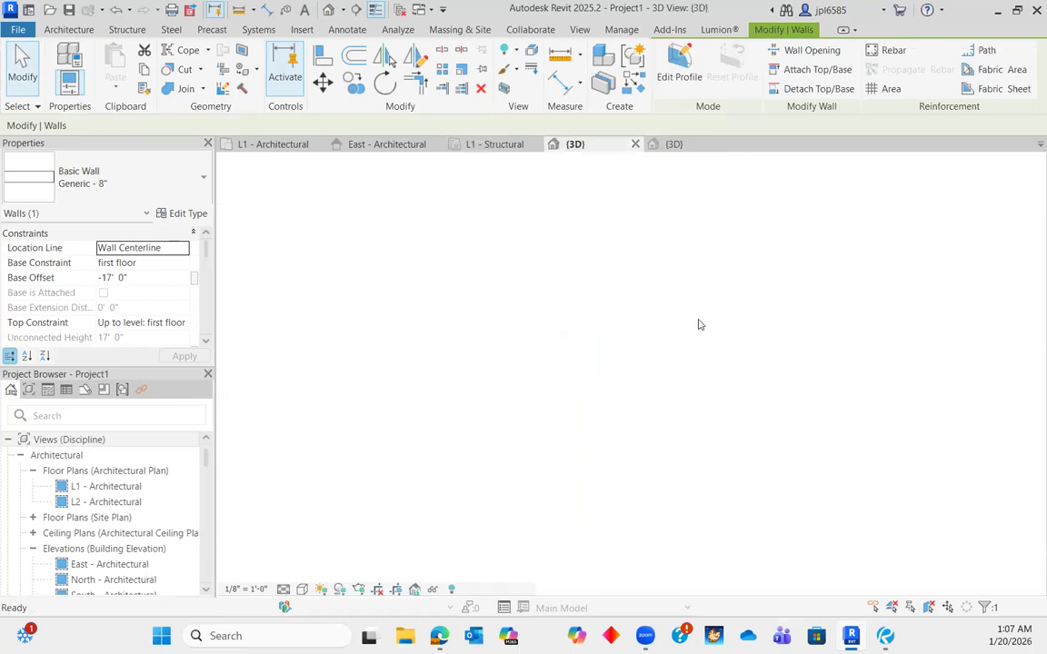
pyautogui.scroll(5, 556, 334)
pyautogui.keyDown('shift'); pyautogui.moveTo(556, 335); pyautogui.dragTo(643, 227, button='middle'); pyautogui.keyUp('shift')
pyautogui.scroll(5, 645, 273)
pyautogui.press('Escape')
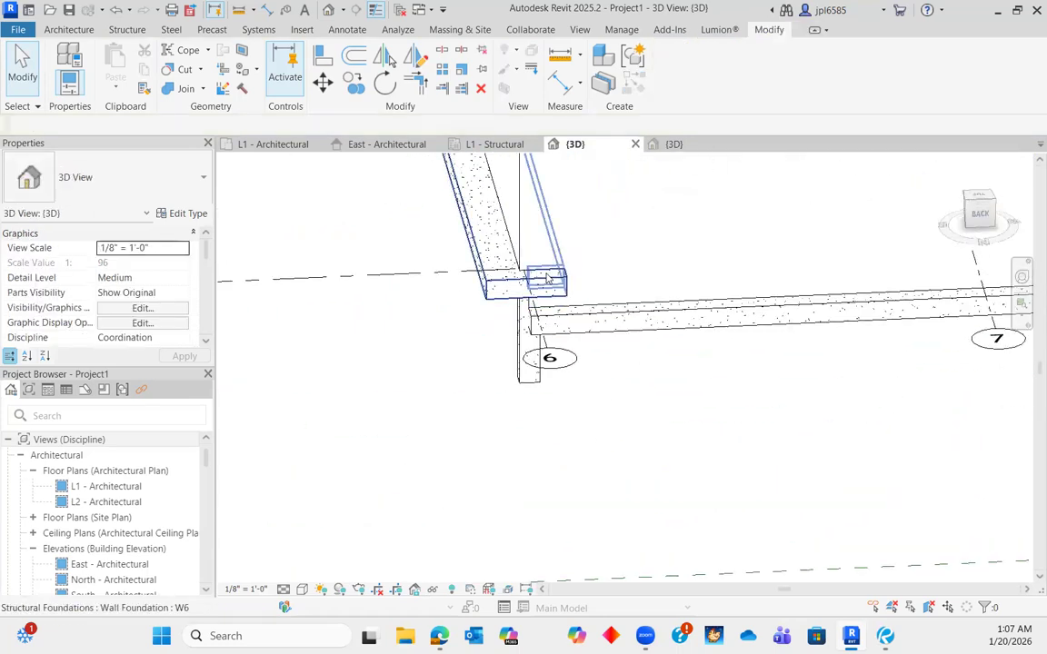
pyautogui.moveTo(545, 338)
pyautogui.keyDown('shift'); pyautogui.mouseDown(button='middle')
pyautogui.moveTo(607, 322)
pyautogui.moveTo(541, 325)
pyautogui.mouseUp(button='middle'); pyautogui.keyUp('shift')
pyautogui.click(536, 324)
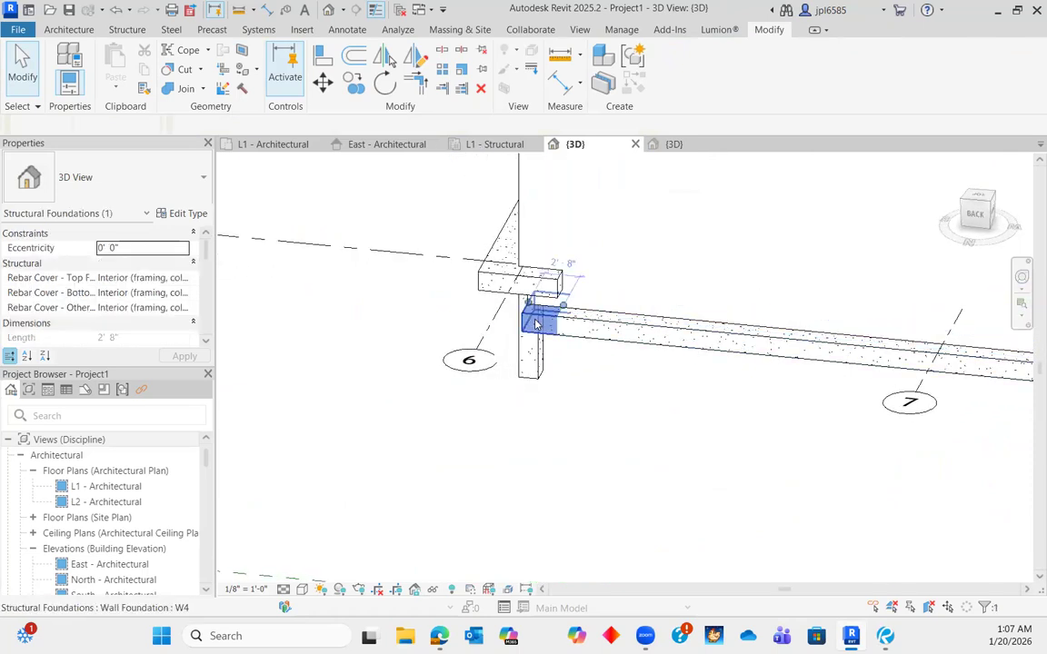
pyautogui.press('Escape')
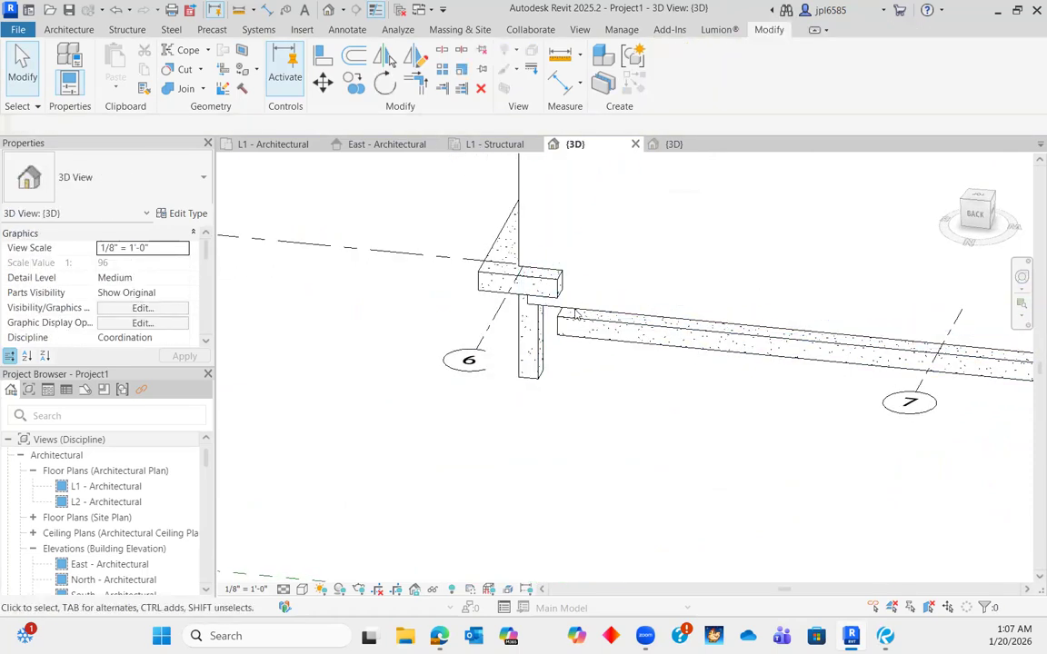
# - Set the base offset of the P1 column at the grid 1 and 6 corner to -0' 8"
pyautogui.click(534, 358)
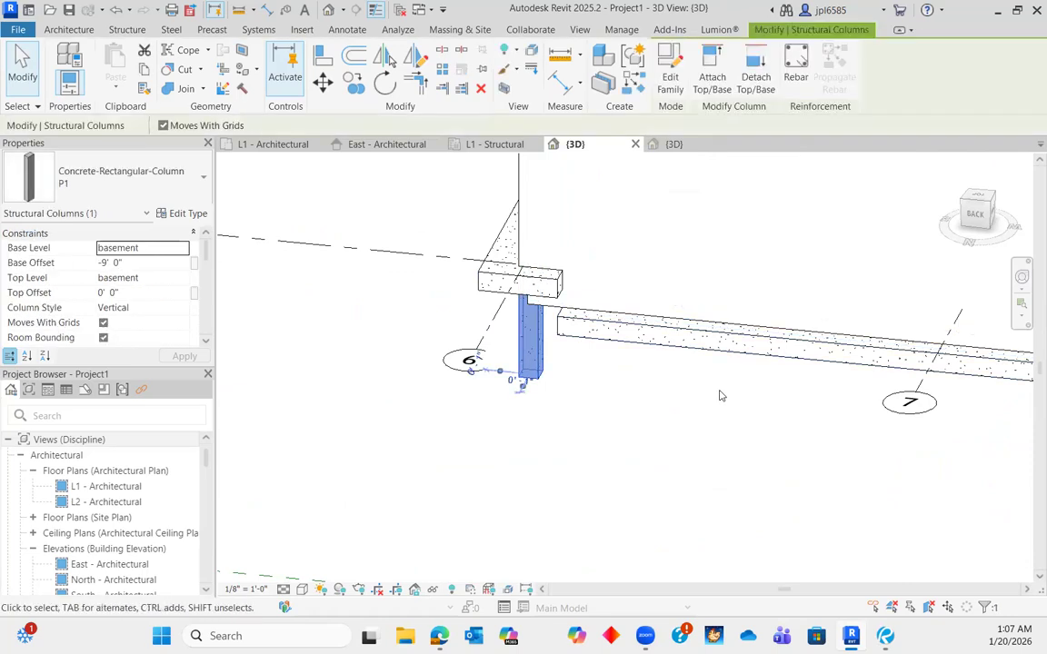
pyautogui.click(157, 263)
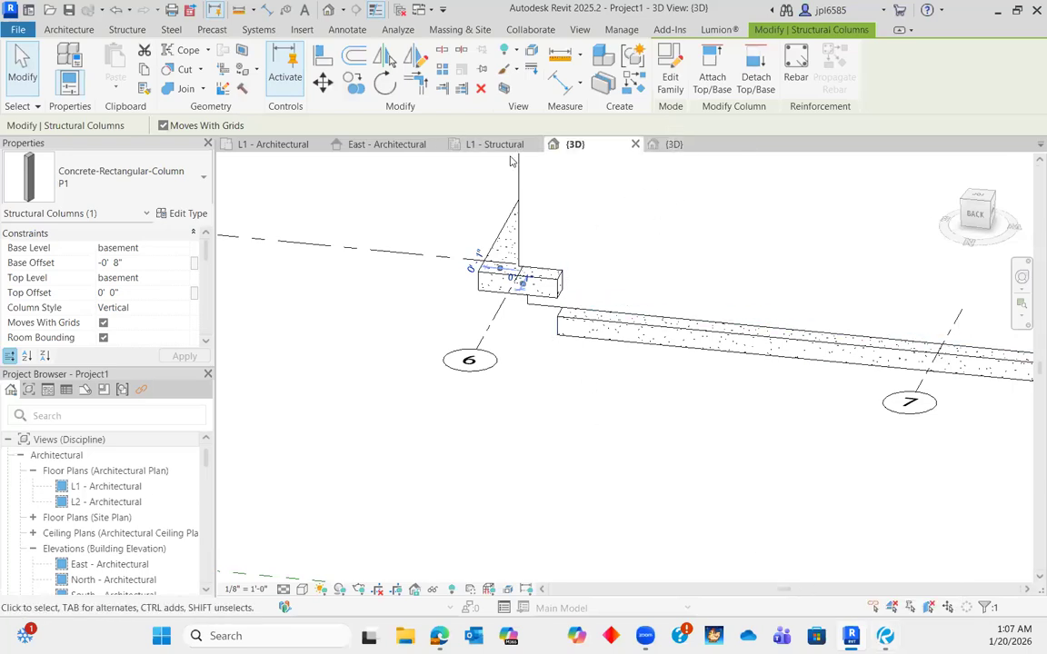
pyautogui.scroll(-4, 523, 346)
pyautogui.keyDown('shift'); pyautogui.moveTo(602, 362); pyautogui.dragTo(727, 252, button='middle'); pyautogui.keyUp('shift')
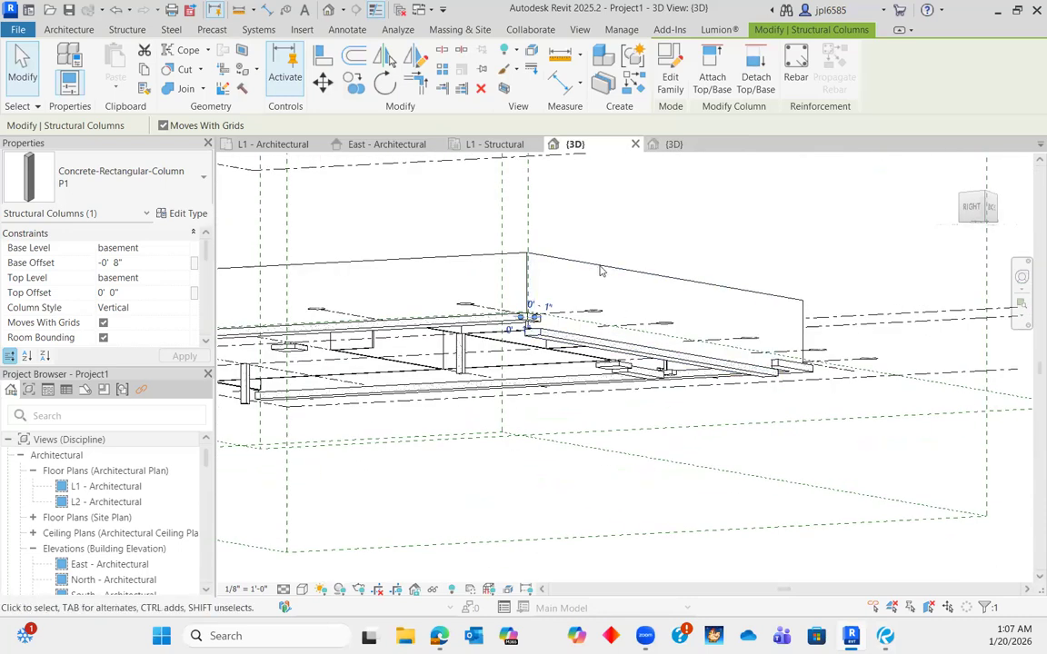
pyautogui.click(600, 270)
pyautogui.click(663, 233)
pyautogui.keyDown('shift'); pyautogui.moveTo(666, 236); pyautogui.dragTo(514, 257, button='middle'); pyautogui.keyUp('shift')
pyautogui.click(515, 257)
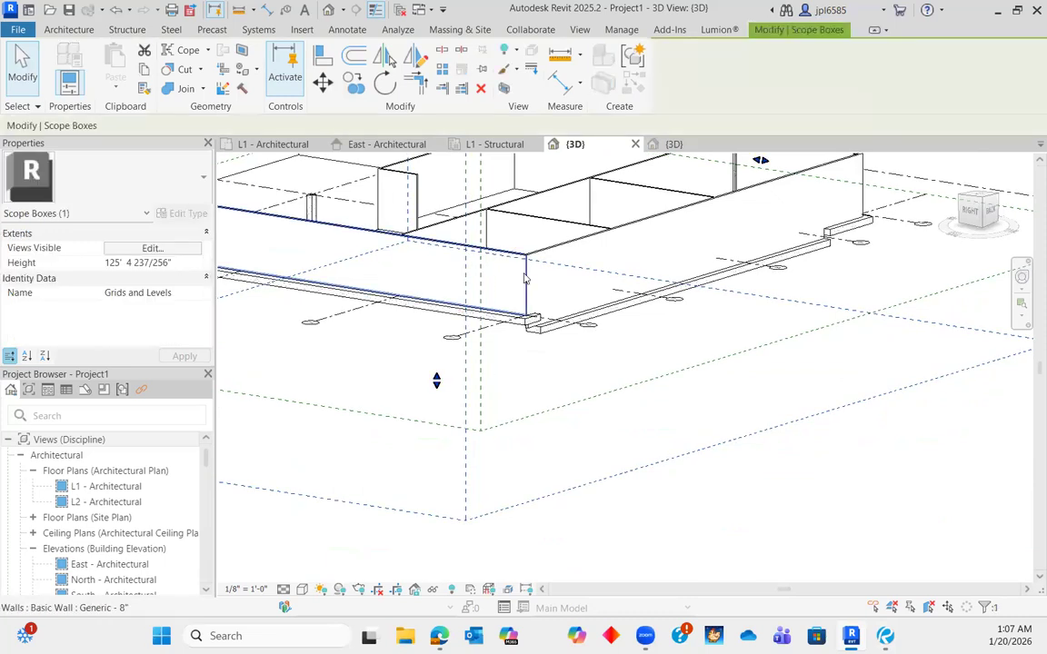
# - Switch to Bluebeam Revu and examine the W6 footing's extents, corner conditions and T.O.F. elevation along grids F to A on the structural plan
pyautogui.click(885, 636)
pyautogui.moveTo(720, 304); pyautogui.dragTo(583, 486, button='middle')
pyautogui.scroll(-6, 513, 490)
pyautogui.moveTo(718, 262); pyautogui.dragTo(692, 276, button='middle')
pyautogui.scroll(10, 699, 284)
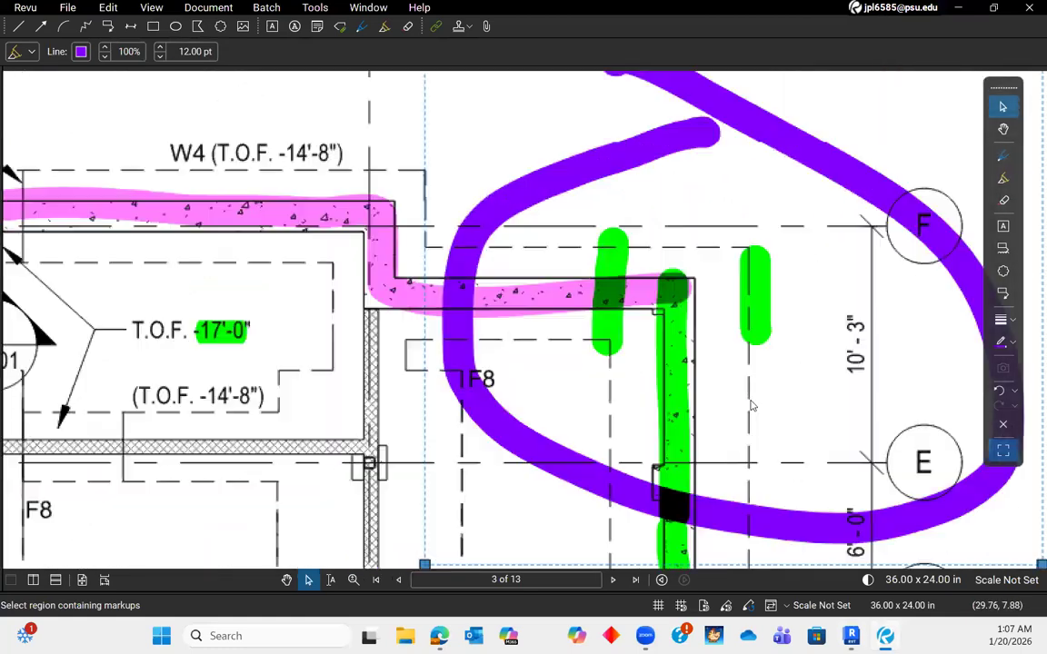
pyautogui.scroll(-5, 590, 273)
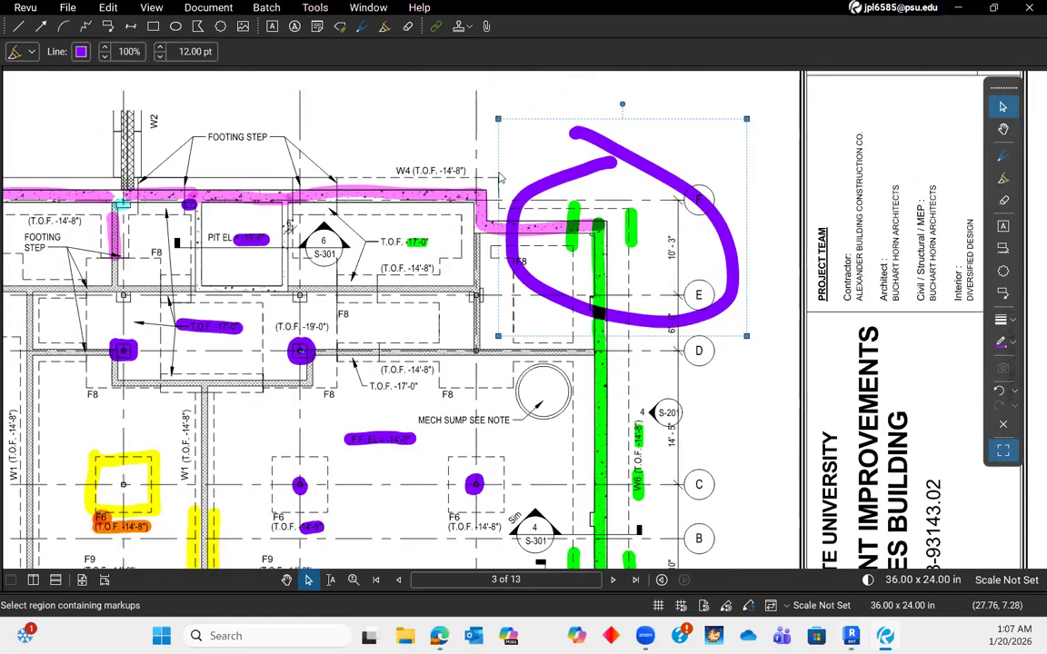
pyautogui.scroll(-3, 576, 282)
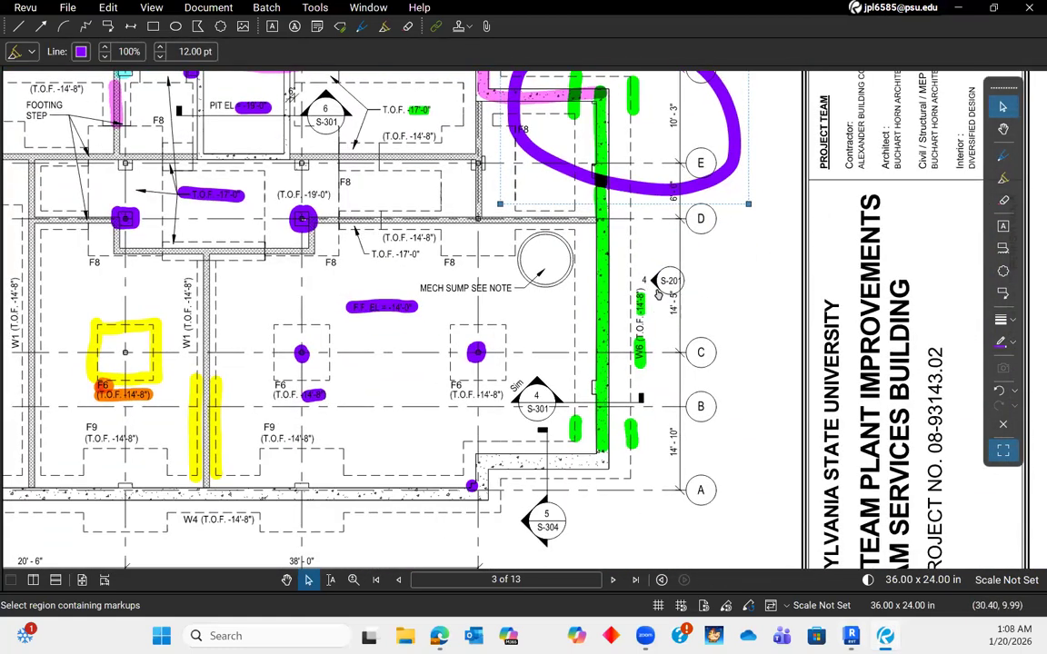
pyautogui.scroll(5, 662, 299)
pyautogui.scroll(-5, 700, 291)
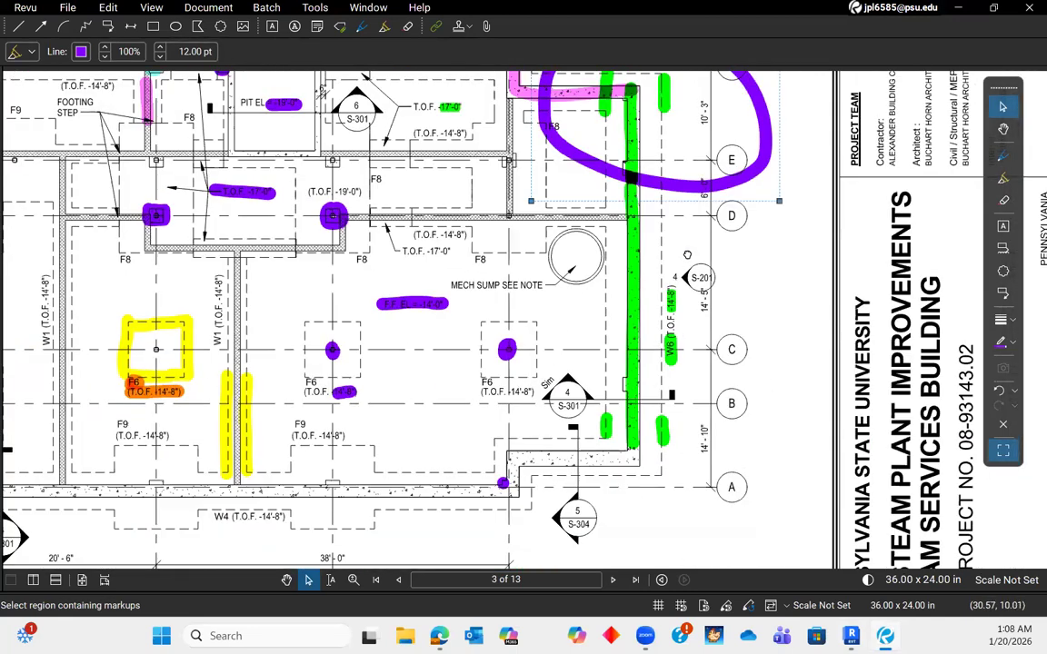
pyautogui.scroll(4, 687, 255)
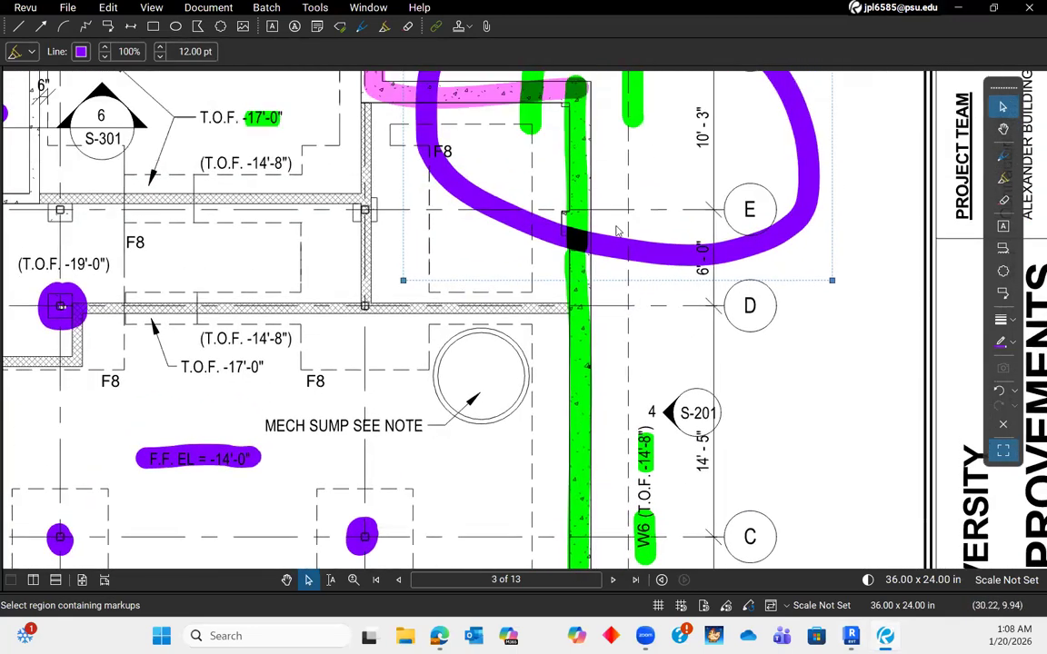
pyautogui.scroll(-5, 615, 240)
pyautogui.scroll(6, 595, 160)
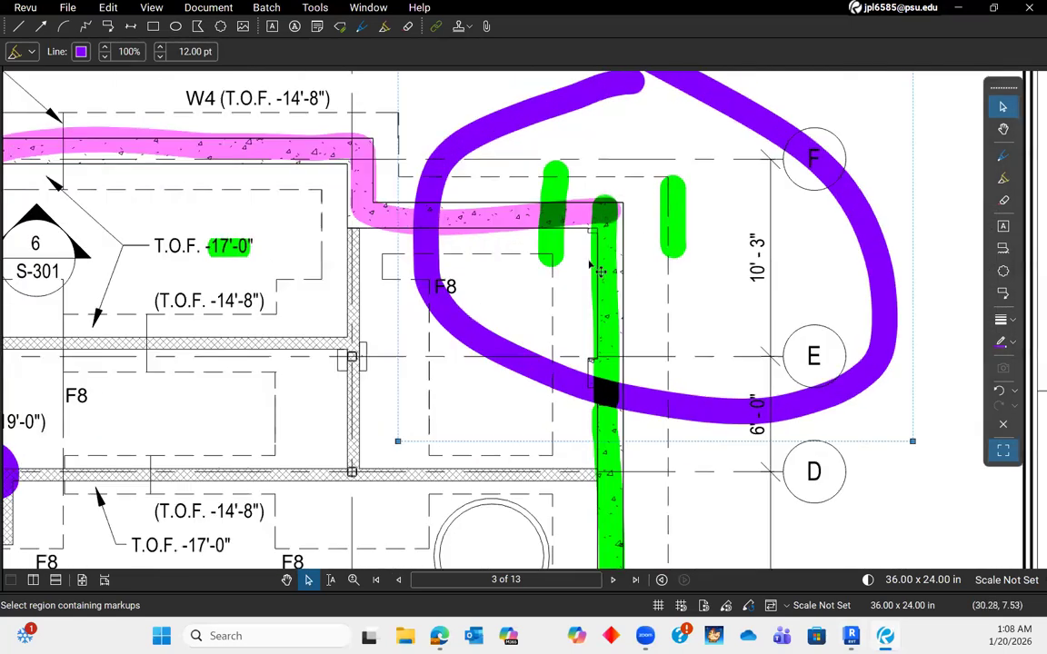
pyautogui.scroll(-1, 589, 262)
pyautogui.scroll(-5, 640, 224)
pyautogui.scroll(7, 711, 241)
pyautogui.scroll(-2, 711, 241)
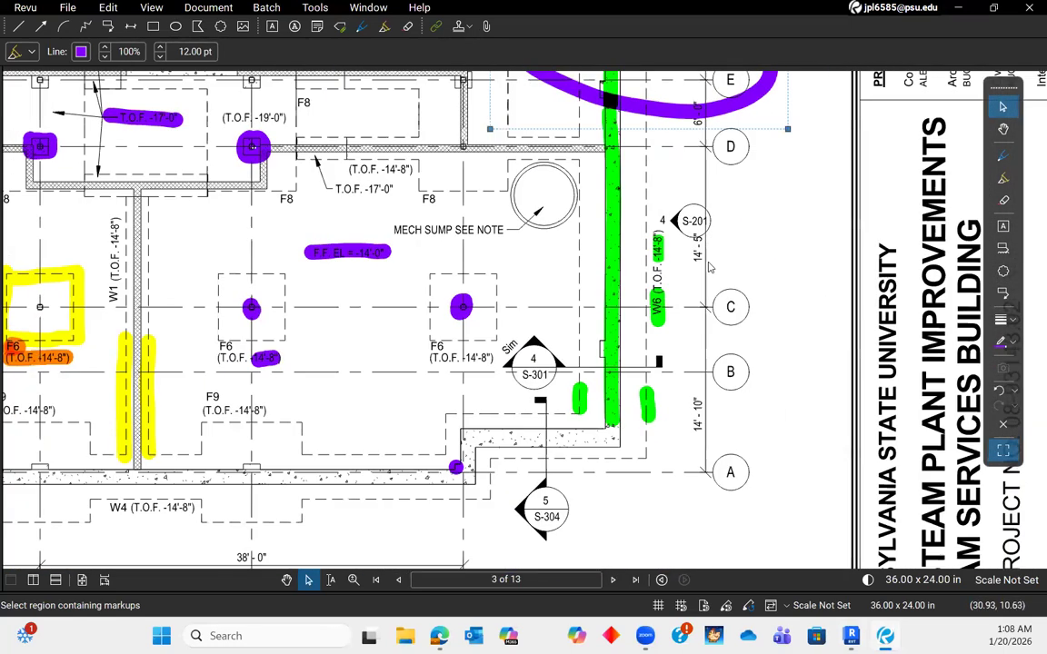
pyautogui.scroll(2, 630, 292)
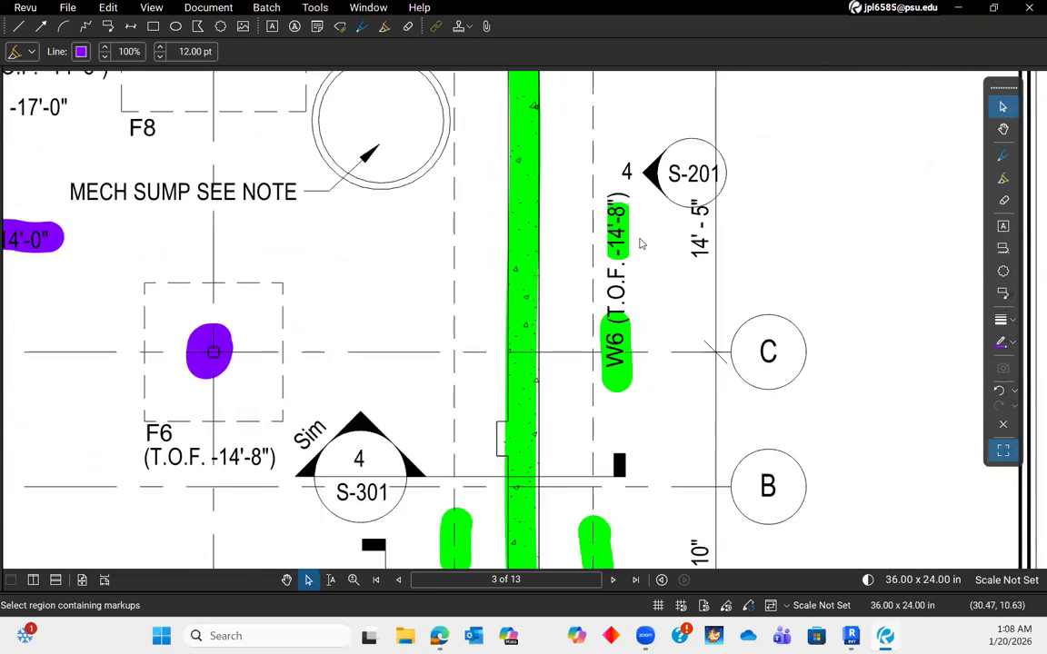
# - Switch to Revit and set the base offset of the grid 6 wall carrying the W6 foundation to -3' 0"
pyautogui.scroll(-4, 592, 277)
pyautogui.hotkey('alt', 'Tab')
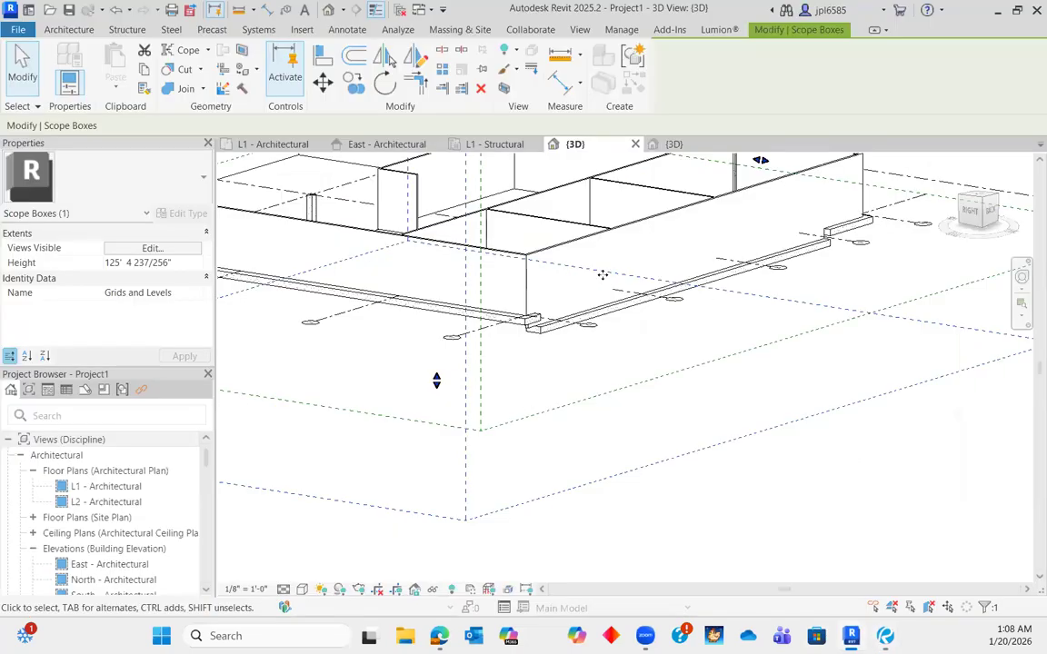
pyautogui.moveTo(563, 377); pyautogui.dragTo(745, 454, button='middle')
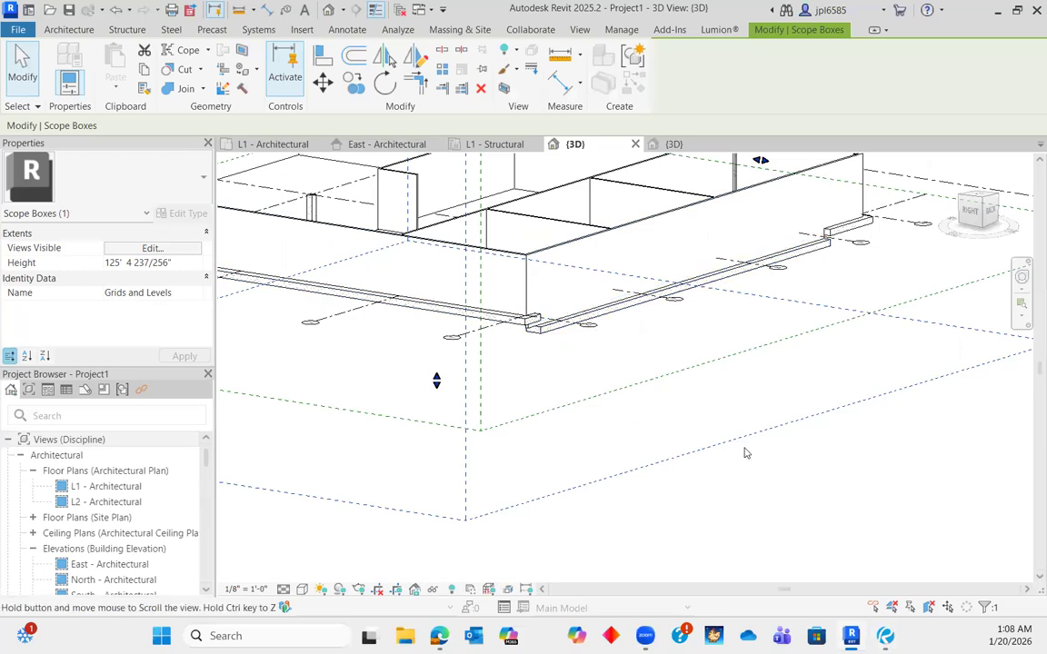
pyautogui.scroll(3, 707, 400)
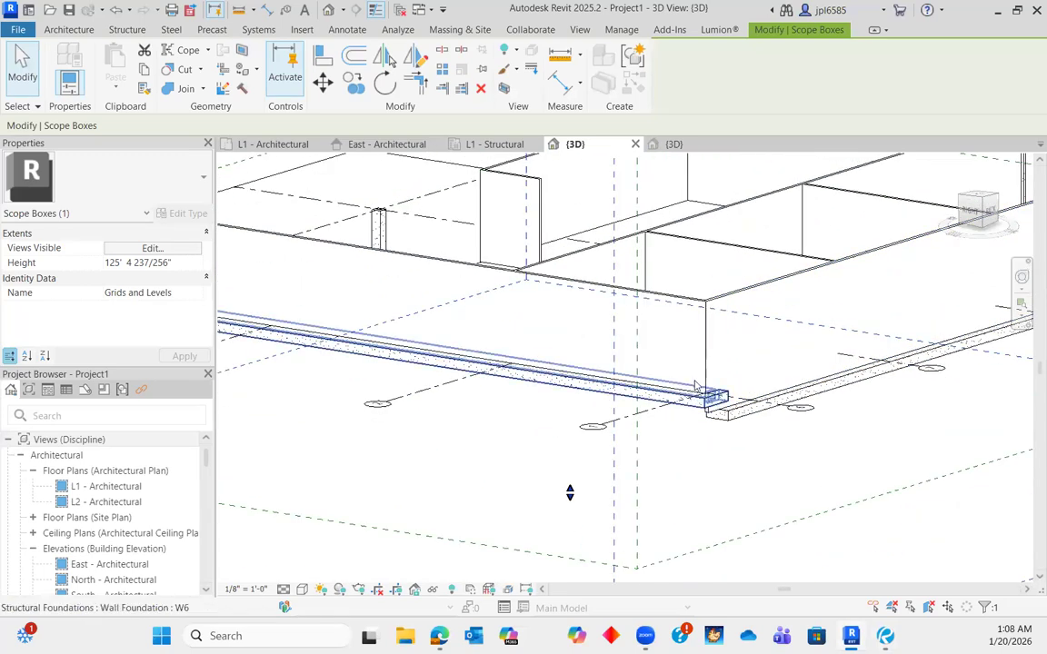
pyautogui.click(292, 309)
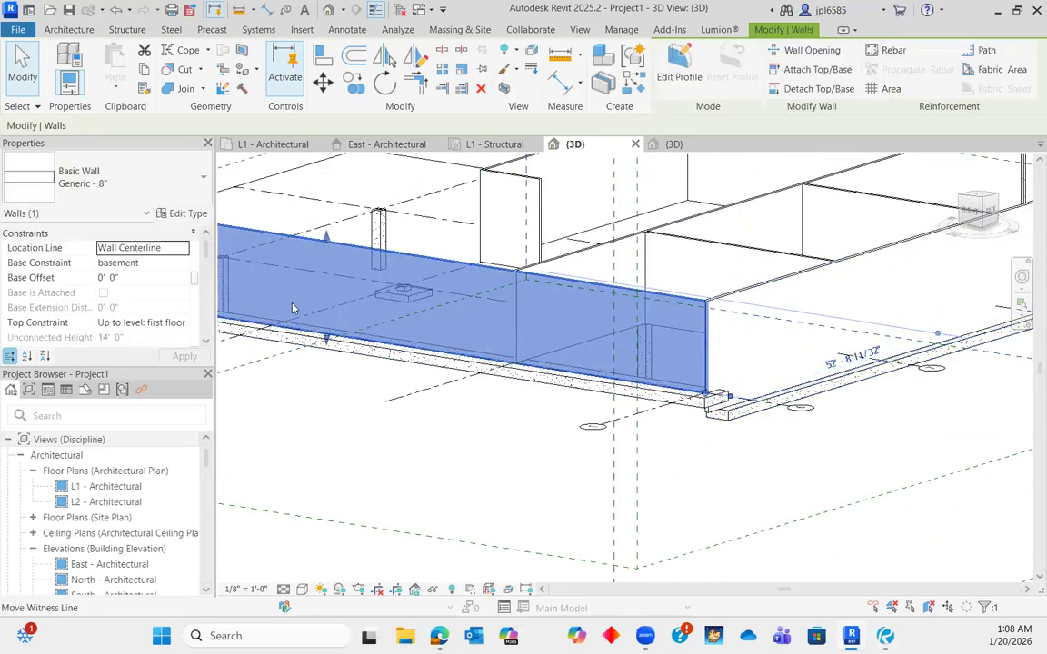
pyautogui.click(146, 283)
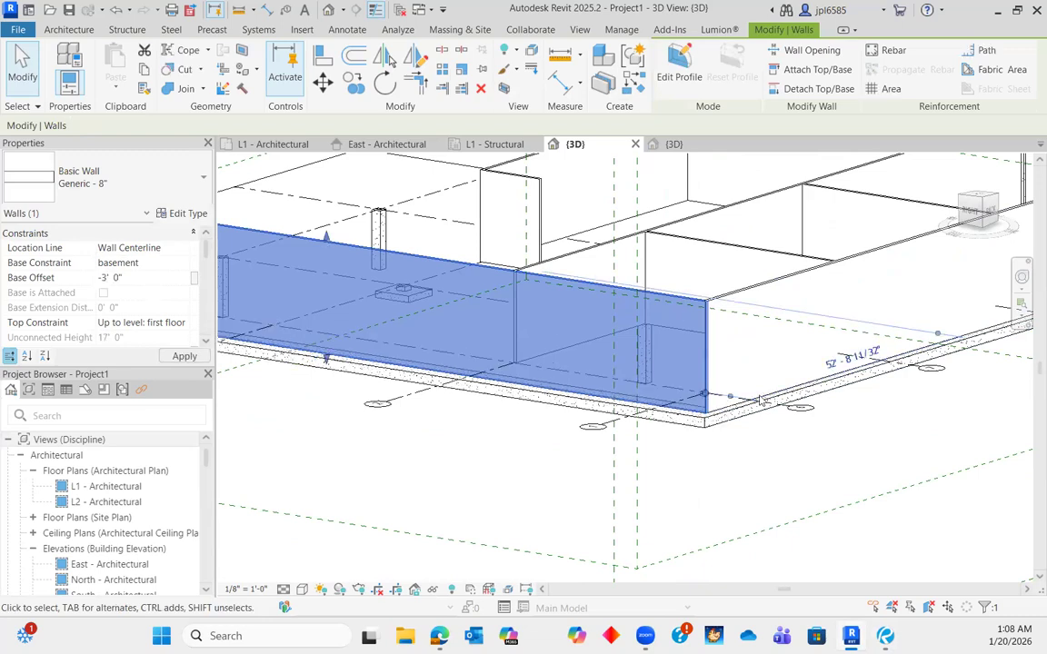
# - In the L1 - Structural plan, set the base offset of the P1 column at the grid 1 and 6 corner to -3' 0"
pyautogui.click(493, 145)
pyautogui.scroll(3, 660, 301)
pyautogui.moveTo(778, 259); pyautogui.dragTo(785, 233, button='middle')
pyautogui.click(776, 229)
pyautogui.scroll(-2, 684, 250)
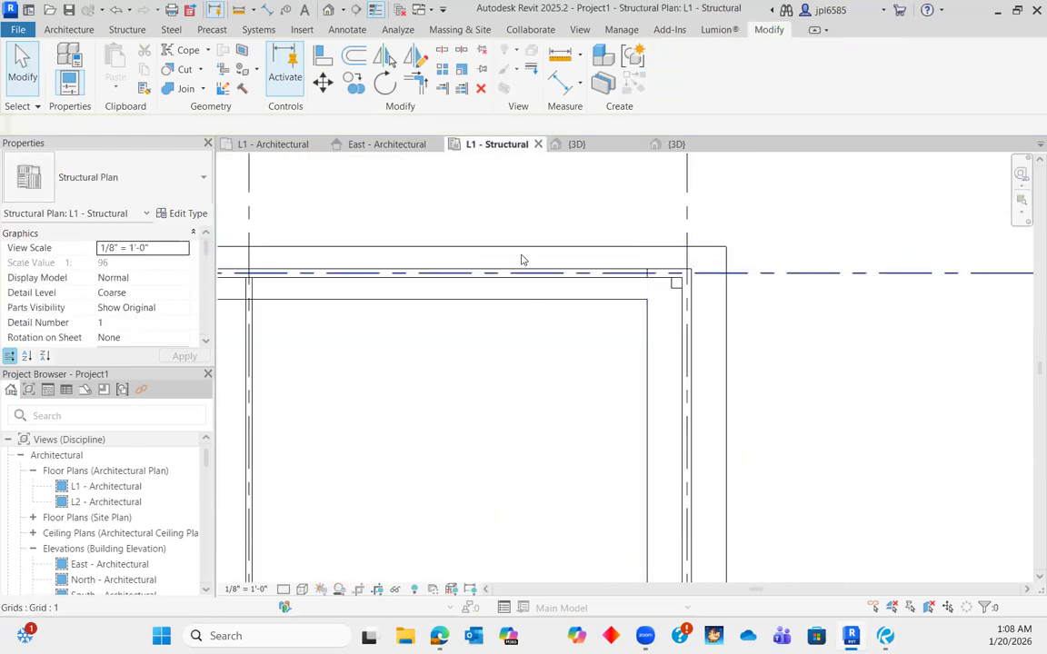
pyautogui.scroll(4, 641, 282)
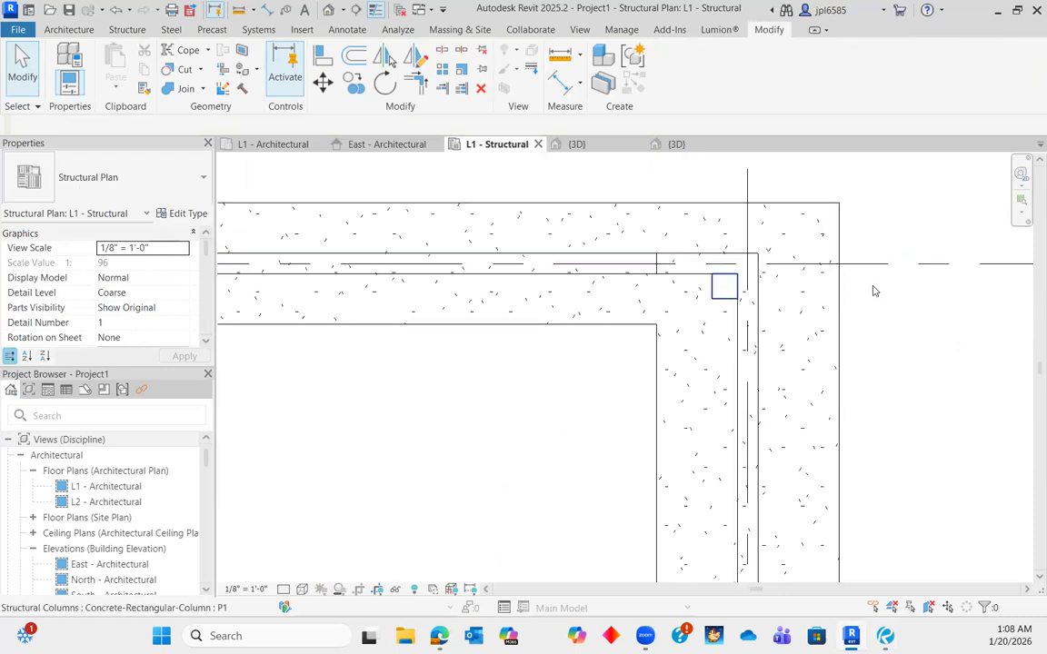
pyautogui.click(720, 291)
pyautogui.click(148, 263)
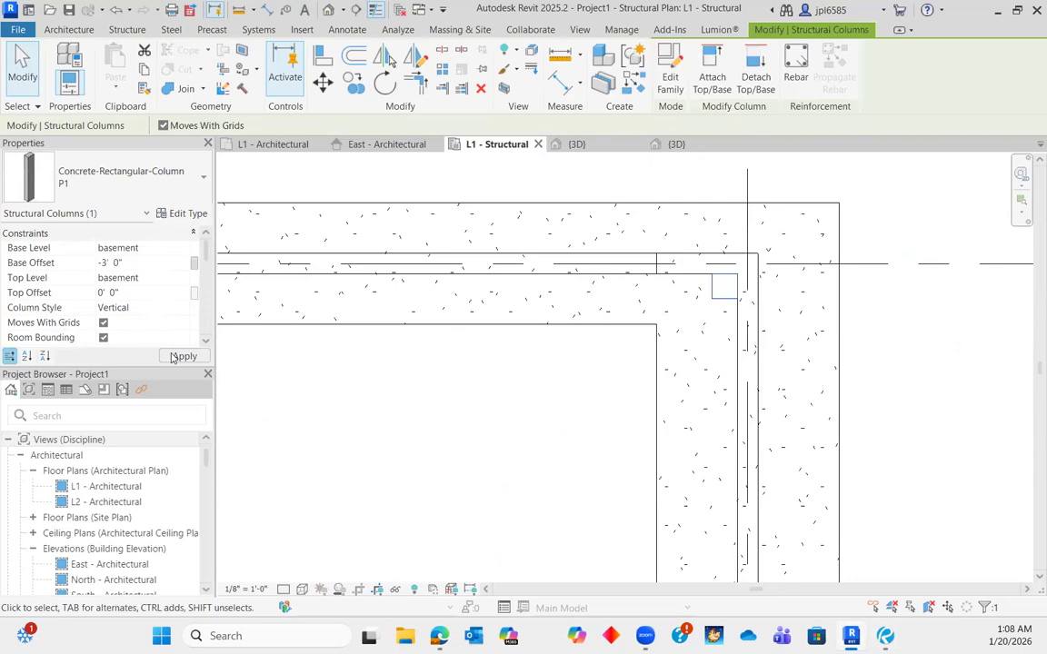
pyautogui.click(448, 397)
# - Examine how the W6 foundation meets the grid 1 wall foundation at the grid 1 and 6 corner
pyautogui.scroll(-5, 699, 310)
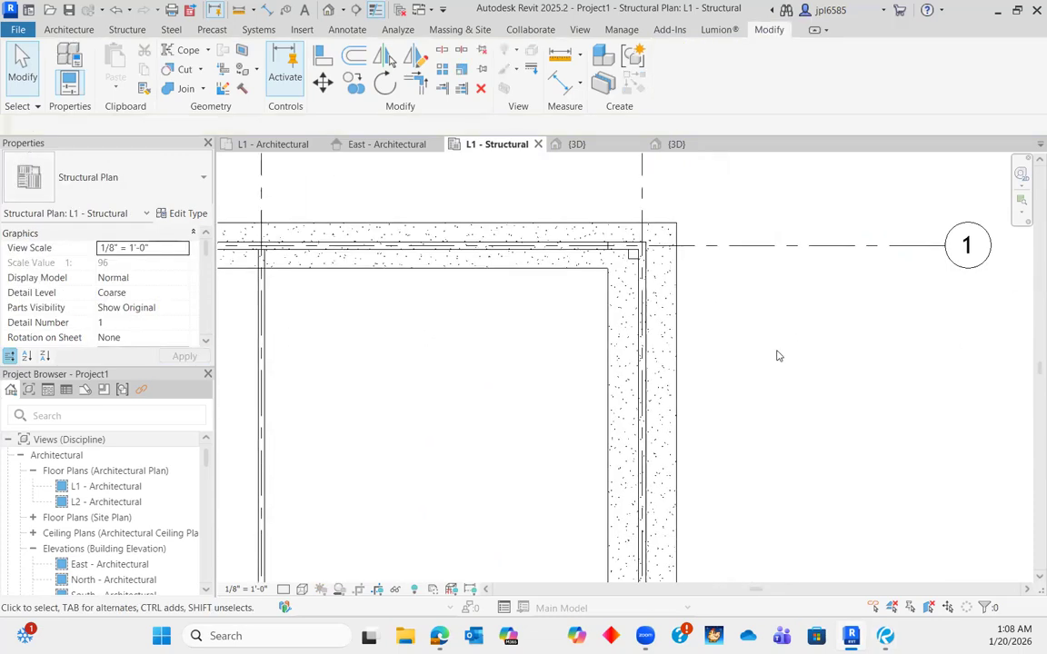
pyautogui.scroll(3, 729, 370)
pyautogui.moveTo(793, 419); pyautogui.dragTo(810, 383, button='middle')
pyautogui.scroll(-3, 765, 214)
pyautogui.scroll(4, 706, 294)
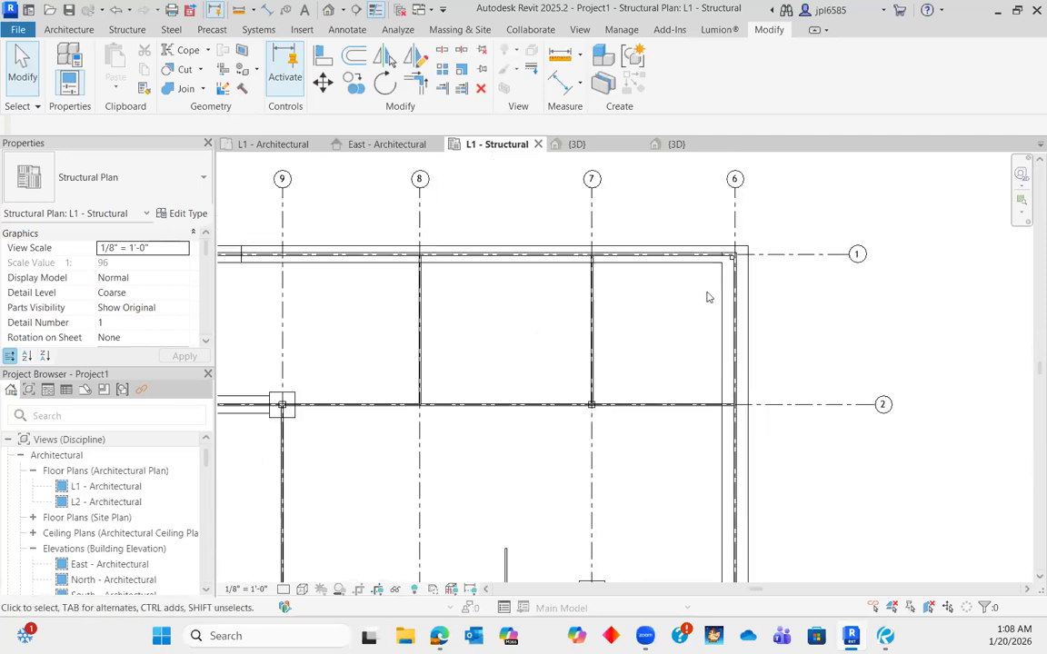
pyautogui.click(699, 274)
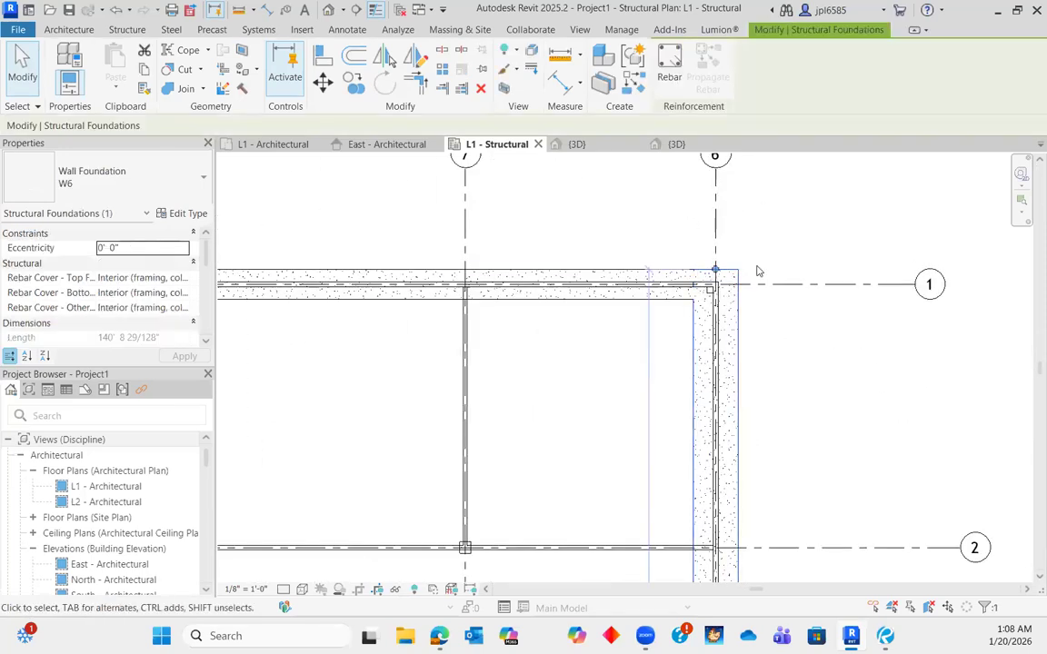
pyautogui.click(768, 262)
pyautogui.scroll(3, 708, 277)
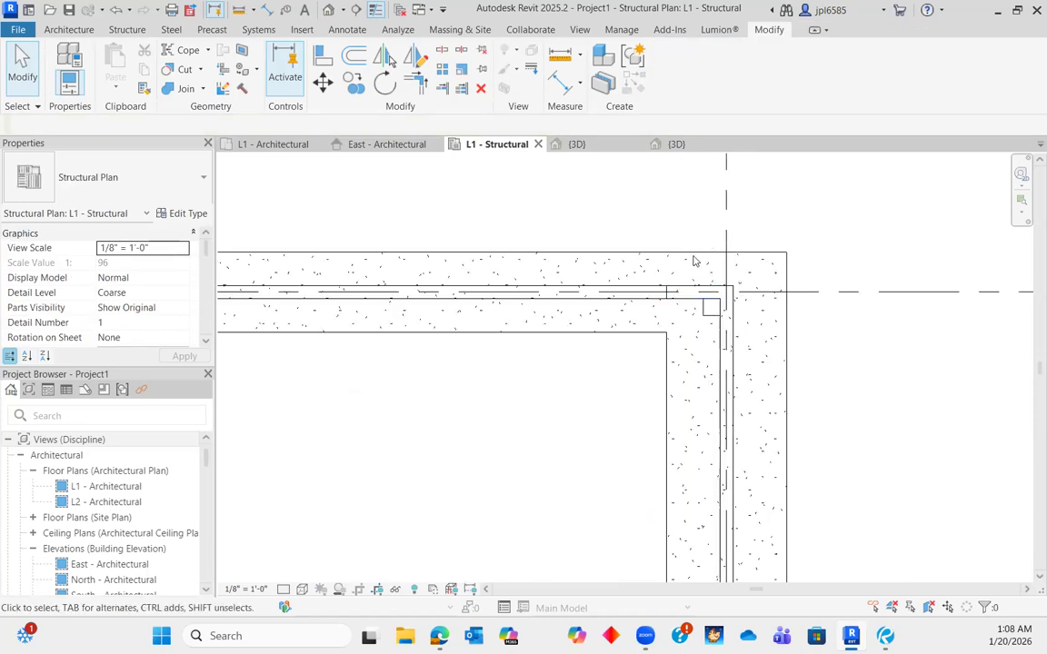
pyautogui.click(693, 261)
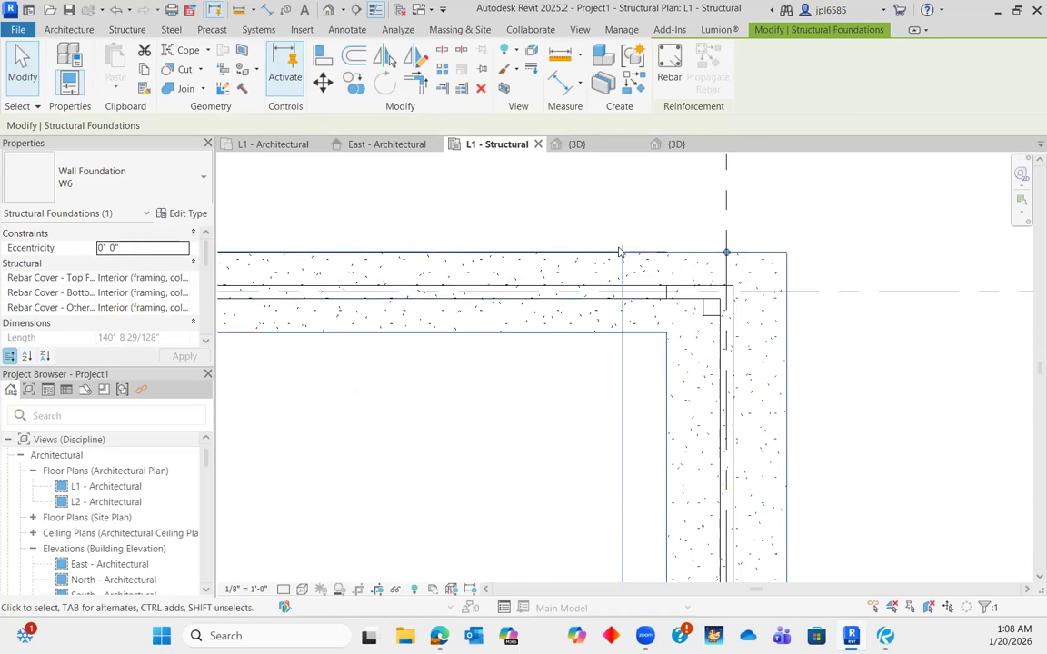
pyautogui.click(589, 258)
pyautogui.click(847, 344)
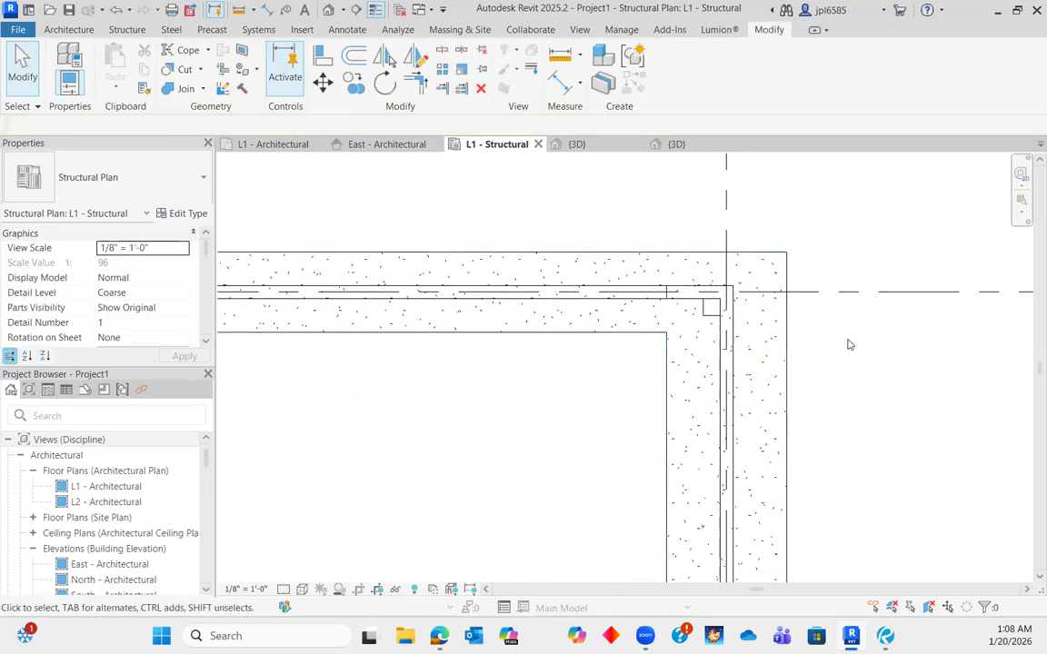
# - Switch to Bluebeam Revu and examine the foundation plan, focusing on the hollow W1 wall enclosure beside the W4 wall on grid 6
pyautogui.scroll(-5, 854, 363)
pyautogui.moveTo(814, 297); pyautogui.dragTo(807, 212, button='middle')
pyautogui.scroll(-3, 854, 438)
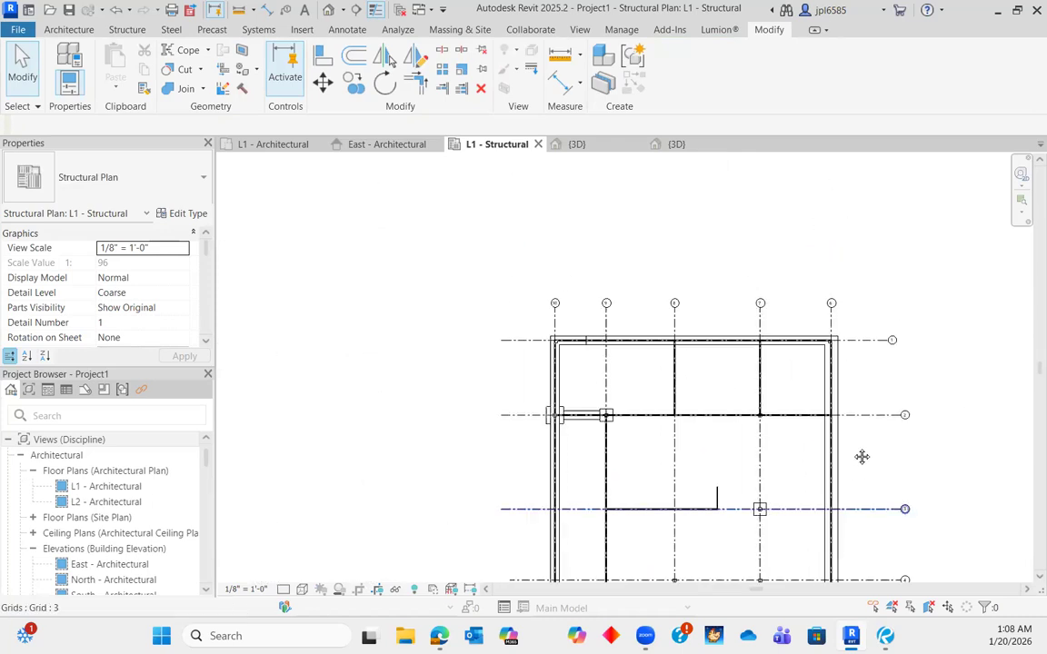
pyautogui.scroll(5, 630, 325)
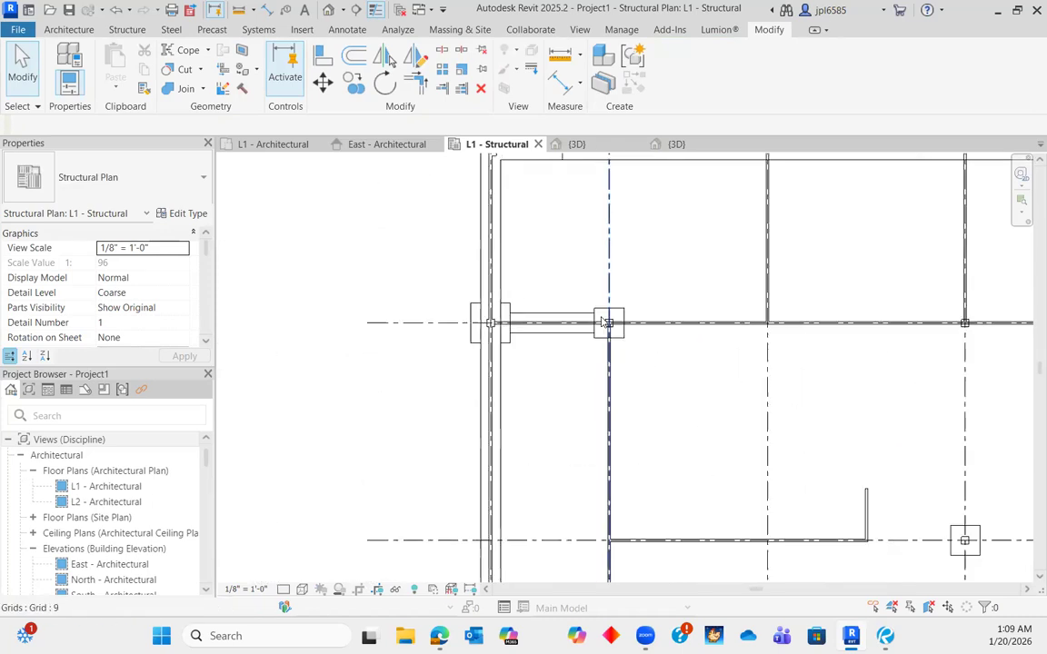
pyautogui.scroll(-4, 692, 388)
pyautogui.hotkey('alt', 'Tab')
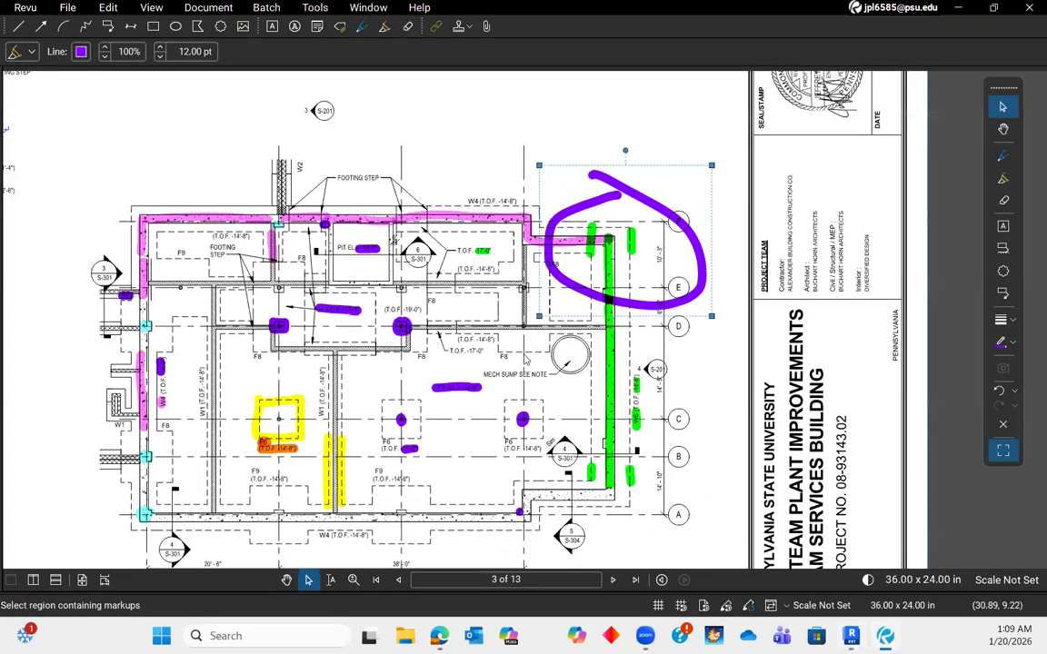
pyautogui.scroll(5, 718, 303)
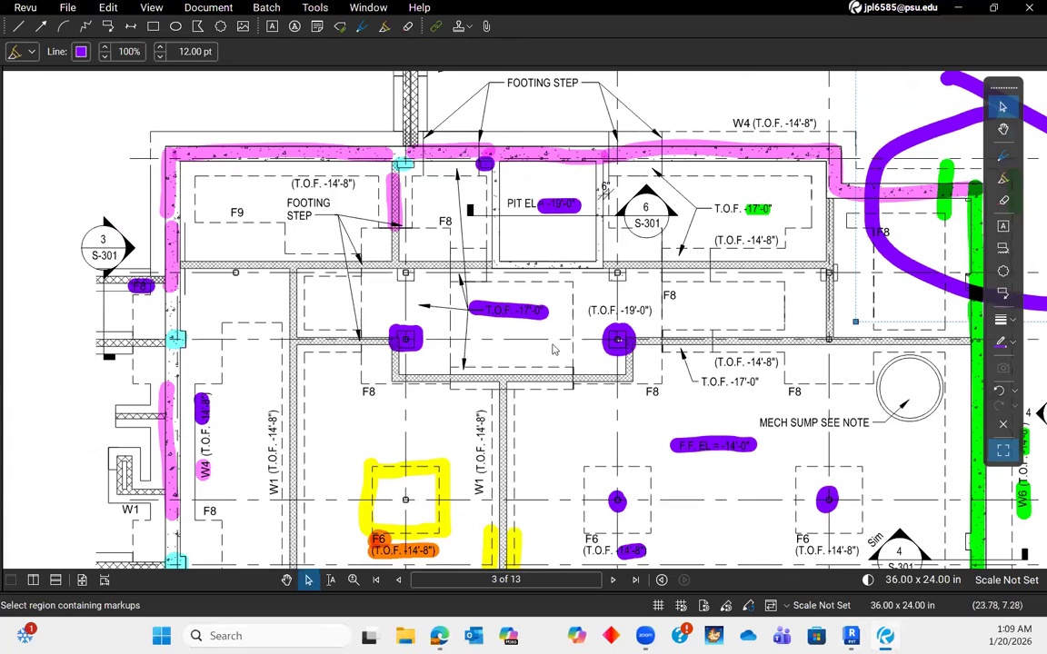
pyautogui.scroll(-4, 621, 235)
pyautogui.scroll(3, 469, 367)
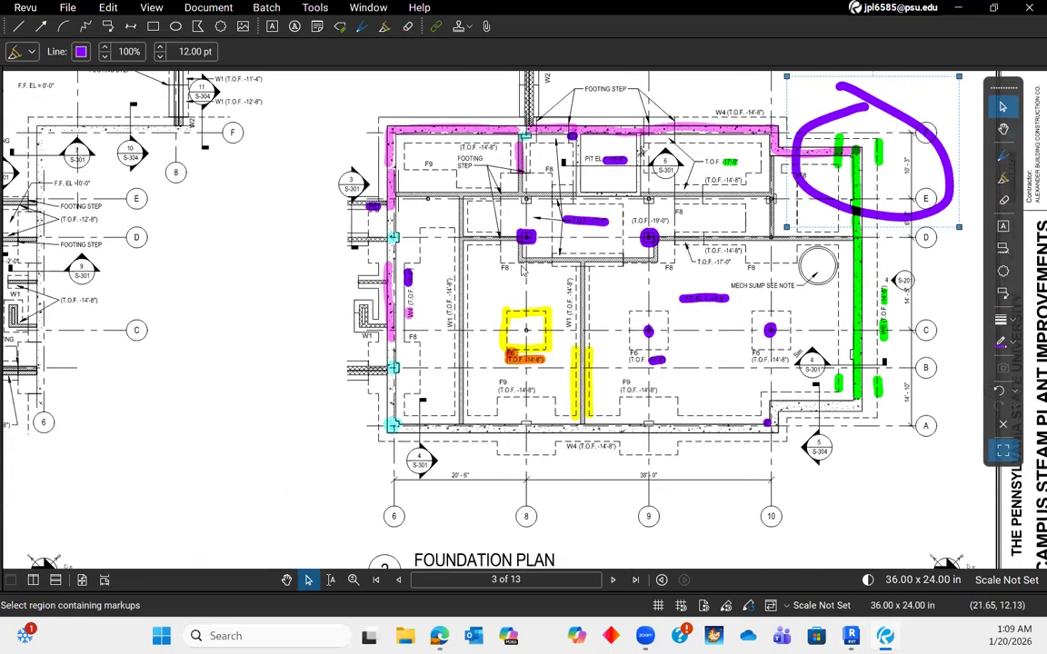
pyautogui.scroll(6, 397, 278)
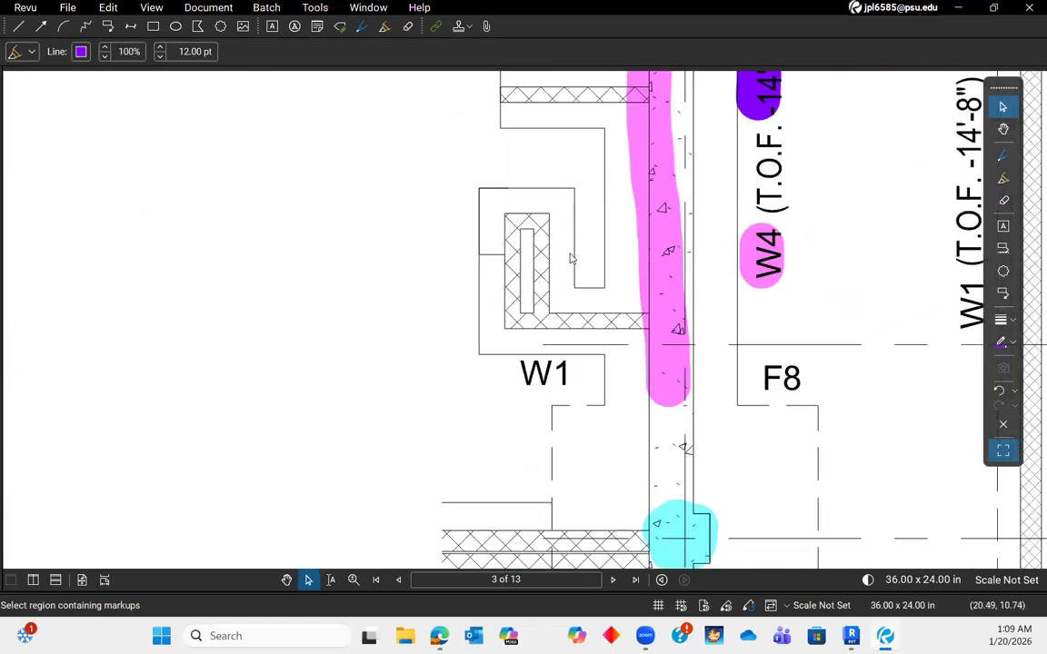
pyautogui.click(560, 329)
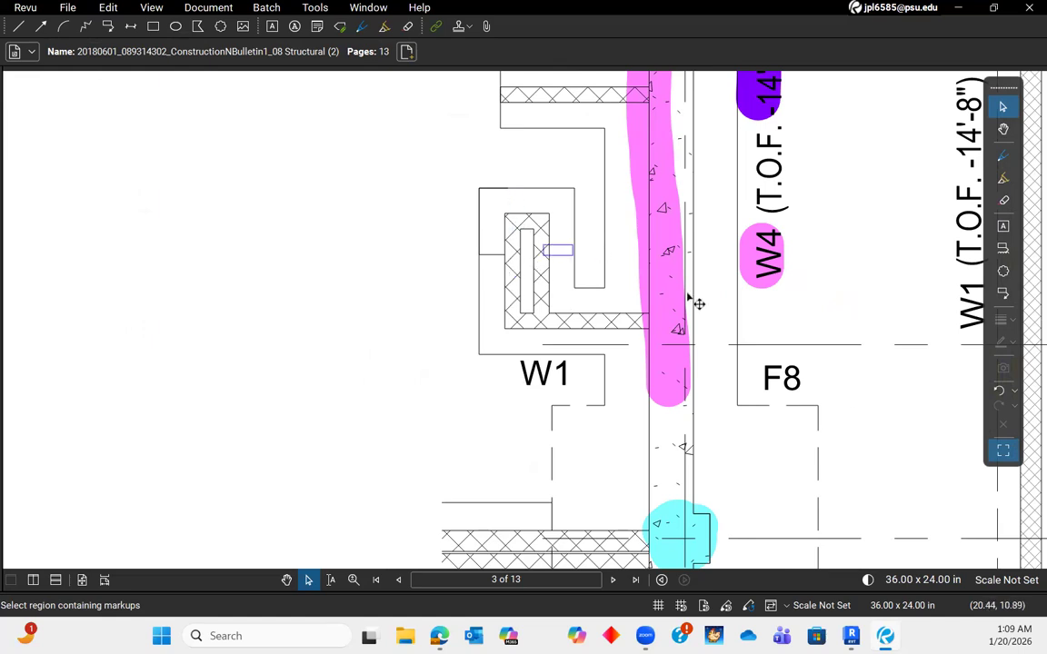
# - In Revit, draw two Generic - 6" structural walls from the free end of the short stub wall back to the grid 3 wall, enclosing a rectangle
pyautogui.click(851, 636)
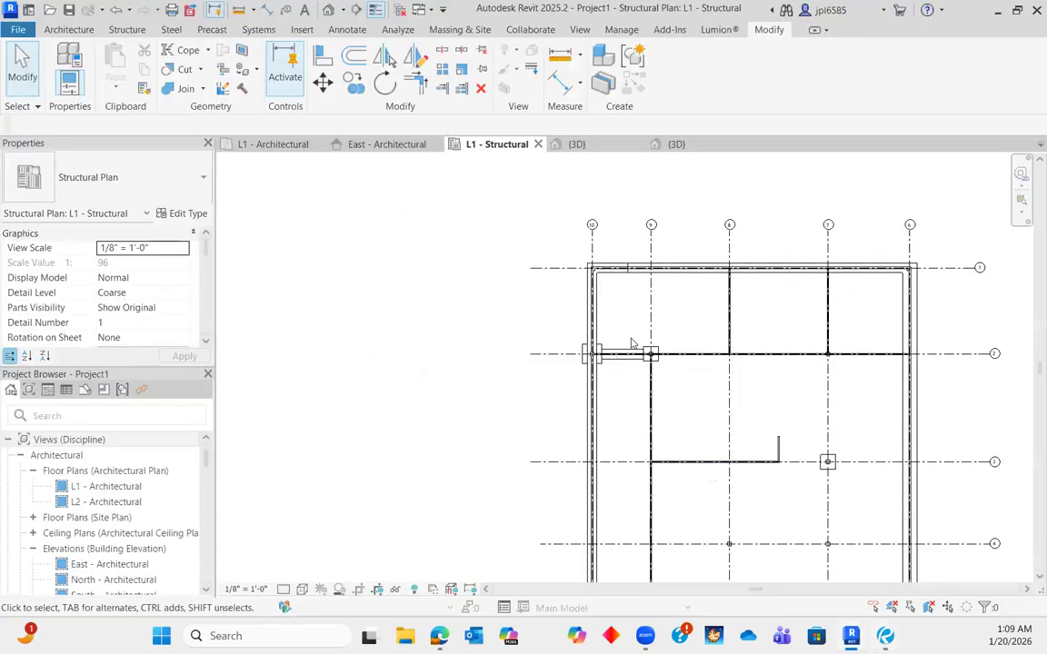
pyautogui.scroll(4, 741, 475)
pyautogui.scroll(2, 926, 392)
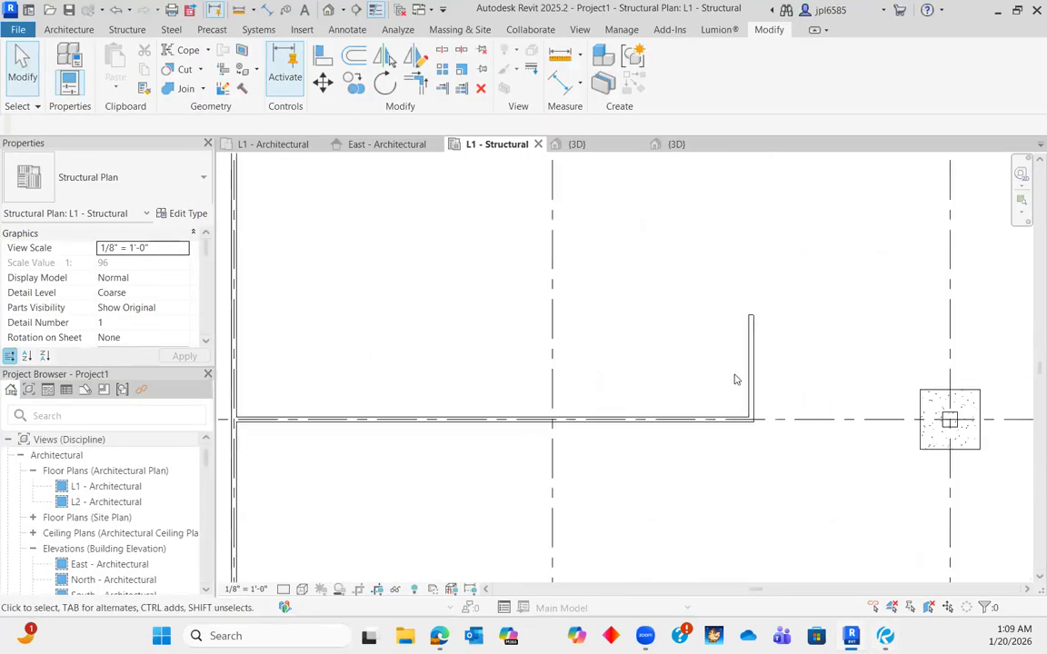
pyautogui.click(126, 30)
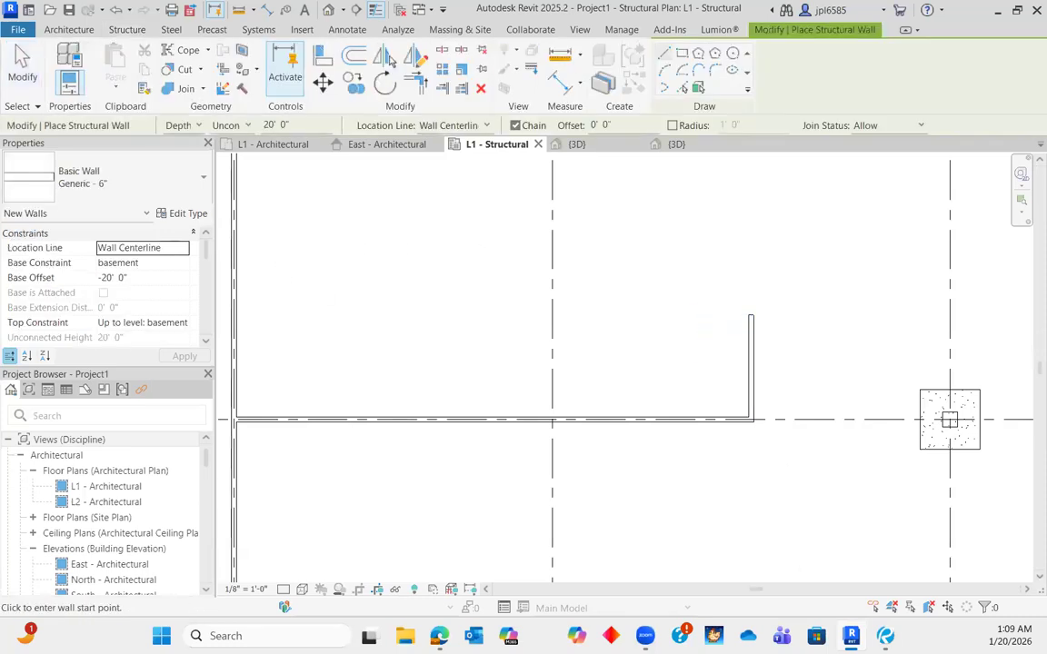
pyautogui.hotkey('alt', 'Tab')
pyautogui.hotkey('alt', 'Tab')
pyautogui.click(743, 317)
pyautogui.click(691, 419)
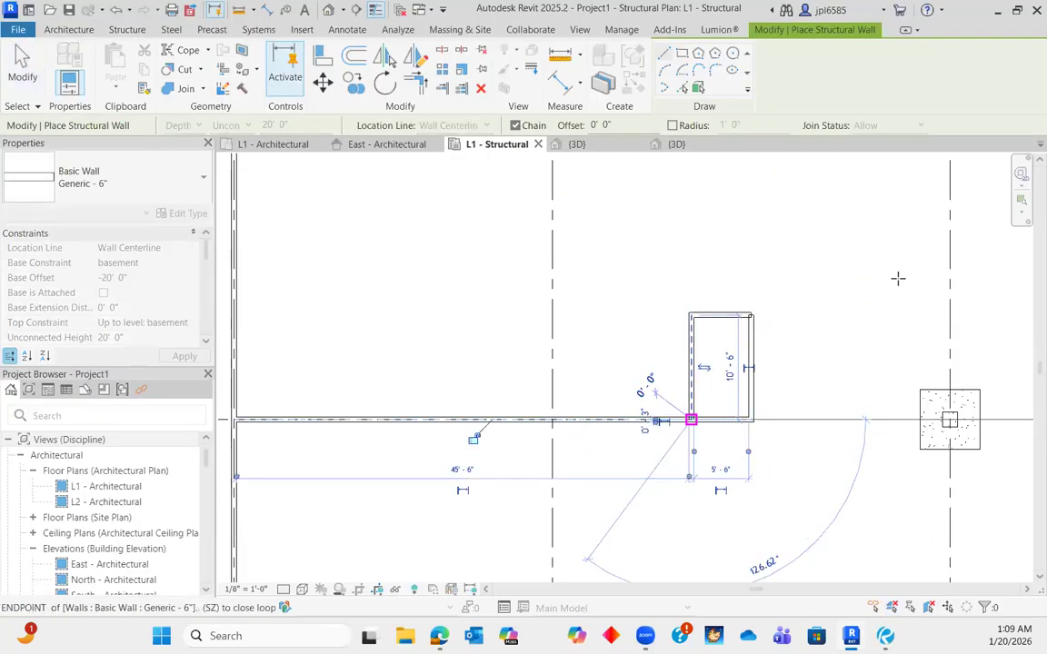
pyautogui.press('Escape')
pyautogui.press('Escape')
# - Set the clear distance between the new parallel wall and the existing stub wall to 3' 6"
pyautogui.click(693, 372)
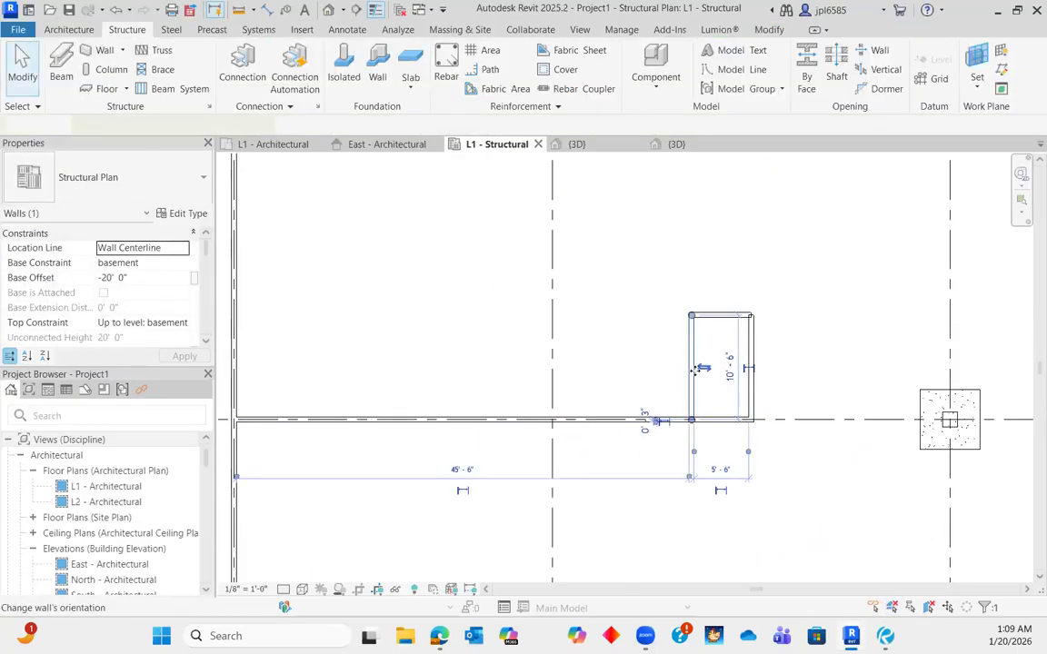
pyautogui.scroll(3, 701, 373)
pyautogui.click(807, 263)
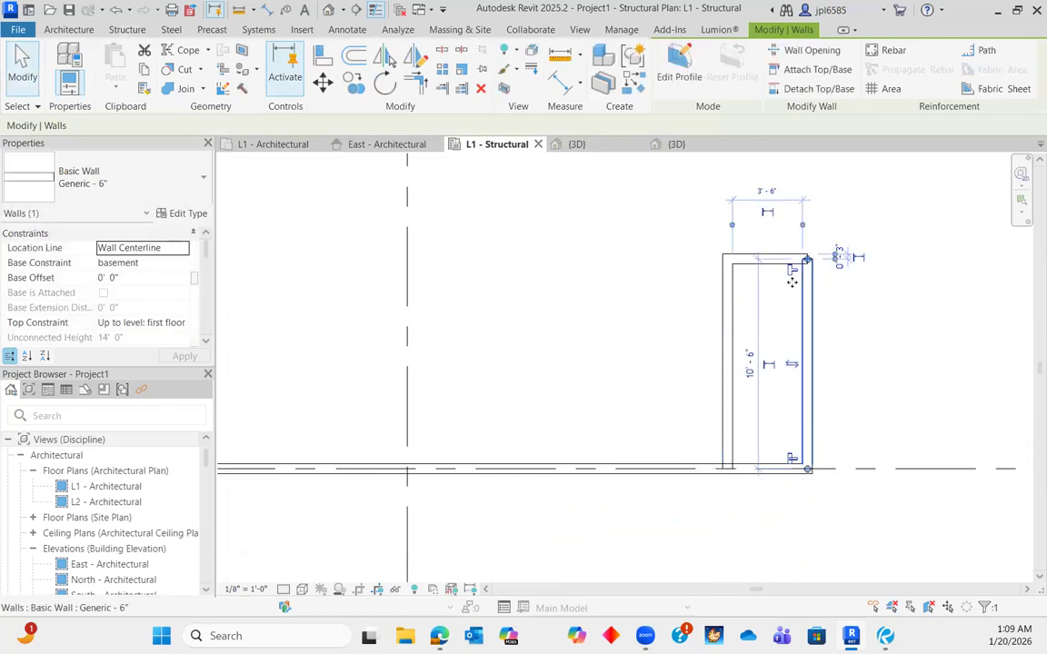
# - Extend the short closing wall to the outer face of the existing stub wall, making it 4' 3" long
pyautogui.scroll(3, 826, 262)
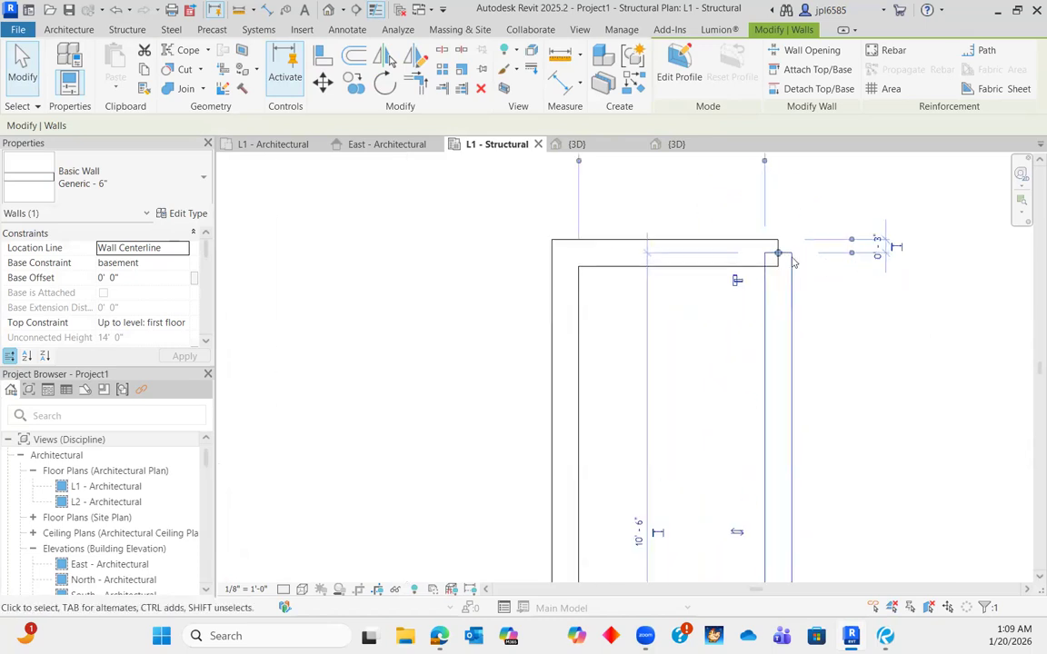
pyautogui.press('Escape')
pyautogui.click(773, 243)
pyautogui.moveTo(778, 253); pyautogui.dragTo(831, 259)
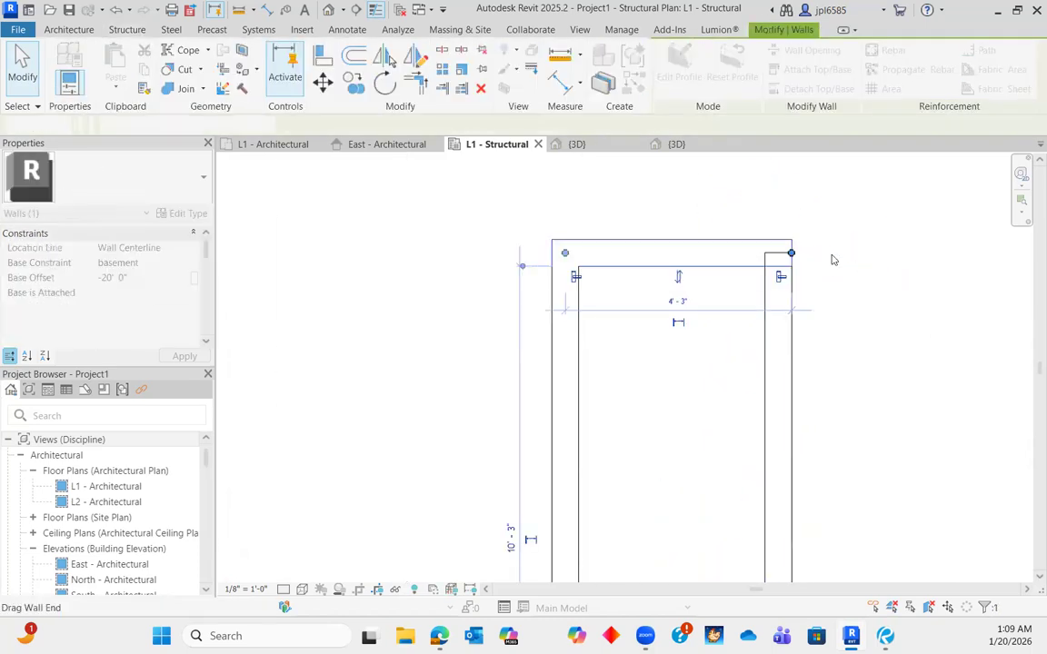
pyautogui.press('Escape')
# - Set the short closing wall's top constraint to Up to level: first floor and its base offset to 0
pyautogui.click(775, 244)
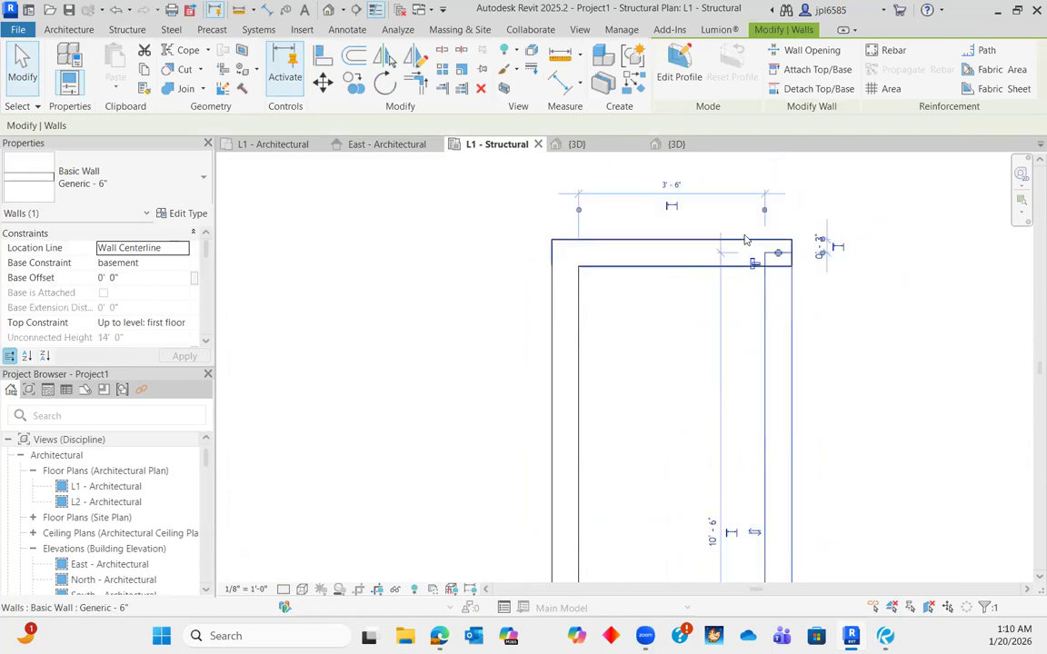
pyautogui.click(745, 239)
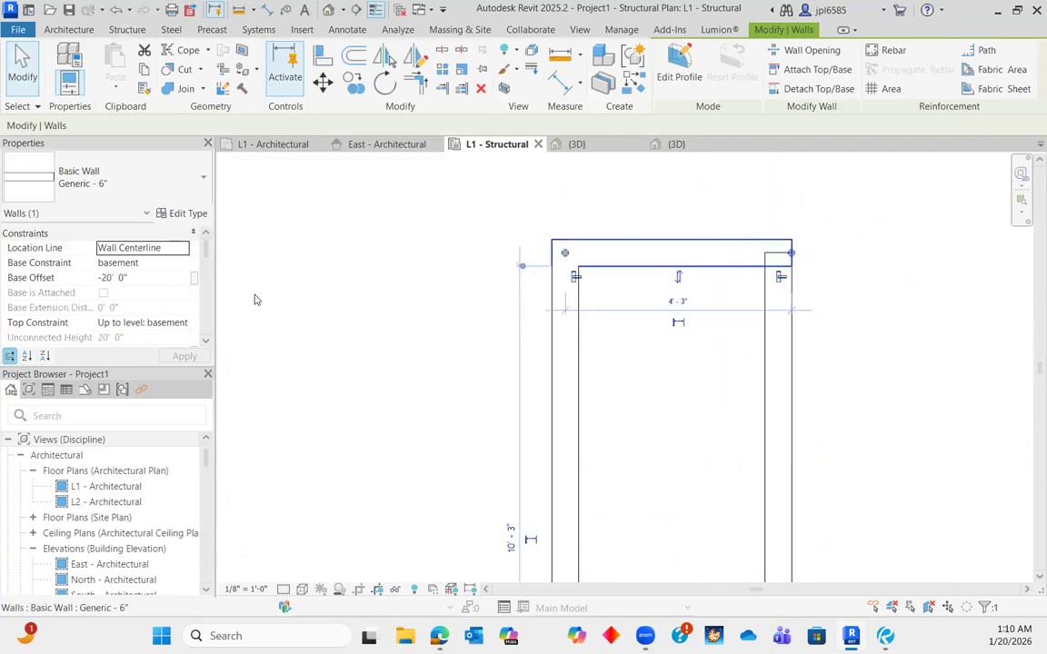
pyautogui.click(181, 323)
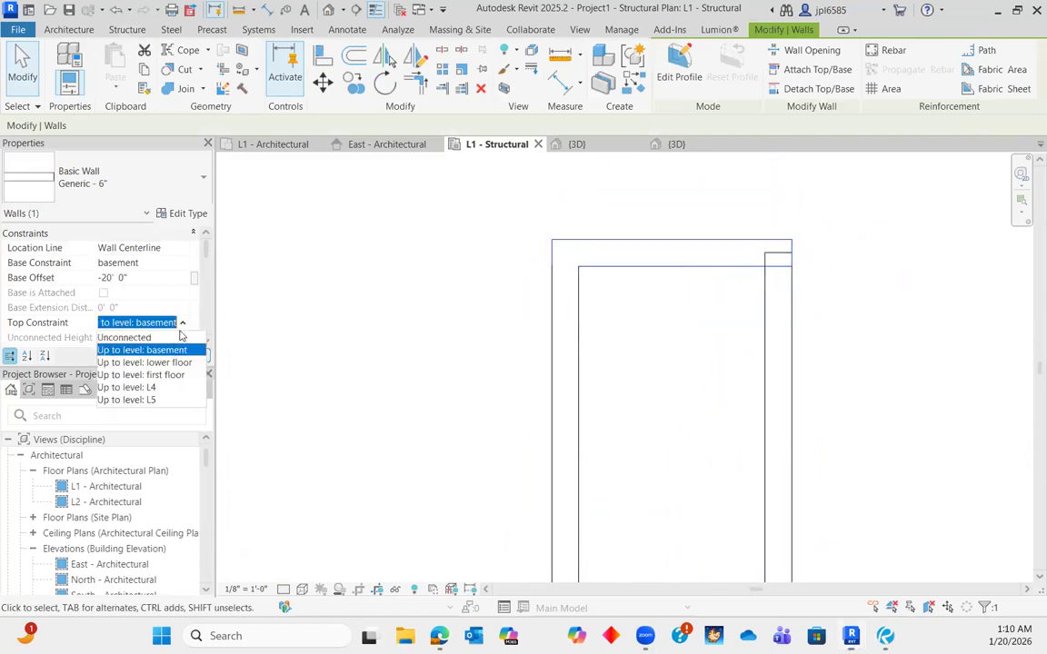
pyautogui.click(150, 374)
pyautogui.click(152, 277)
pyautogui.write('0')
pyautogui.press('Return')
pyautogui.click(699, 333)
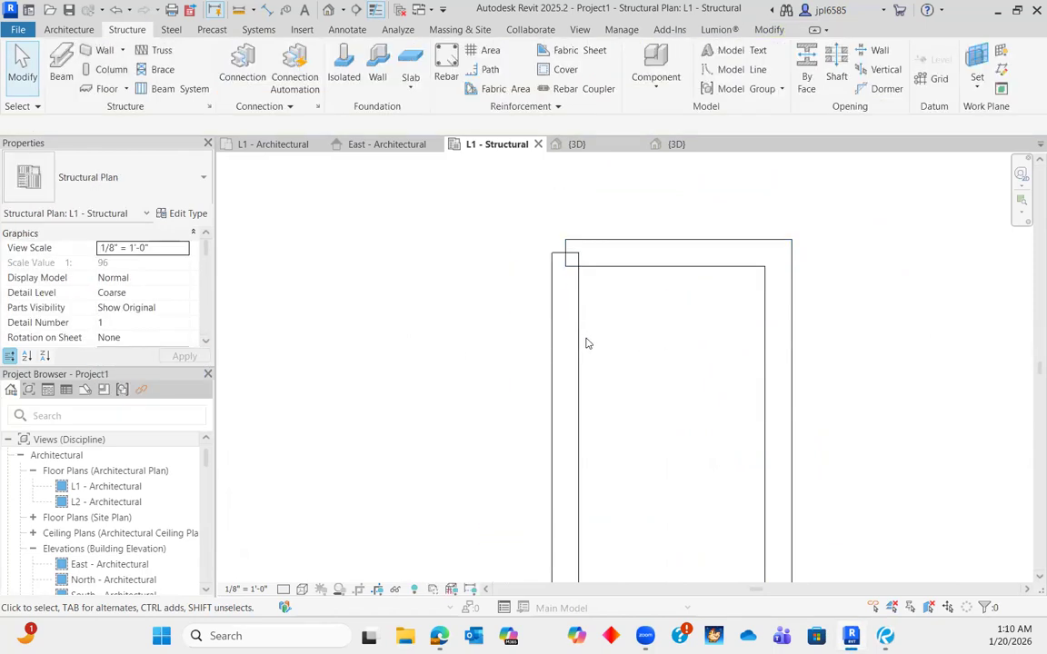
# - Set the long parallel wall's top constraint to Up to level: first floor and its base offset to 0
pyautogui.click(571, 345)
pyautogui.click(181, 324)
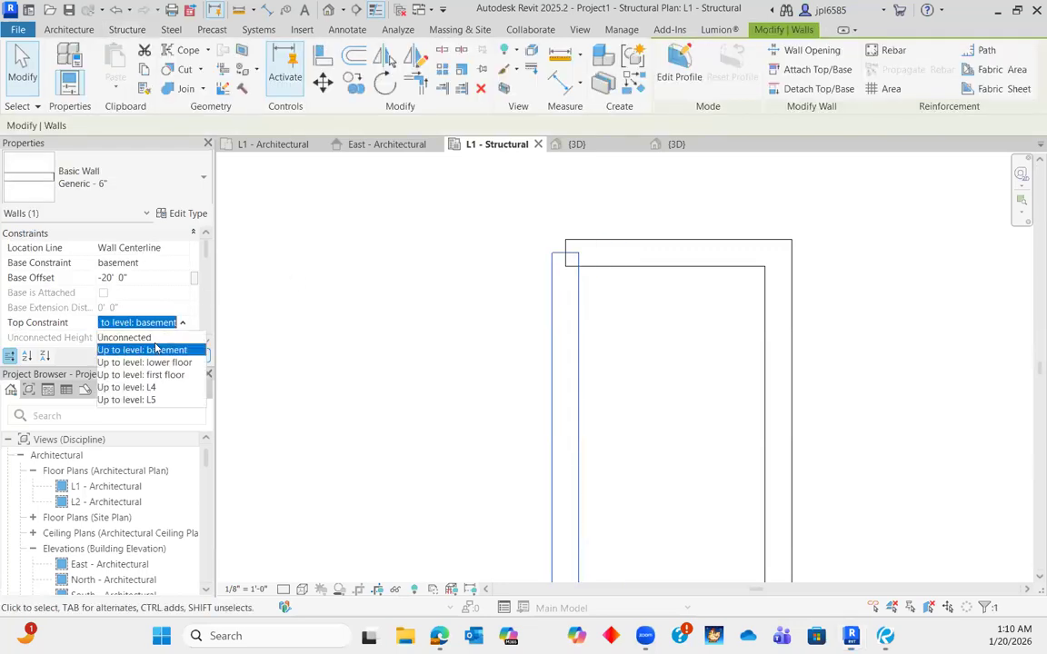
pyautogui.click(146, 363)
pyautogui.click(182, 323)
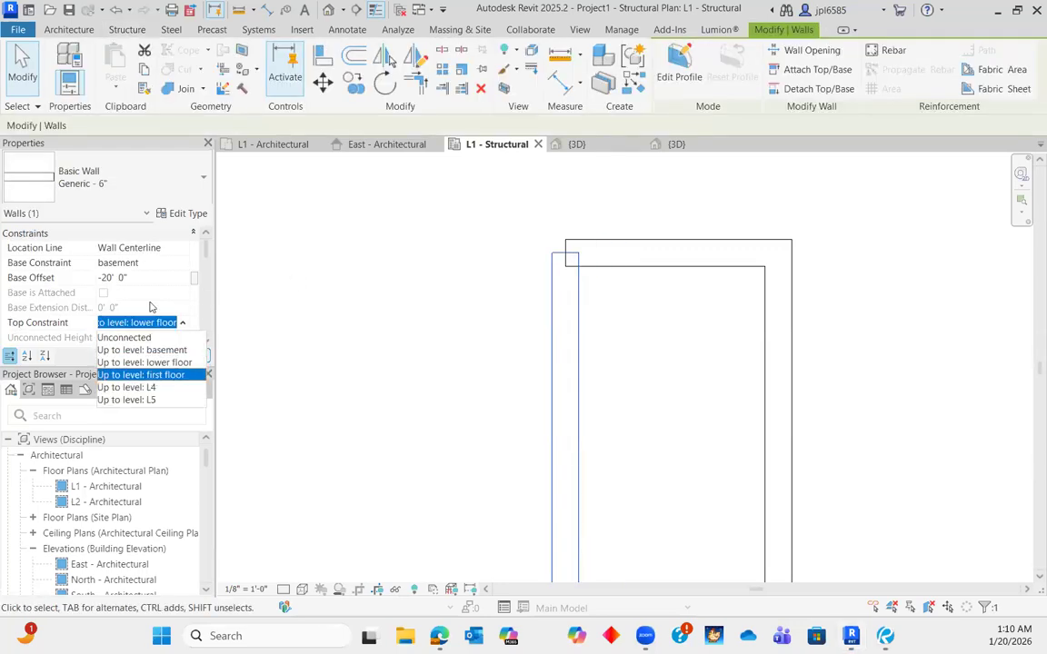
pyautogui.click(141, 375)
pyautogui.click(173, 272)
pyautogui.write('0')
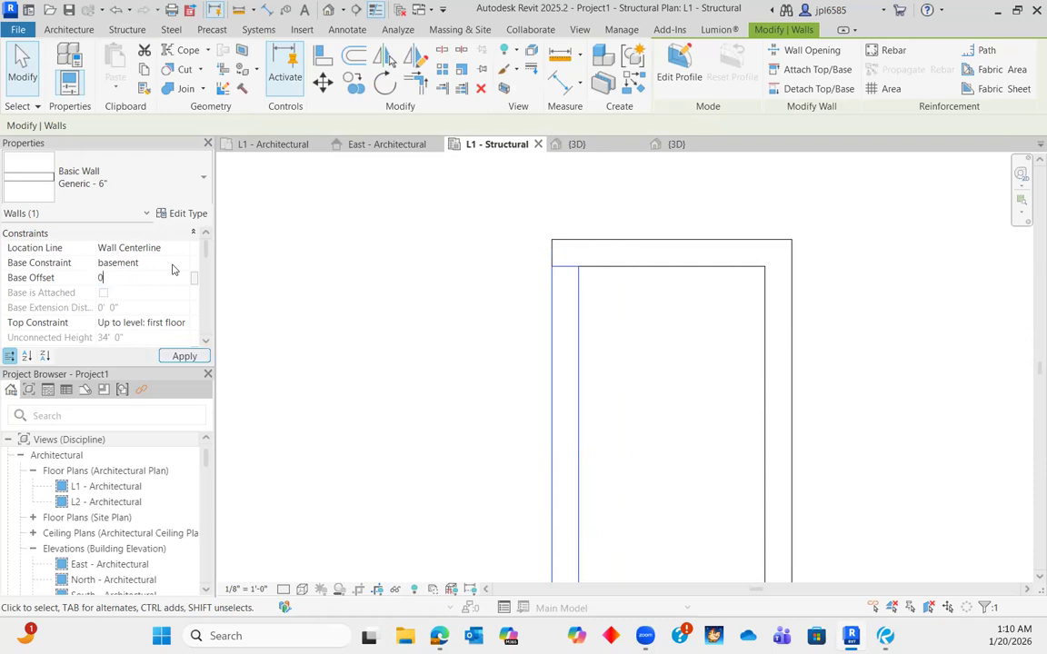
pyautogui.click(676, 380)
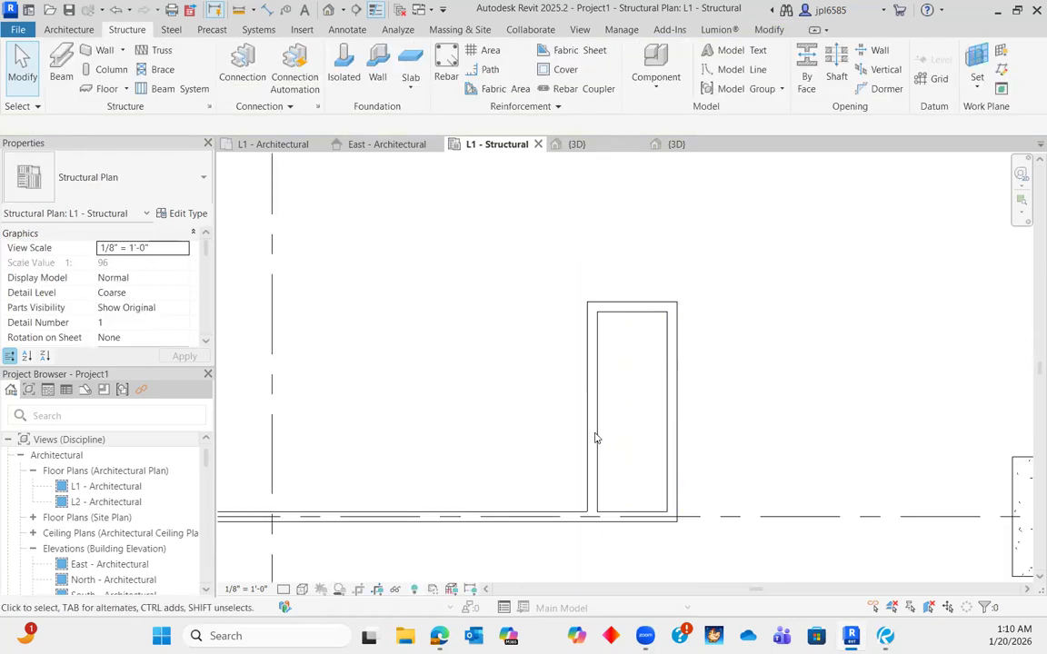
# - Move the long parallel wall closer to the existing stub wall to narrow the rectangular enclosure
pyautogui.click(577, 369)
pyautogui.moveTo(637, 357); pyautogui.dragTo(660, 356)
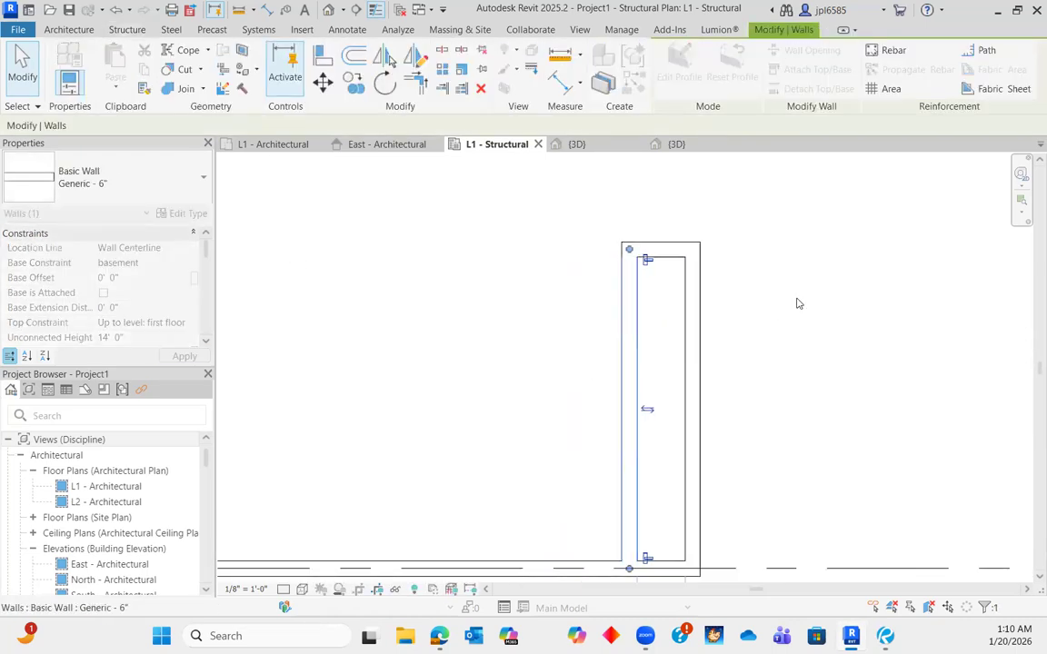
pyautogui.click(797, 305)
pyautogui.scroll(-3, 788, 400)
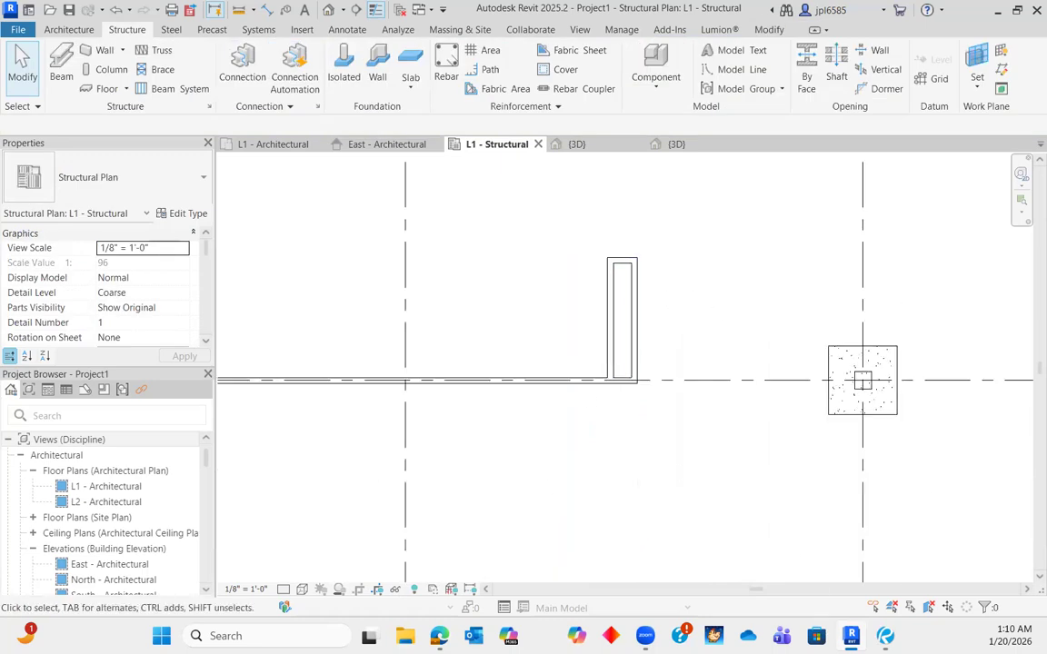
# - Switch to Bluebeam Revu and examine the foundation plan around the small wall enclosure and its W1 footing near grid C
pyautogui.hotkey('alt', 'Tab')
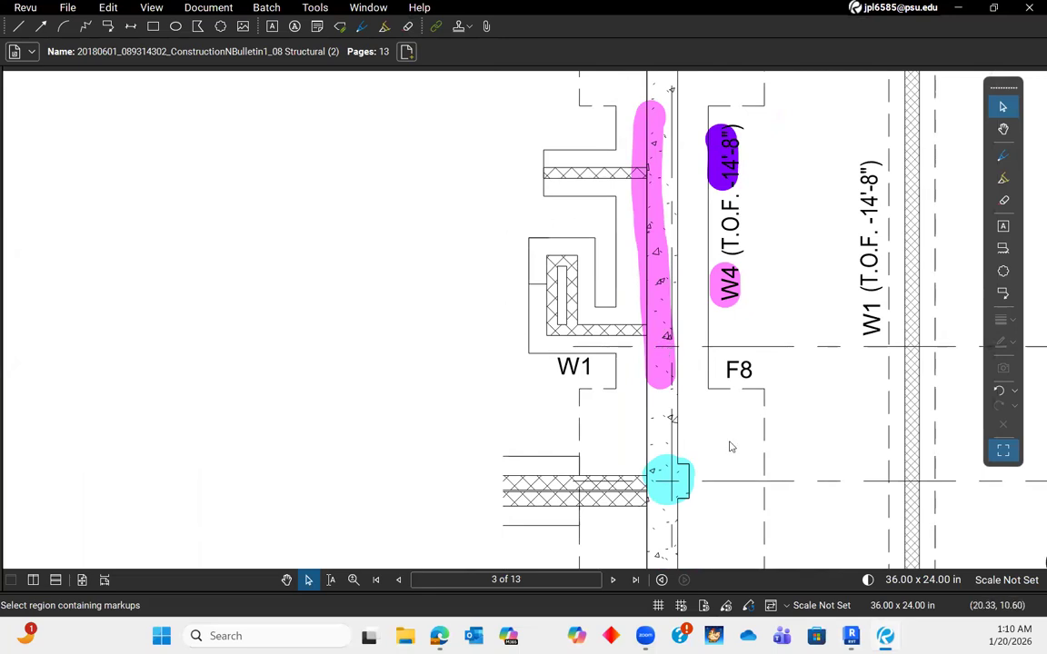
pyautogui.moveTo(850, 636)
pyautogui.scroll(4, 556, 324)
pyautogui.scroll(-10, 667, 337)
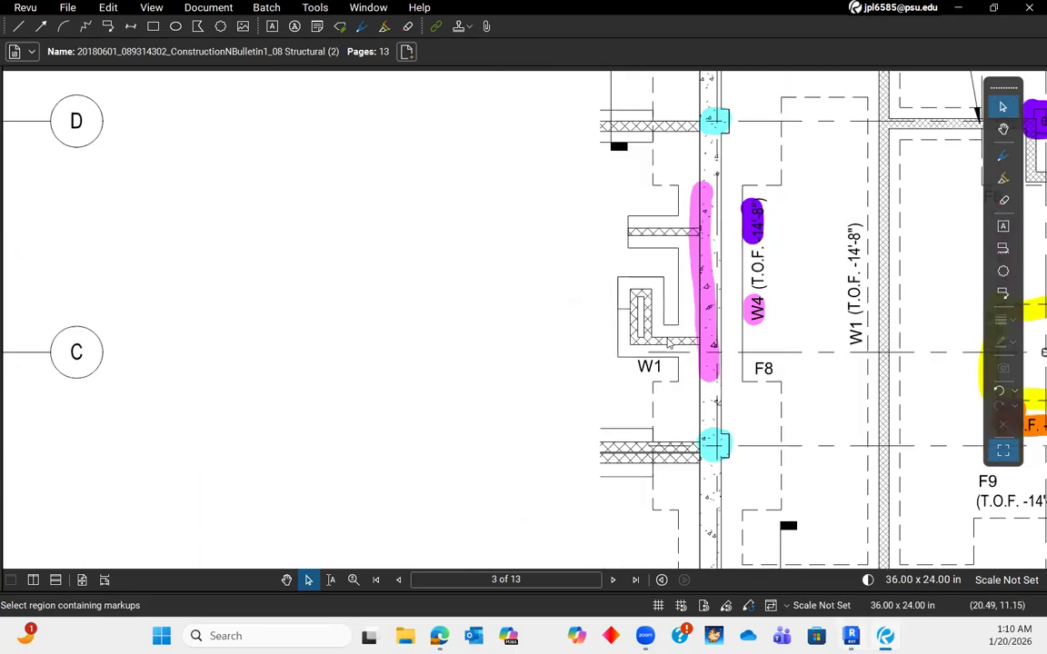
pyautogui.moveTo(729, 326); pyautogui.dragTo(675, 289, button='middle')
pyautogui.scroll(3, 629, 267)
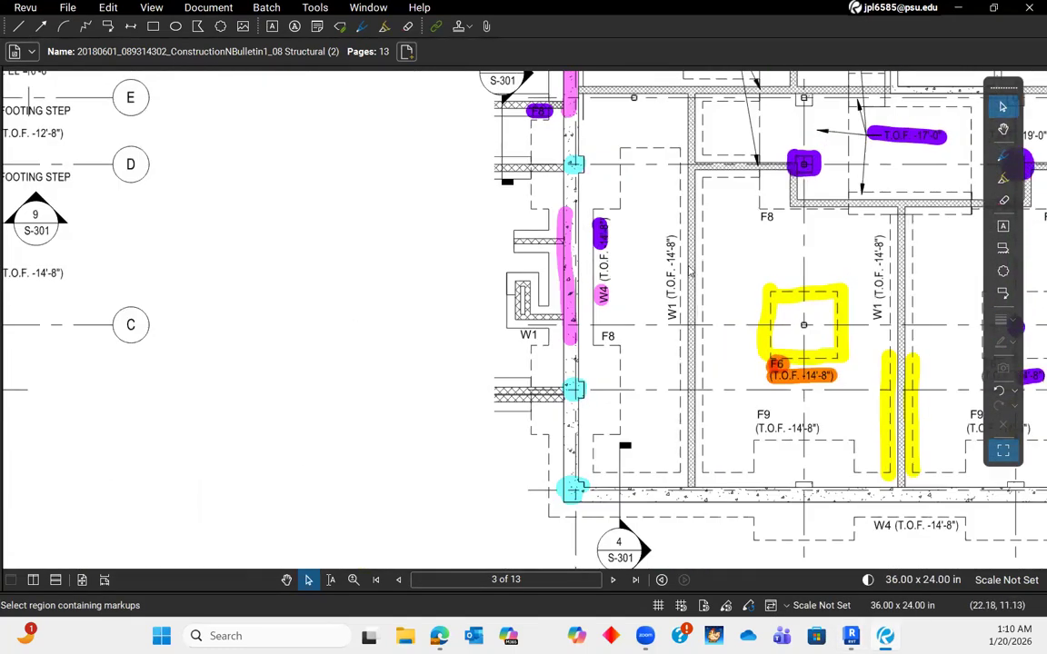
pyautogui.scroll(-2, 689, 269)
pyautogui.scroll(1, 670, 364)
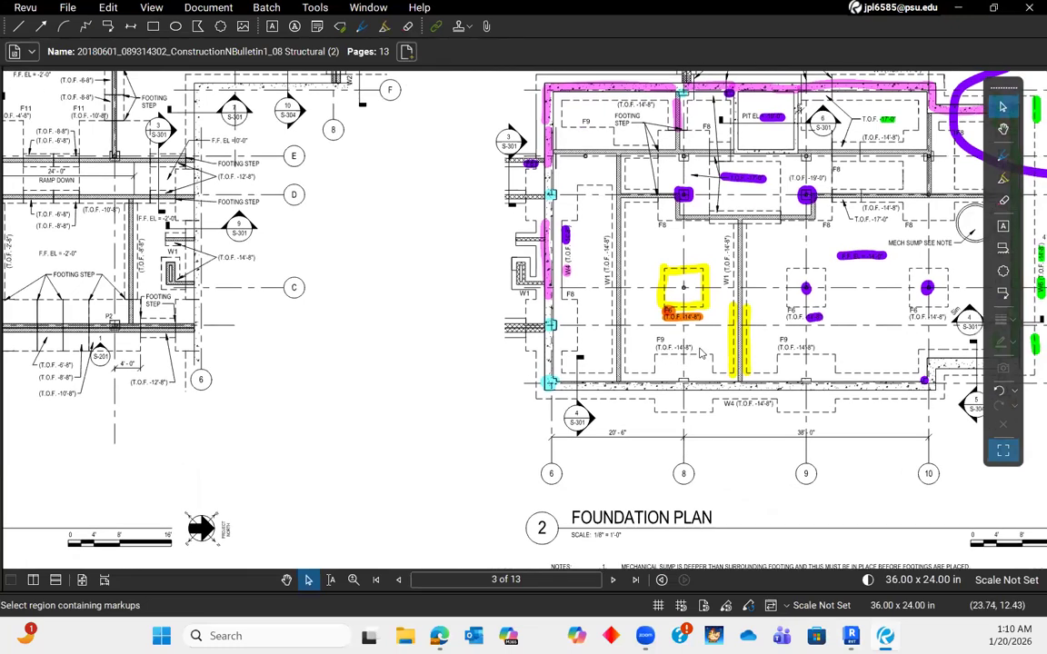
pyautogui.moveTo(656, 287); pyautogui.dragTo(660, 326, button='middle')
pyautogui.scroll(3, 617, 398)
pyautogui.scroll(-4, 611, 385)
# - Check the footing schedule for the size of the W1 wall footing
pyautogui.moveTo(602, 385); pyautogui.dragTo(573, 227, button='middle')
pyautogui.scroll(-3, 545, 272)
pyautogui.scroll(5, 390, 381)
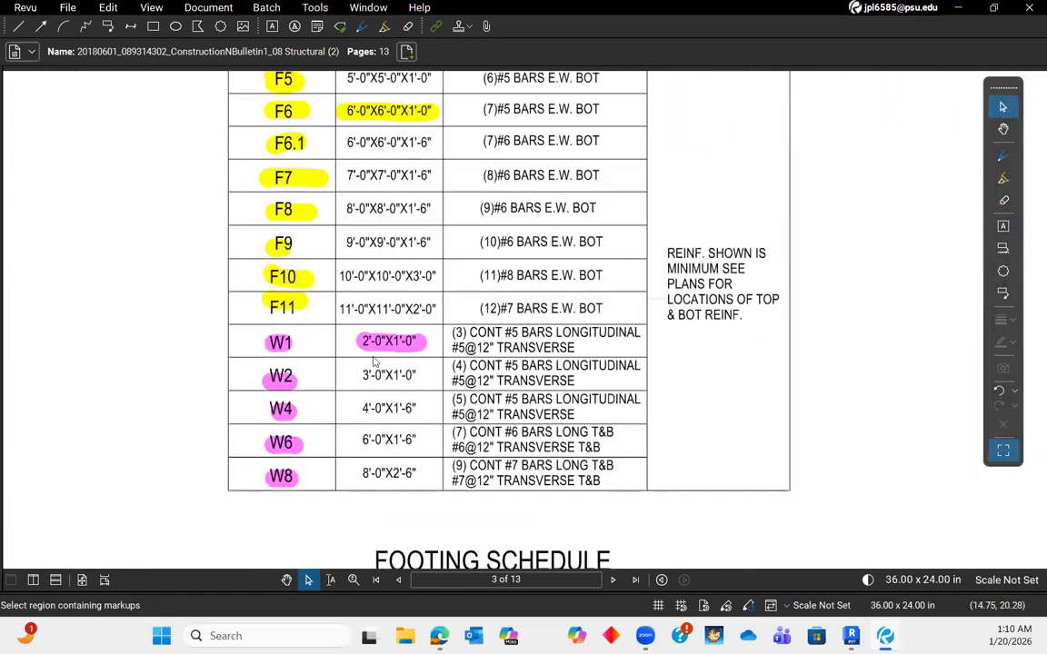
pyautogui.scroll(1, 391, 375)
pyautogui.scroll(2, 395, 365)
pyautogui.scroll(-5, 563, 395)
pyautogui.scroll(3, 627, 273)
# - Examine the W1 footing outlines around the enclosure and stub walls, along with the foundation plan notes
pyautogui.scroll(8, 591, 254)
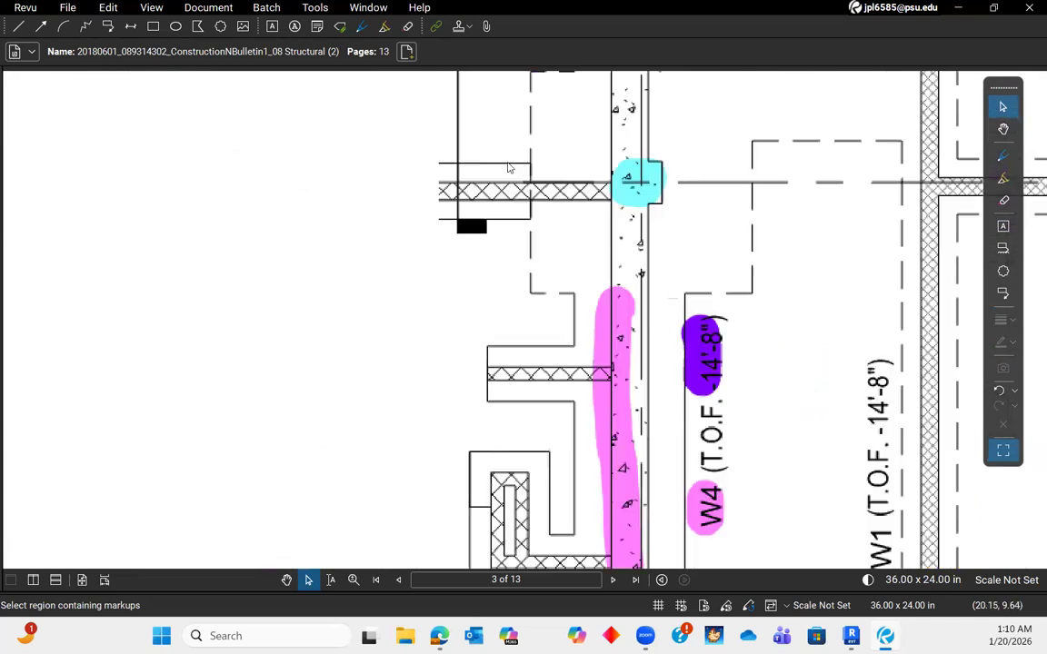
pyautogui.scroll(-5, 535, 221)
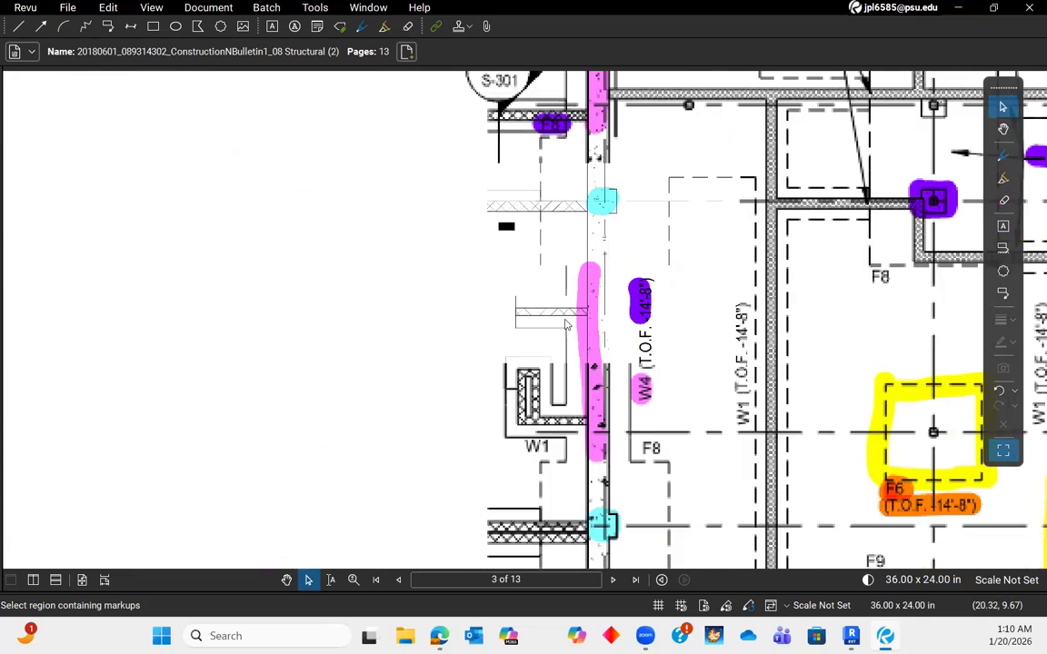
pyautogui.scroll(2, 735, 380)
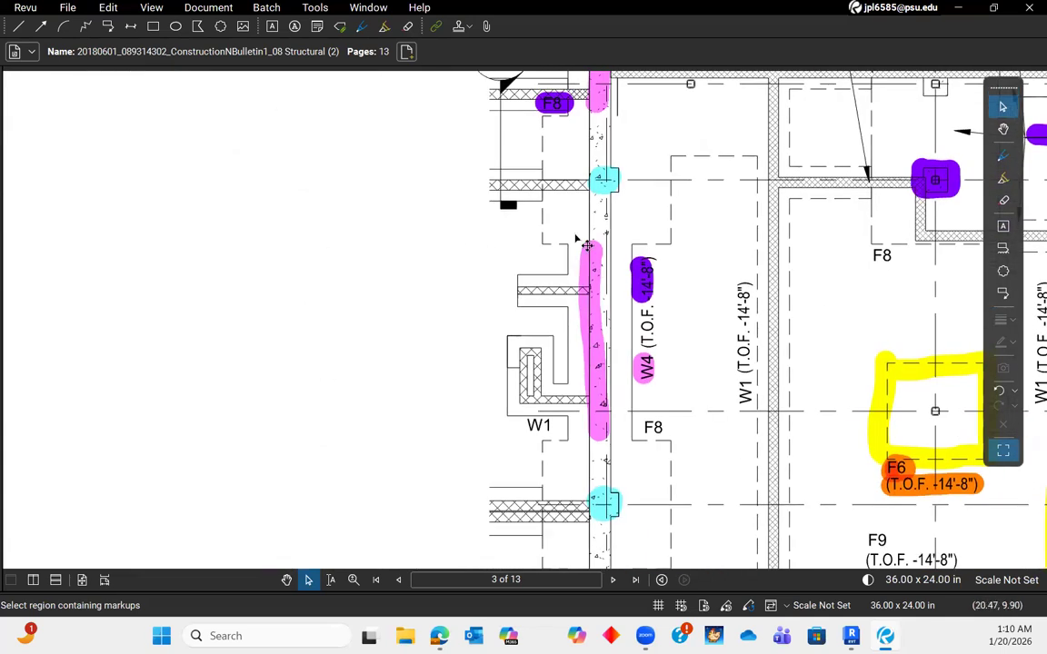
pyautogui.scroll(-5, 586, 246)
pyautogui.scroll(5, 540, 318)
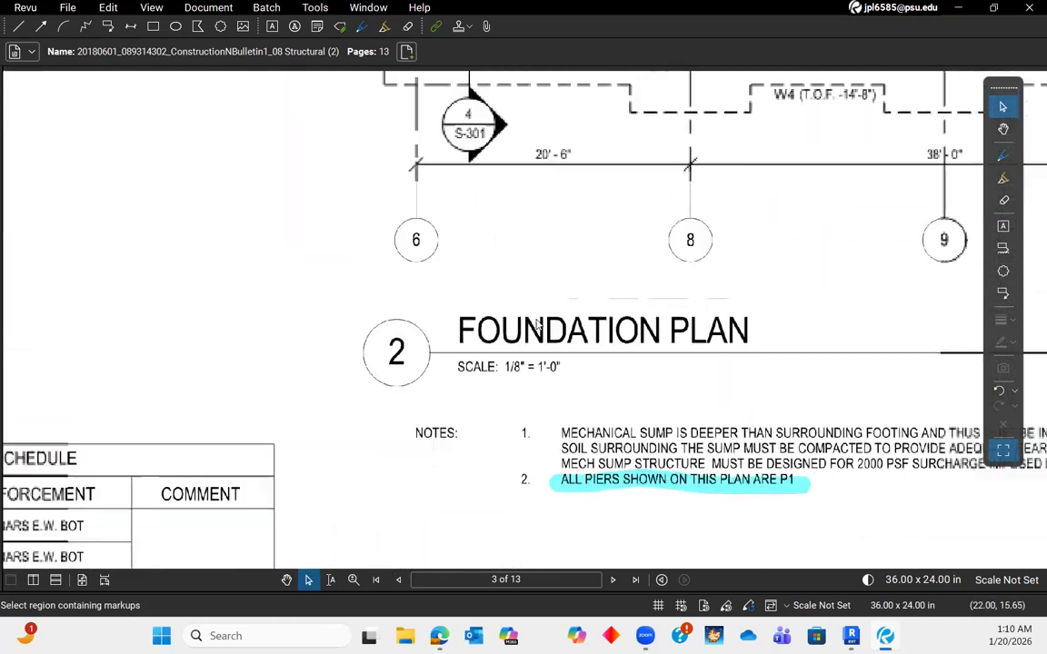
pyautogui.scroll(-5, 536, 322)
pyautogui.scroll(5, 450, 350)
pyautogui.scroll(1, 451, 350)
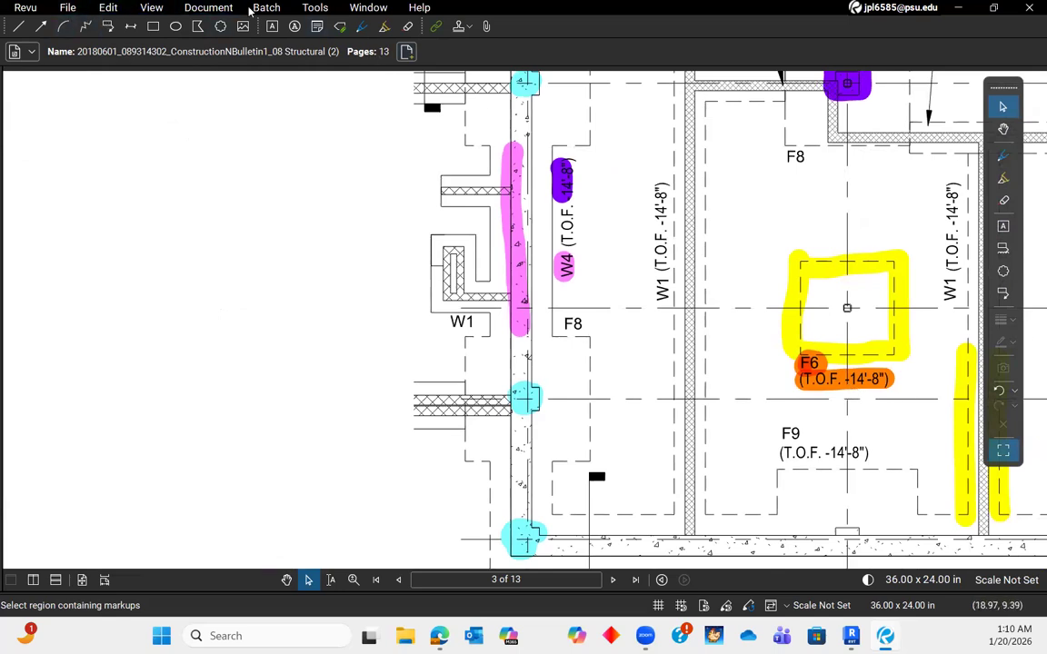
# - Measure the footing's width across the small wall enclosure and apply the preset scale 1/8" = 1'-0" to the current page
pyautogui.click(315, 8)
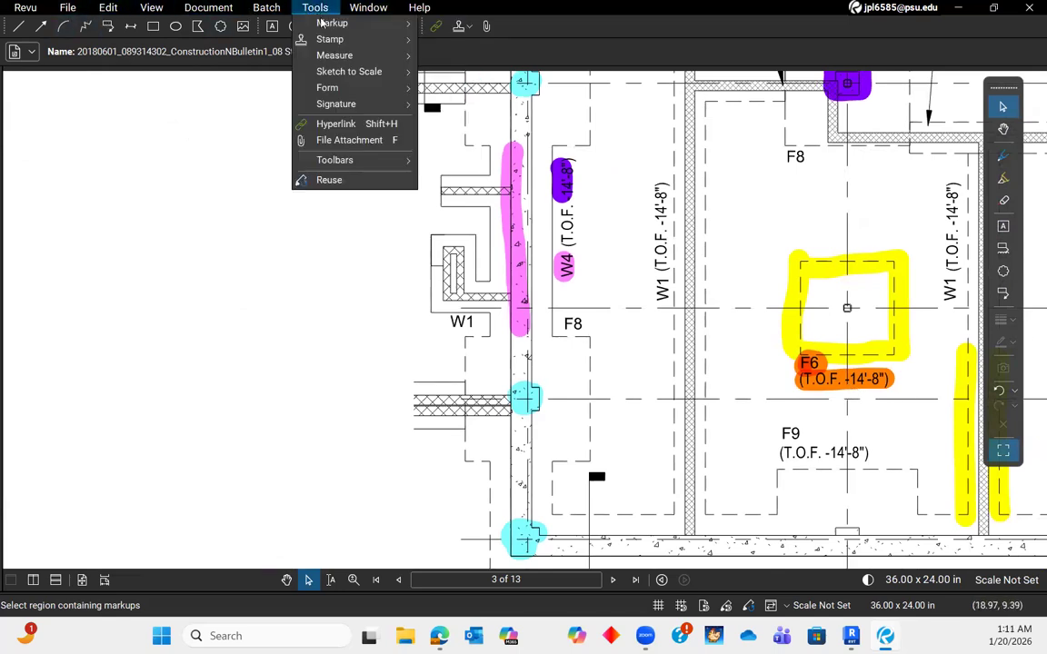
pyautogui.moveTo(320, 23)
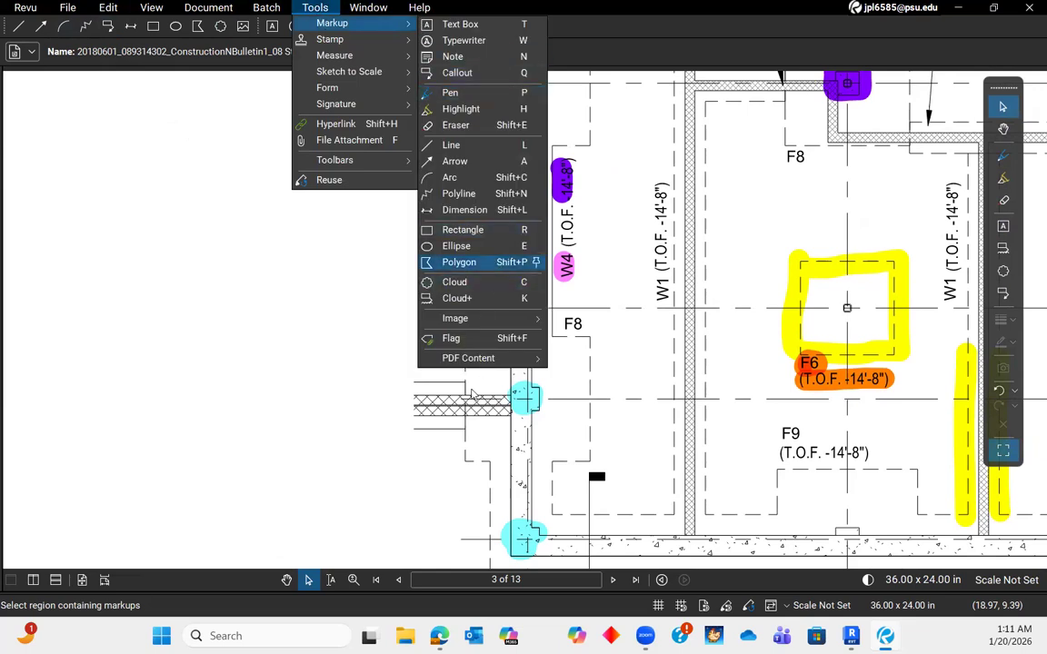
pyautogui.moveTo(334, 55)
pyautogui.click(458, 77)
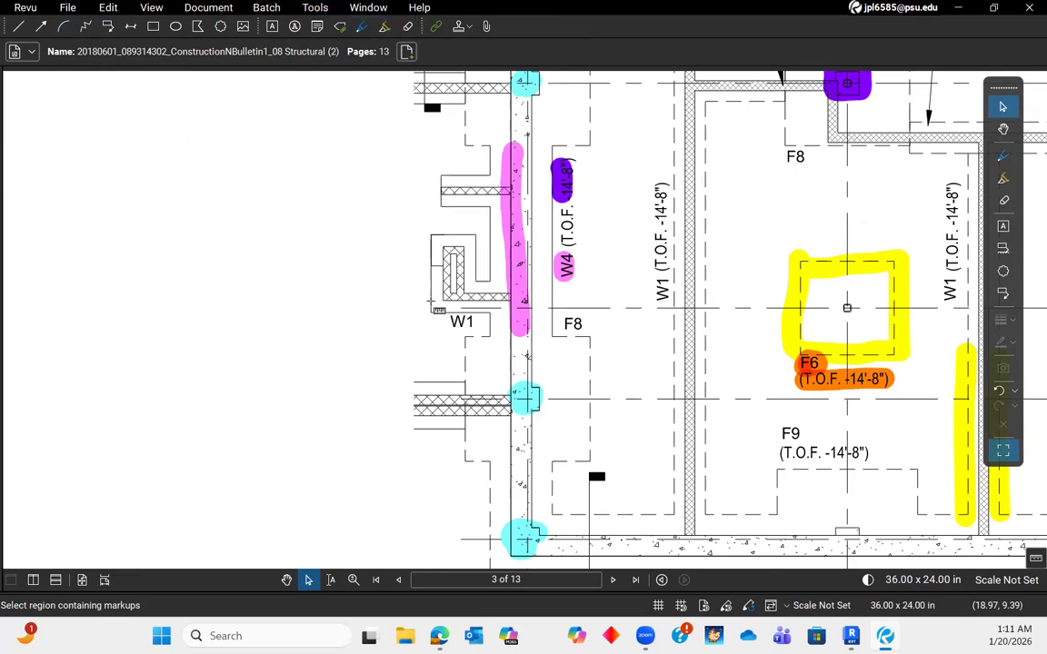
pyautogui.scroll(4, 430, 300)
pyautogui.click(538, 198)
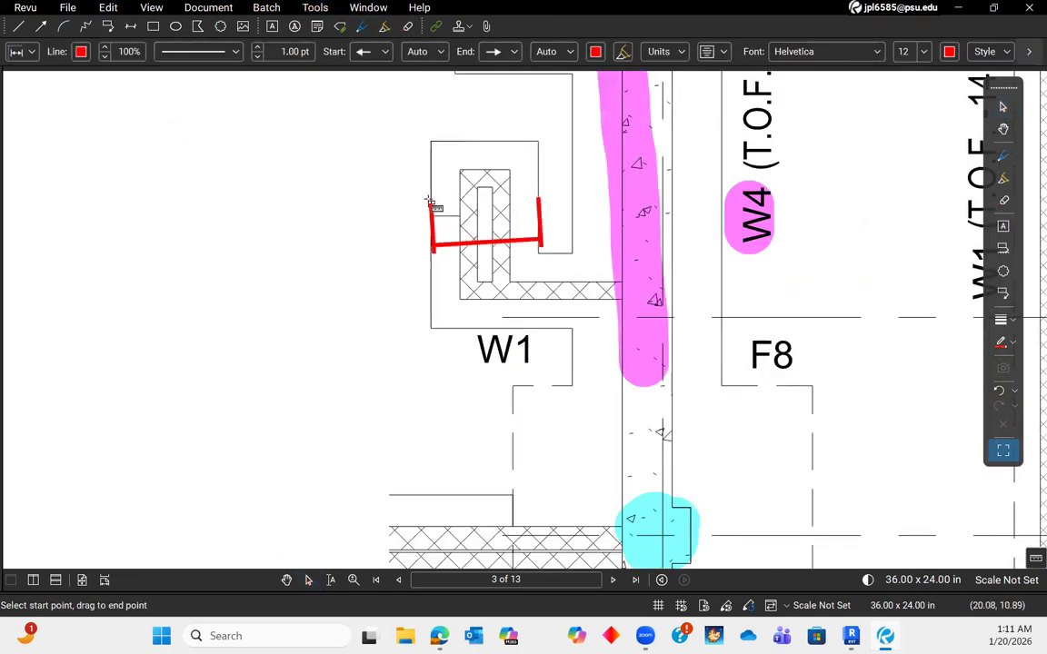
pyautogui.click(430, 199)
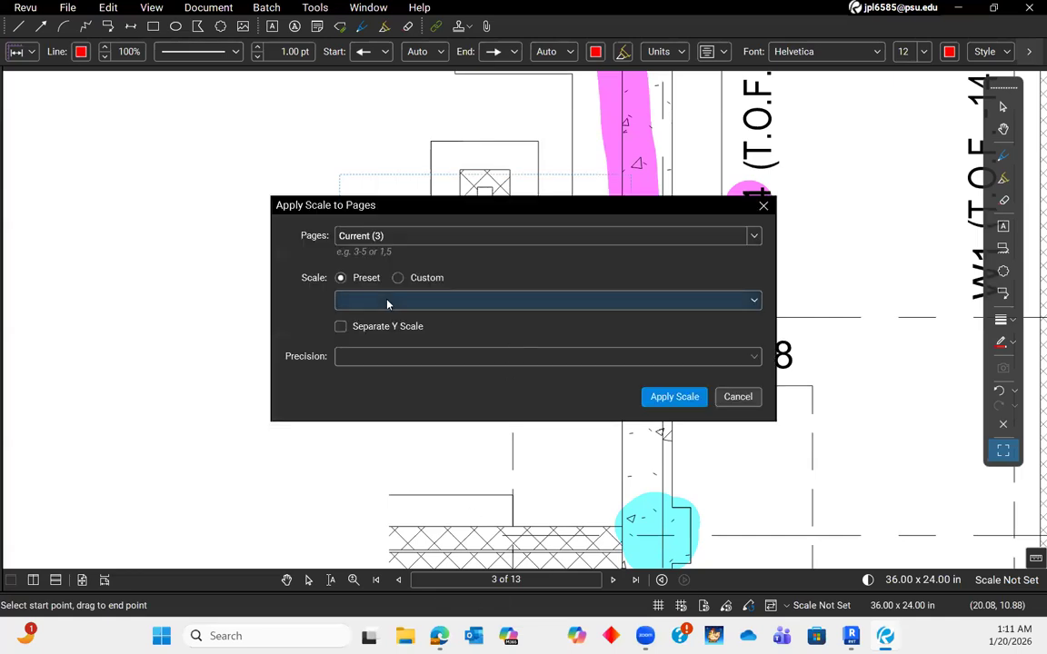
pyautogui.click(387, 301)
pyautogui.click(720, 403)
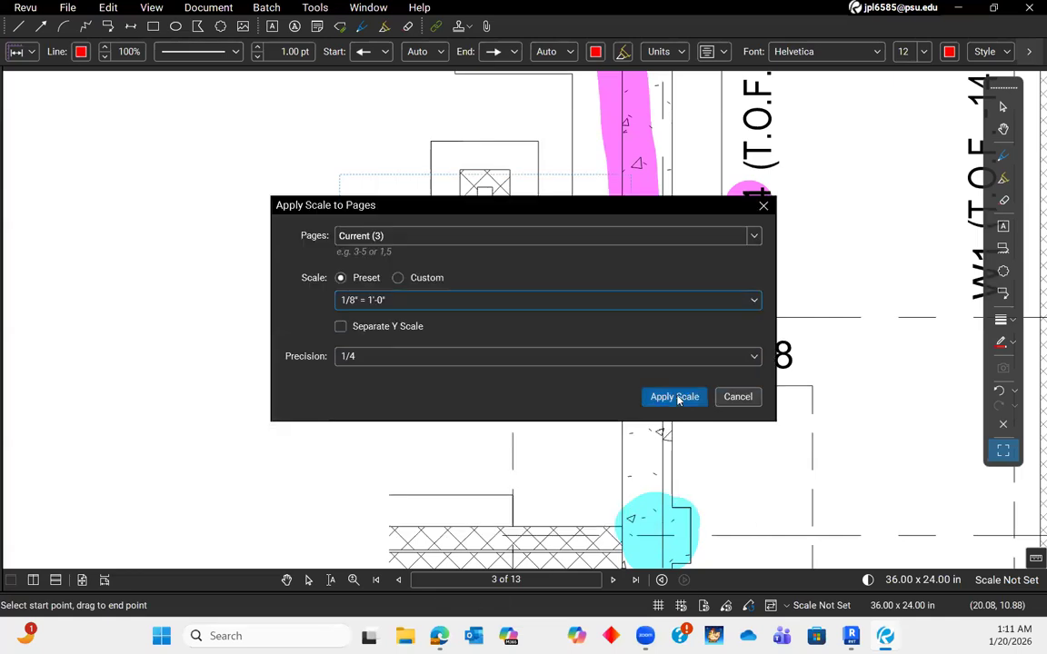
pyautogui.click(675, 397)
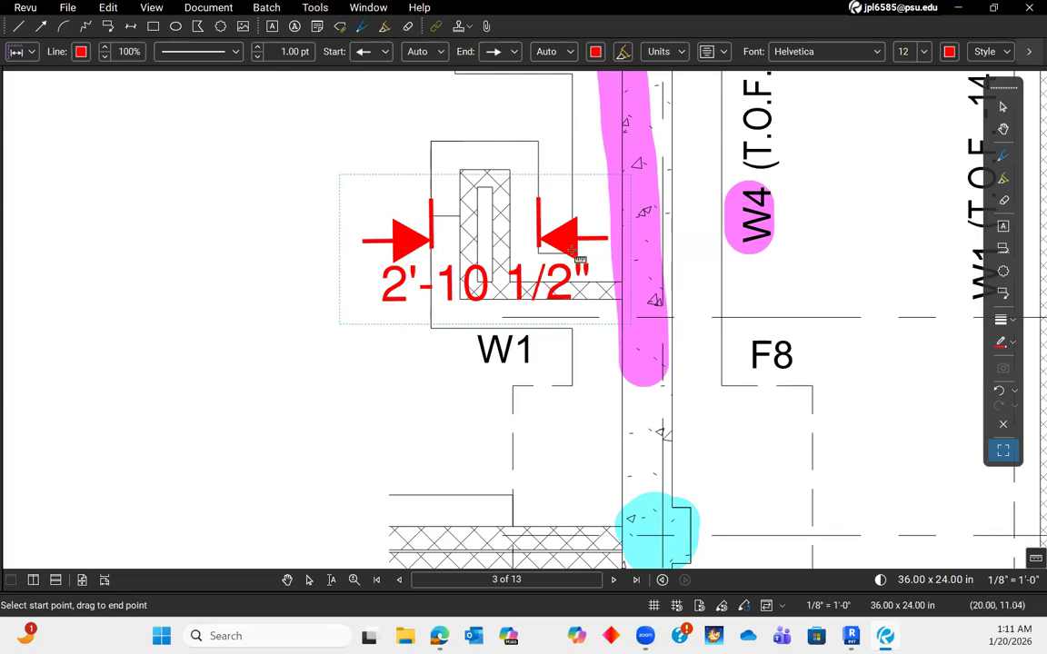
pyautogui.press('Escape')
# - Compare the measured enclosure footing with the wall footing sizes in the footing schedule
pyautogui.scroll(-7, 591, 229)
pyautogui.moveTo(571, 520); pyautogui.dragTo(596, 224, button='middle')
pyautogui.scroll(5, 334, 437)
pyautogui.moveTo(405, 370); pyautogui.dragTo(491, 275, button='middle')
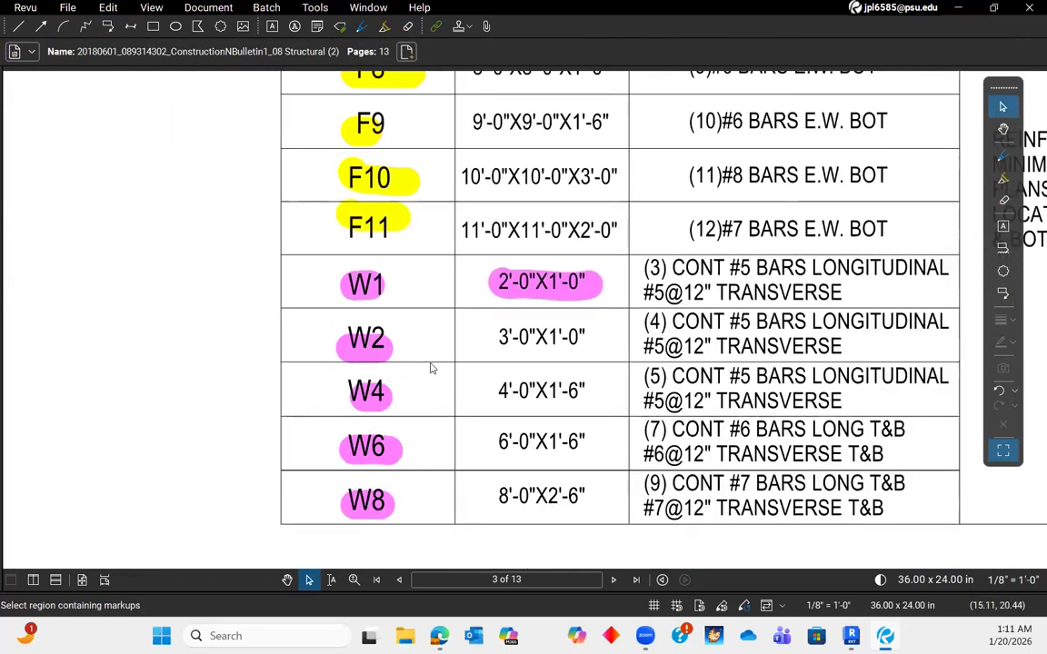
pyautogui.scroll(-8, 521, 362)
pyautogui.moveTo(666, 281); pyautogui.dragTo(628, 392, button='middle')
pyautogui.moveTo(671, 109); pyautogui.dragTo(552, 389, button='middle')
pyautogui.scroll(11, 552, 389)
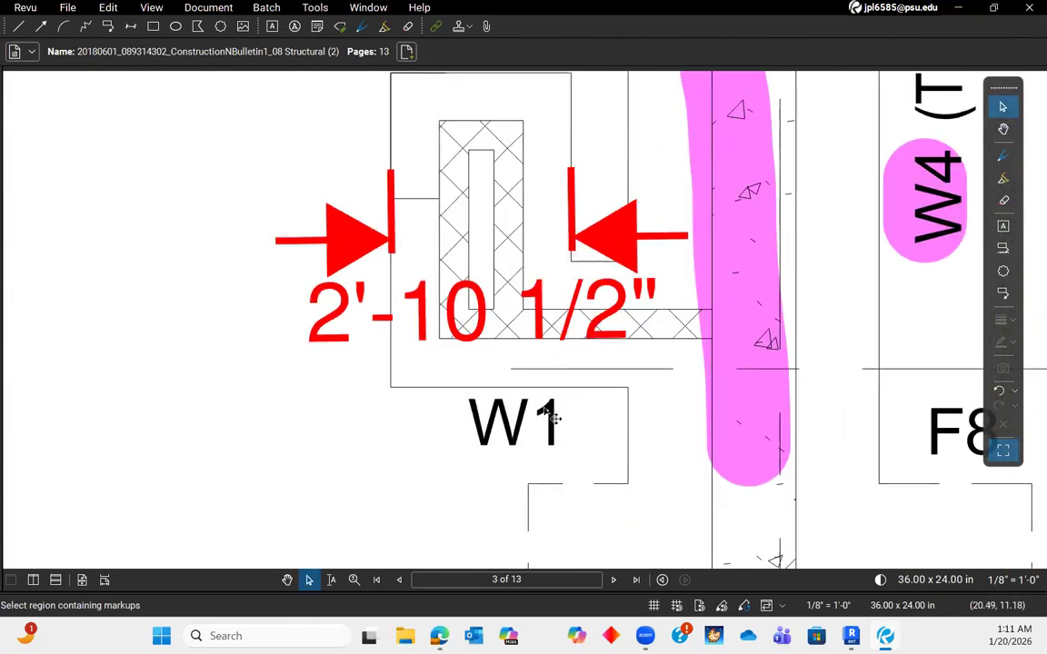
# - Reposition the dimension's endpoints to measure the W1 footing's width across the wall joining the enclosure to the main wall
pyautogui.click(381, 306)
pyautogui.moveTo(391, 172); pyautogui.dragTo(571, 381)
pyautogui.moveTo(568, 166); pyautogui.dragTo(569, 260)
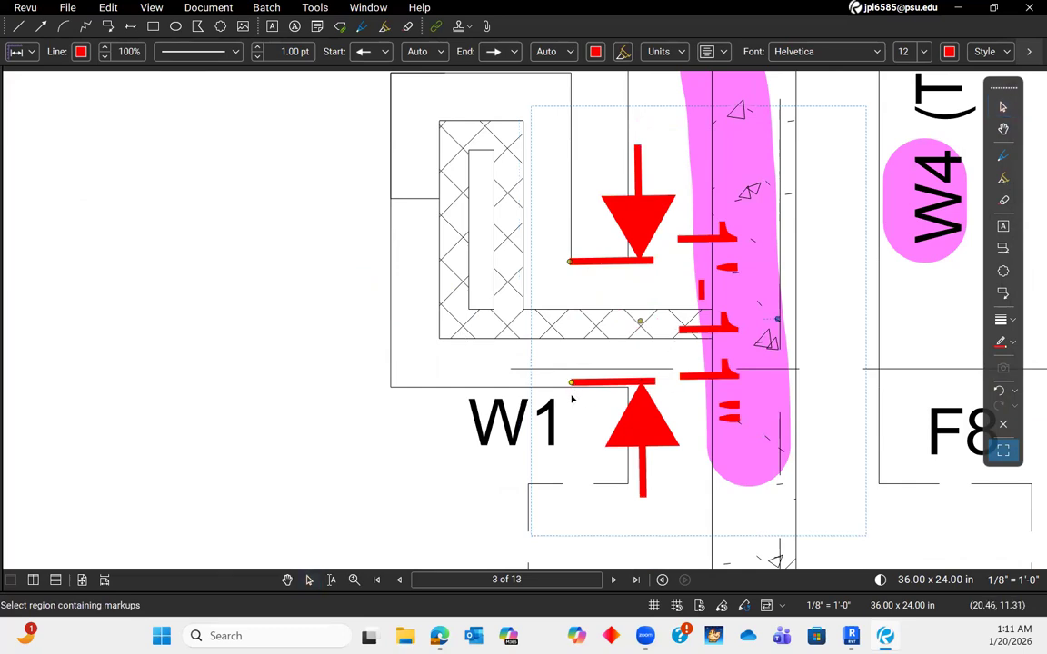
pyautogui.moveTo(571, 383); pyautogui.dragTo(572, 388)
# - Compare the connecting wall's measured footing width with the W1 size in the footing schedule
pyautogui.scroll(-6, 709, 312)
pyautogui.scroll(-5, 661, 391)
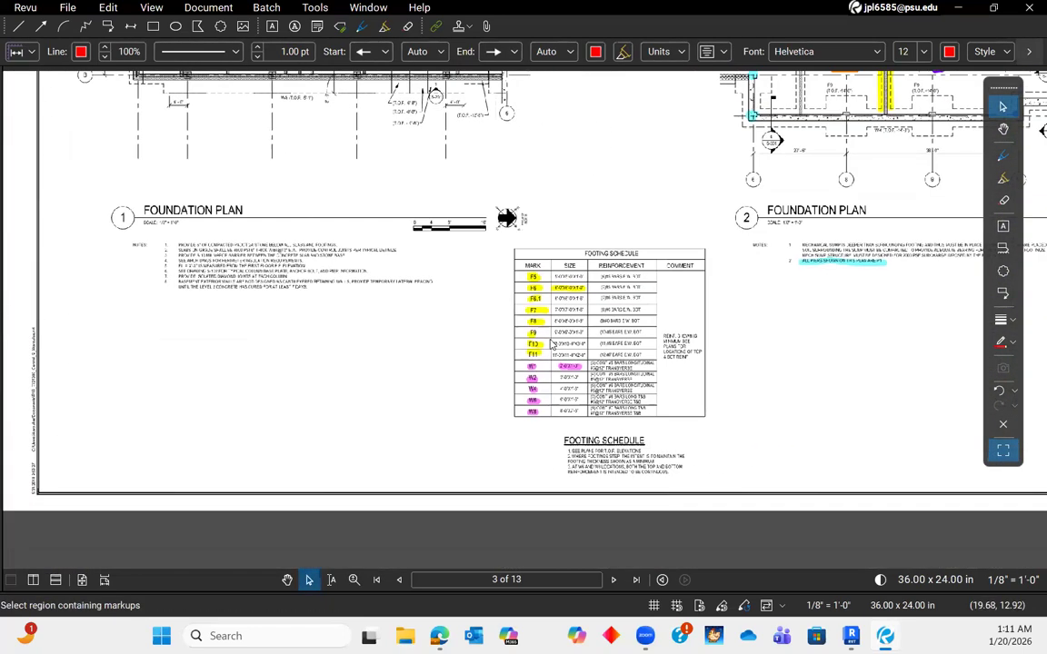
pyautogui.scroll(6, 479, 484)
pyautogui.scroll(-5, 516, 451)
pyautogui.scroll(10, 709, 136)
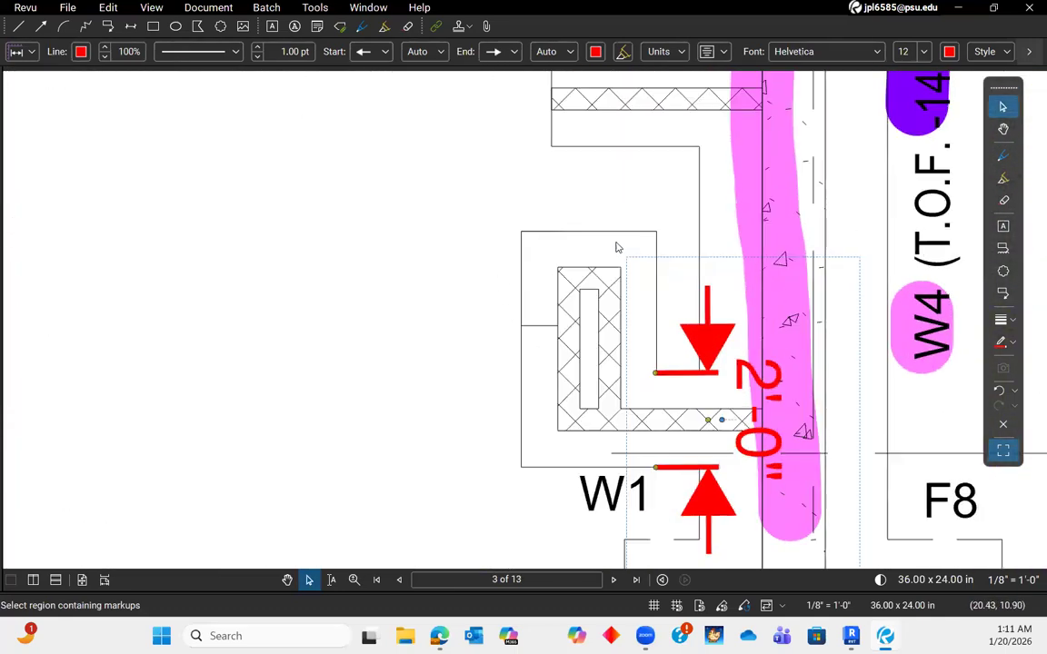
pyautogui.scroll(-8, 616, 248)
pyautogui.scroll(6, 687, 371)
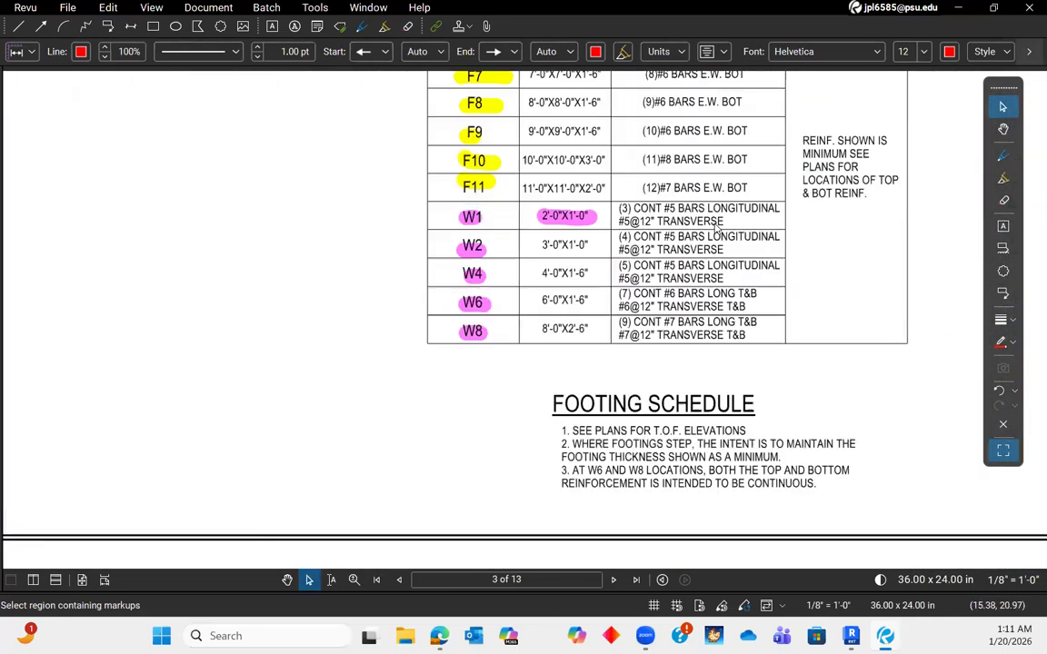
pyautogui.scroll(-6, 688, 372)
pyautogui.scroll(10, 727, 336)
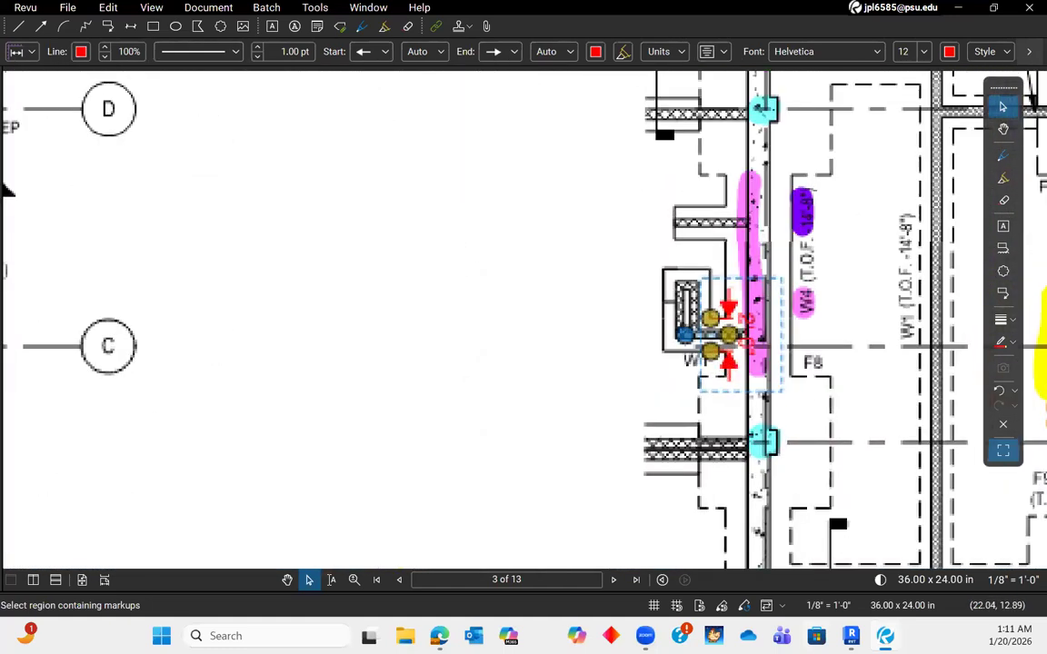
# - Switch to Revit and place a W6 wall foundation under the long grid 3 wall that adjoins the rectangular enclosure
pyautogui.click(853, 637)
pyautogui.scroll(2, 564, 361)
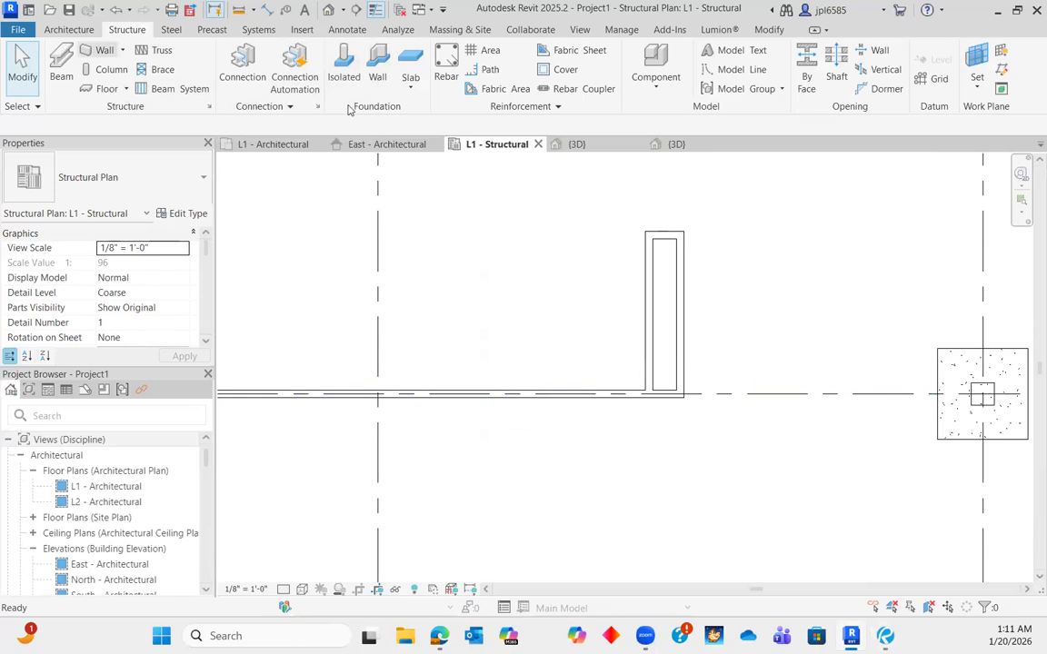
pyautogui.click(93, 53)
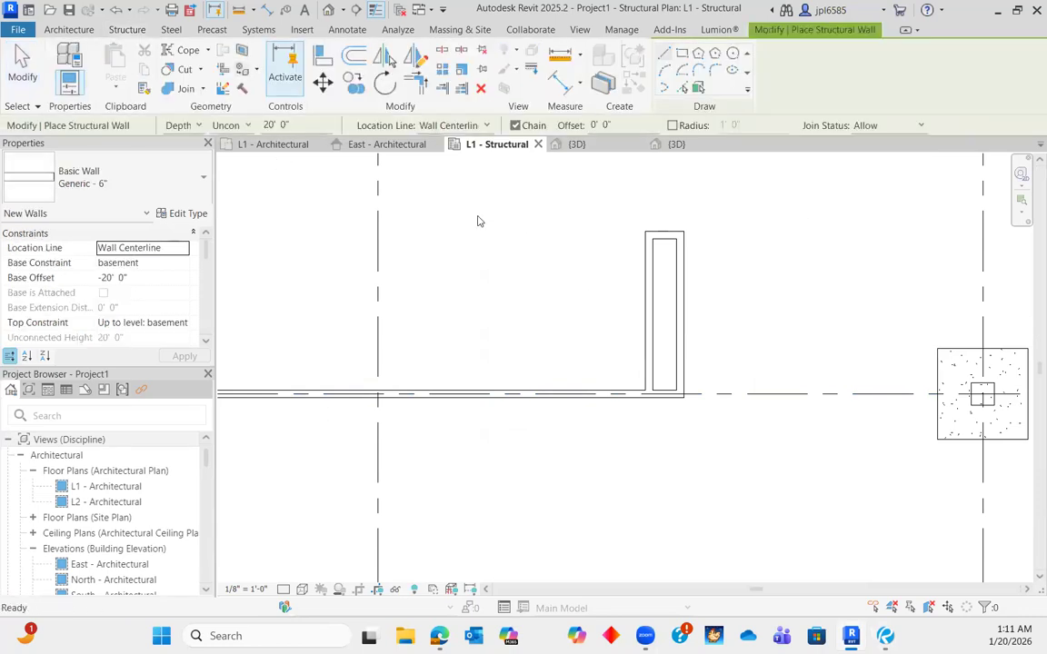
pyautogui.press('Escape')
pyautogui.click(375, 66)
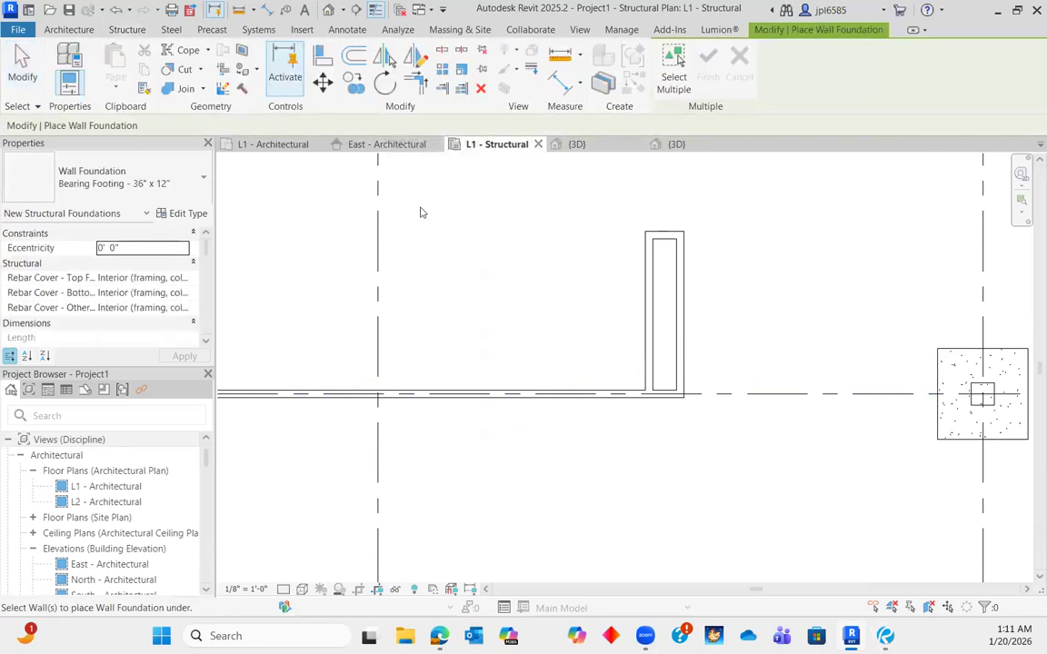
pyautogui.click(172, 180)
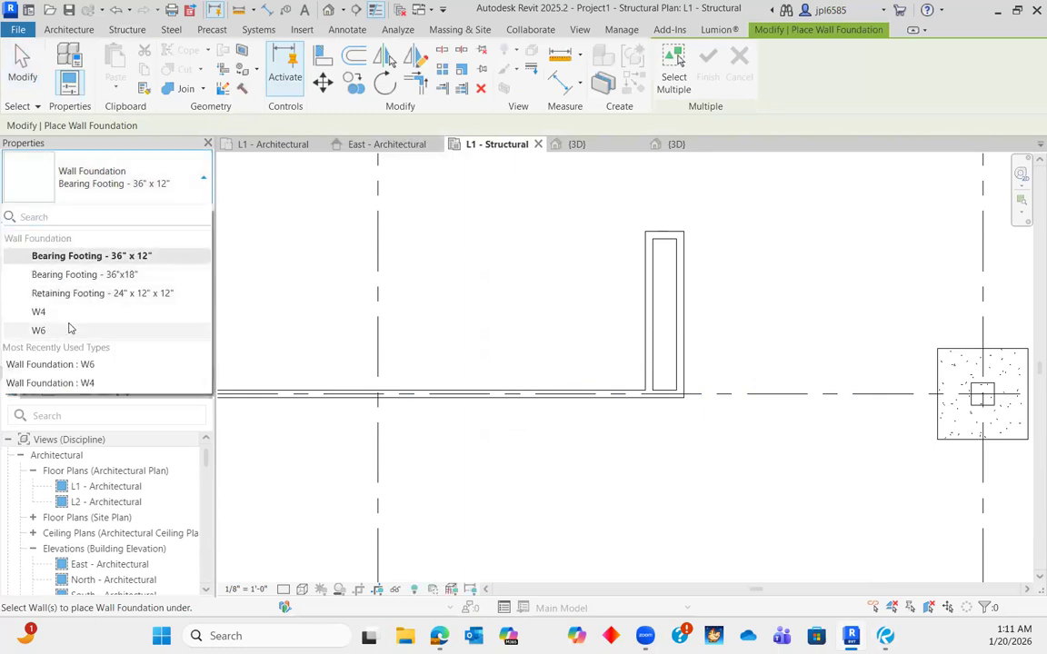
pyautogui.click(38, 331)
pyautogui.click(726, 372)
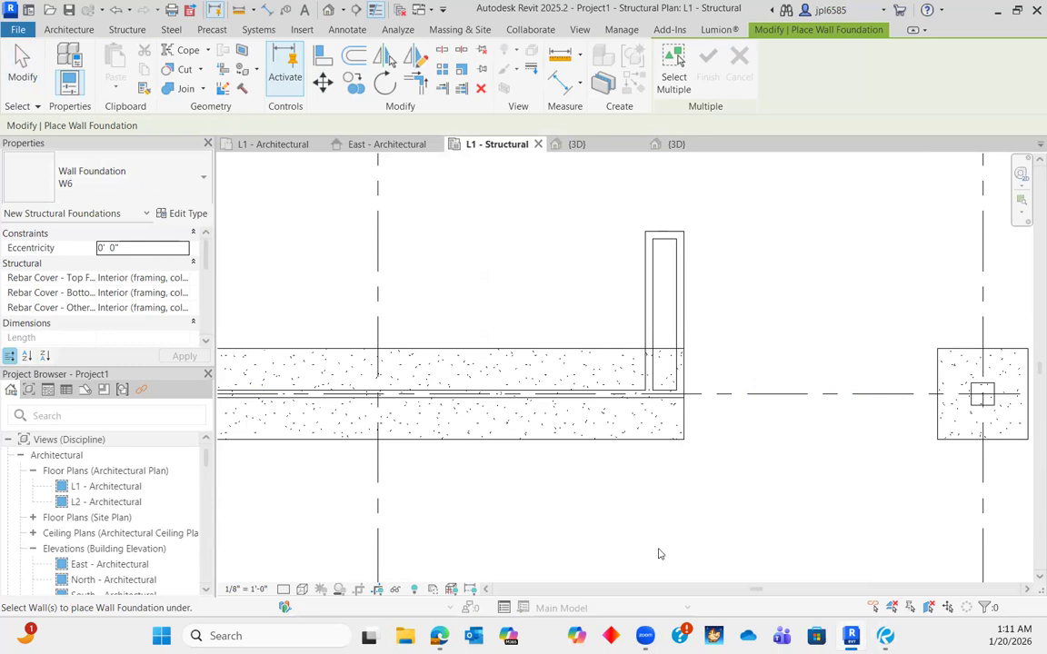
# - Switch to the structural plan in Revu and examine how the W1 footing outline extends around the rectangular enclosure
pyautogui.press('Escape')
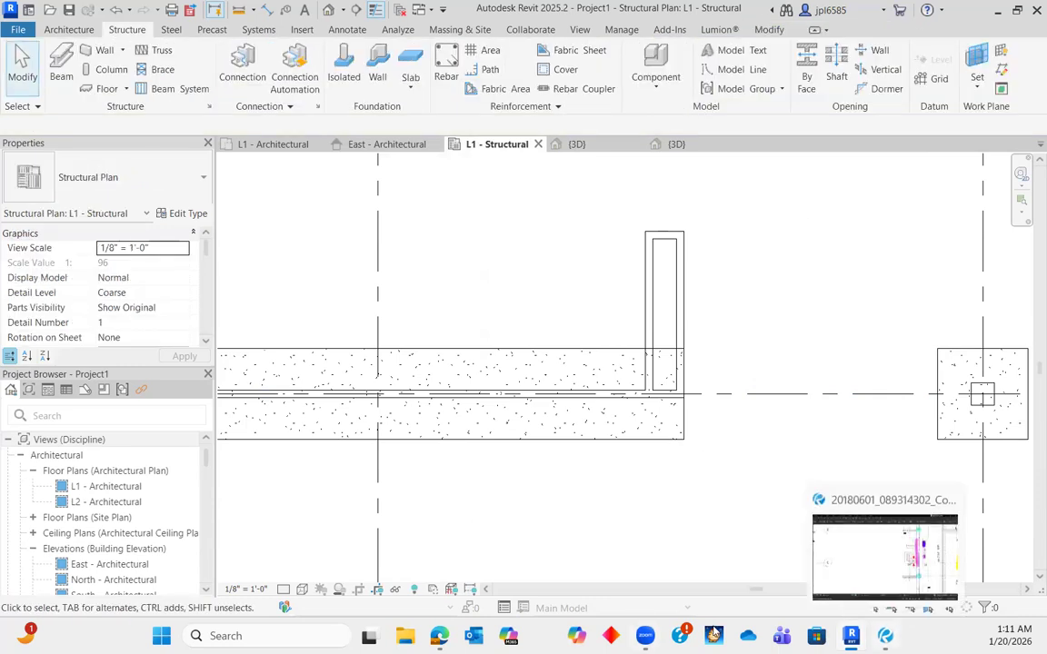
pyautogui.click(885, 636)
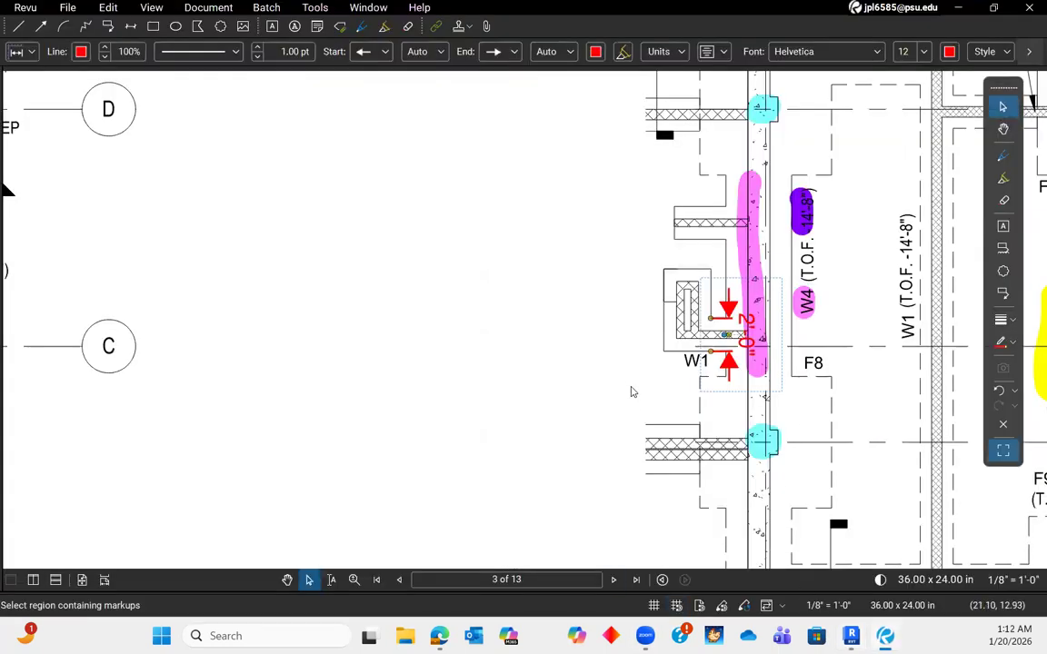
pyautogui.scroll(4, 633, 392)
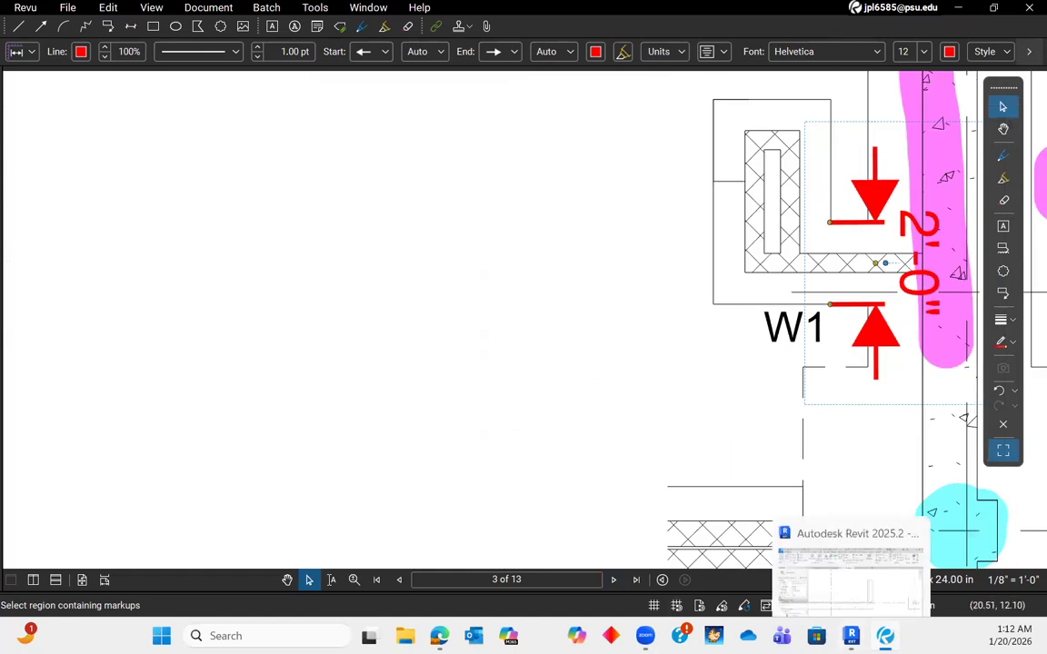
# - Switch to Revit and extend the end of the W6 footing along its wall line past the enclosure's outer long wall
pyautogui.click(850, 636)
pyautogui.click(684, 432)
pyautogui.scroll(3, 682, 397)
pyautogui.moveTo(726, 376); pyautogui.dragTo(735, 382)
pyautogui.click(825, 479)
pyautogui.scroll(-3, 691, 389)
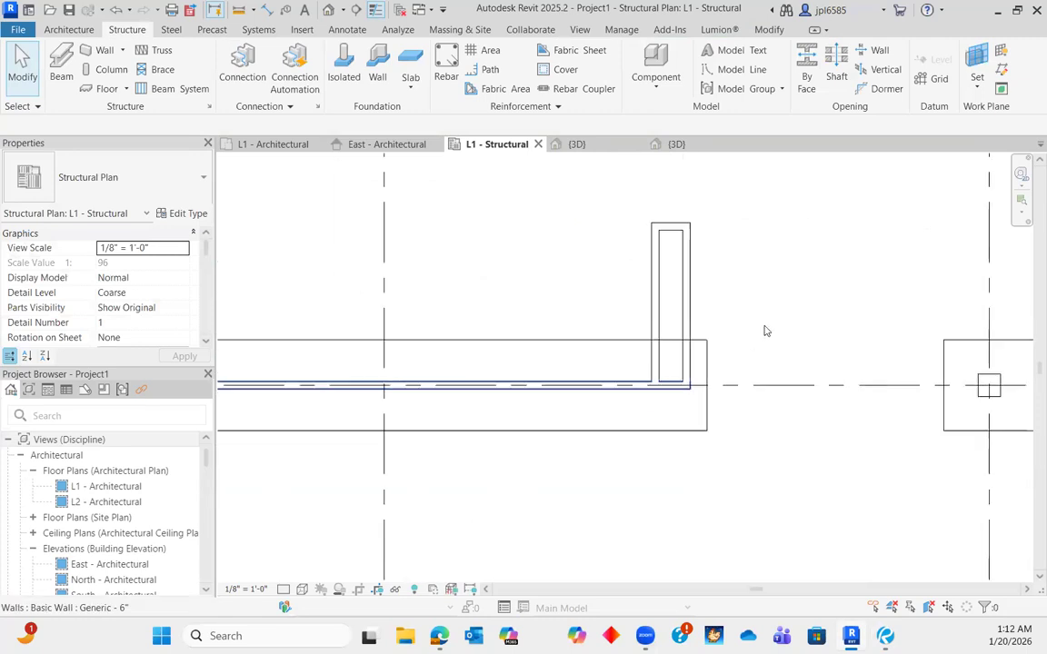
pyautogui.click(708, 395)
pyautogui.moveTo(726, 378); pyautogui.dragTo(728, 379)
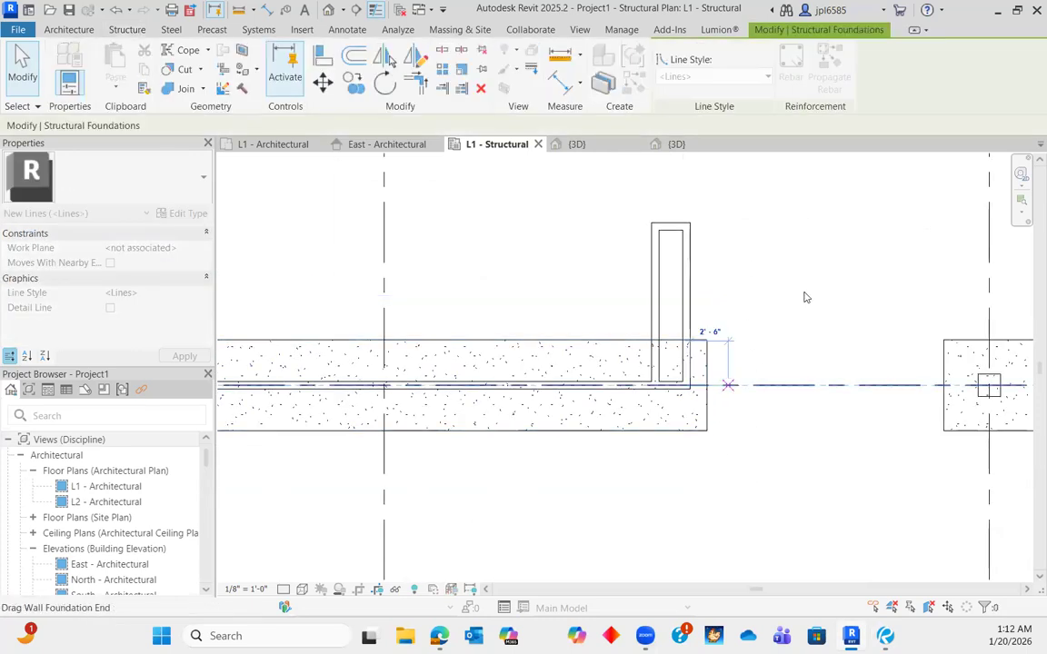
pyautogui.click(804, 294)
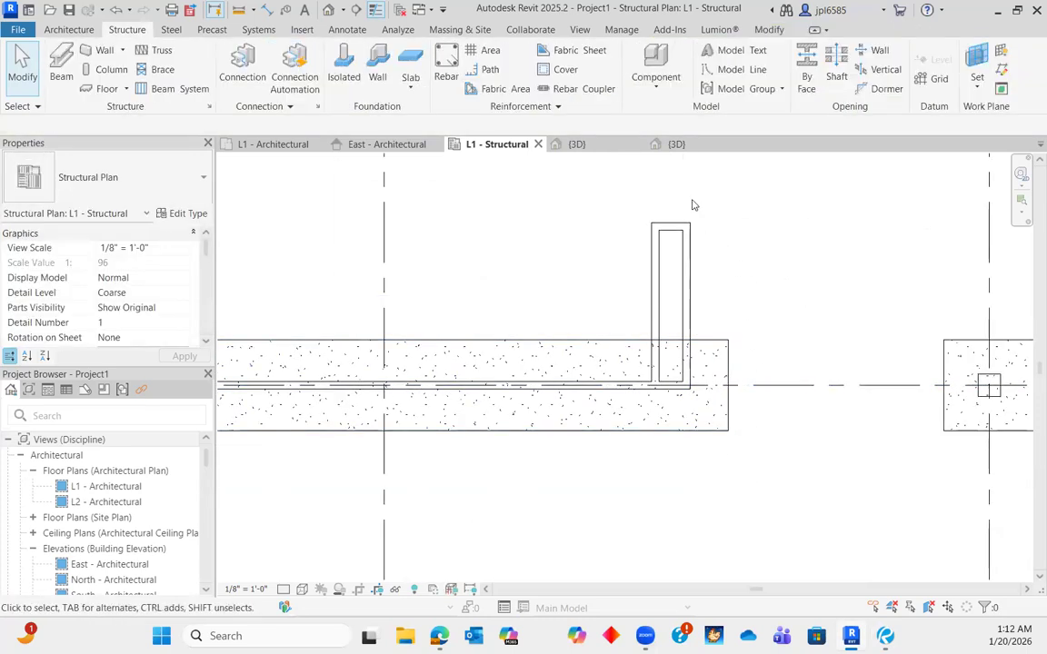
# - Place a W4 wall foundation under the enclosure's left-hand long wall
pyautogui.click(378, 62)
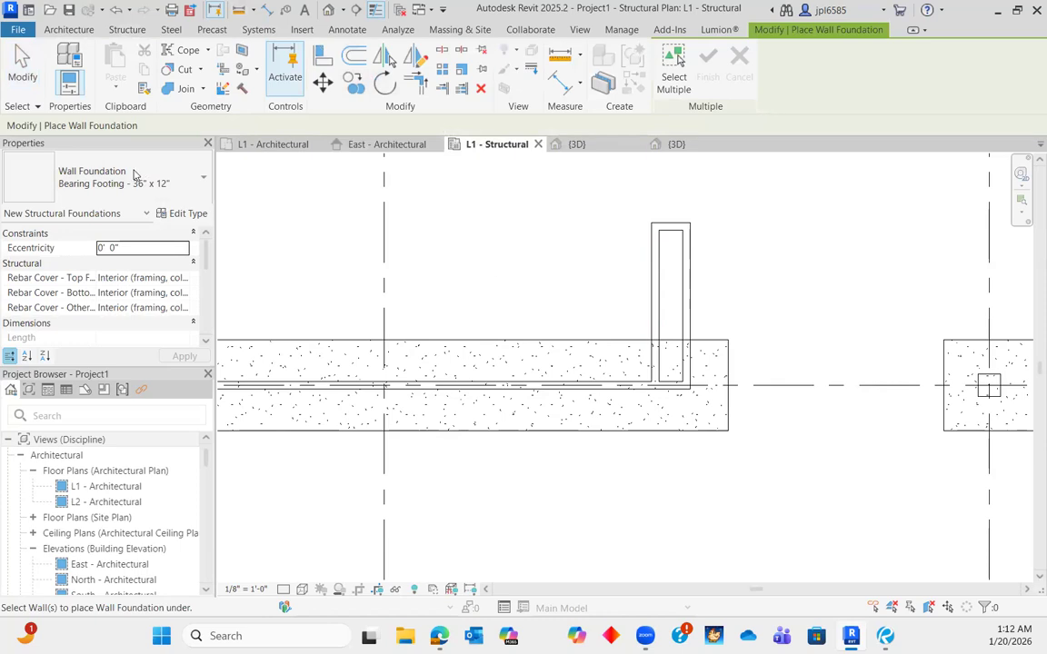
pyautogui.click(134, 176)
pyautogui.click(261, 294)
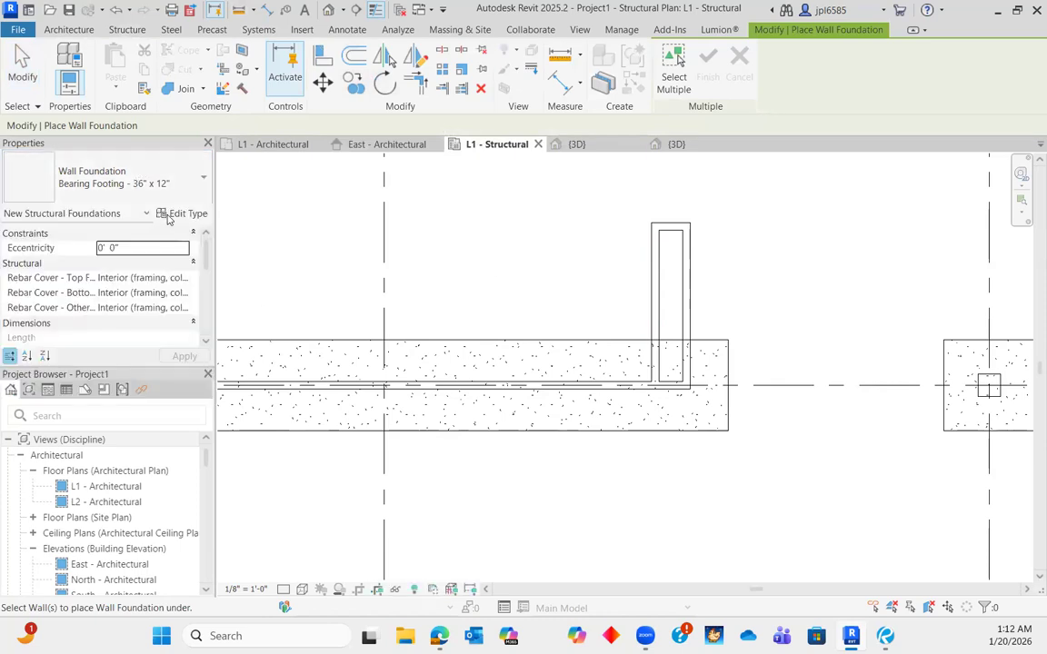
pyautogui.click(135, 187)
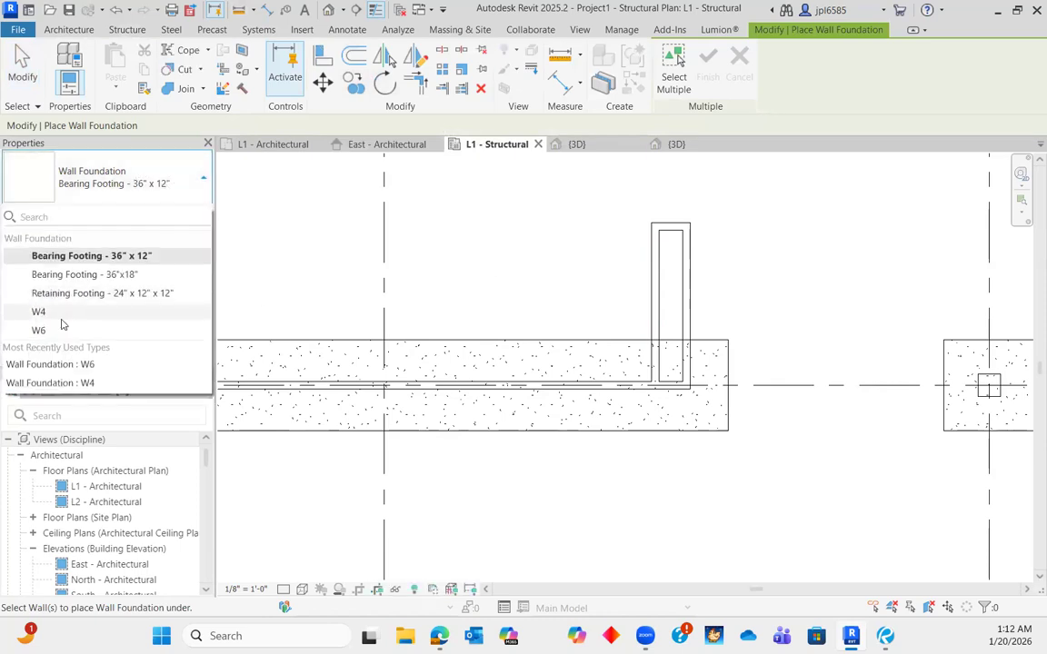
pyautogui.click(656, 271)
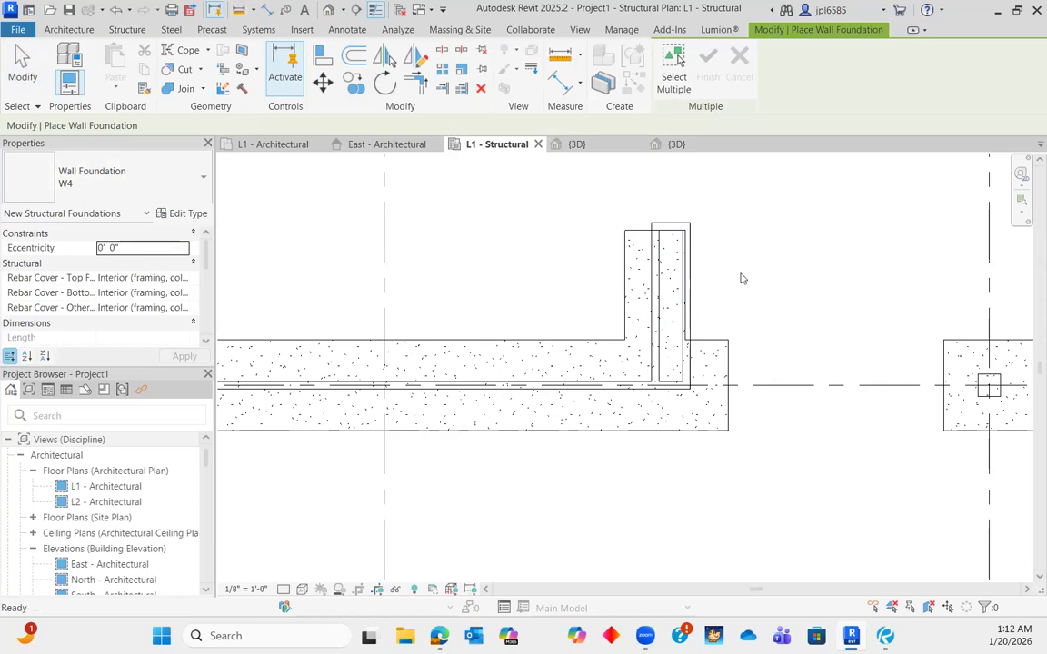
pyautogui.press('Escape')
pyautogui.click(629, 263)
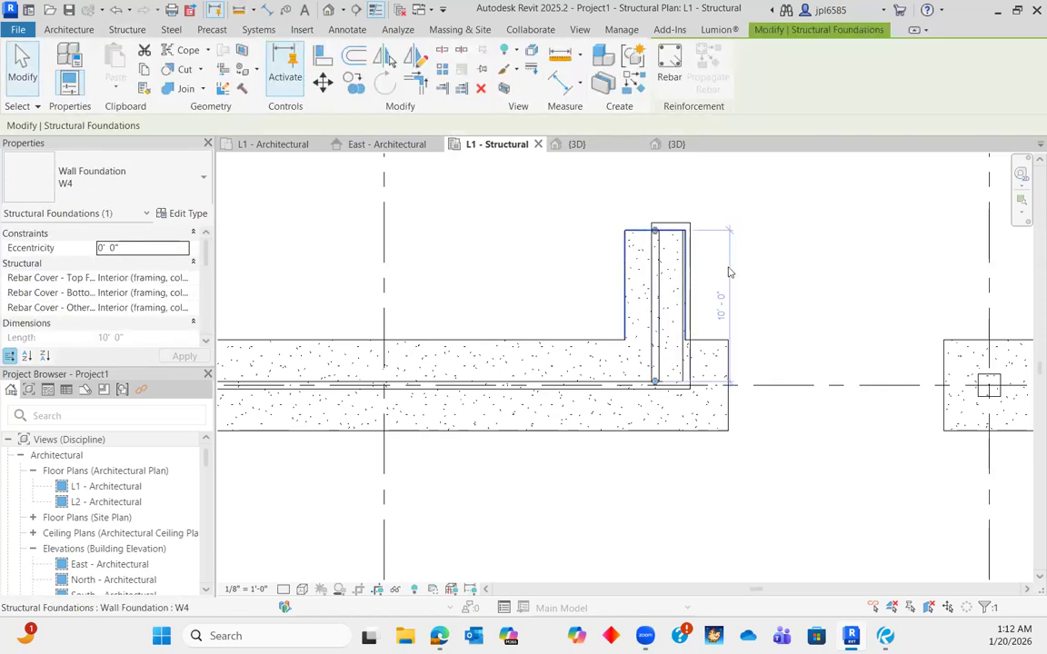
# - Try to shorten the W4 foundation from its end inside the W6 footing, and remove the foundation
pyautogui.scroll(3, 717, 271)
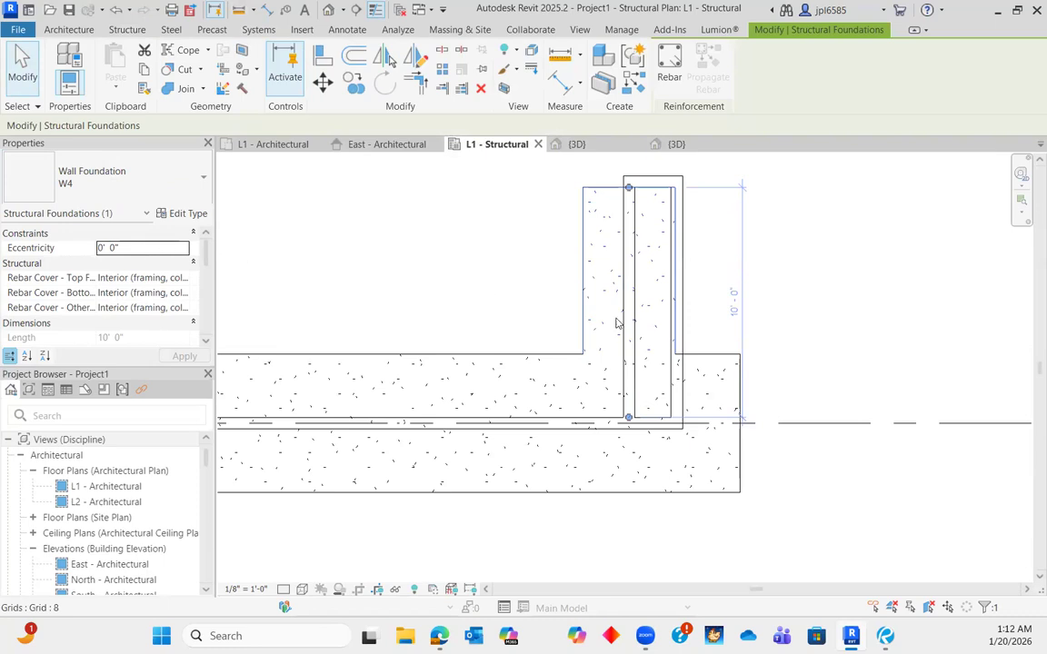
pyautogui.moveTo(630, 370); pyautogui.dragTo(630, 354)
pyautogui.moveTo(627, 418); pyautogui.dragTo(631, 316)
pyautogui.click(796, 330)
pyautogui.click(616, 342)
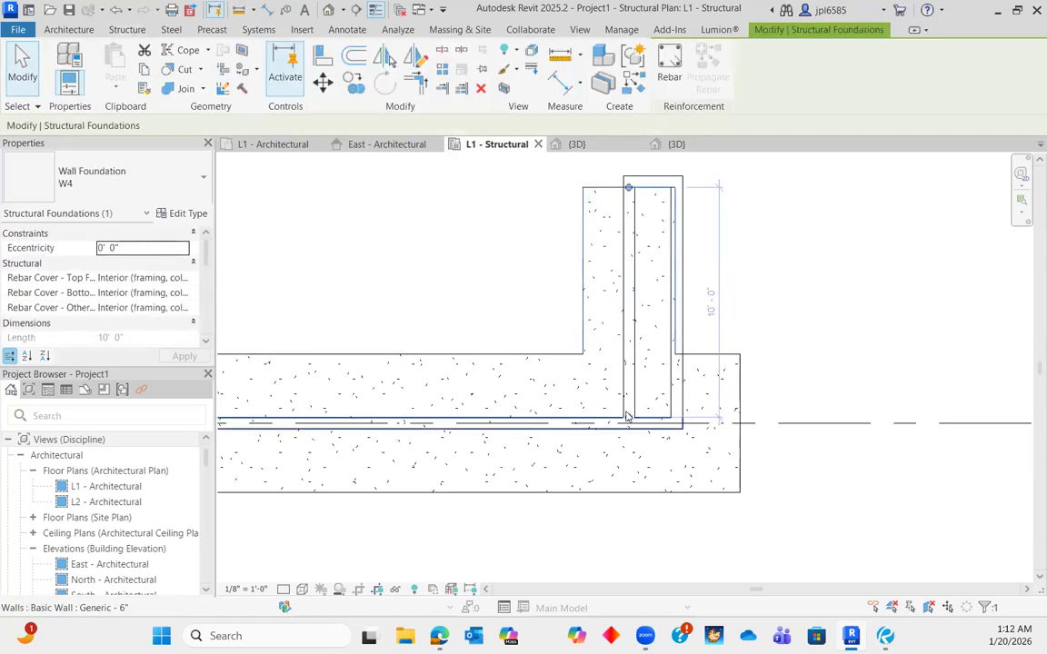
pyautogui.click(737, 310)
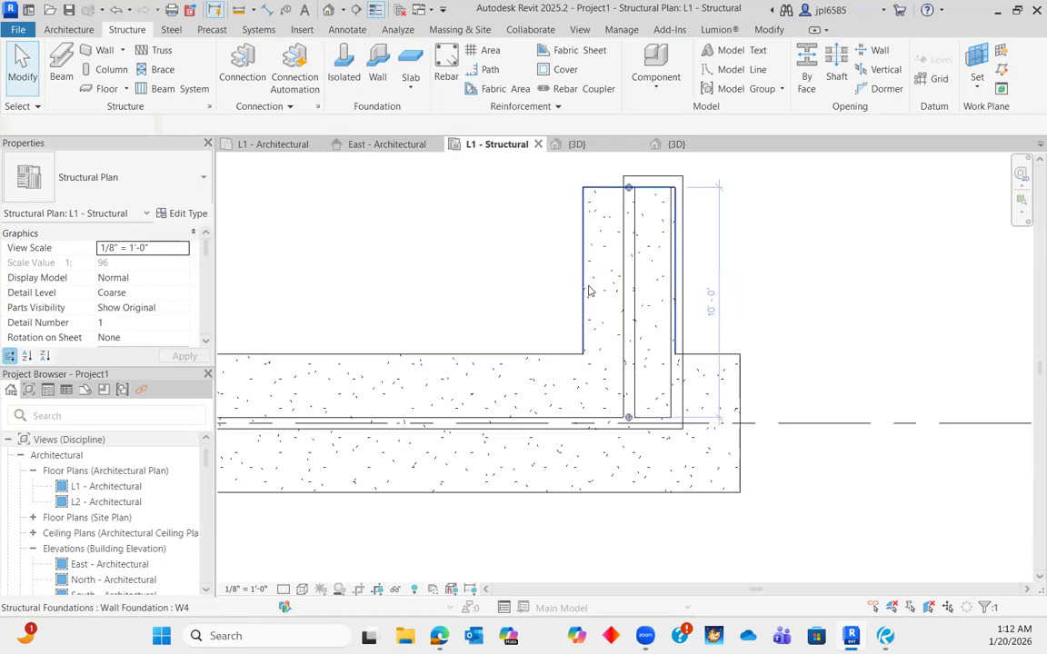
pyautogui.click(639, 352)
pyautogui.press('Escape')
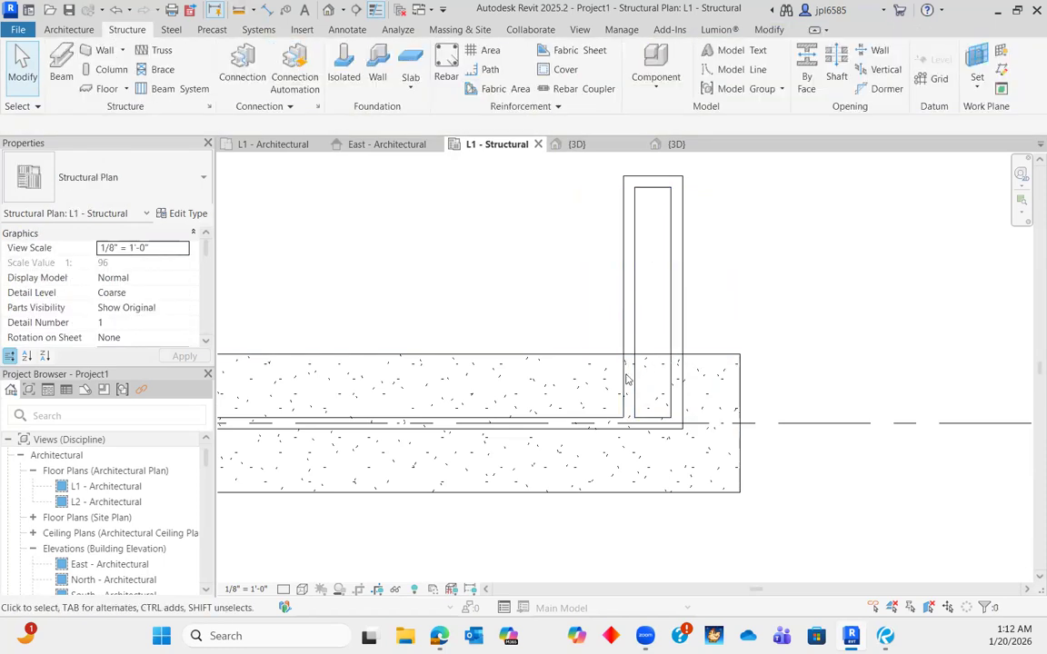
# - Split the enclosure's left-hand long wall where it crosses the edge of the W6 footing
pyautogui.scroll(1, 643, 360)
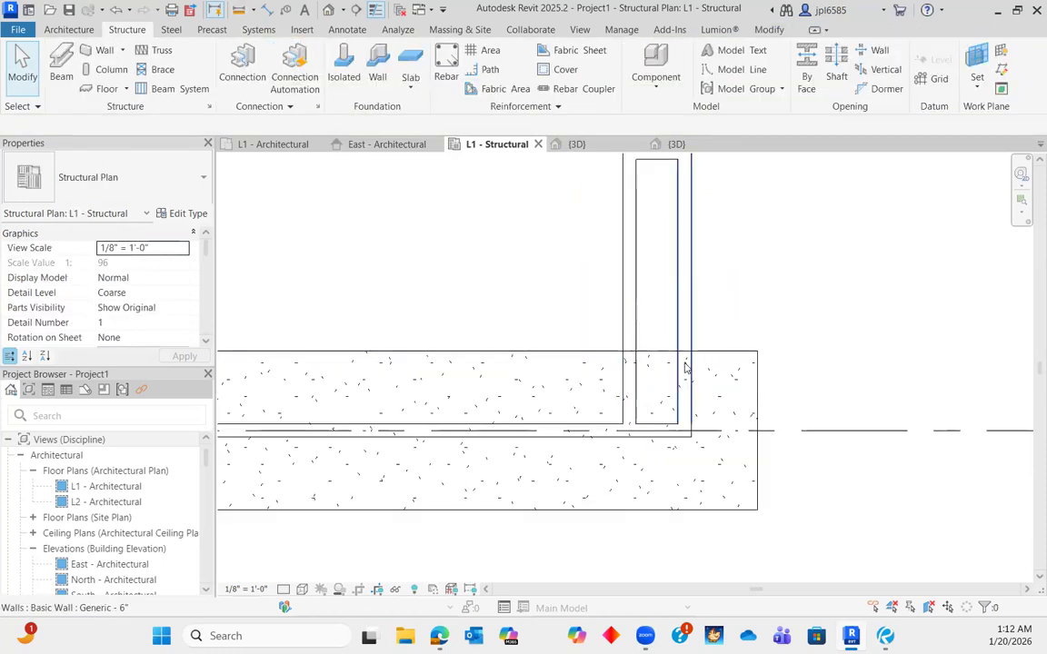
pyautogui.click(768, 33)
pyautogui.press('s')
pyautogui.press('l')
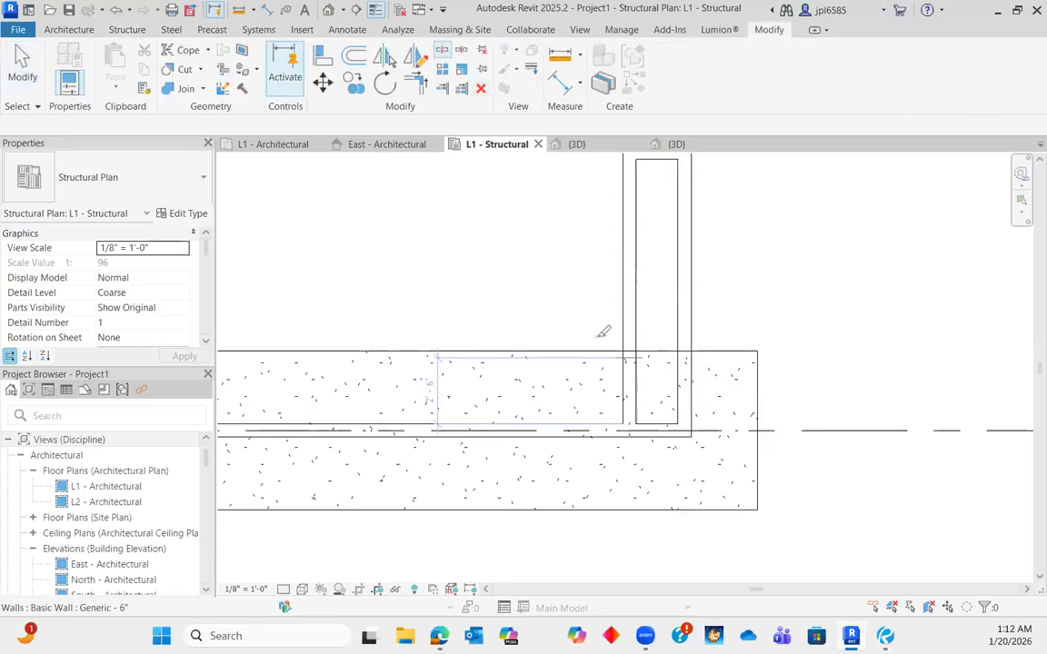
pyautogui.scroll(3, 639, 340)
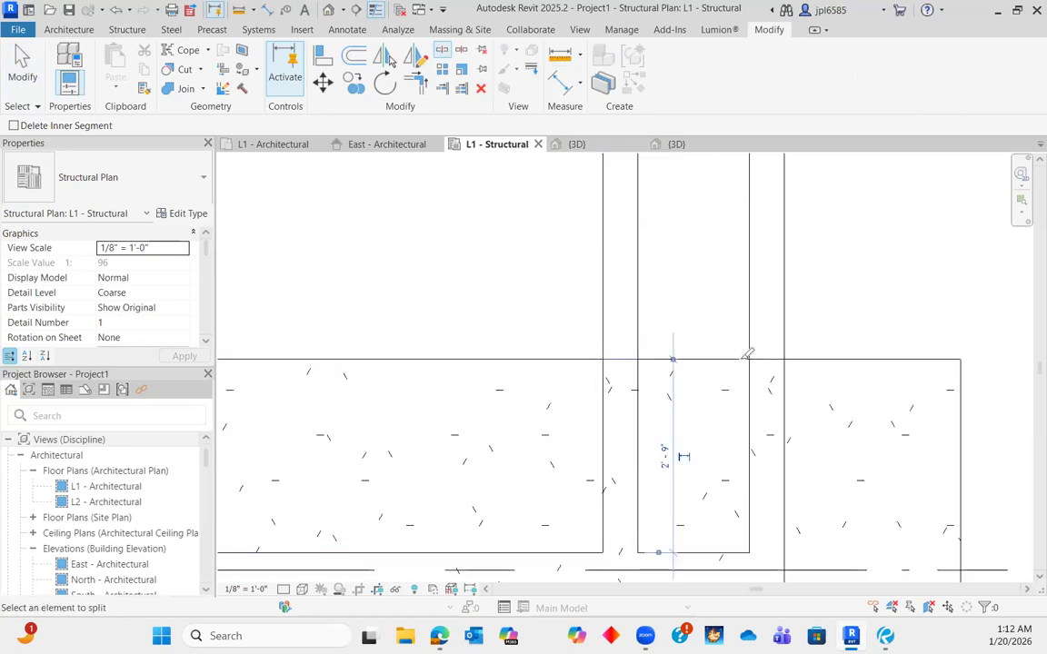
pyautogui.press('Escape')
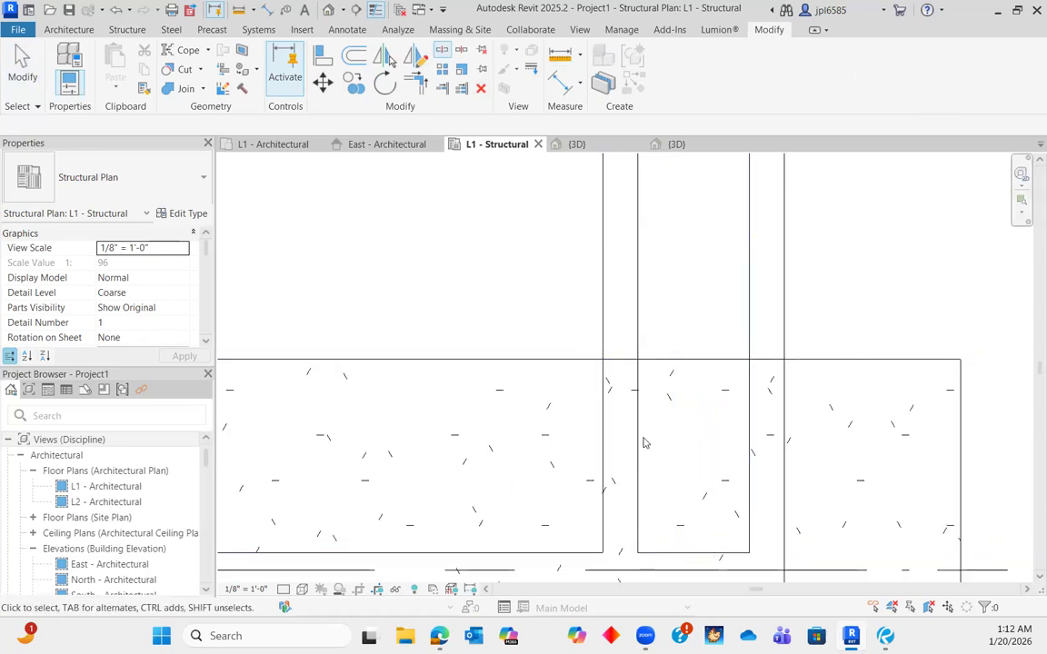
# - Place a Bearing Footing - 36" x 12" wall foundation under the split wall segment outside the W6 footing
pyautogui.scroll(-3, 644, 440)
pyautogui.click(127, 29)
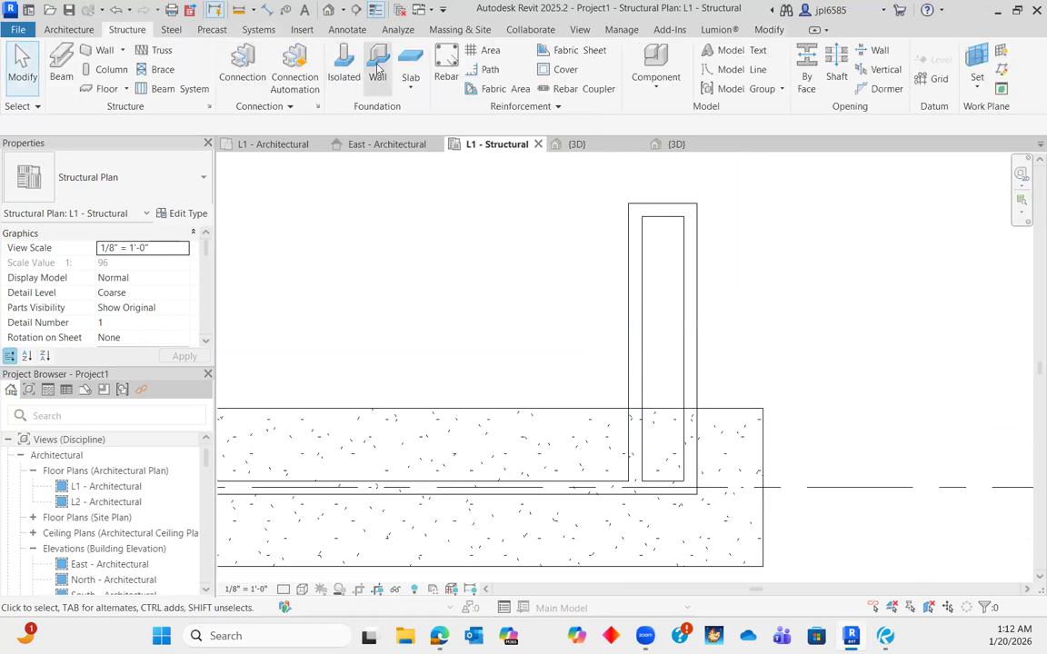
pyautogui.click(376, 56)
pyautogui.click(672, 327)
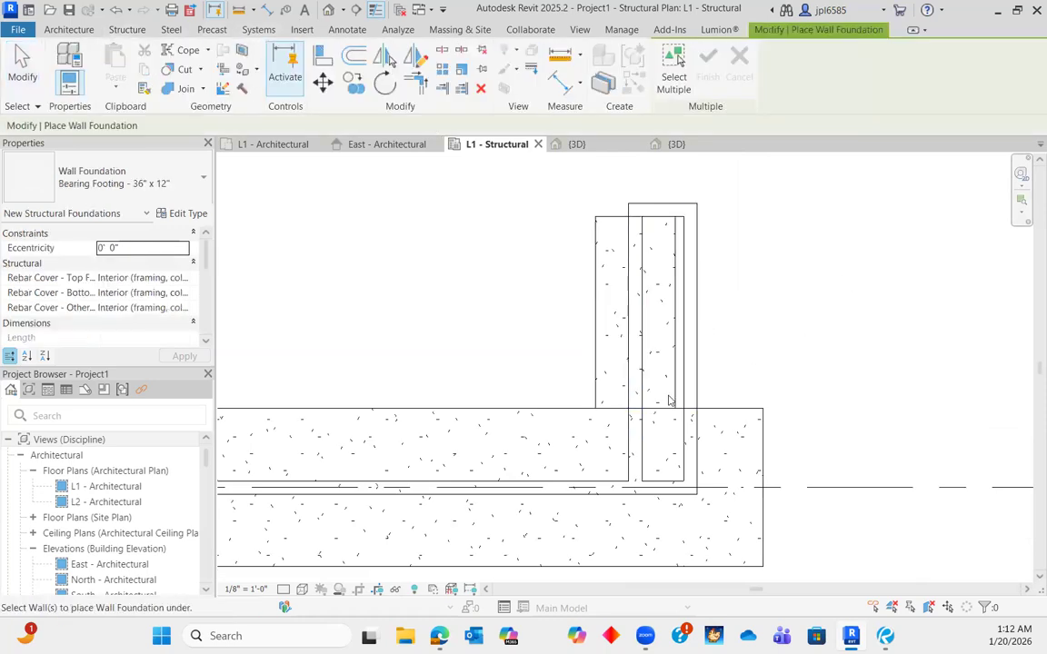
pyautogui.press('Escape')
# - Extend the new footing past the enclosure's short end wall to about 8'-9" long and change its type to W4
pyautogui.click(668, 327)
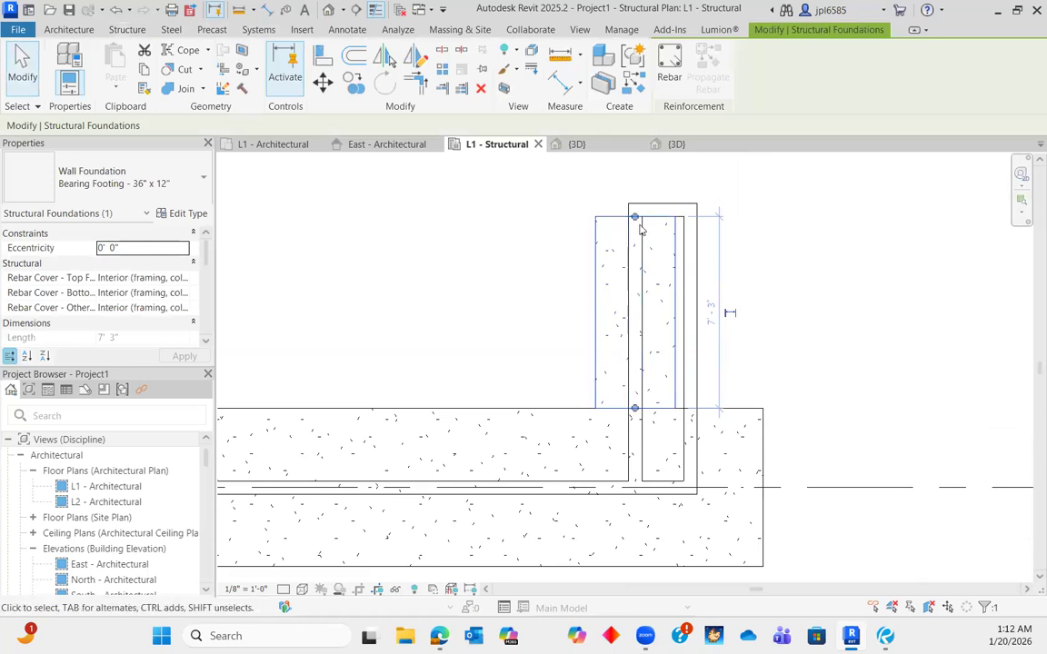
pyautogui.moveTo(634, 217); pyautogui.dragTo(635, 178)
pyautogui.press('Escape')
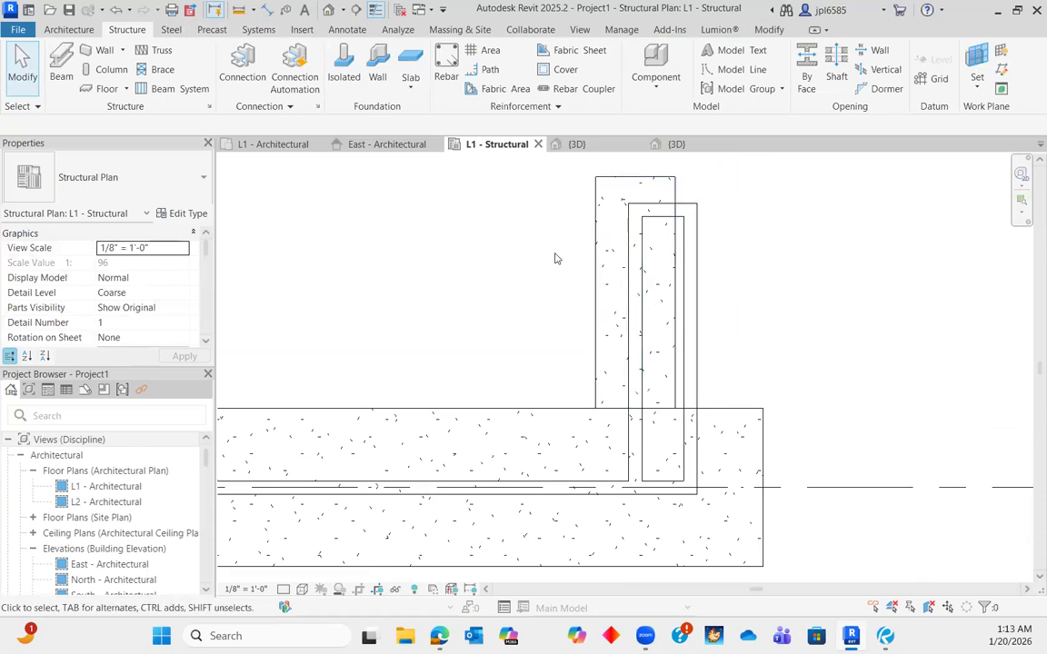
pyautogui.click(597, 259)
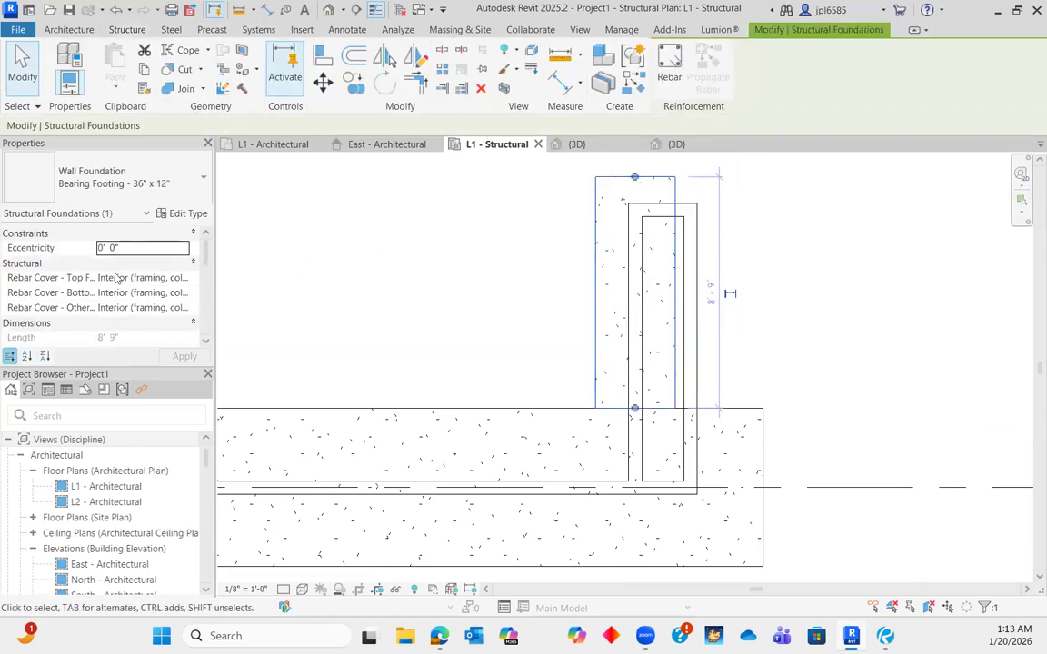
pyautogui.click(168, 194)
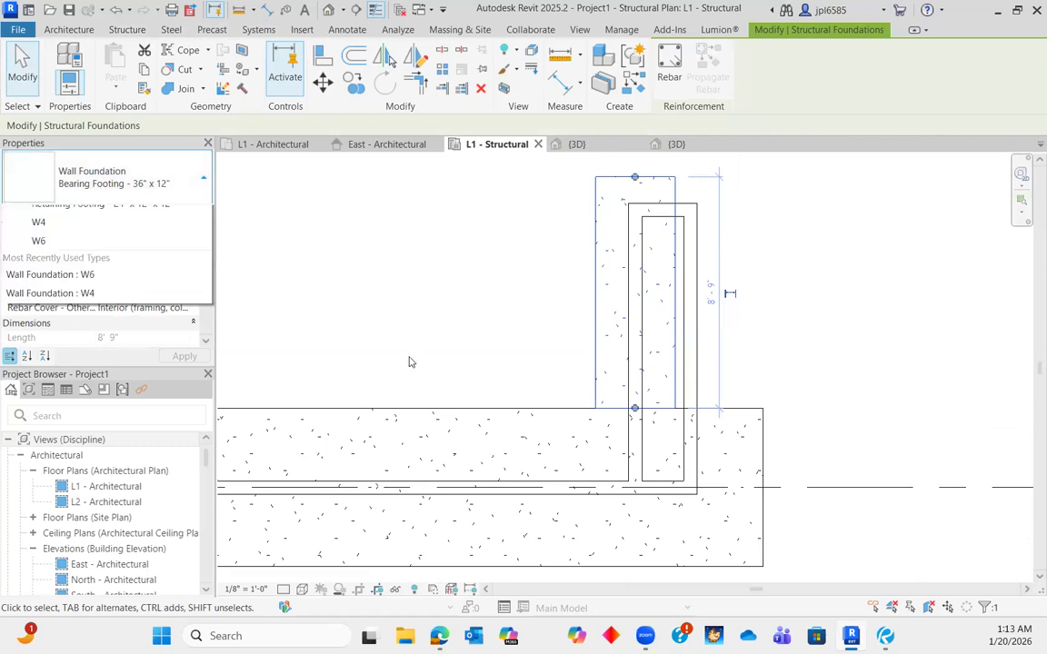
pyautogui.click(54, 382)
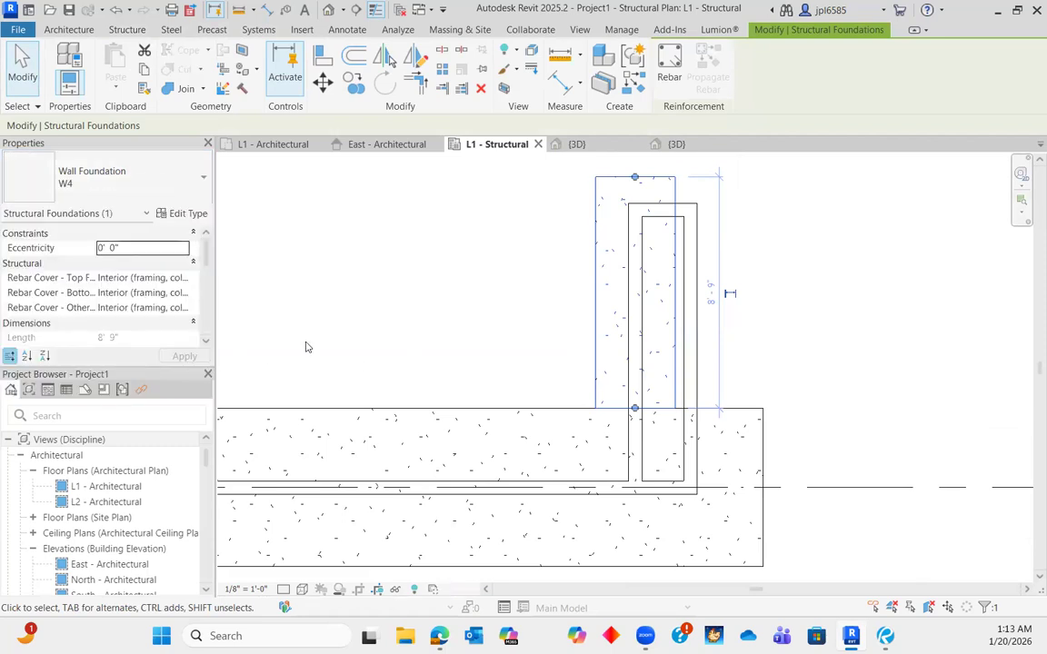
# - Set the enclosure footing's eccentricity to 0' 3"
pyautogui.click(148, 249)
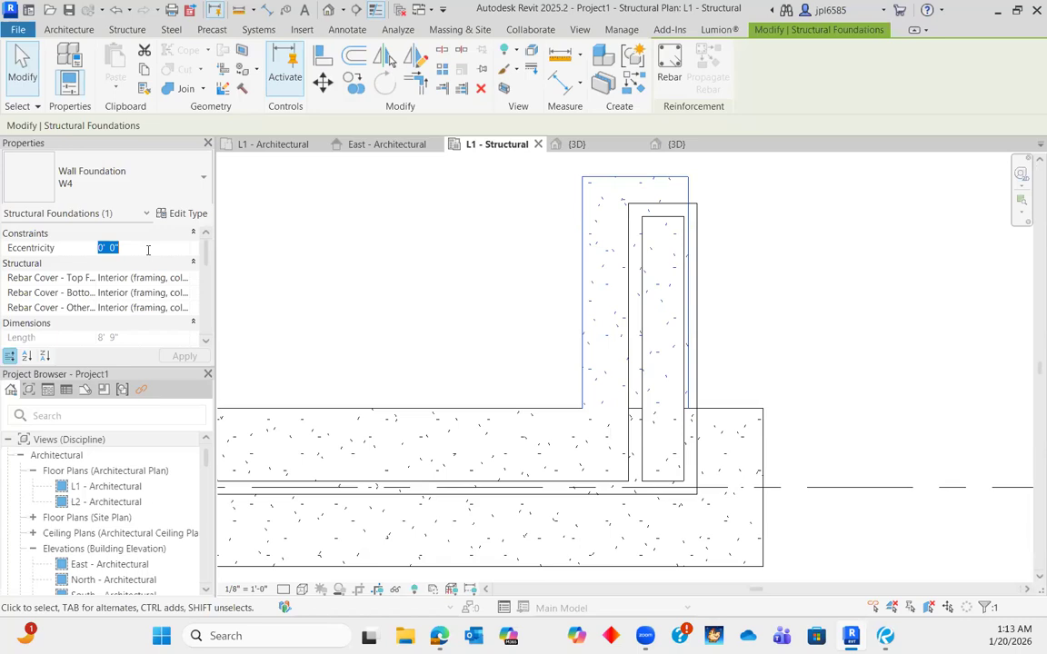
pyautogui.write('0 3')
pyautogui.press('Return')
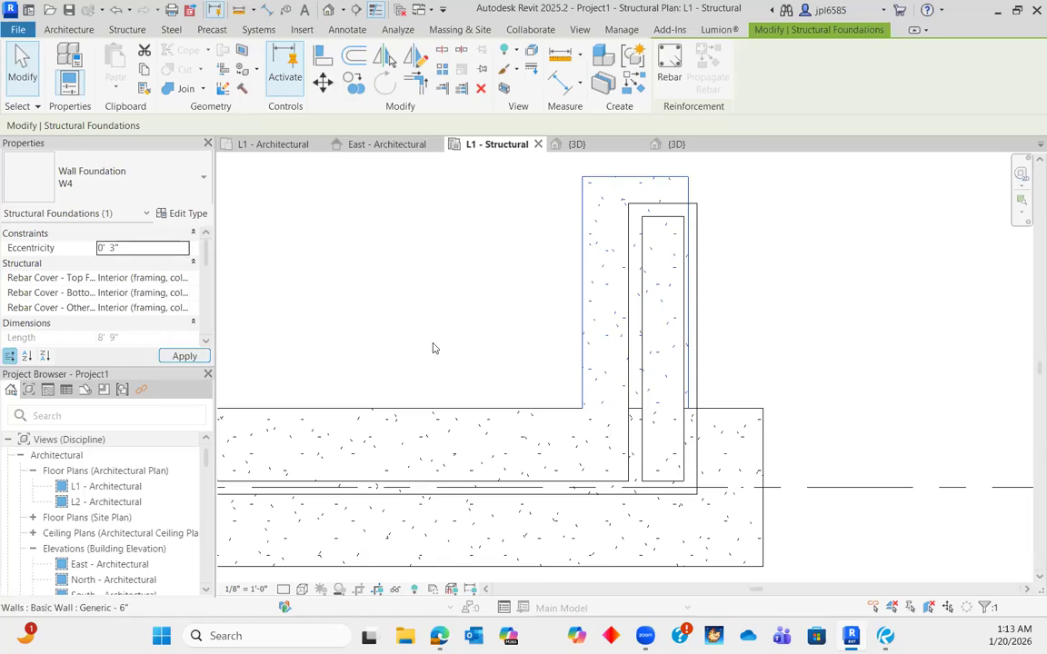
pyautogui.click(166, 251)
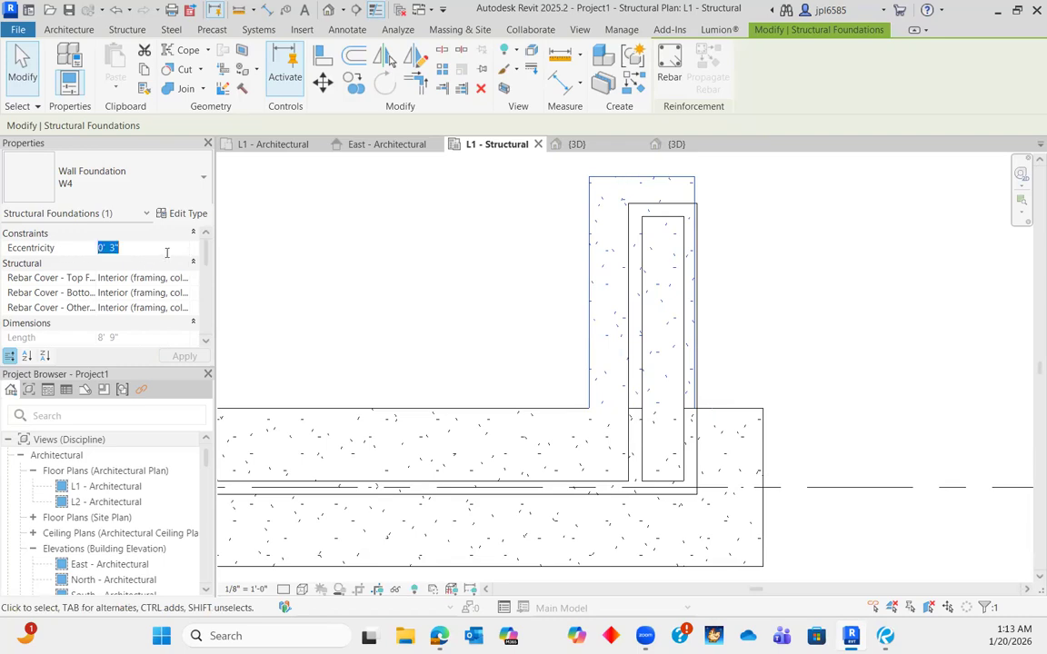
pyautogui.write('0 3')
pyautogui.press('Return')
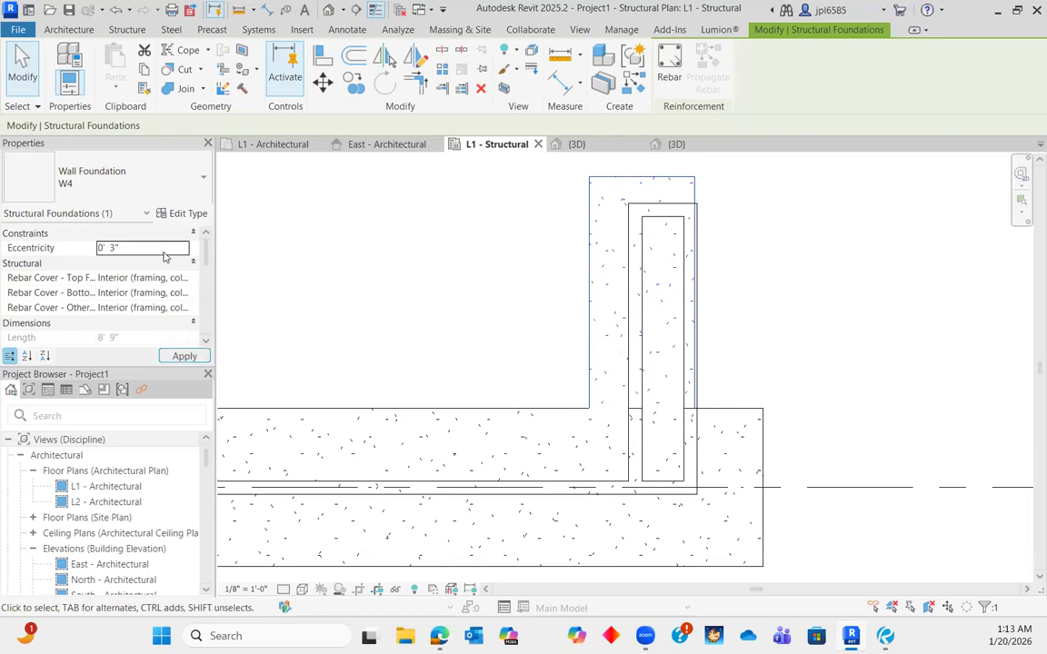
pyautogui.click(183, 355)
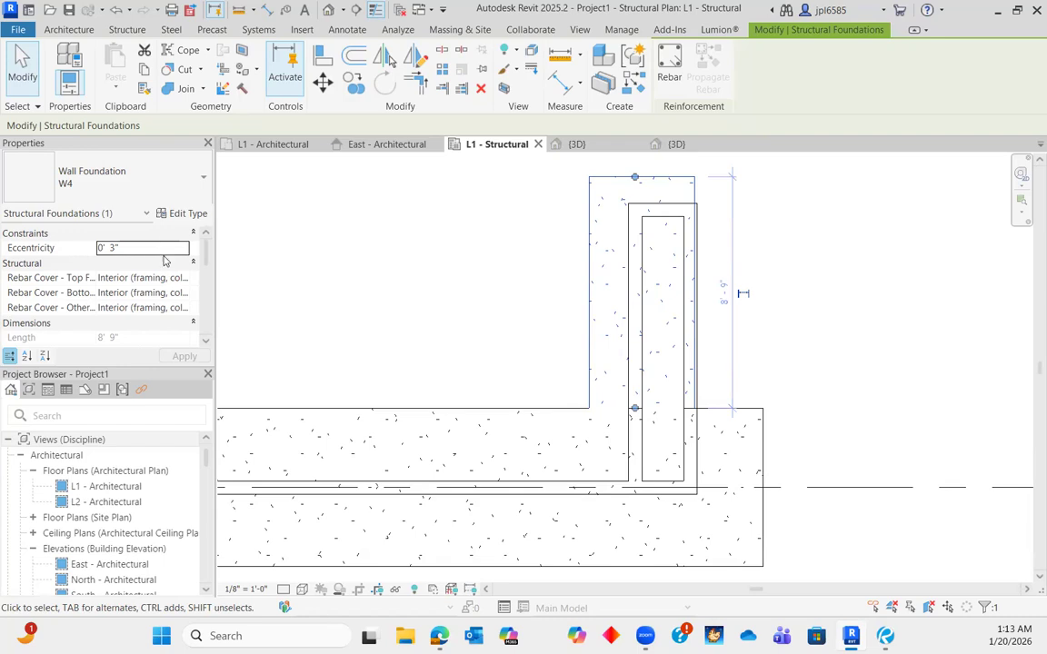
# - Set the enclosure footing's eccentricity to 0' 6"
pyautogui.click(143, 249)
pyautogui.write("0'")
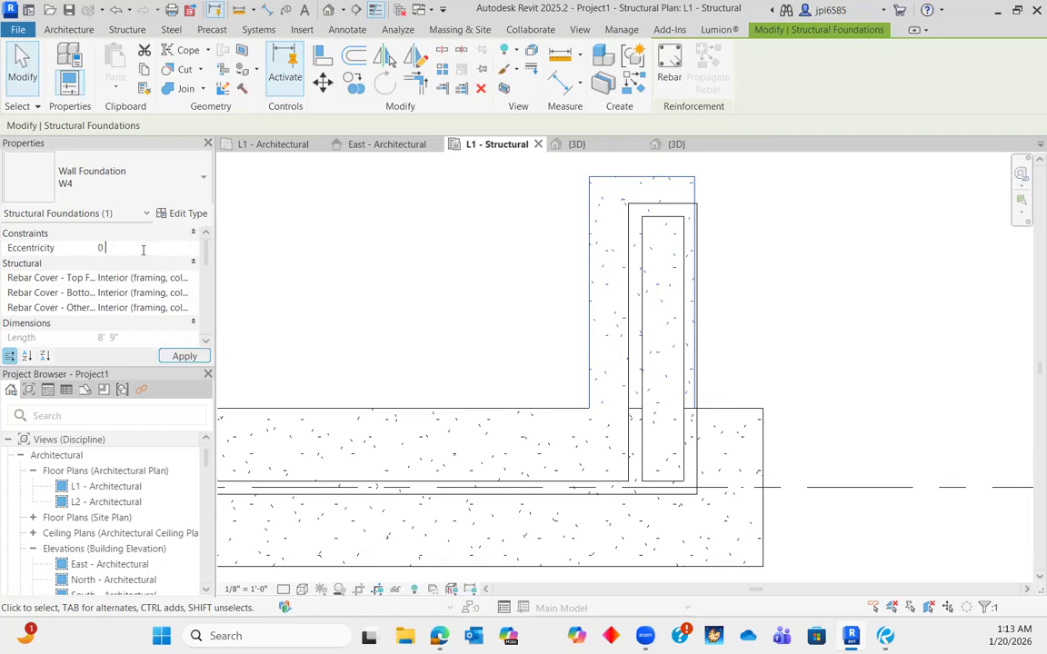
pyautogui.write(' 6')
pyautogui.press('Return')
pyautogui.click(173, 357)
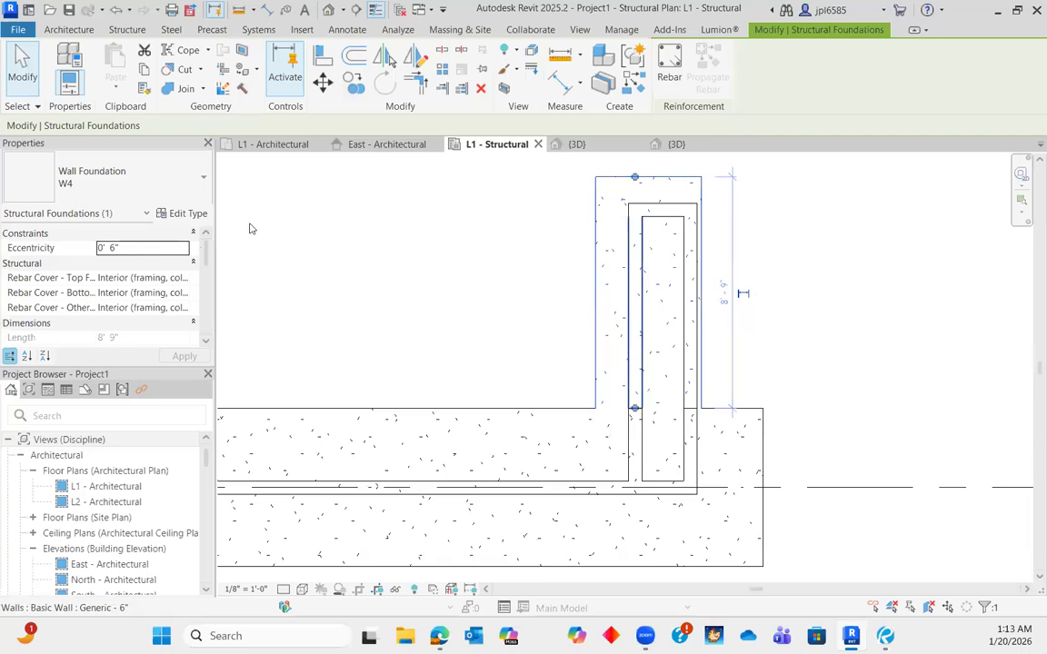
# - Set the enclosure footing's eccentricity to 1' 0" to center it under the enclosure walls
pyautogui.click(144, 247)
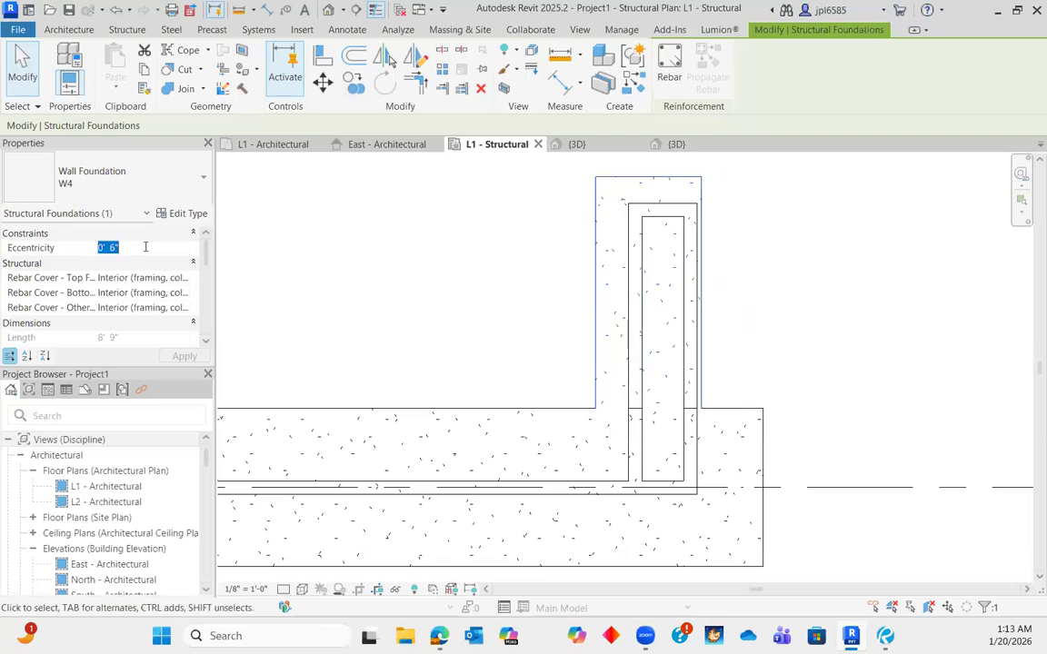
pyautogui.write('1')
pyautogui.press('Return')
pyautogui.click(178, 356)
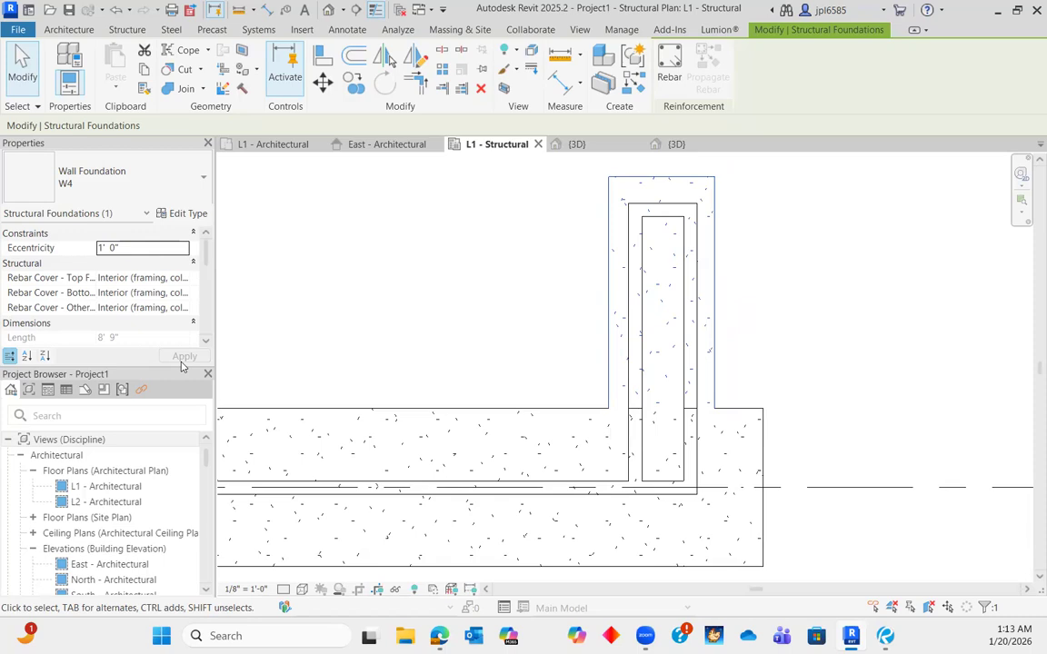
# - Shorten the long wall footing so its end is flush with the outer edge of the W4 enclosure footing
pyautogui.click(769, 324)
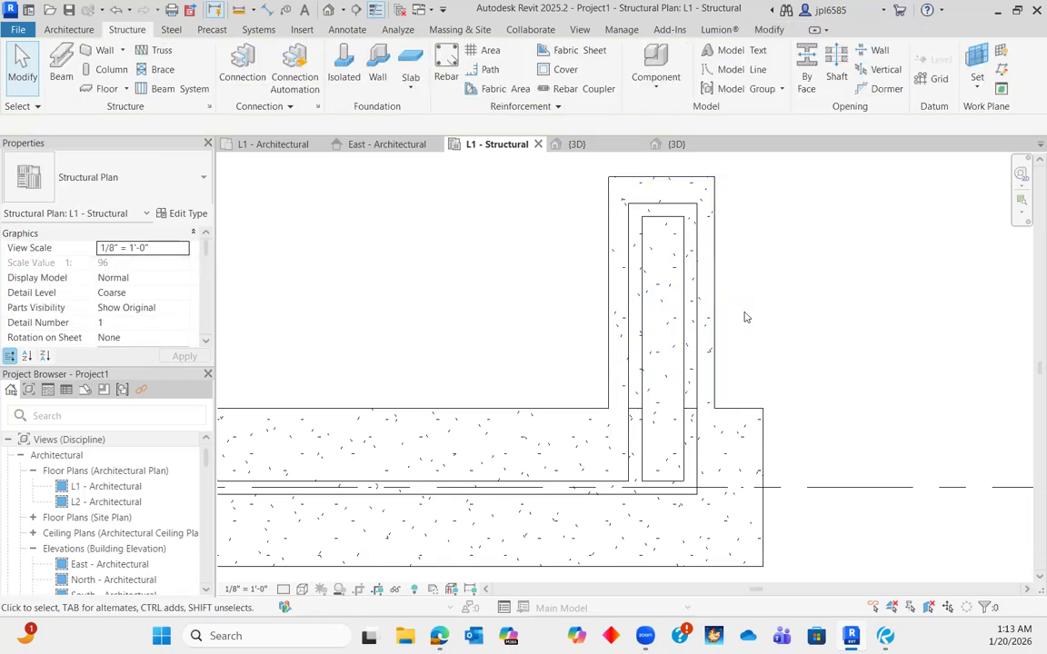
pyautogui.scroll(-5, 754, 488)
pyautogui.scroll(6, 726, 381)
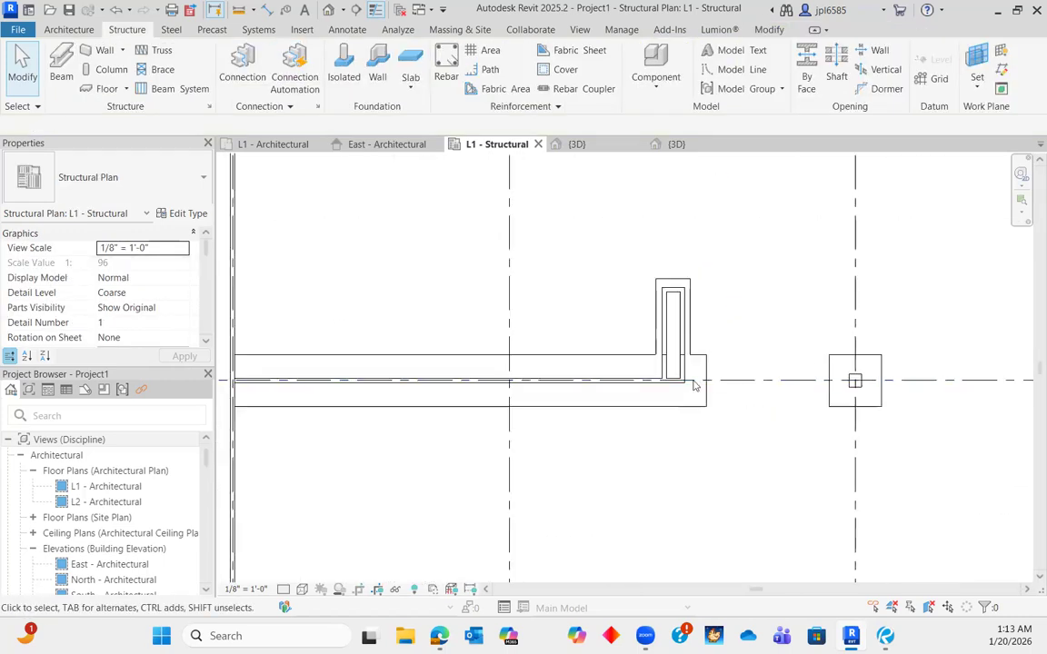
pyautogui.click(720, 381)
pyautogui.moveTo(656, 347)
pyautogui.mouseDown()
pyautogui.moveTo(662, 339)
pyautogui.moveTo(661, 375)
pyautogui.moveTo(647, 366)
pyautogui.mouseUp()
pyautogui.scroll(7, 658, 388)
pyautogui.click(709, 353)
pyautogui.scroll(-8, 705, 358)
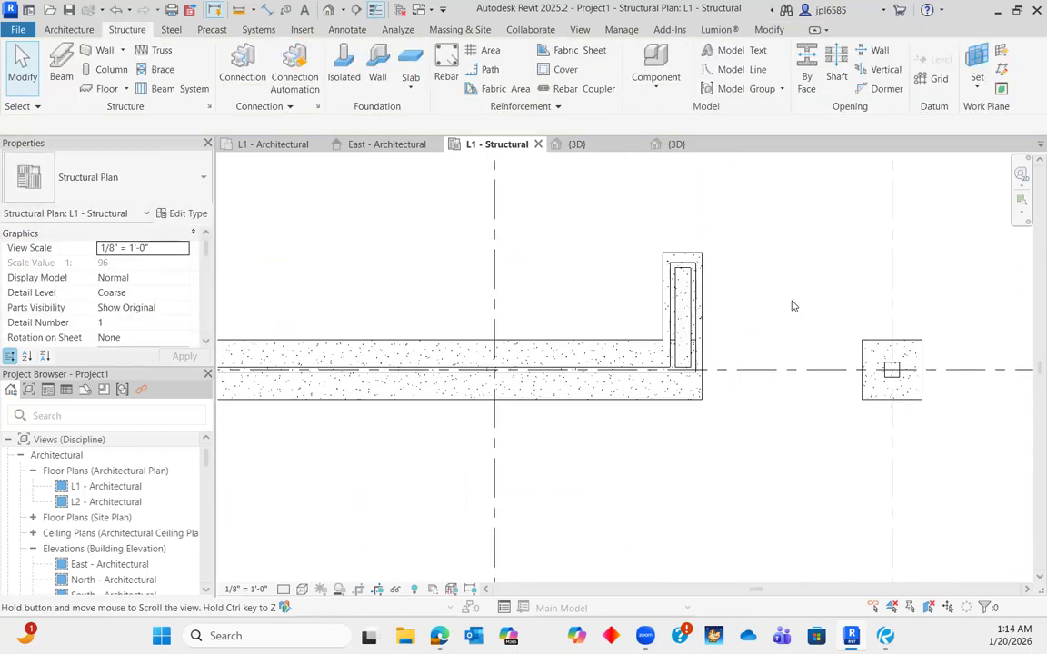
# - Draw a vertical reference plane just outside the enclosure footing's outer edge and delete it
pyautogui.moveTo(792, 305); pyautogui.dragTo(751, 325, button='middle')
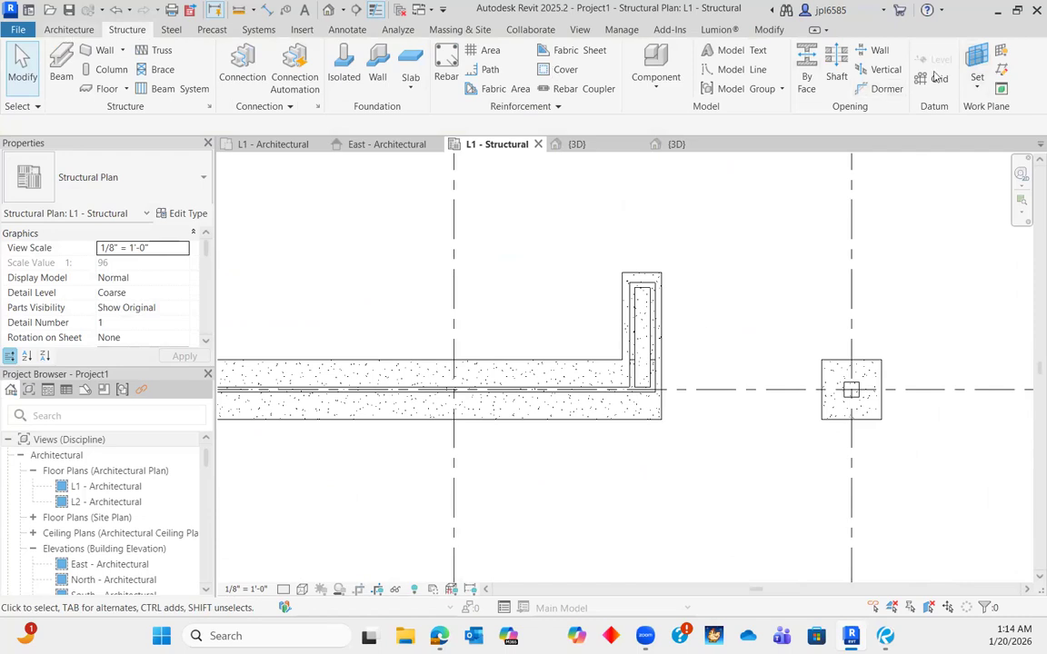
pyautogui.click(1008, 70)
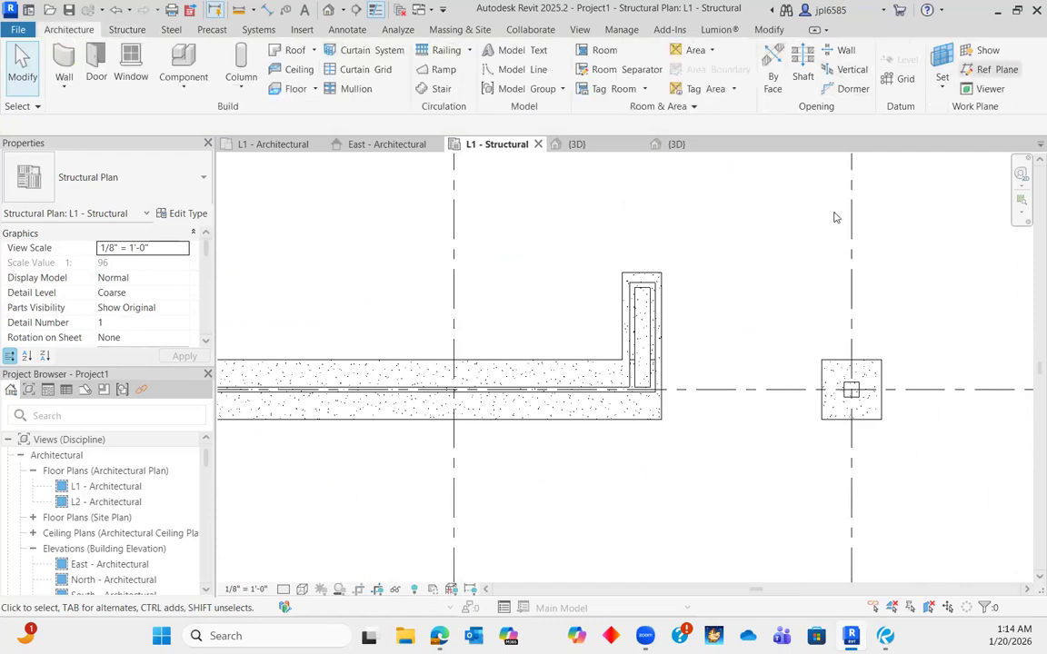
pyautogui.click(671, 205)
pyautogui.click(671, 494)
pyautogui.press('Escape')
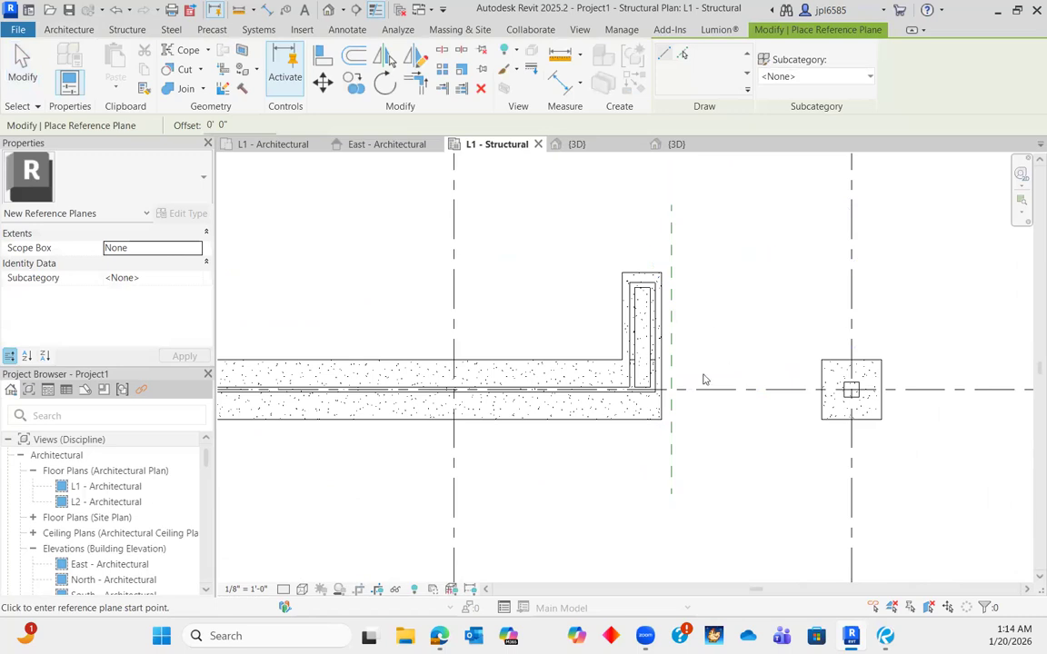
pyautogui.press('Escape')
pyautogui.click(659, 346)
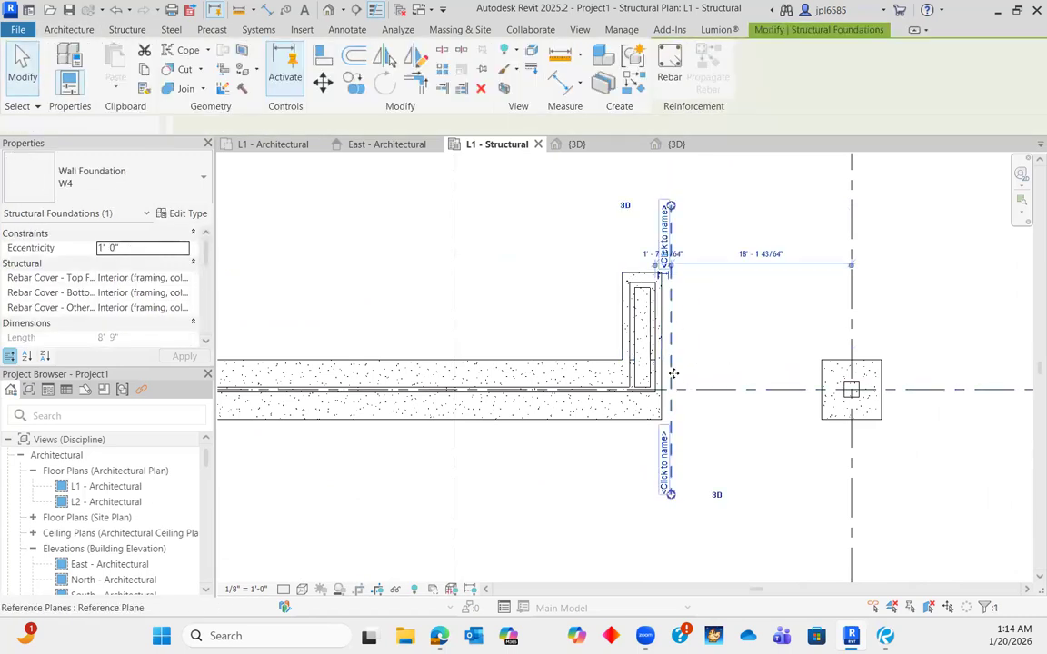
pyautogui.click(672, 380)
pyautogui.press('Delete')
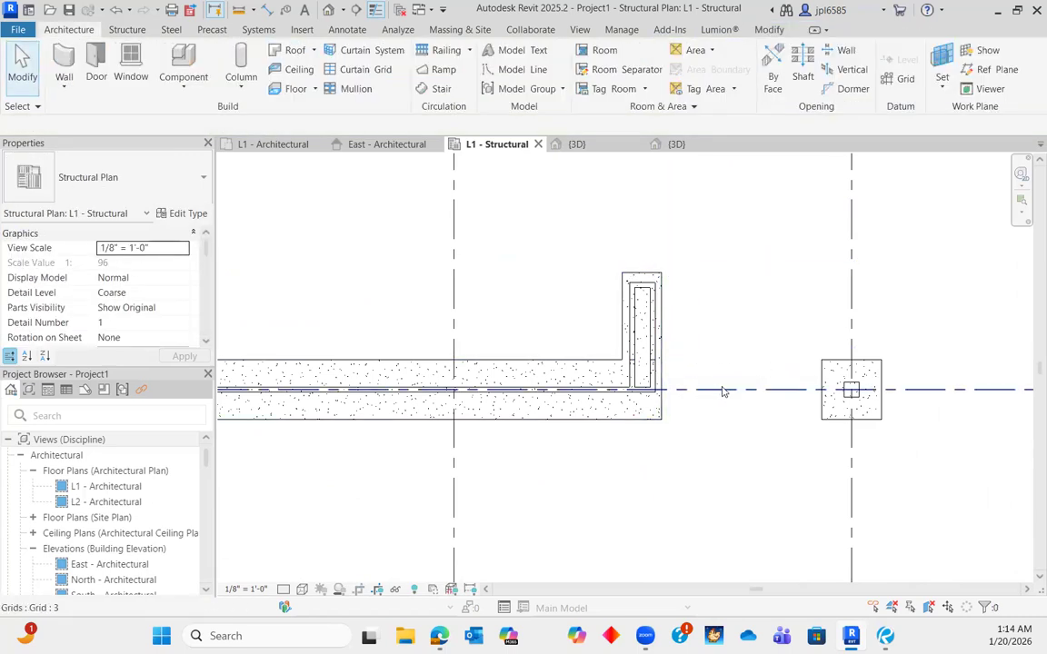
# - Switch to Revu and examine the W1 wall footings and F6 column footings on the foundation plan
pyautogui.scroll(-6, 709, 409)
pyautogui.scroll(4, 726, 427)
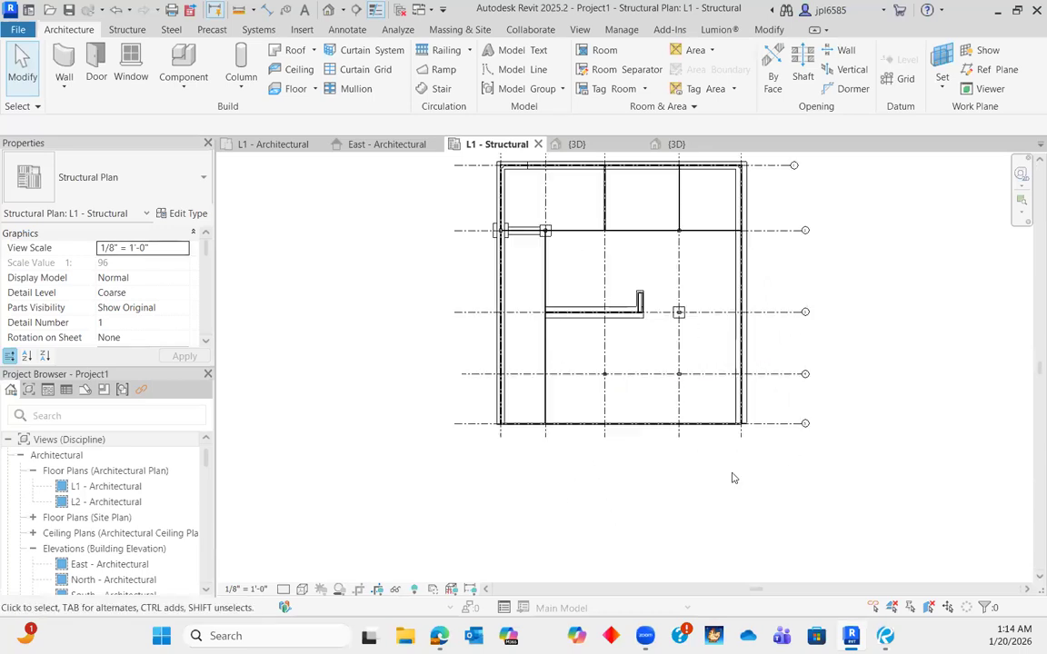
pyautogui.hotkey('alt', 'Tab')
pyautogui.scroll(-9, 510, 355)
pyautogui.moveTo(668, 424); pyautogui.dragTo(545, 397, button='middle')
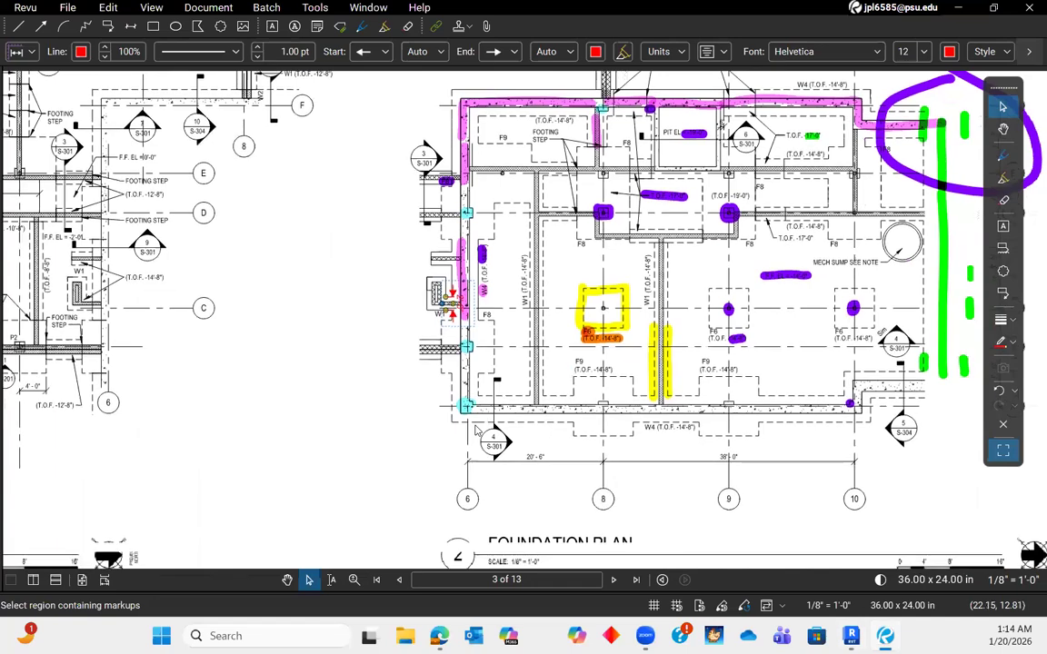
pyautogui.scroll(3, 665, 438)
pyautogui.moveTo(803, 427); pyautogui.dragTo(627, 372, button='middle')
pyautogui.scroll(-4, 549, 353)
pyautogui.scroll(5, 549, 352)
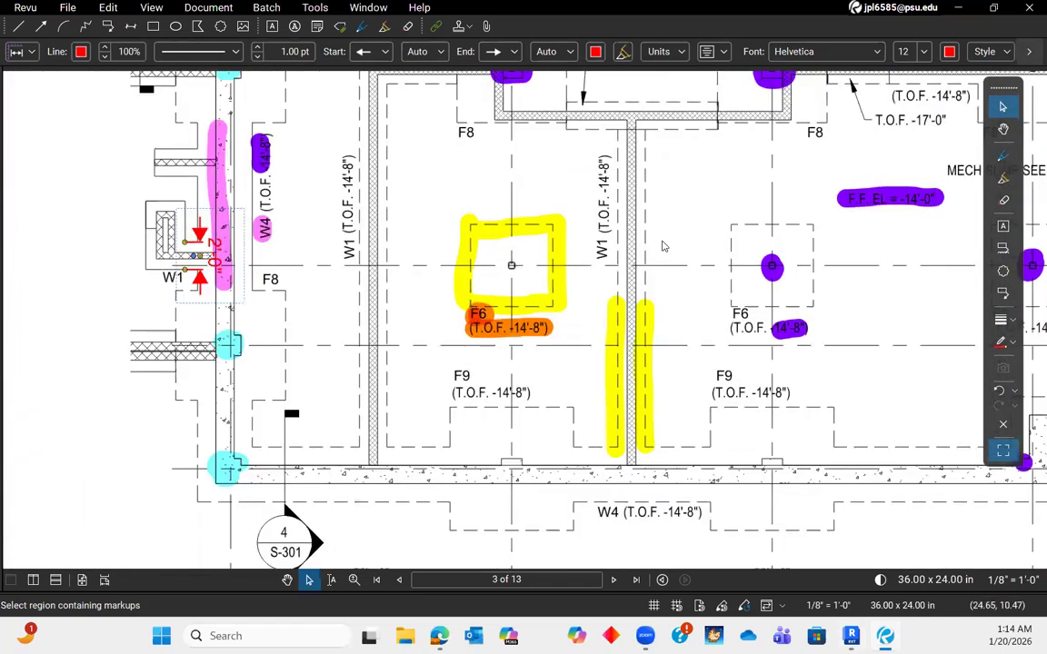
pyautogui.moveTo(686, 337); pyautogui.dragTo(707, 427, button='middle')
pyautogui.scroll(3, 641, 356)
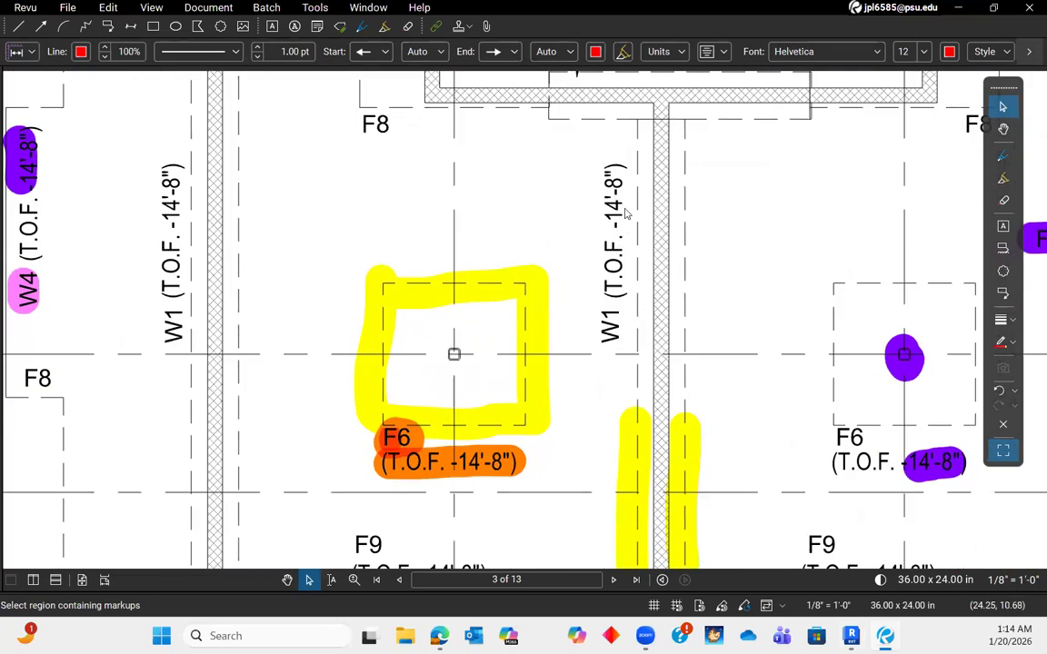
pyautogui.moveTo(625, 213); pyautogui.dragTo(623, 254, button='middle')
pyautogui.scroll(-4, 617, 349)
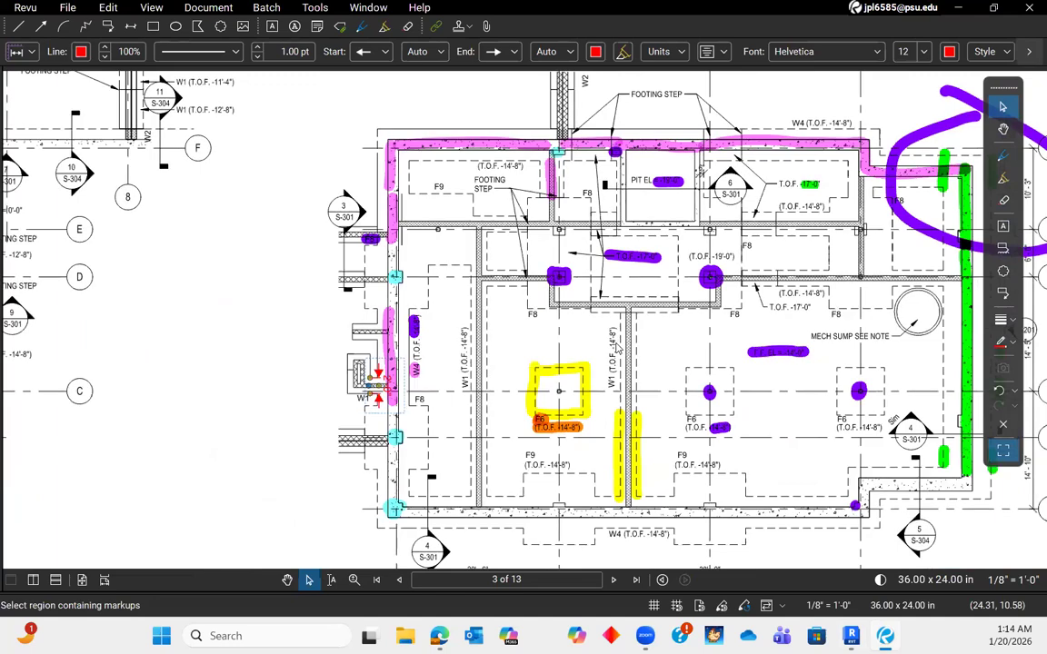
pyautogui.moveTo(780, 373); pyautogui.dragTo(694, 356, button='middle')
pyautogui.scroll(-3, 678, 357)
pyautogui.scroll(3, 681, 362)
pyautogui.moveTo(738, 422); pyautogui.dragTo(739, 397, button='middle')
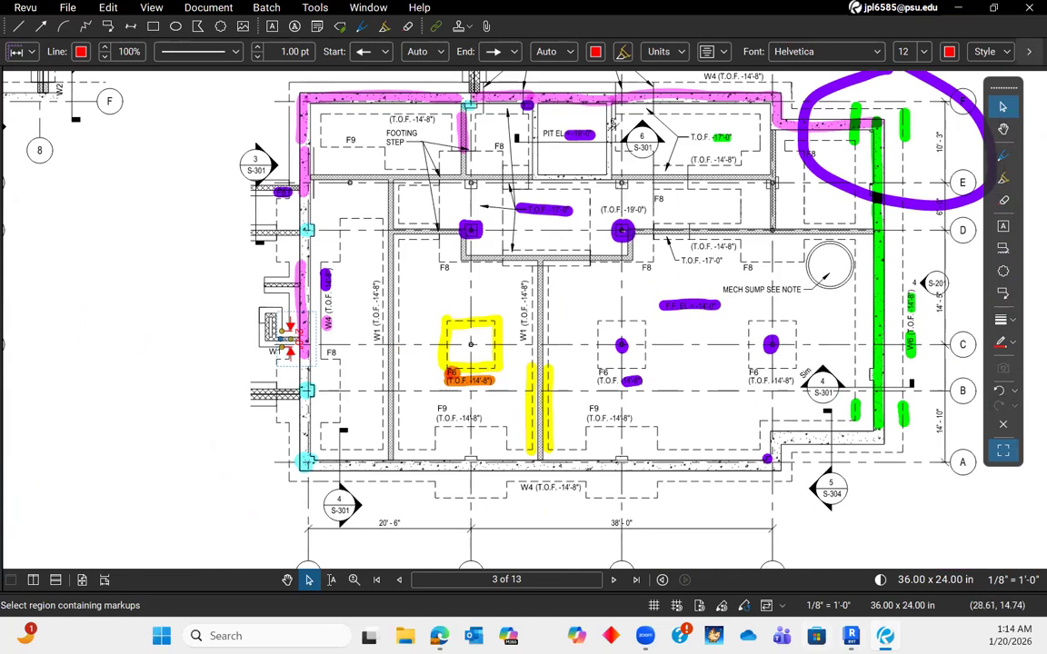
pyautogui.click(851, 636)
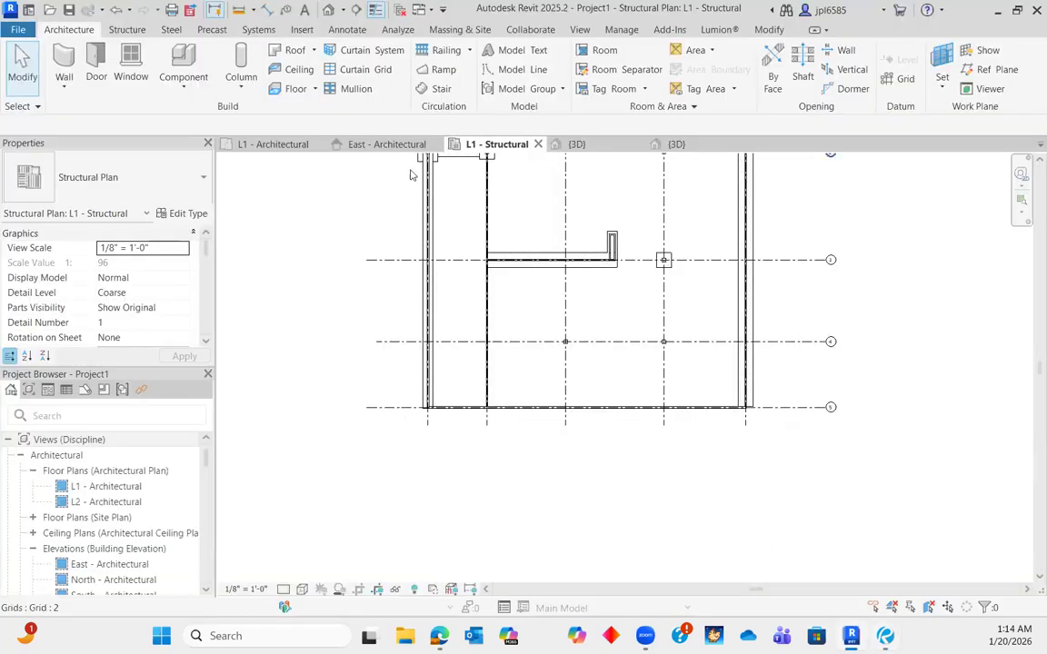
pyautogui.click(293, 89)
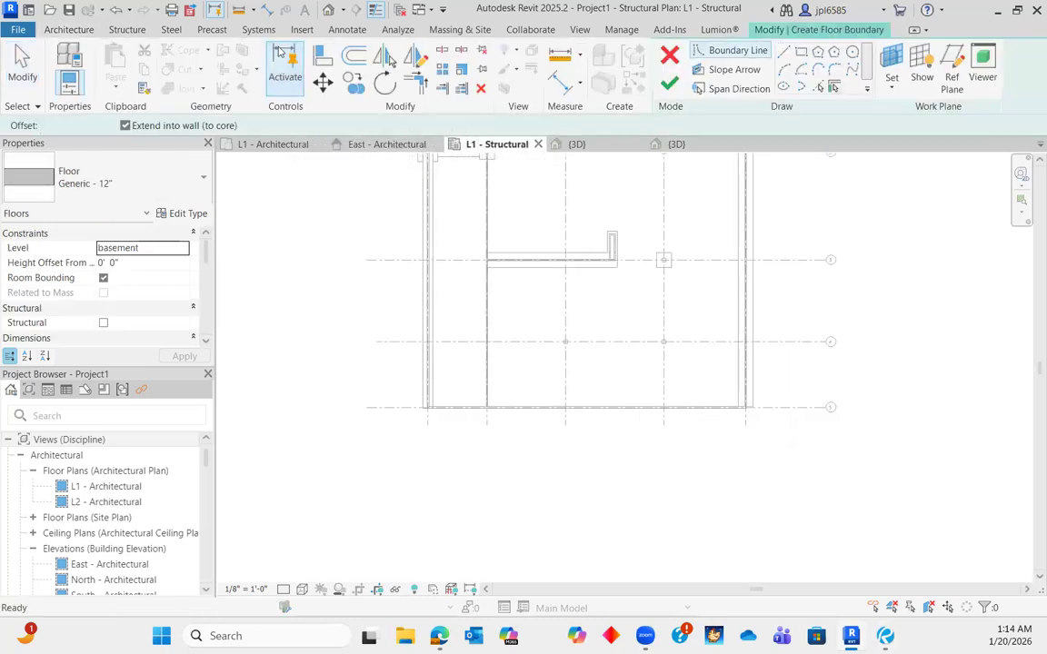
pyautogui.press('Escape')
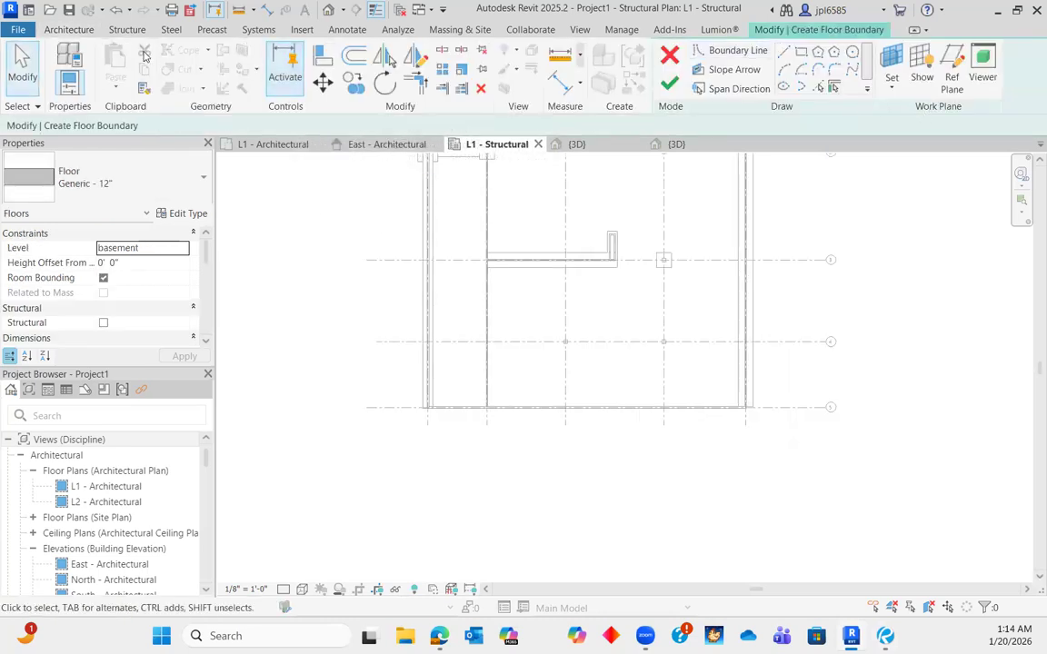
pyautogui.click(68, 30)
pyautogui.click(126, 30)
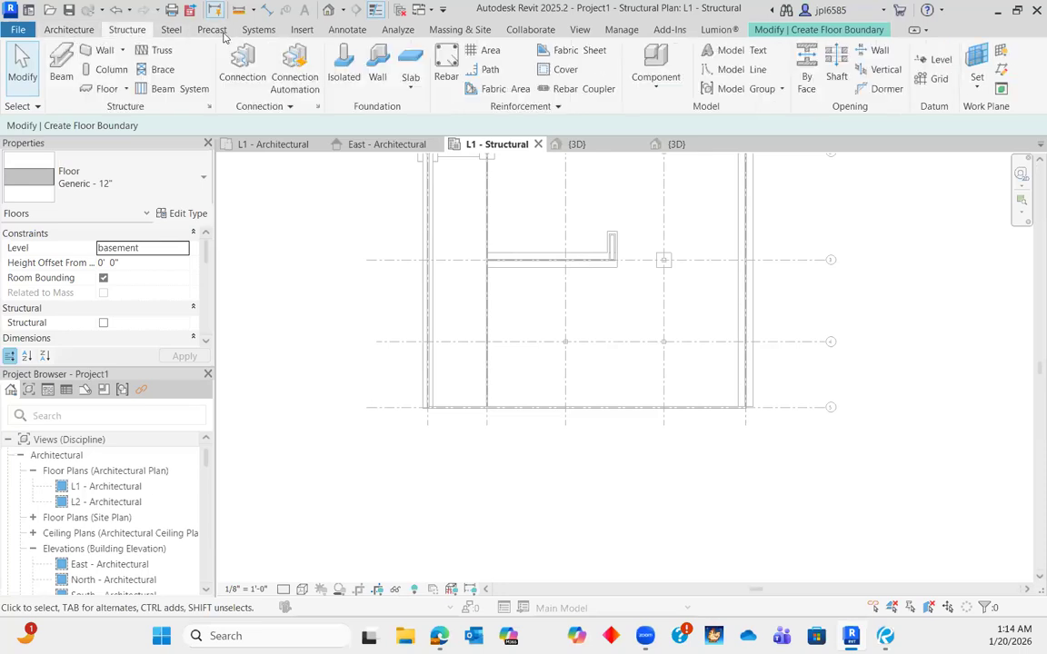
pyautogui.click(839, 31)
pyautogui.click(670, 58)
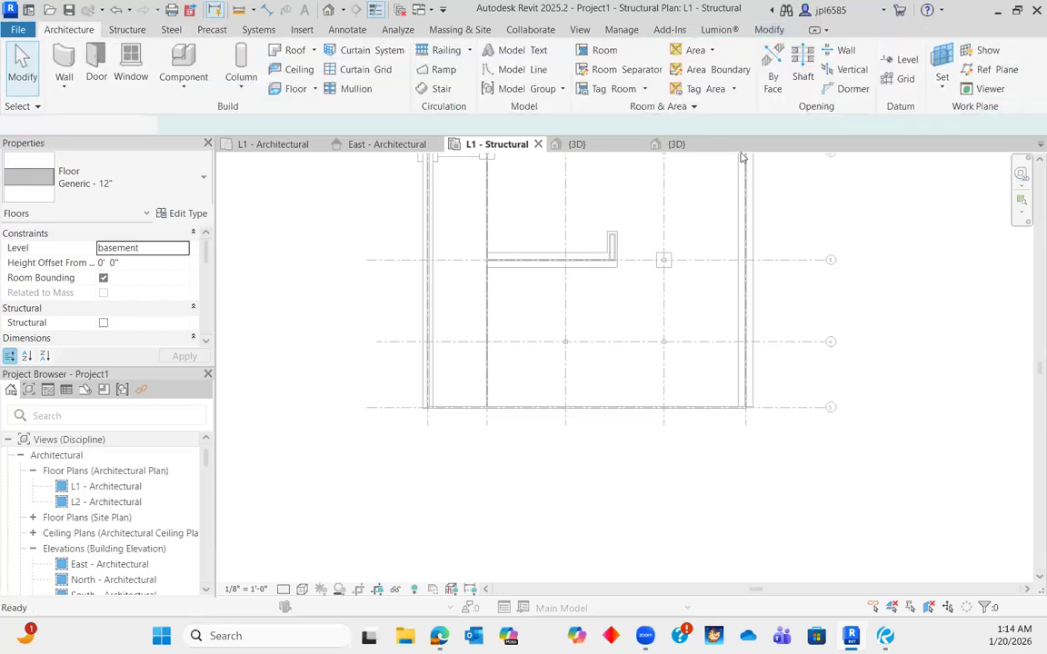
pyautogui.click(111, 30)
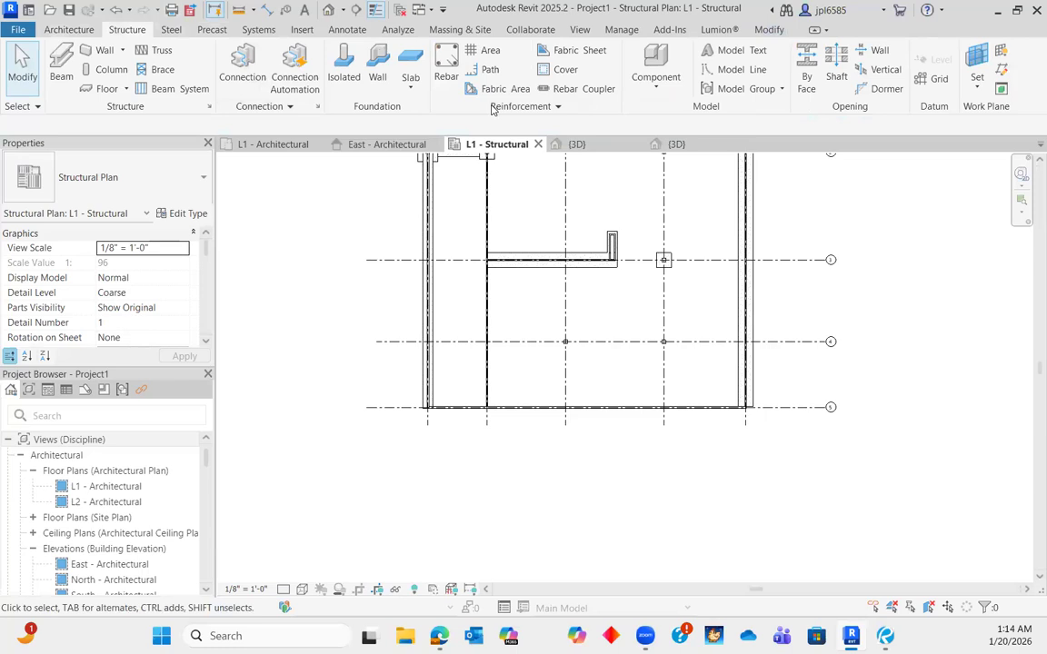
pyautogui.click(411, 66)
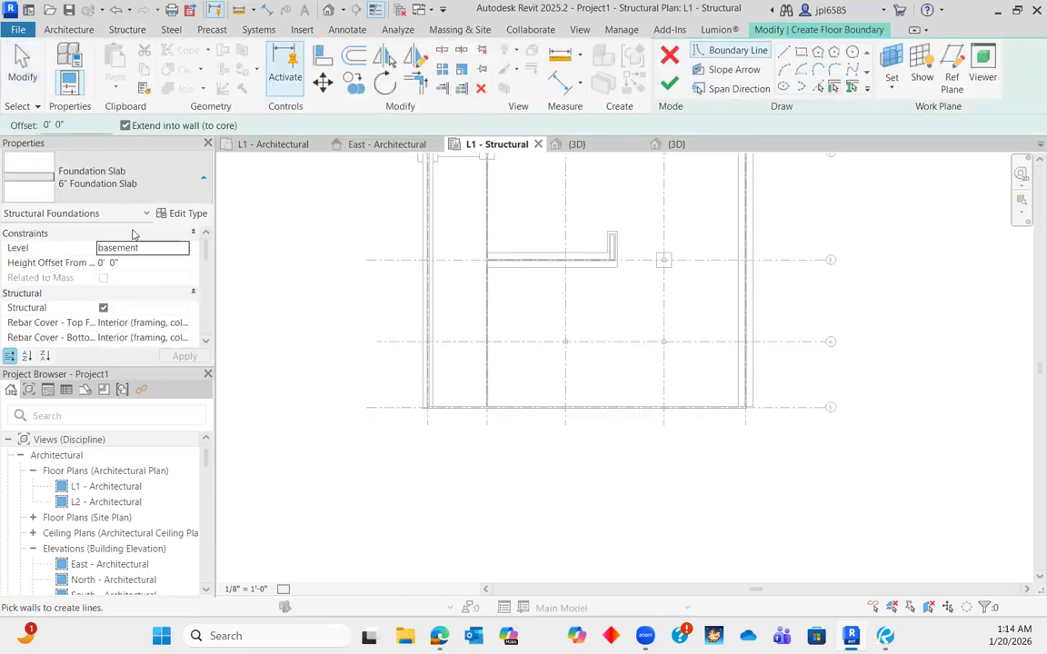
pyautogui.click(109, 173)
pyautogui.click(200, 193)
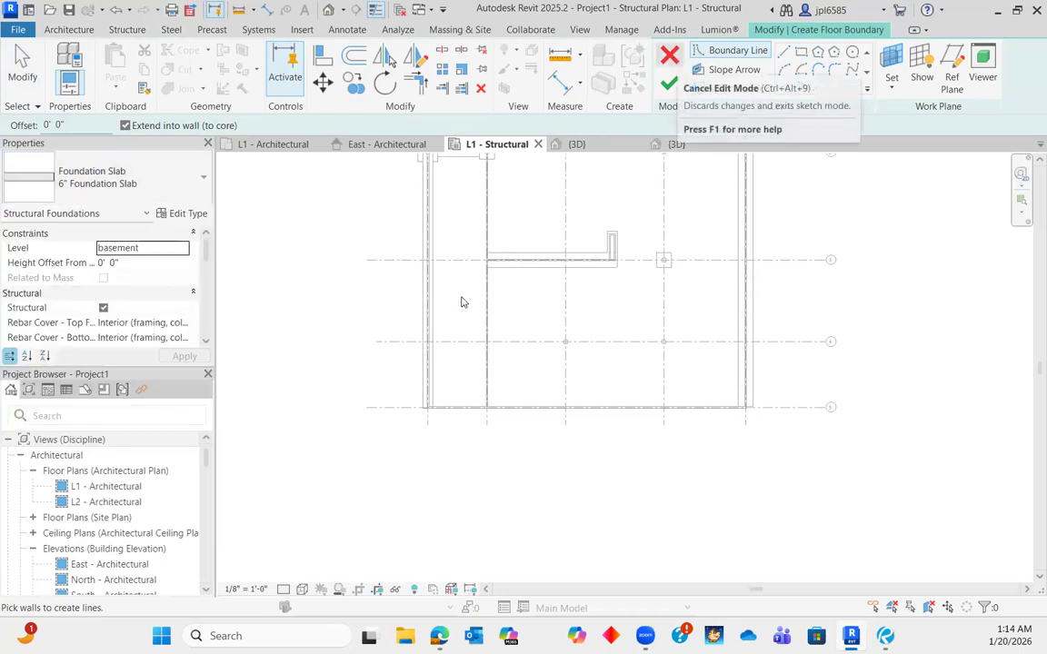
pyautogui.moveTo(477, 210); pyautogui.dragTo(451, 385, button='middle')
pyautogui.click(669, 60)
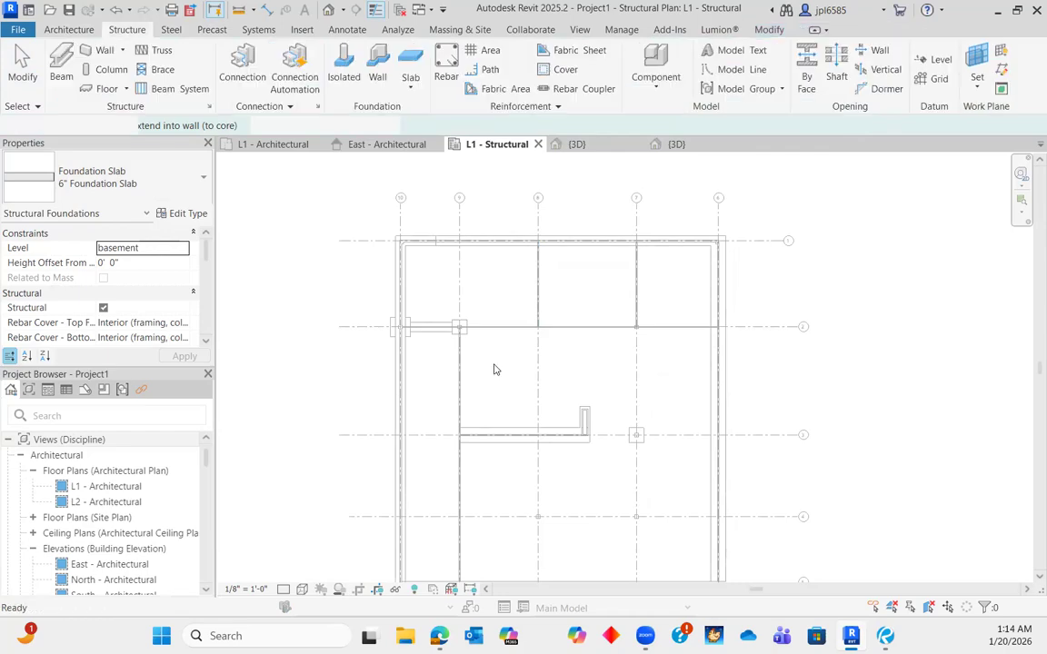
# - Review the foundation plan in Revu for the footing steps, the F8 footings and the W4 footing along grid A
pyautogui.scroll(-4, 474, 401)
pyautogui.scroll(3, 655, 398)
pyautogui.moveTo(655, 367)
pyautogui.mouseDown(button='middle')
pyautogui.moveTo(656, 353)
pyautogui.moveTo(672, 421)
pyautogui.mouseUp(button='middle')
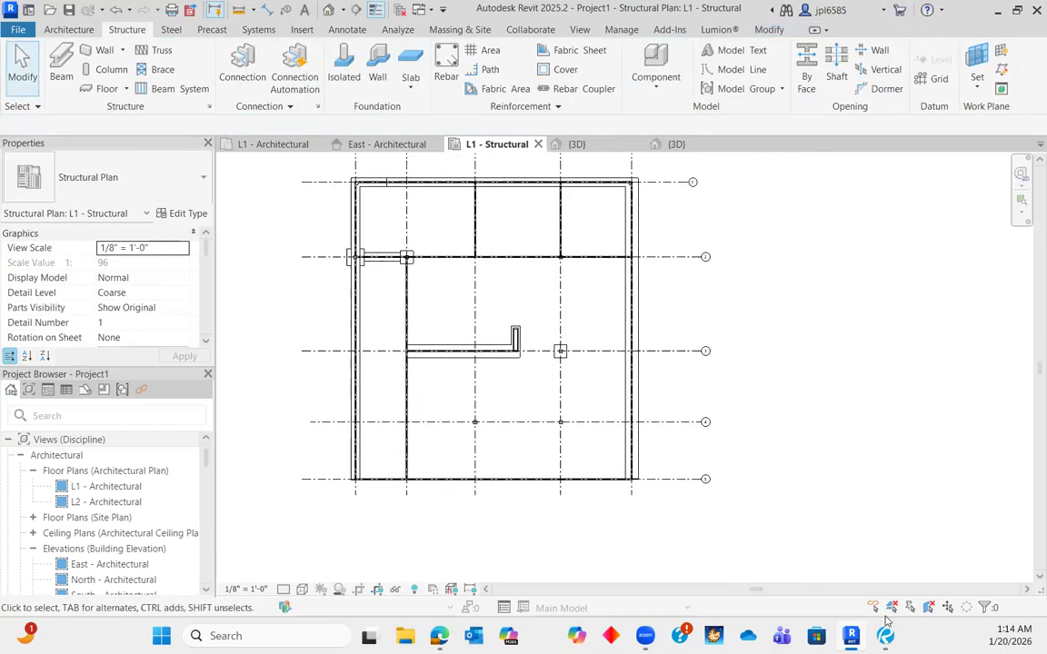
pyautogui.click(885, 636)
pyautogui.scroll(-3, 626, 306)
pyautogui.scroll(4, 627, 314)
pyautogui.scroll(-2, 634, 371)
pyautogui.scroll(1, 633, 371)
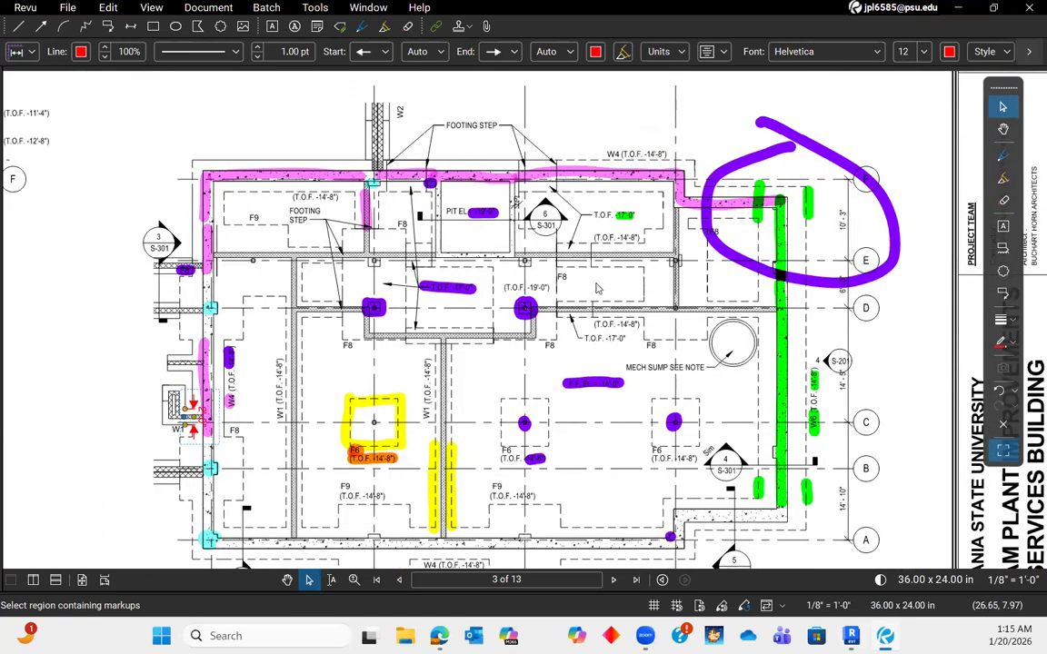
pyautogui.moveTo(653, 306); pyautogui.dragTo(706, 304, button='middle')
pyautogui.scroll(2, 404, 229)
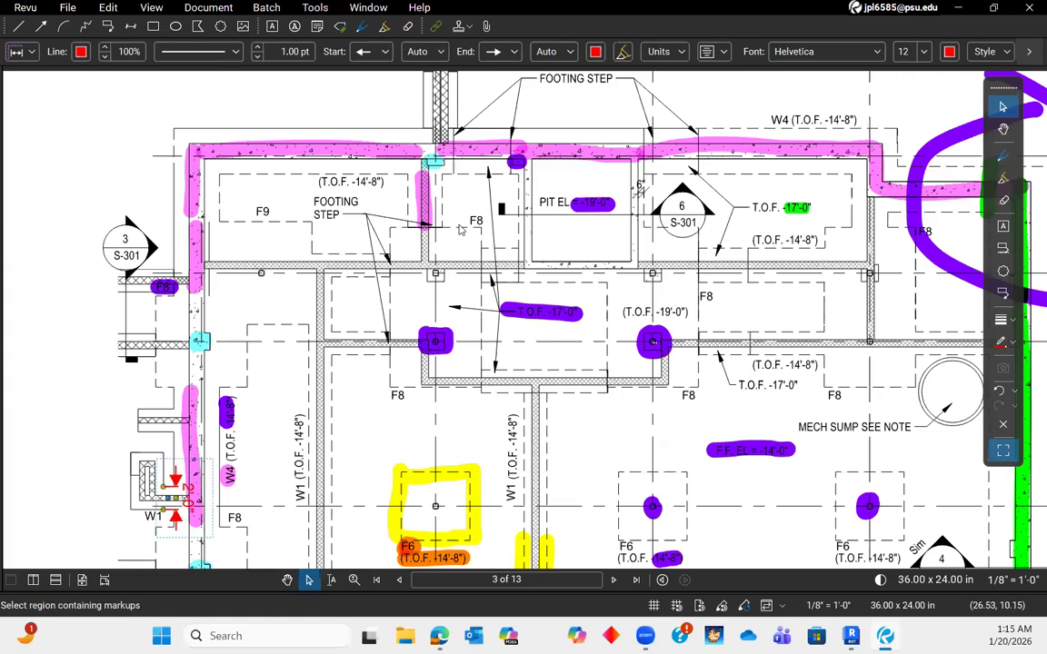
pyautogui.moveTo(799, 336); pyautogui.dragTo(774, 272, button='middle')
pyautogui.moveTo(802, 412); pyautogui.dragTo(740, 236, button='middle')
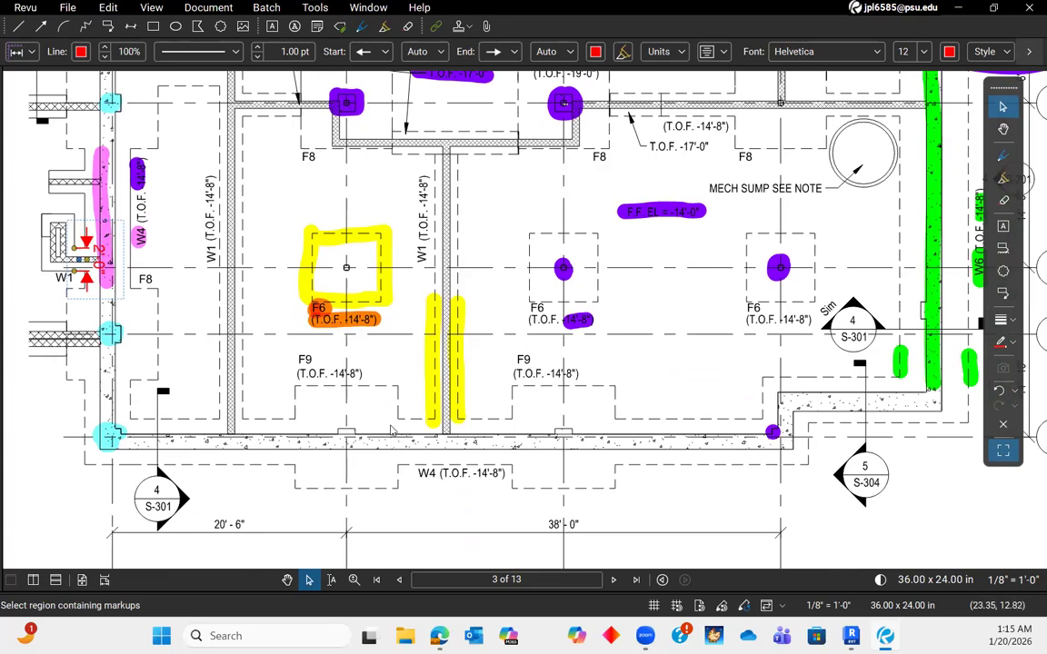
# - Examine the W4 wall footing and F8 footings along grid 6, and compare them with the overall foundation plan layout
pyautogui.scroll(-3, 640, 375)
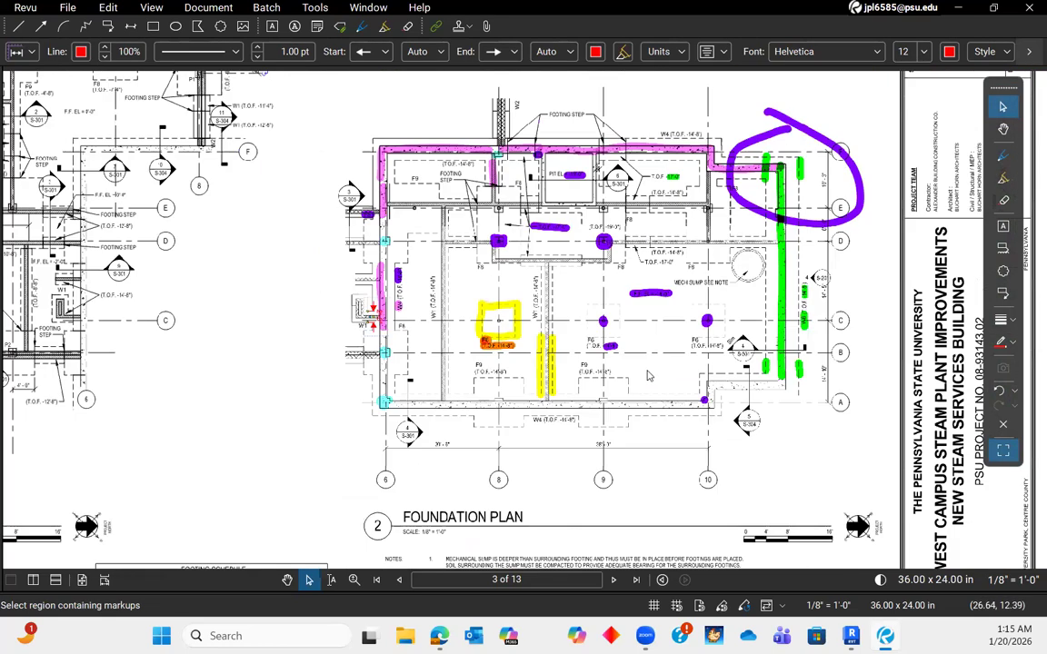
pyautogui.scroll(4, 622, 375)
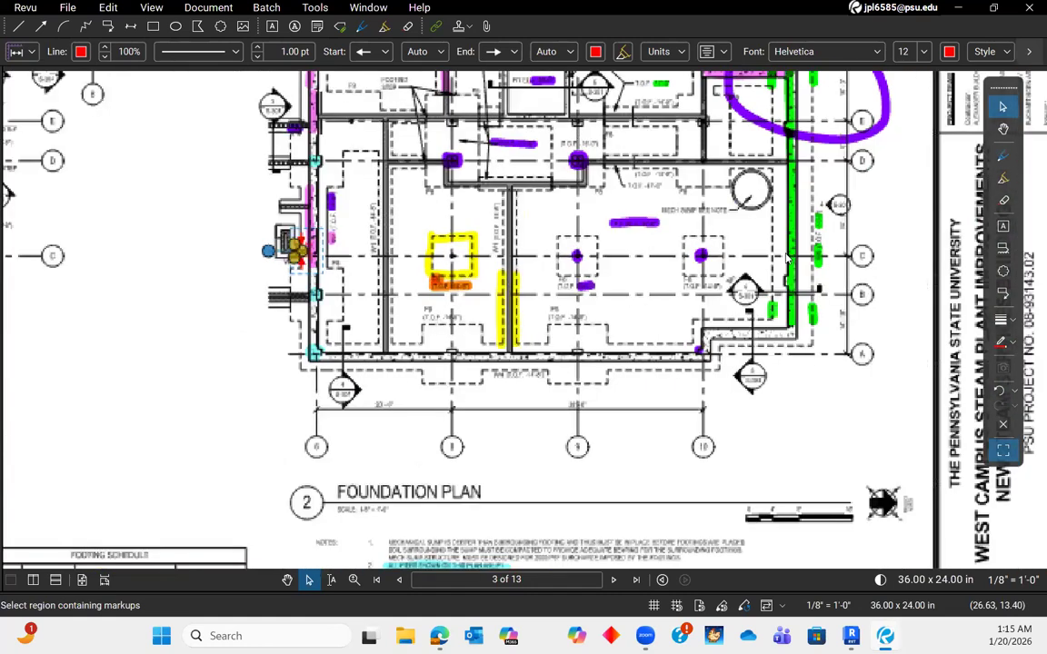
pyautogui.scroll(3, 824, 243)
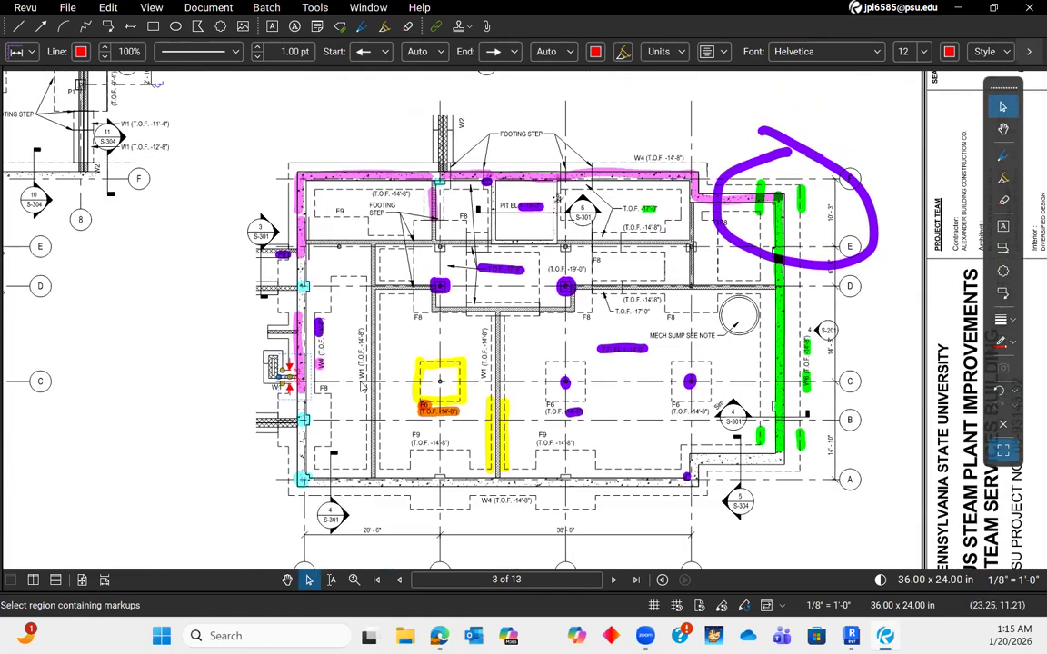
pyautogui.scroll(2, 325, 349)
pyautogui.scroll(2, 376, 238)
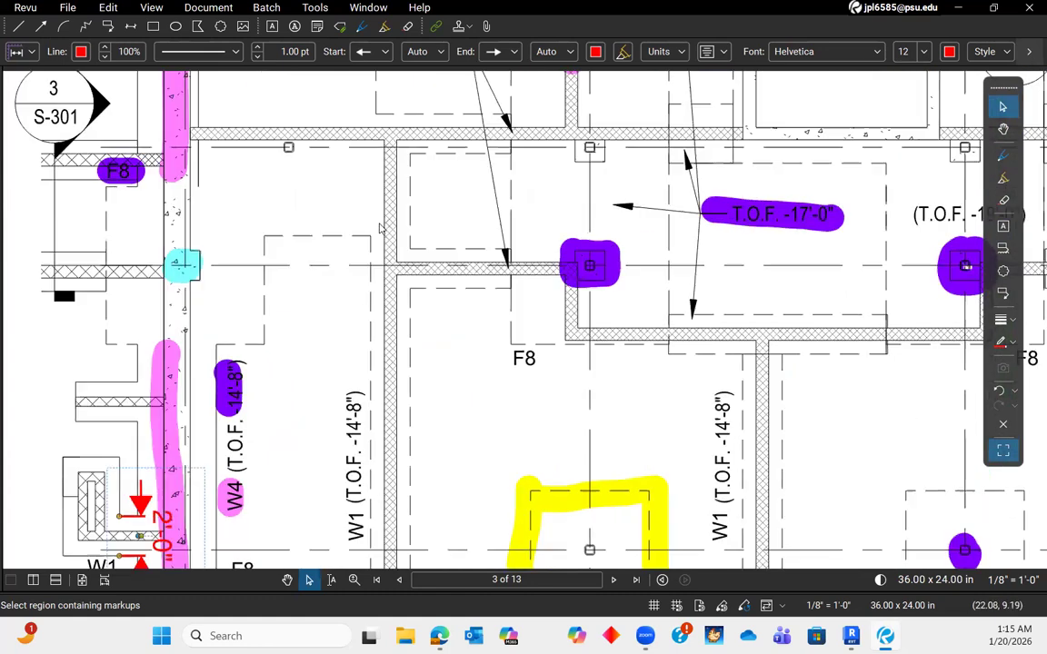
pyautogui.scroll(-4, 349, 181)
pyautogui.scroll(4, 349, 262)
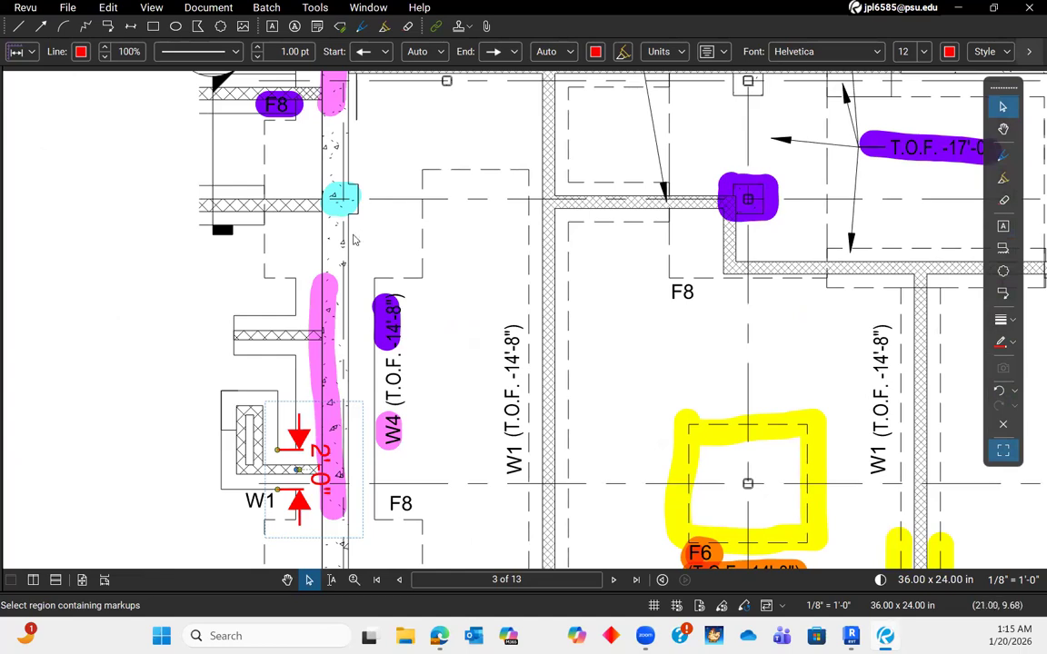
pyautogui.scroll(-2, 509, 254)
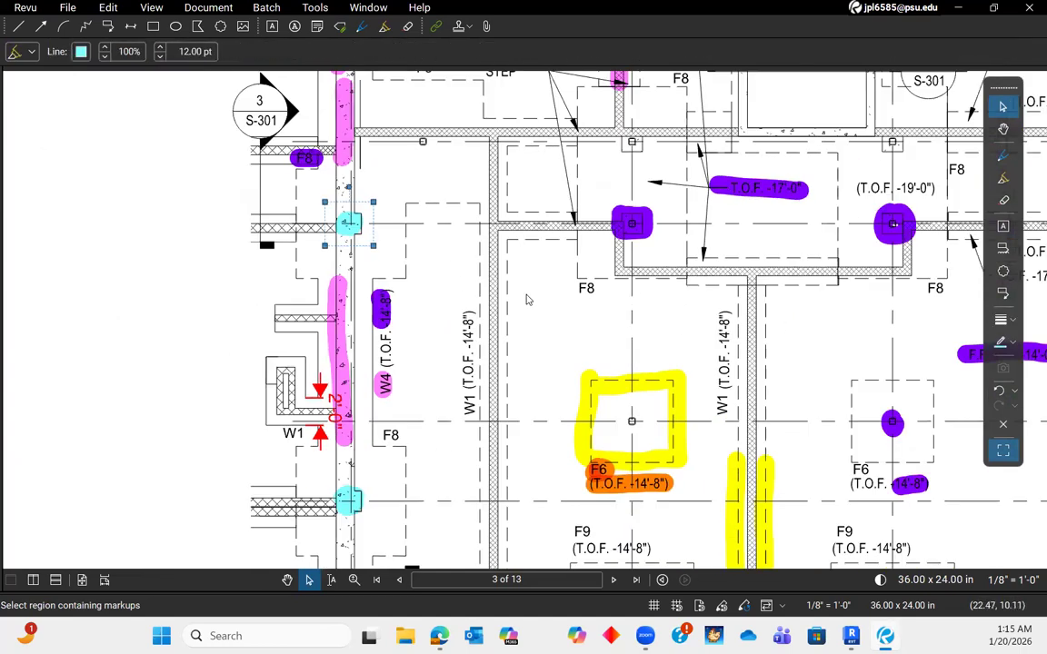
pyautogui.moveTo(478, 211)
pyautogui.mouseDown()
pyautogui.moveTo(535, 269)
pyautogui.moveTo(545, 309)
pyautogui.mouseUp()
pyautogui.scroll(-7, 378, 342)
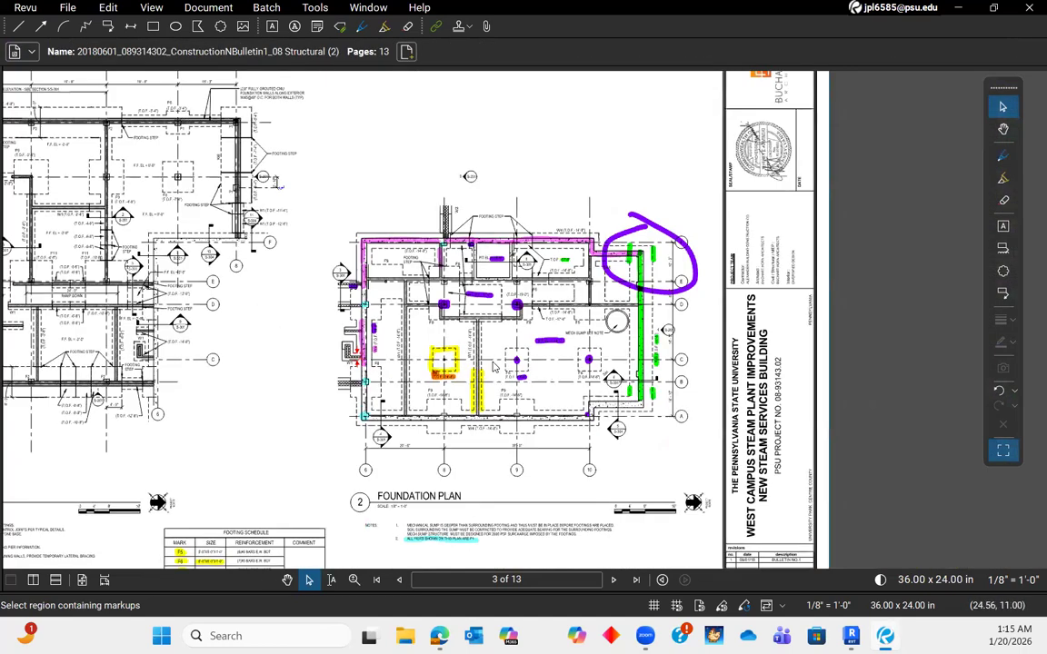
pyautogui.scroll(3, 494, 367)
pyautogui.scroll(2, 597, 361)
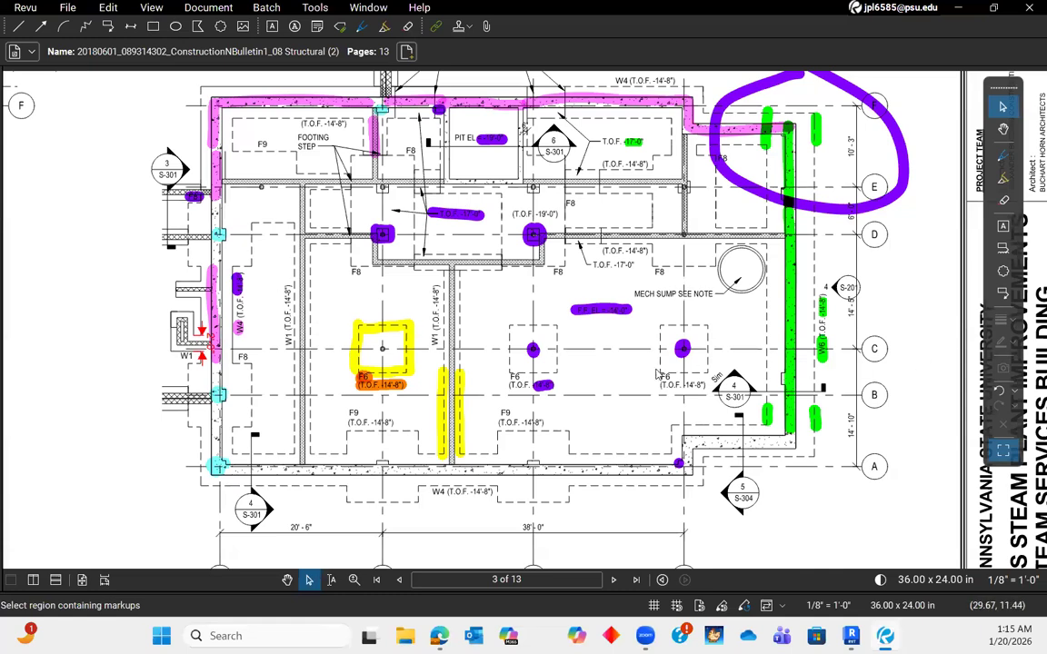
# - Compare the two foundation plans on the sheet and examine the wall footing and F8 column footing where grids D and 9 meet
pyautogui.scroll(-2, 579, 372)
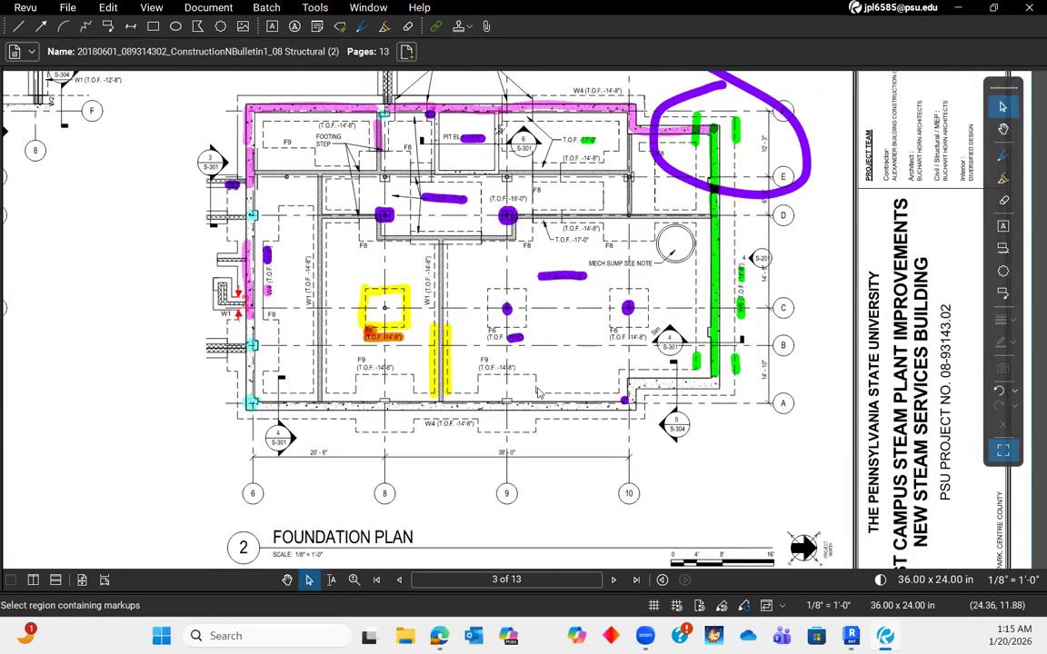
pyautogui.moveTo(559, 390); pyautogui.dragTo(568, 424, button='middle')
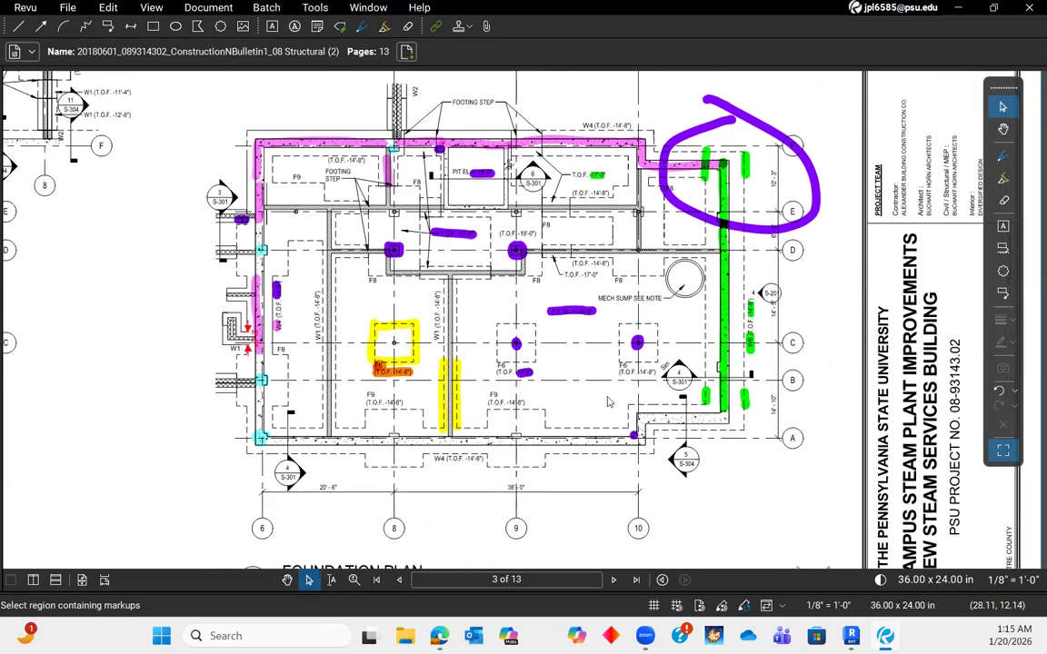
pyautogui.scroll(-4, 540, 387)
pyautogui.scroll(2, 506, 408)
pyautogui.moveTo(506, 408); pyautogui.dragTo(710, 411, button='middle')
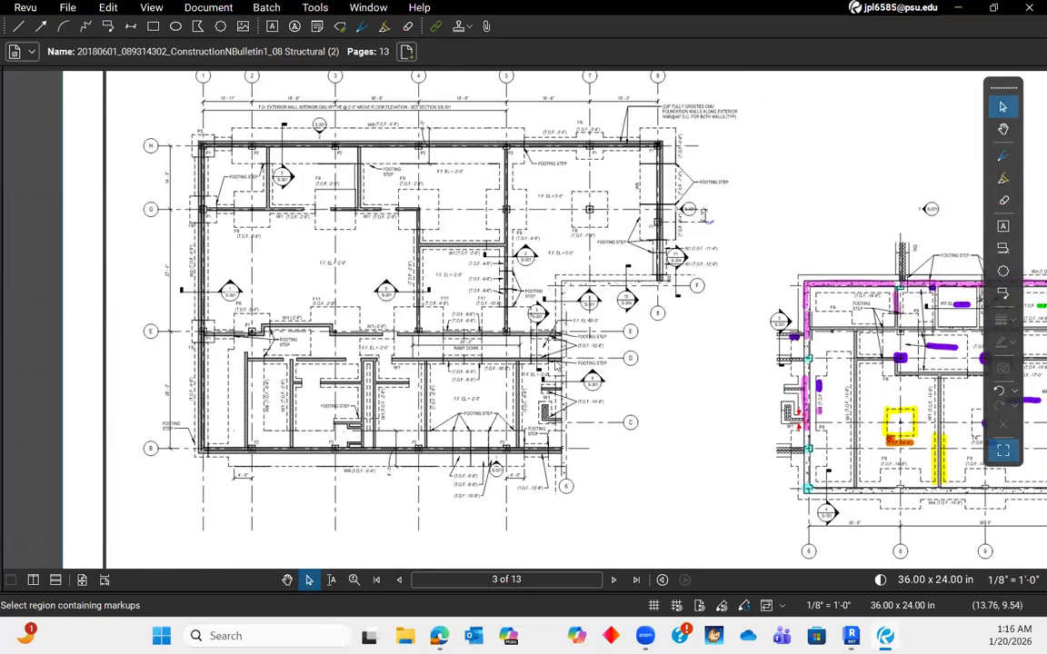
pyautogui.moveTo(676, 387); pyautogui.dragTo(351, 354, button='middle')
pyautogui.moveTo(610, 432); pyautogui.dragTo(535, 431, button='middle')
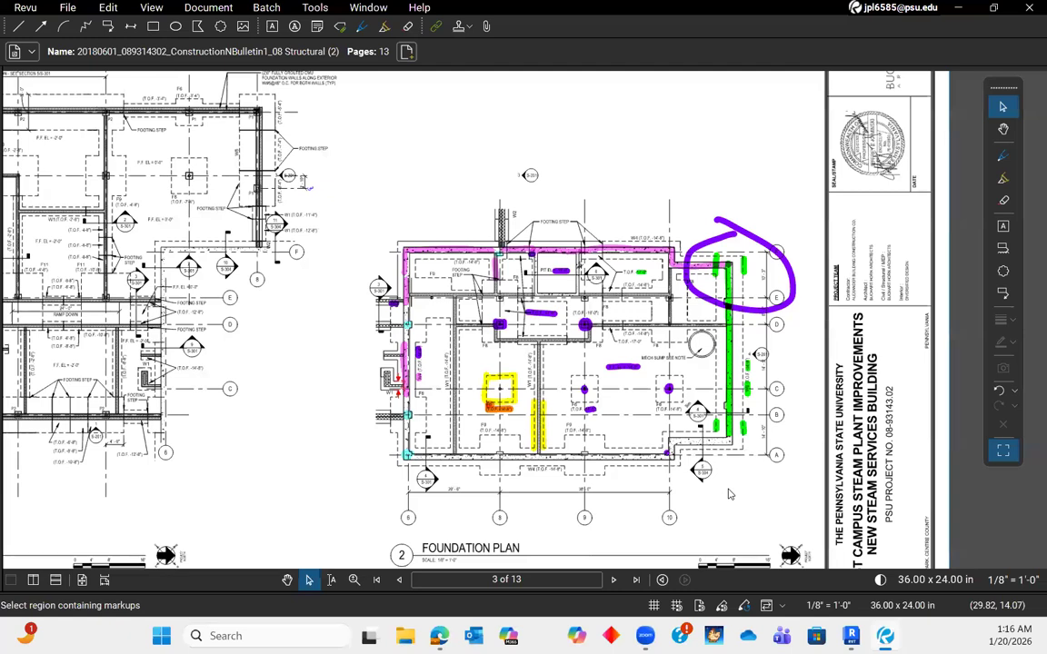
pyautogui.scroll(4, 732, 389)
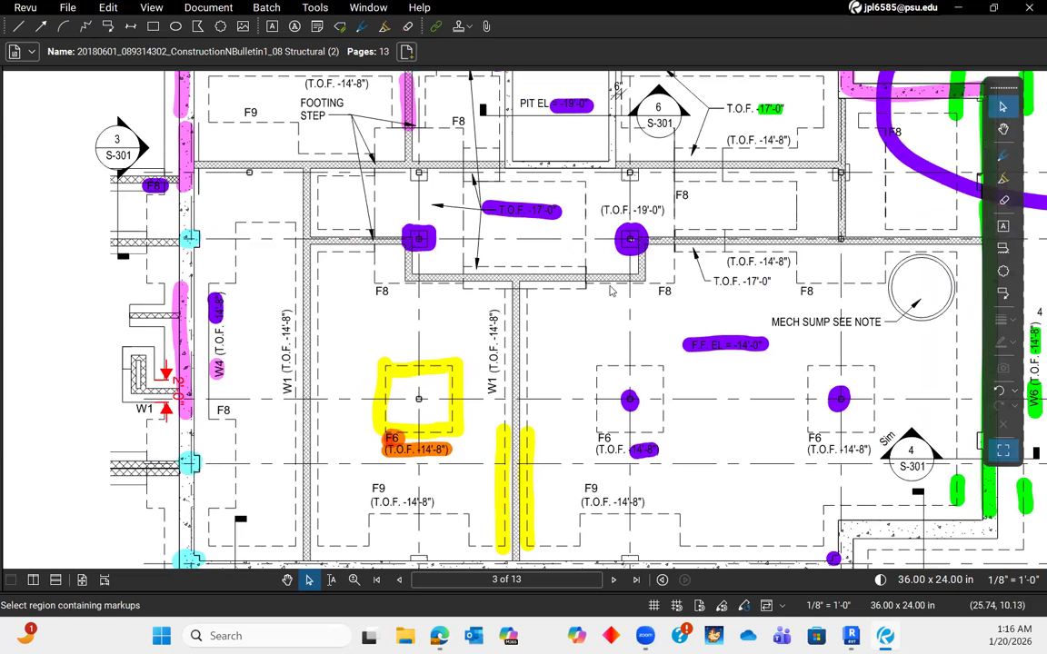
pyautogui.scroll(6, 611, 291)
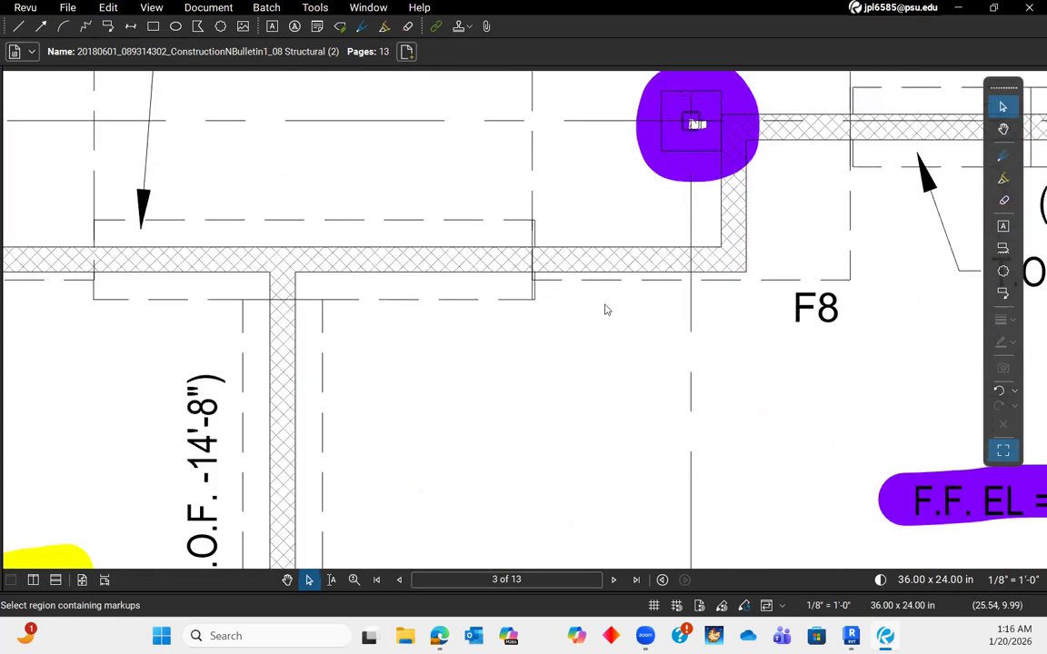
pyautogui.scroll(-5, 605, 310)
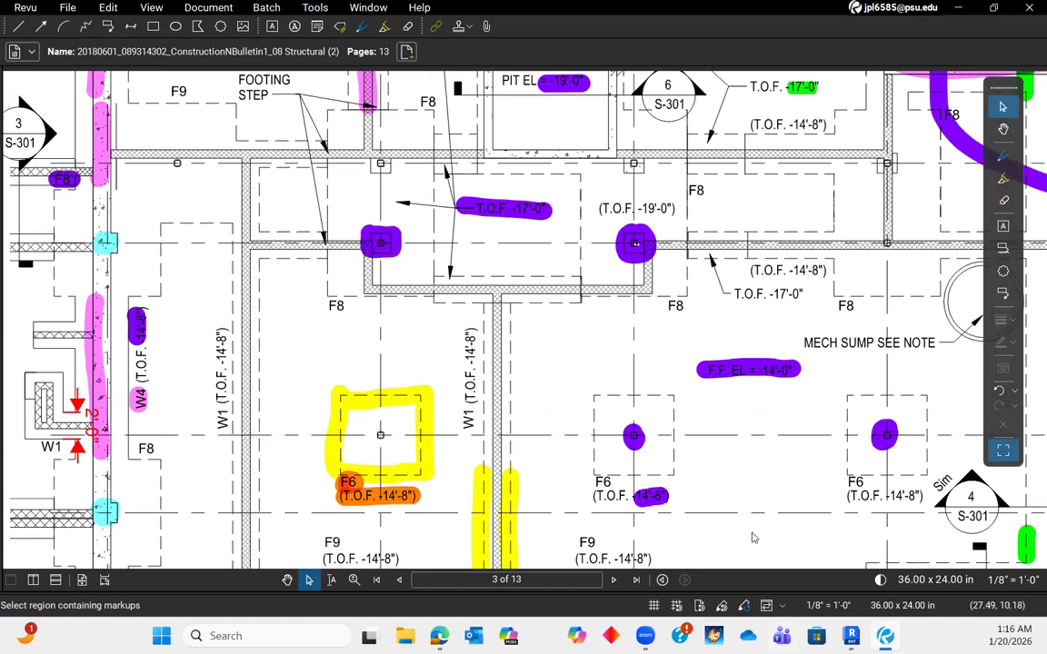
pyautogui.scroll(-5, 715, 448)
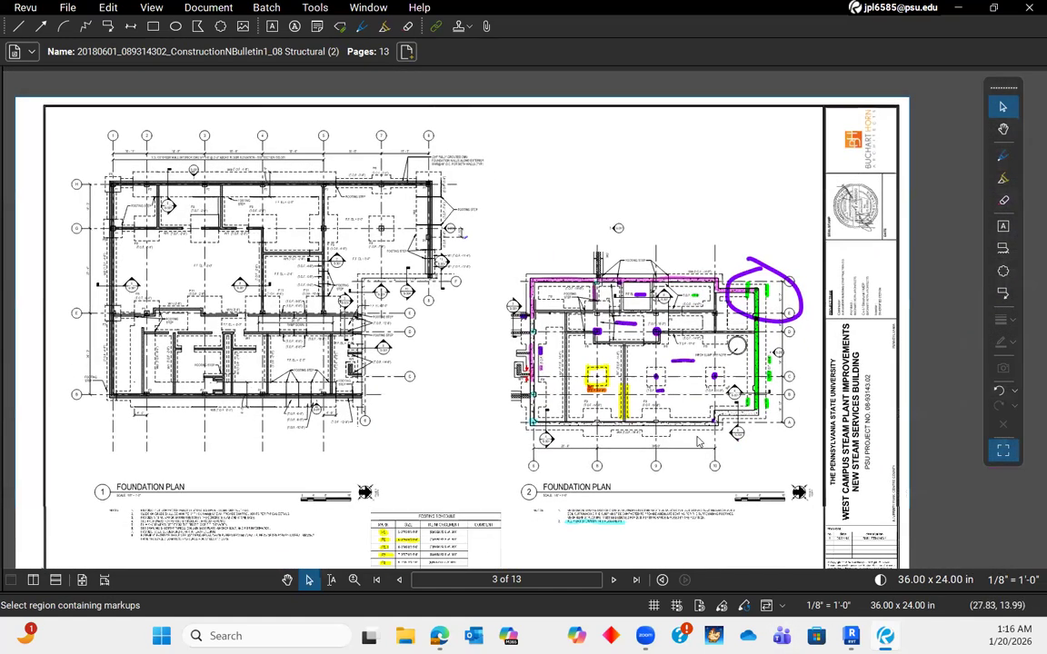
pyautogui.scroll(4, 698, 443)
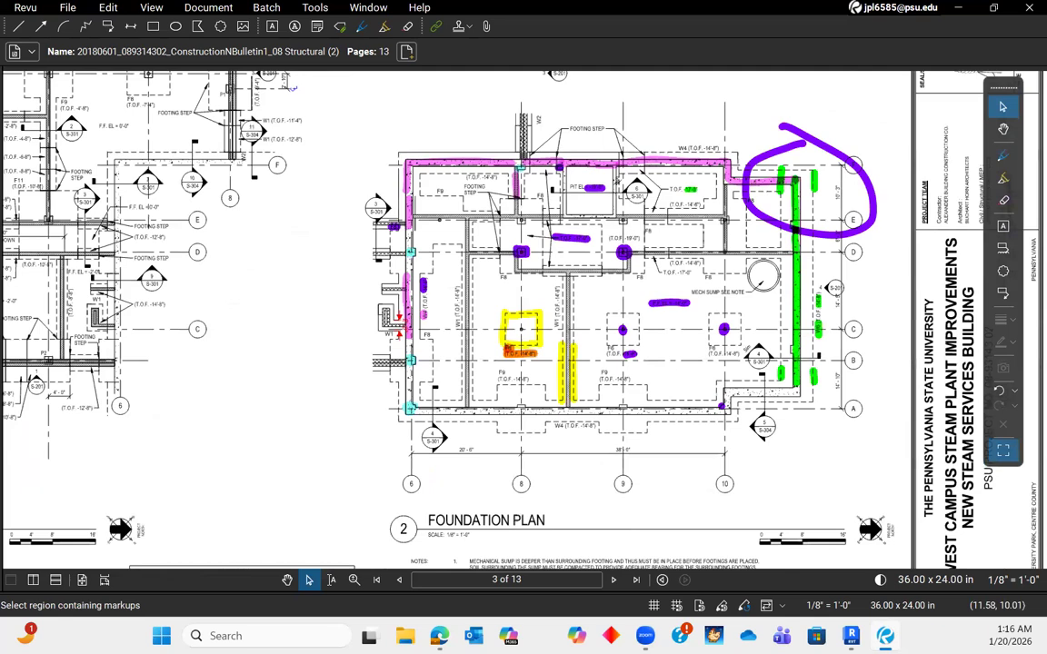